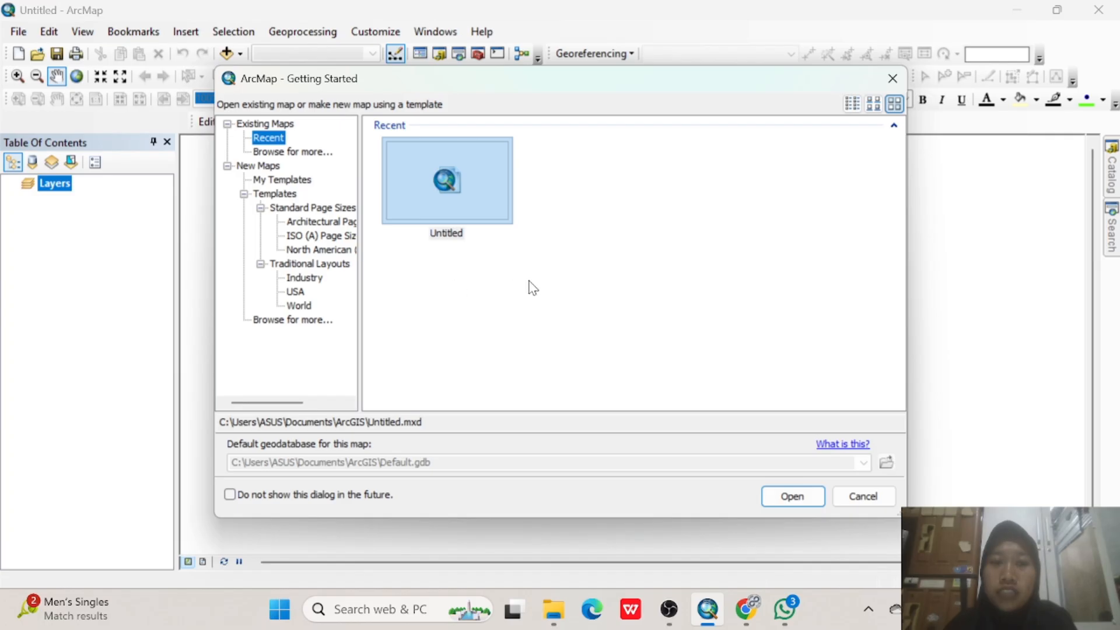
# Create a new blank map from My Templates with the default geodatabase.
pyautogui.click(529, 280)
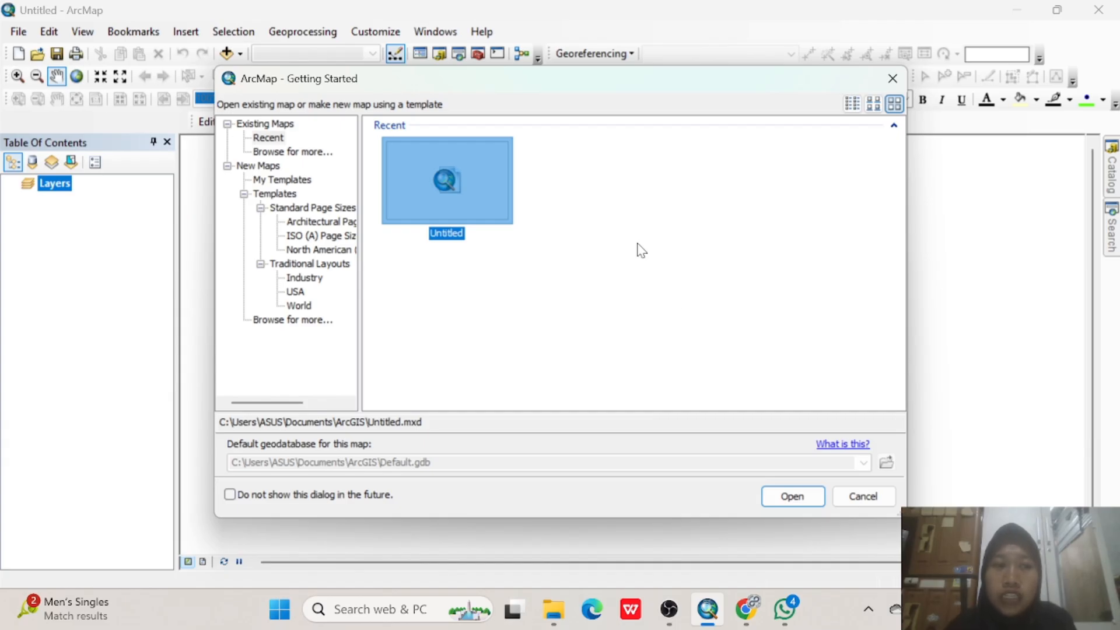
pyautogui.click(278, 181)
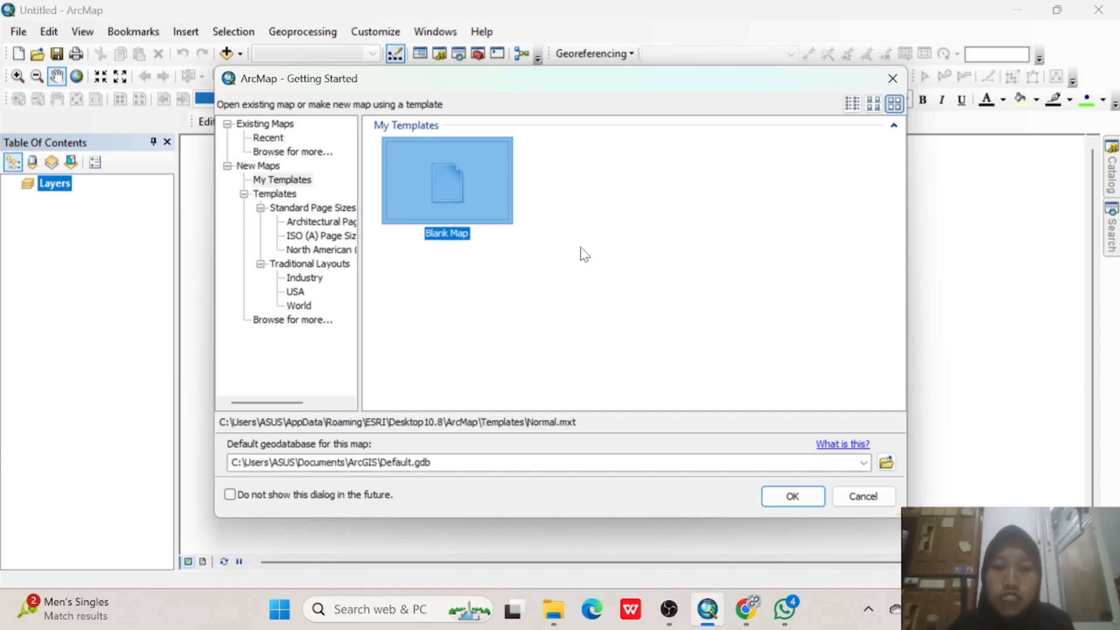
pyautogui.click(793, 498)
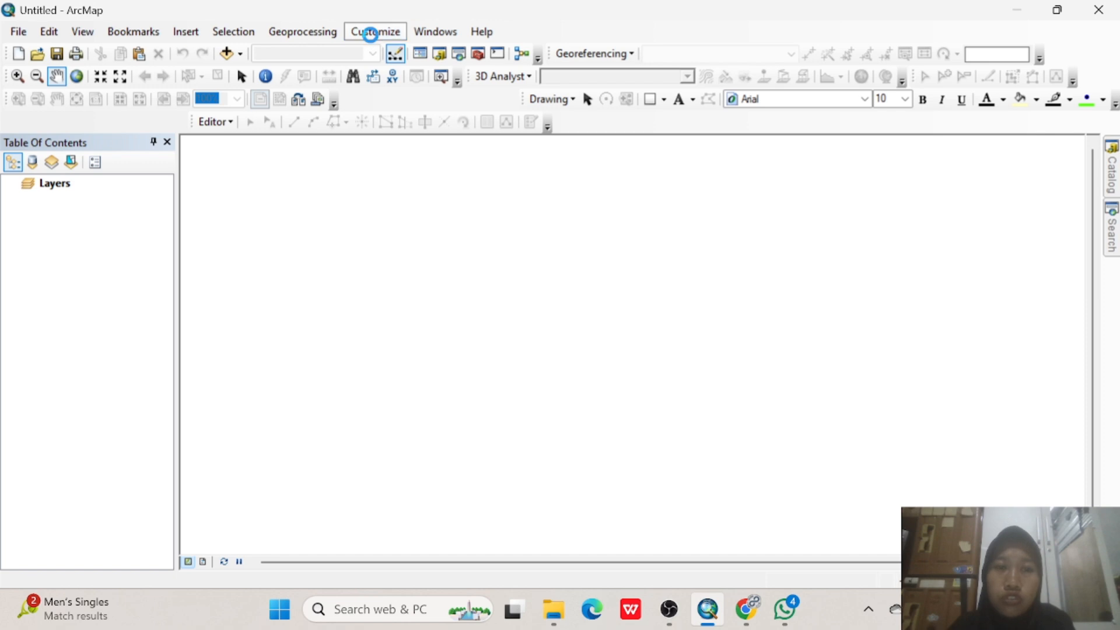
# Check in the toolbar customization list which toolbars are enabled, including Georeferencing, down to the end of the list.
pyautogui.click(372, 31)
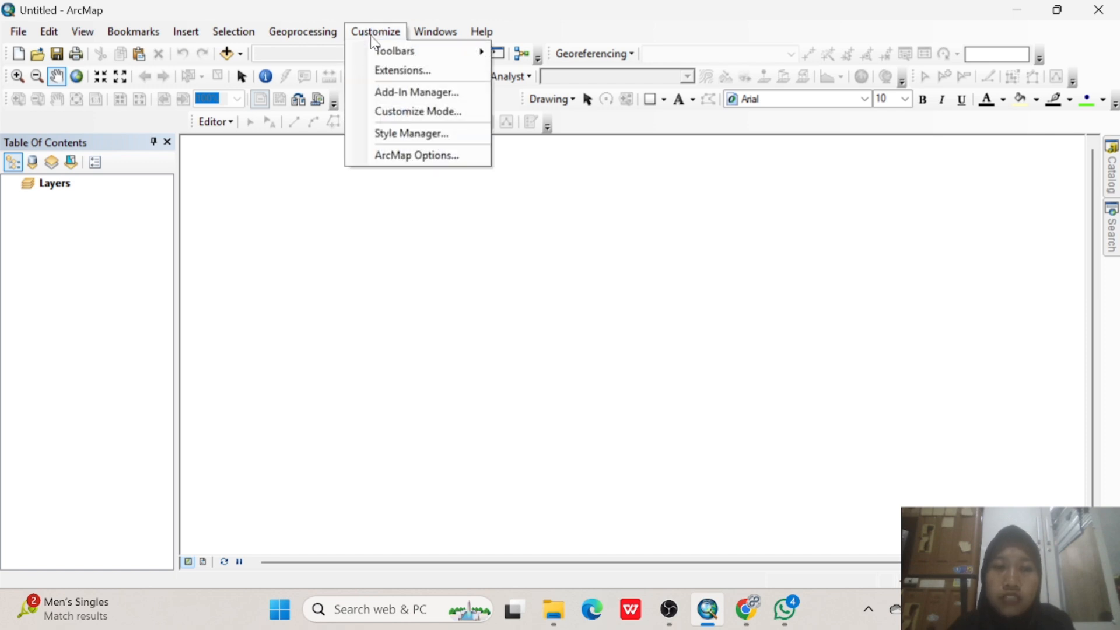
pyautogui.click(421, 111)
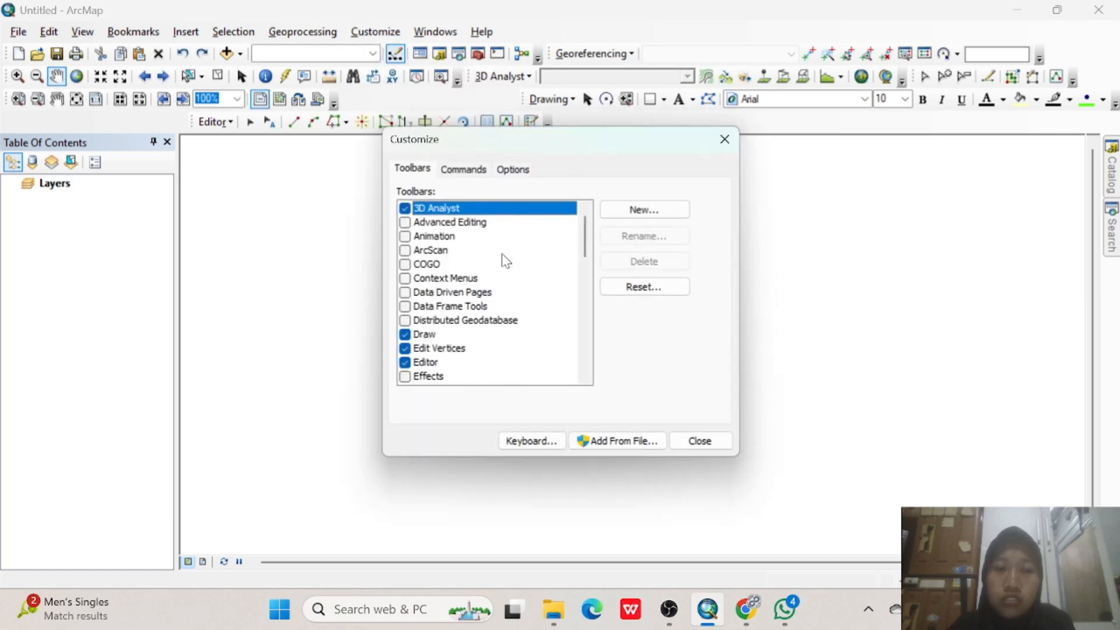
pyautogui.scroll(-1, 502, 255)
pyautogui.scroll(1, 502, 255)
pyautogui.scroll(-3, 479, 320)
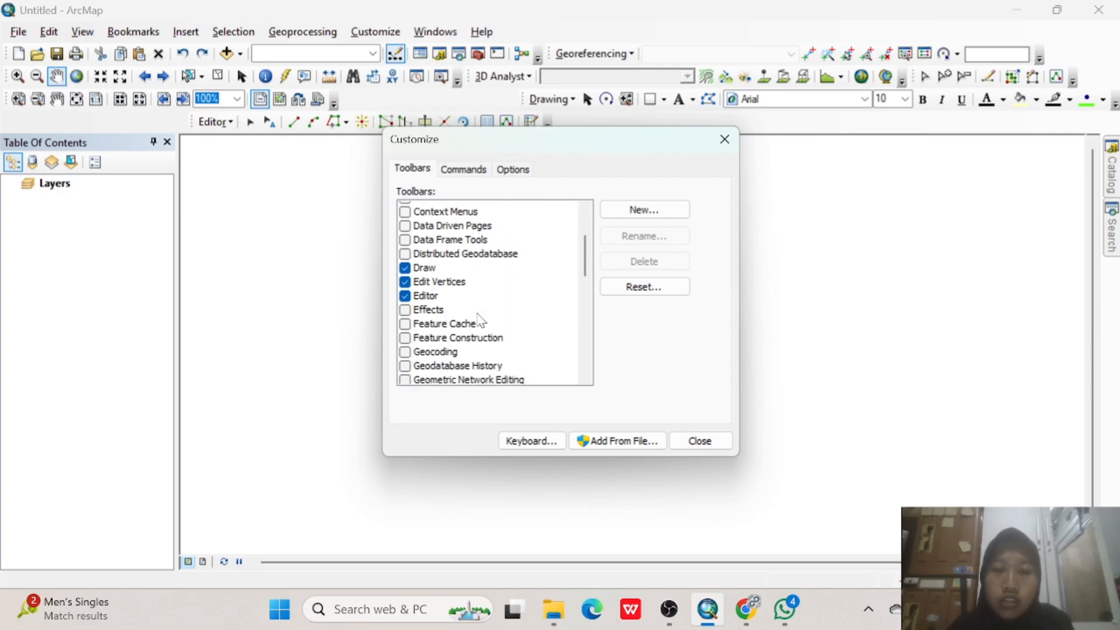
pyautogui.scroll(-2, 473, 288)
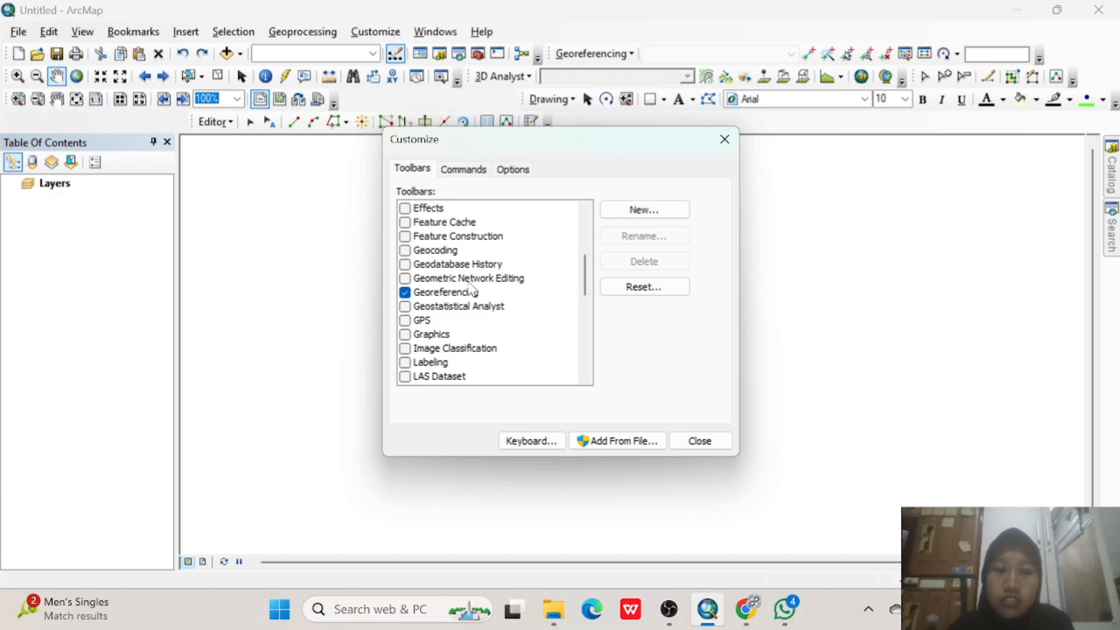
pyautogui.scroll(-5, 472, 297)
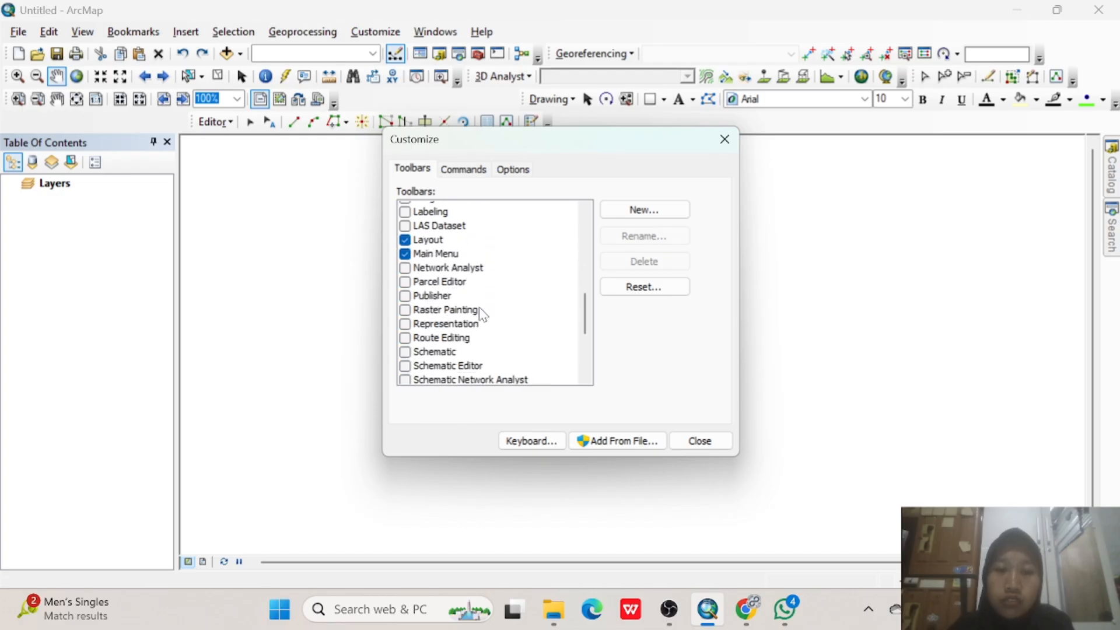
pyautogui.scroll(-4, 479, 309)
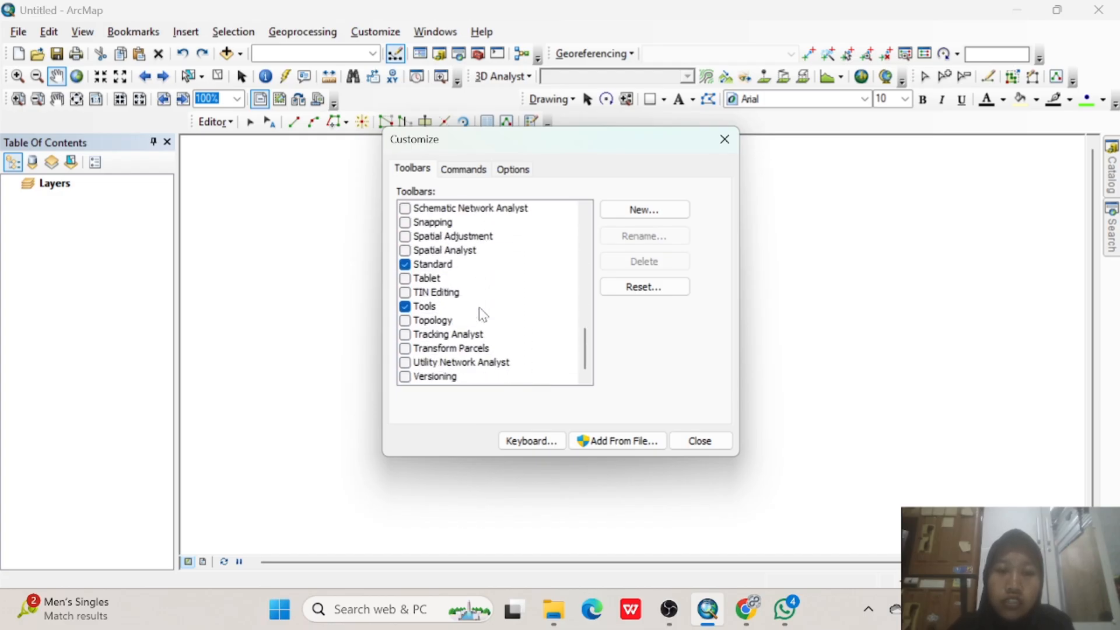
pyautogui.click(702, 443)
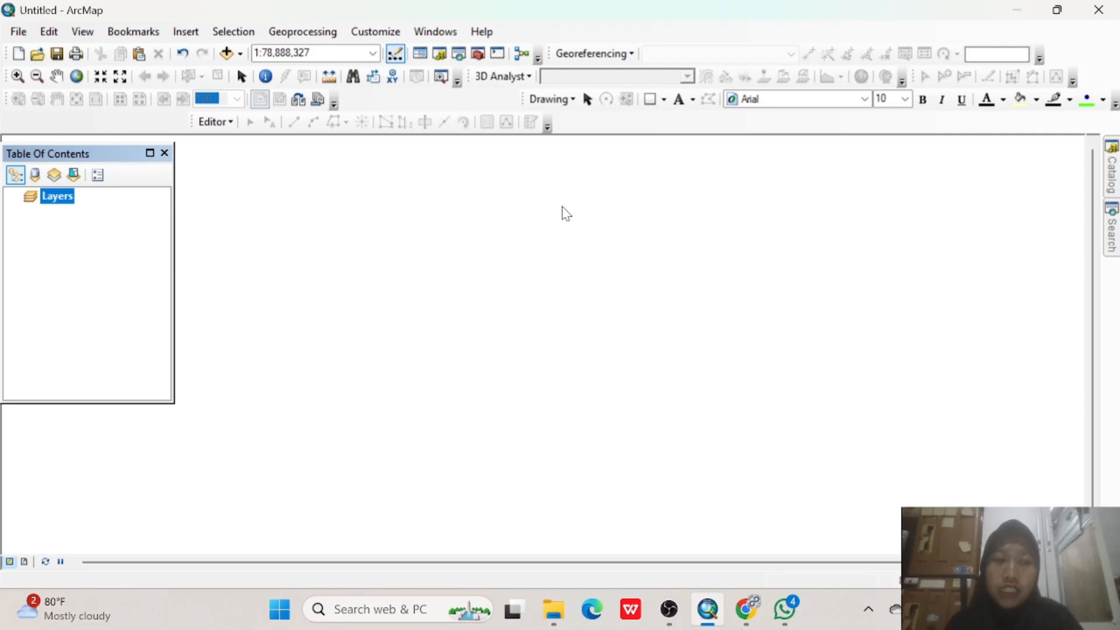
# Start adding data to the Layers data frame and connect to the PETA DATA DEM KP folder.
pyautogui.click(58, 197)
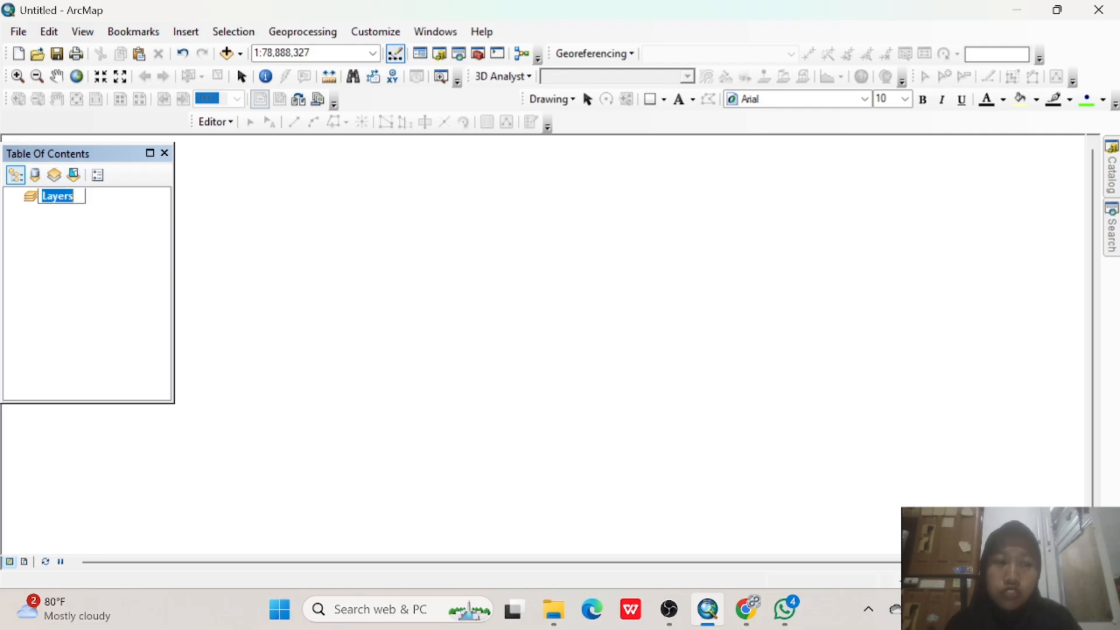
pyautogui.click(89, 200)
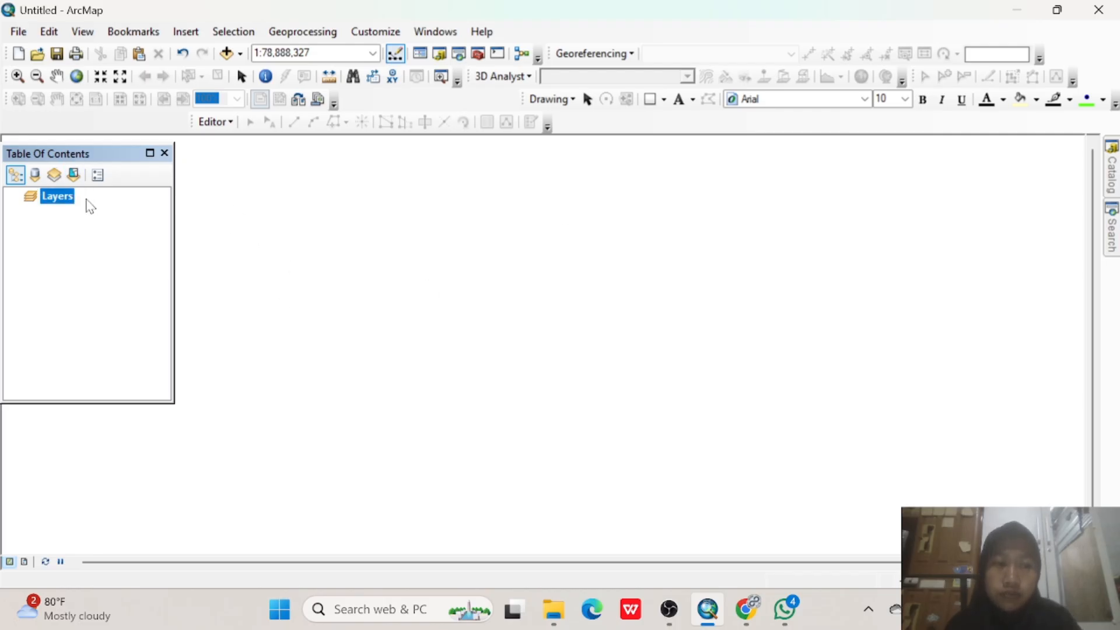
pyautogui.rightClick(89, 196)
pyautogui.click(140, 203)
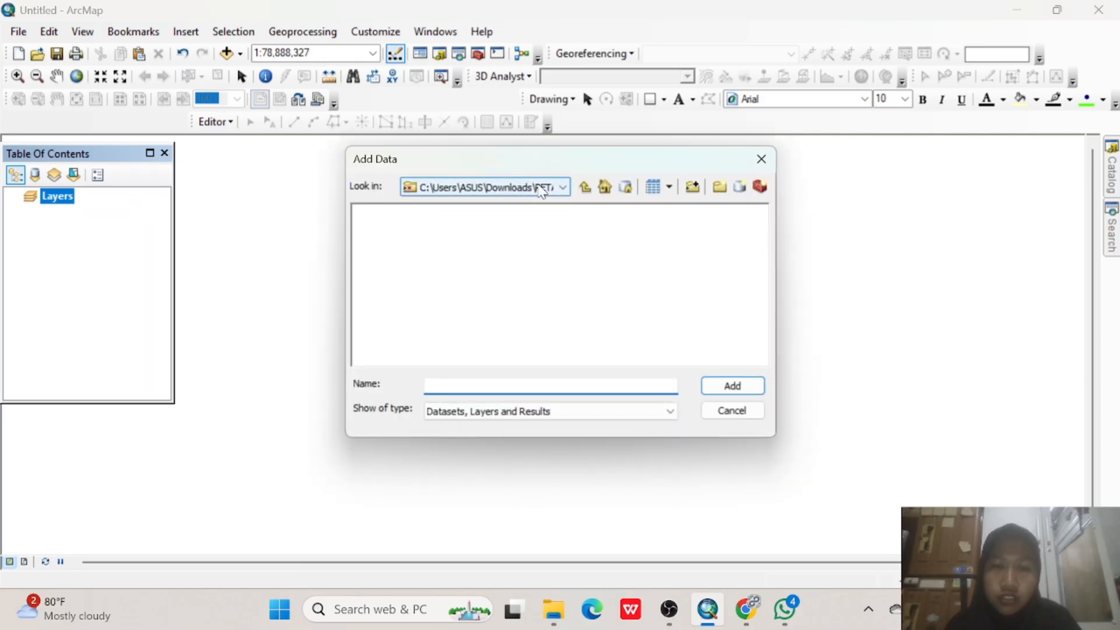
pyautogui.click(541, 191)
pyautogui.click(694, 189)
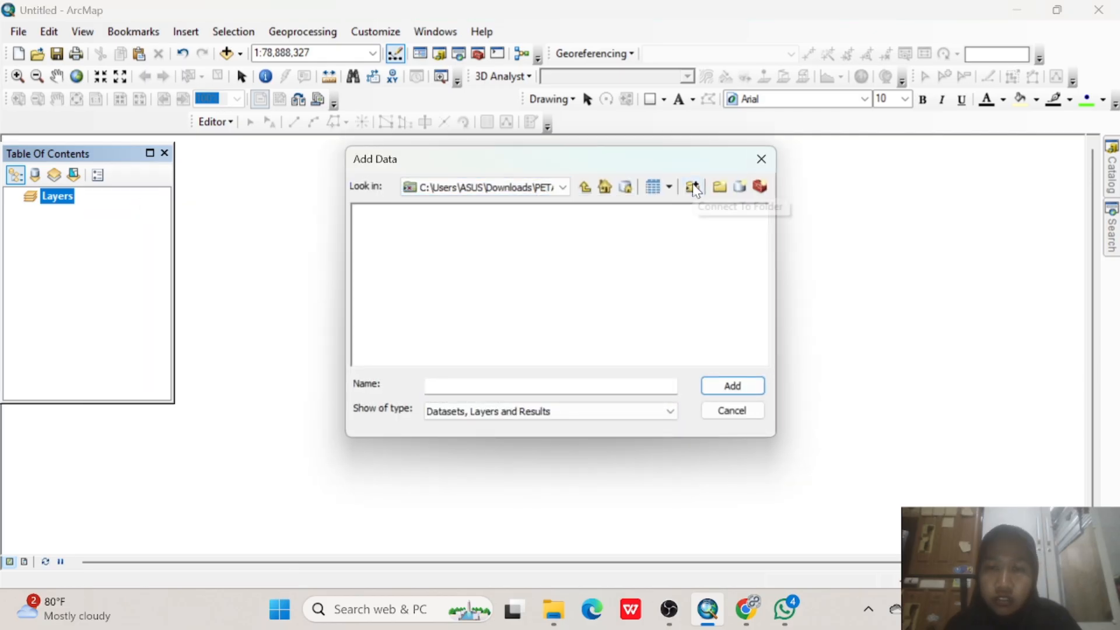
pyautogui.click(694, 188)
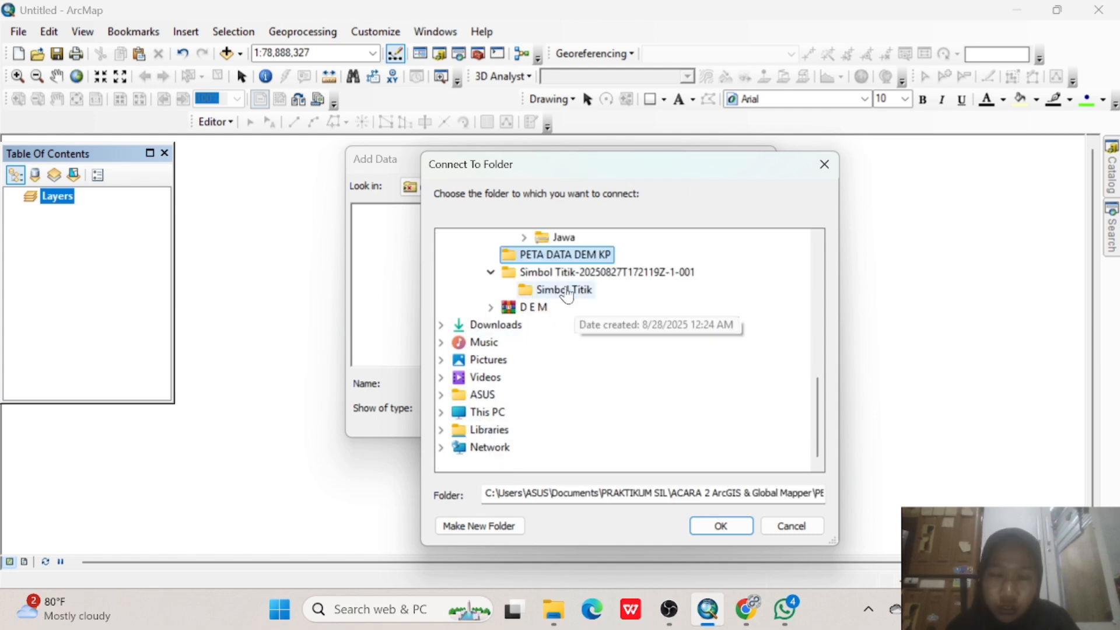
pyautogui.scroll(2, 566, 292)
pyautogui.click(706, 526)
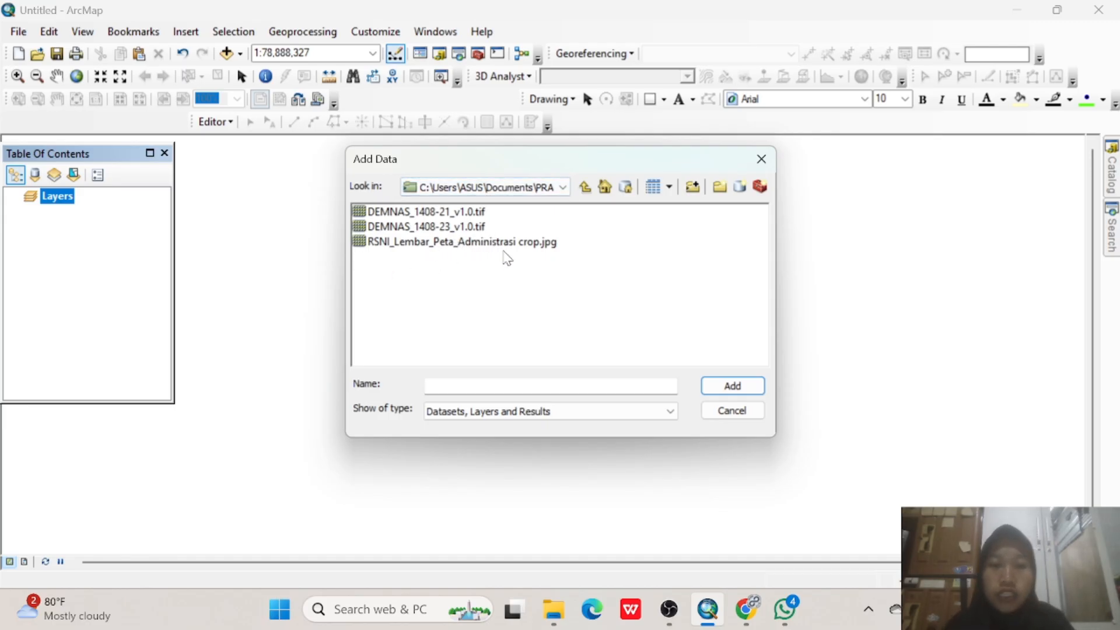
# Add RSNI_Lembar_Peta_Administrasi crop.jpg to the map and accept its unknown spatial reference.
pyautogui.click(548, 244)
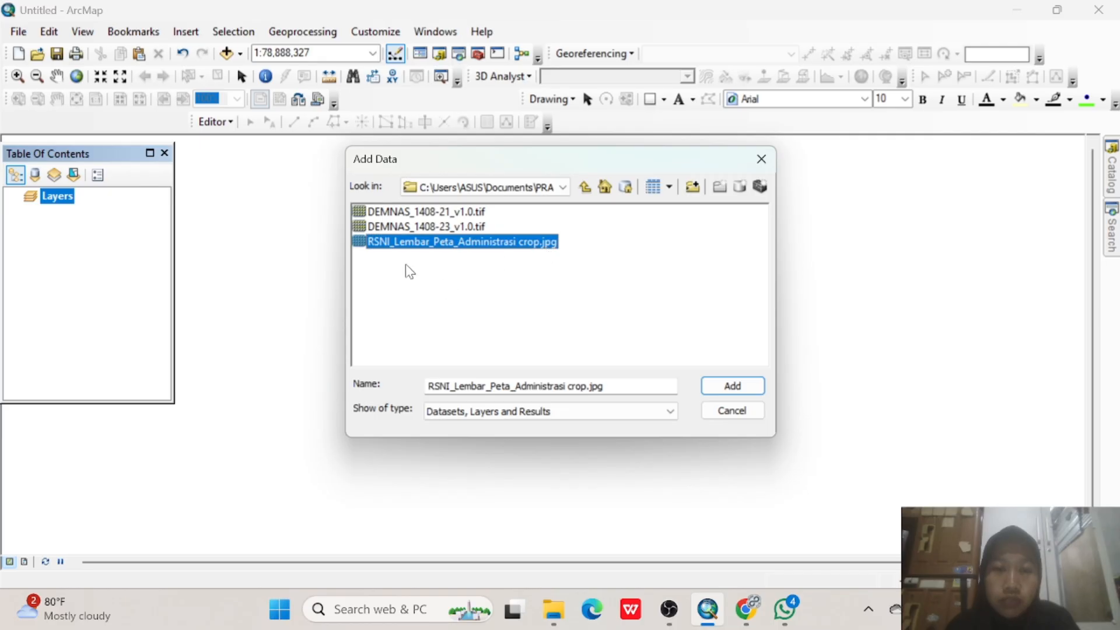
pyautogui.click(737, 392)
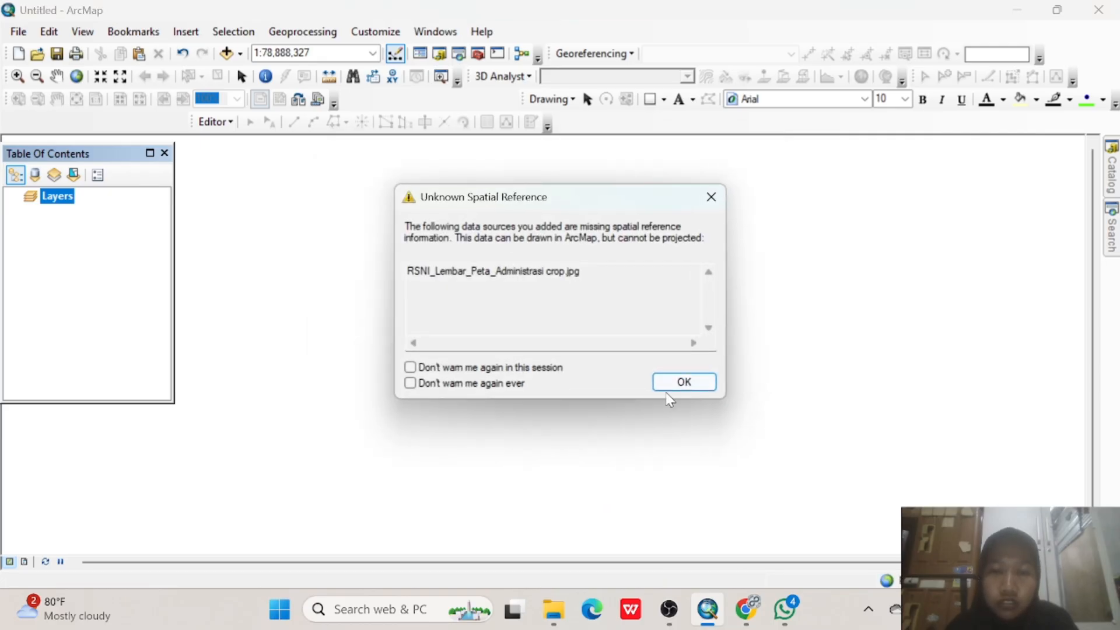
pyautogui.click(675, 382)
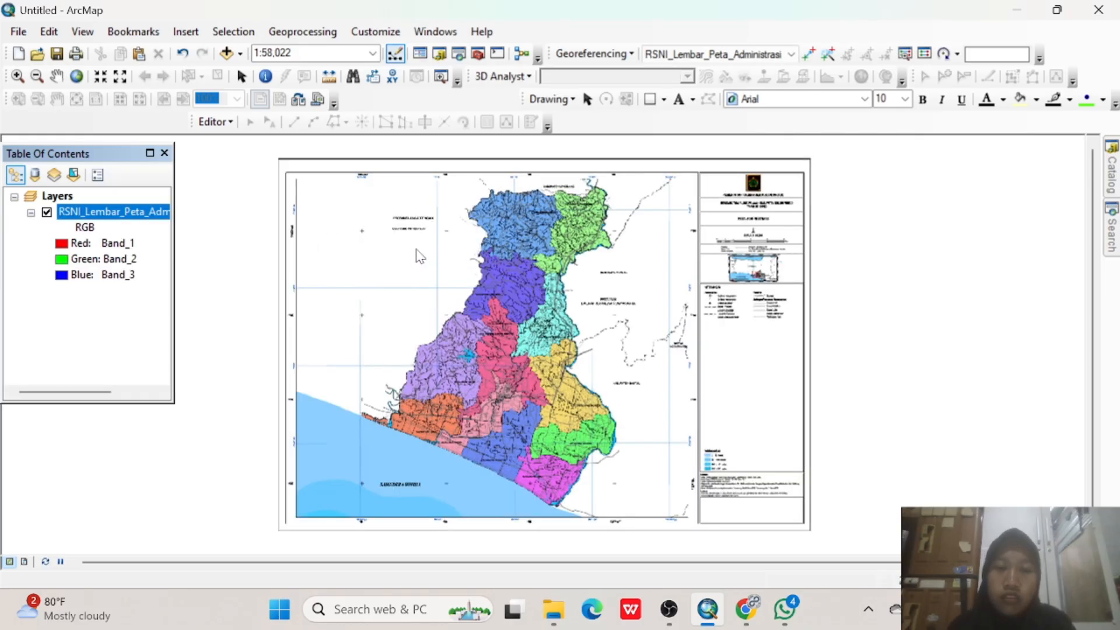
# Place the first georeferencing control point on the northwest grid cross labelled 390000 mT and 9150000 mU.
pyautogui.click(595, 54)
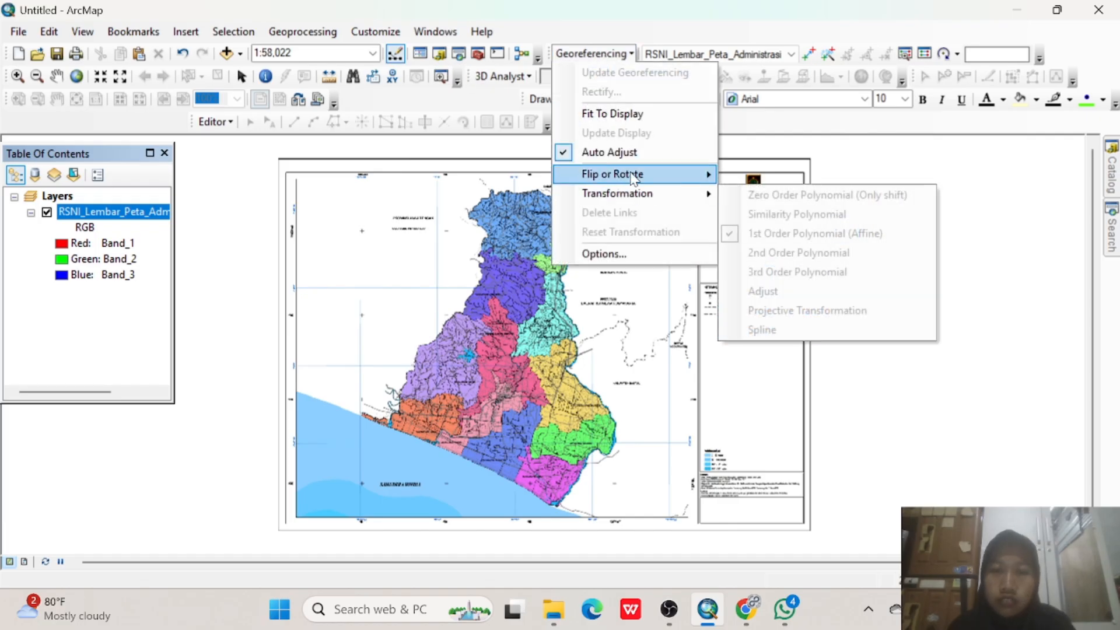
pyautogui.click(622, 54)
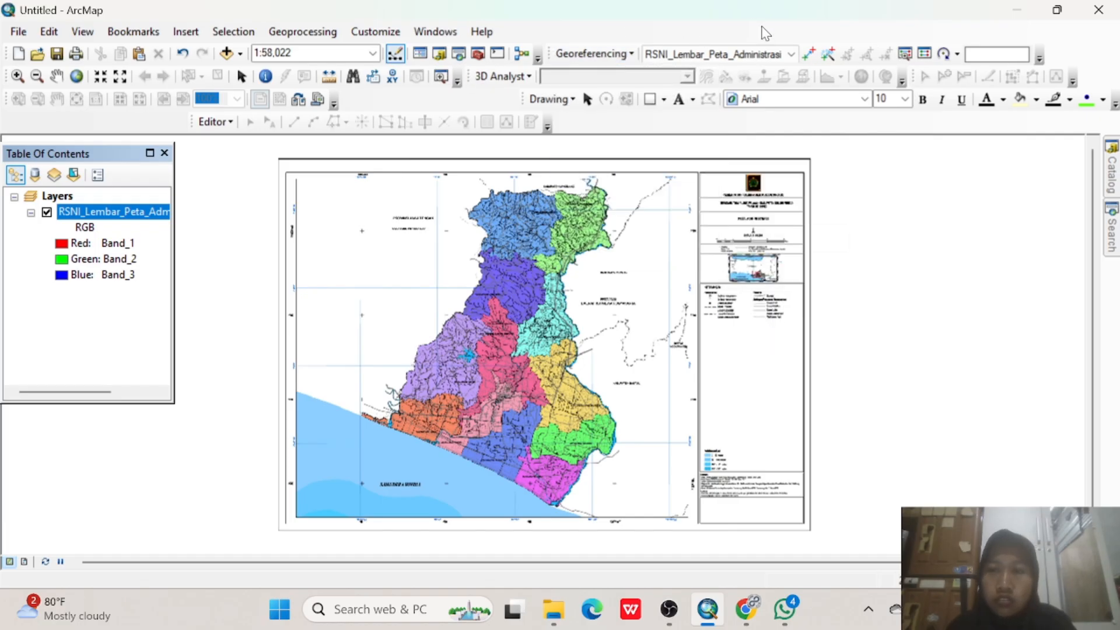
pyautogui.click(809, 55)
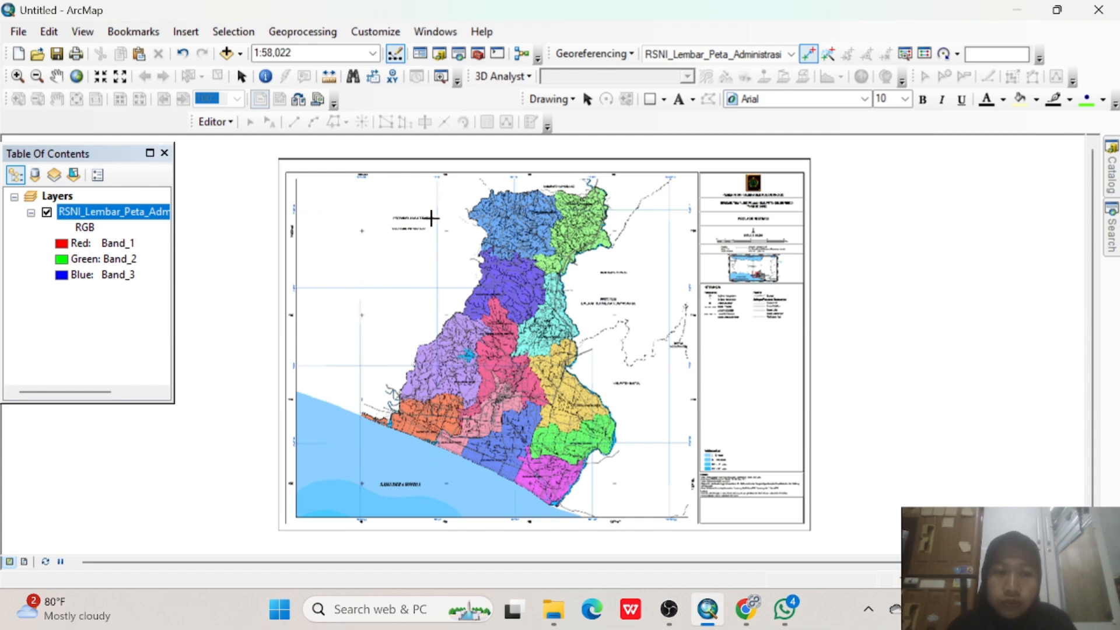
pyautogui.scroll(3, 430, 217)
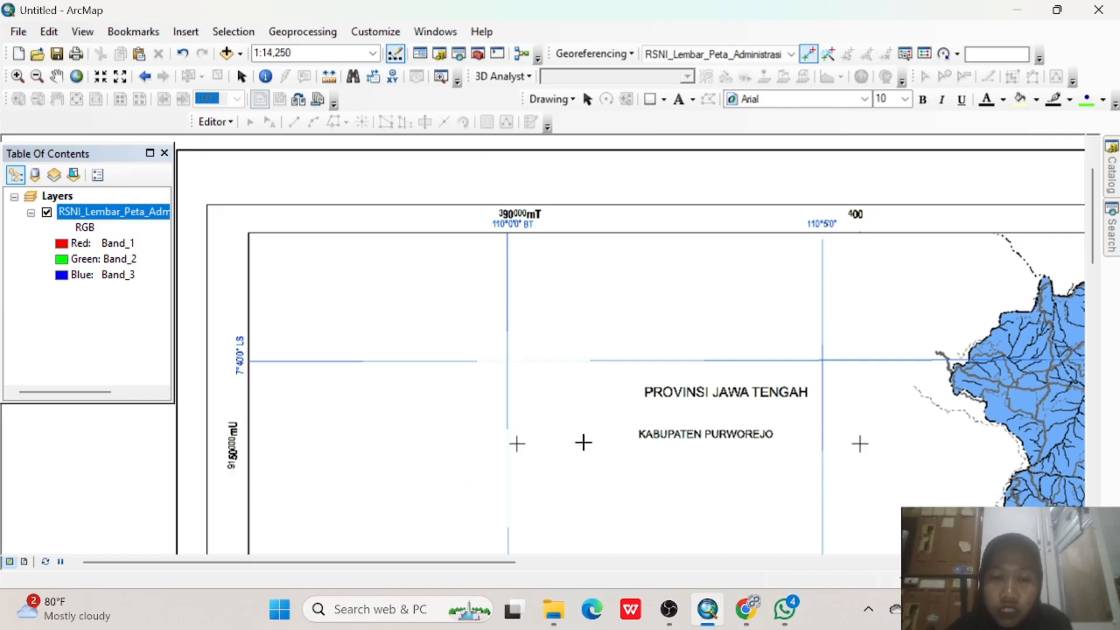
pyautogui.click(517, 443)
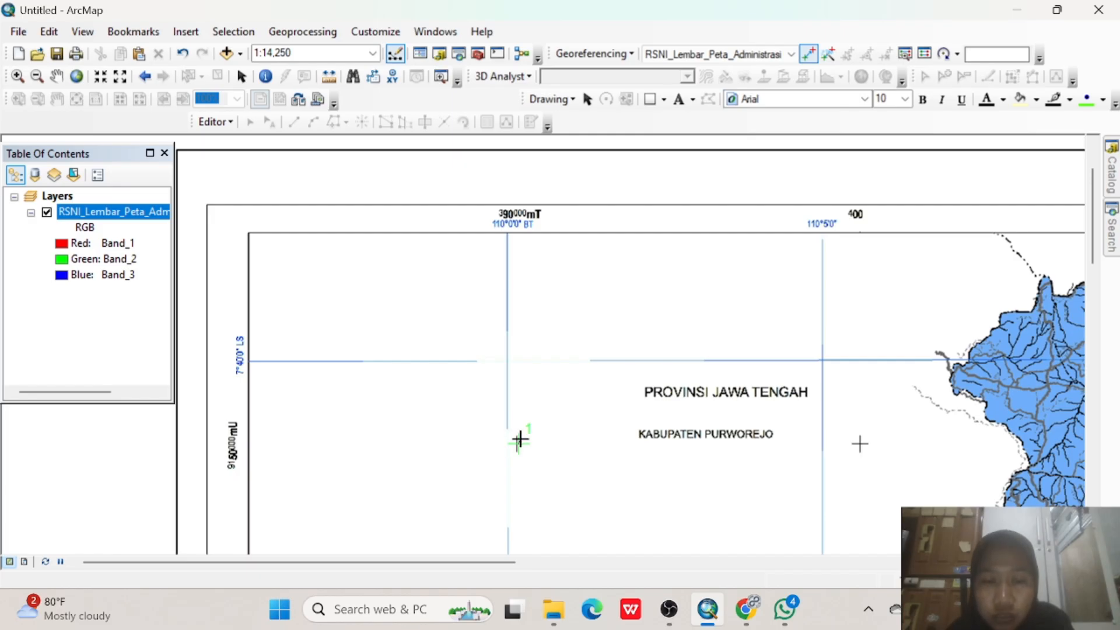
# Assign the first control point the coordinates X 9150000 and Y 390000.
pyautogui.rightClick(555, 383)
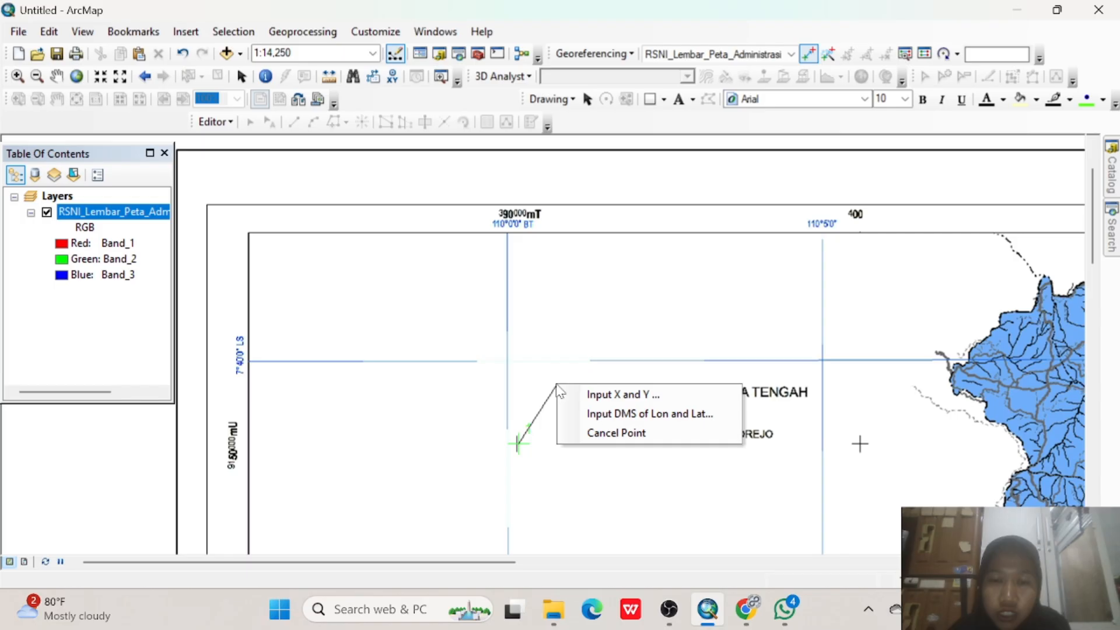
pyautogui.click(600, 396)
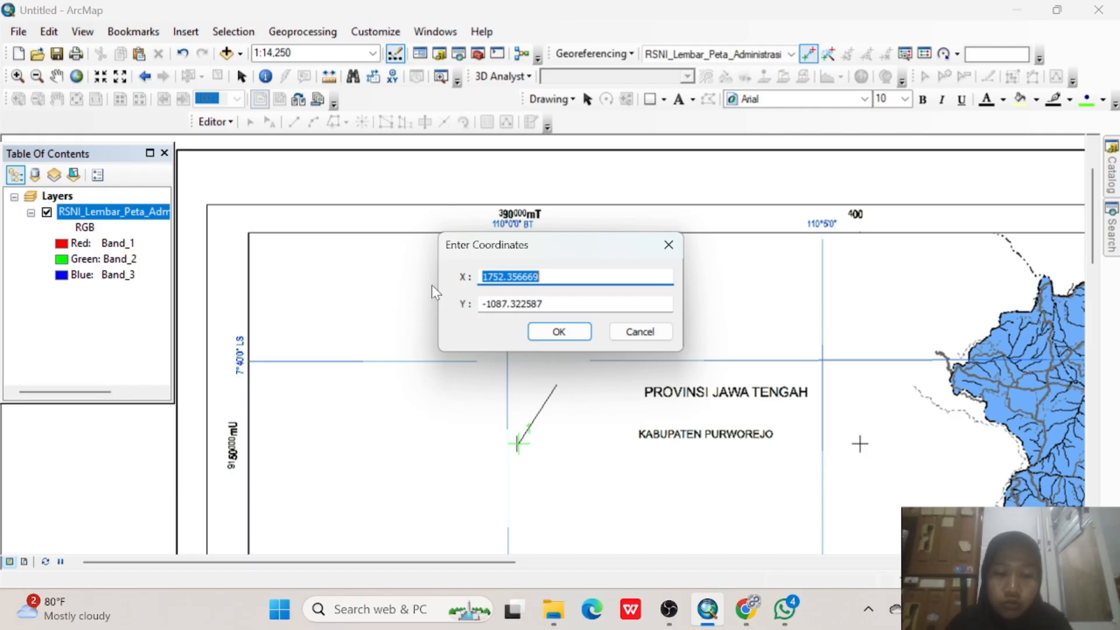
pyautogui.write('9150000')
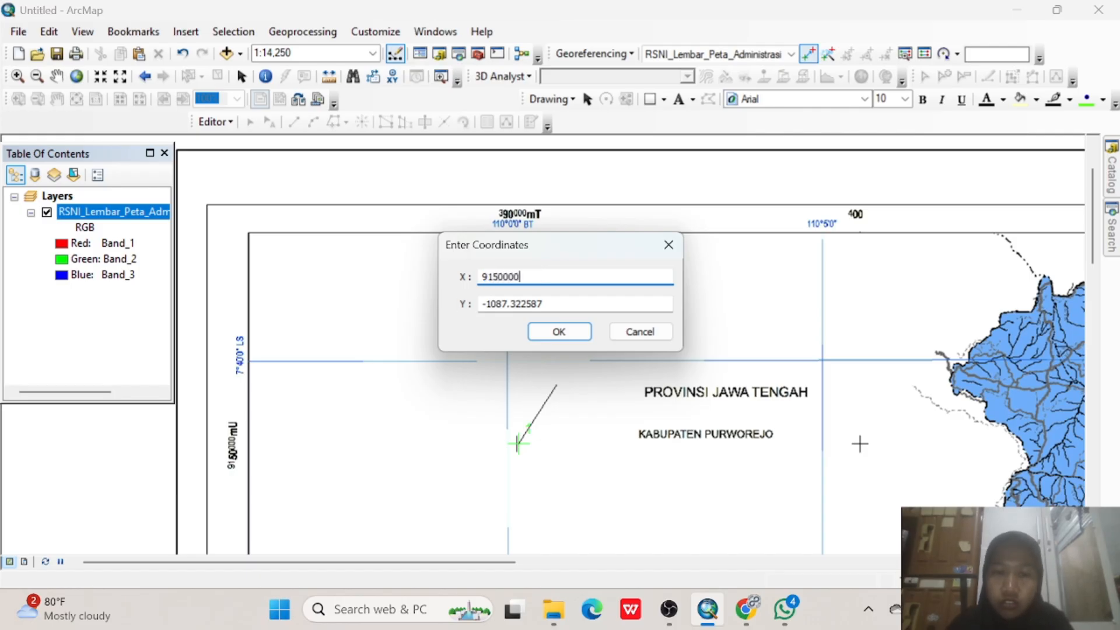
pyautogui.press('Tab')
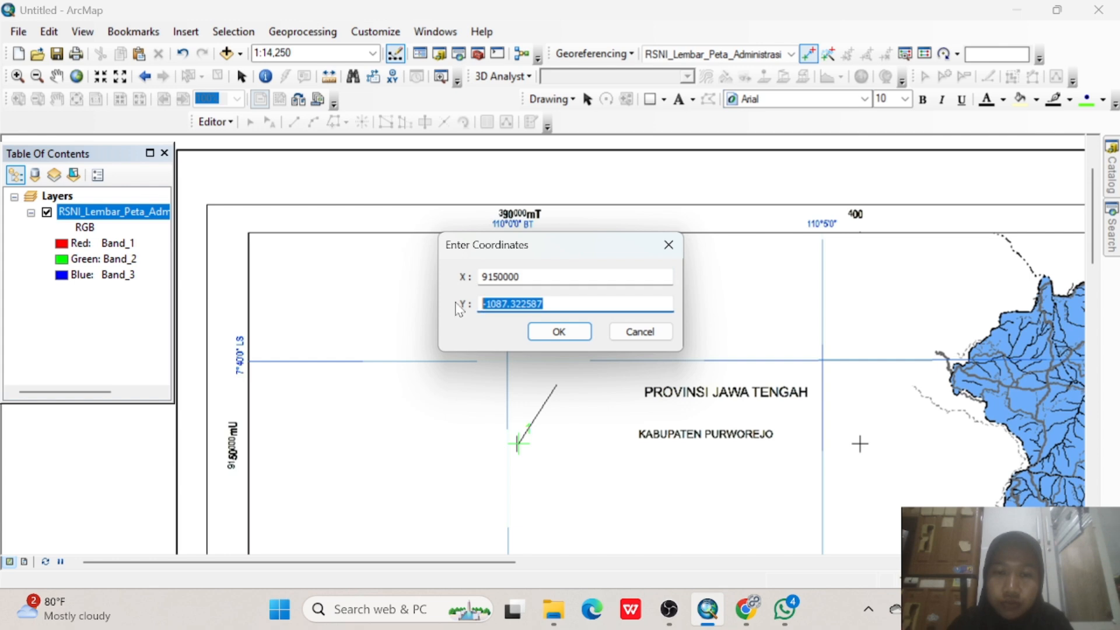
pyautogui.write('390000')
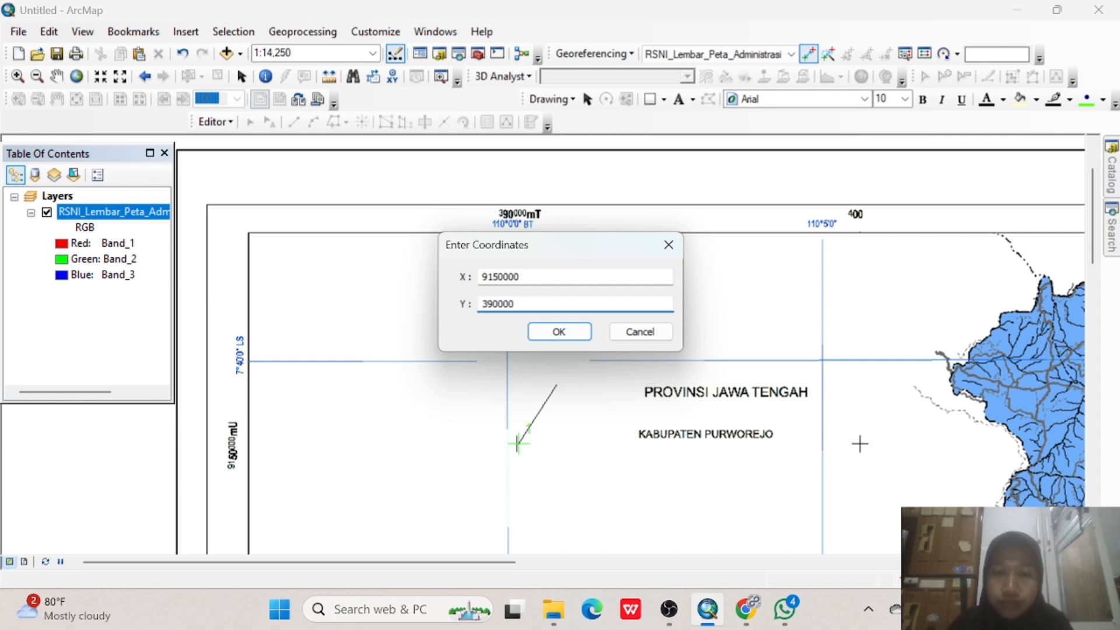
pyautogui.press('Return')
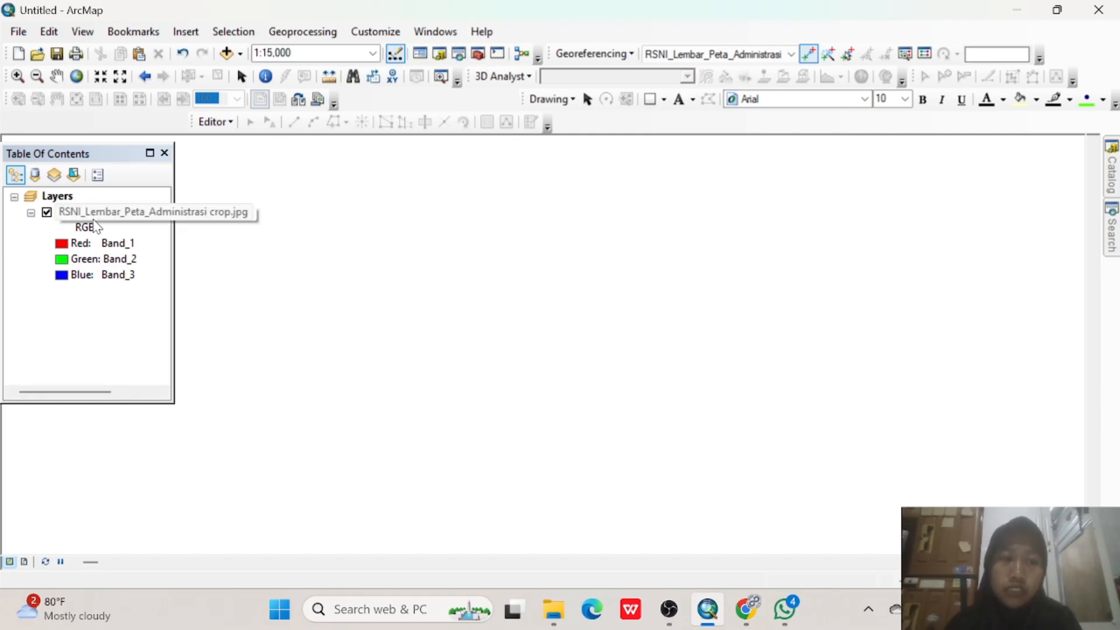
# Place the second georeferencing control point on the southeast grid cross of the RSNI map.
pyautogui.rightClick(126, 212)
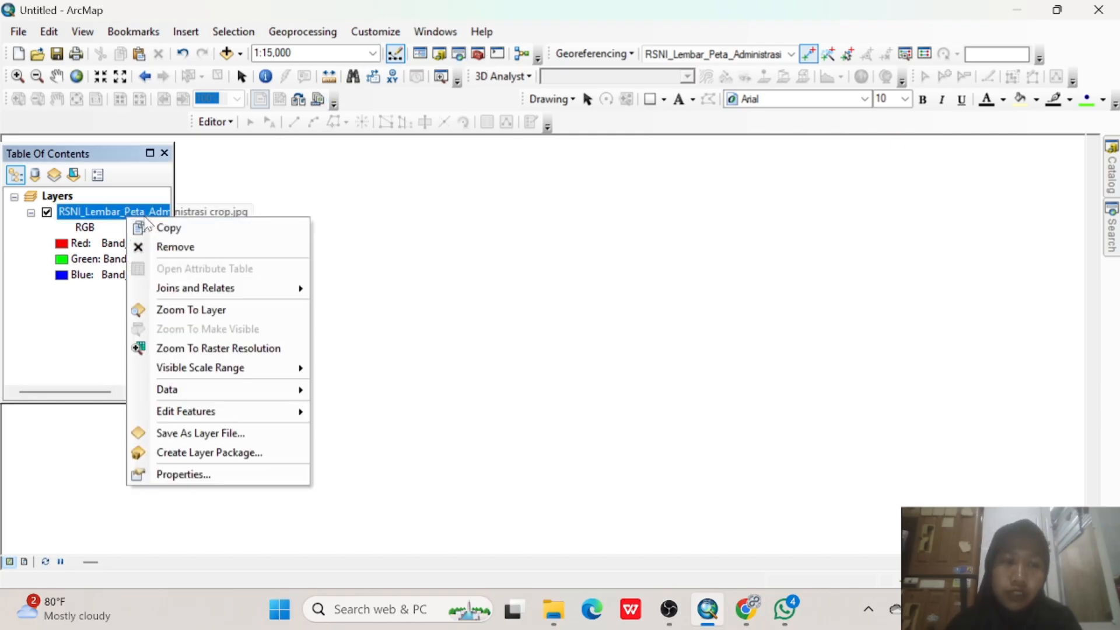
pyautogui.click(181, 309)
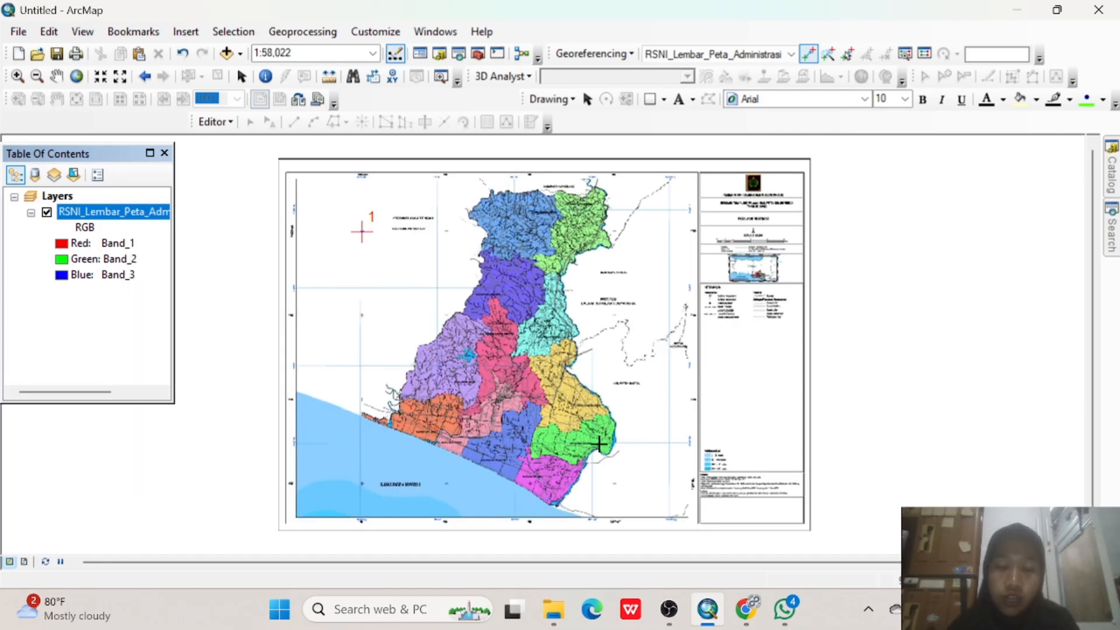
pyautogui.scroll(-5, 607, 482)
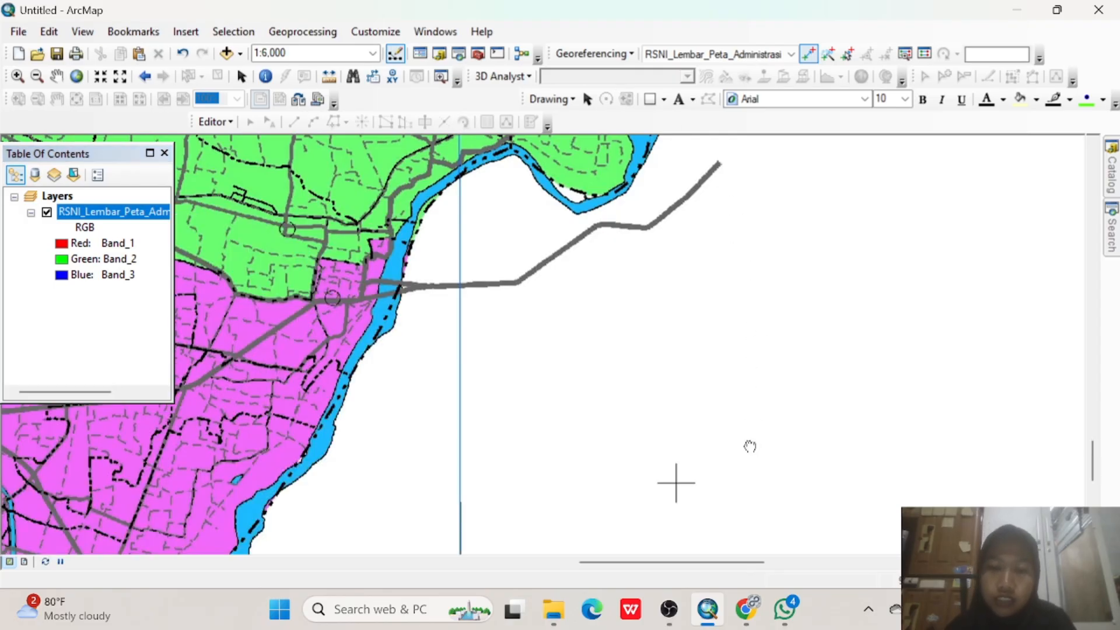
pyautogui.moveTo(749, 447); pyautogui.dragTo(529, 359)
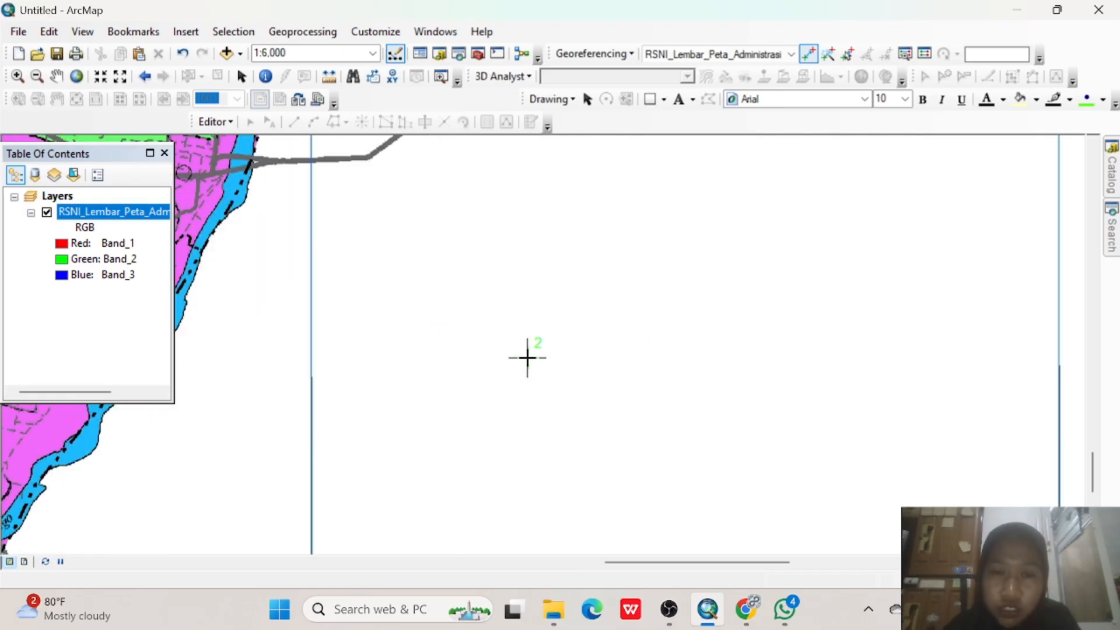
# Assign the second control point the coordinates X 9120000 and Y 420000.
pyautogui.rightClick(586, 317)
pyautogui.click(650, 324)
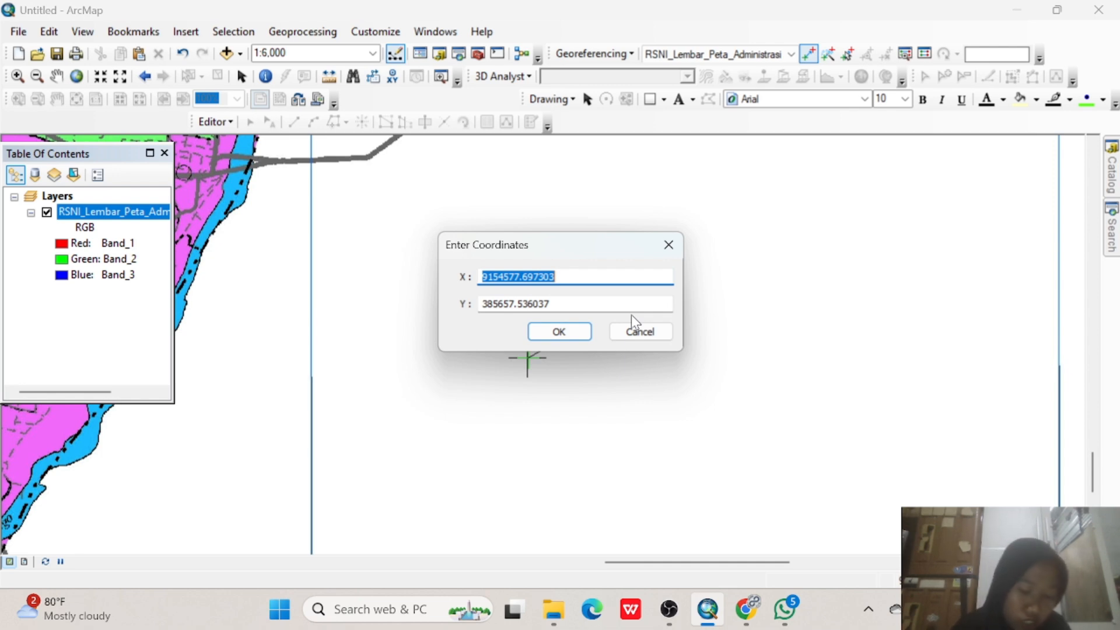
pyautogui.write('9120000')
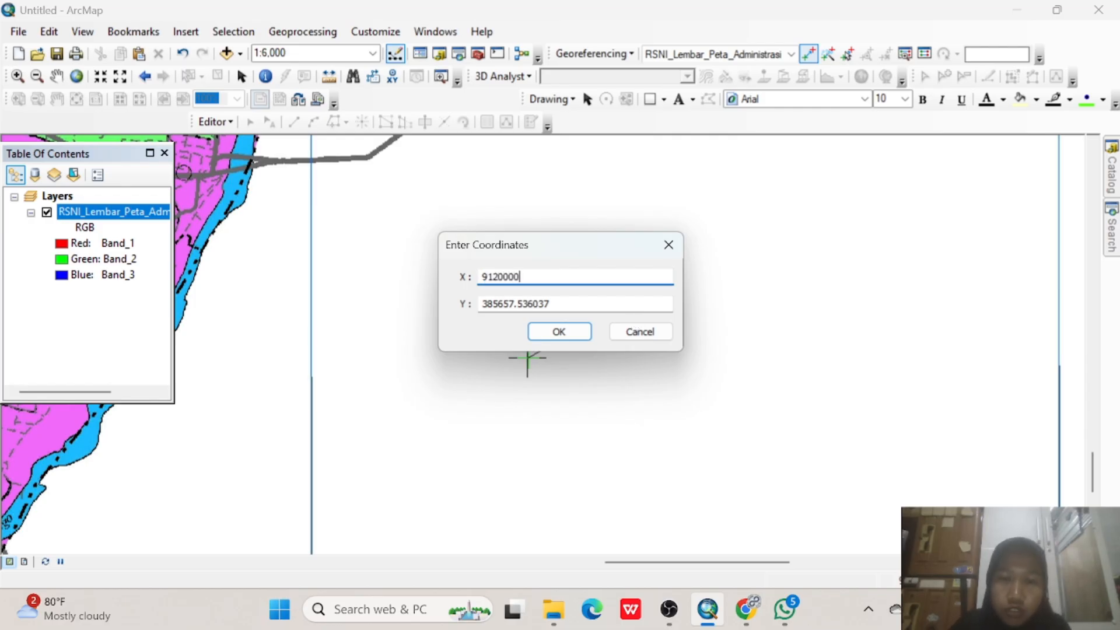
pyautogui.press('Tab')
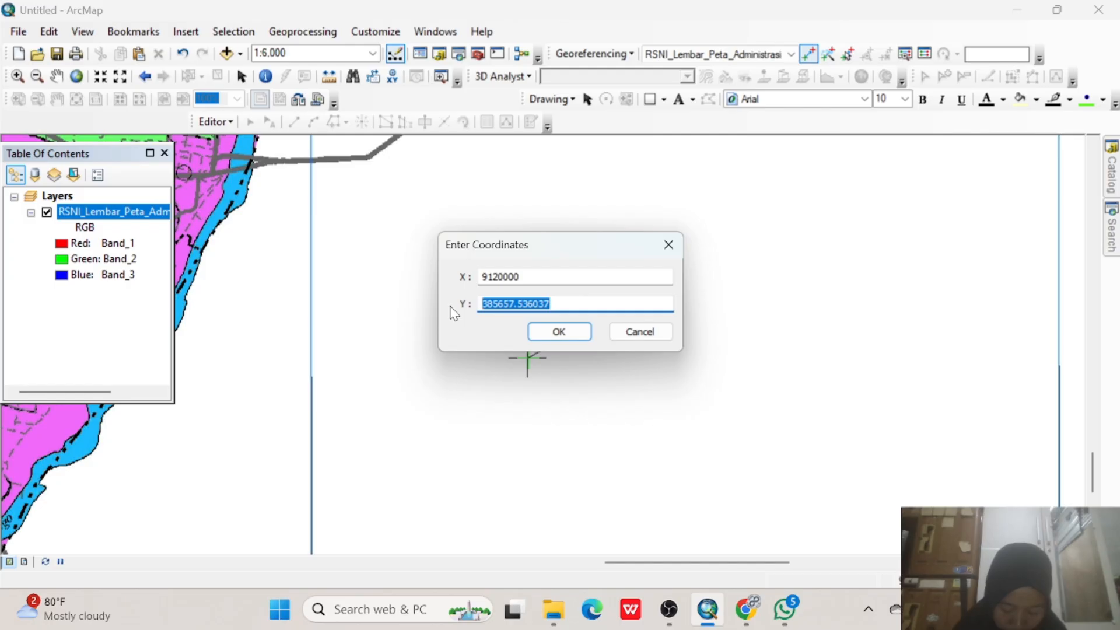
pyautogui.write('420000')
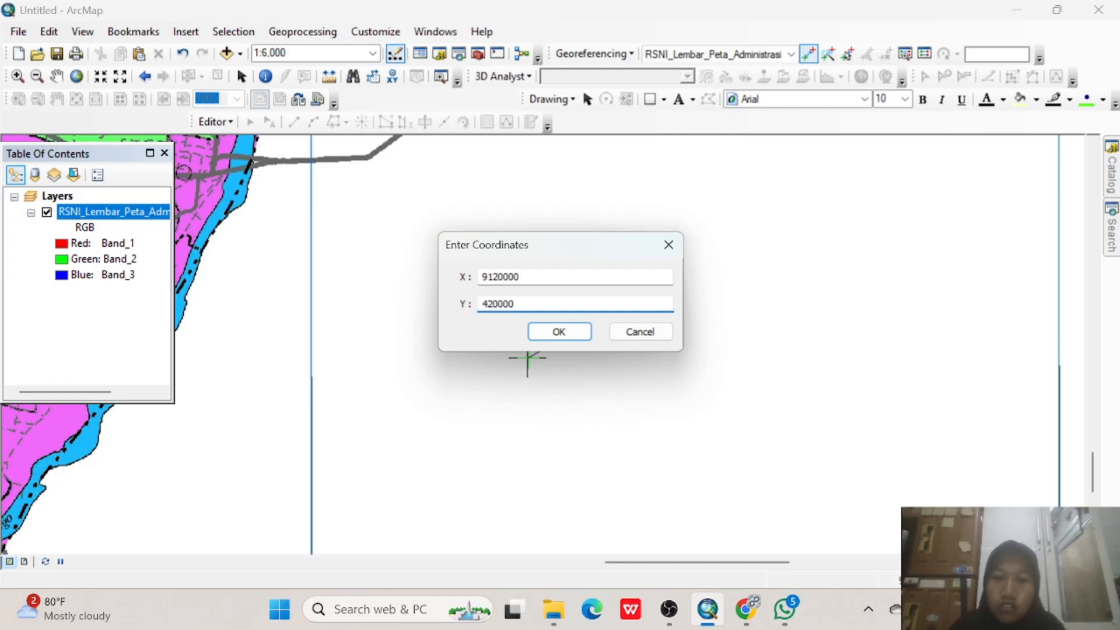
pyautogui.press('Return')
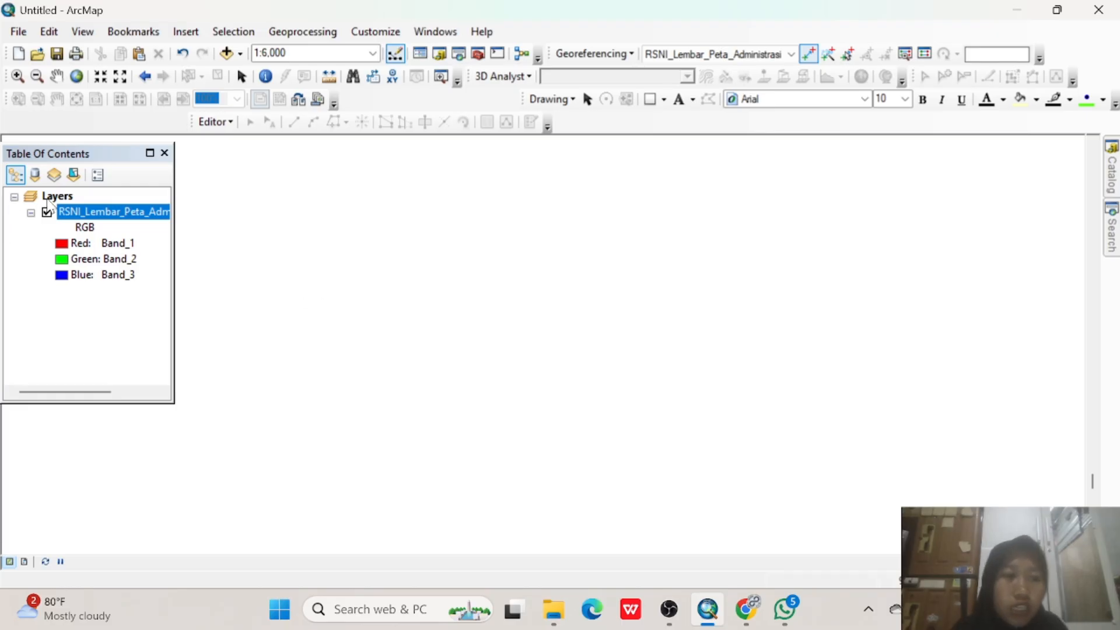
# Swap the map coordinates in the link table: link 1 to X 390000, Y 9150000 and link 2 to X 420000, Y 9120000.
pyautogui.rightClick(81, 211)
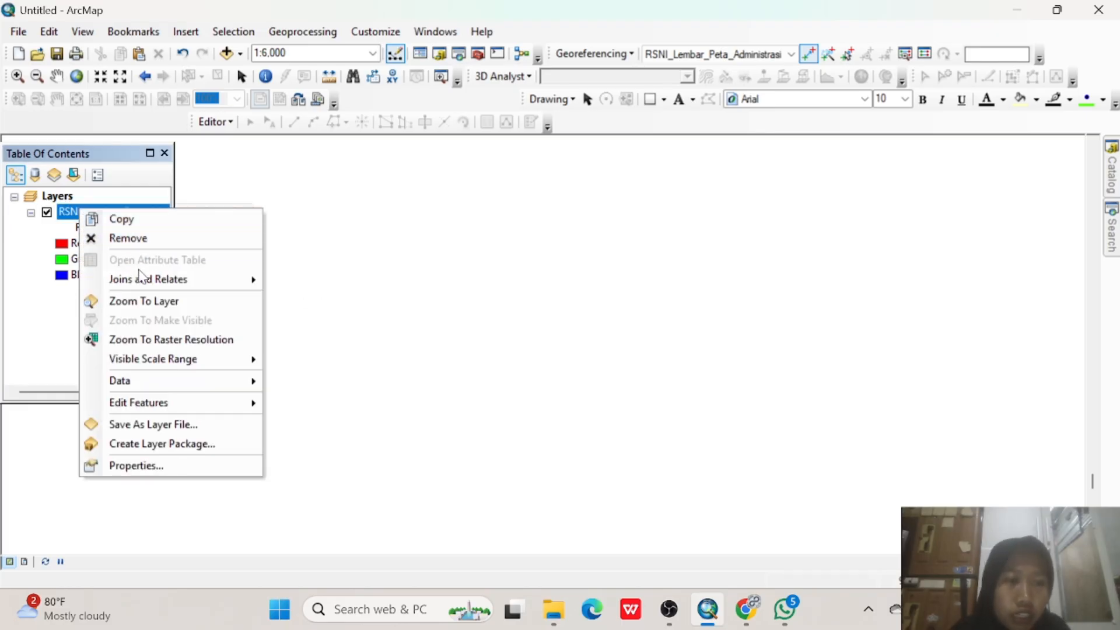
pyautogui.click(143, 306)
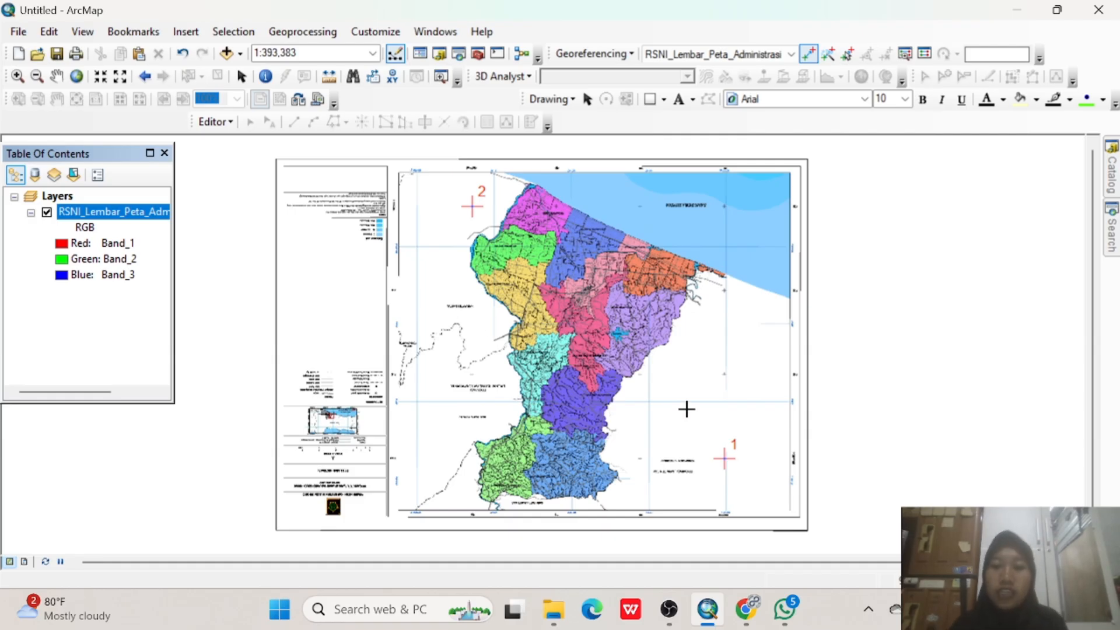
pyautogui.click(925, 55)
pyautogui.click(627, 298)
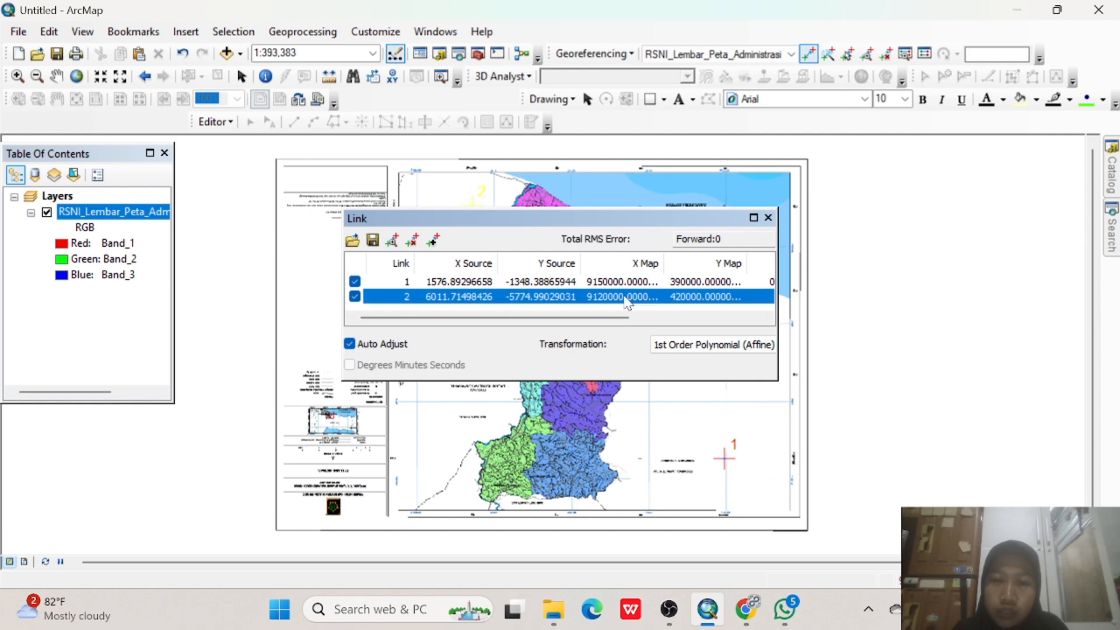
pyautogui.click(627, 298)
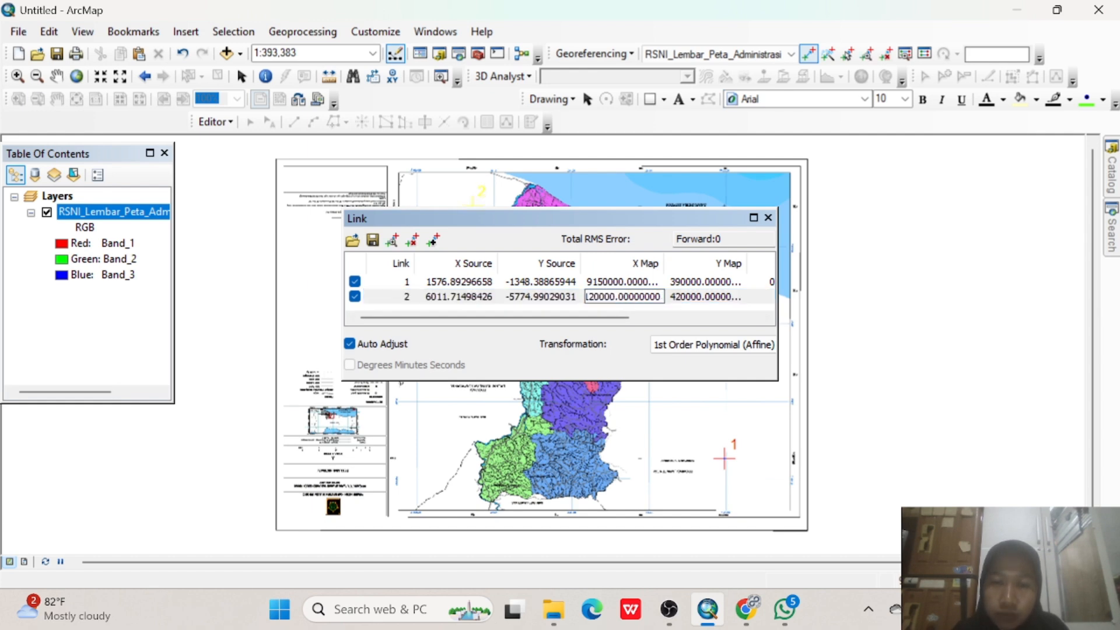
pyautogui.click(707, 282)
pyautogui.write('9150000')
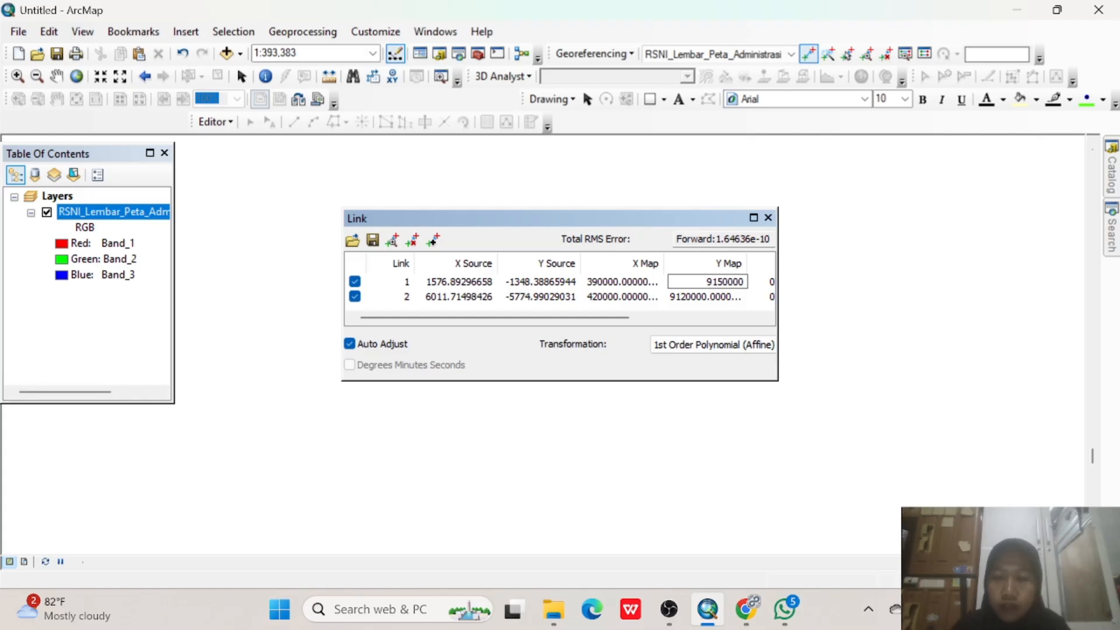
pyautogui.press('Return')
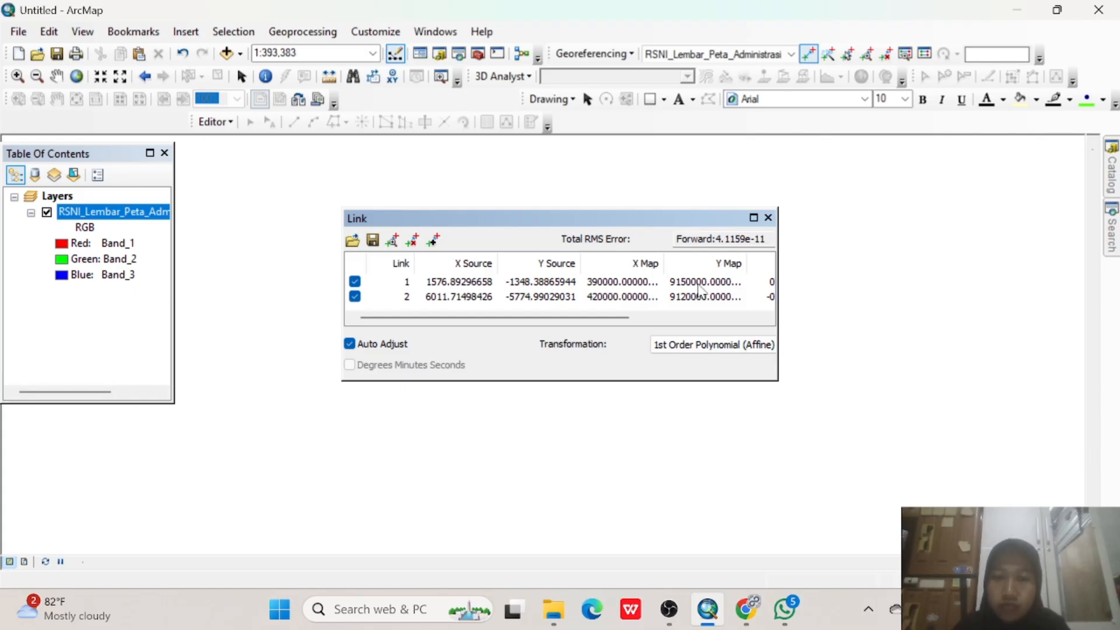
pyautogui.click(768, 218)
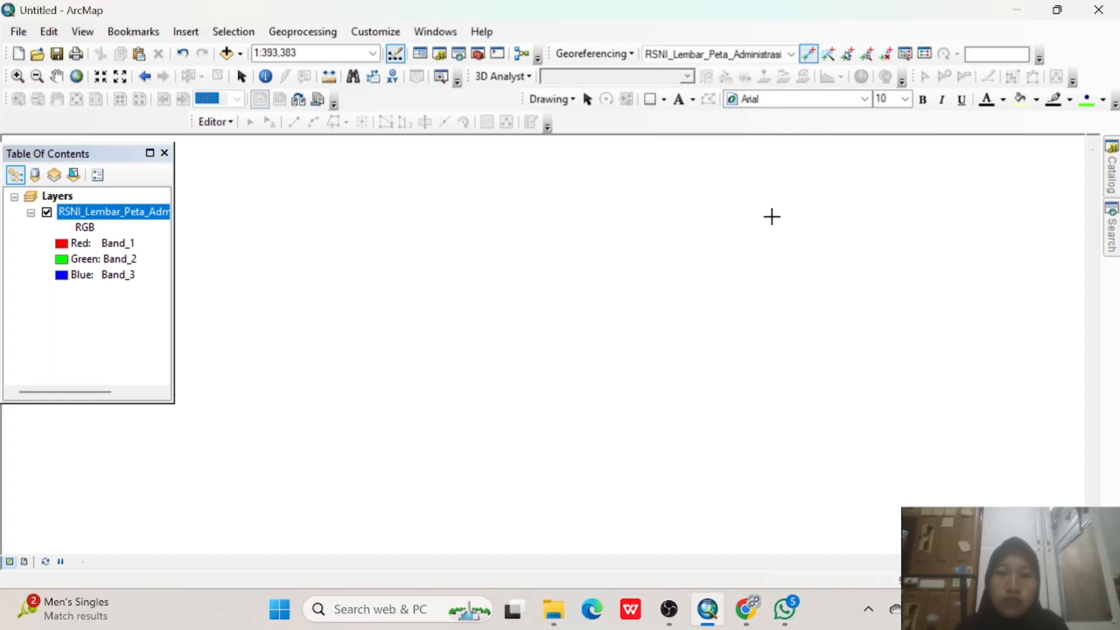
# Bring the whole corrected RSNI map into view and save its warp with Update Georeferencing.
pyautogui.rightClick(73, 211)
pyautogui.click(162, 306)
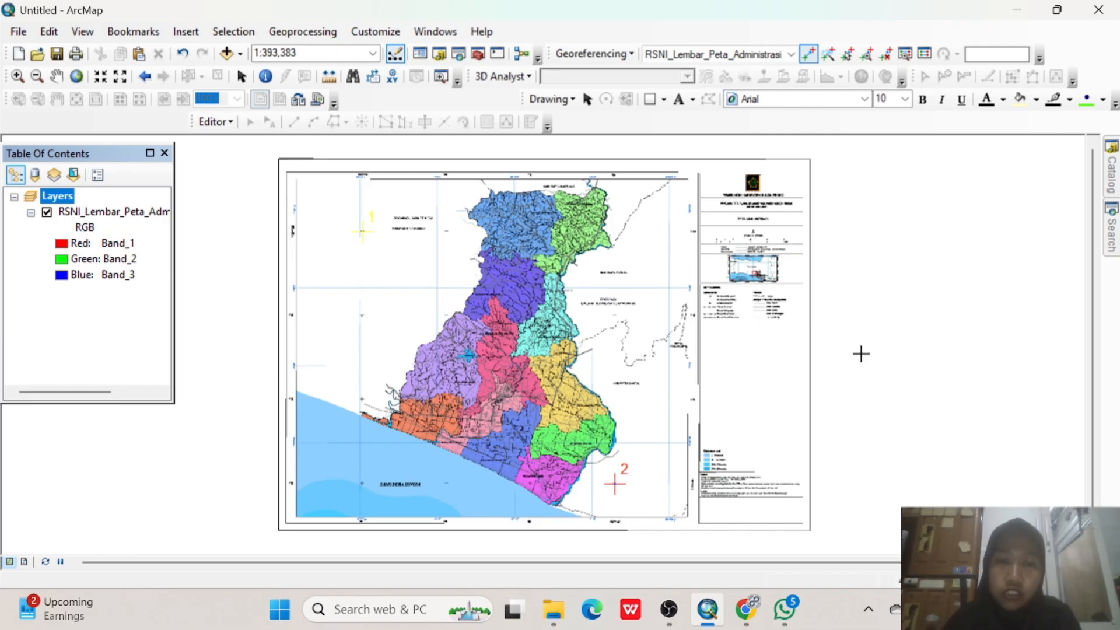
pyautogui.click(616, 59)
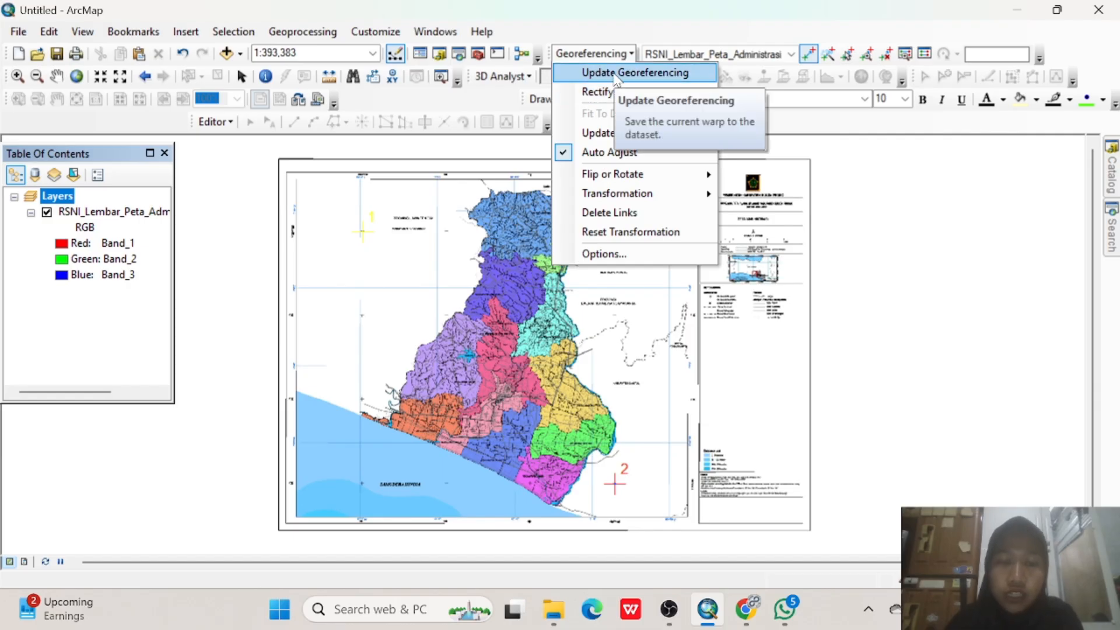
pyautogui.click(614, 73)
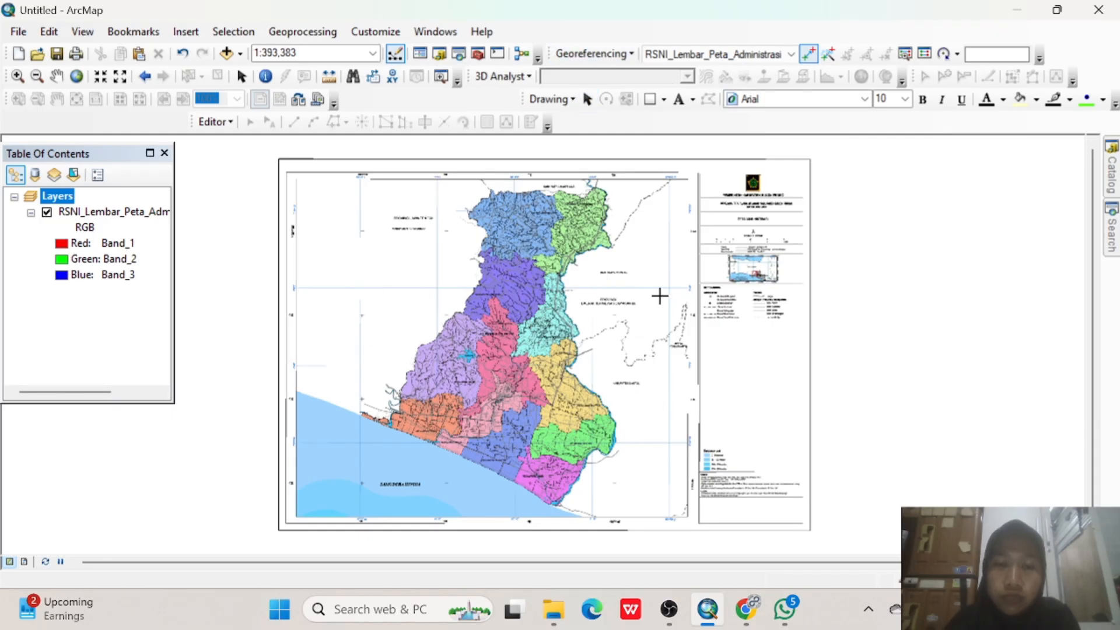
# Connect the catalog to the PETA DATA DEM KP folder in ACARA 2 ArcGIS & Global Mapper.
pyautogui.click(446, 56)
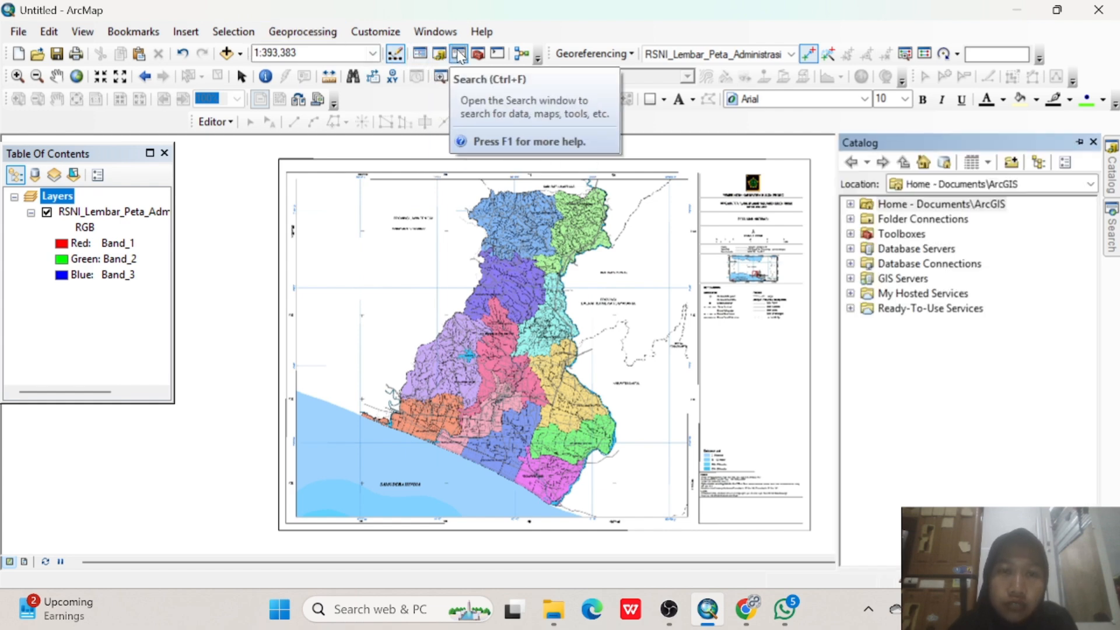
pyautogui.click(1013, 165)
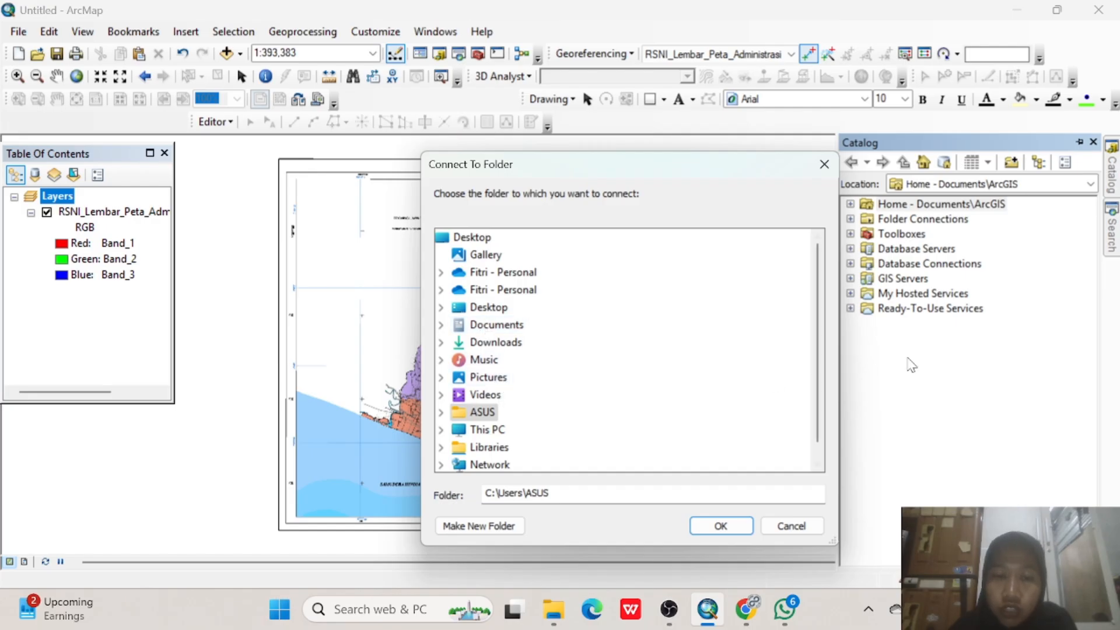
pyautogui.scroll(-1, 817, 409)
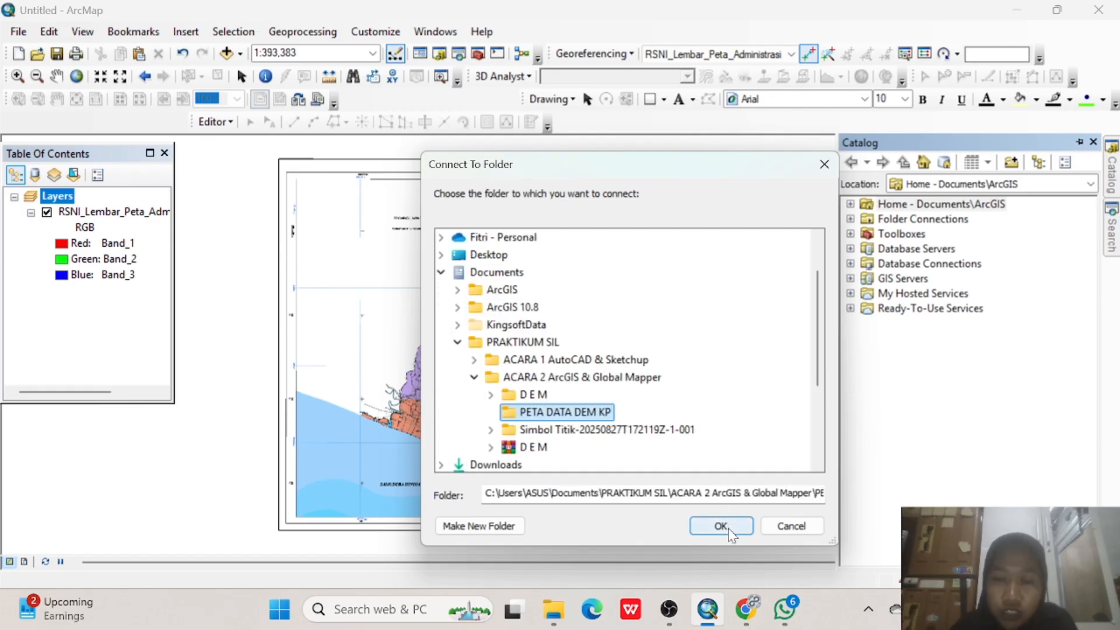
pyautogui.click(721, 526)
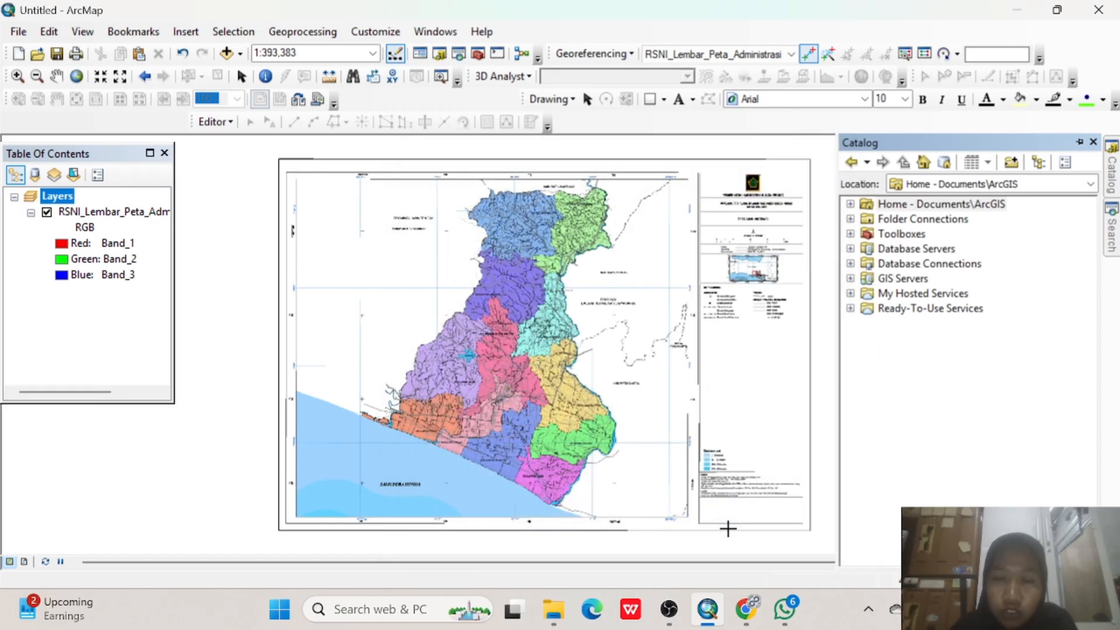
# Add a catalog folder connection to the ArcGIS folder in Documents.
pyautogui.click(440, 54)
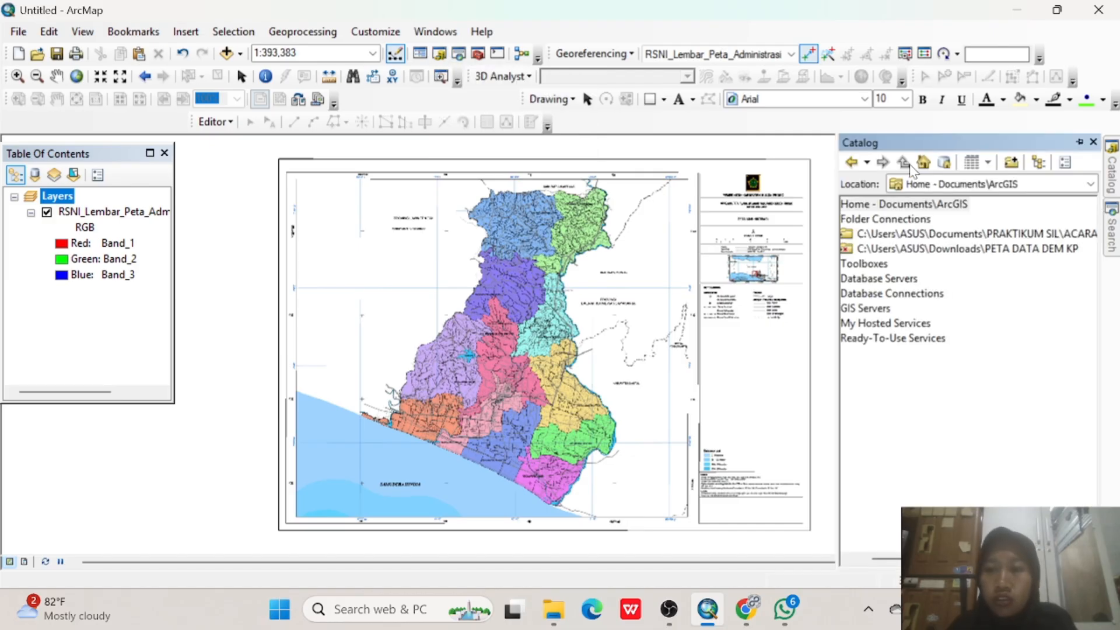
pyautogui.click(1012, 163)
pyautogui.click(499, 325)
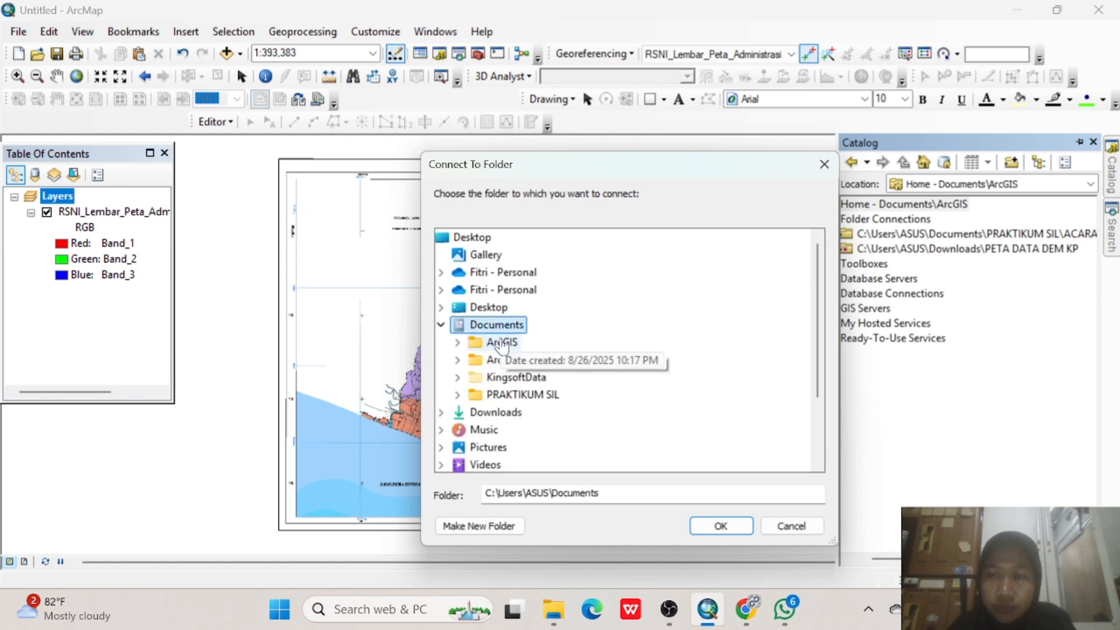
pyautogui.doubleClick(501, 343)
pyautogui.click(732, 524)
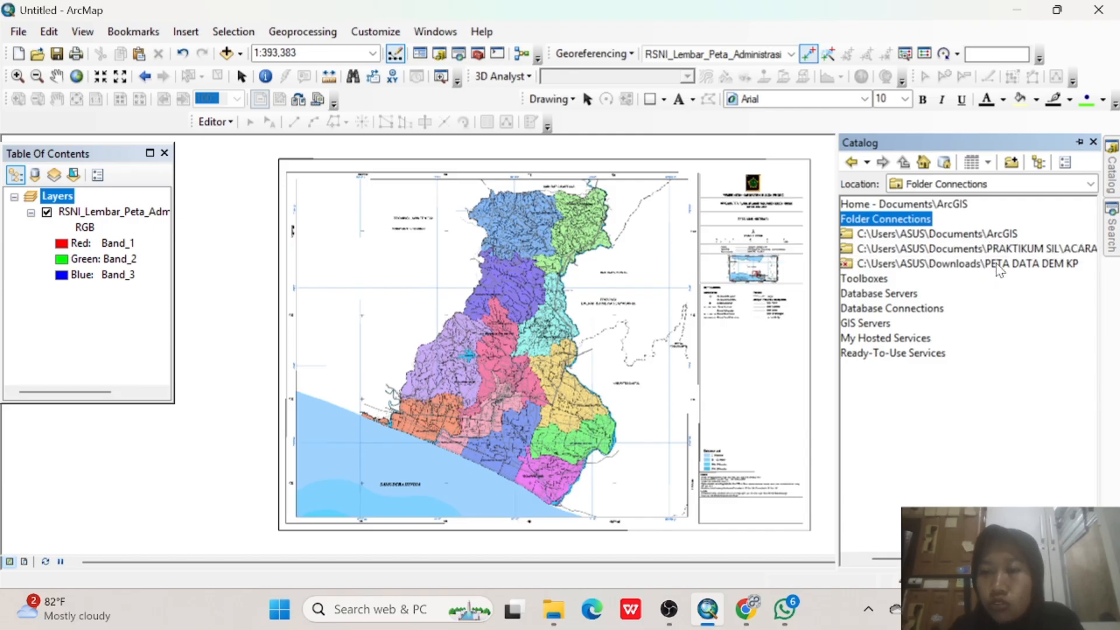
# Start a new shapefile in the Home - Documents\ArcGIS folder, named Batas Administrasi, with feature type Polygon.
pyautogui.rightClick(998, 244)
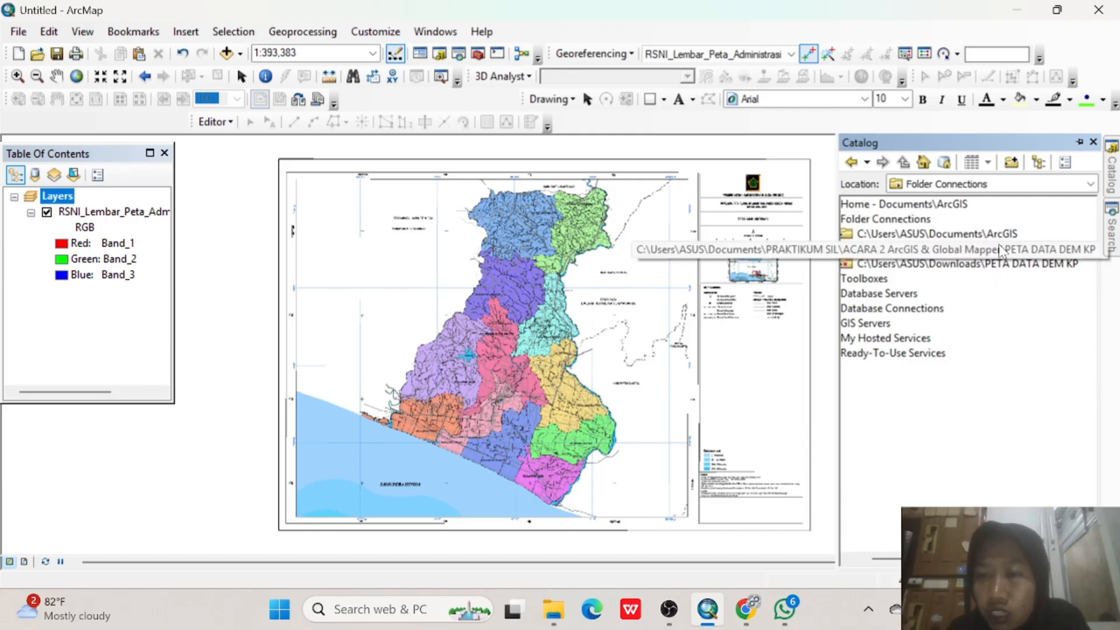
pyautogui.click(947, 208)
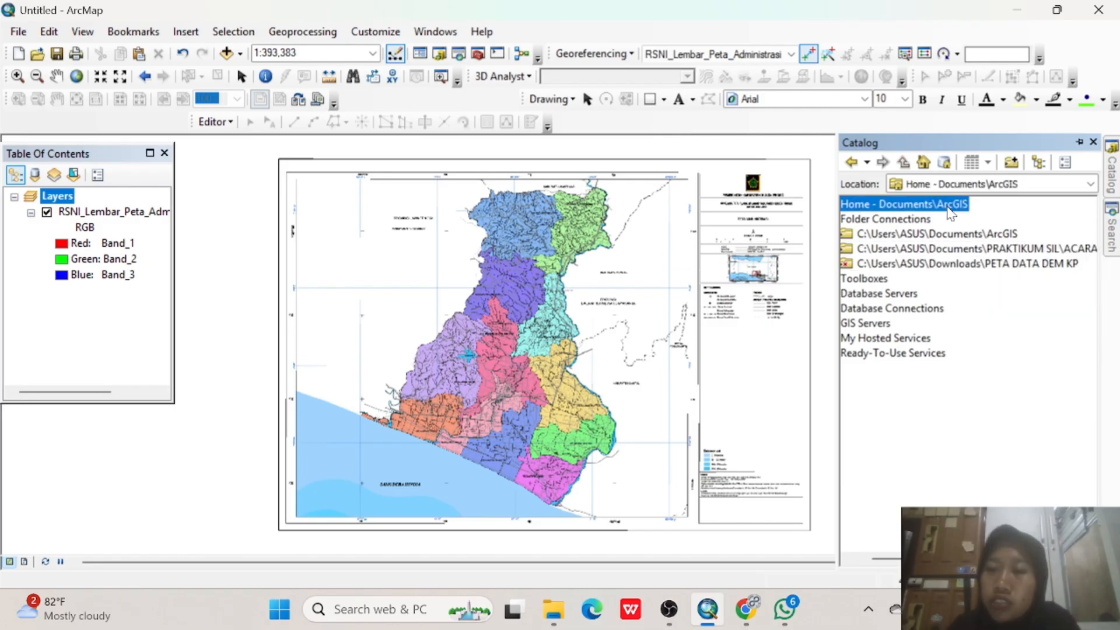
pyautogui.rightClick(950, 214)
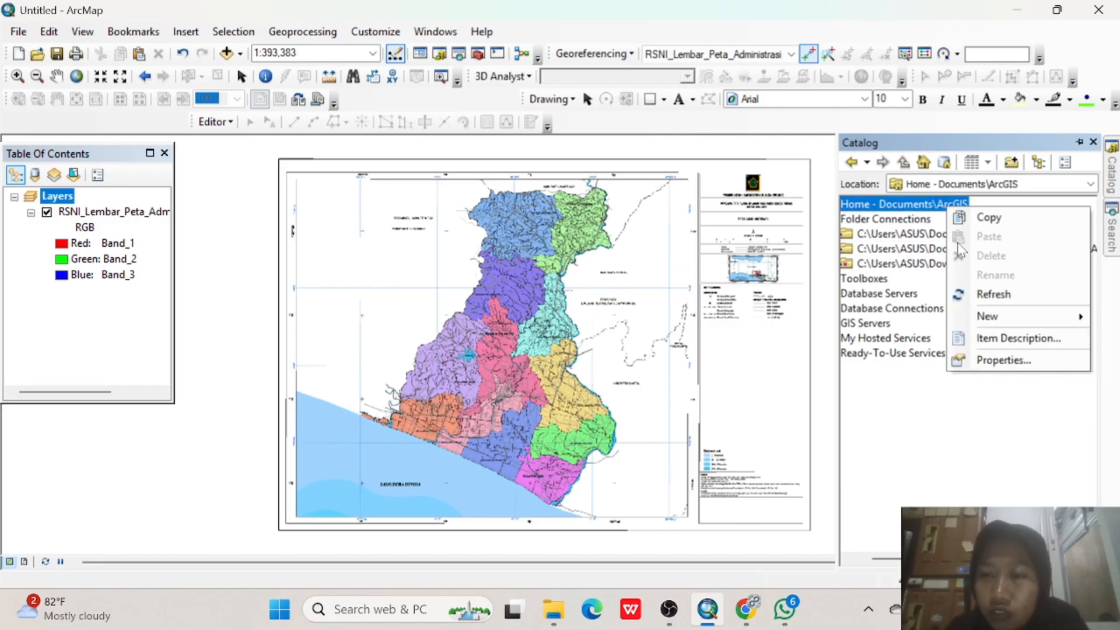
pyautogui.moveTo(971, 312)
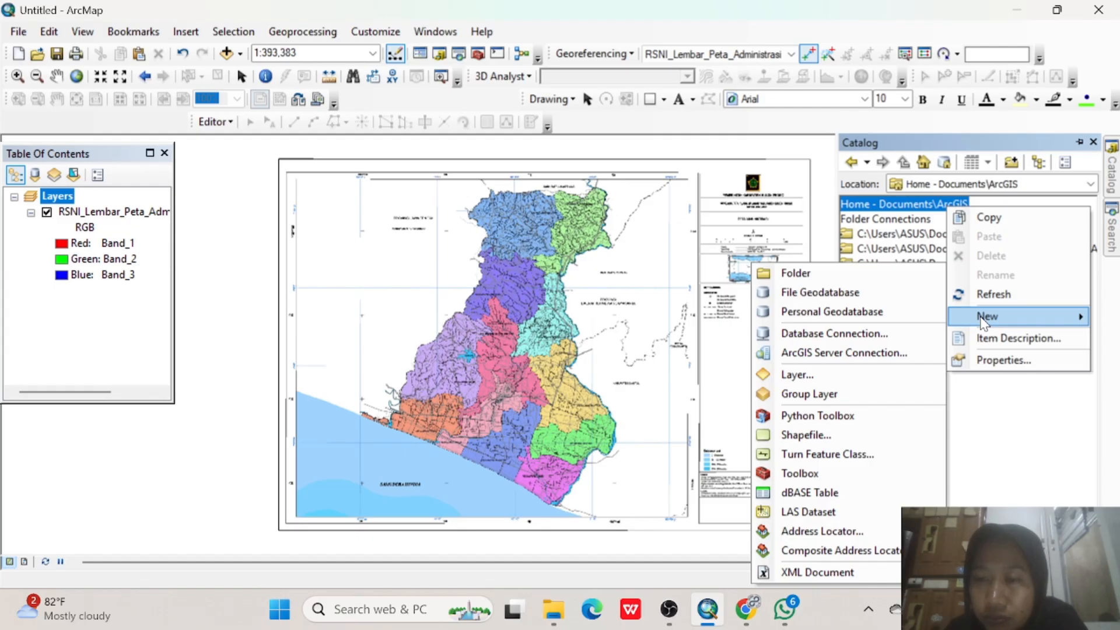
pyautogui.click(822, 434)
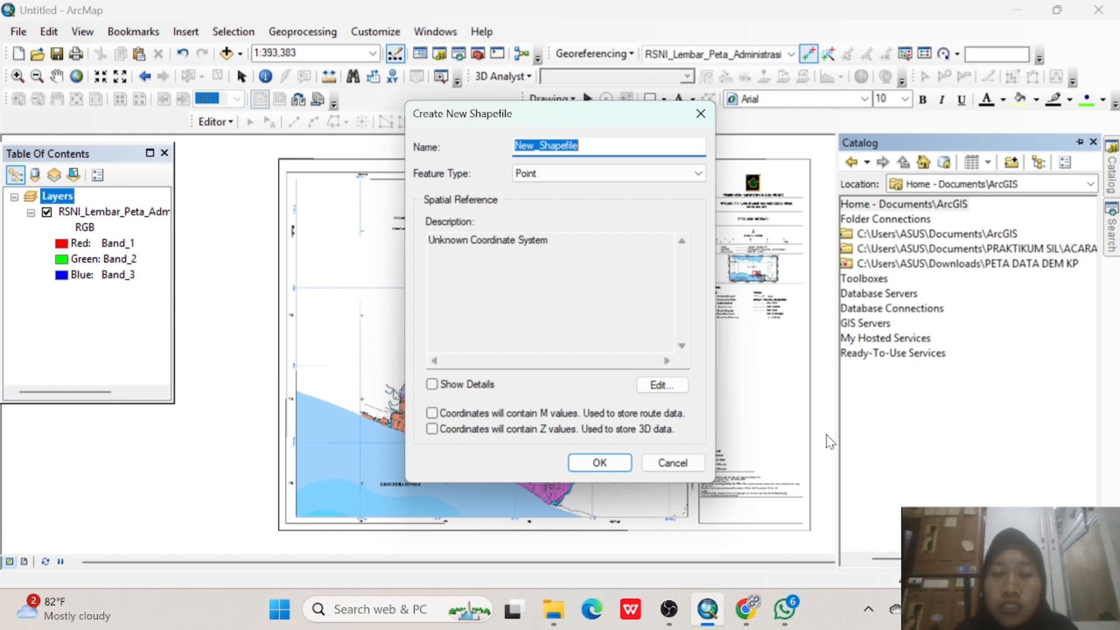
pyautogui.write('Batas Administrasi')
pyautogui.click(548, 173)
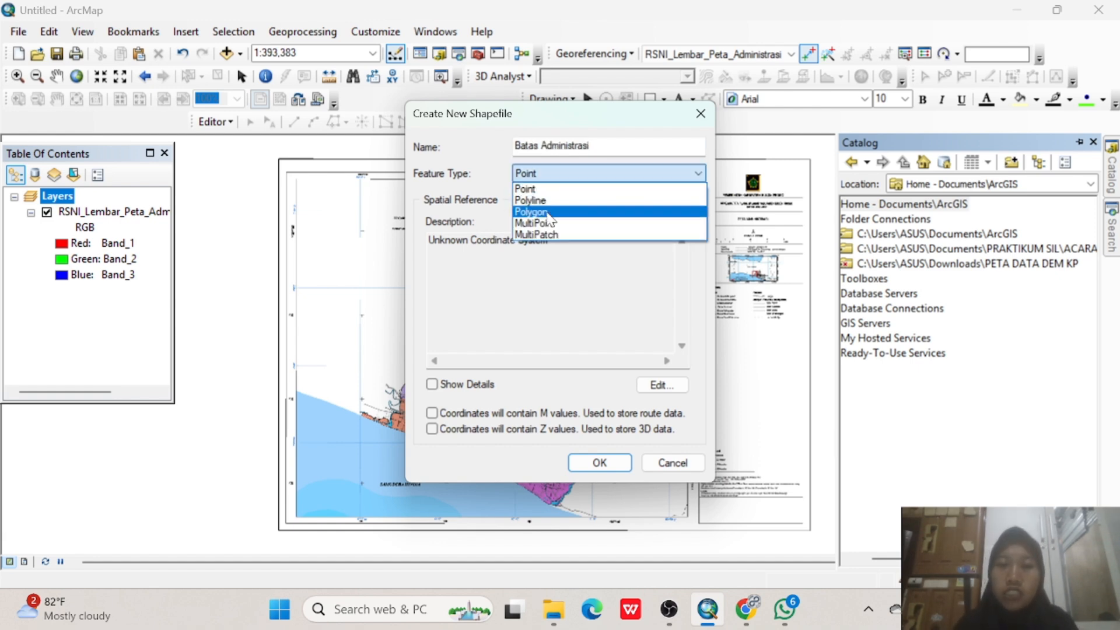
pyautogui.click(550, 214)
# Assign the WGS 1984 UTM Zone 49S coordinate system to the Batas Administrasi shapefile and create it.
pyautogui.click(456, 229)
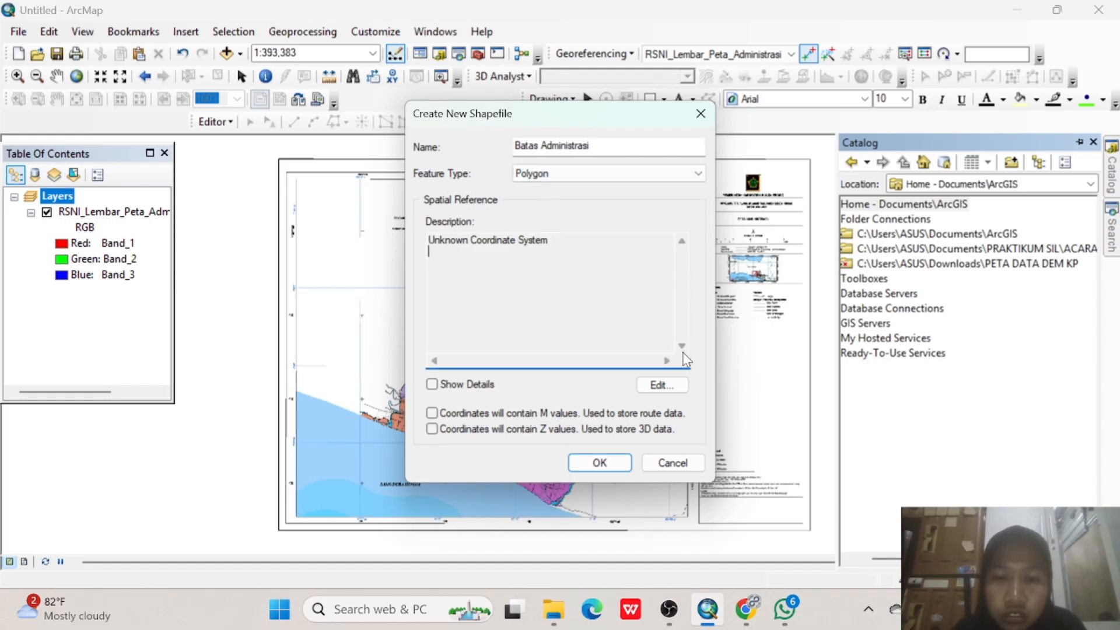
pyautogui.click(667, 387)
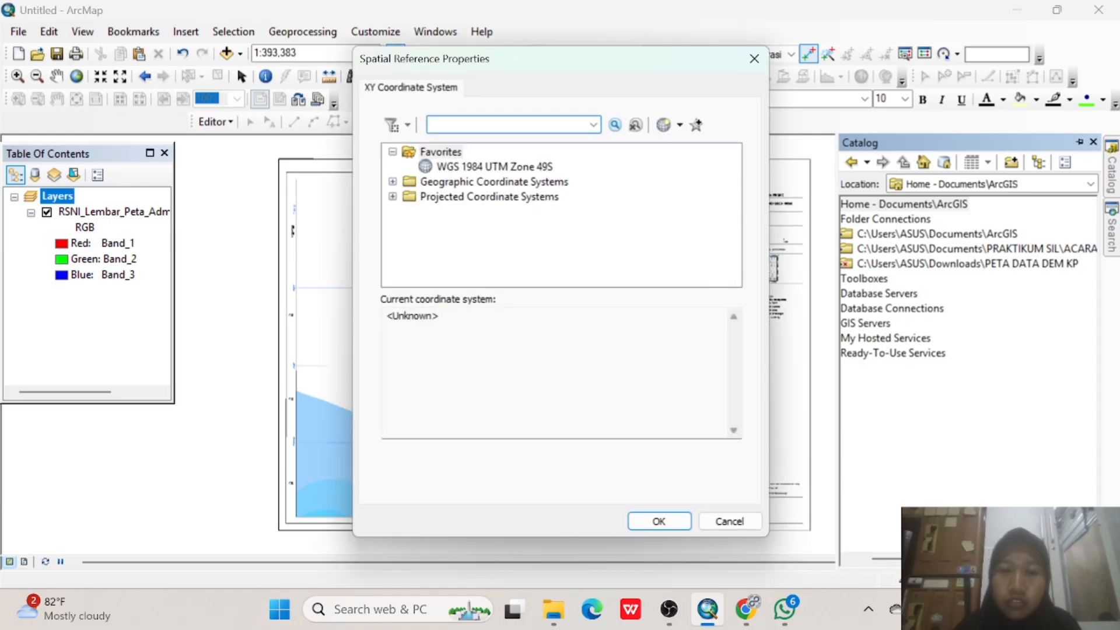
pyautogui.click(476, 167)
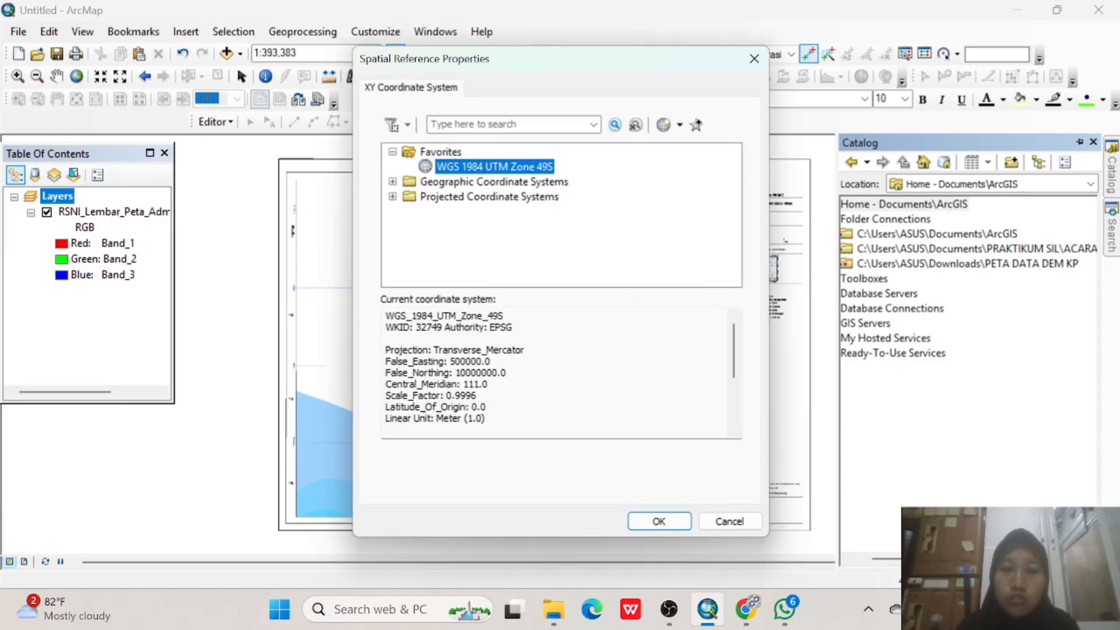
pyautogui.click(669, 527)
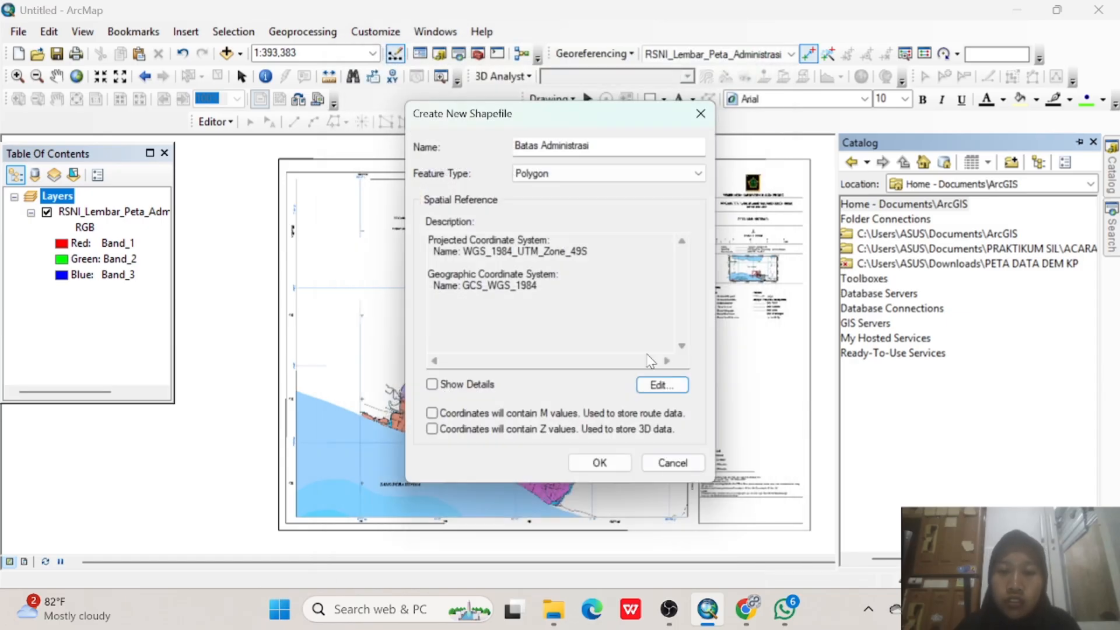
pyautogui.click(609, 465)
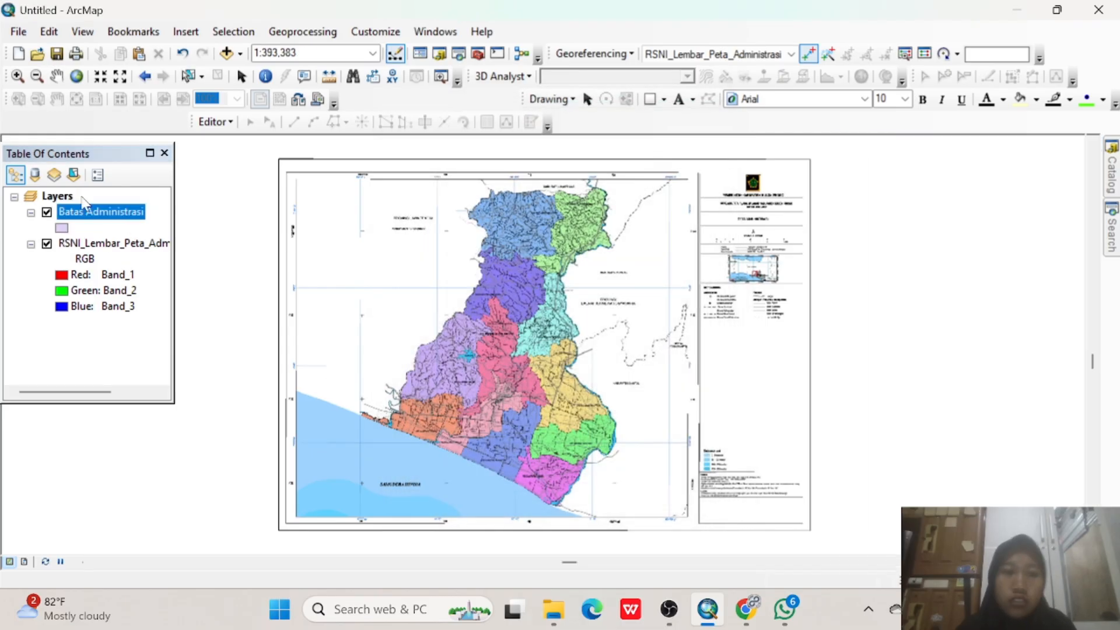
pyautogui.click(86, 228)
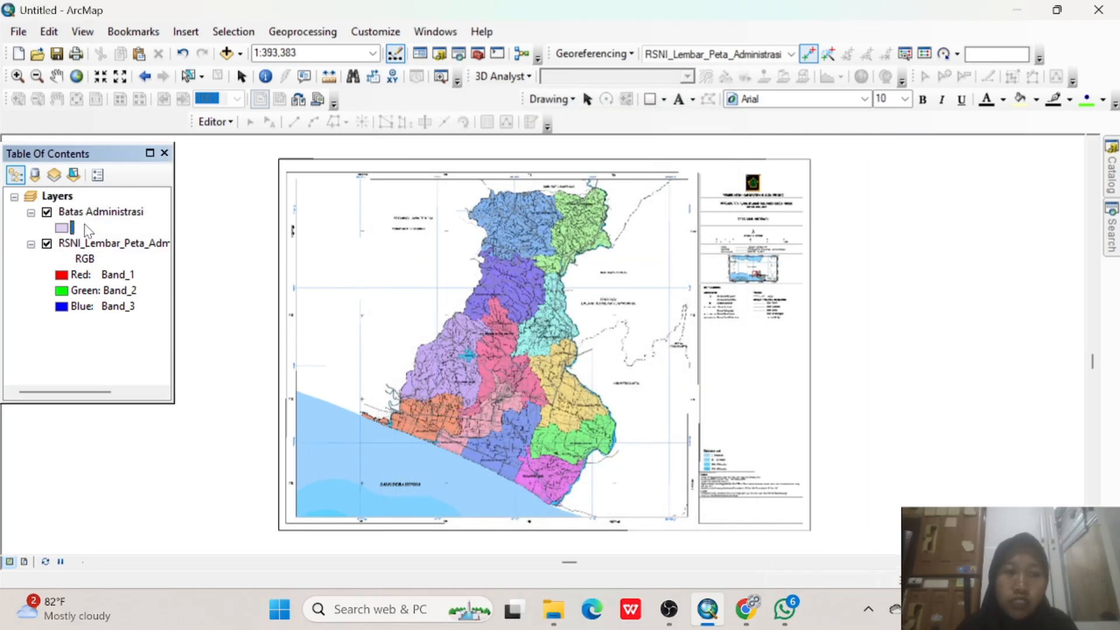
pyautogui.click(64, 198)
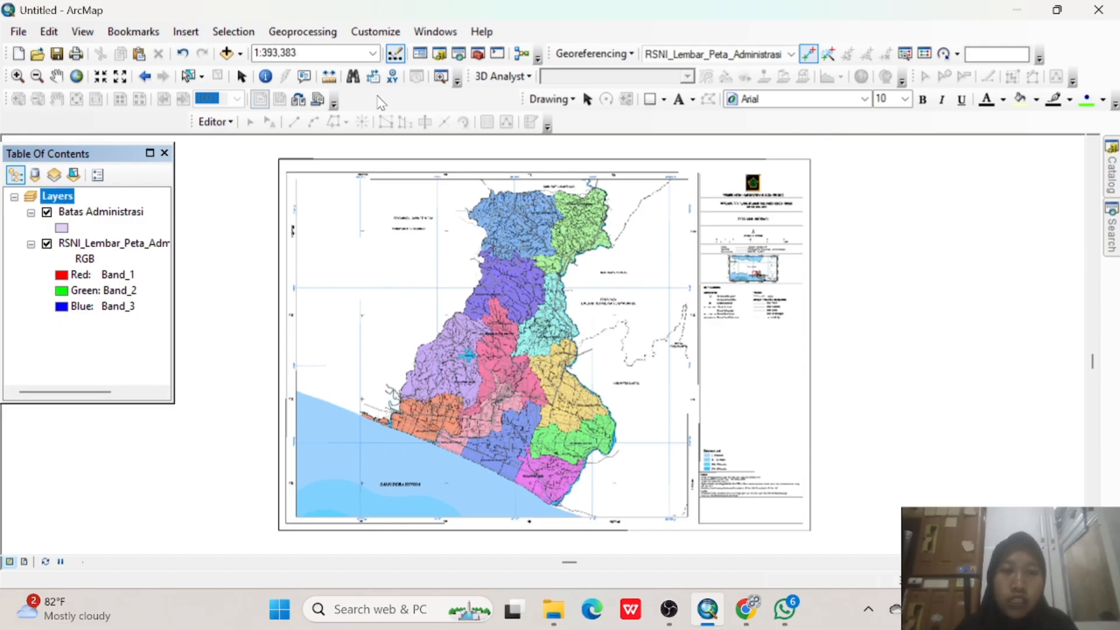
# Start a new shapefile in the Home - Documents\ArcGIS folder, named Jalan, with feature type Polyline.
pyautogui.click(439, 55)
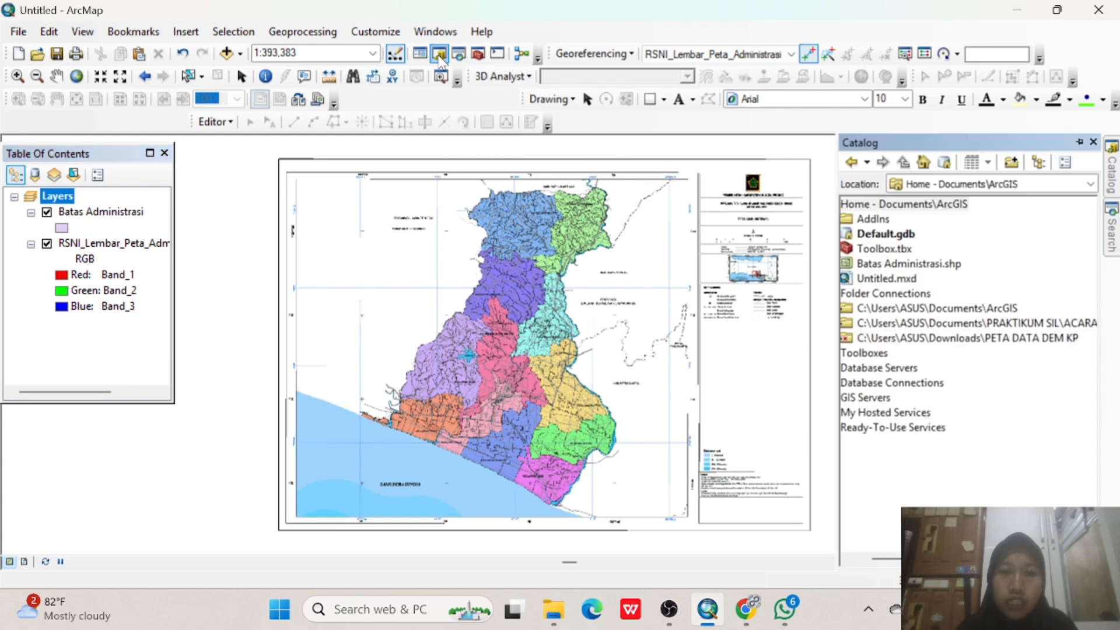
pyautogui.click(946, 209)
pyautogui.rightClick(949, 216)
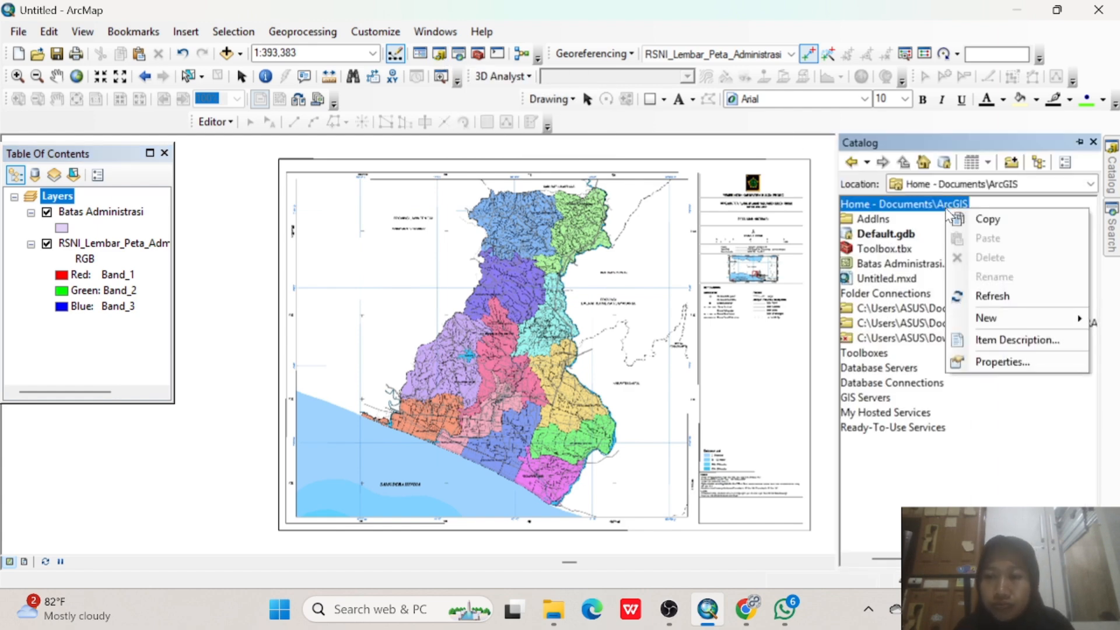
pyautogui.moveTo(993, 324)
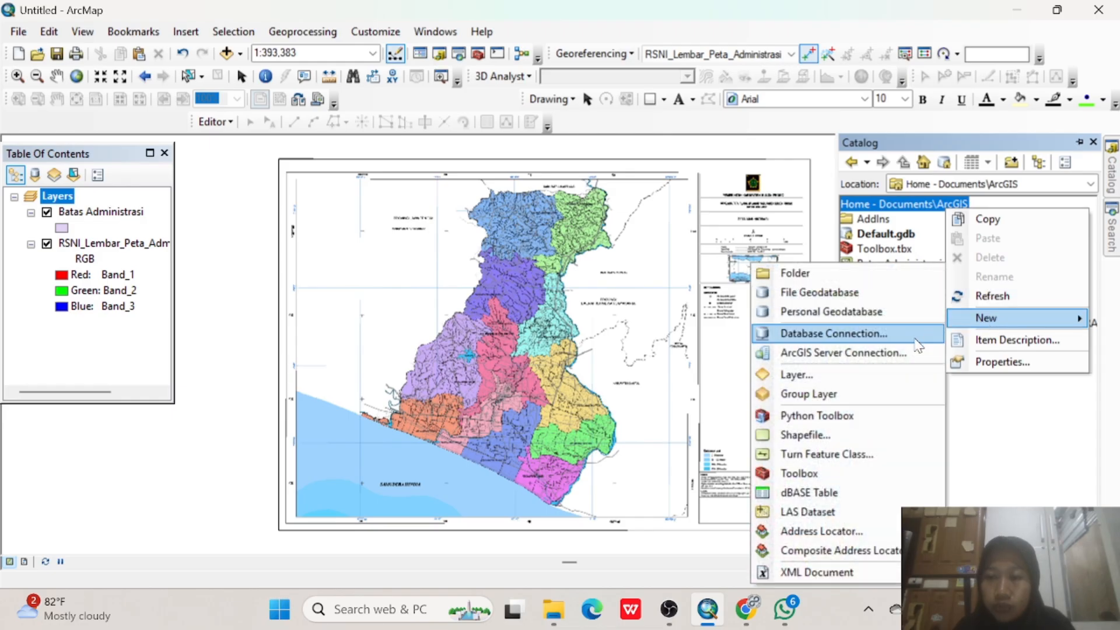
pyautogui.click(805, 434)
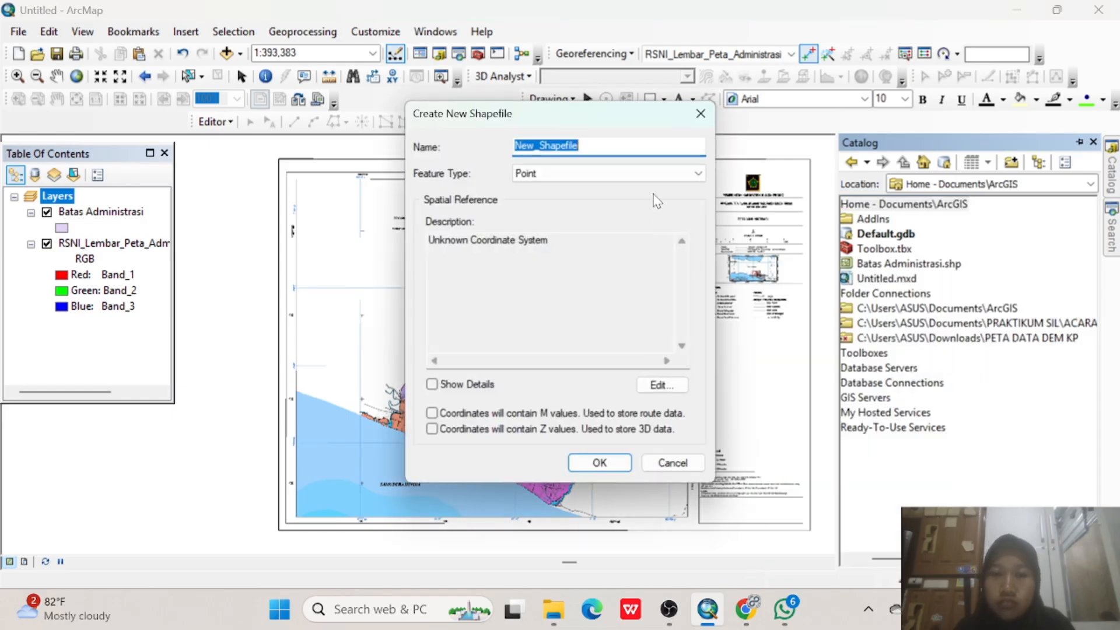
pyautogui.write('Jalan')
pyautogui.click(583, 173)
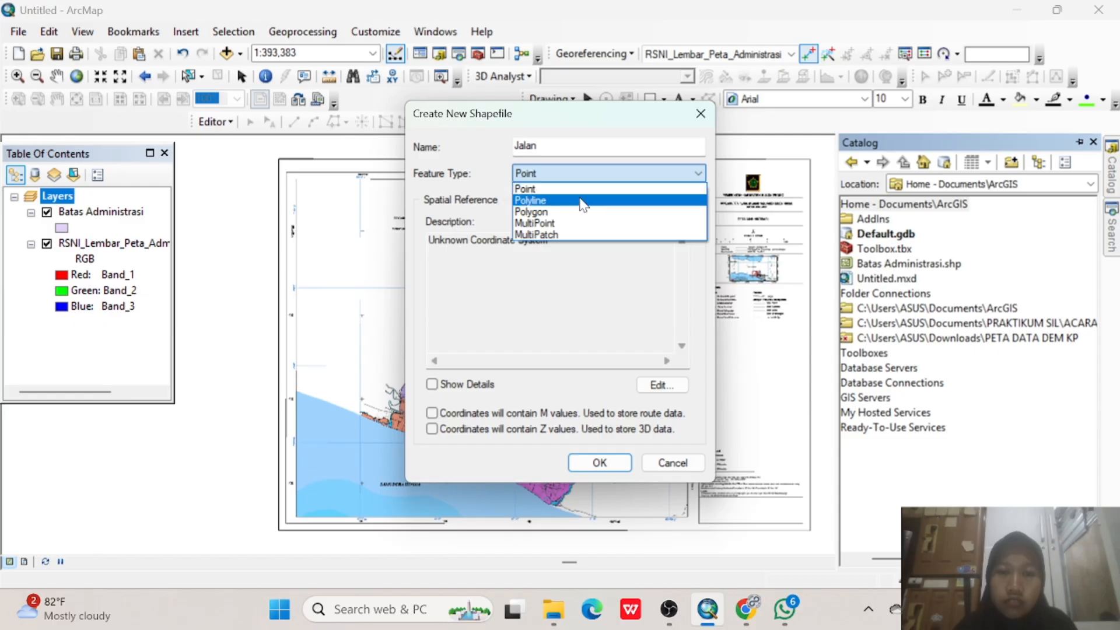
pyautogui.click(537, 201)
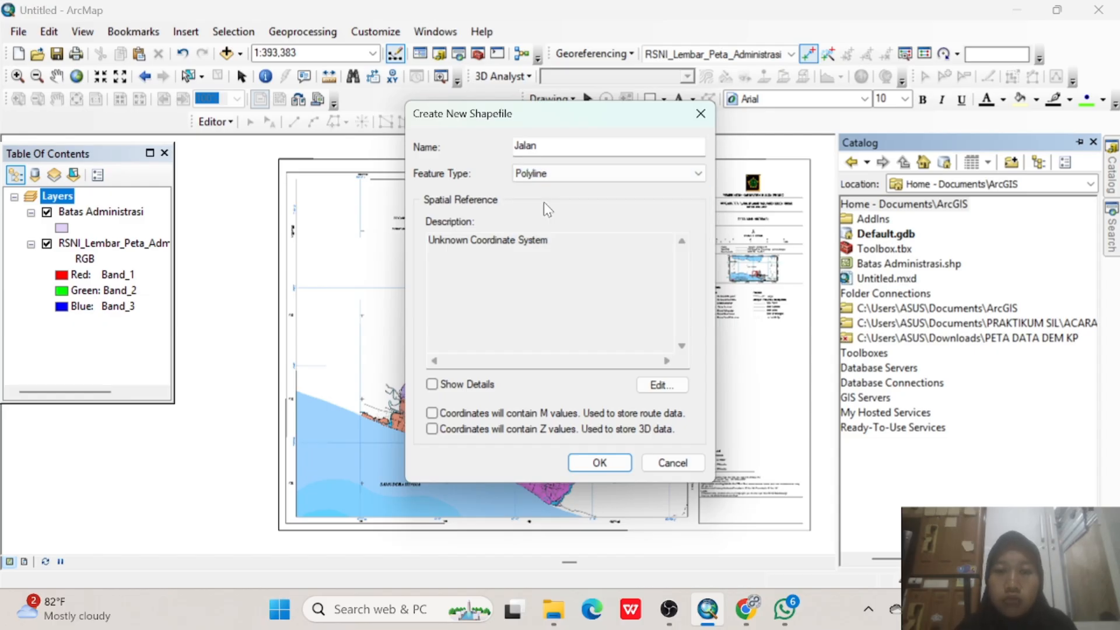
# Give the Jalan shapefile the favorite WGS 1984 UTM Zone 49S coordinate system and create it.
pyautogui.click(662, 386)
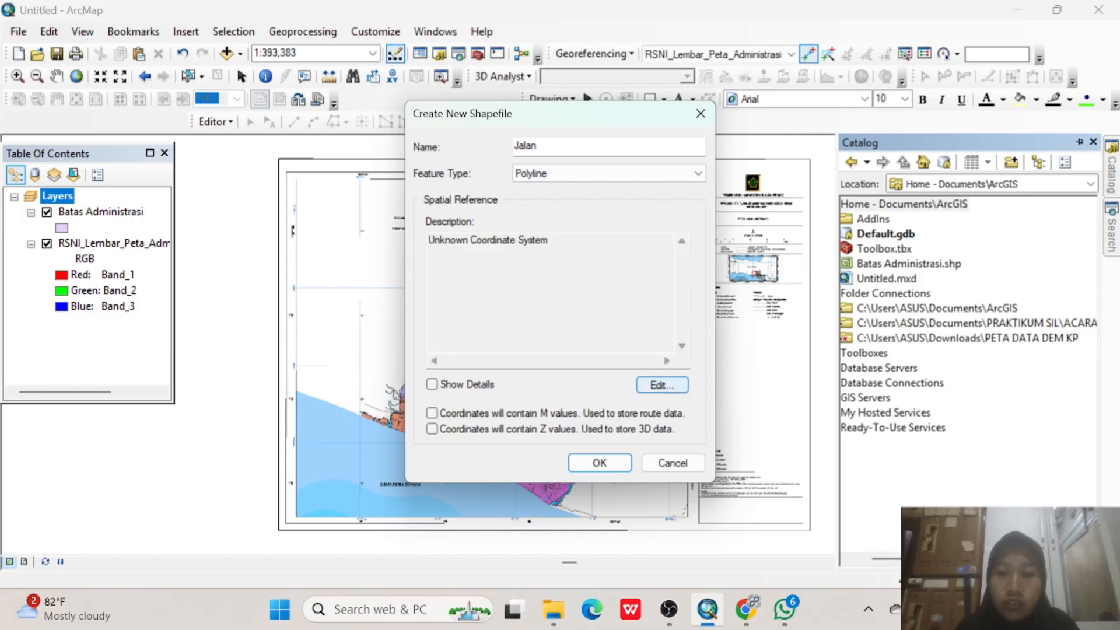
pyautogui.click(662, 386)
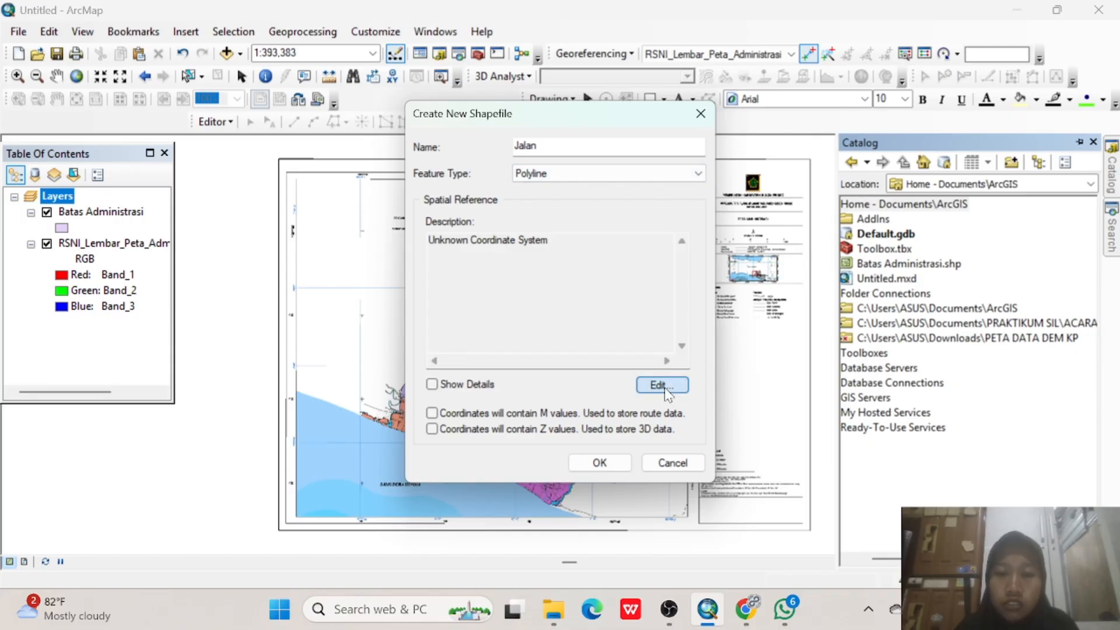
pyautogui.click(478, 168)
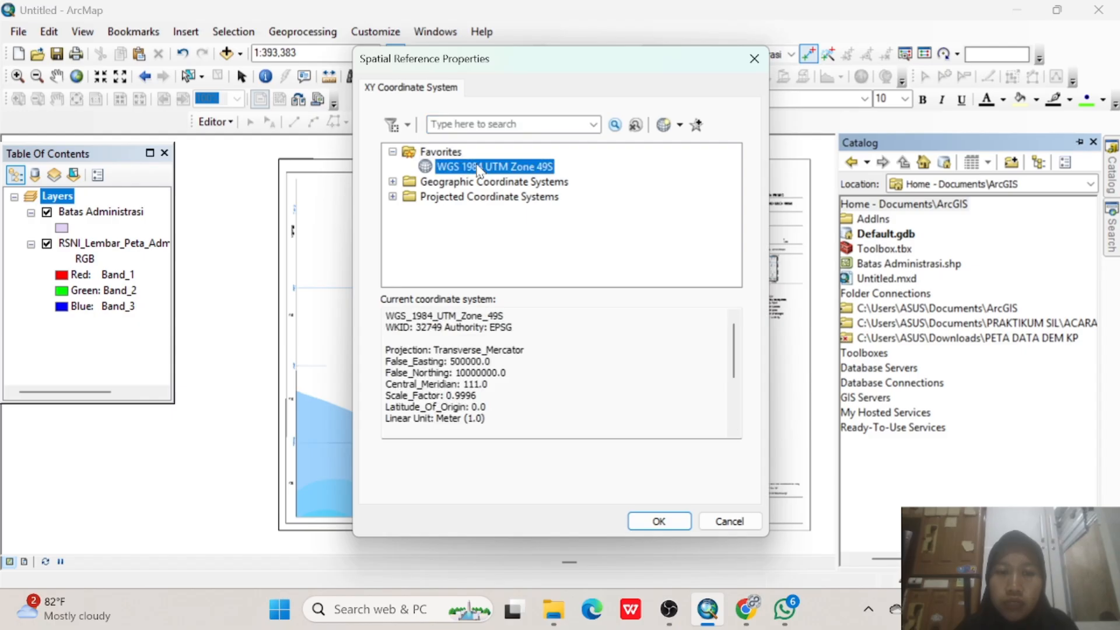
pyautogui.click(659, 521)
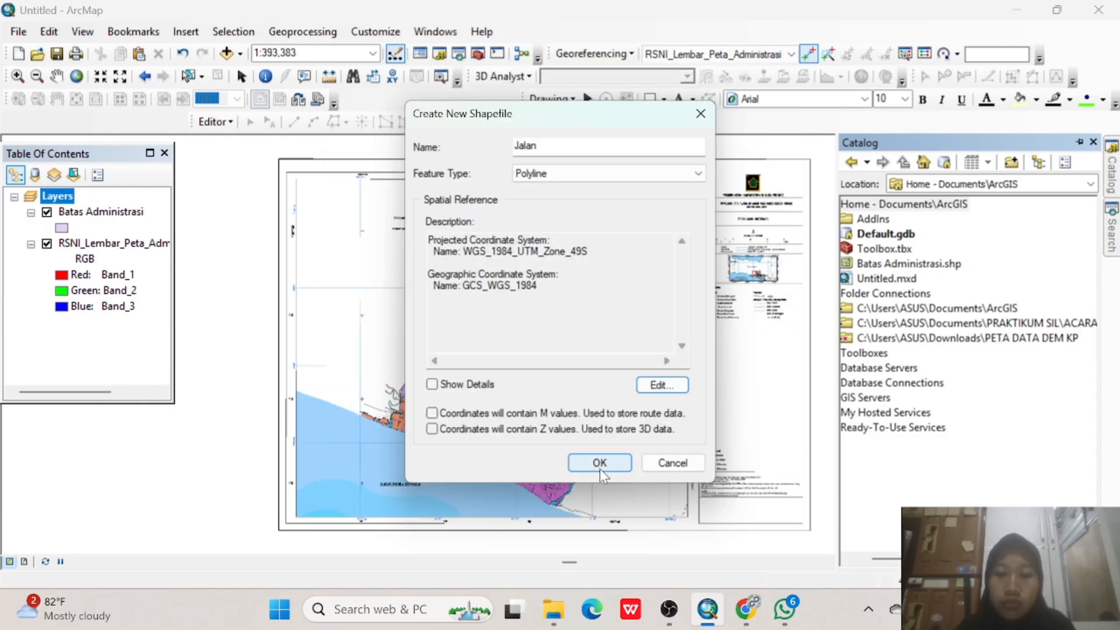
pyautogui.click(599, 464)
pyautogui.click(72, 216)
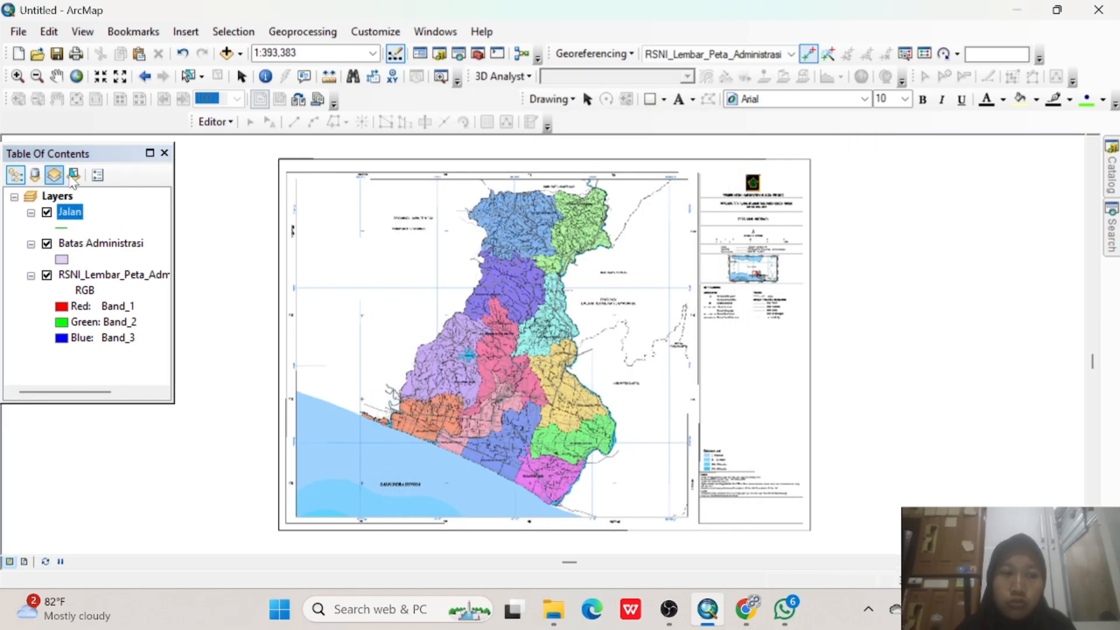
# Start another shapefile in the Home - Documents\ArcGIS folder, named Sungai, with feature type Polyline.
pyautogui.click(438, 55)
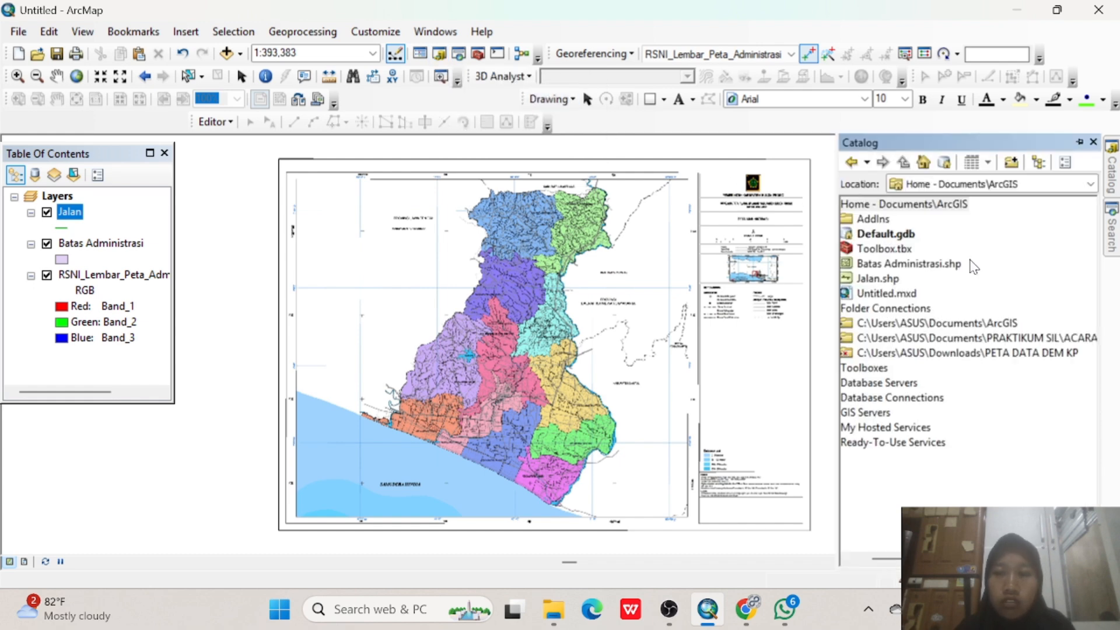
pyautogui.rightClick(917, 209)
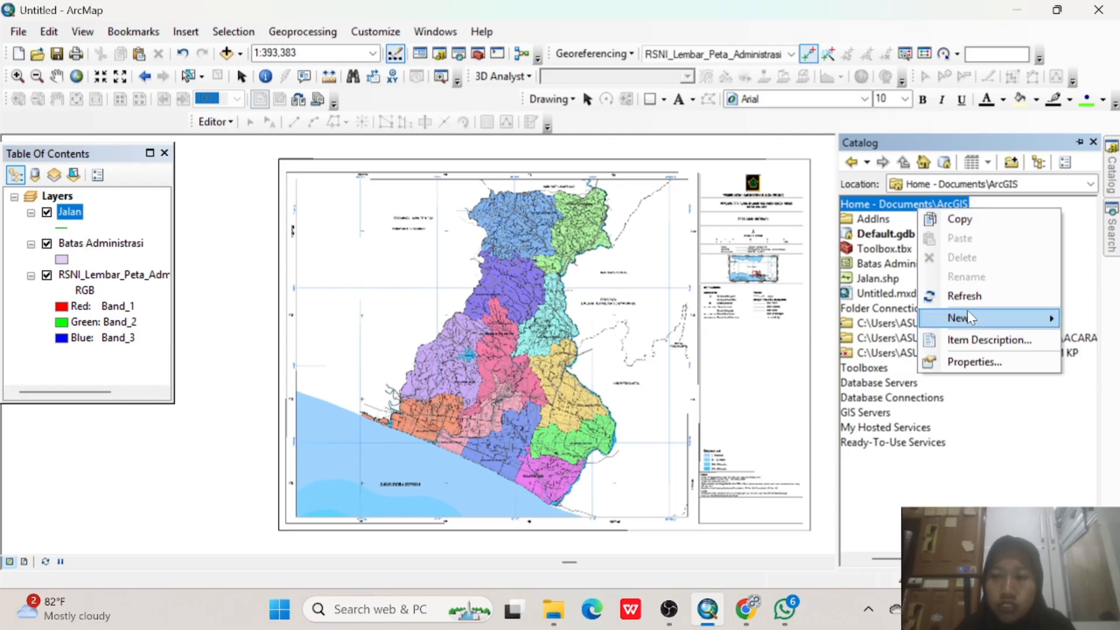
pyautogui.moveTo(968, 315)
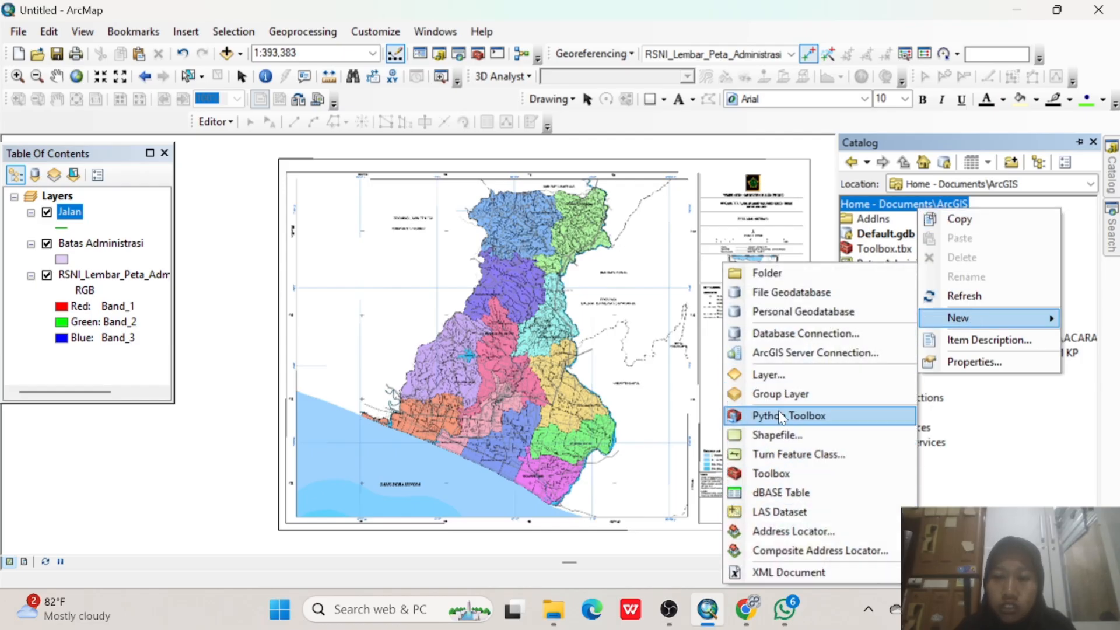
pyautogui.click(775, 435)
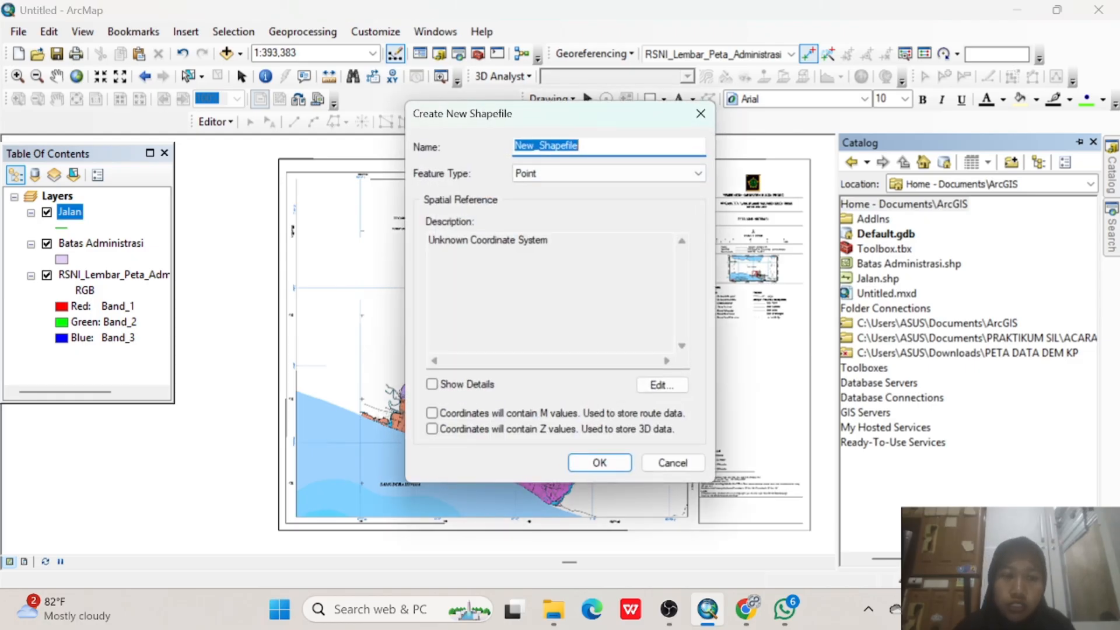
pyautogui.write('Sungai')
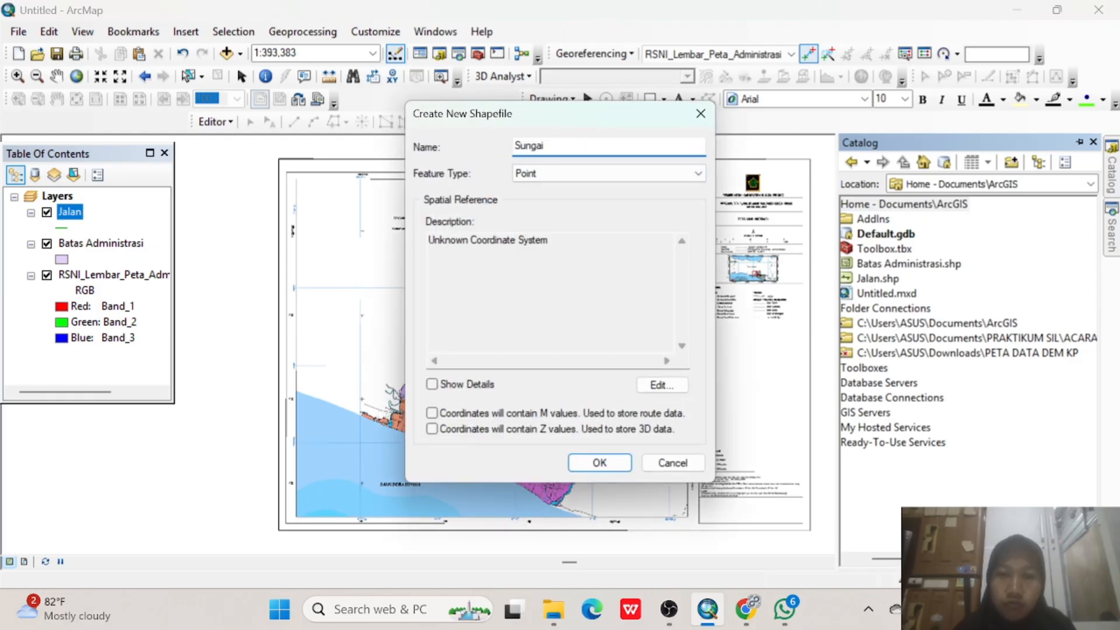
pyautogui.click(635, 180)
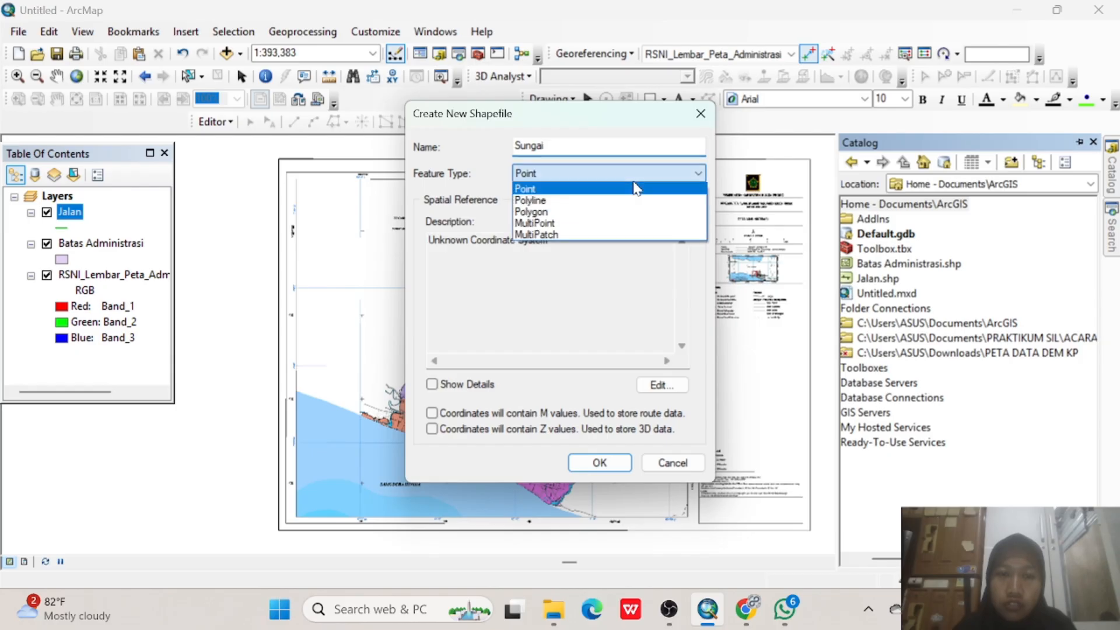
pyautogui.click(564, 202)
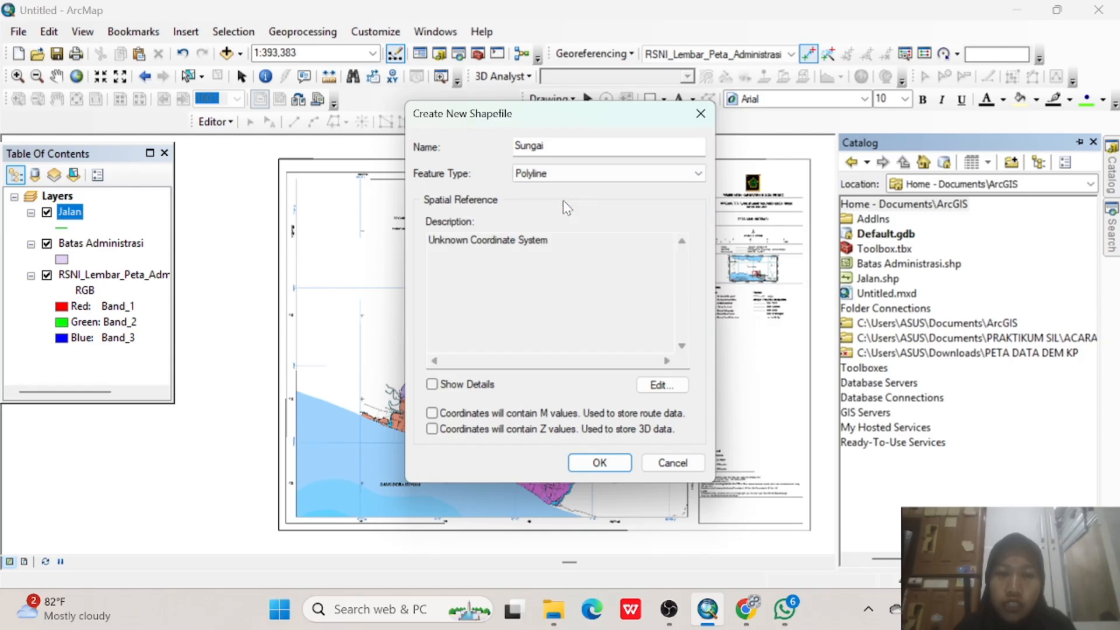
# Set the Sungai shapefile's coordinate system to WGS 1984 UTM Zone 49S and create it.
pyautogui.click(662, 386)
pyautogui.click(488, 167)
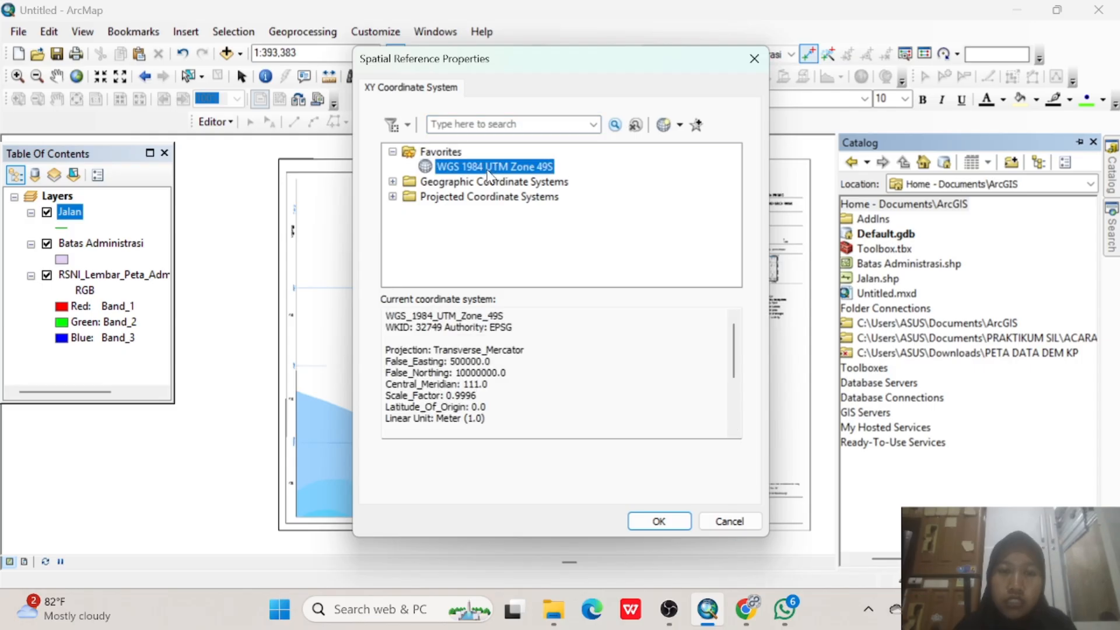
pyautogui.click(659, 521)
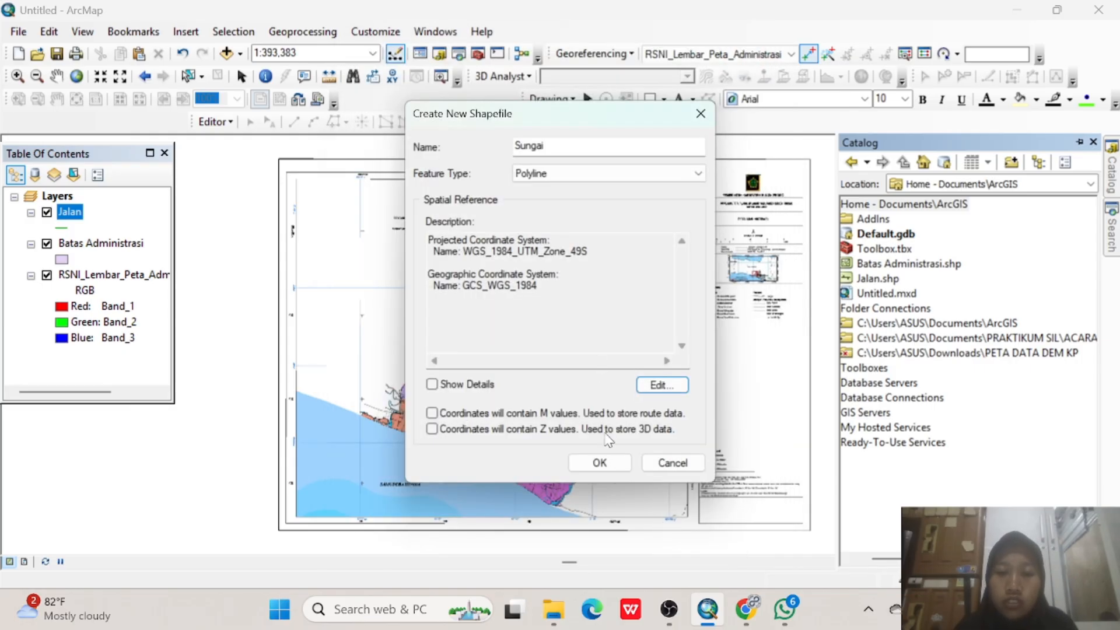
pyautogui.click(599, 463)
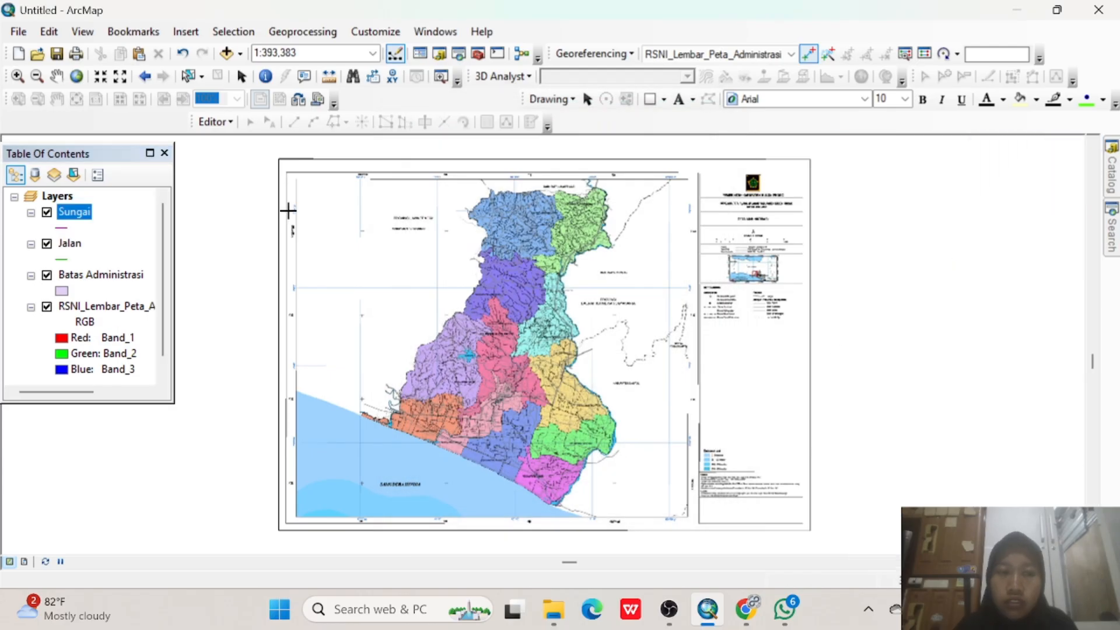
# Start a new shapefile in the Home - Documents\ArcGIS folder, named Titik, with feature type Point.
pyautogui.click(519, 55)
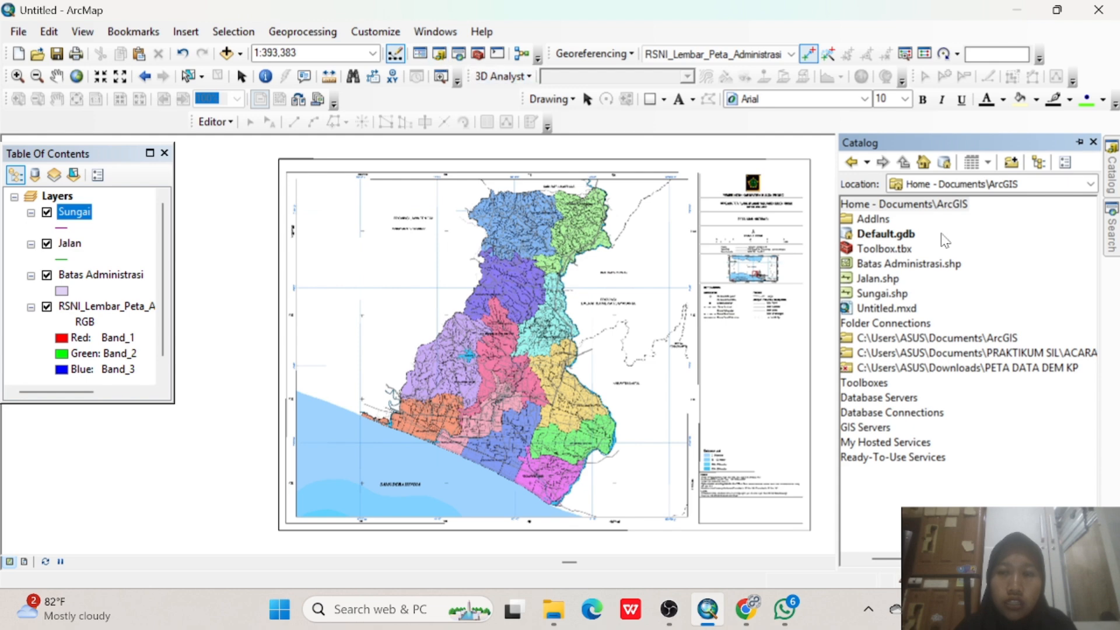
pyautogui.rightClick(948, 204)
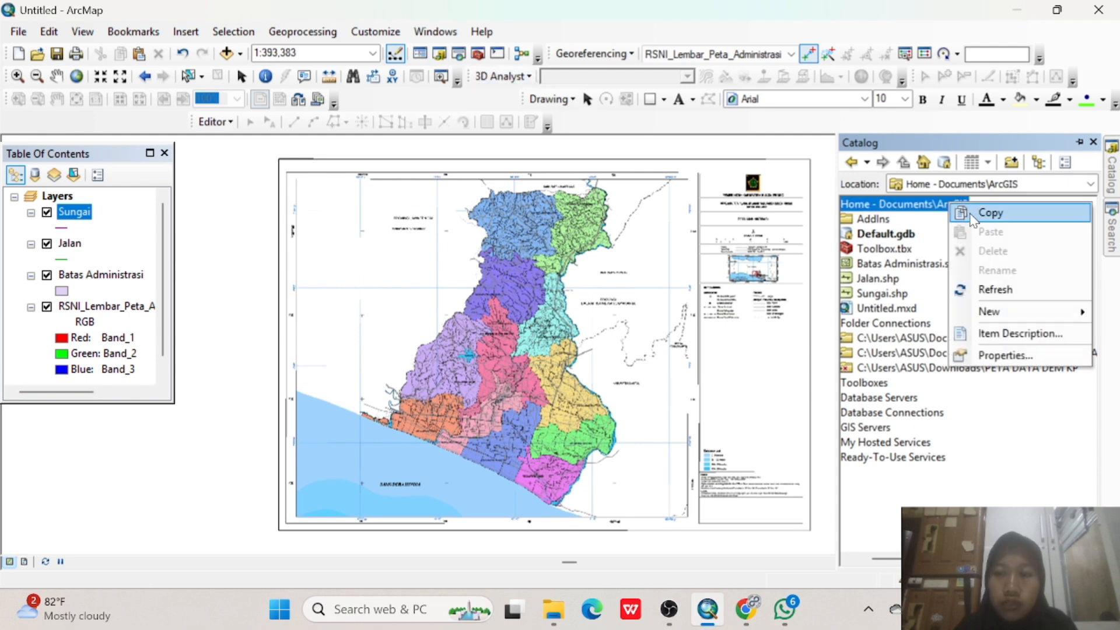
pyautogui.moveTo(1002, 317)
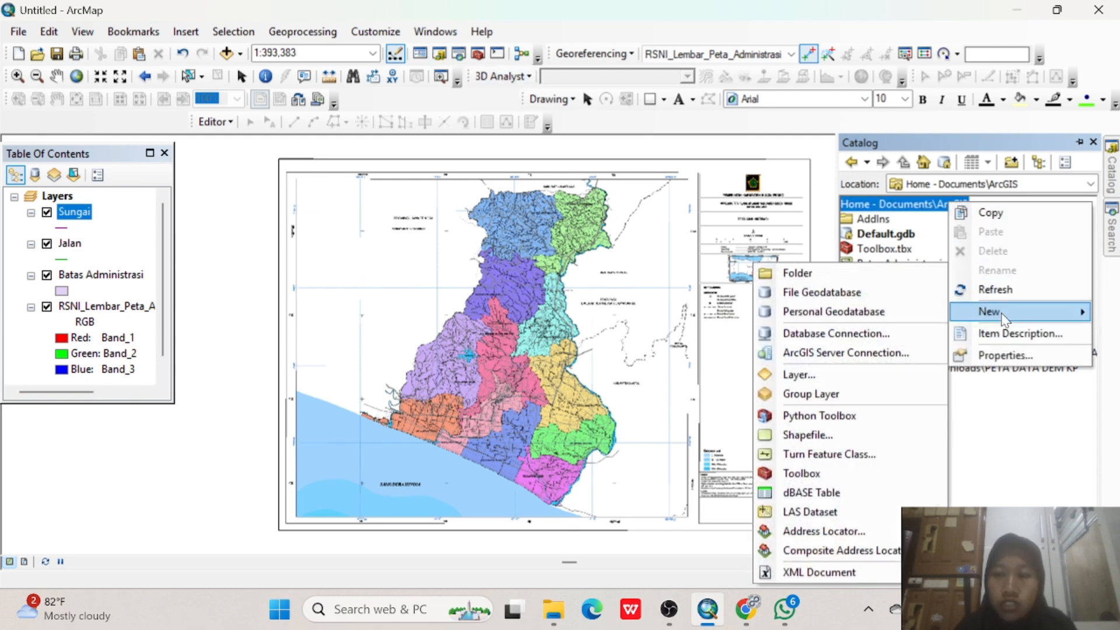
pyautogui.click(840, 436)
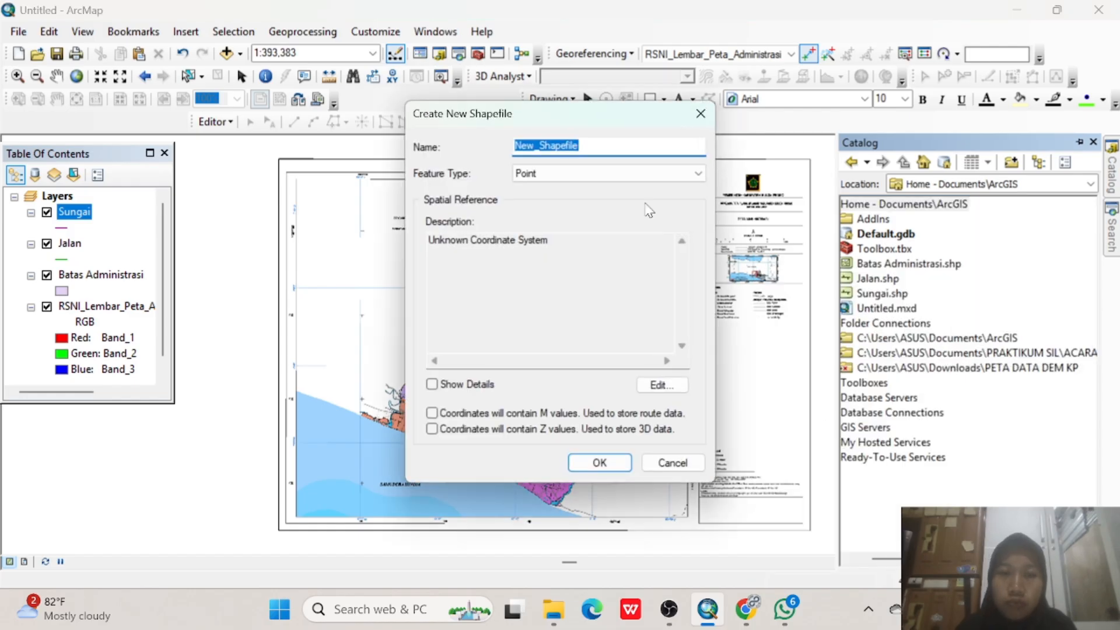
pyautogui.write('Titik')
pyautogui.click(633, 175)
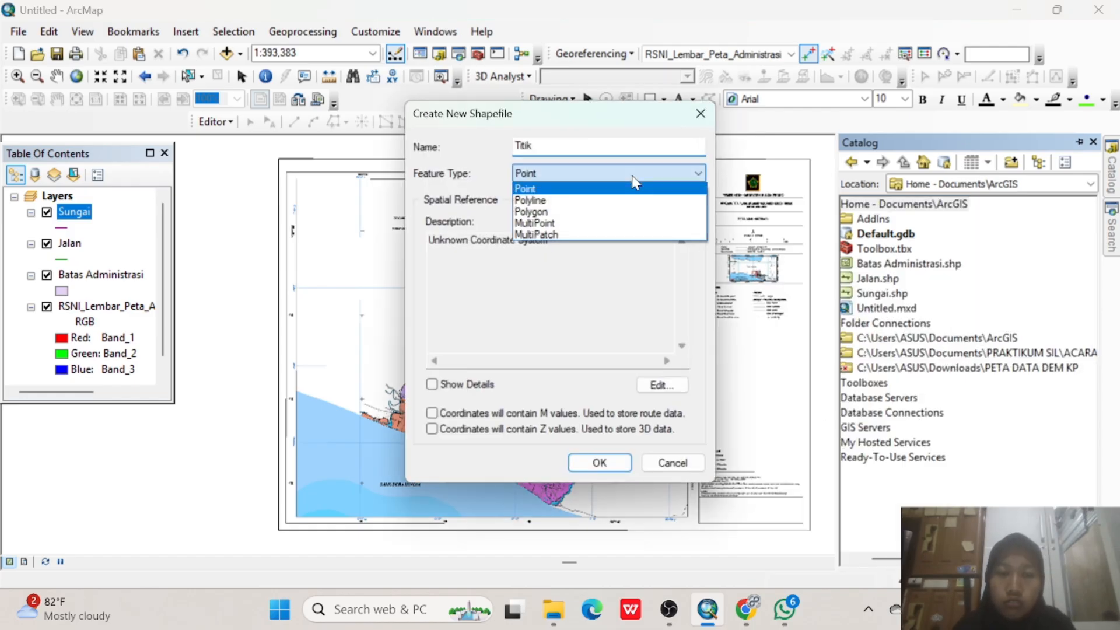
pyautogui.click(632, 176)
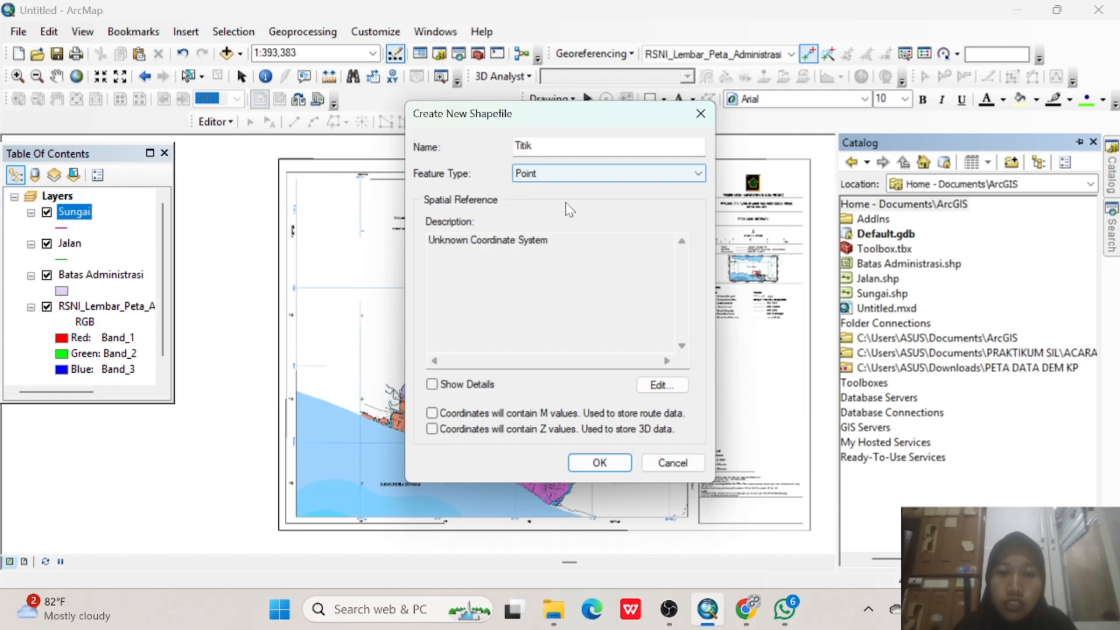
# Give the Titik shapefile the favorite WGS 1984 UTM Zone 49S coordinate system and create it.
pyautogui.click(661, 385)
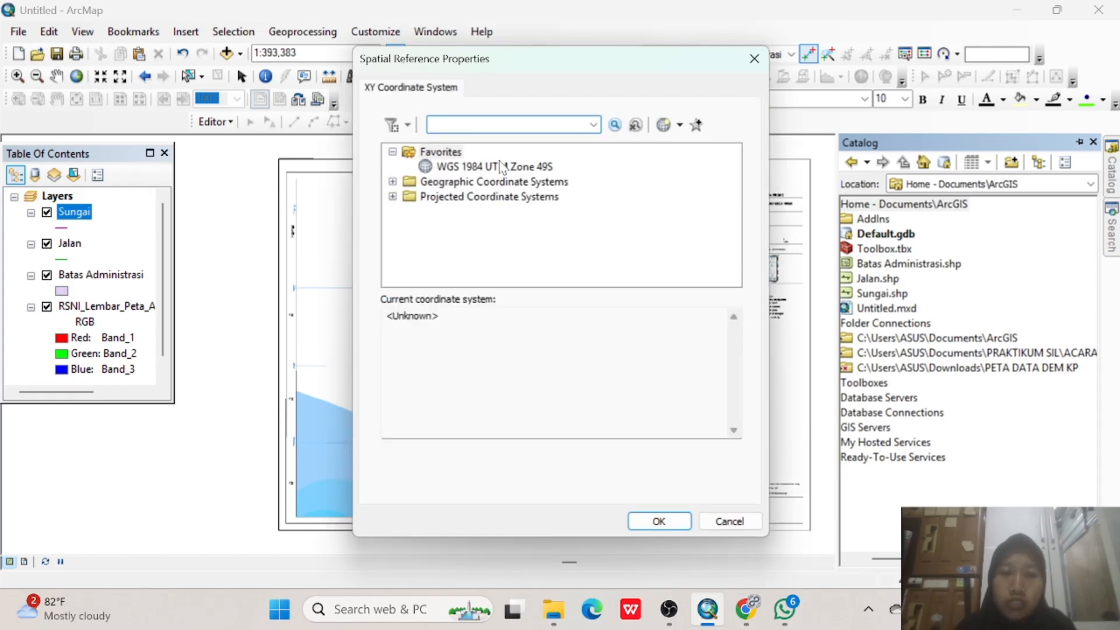
pyautogui.click(501, 167)
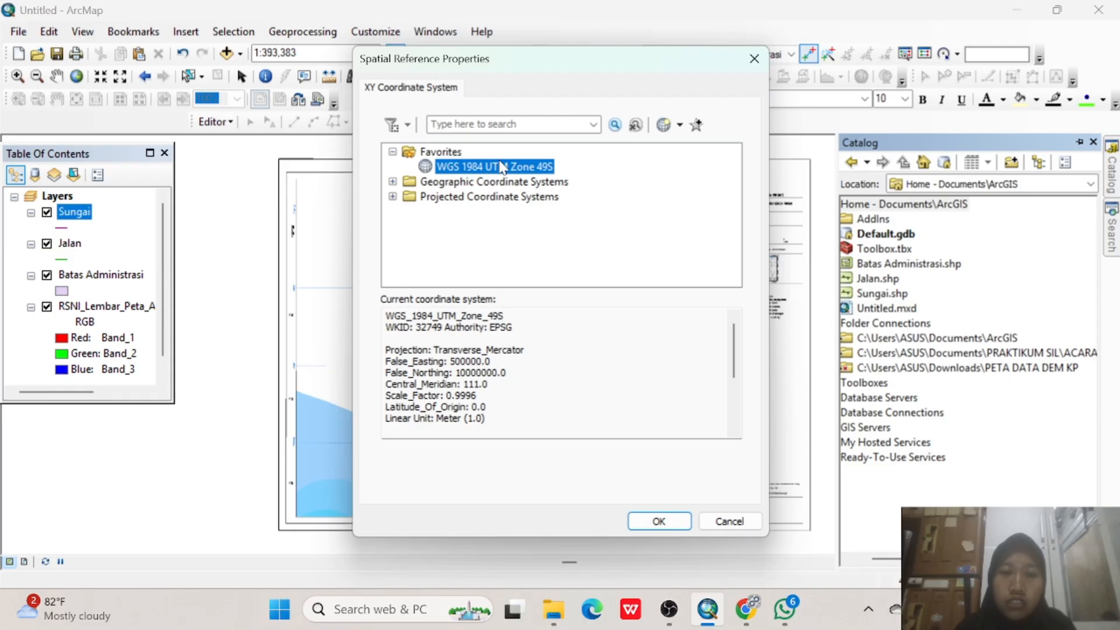
pyautogui.click(653, 526)
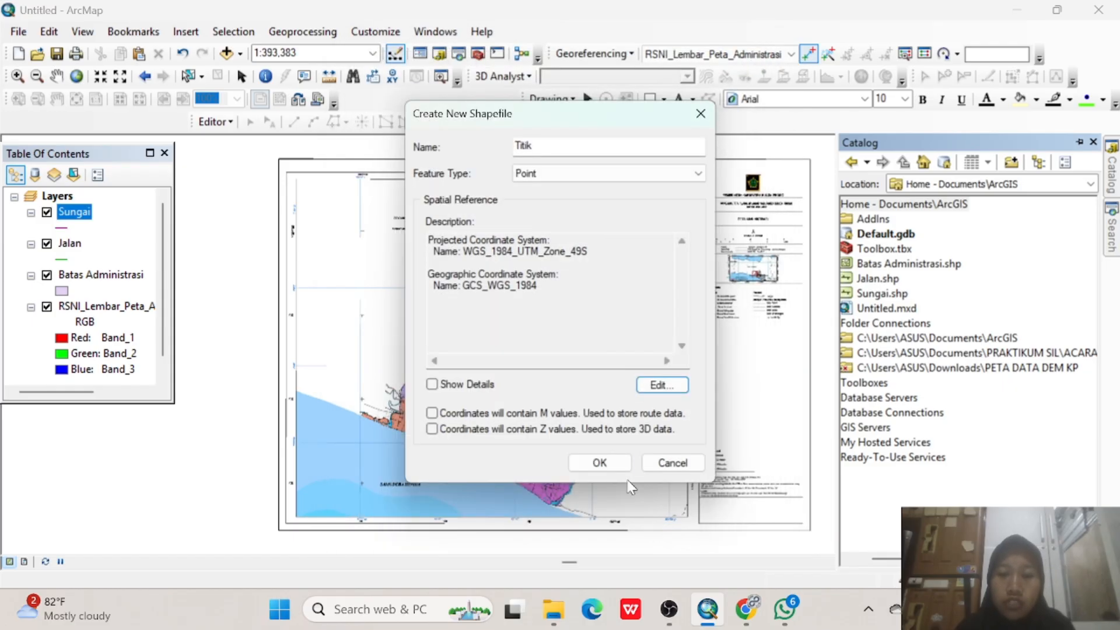
pyautogui.click(616, 466)
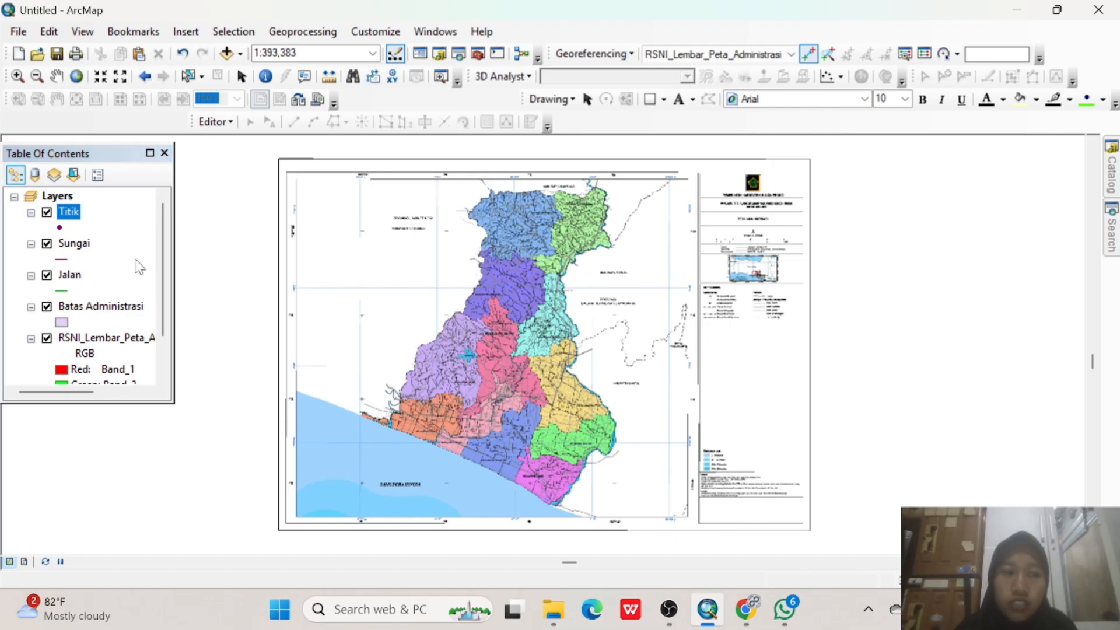
# Start a Batas Administrasi polygon at Kecamatan Girimulyo's southwest corner and trace the western boundary northward into Kecamatan Samigaluh.
pyautogui.scroll(-1, 105, 341)
pyautogui.scroll(1, 106, 341)
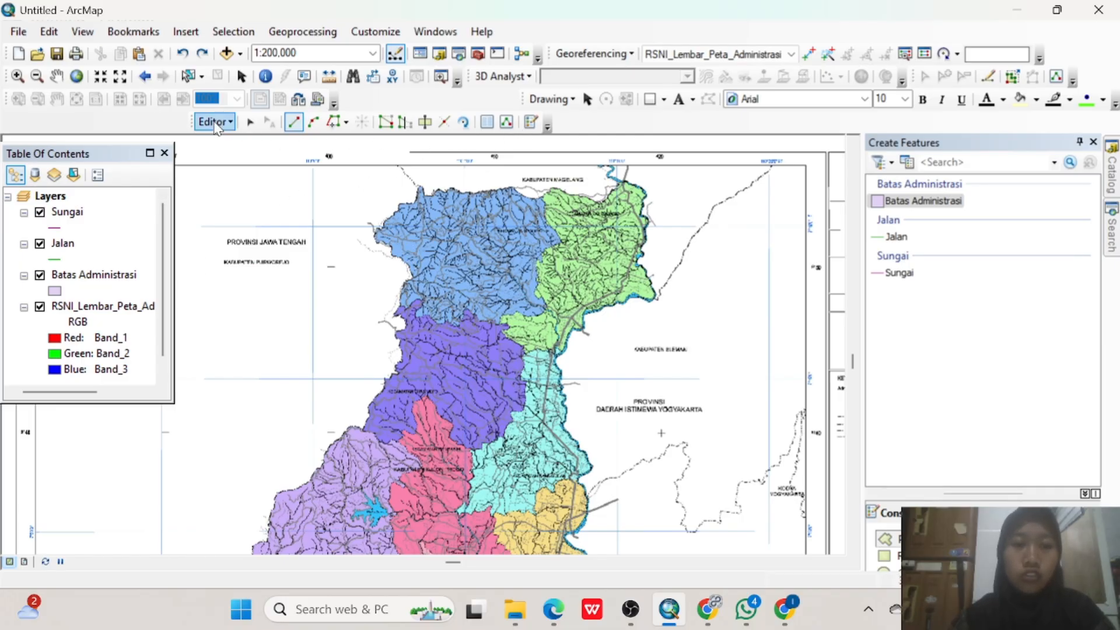
pyautogui.click(532, 125)
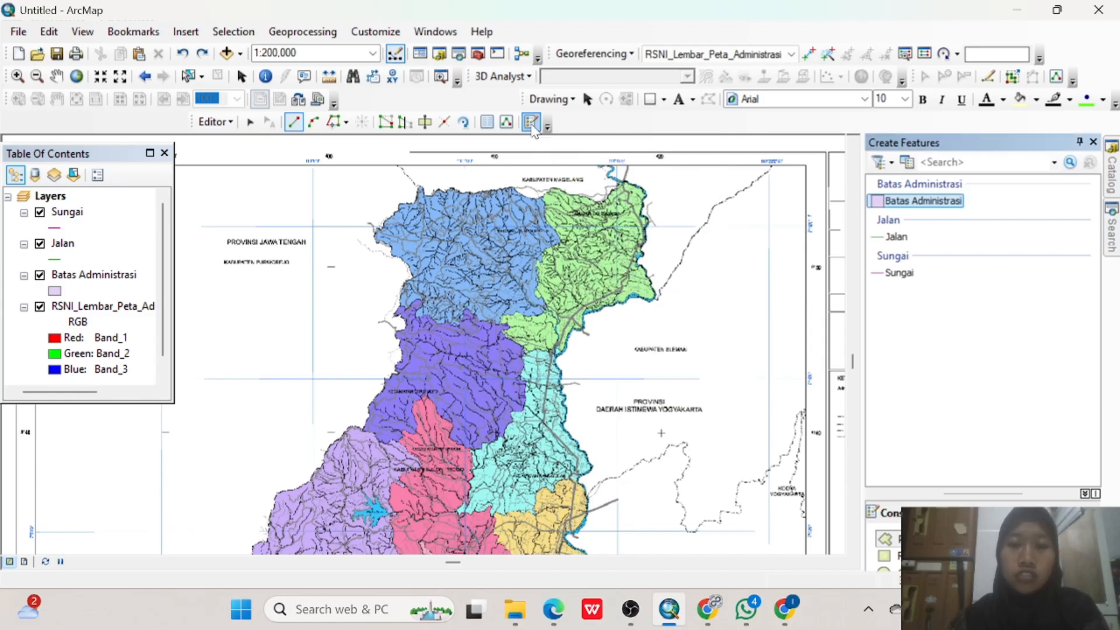
pyautogui.click(913, 202)
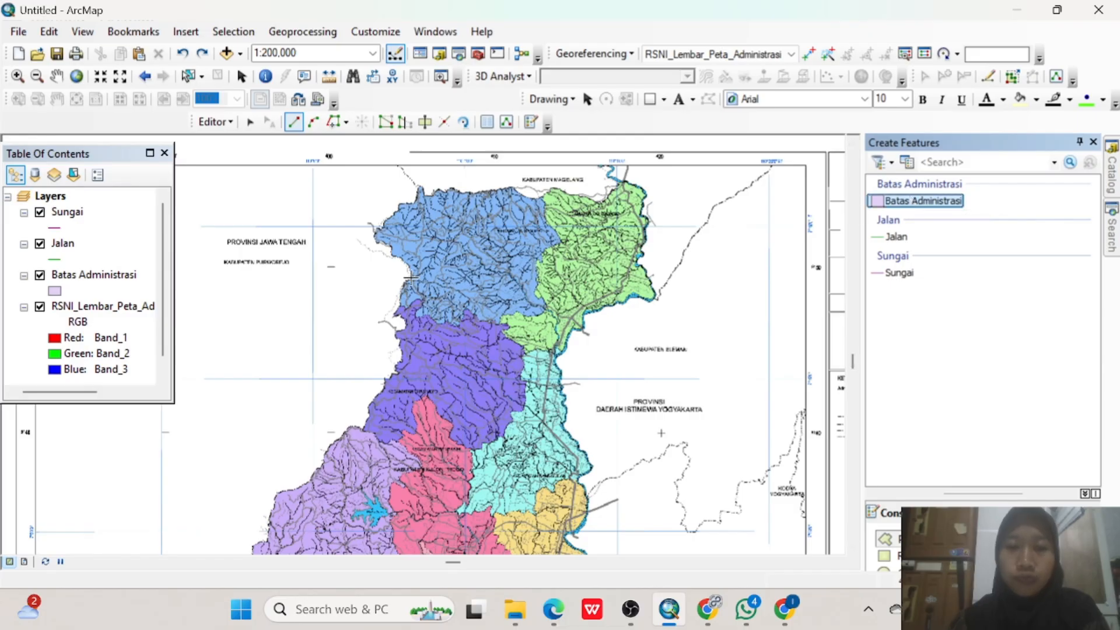
pyautogui.scroll(2, 382, 434)
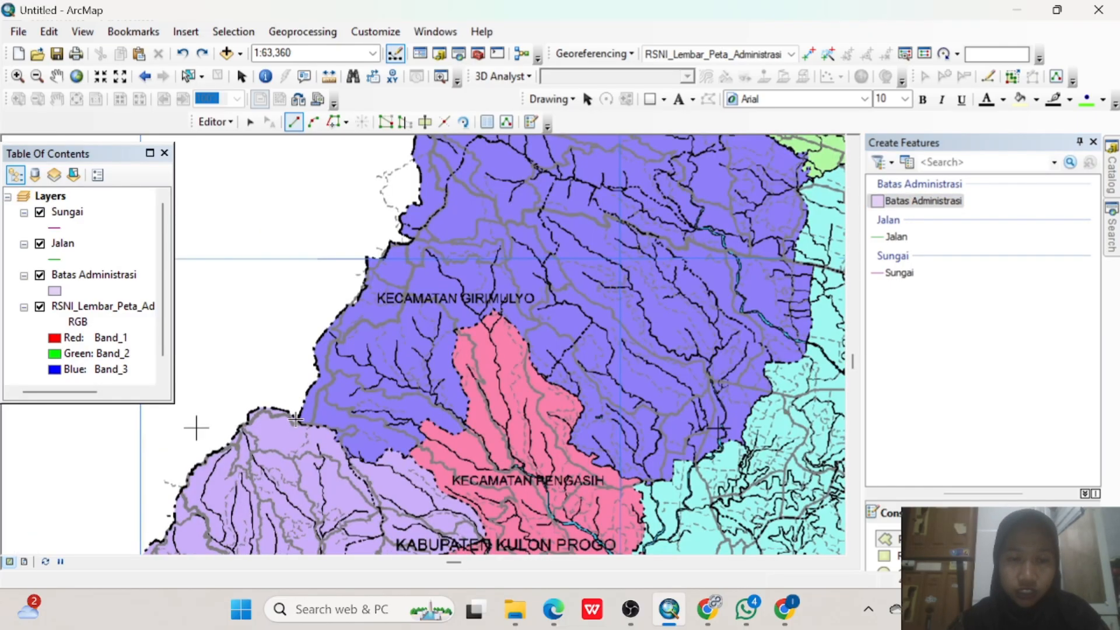
pyautogui.click(296, 418)
pyautogui.click(319, 371)
pyautogui.click(315, 350)
pyautogui.click(367, 260)
pyautogui.click(401, 217)
pyautogui.click(420, 202)
pyautogui.click(437, 233)
pyautogui.click(263, 360)
pyautogui.click(242, 312)
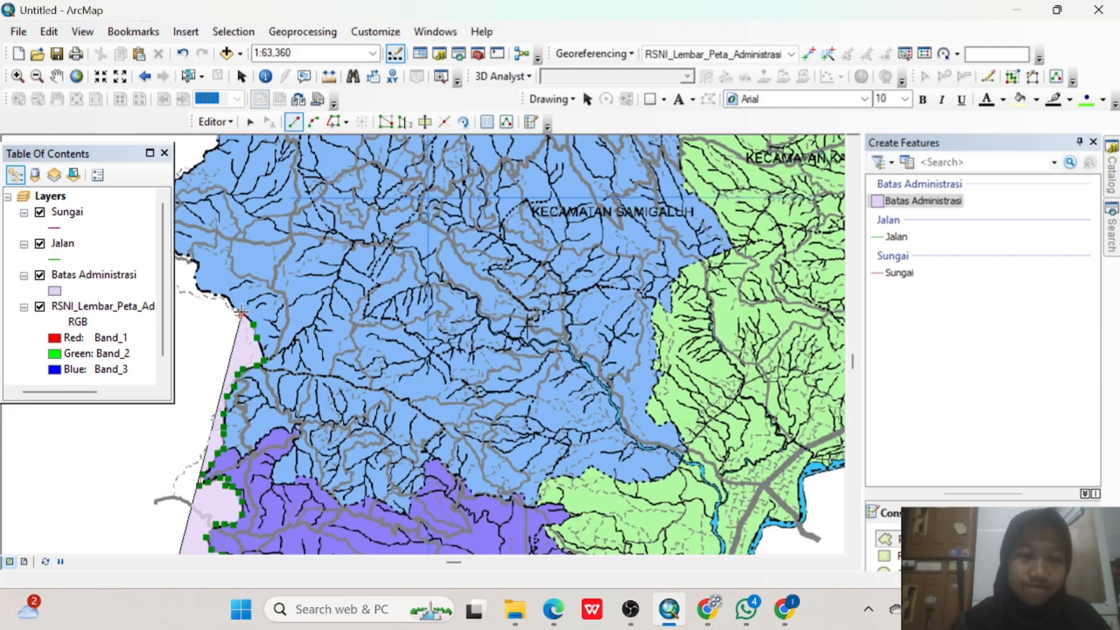
# Continue the polygon outline along the western and northern boundary of Kecamatan Samigaluh.
pyautogui.moveTo(242, 312); pyautogui.dragTo(479, 349)
pyautogui.click(387, 248)
pyautogui.click(448, 199)
pyautogui.click(518, 147)
pyautogui.moveTo(518, 147); pyautogui.dragTo(409, 371)
pyautogui.click(514, 340)
pyautogui.click(589, 355)
pyautogui.click(690, 338)
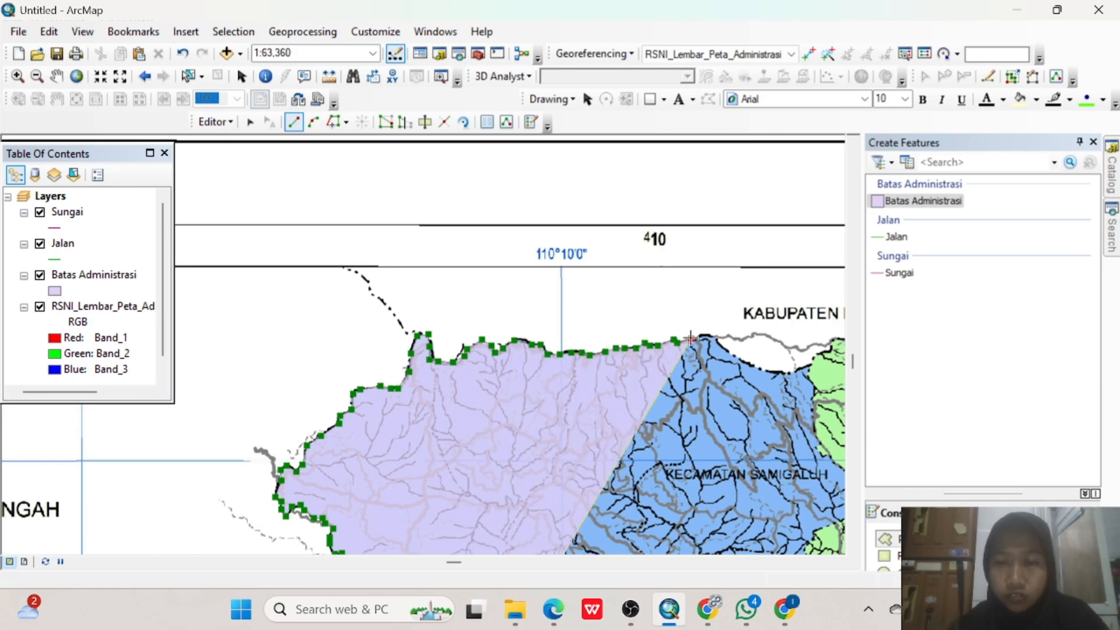
pyautogui.click(774, 369)
# Continue the polygon outline along the northern and eastern boundary of Kecamatan Kalibawang to its southern tip.
pyautogui.moveTo(773, 369); pyautogui.dragTo(314, 383)
pyautogui.click(380, 355)
pyautogui.click(526, 399)
pyautogui.click(599, 334)
pyautogui.click(671, 431)
pyautogui.moveTo(667, 532); pyautogui.dragTo(671, 199)
pyautogui.click(653, 241)
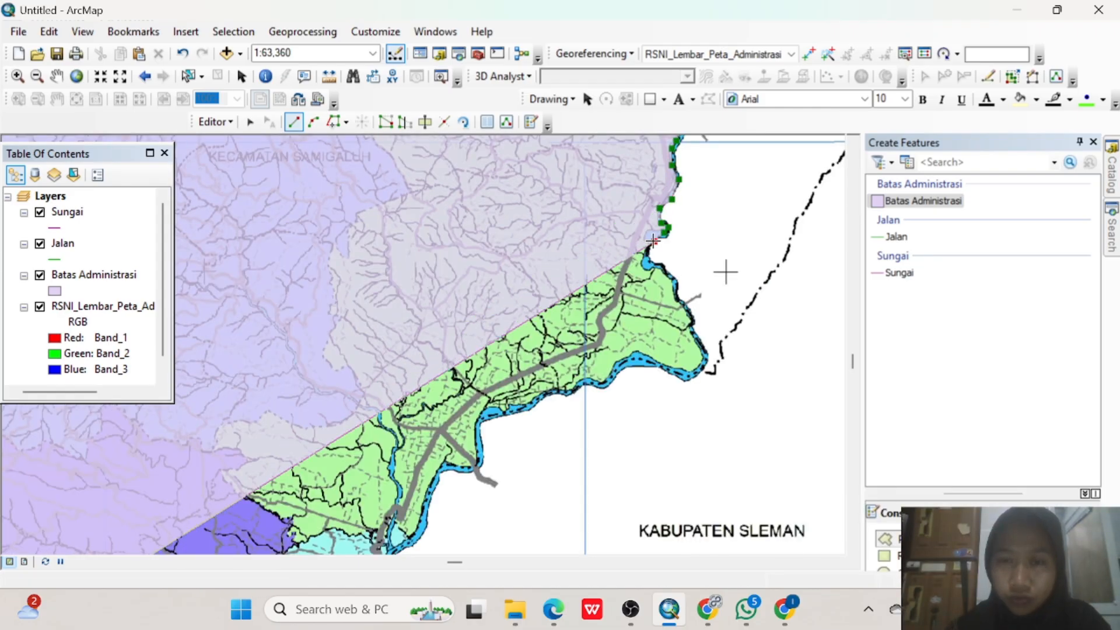
pyautogui.click(706, 367)
pyautogui.click(592, 385)
pyautogui.click(478, 423)
pyautogui.click(395, 547)
# Trace Kalibawang's southern edge and Girimulyo's eastern and southern boundary, going around the northern tip of Kecamatan Pengasih.
pyautogui.moveTo(394, 547); pyautogui.dragTo(526, 369)
pyautogui.click(507, 372)
pyautogui.click(419, 372)
pyautogui.click(428, 507)
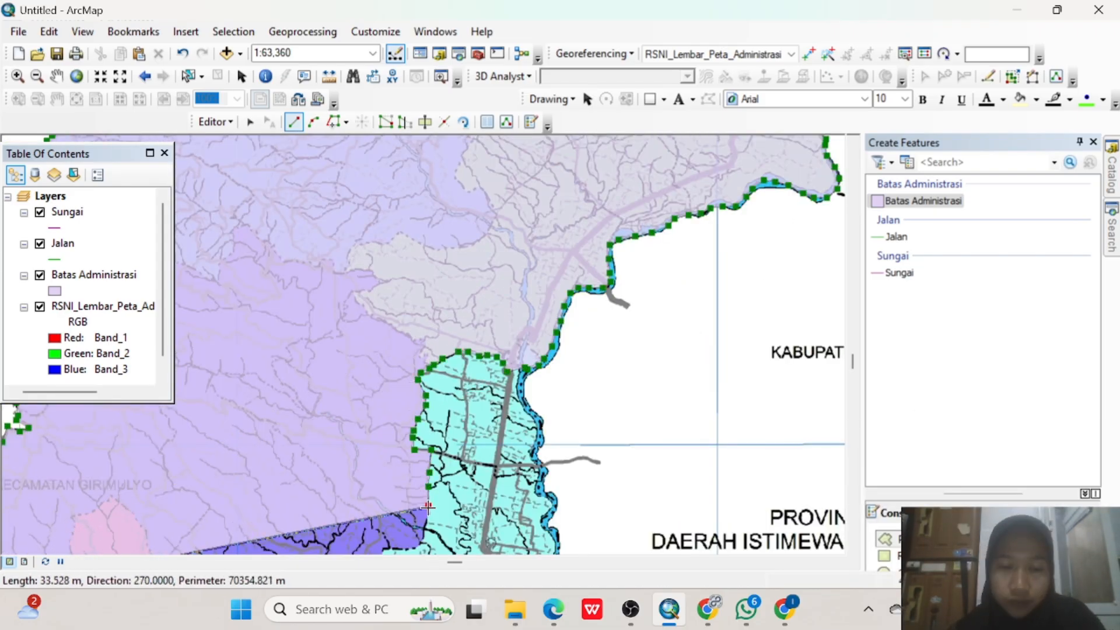
pyautogui.moveTo(428, 507); pyautogui.dragTo(491, 262)
pyautogui.click(427, 388)
pyautogui.click(336, 428)
pyautogui.click(253, 385)
pyautogui.moveTo(282, 183)
pyautogui.mouseDown()
pyautogui.moveTo(588, 352)
pyautogui.moveTo(664, 146)
pyautogui.mouseUp()
pyautogui.click(520, 236)
pyautogui.click(517, 340)
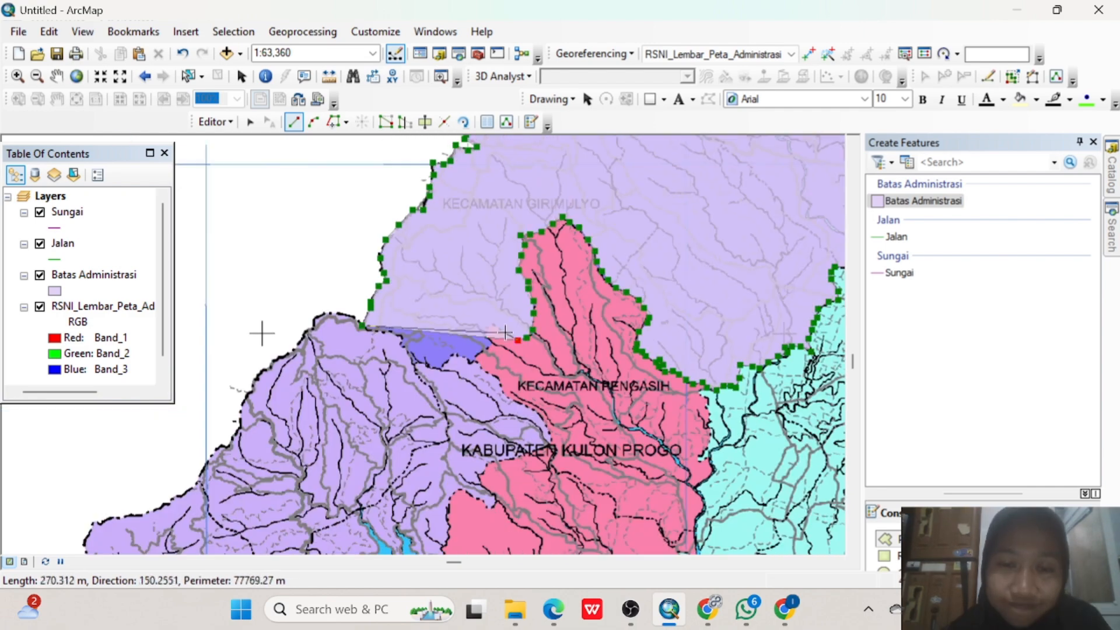
# Trace the remaining southwestern edge of Kecamatan Girimulyo and finish the polygon at its starting point.
pyautogui.click(491, 343)
pyautogui.click(474, 358)
pyautogui.click(454, 356)
pyautogui.click(435, 366)
pyautogui.click(415, 361)
pyautogui.click(402, 337)
pyautogui.doubleClick(370, 327)
pyautogui.scroll(4, 365, 297)
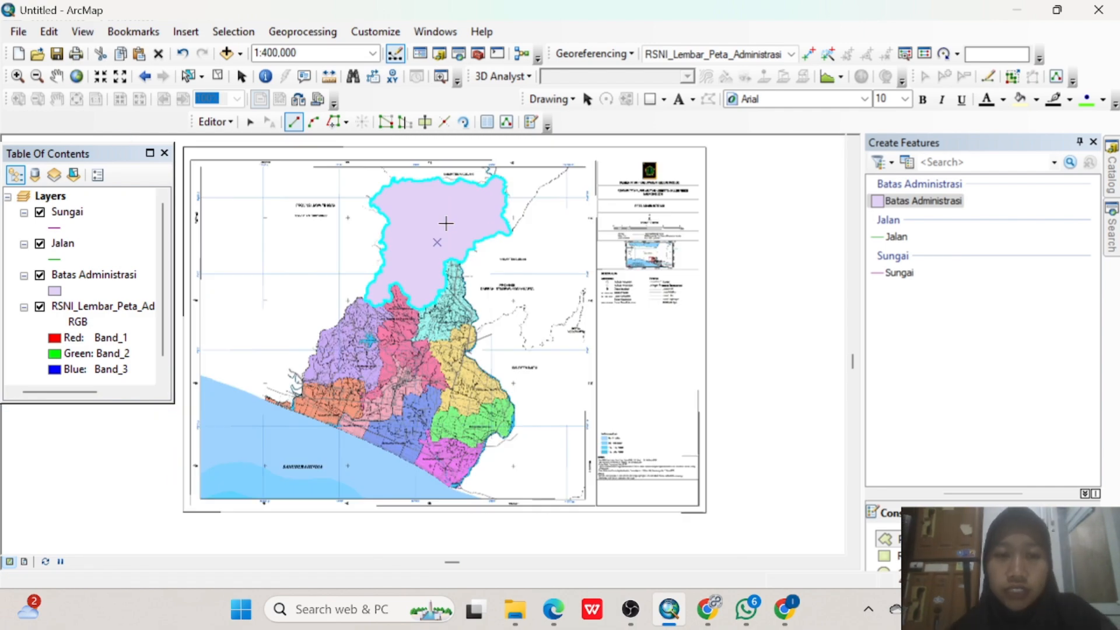
# Set the Batas Administrasi symbol to no fill color, outline width 1 and a red outline.
pyautogui.click(54, 291)
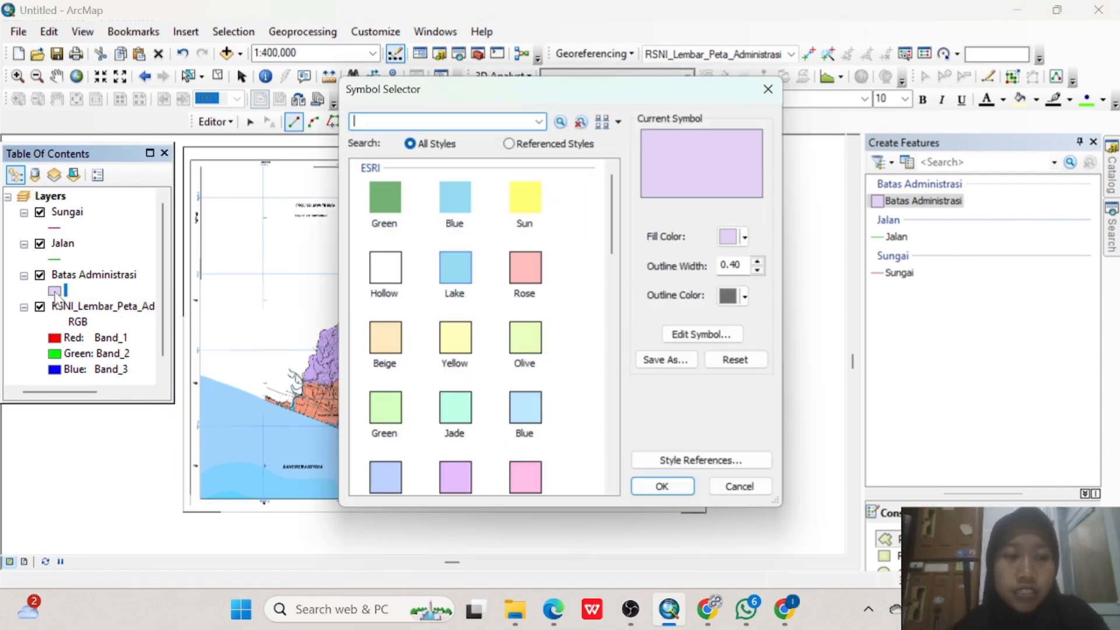
pyautogui.click(733, 239)
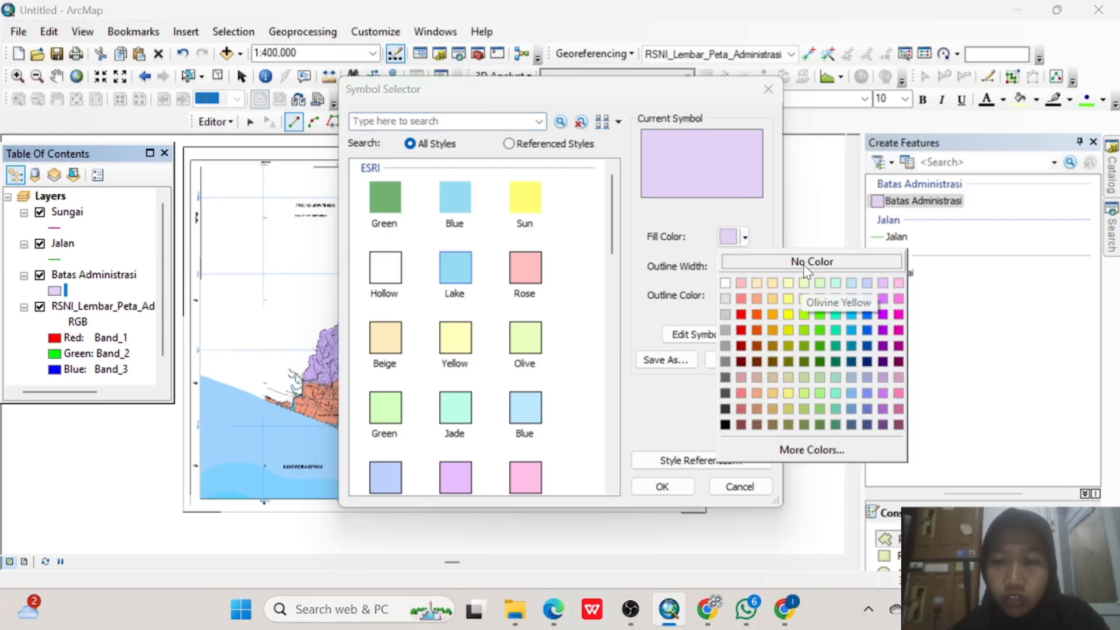
pyautogui.click(808, 262)
pyautogui.click(757, 263)
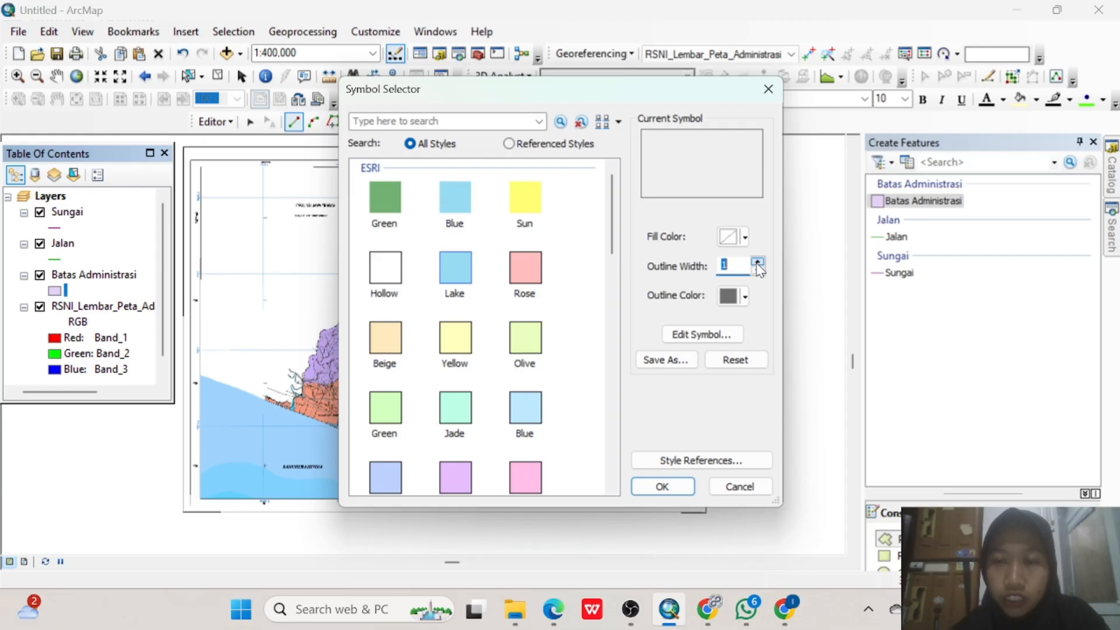
pyautogui.click(729, 296)
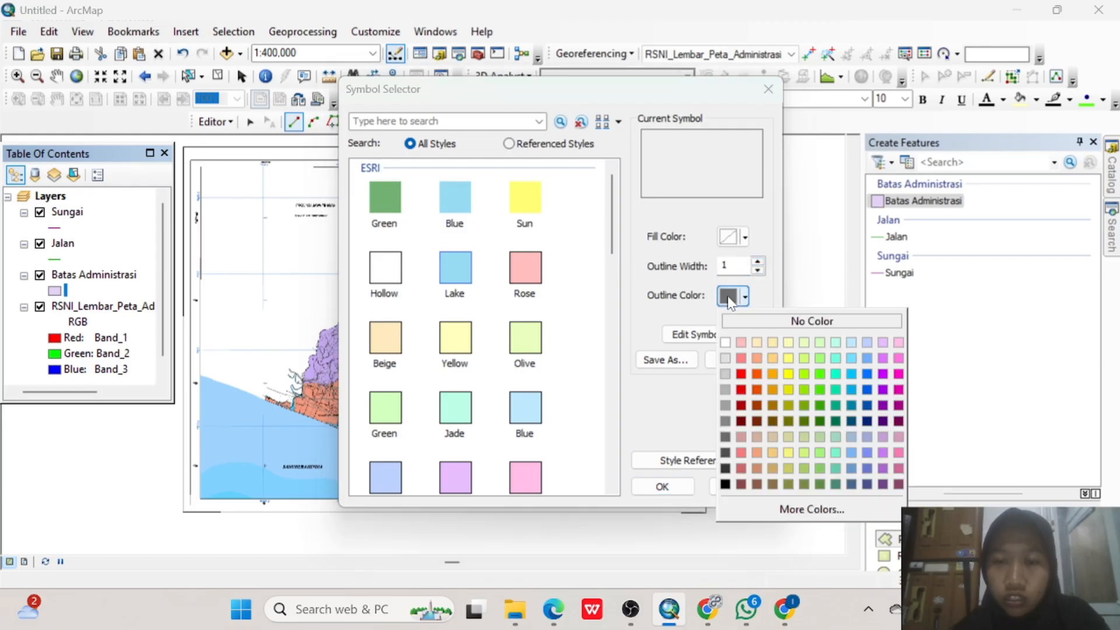
pyautogui.click(740, 359)
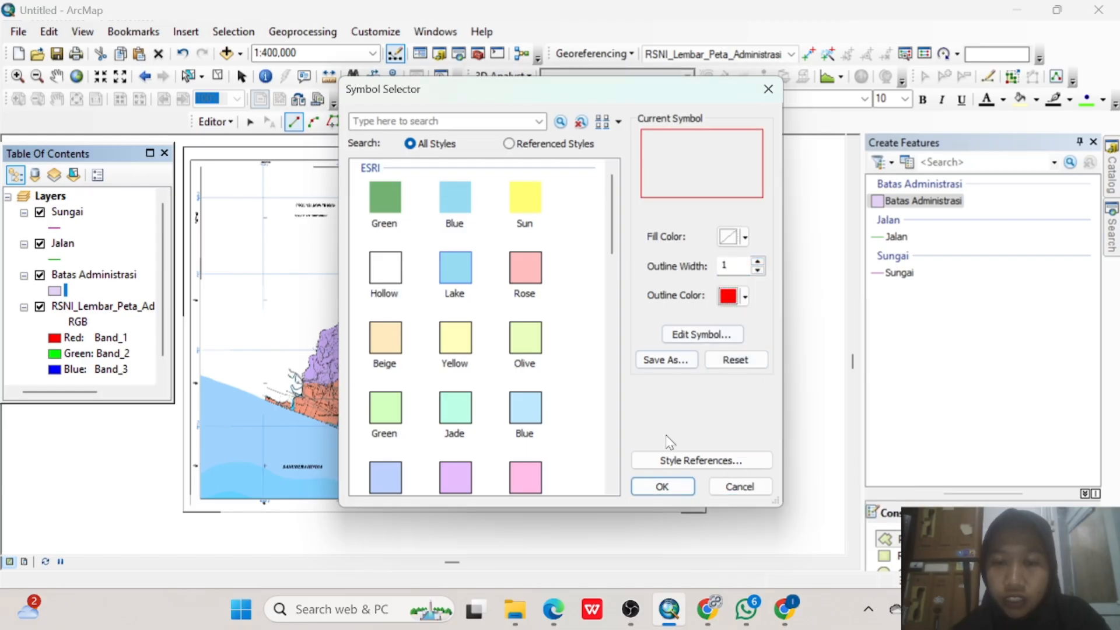
pyautogui.click(674, 486)
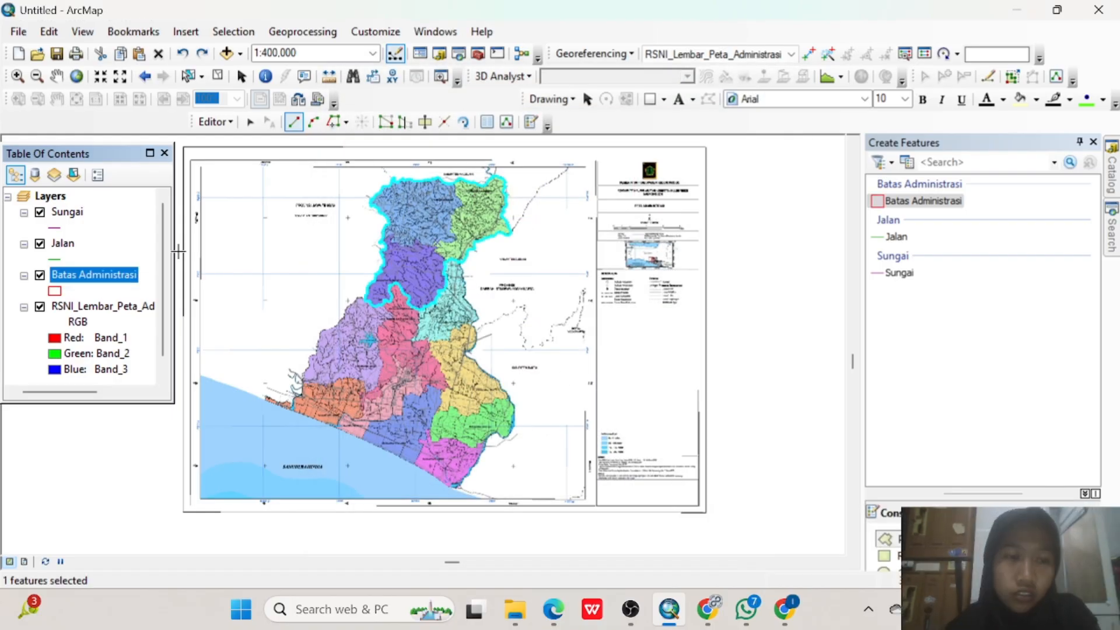
# Stop editing and save the edits to the Batas Administrasi polygon.
pyautogui.click(215, 121)
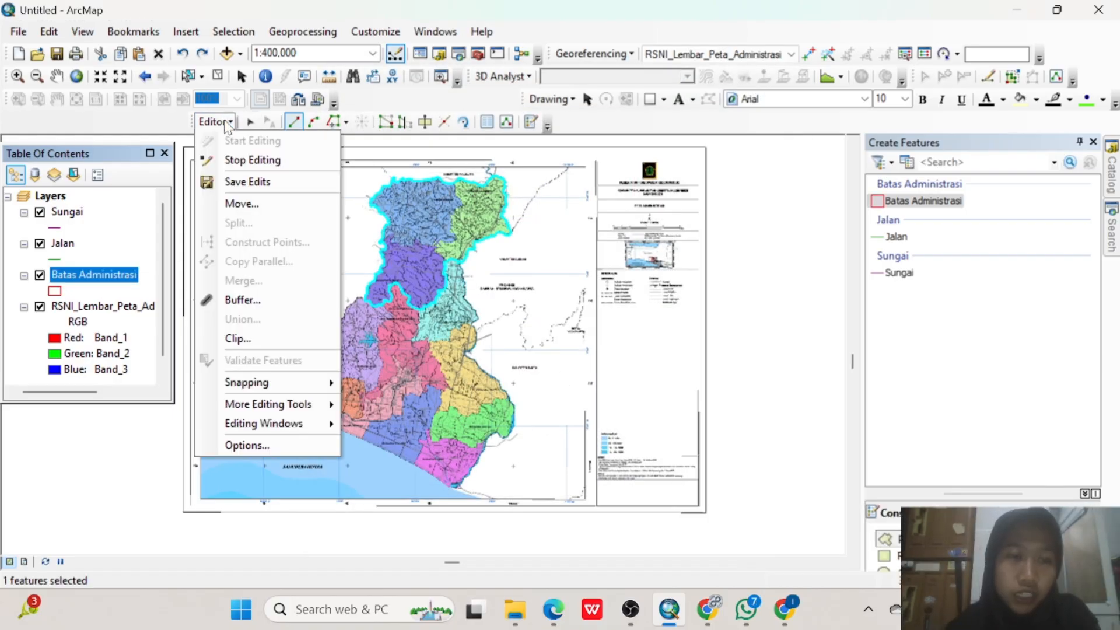
pyautogui.click(248, 161)
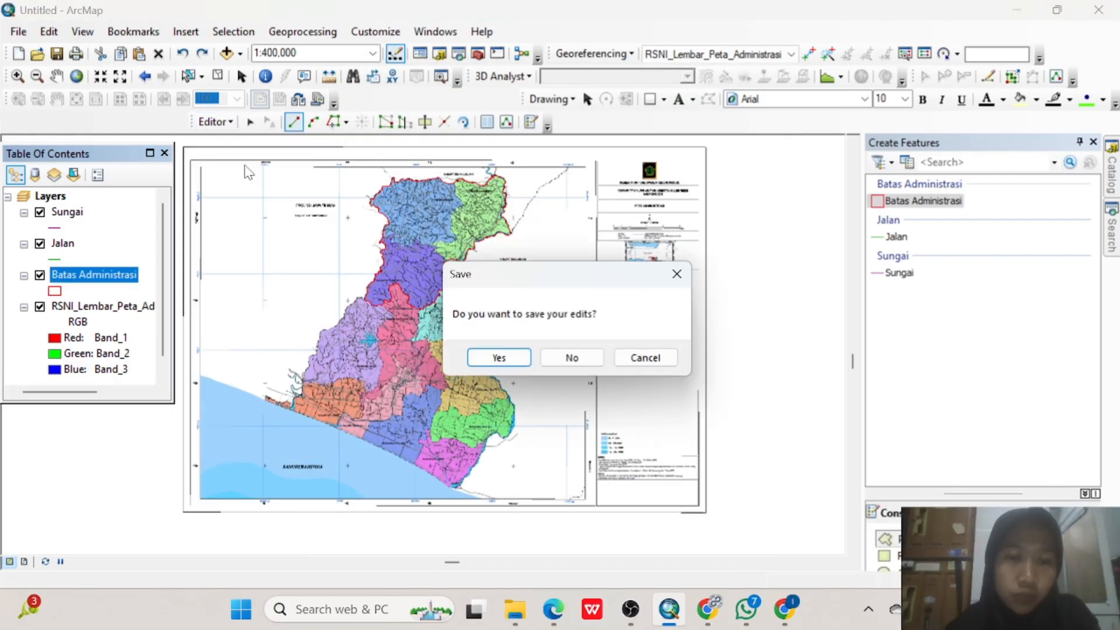
pyautogui.click(502, 358)
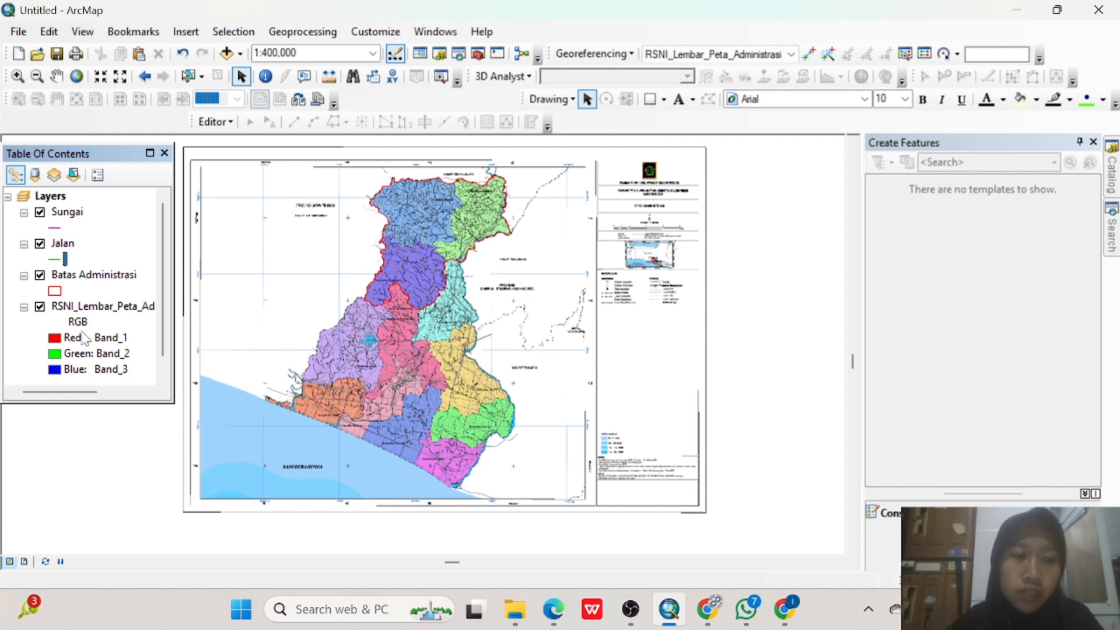
# Start a new edit session on the Batas Administrasi layer.
pyautogui.click(102, 282)
pyautogui.rightClick(102, 282)
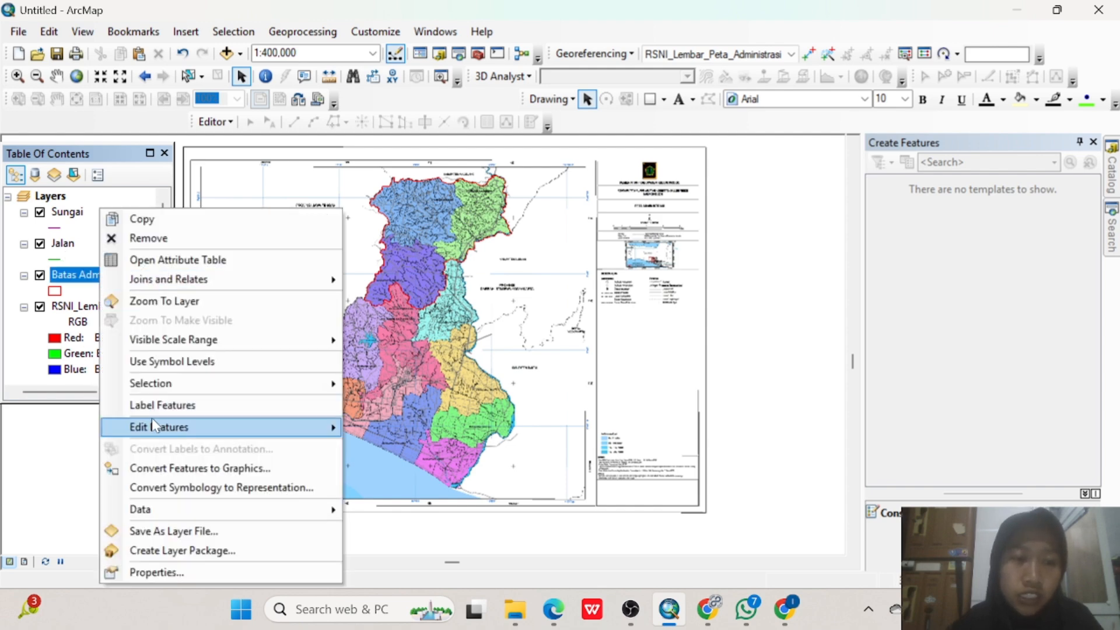
pyautogui.moveTo(171, 433)
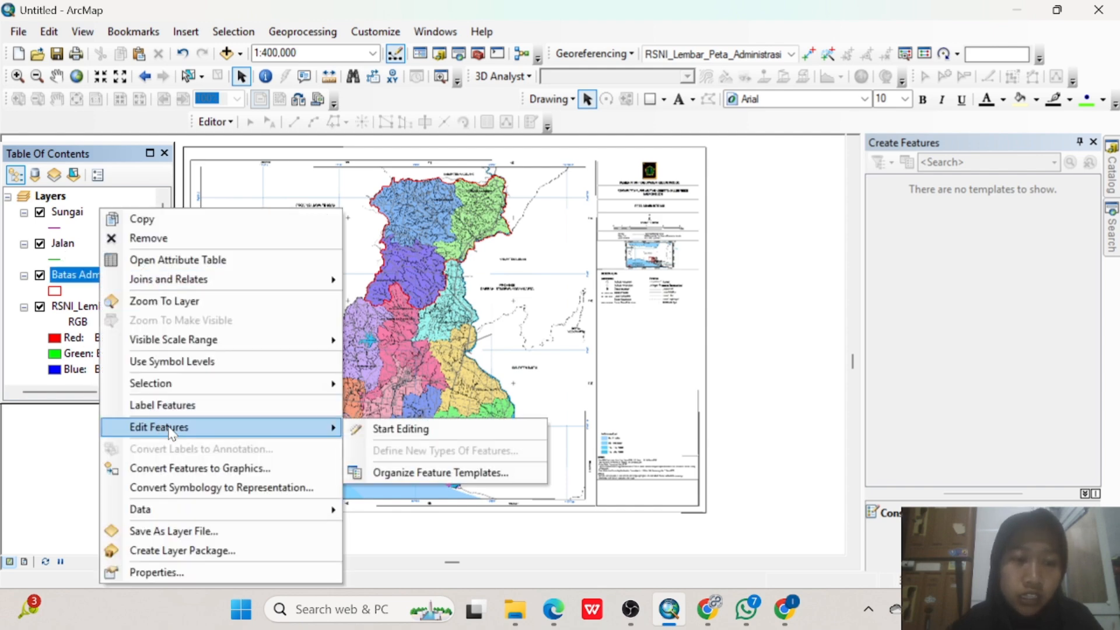
pyautogui.click(378, 430)
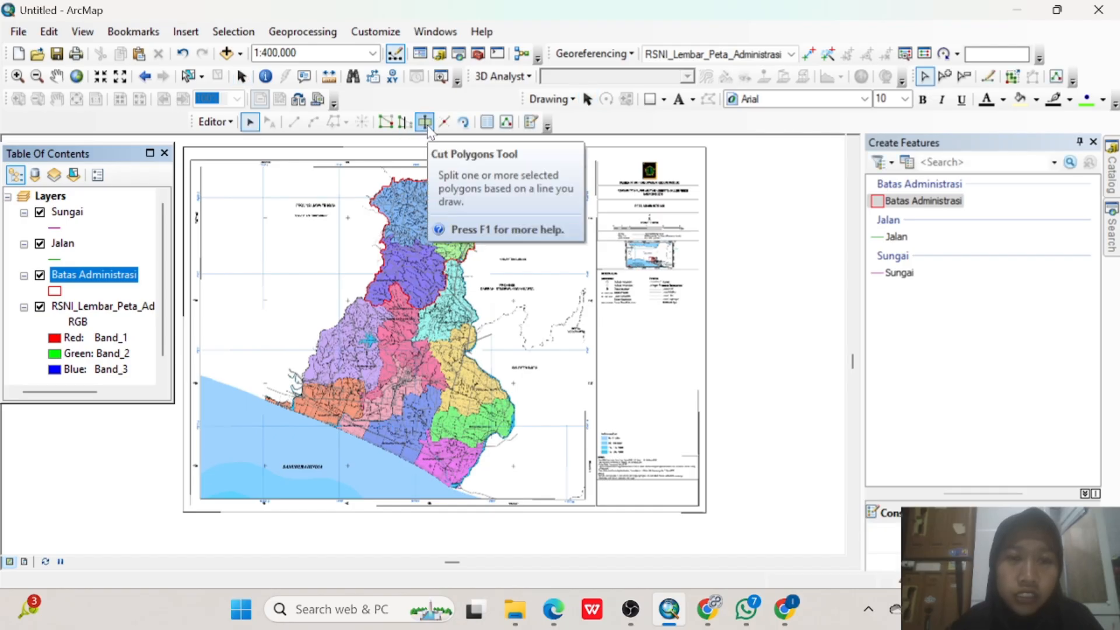
# Select the Batas Administrasi polygon and start a Cut Polygons line from its northern edge down the upper Samigaluh–Kalibawang boundary.
pyautogui.click(425, 122)
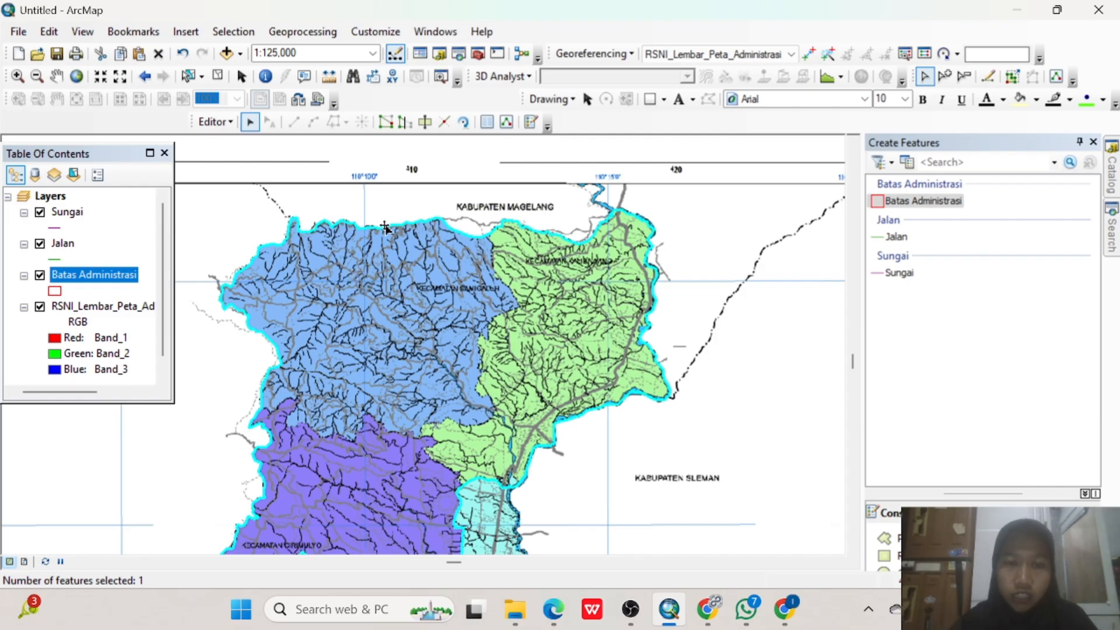
pyautogui.click(431, 130)
pyautogui.scroll(1, 484, 239)
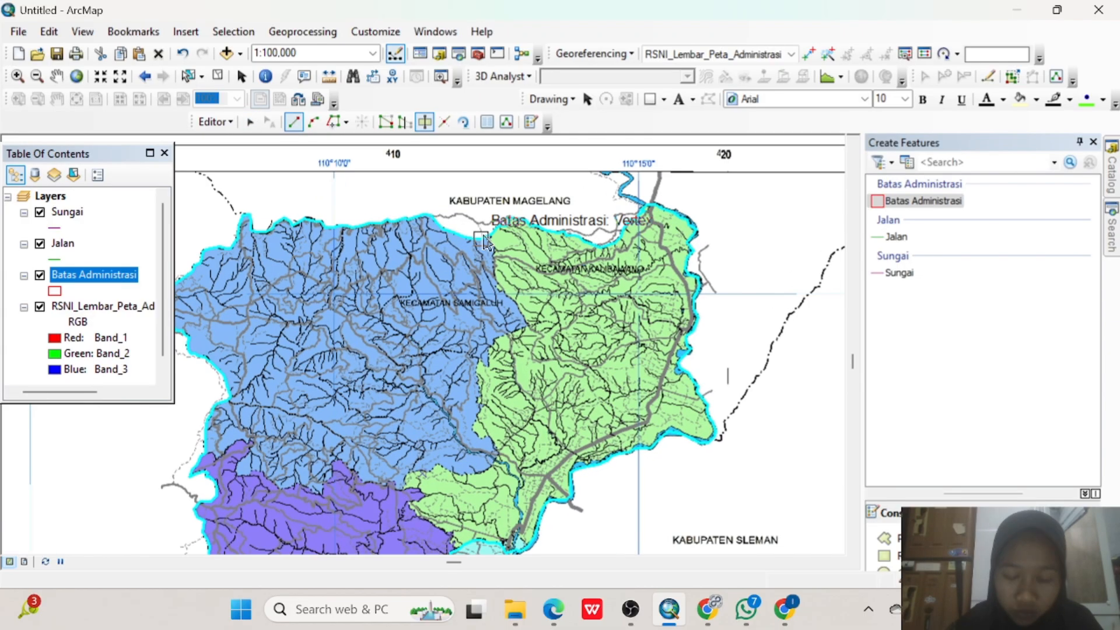
pyautogui.scroll(3, 487, 238)
pyautogui.click(494, 231)
pyautogui.click(497, 283)
pyautogui.click(520, 335)
pyautogui.click(555, 385)
pyautogui.click(497, 407)
pyautogui.click(466, 467)
pyautogui.click(469, 514)
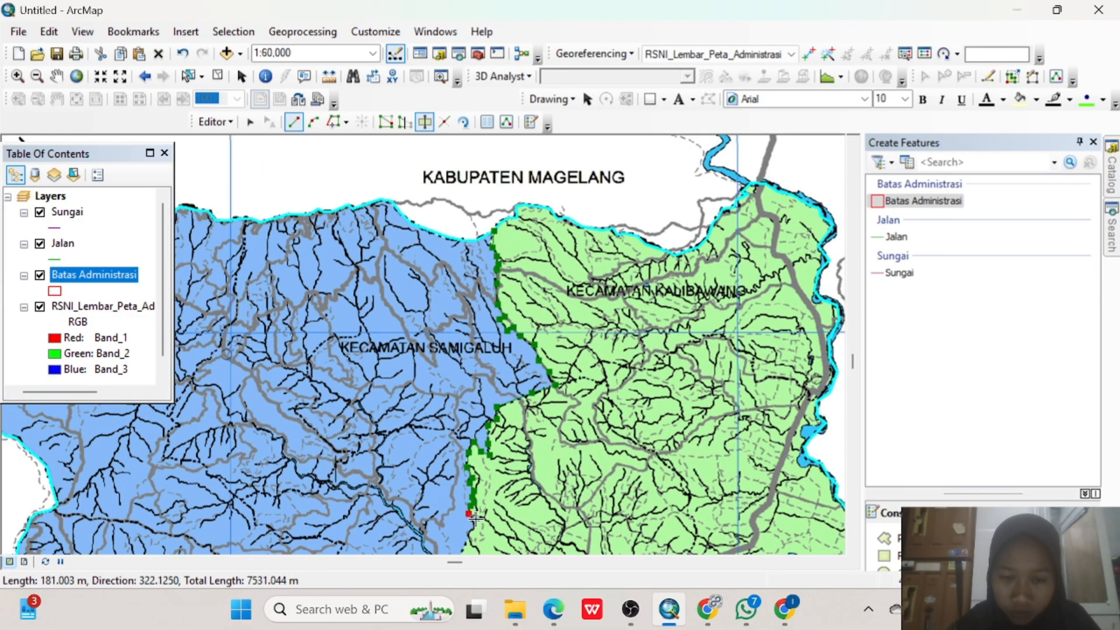
# Continue the cut line along the southern Samigaluh–Kalibawang boundary and around the western tip of Kecamatan Kalibawang.
pyautogui.moveTo(475, 518); pyautogui.dragTo(460, 174)
pyautogui.click(453, 186)
pyautogui.click(459, 225)
pyautogui.click(483, 260)
pyautogui.click(429, 284)
pyautogui.click(390, 267)
pyautogui.click(357, 309)
pyautogui.click(339, 331)
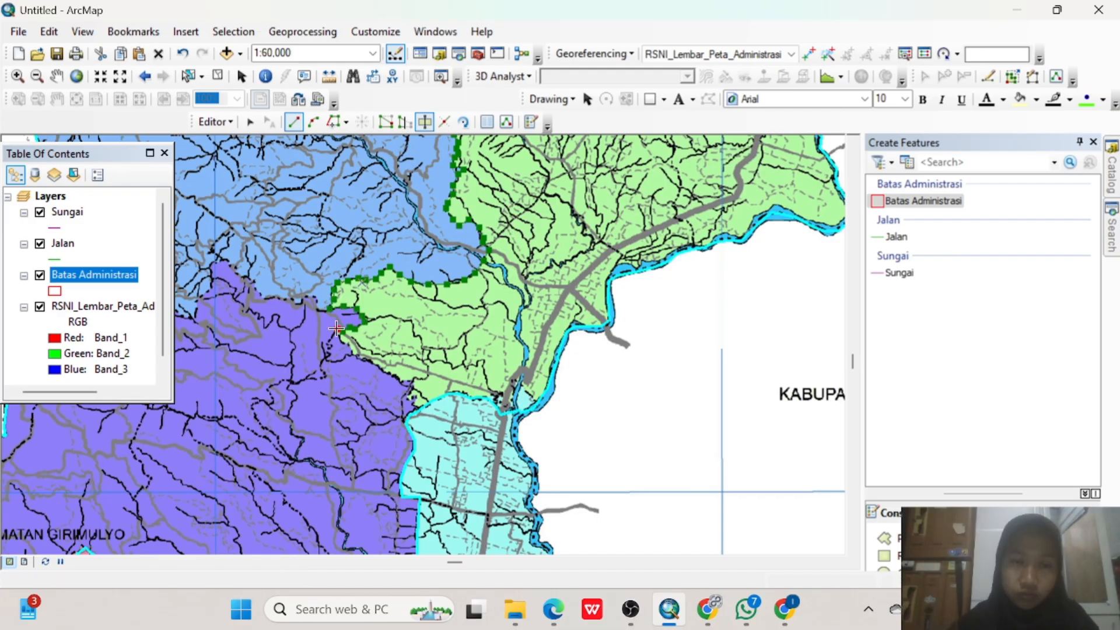
# Trace the Girimulyo–Kalibawang boundary southeast to the existing polygon vertex and finish the cut separating Kecamatan Kalibawang.
pyautogui.click(337, 329)
pyautogui.click(341, 338)
pyautogui.click(354, 355)
pyautogui.click(375, 366)
pyautogui.click(392, 375)
pyautogui.click(402, 384)
pyautogui.click(413, 381)
pyautogui.click(422, 408)
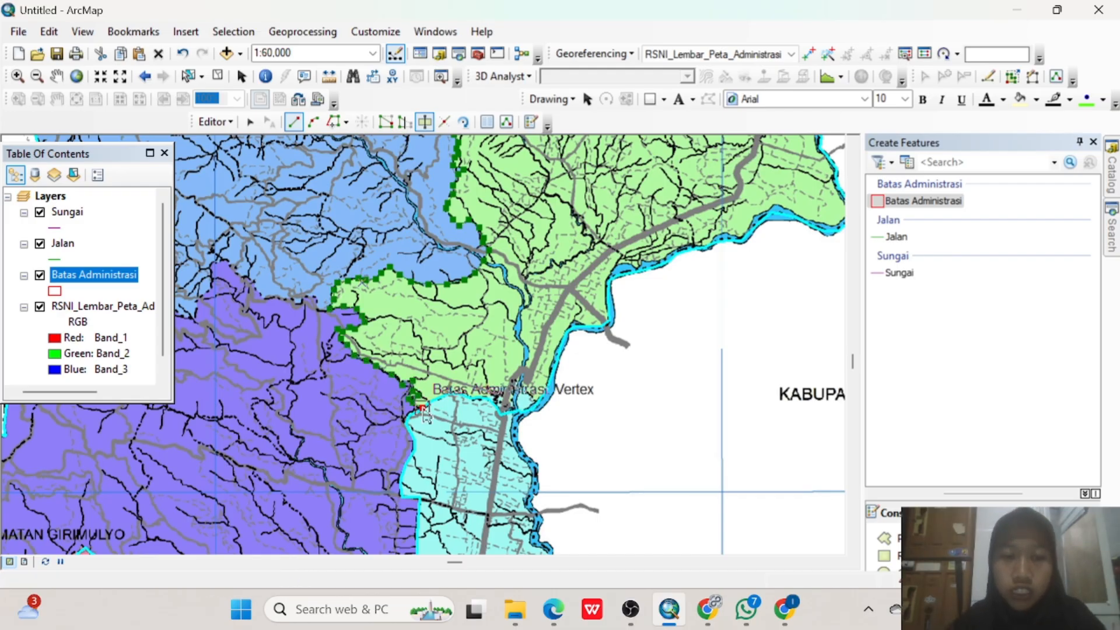
pyautogui.doubleClick(423, 409)
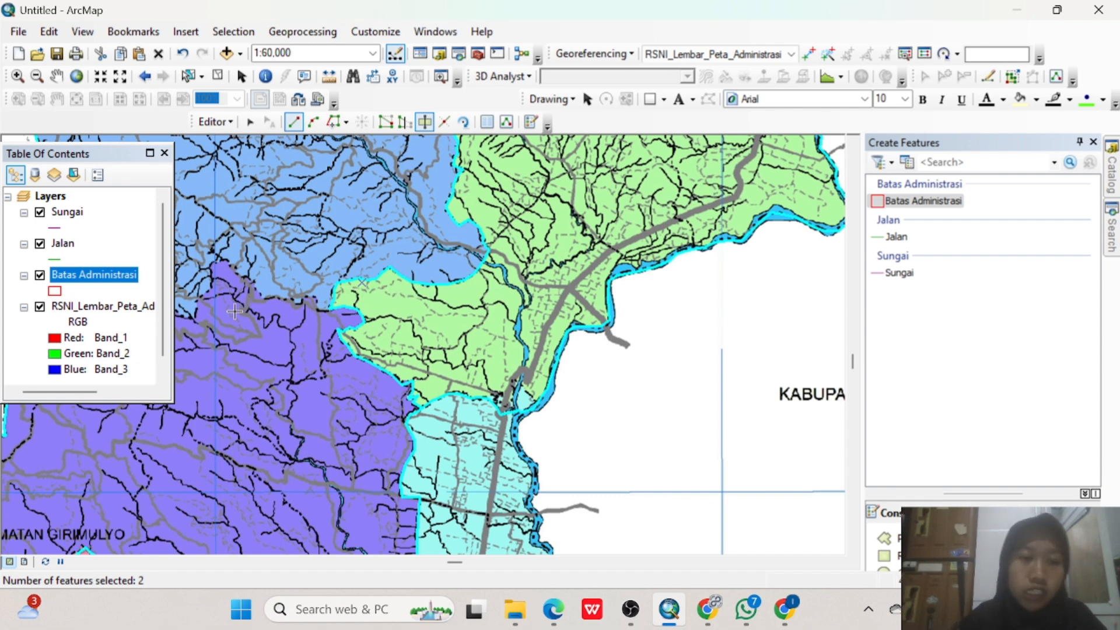
# Cut the remaining polygon along the Samigaluh–Girimulyo boundary, from the Kalibawang junction west to the outer edge.
pyautogui.moveTo(235, 311); pyautogui.dragTo(554, 319)
pyautogui.click(532, 272)
pyautogui.click(515, 326)
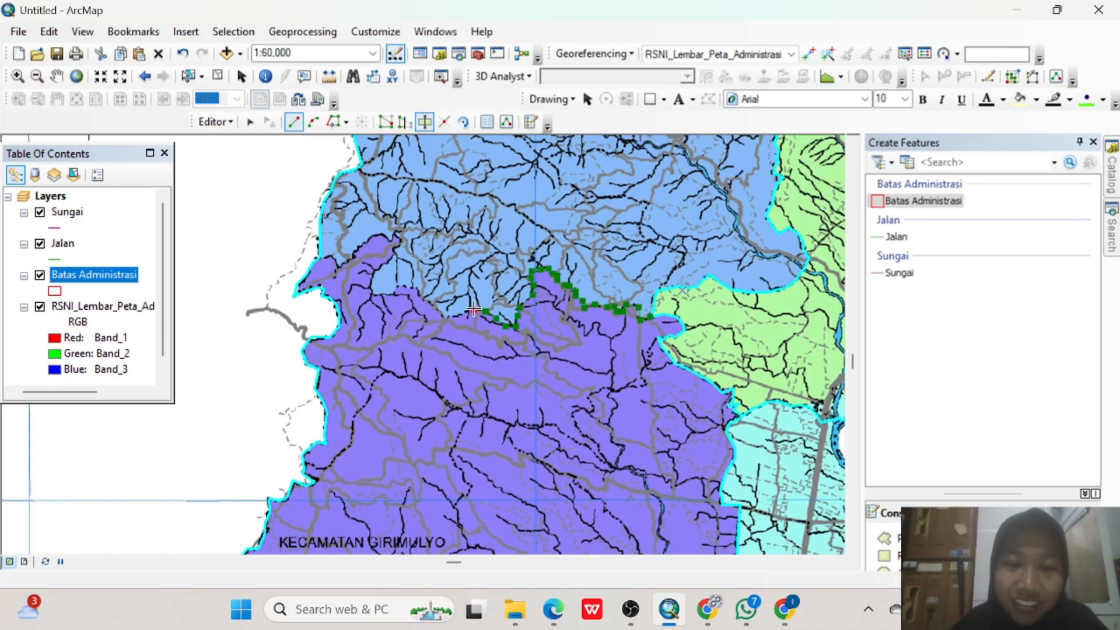
pyautogui.click(450, 317)
pyautogui.click(371, 290)
pyautogui.click(402, 249)
pyautogui.click(380, 234)
pyautogui.click(341, 266)
pyautogui.click(319, 257)
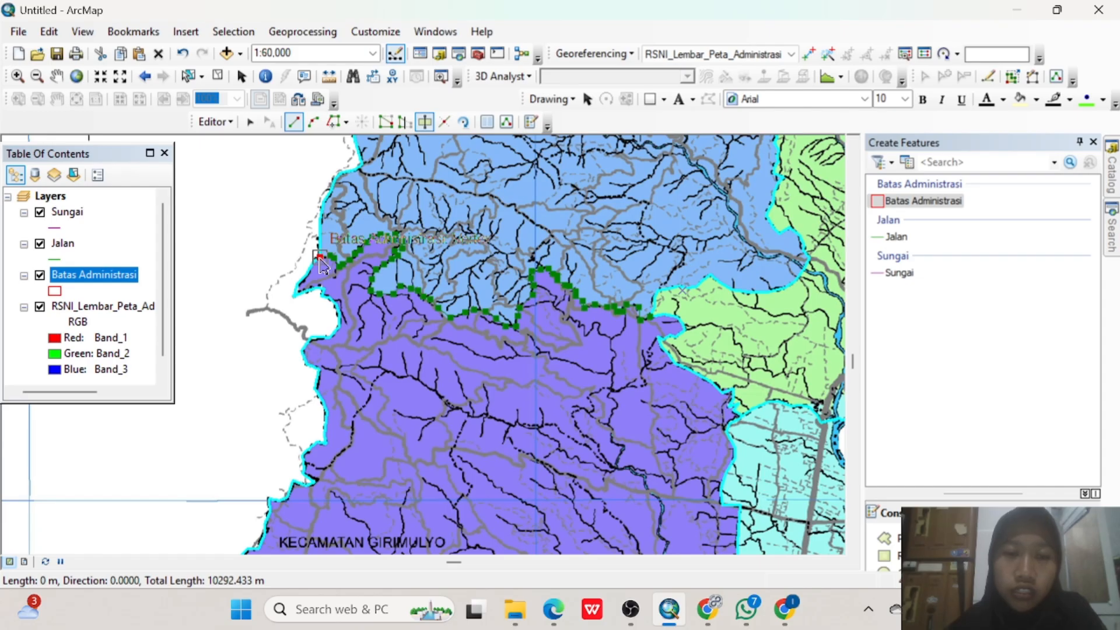
pyautogui.doubleClick(320, 266)
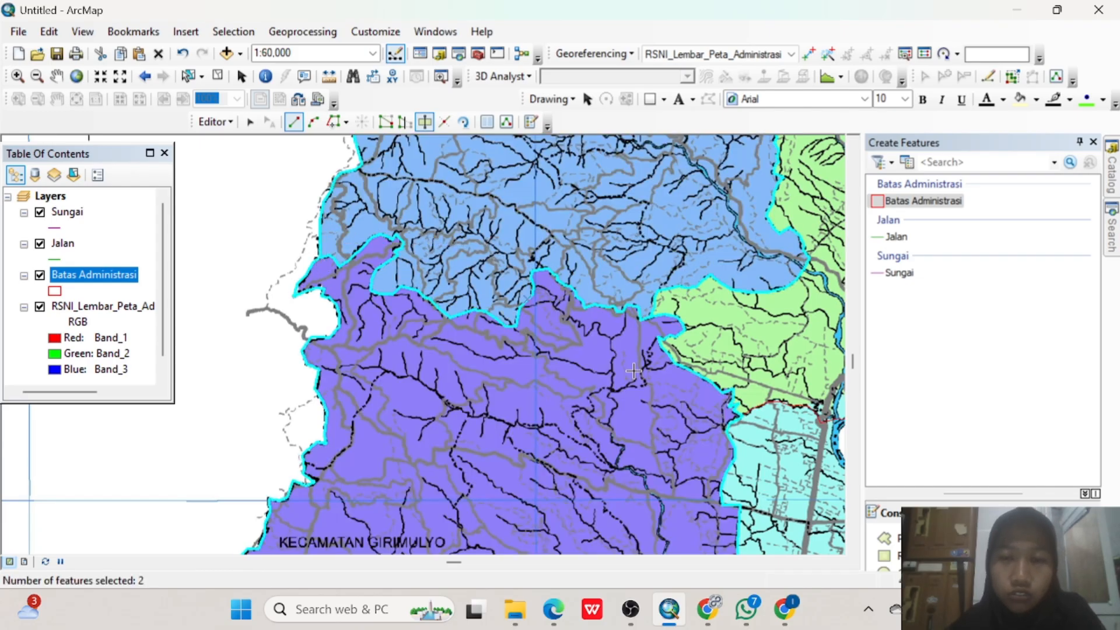
pyautogui.scroll(-1, 634, 368)
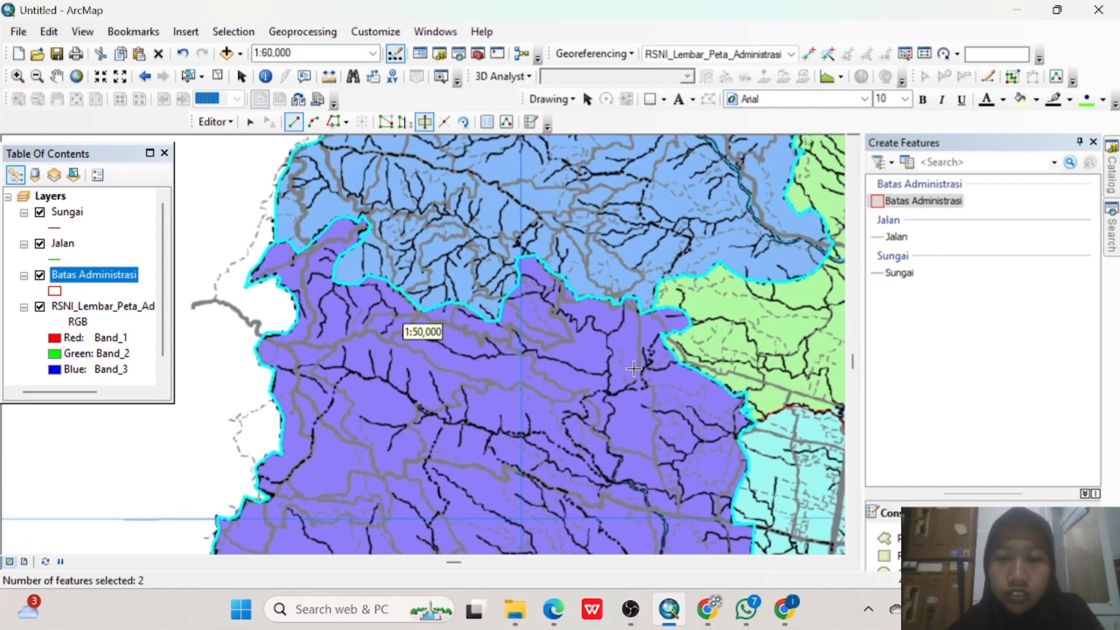
pyautogui.scroll(-1, 631, 337)
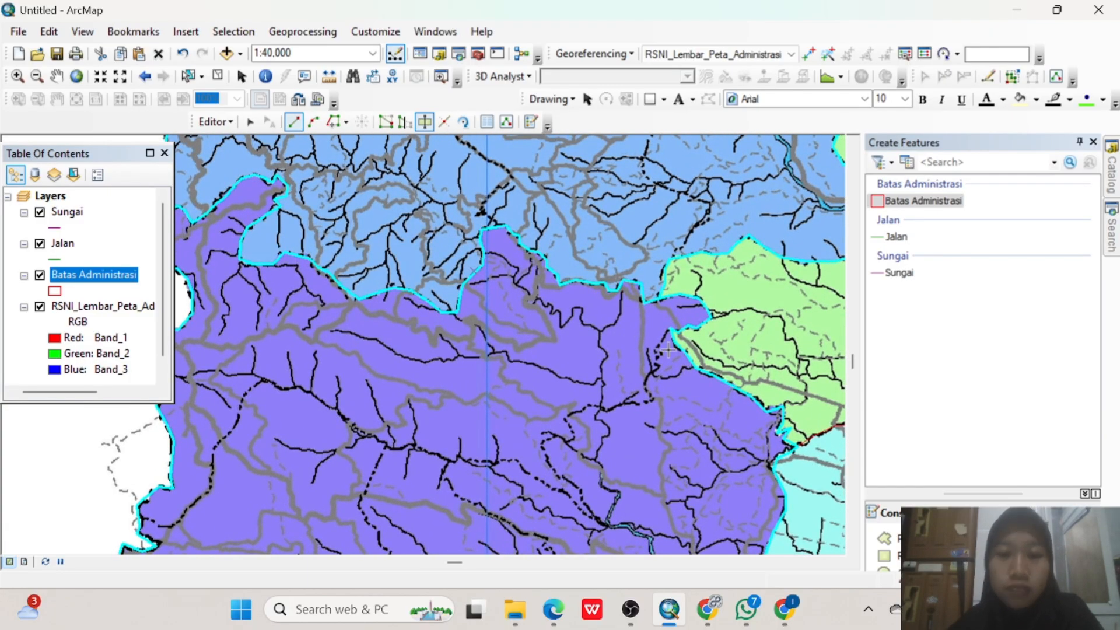
pyautogui.scroll(8, 668, 349)
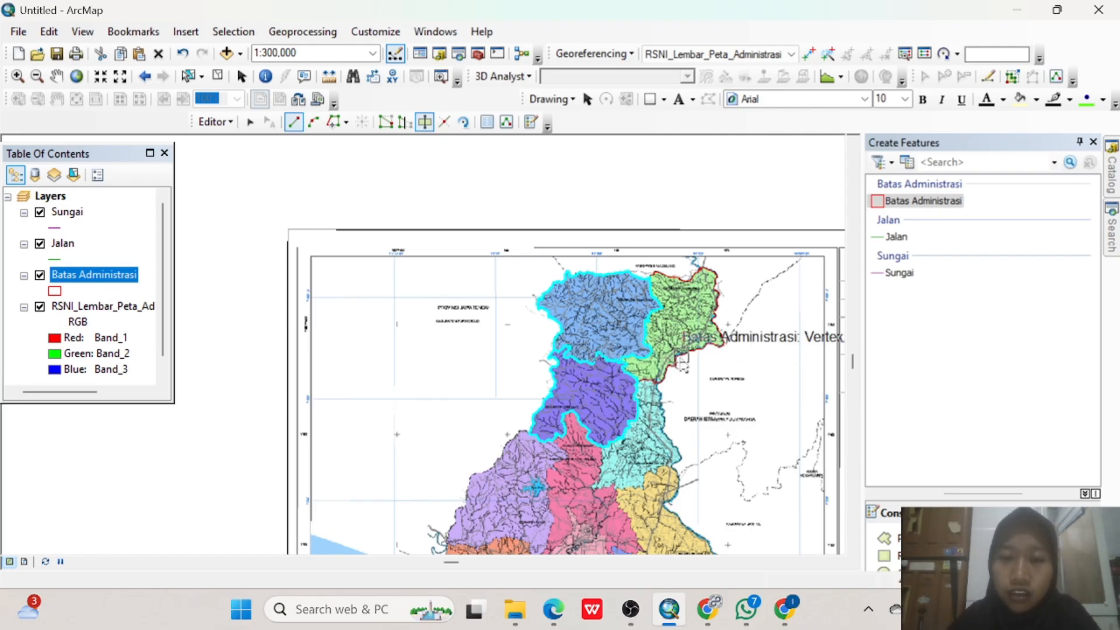
pyautogui.click(592, 367)
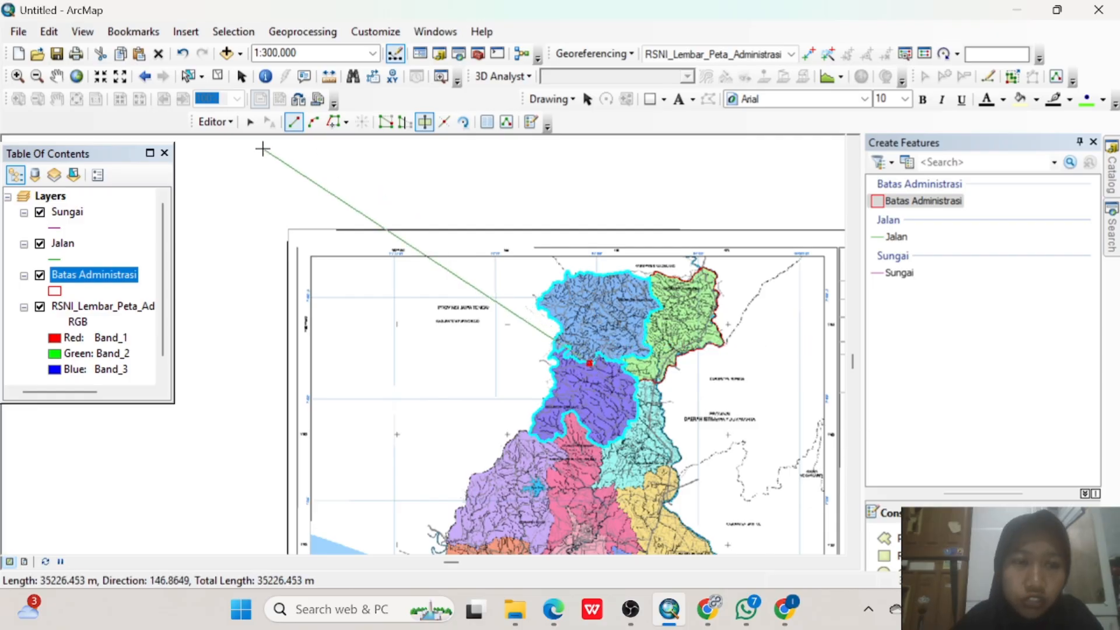
pyautogui.hotkey('ctrl', 'z')
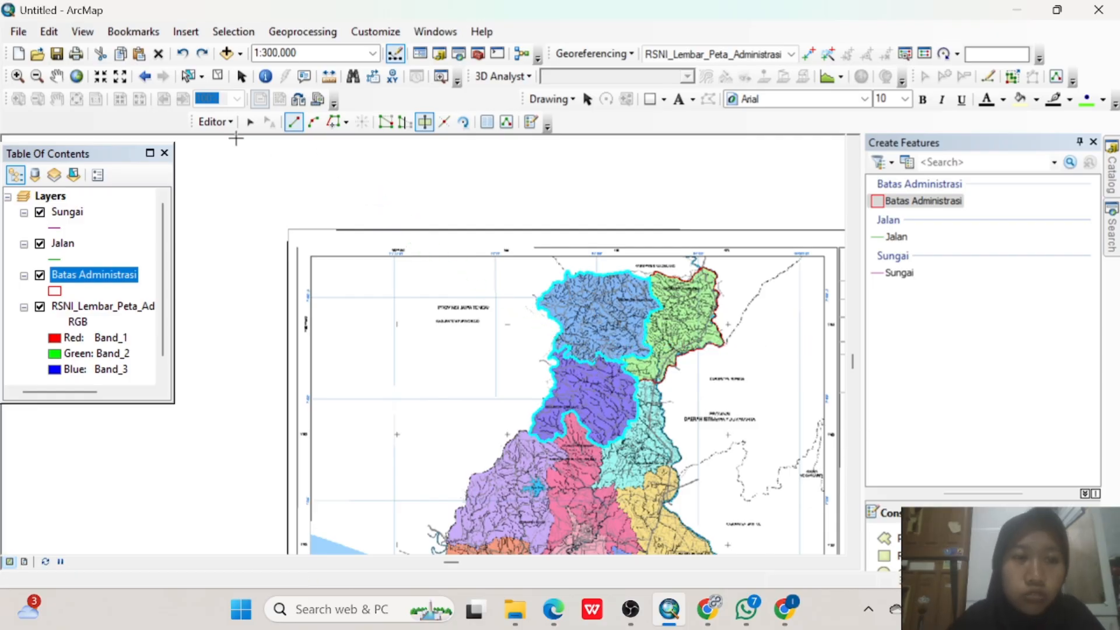
# Stop editing and save the district cuts made in the Batas Administrasi layer.
pyautogui.click(214, 121)
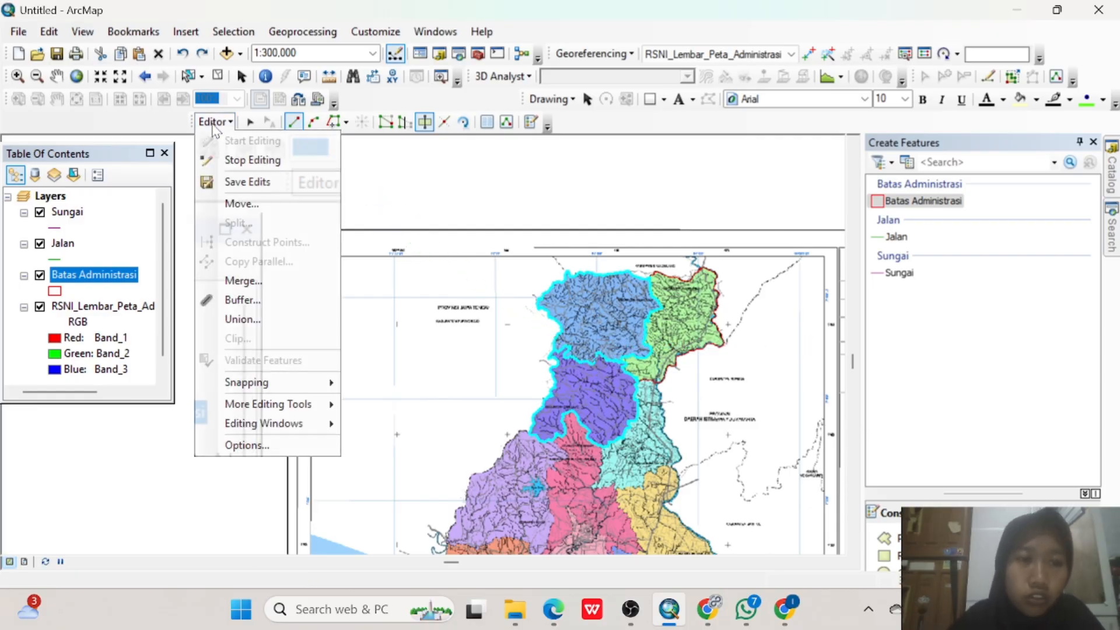
pyautogui.click(252, 160)
pyautogui.click(505, 360)
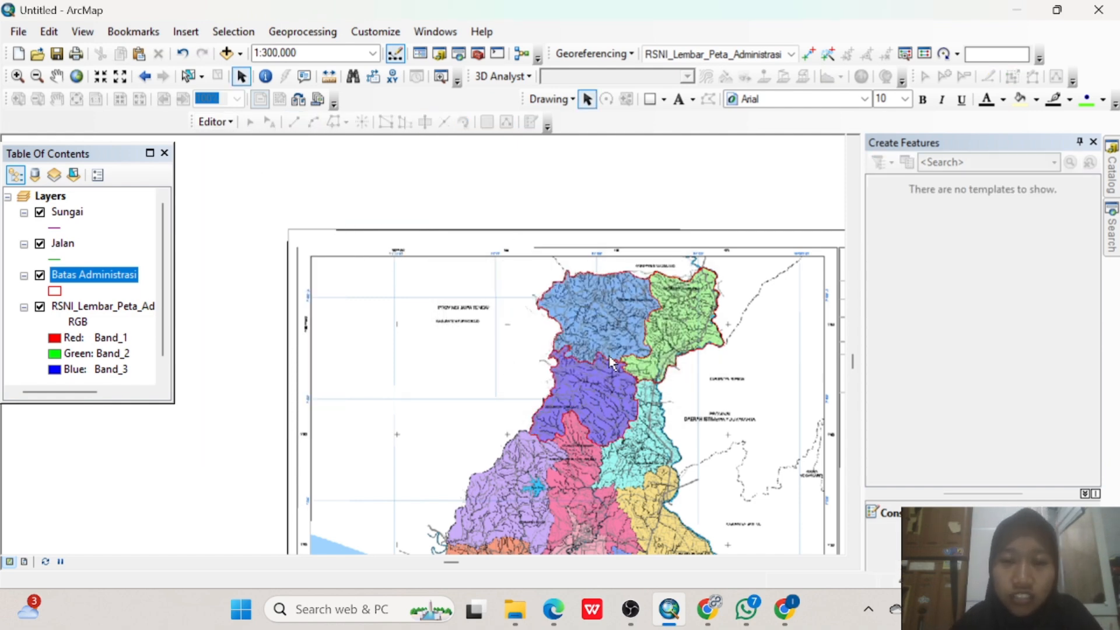
# Start an edit session on the Jalan layer.
pyautogui.click(63, 244)
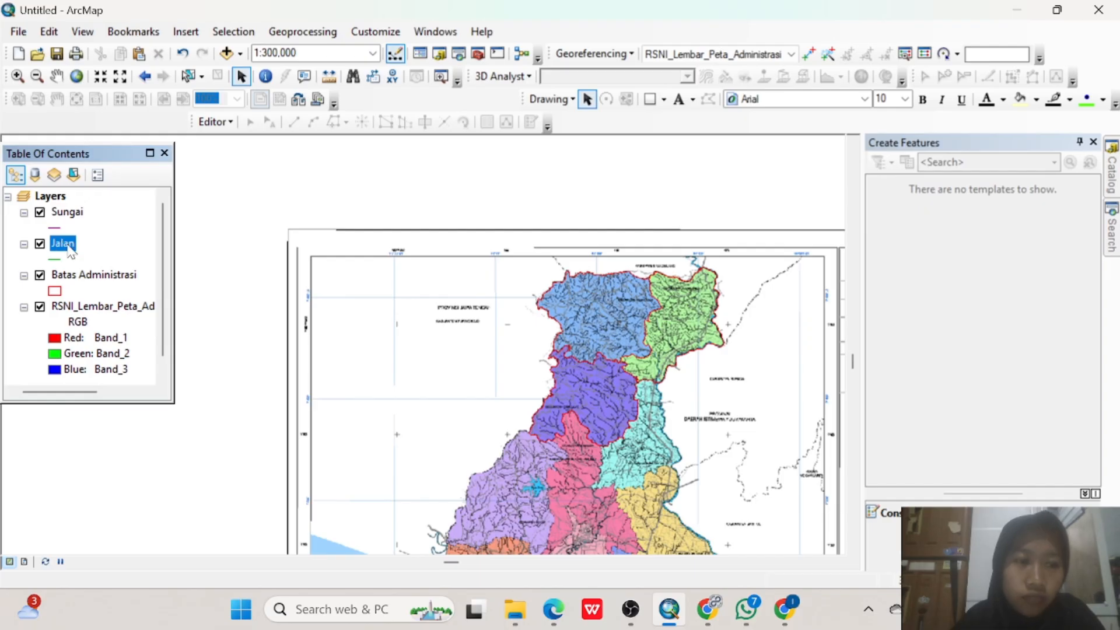
pyautogui.rightClick(69, 248)
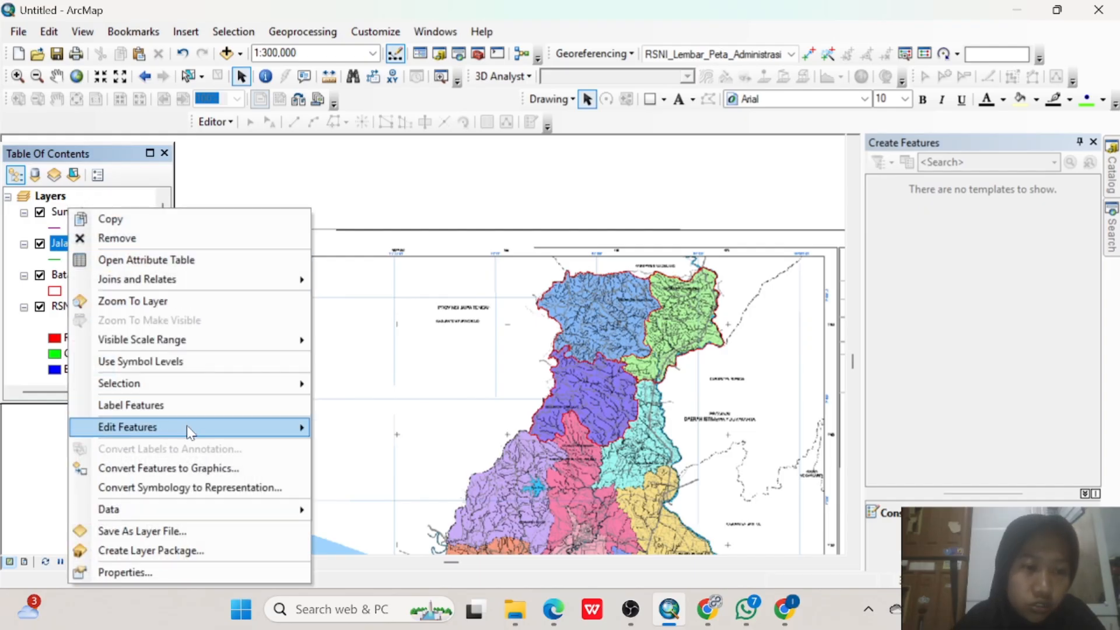
pyautogui.moveTo(190, 432)
pyautogui.click(352, 434)
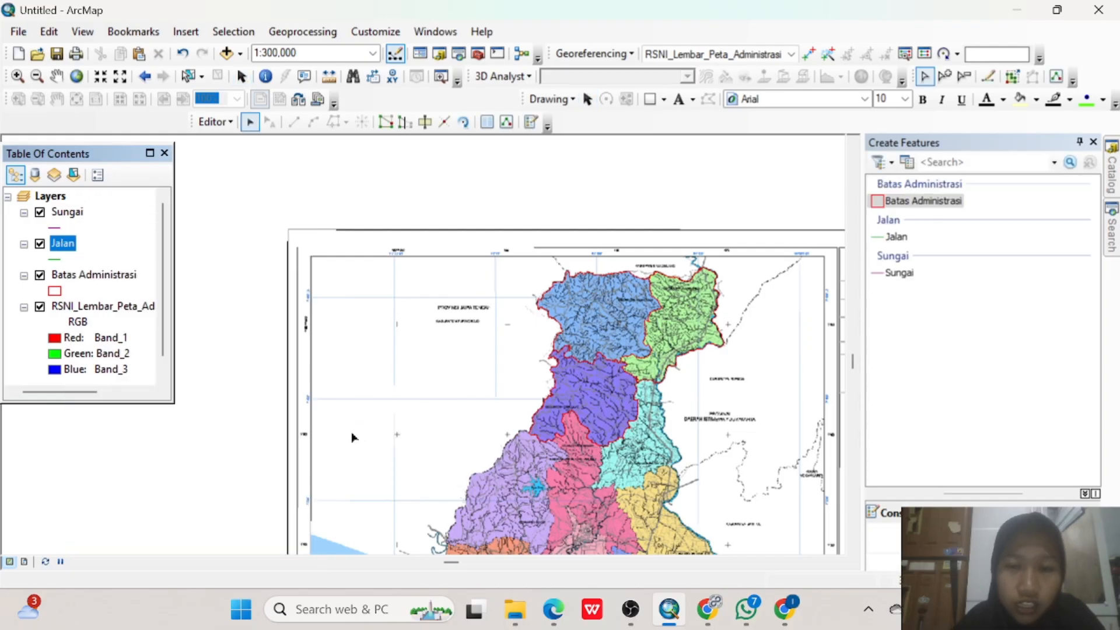
# Digitize the main road through Kecamatan Kalibawang as a Jalan line about 14 km long, from the northern edge to the southern boundary.
pyautogui.scroll(-1, 644, 367)
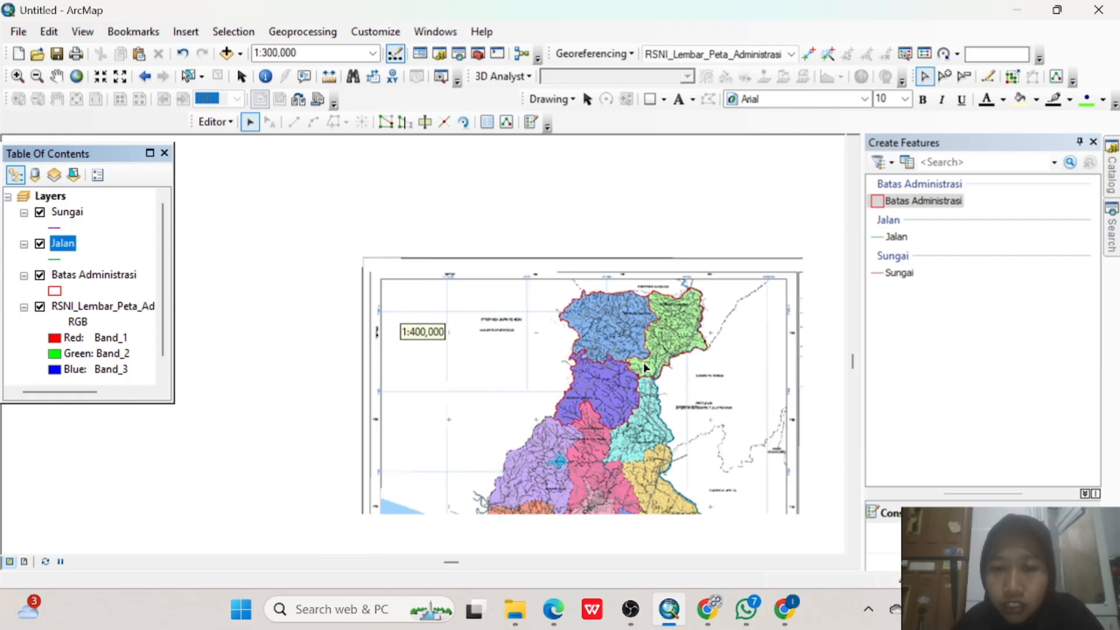
pyautogui.scroll(2, 645, 367)
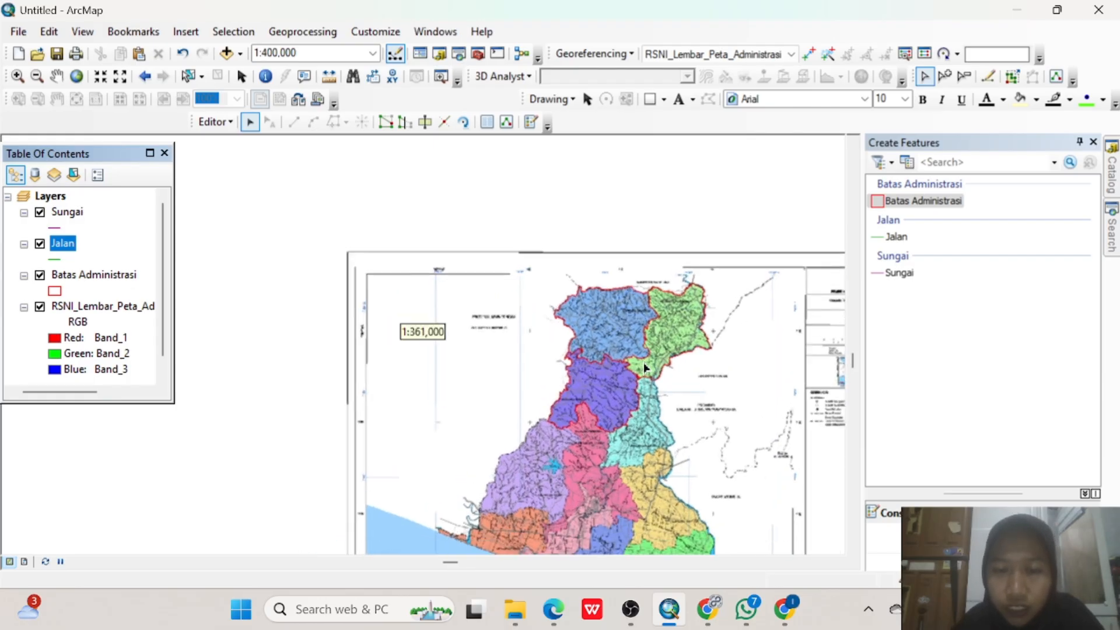
pyautogui.scroll(1, 644, 367)
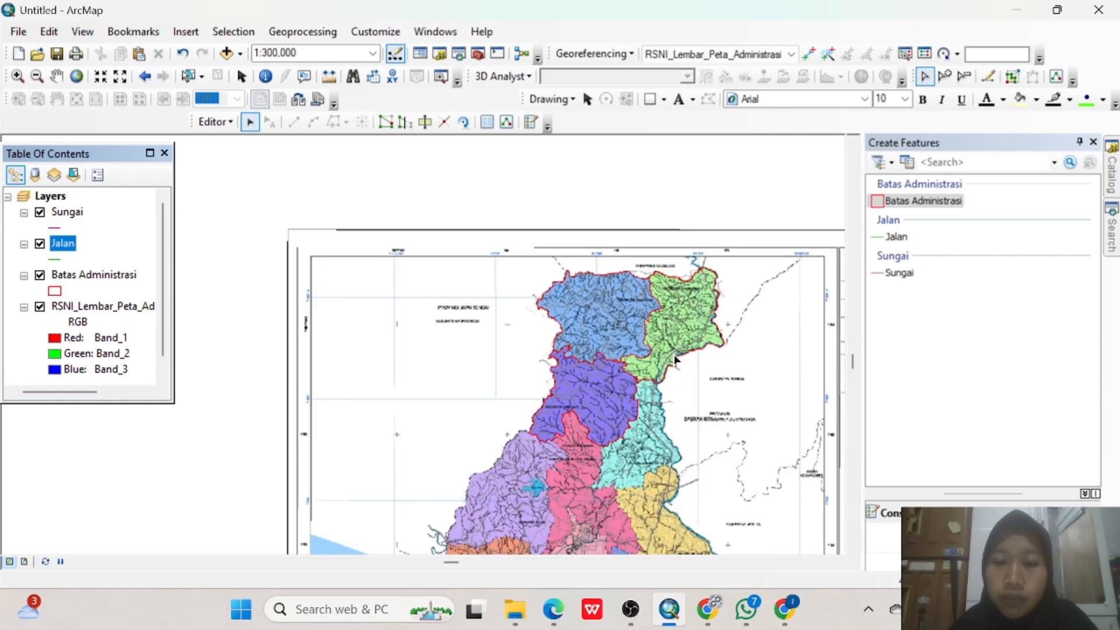
pyautogui.scroll(2, 675, 359)
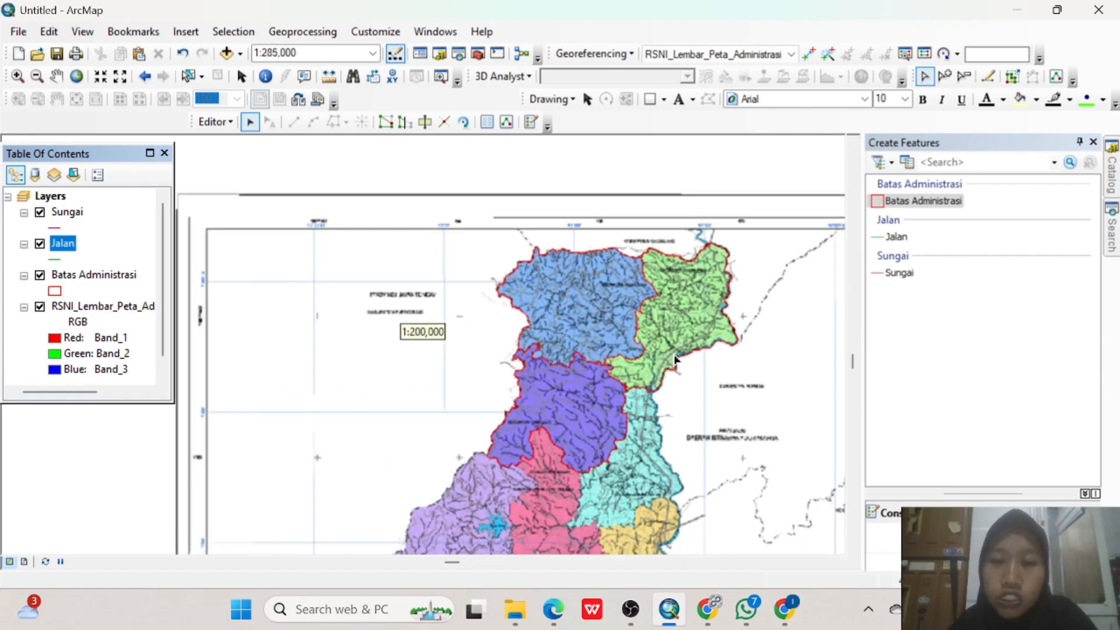
pyautogui.scroll(3, 675, 359)
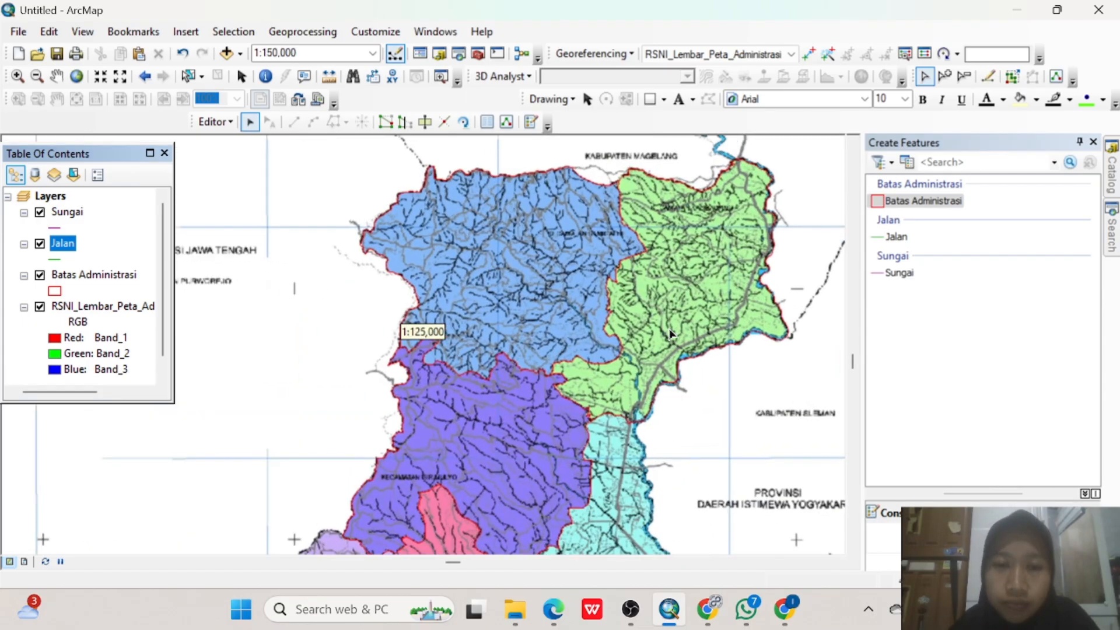
pyautogui.scroll(1, 756, 178)
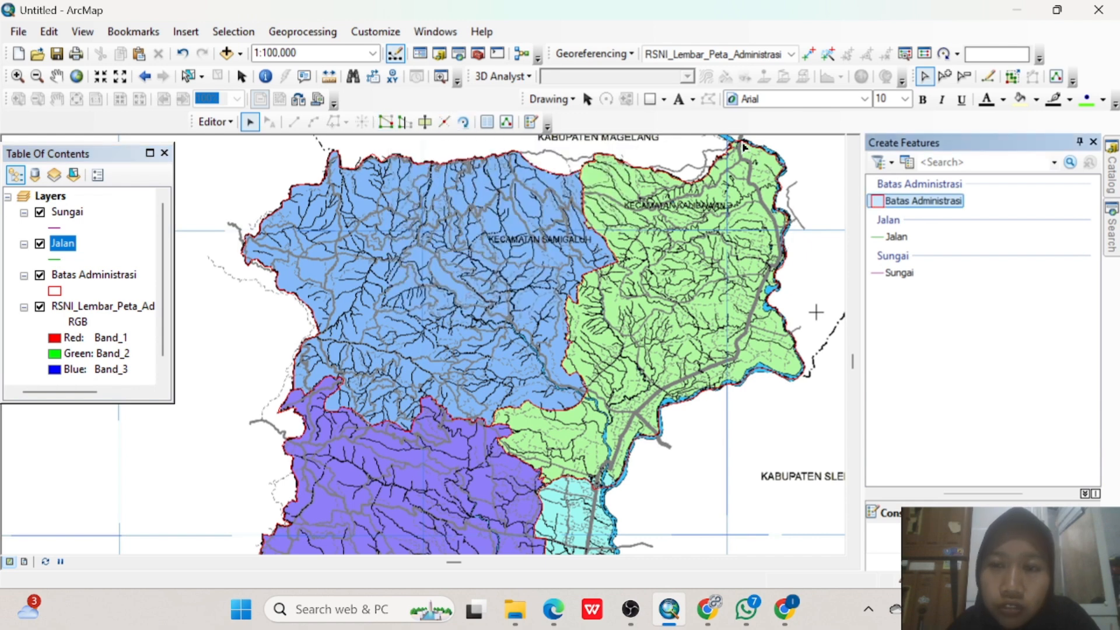
pyautogui.click(896, 236)
pyautogui.click(747, 152)
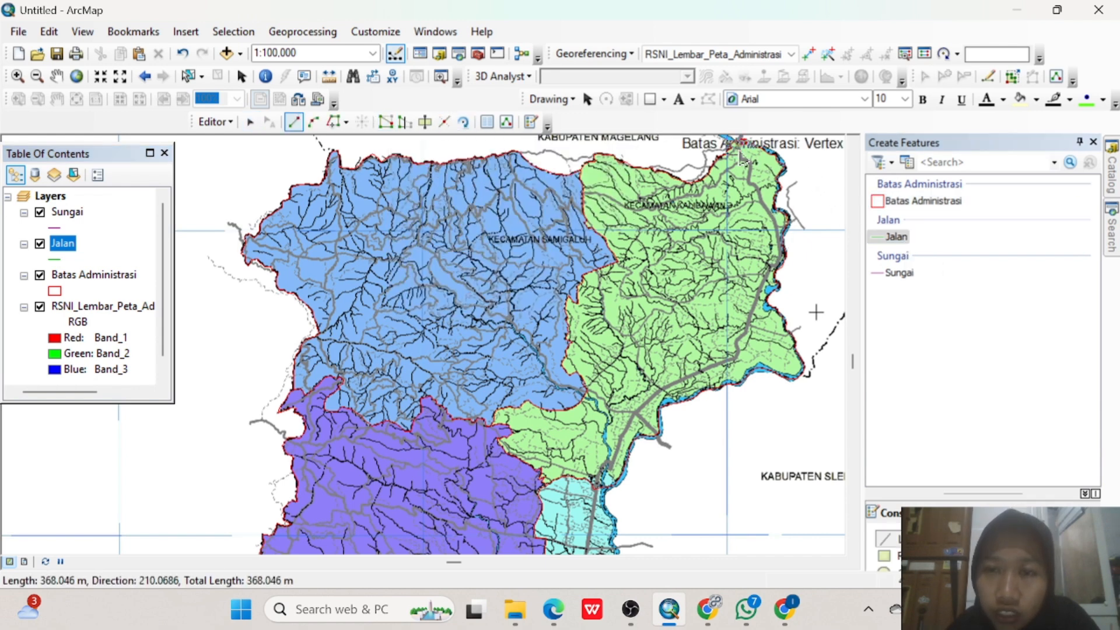
pyautogui.scroll(1, 743, 151)
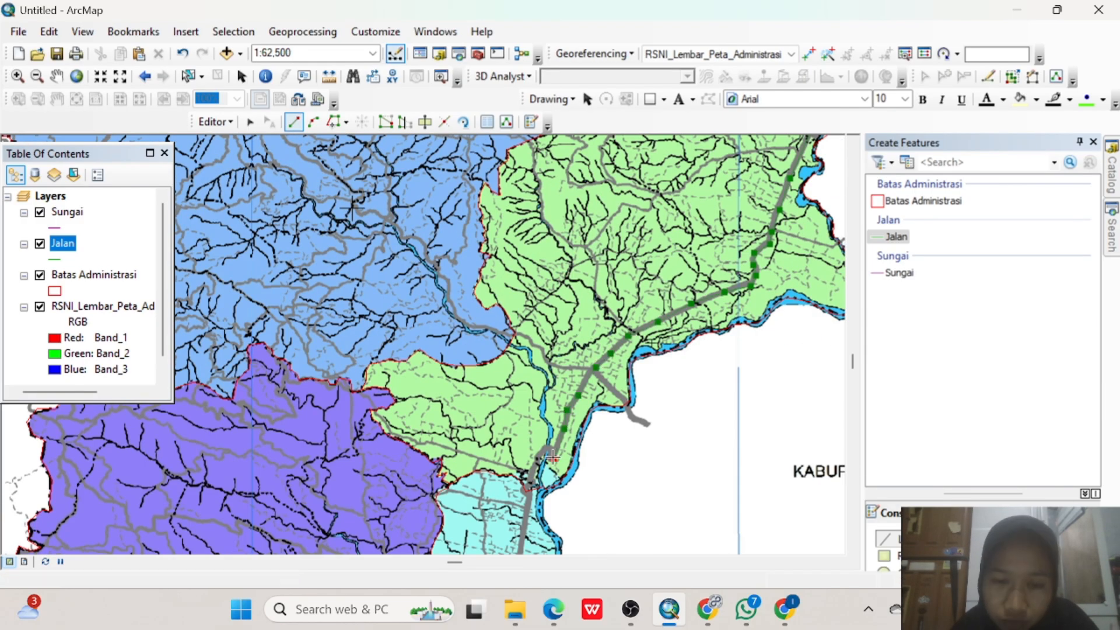
pyautogui.scroll(2, 524, 499)
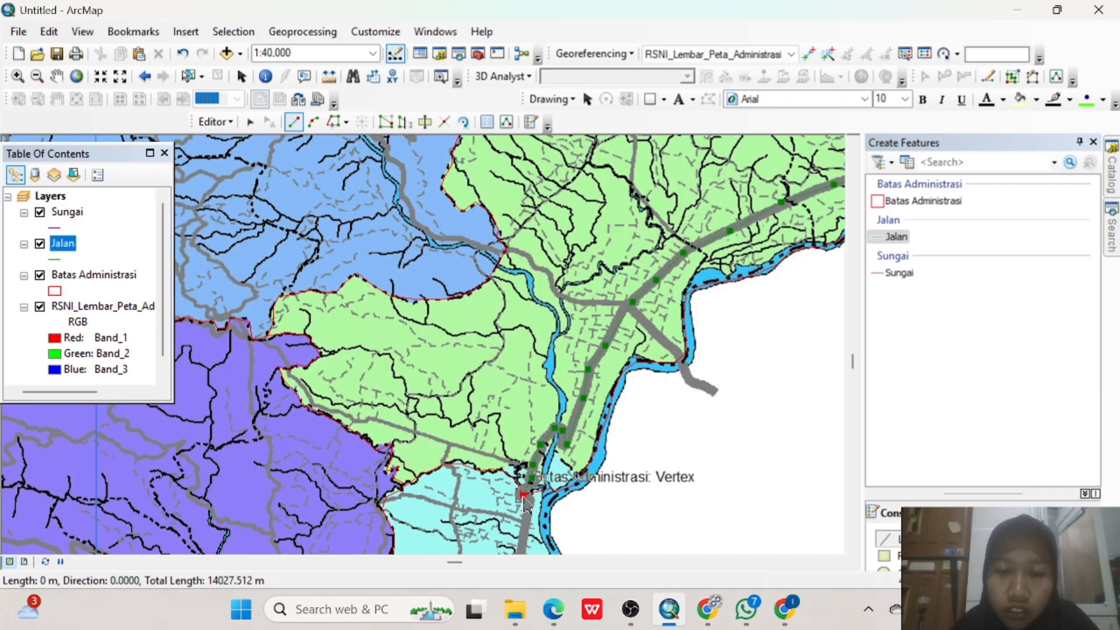
pyautogui.doubleClick(524, 499)
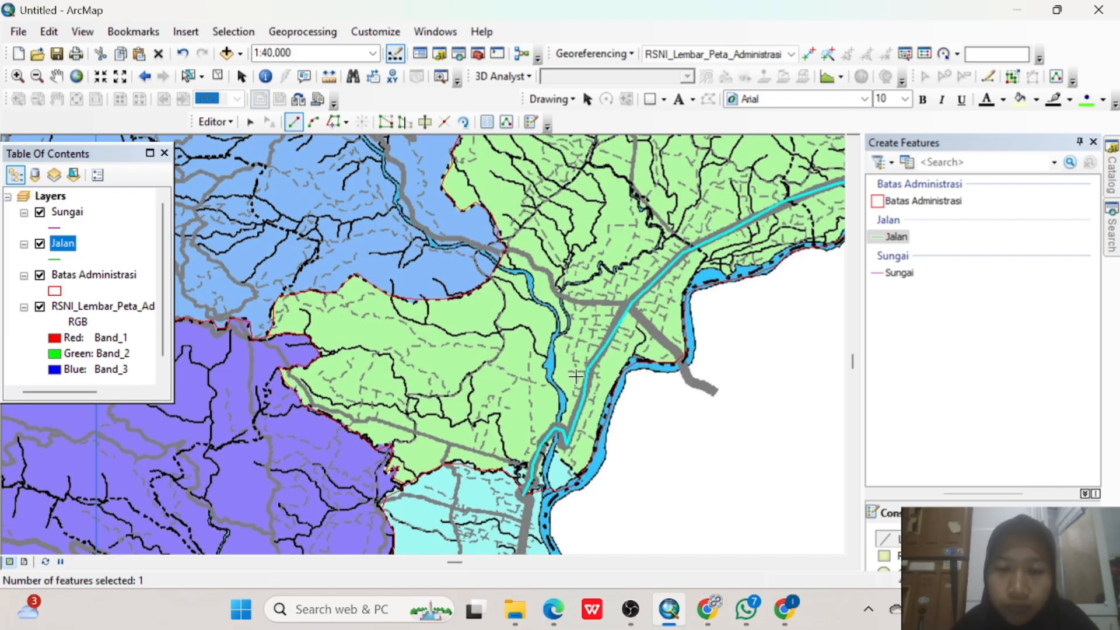
# Stop editing and save the new road line in the Jalan layer.
pyautogui.click(214, 121)
pyautogui.click(239, 164)
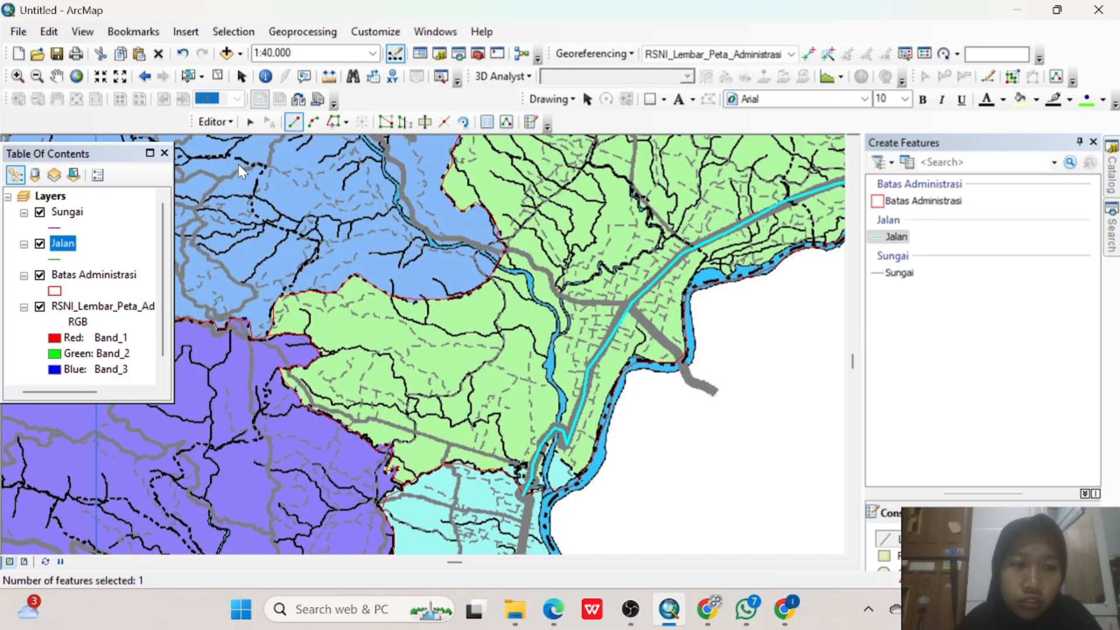
pyautogui.click(521, 358)
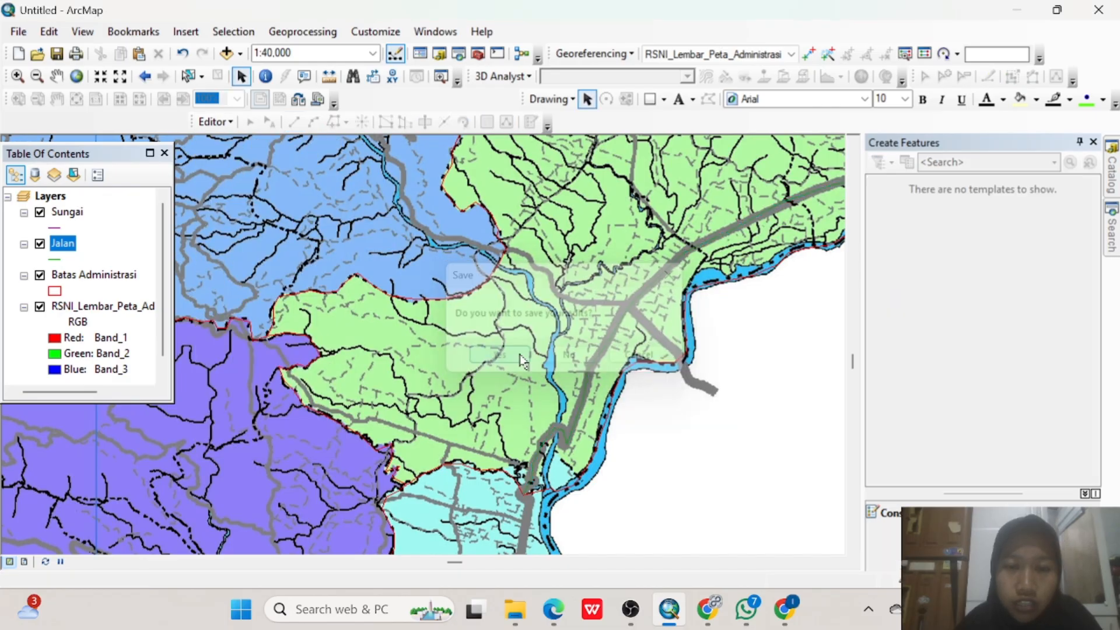
# Try to change the Jalan line symbol to dark gray.
pyautogui.rightClick(55, 258)
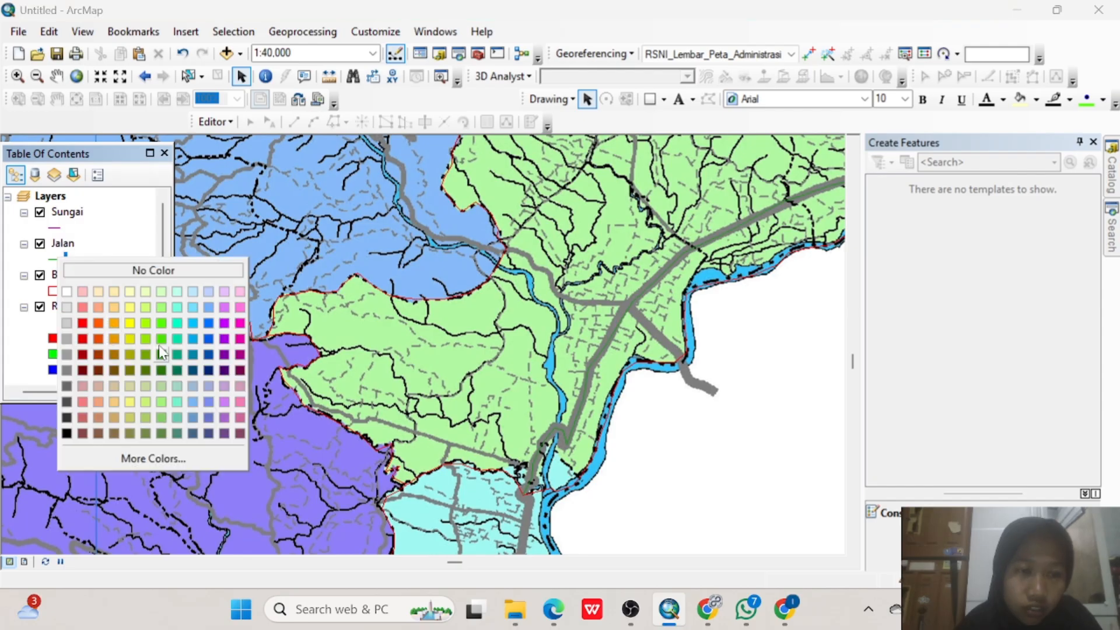
pyautogui.click(66, 418)
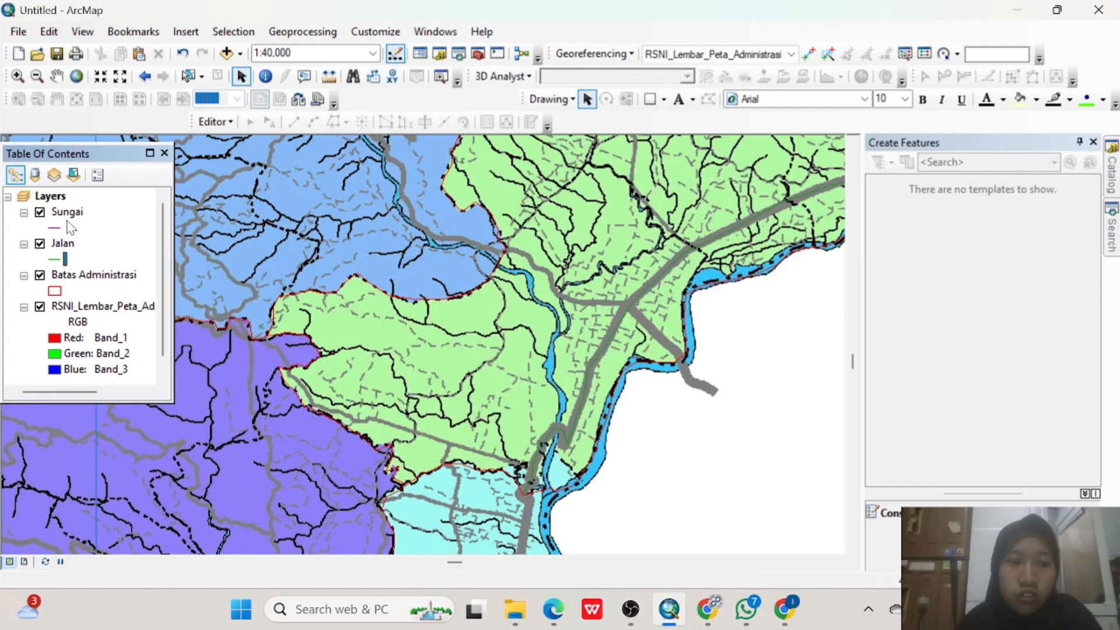
# Start an edit session on the Sungai layer.
pyautogui.click(68, 213)
pyautogui.rightClick(69, 216)
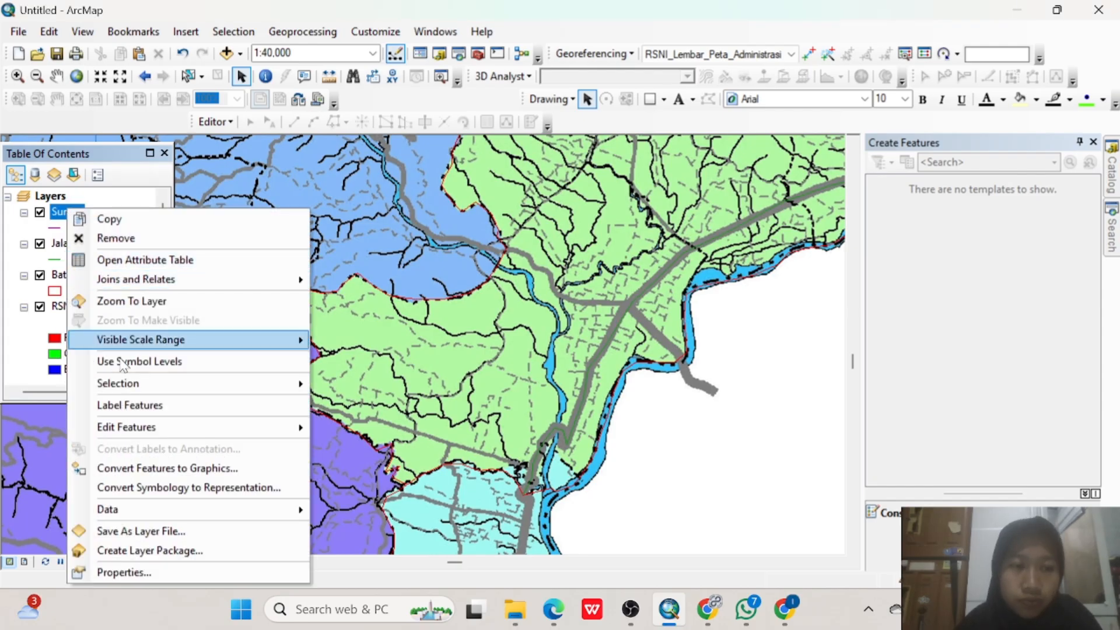
pyautogui.moveTo(148, 431)
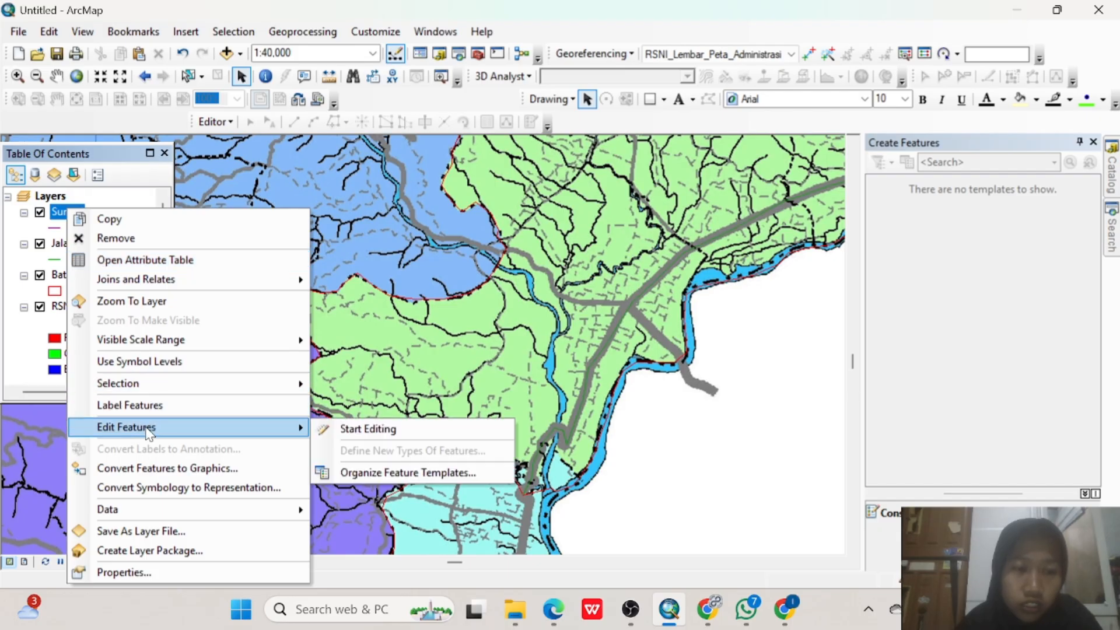
pyautogui.click(379, 430)
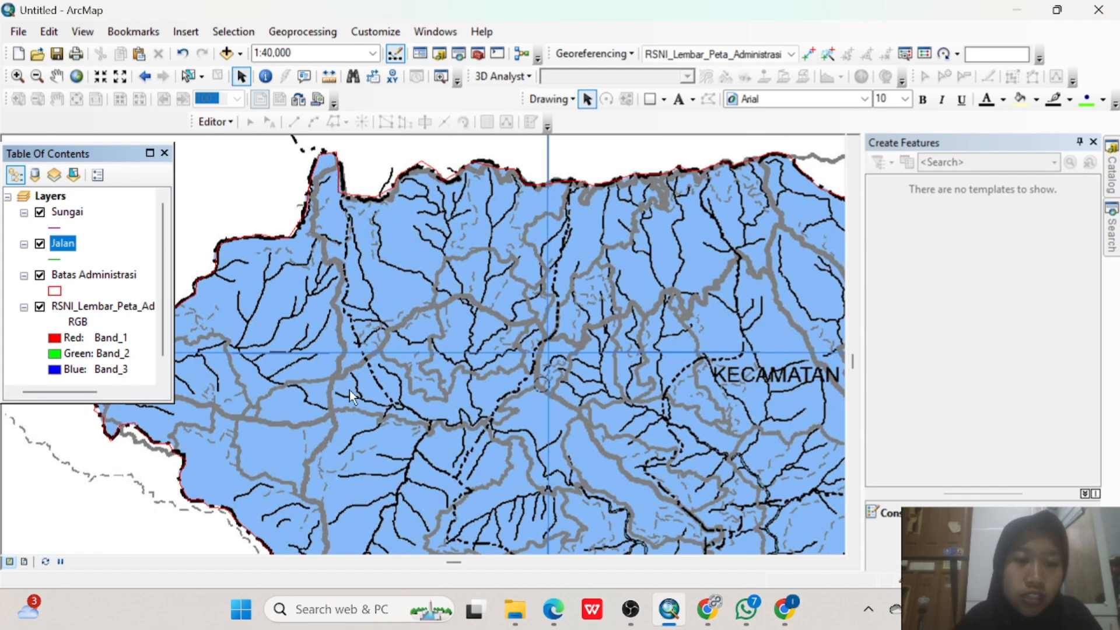
# Start editing the Jalan layer and digitize the western road of Kecamatan Samigaluh from its northern tip southward.
pyautogui.rightClick(59, 244)
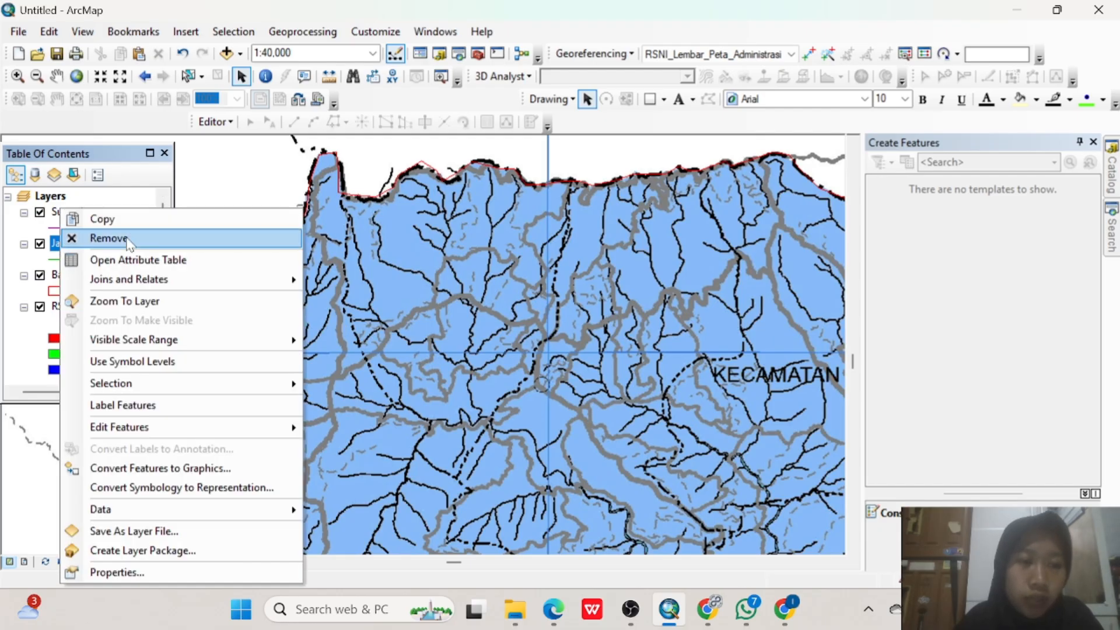
pyautogui.moveTo(152, 425)
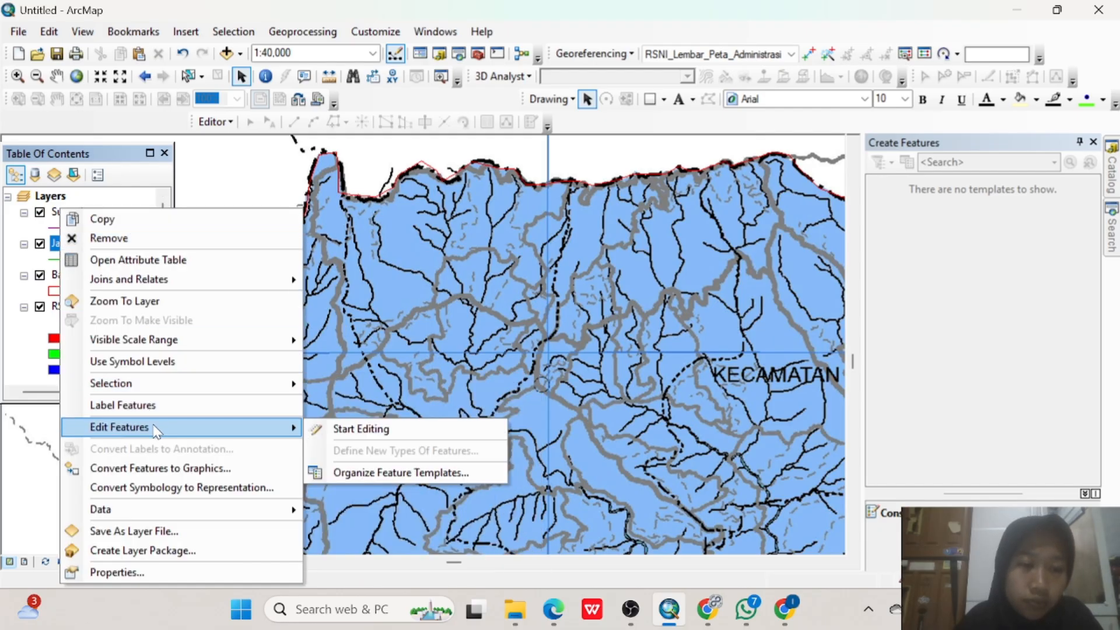
pyautogui.click(354, 430)
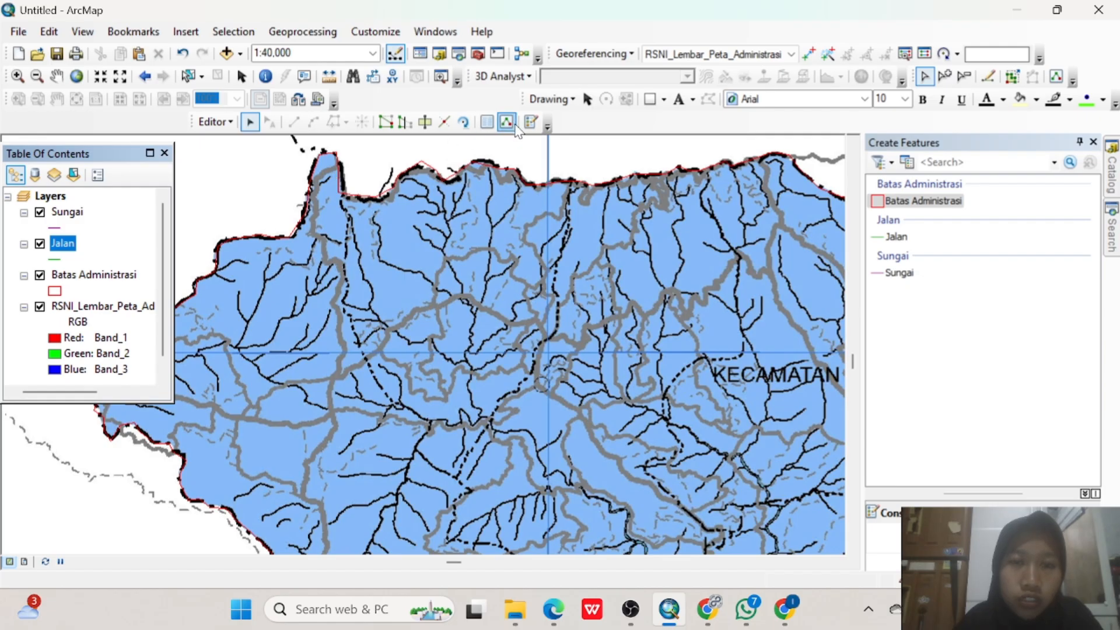
pyautogui.click(895, 236)
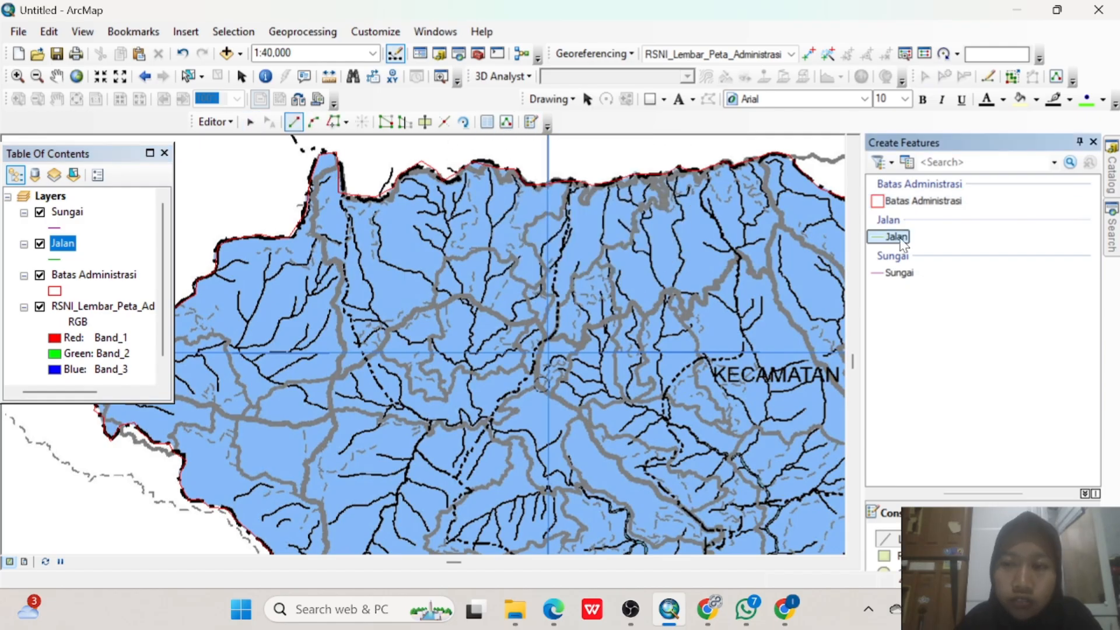
pyautogui.click(339, 170)
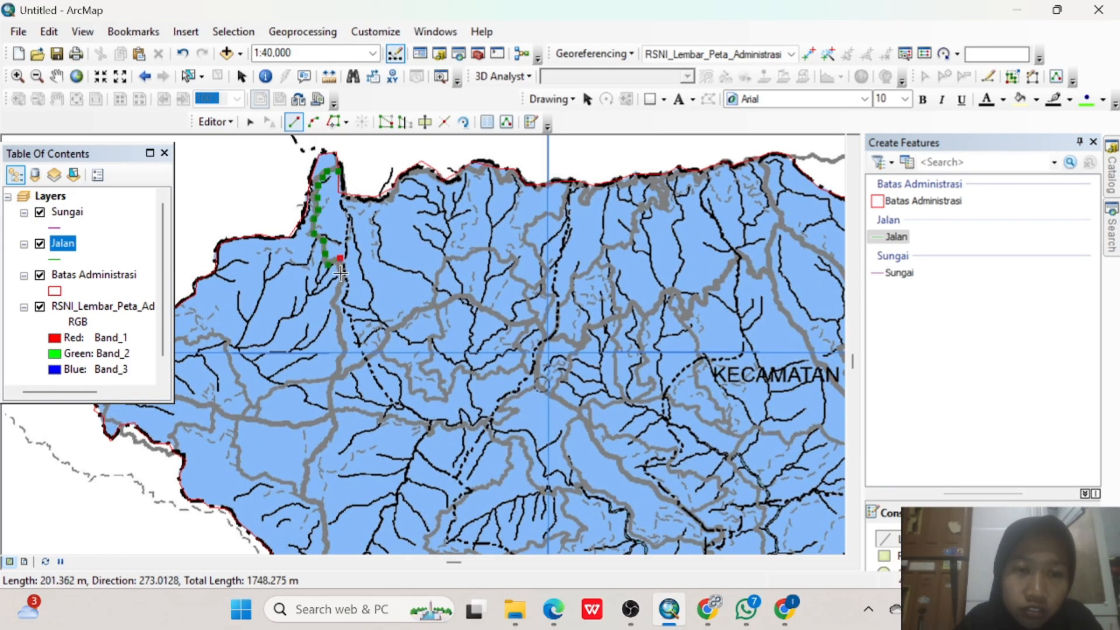
pyautogui.click(341, 273)
pyautogui.click(341, 370)
pyautogui.click(332, 402)
pyautogui.click(305, 500)
pyautogui.press('Down')
pyautogui.doubleClick(315, 304)
# Continue the western Samigaluh road with a second Jalan line about 2.6 km long, down to the southern district boundary.
pyautogui.click(276, 342)
pyautogui.click(324, 417)
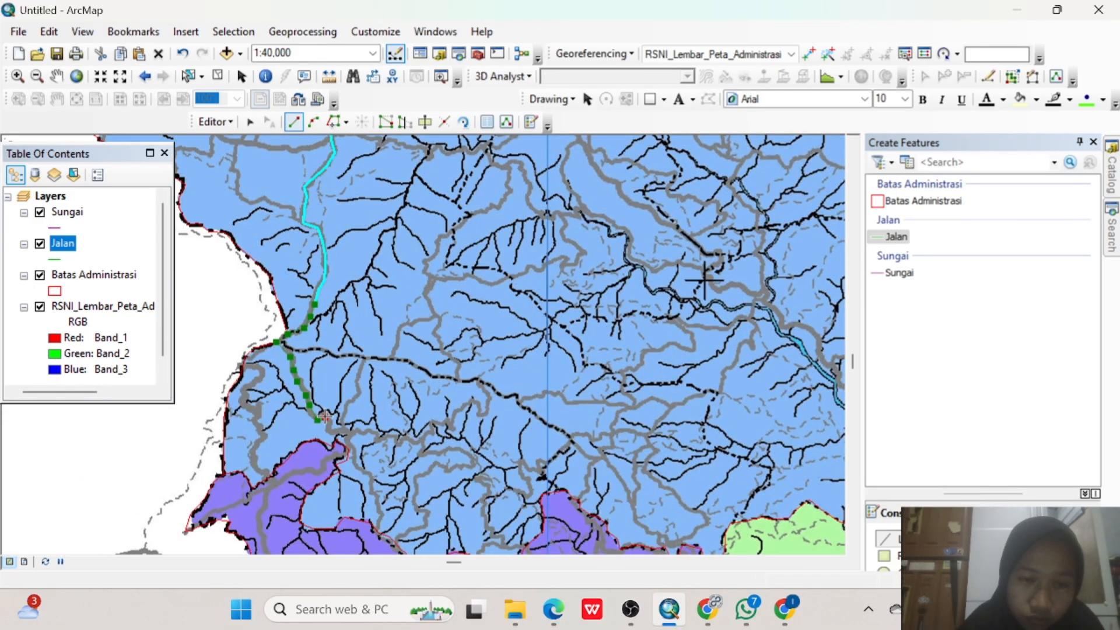
pyautogui.click(330, 427)
pyautogui.click(330, 432)
pyautogui.click(344, 431)
pyautogui.click(352, 436)
pyautogui.click(346, 448)
pyautogui.click(349, 450)
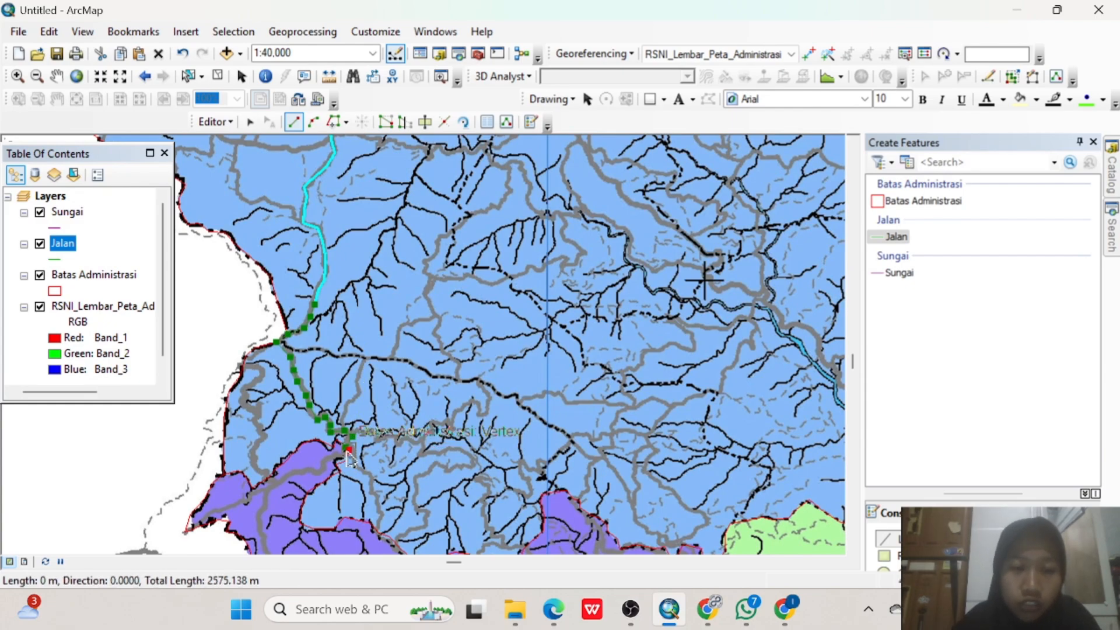
pyautogui.press('F2')
# Stop editing and save the new Samigaluh road lines.
pyautogui.click(214, 122)
pyautogui.click(245, 160)
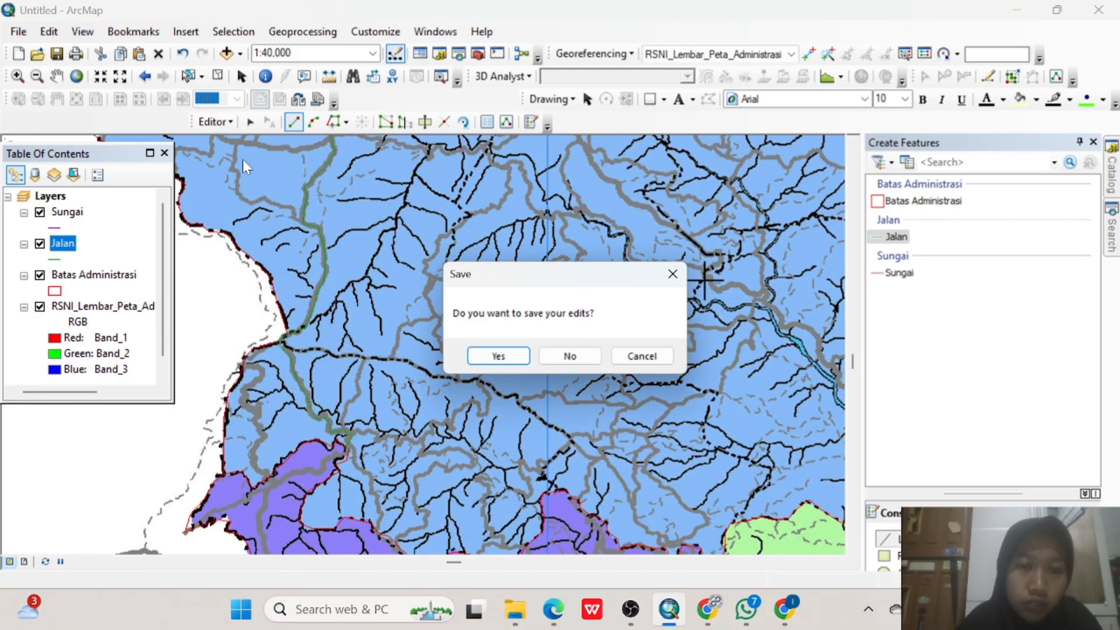
pyautogui.click(497, 355)
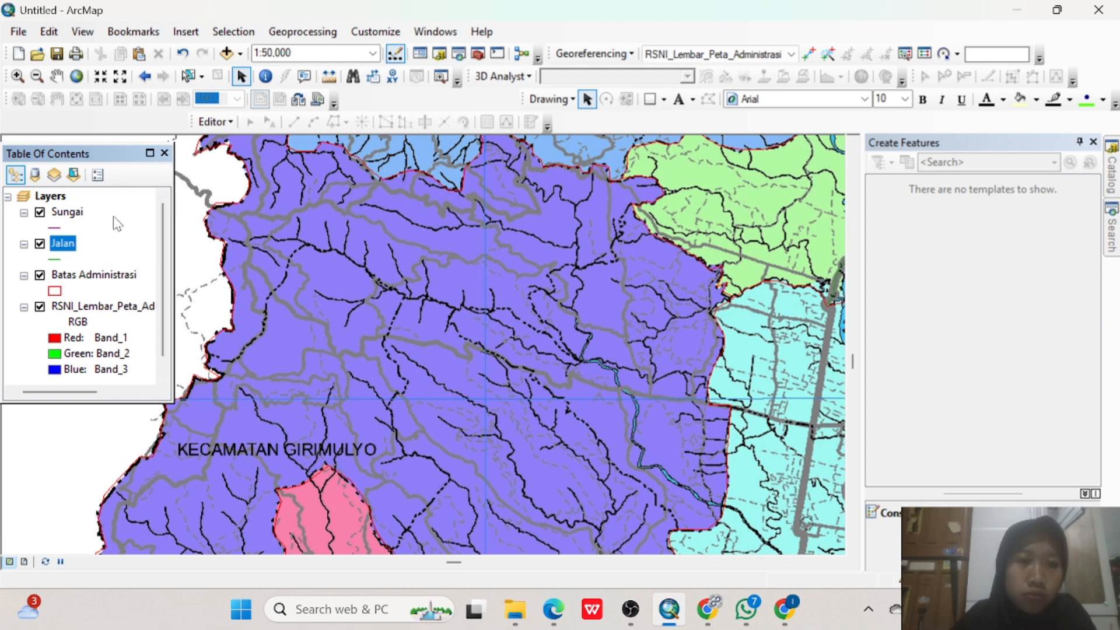
# Start editing the Jalan layer and digitize the main road across Kecamatan Girimulyo from the northwestern edge to the eastern boundary.
pyautogui.rightClick(66, 250)
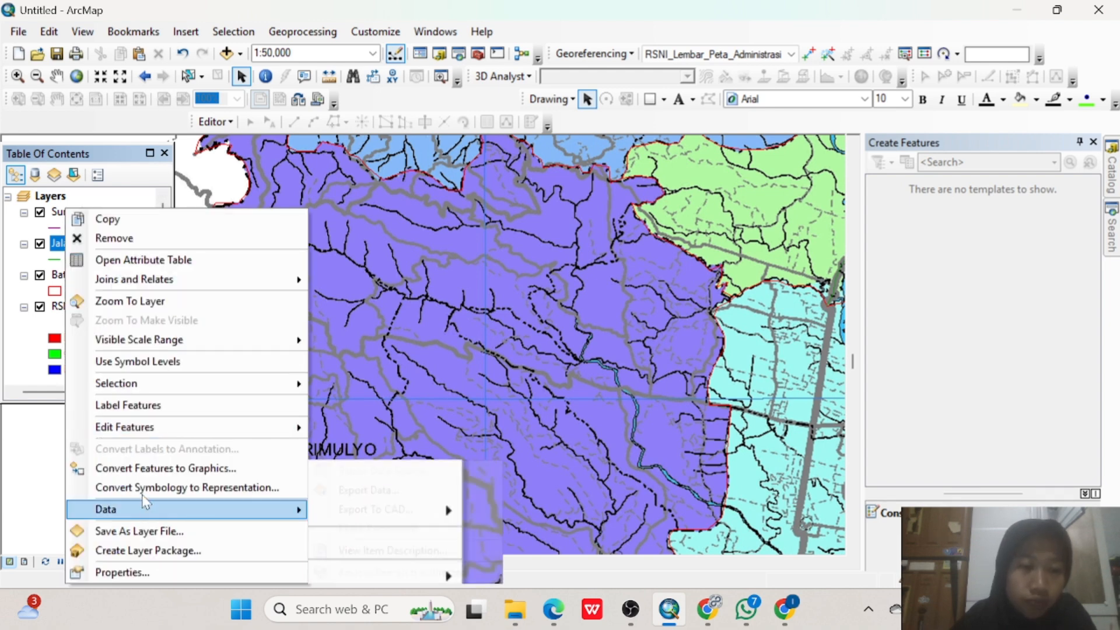
pyautogui.moveTo(158, 429)
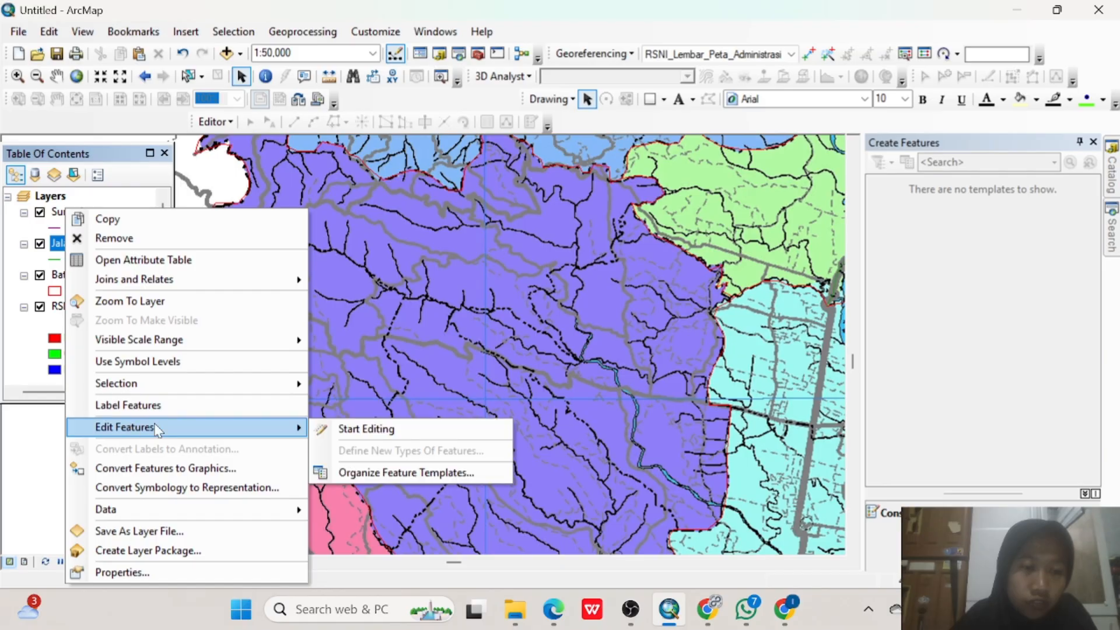
pyautogui.click(394, 429)
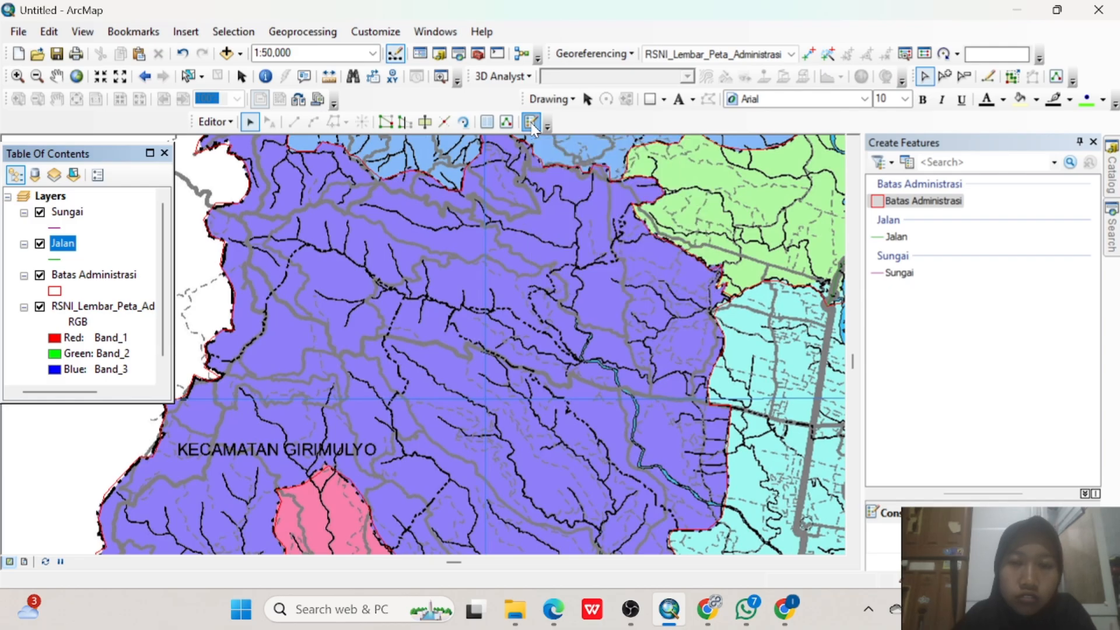
pyautogui.click(896, 236)
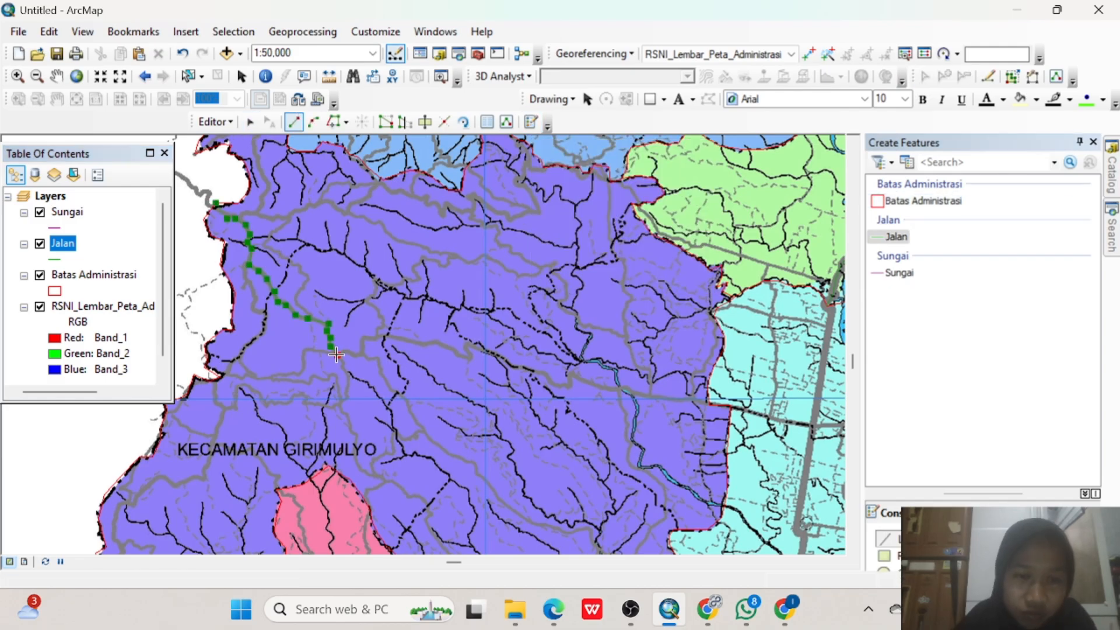
pyautogui.click(415, 342)
pyautogui.click(463, 349)
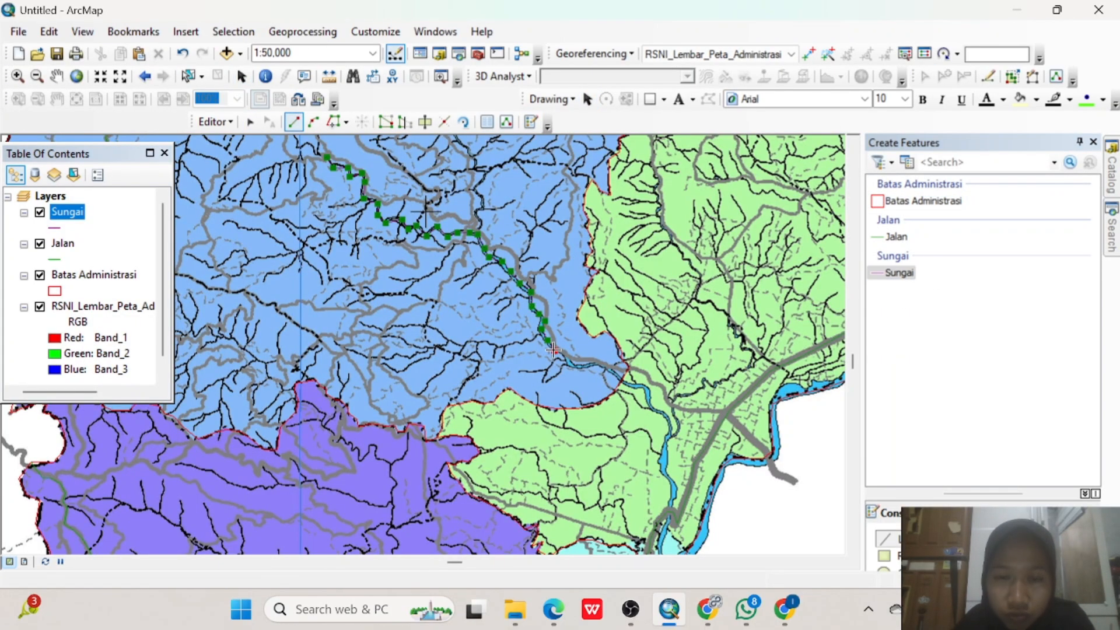
# Digitize the main rivers in Kecamatan Samigaluh and Kecamatan Girimulyo as Sungai lines.
pyautogui.doubleClick(551, 344)
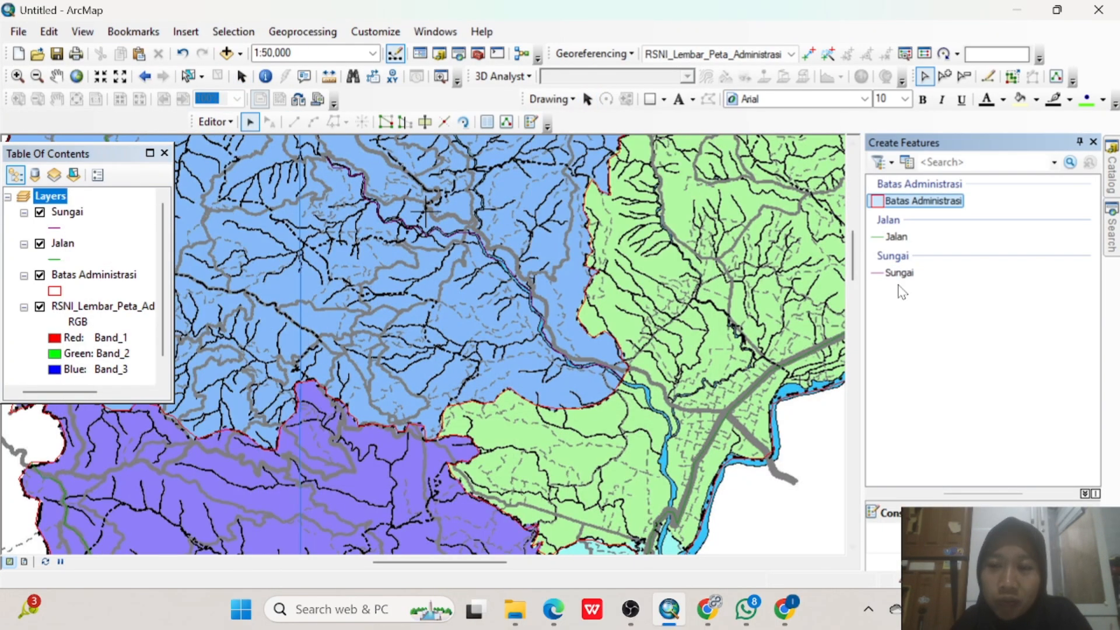
pyautogui.click(899, 272)
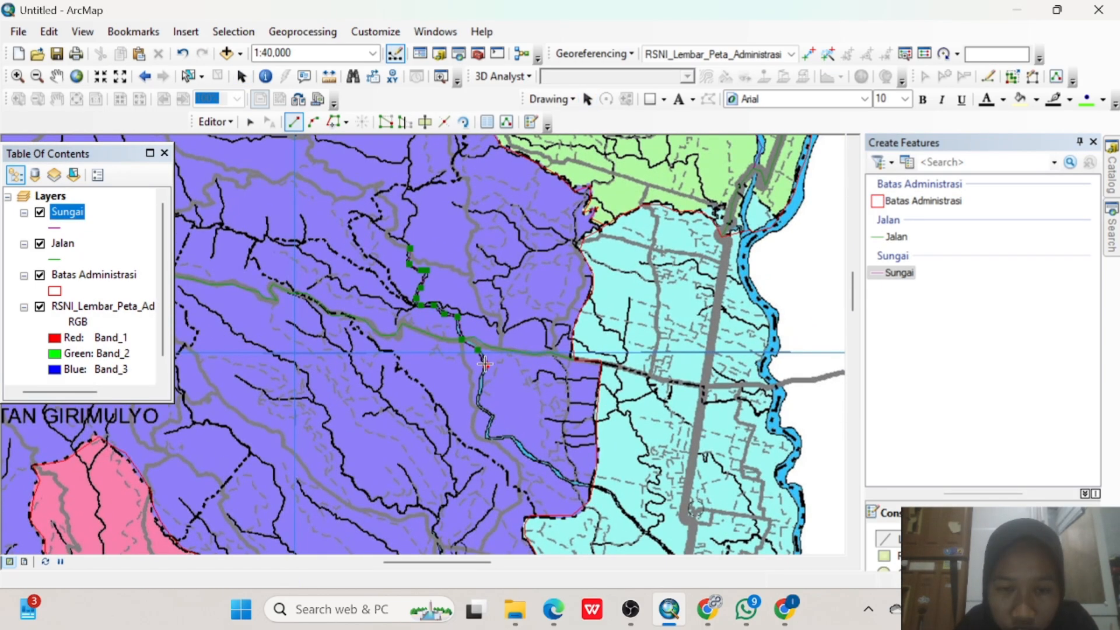
# Change the Sungai line symbol color to blue.
pyautogui.click(55, 227)
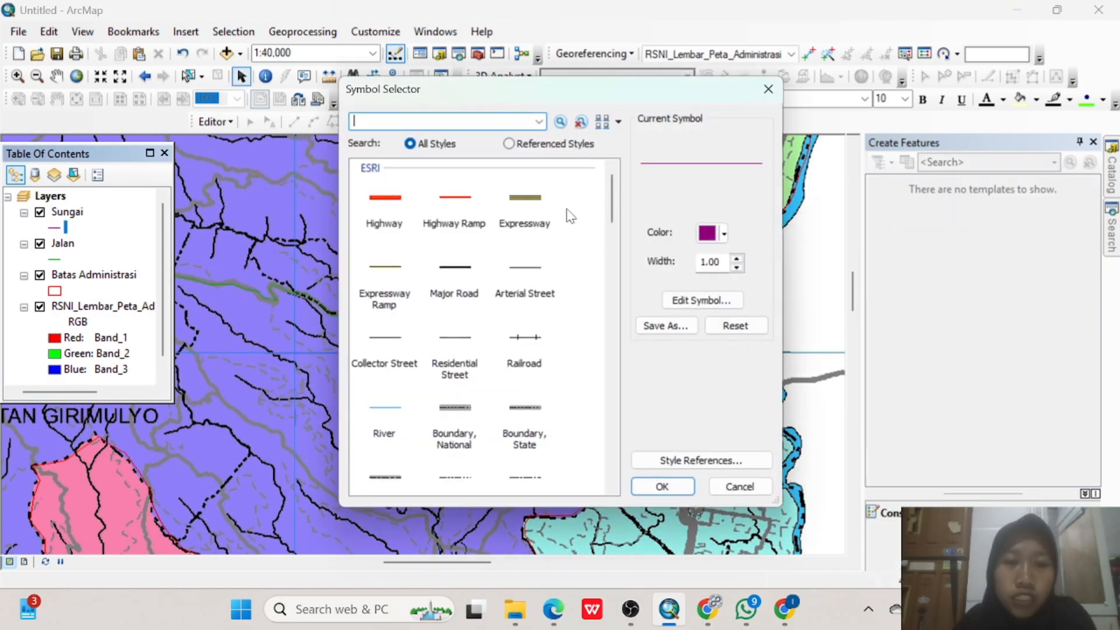
pyautogui.click(704, 242)
pyautogui.click(846, 311)
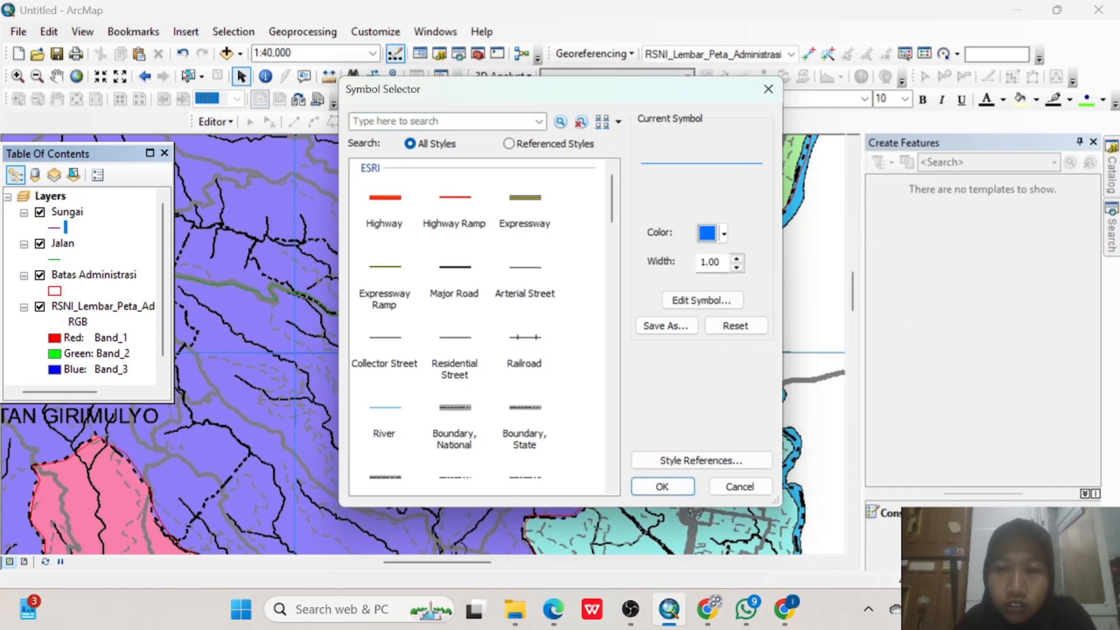
pyautogui.click(662, 487)
pyautogui.scroll(1, 337, 368)
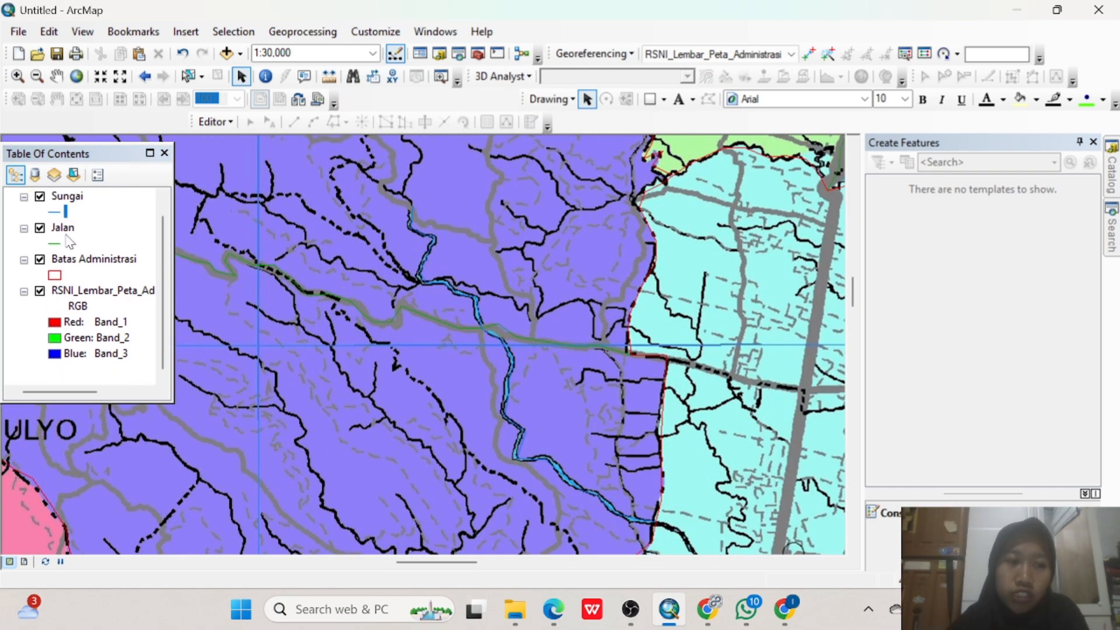
pyautogui.click(47, 199)
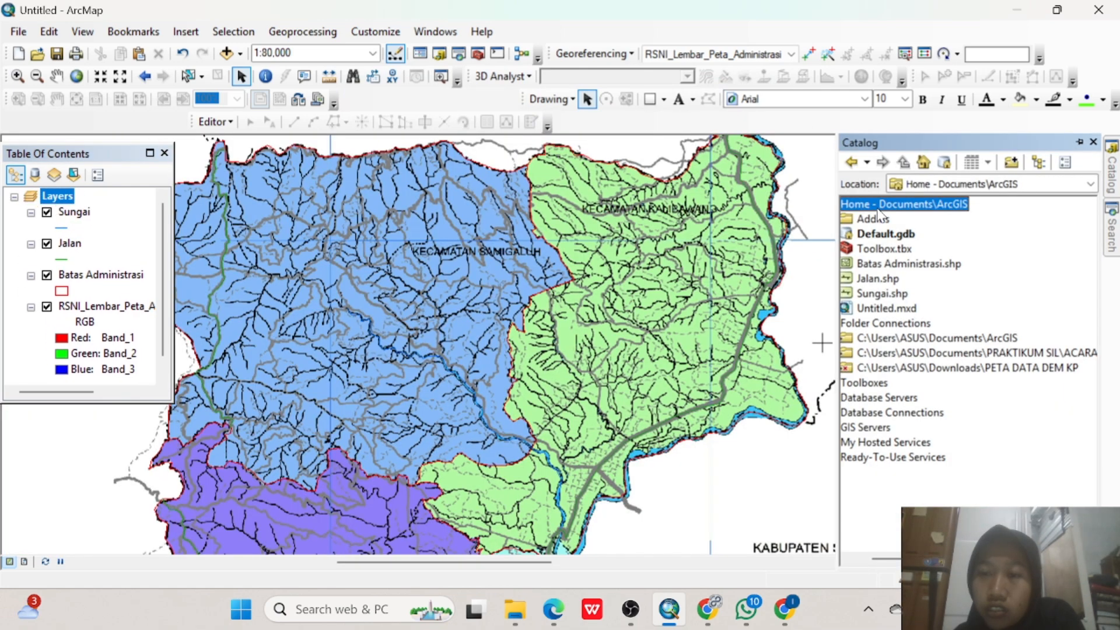
# Create a point shapefile named Titik in the Documents\ArcGIS home folder, using the WGS_1984_UTM_Zone_49S coordinate system.
pyautogui.rightClick(873, 204)
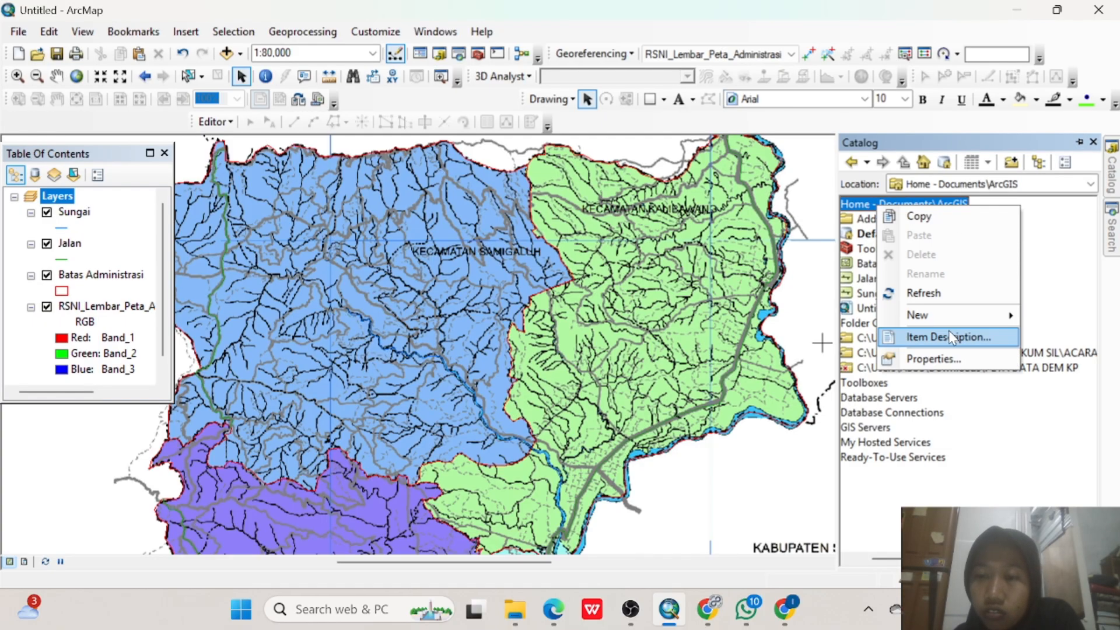
pyautogui.moveTo(946, 317)
pyautogui.click(736, 434)
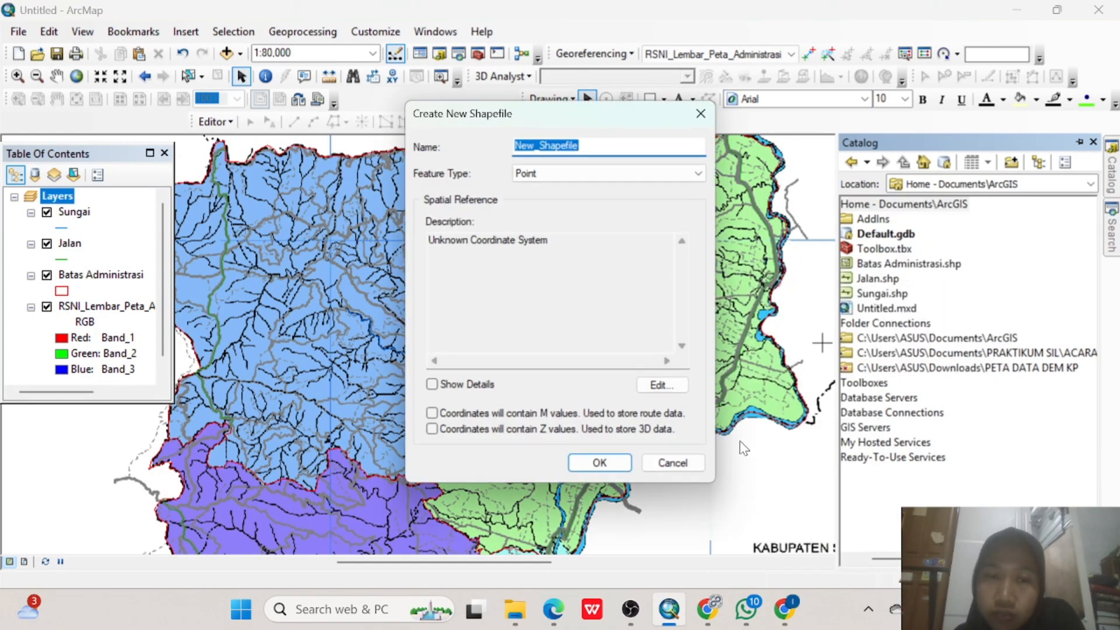
pyautogui.click(655, 382)
pyautogui.click(463, 167)
pyautogui.click(656, 520)
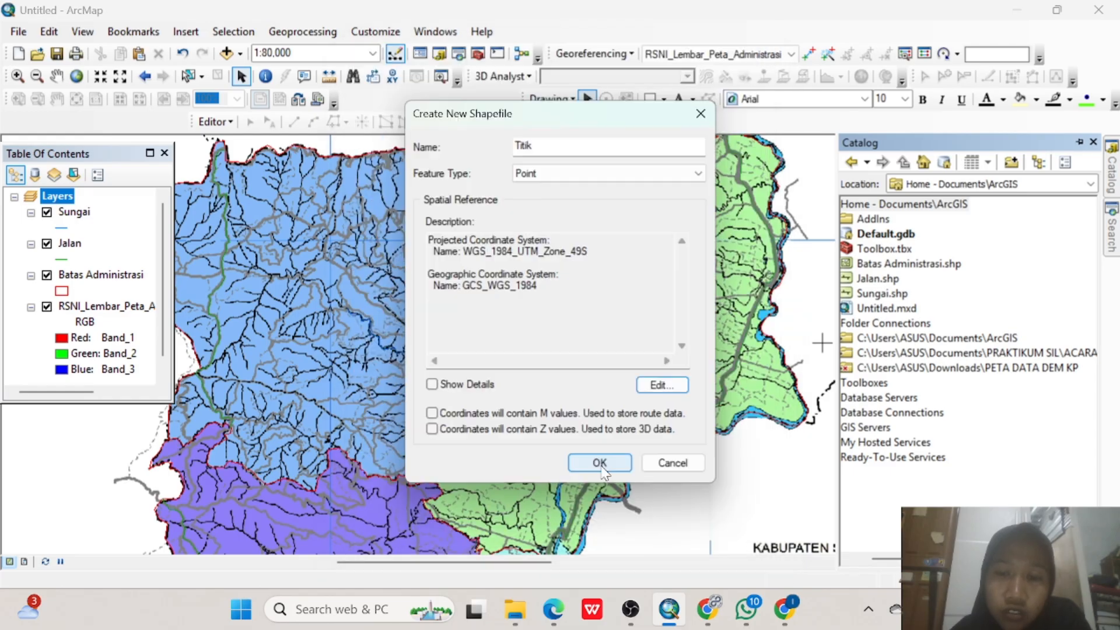
pyautogui.click(601, 462)
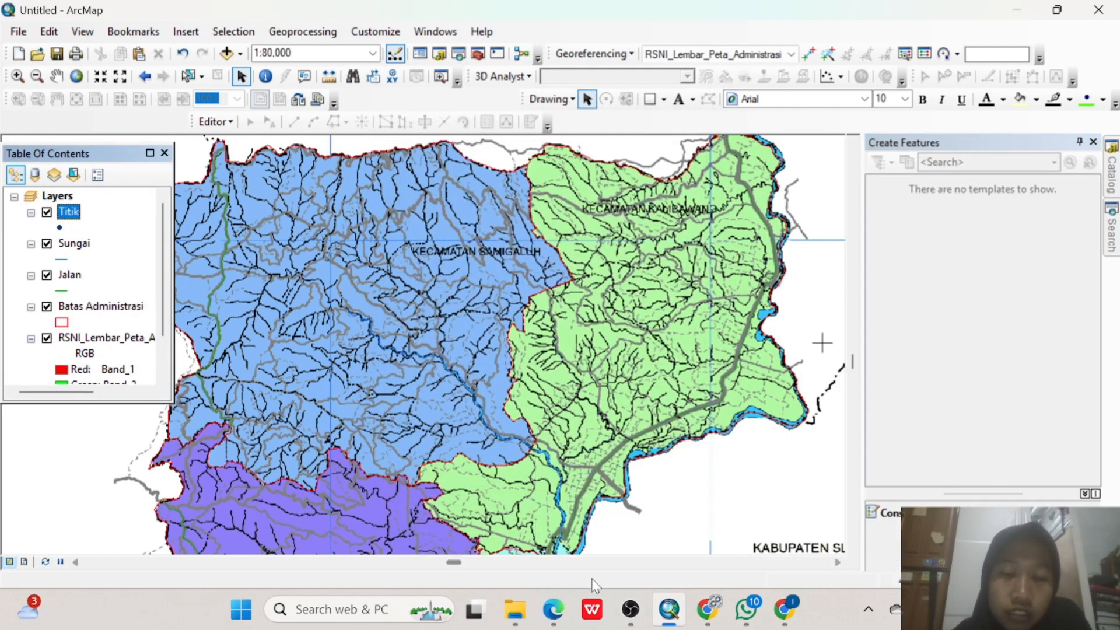
# Start editing the Titik layer and place one point at each of the Kecamatan Samigaluh, Kalibawang and Girimulyo labels.
pyautogui.rightClick(67, 211)
pyautogui.moveTo(169, 427)
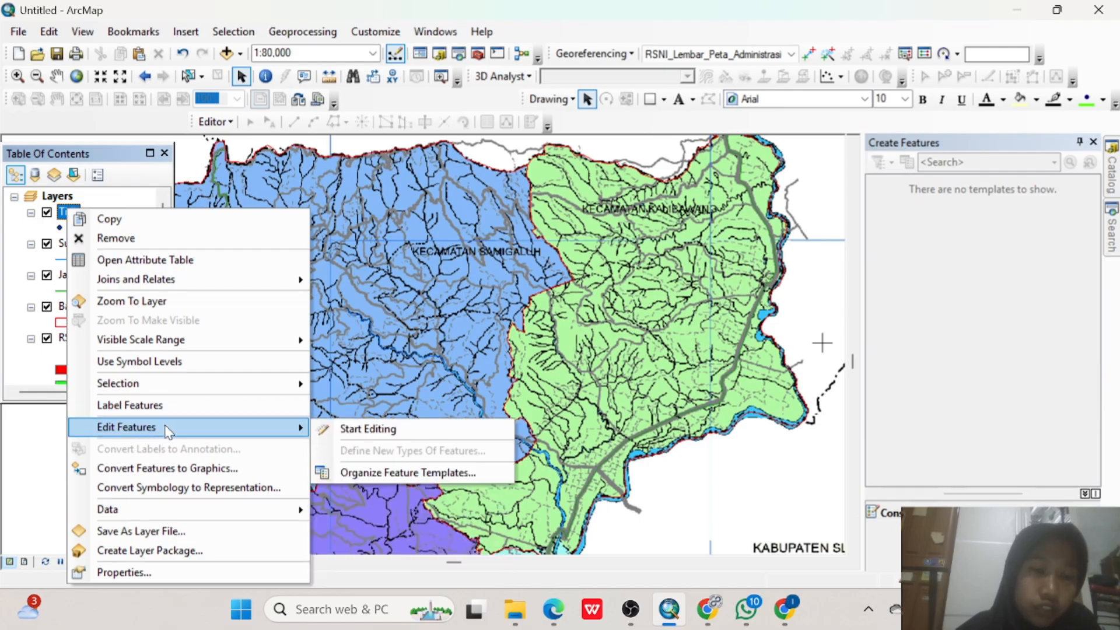
pyautogui.click(355, 433)
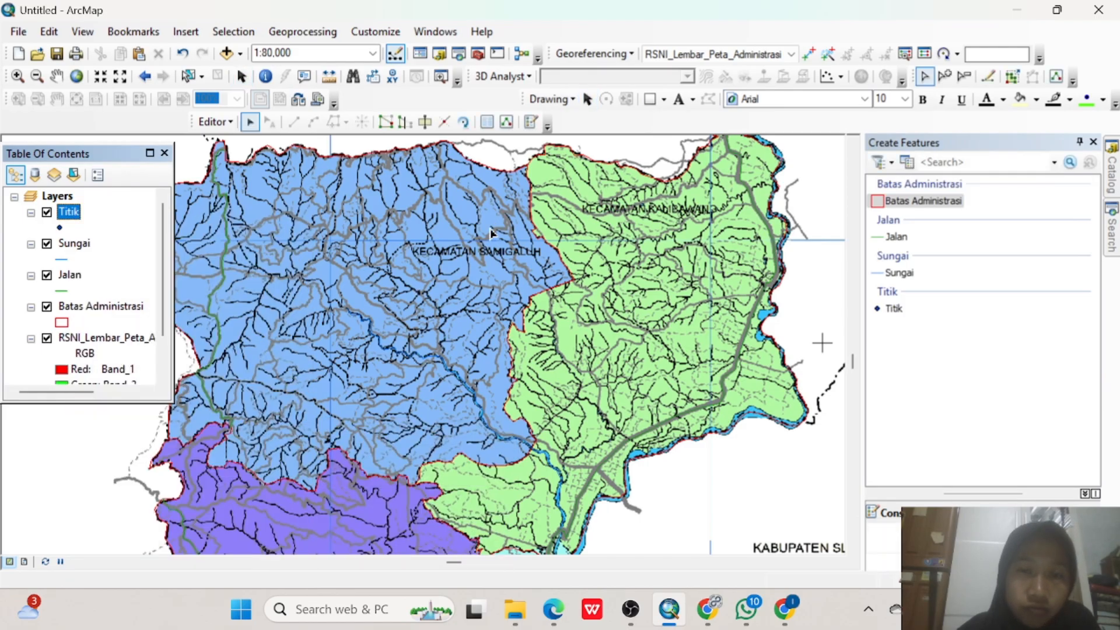
pyautogui.click(477, 241)
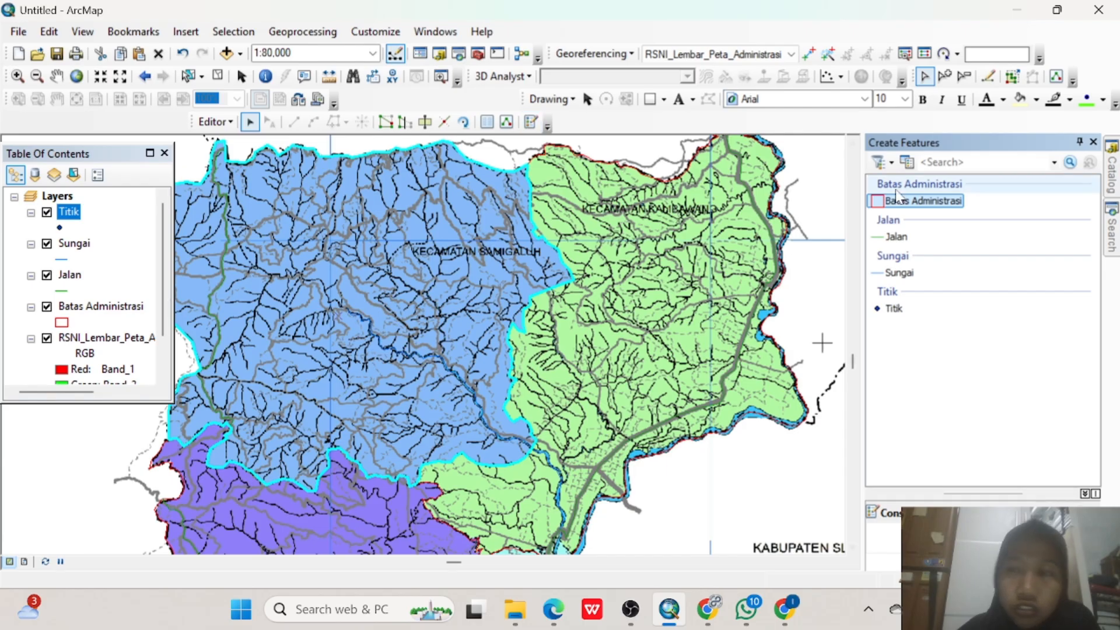
pyautogui.click(894, 308)
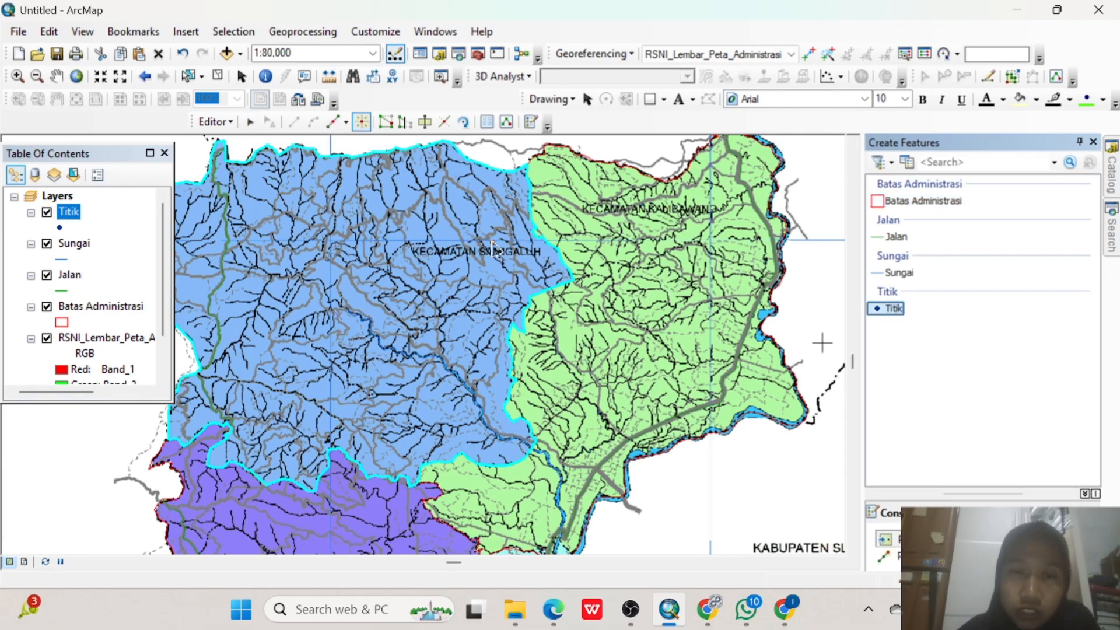
pyautogui.click(471, 240)
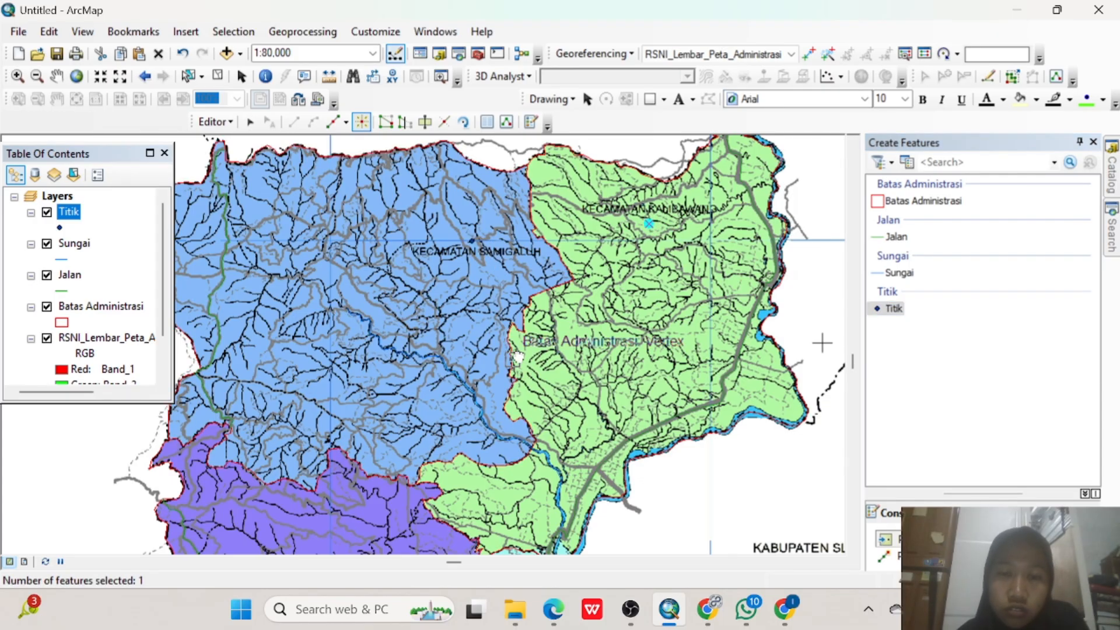
pyautogui.moveTo(513, 353); pyautogui.dragTo(632, 150)
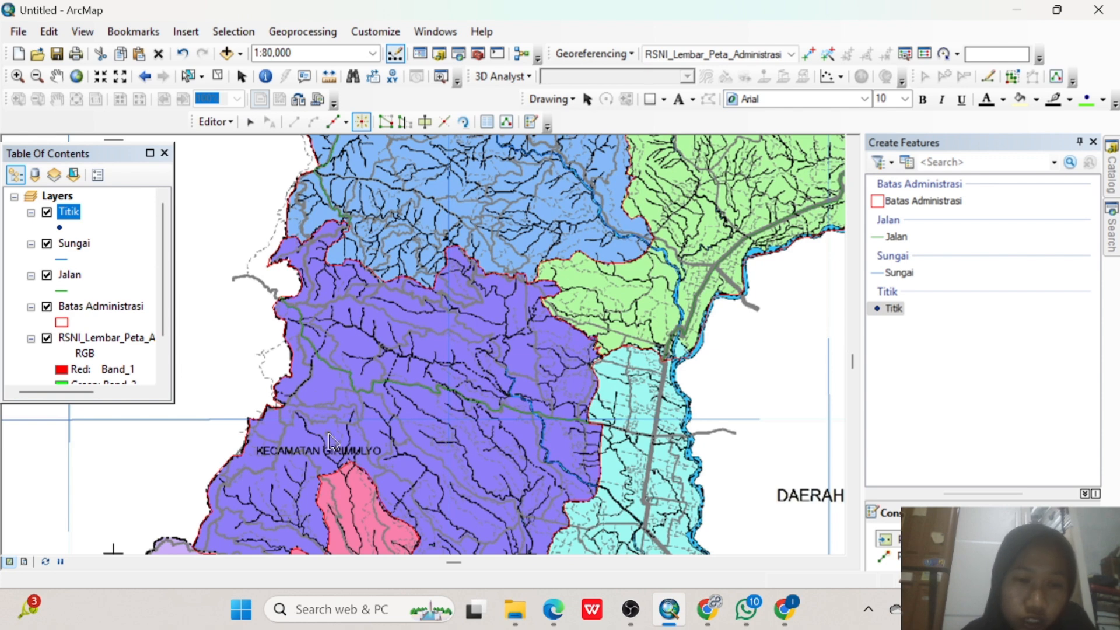
pyautogui.click(318, 443)
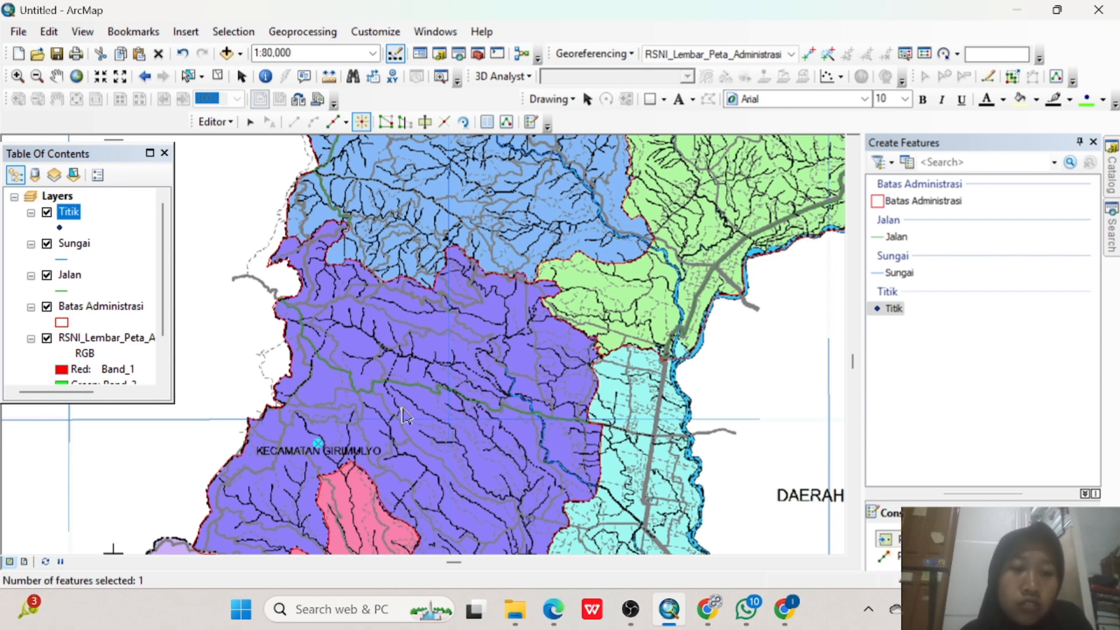
# End the edit session on the Titik layer and save the placed points.
pyautogui.click(215, 121)
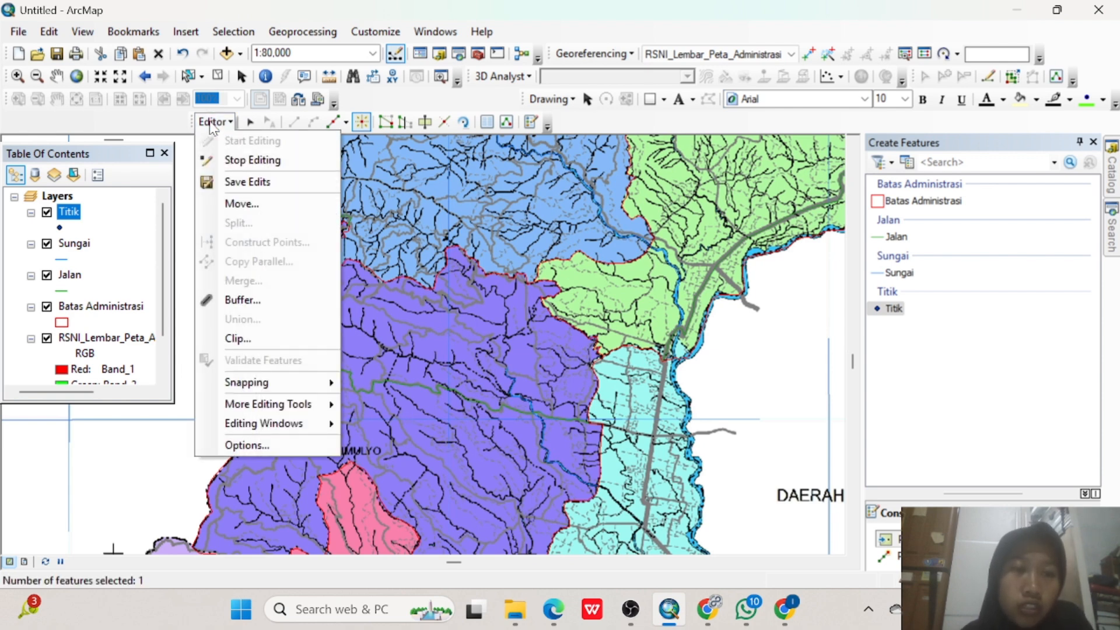
pyautogui.click(246, 160)
pyautogui.click(502, 360)
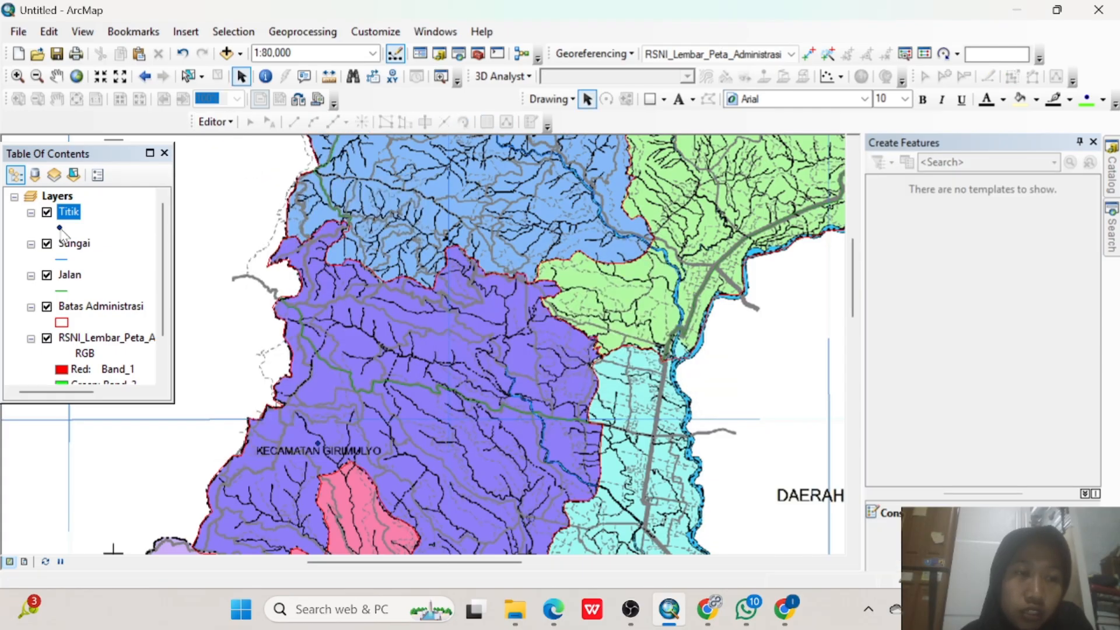
# Change the Titik point symbol color to yellow.
pyautogui.click(60, 228)
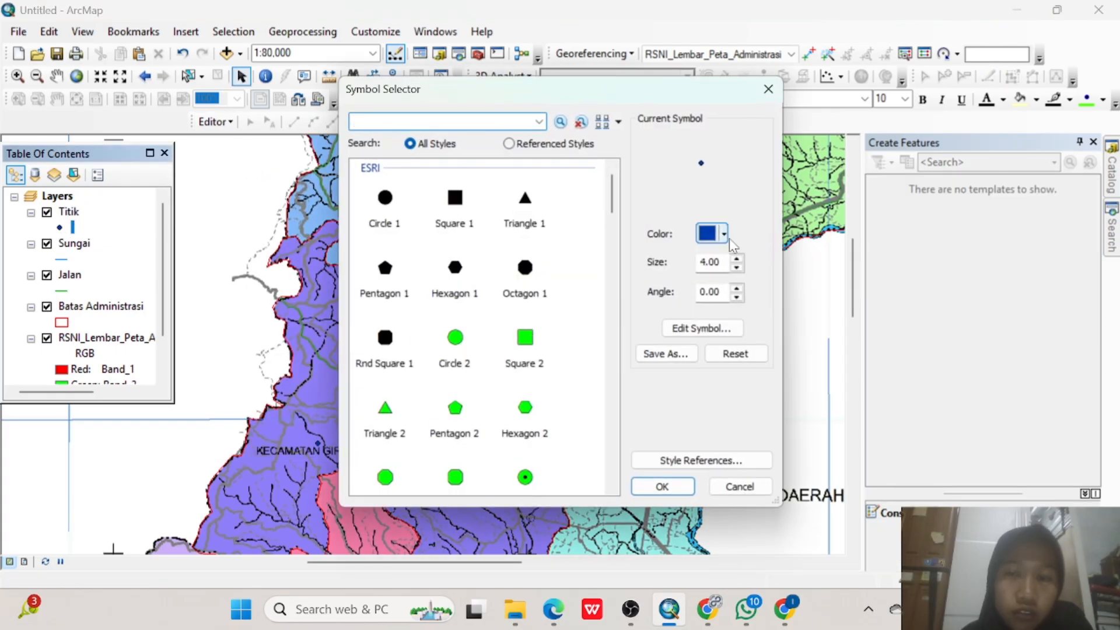
pyautogui.click(723, 234)
pyautogui.click(738, 303)
pyautogui.click(677, 488)
# Hide the scanned RSNI_Lembar_Peta_Administrasi raster, leaving only the digitized layers displayed.
pyautogui.scroll(3, 528, 411)
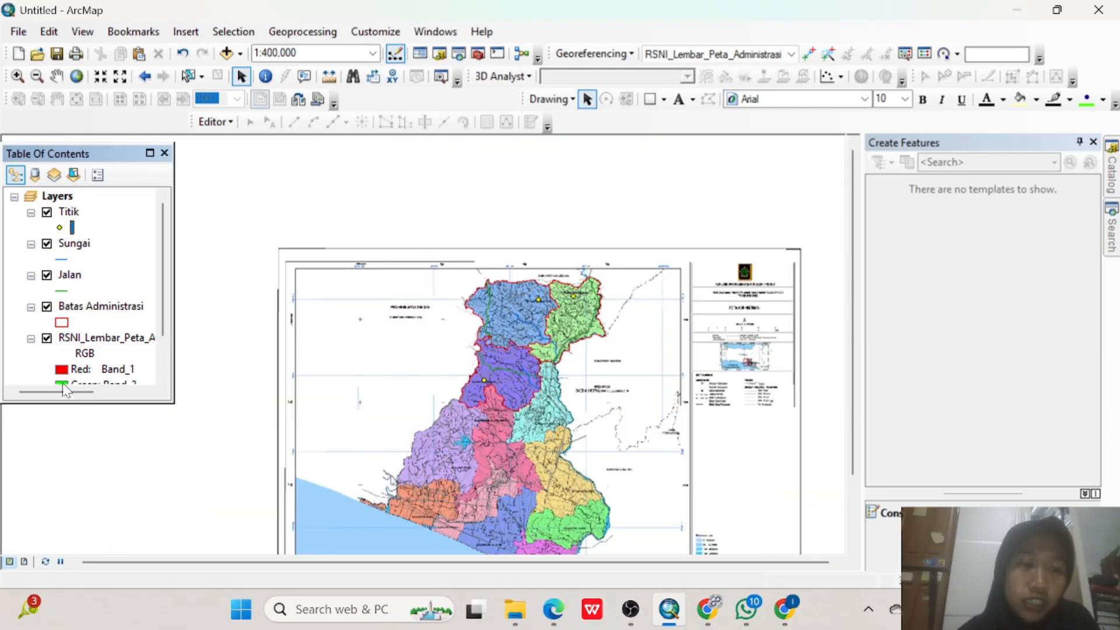
pyautogui.click(47, 339)
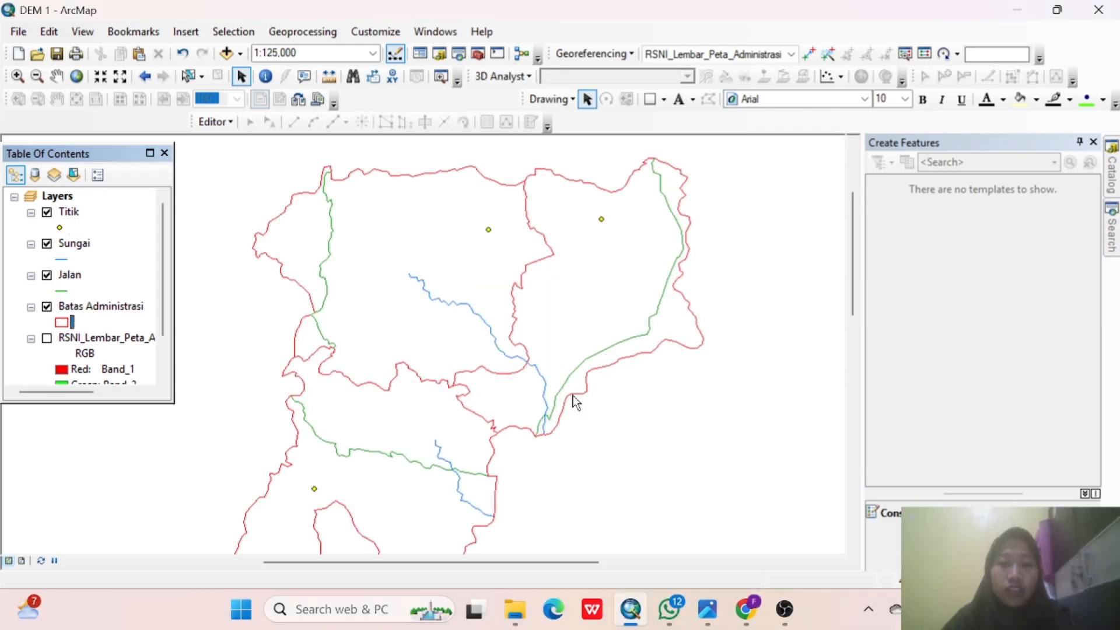
pyautogui.scroll(1, 572, 397)
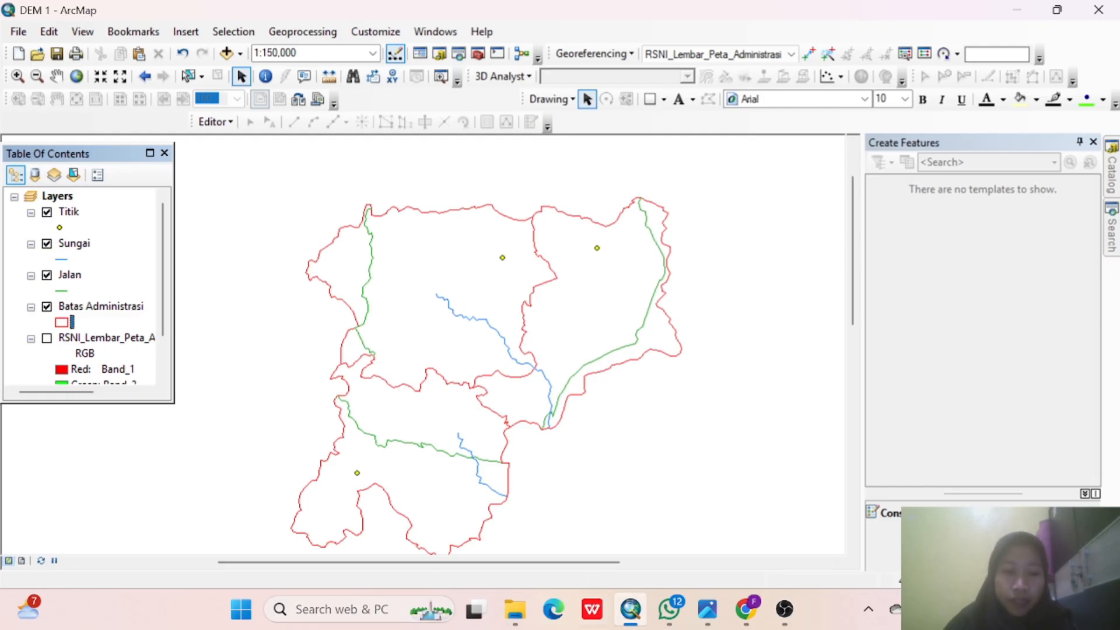
# Switch to Global Mapper and load all the .hgt elevation files from the Jawa folder inside the D E M data folder.
pyautogui.click(373, 609)
pyautogui.click(408, 147)
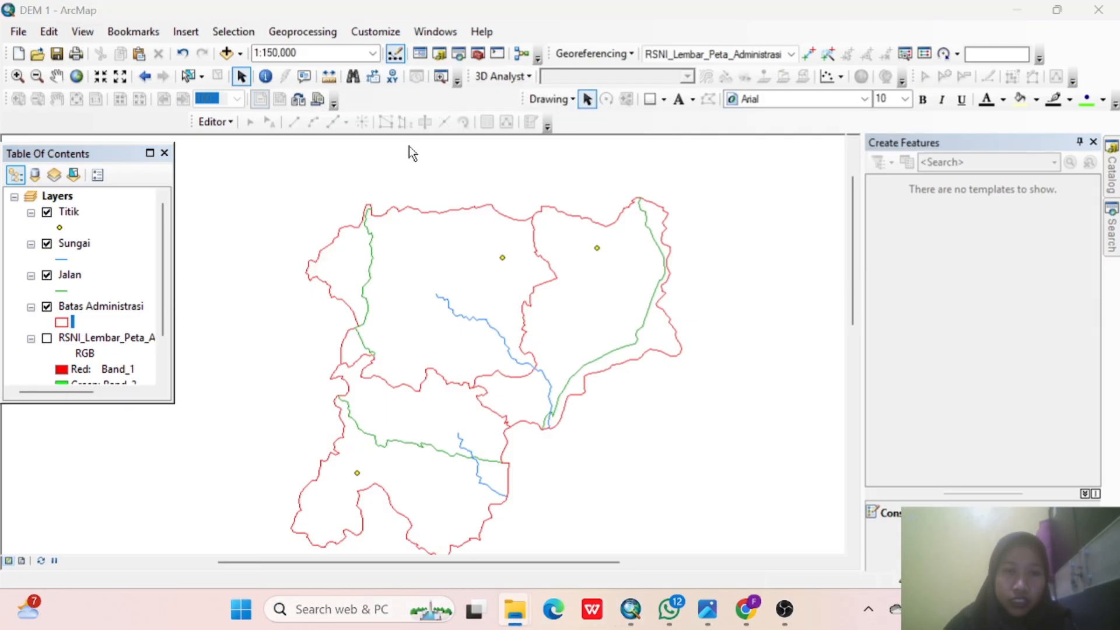
pyautogui.click(581, 248)
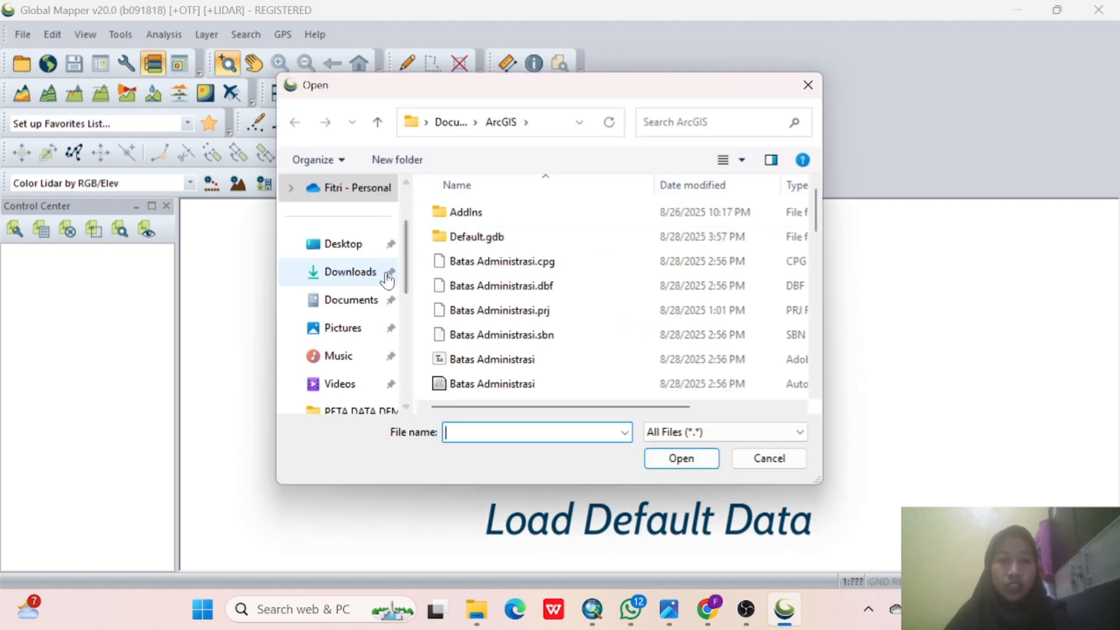
pyautogui.click(357, 274)
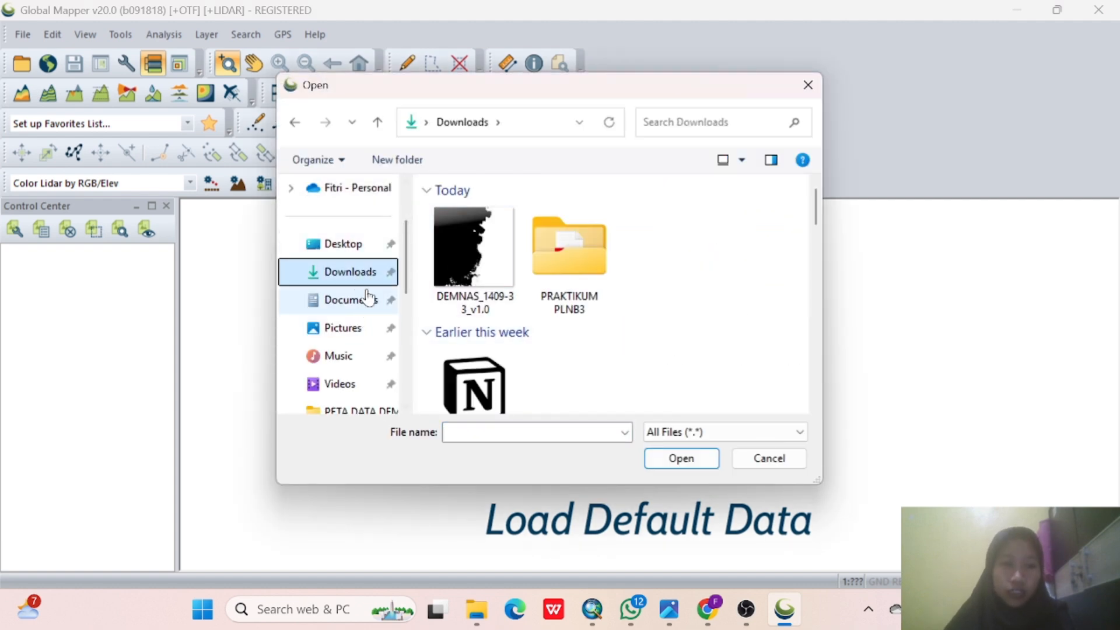
pyautogui.click(361, 299)
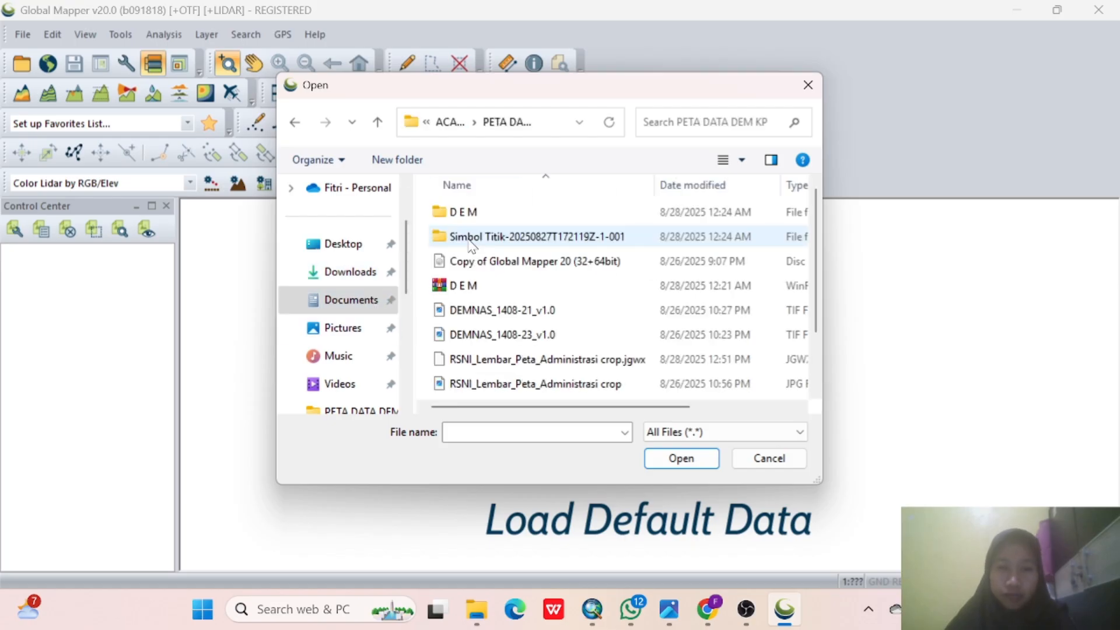
pyautogui.doubleClick(500, 213)
pyautogui.doubleClick(503, 216)
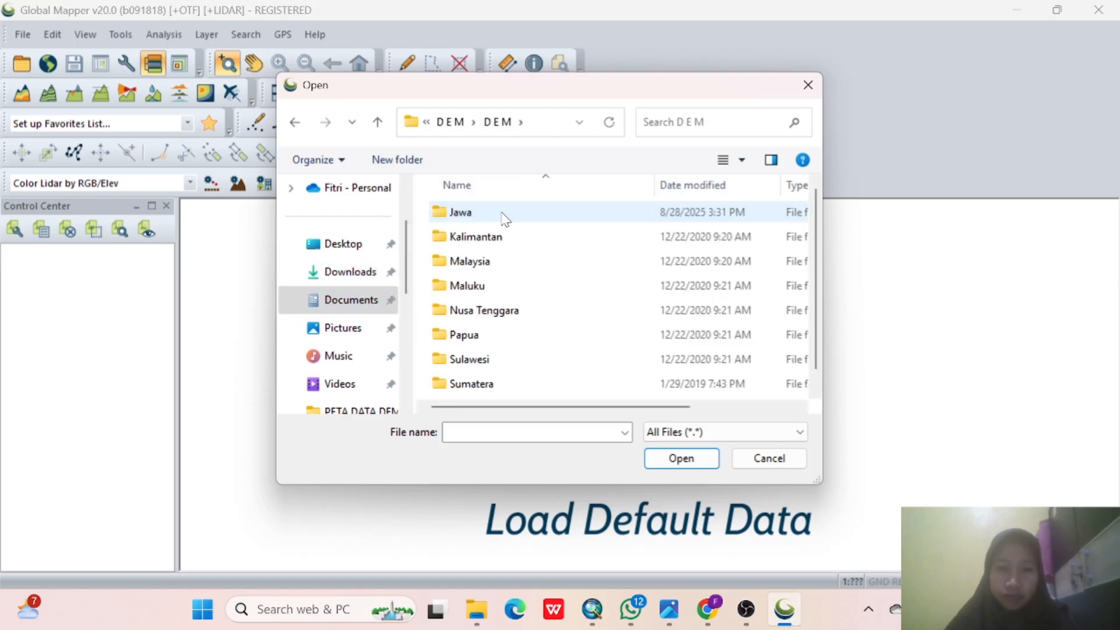
pyautogui.doubleClick(503, 216)
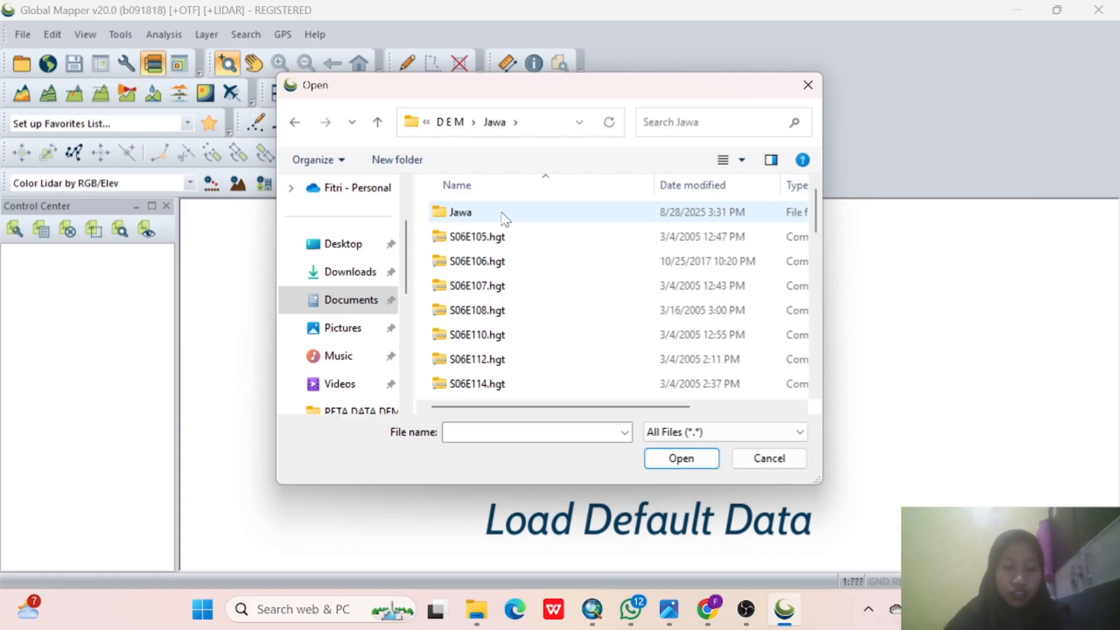
pyautogui.hotkey('ctrl', 'a')
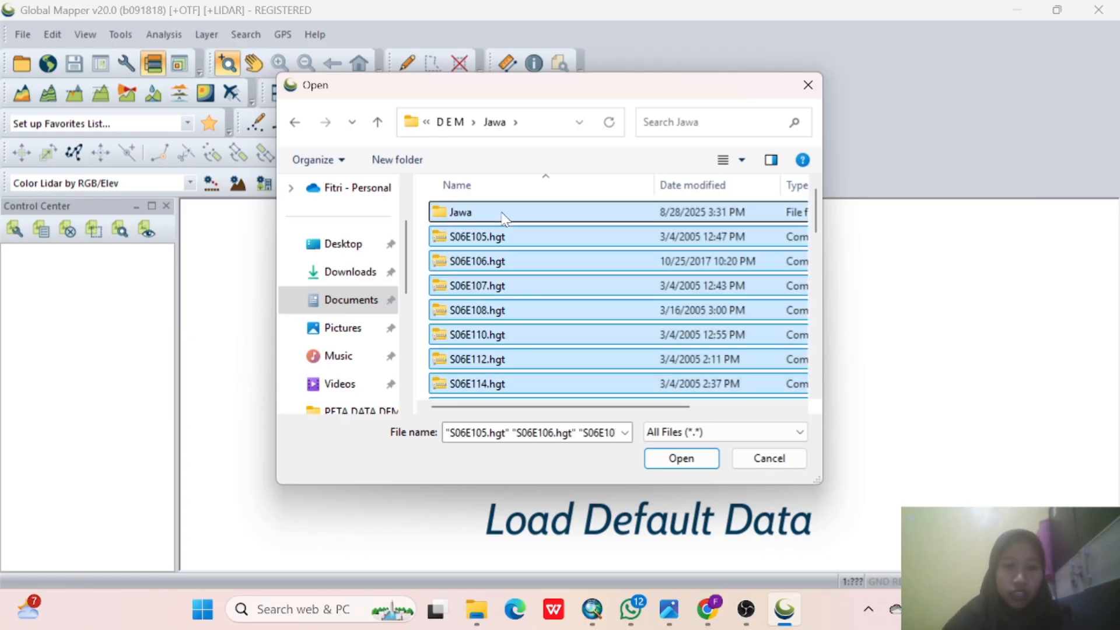
pyautogui.click(702, 456)
pyautogui.click(491, 402)
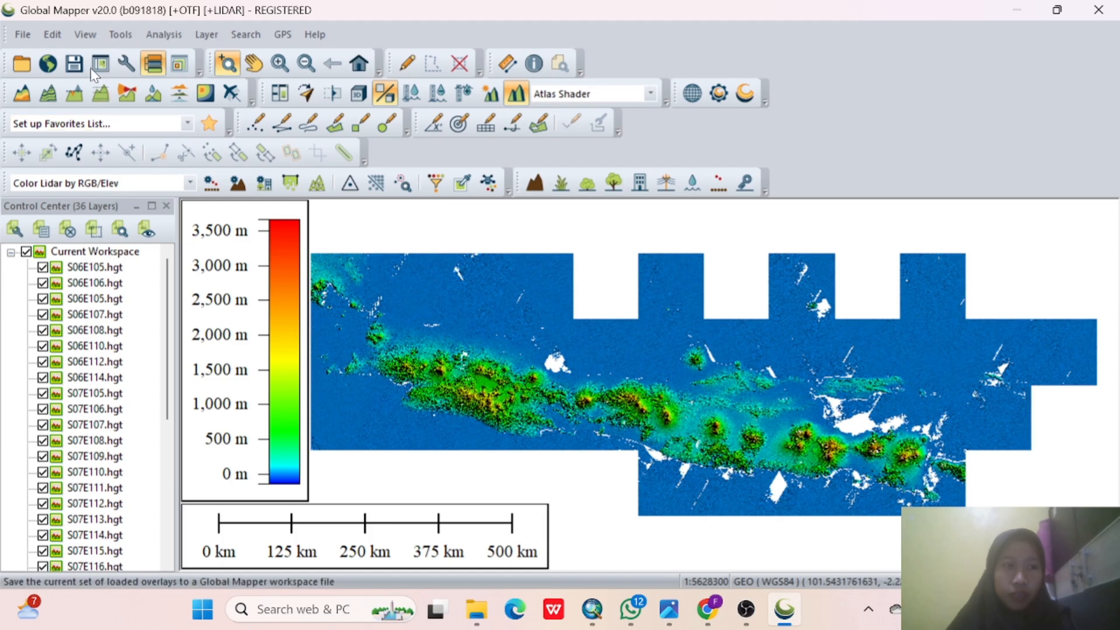
# Load the Batas Administrasi shapefile from Documents\ArcGIS and fit the map display to that layer's extent.
pyautogui.click(27, 40)
pyautogui.click(30, 41)
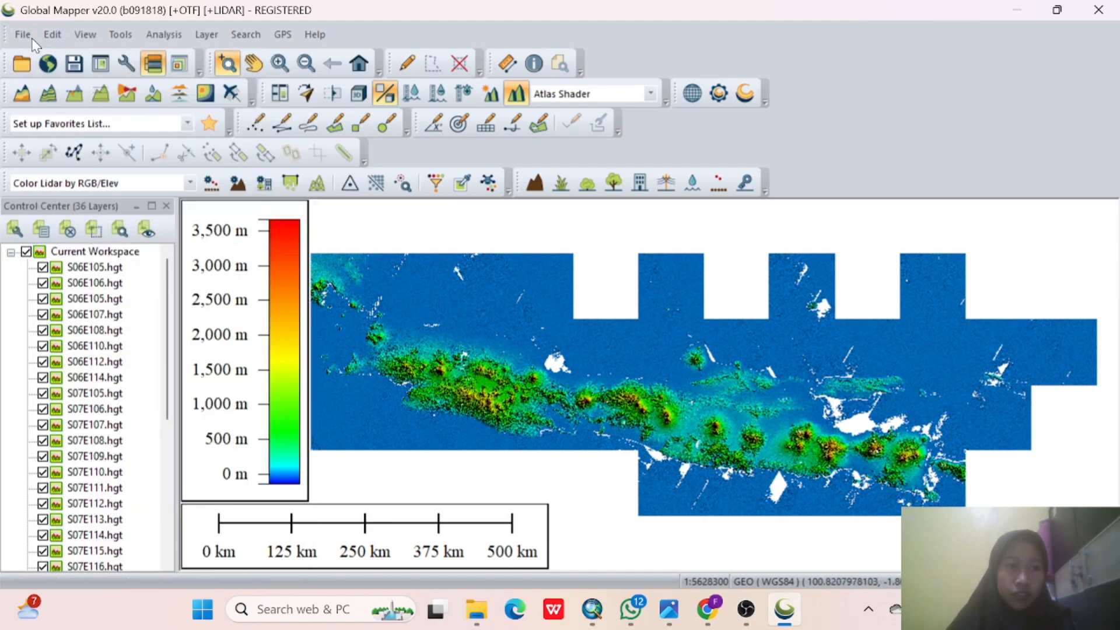
pyautogui.click(30, 41)
pyautogui.click(47, 63)
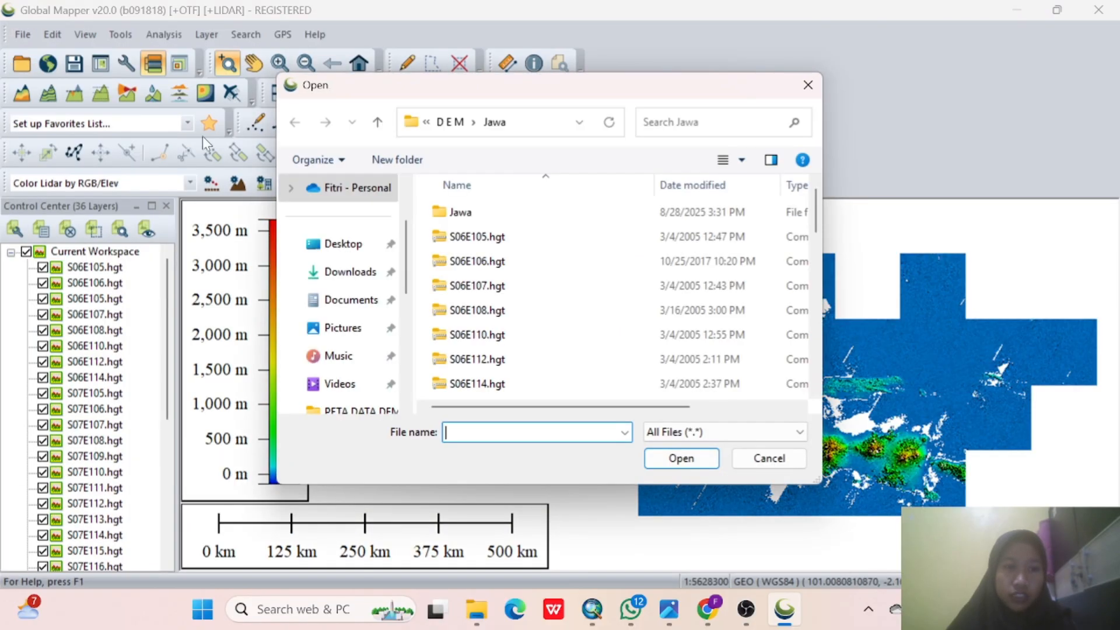
pyautogui.click(346, 300)
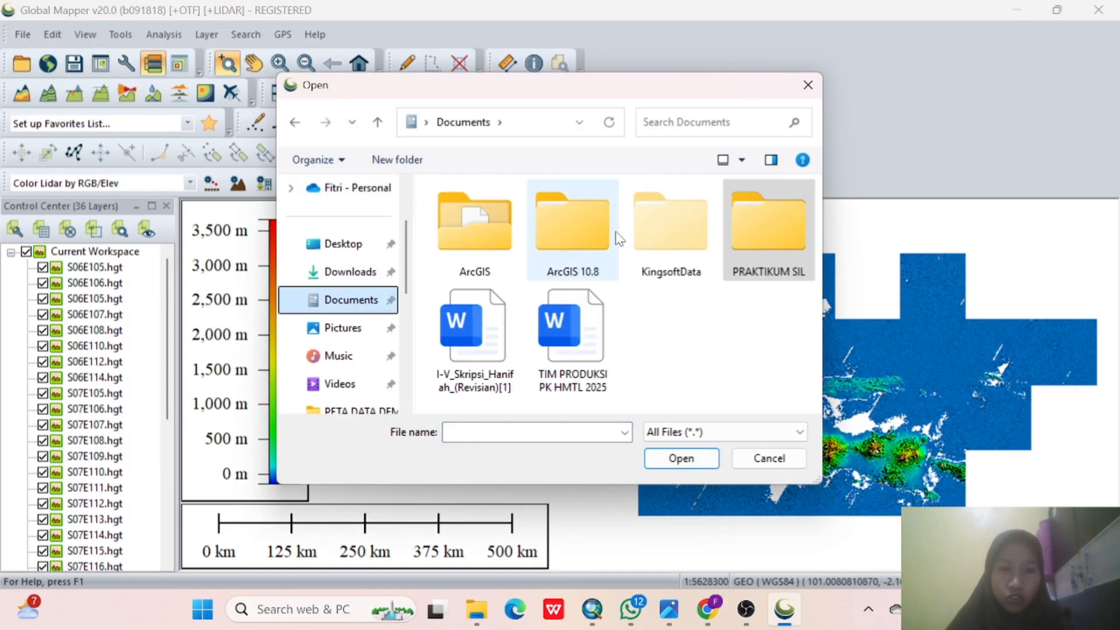
pyautogui.doubleClick(445, 251)
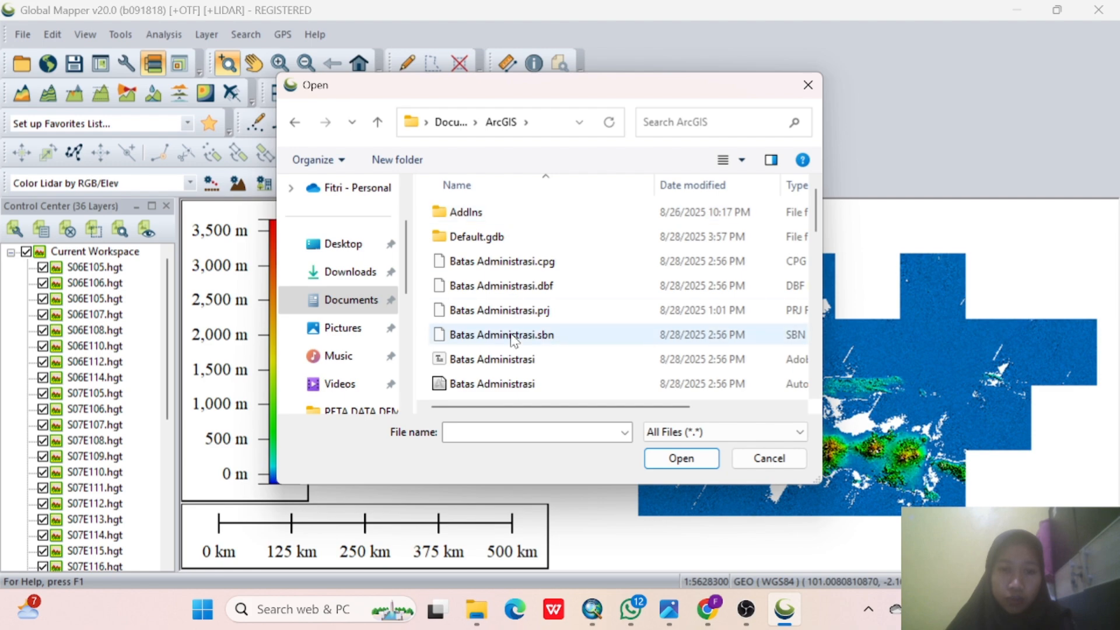
pyautogui.click(493, 383)
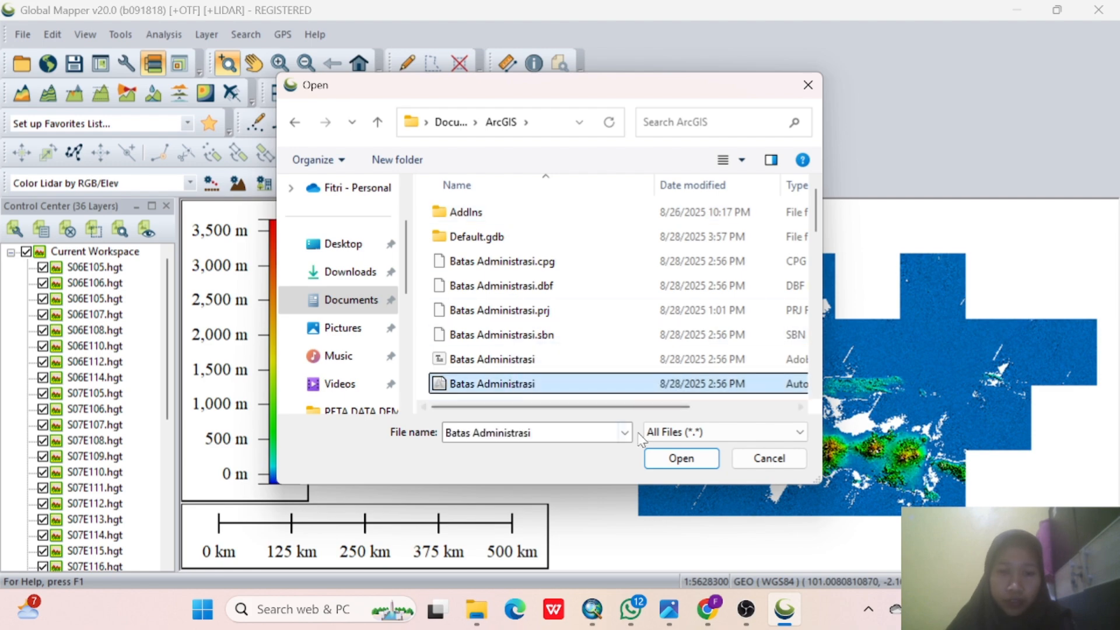
pyautogui.click(672, 464)
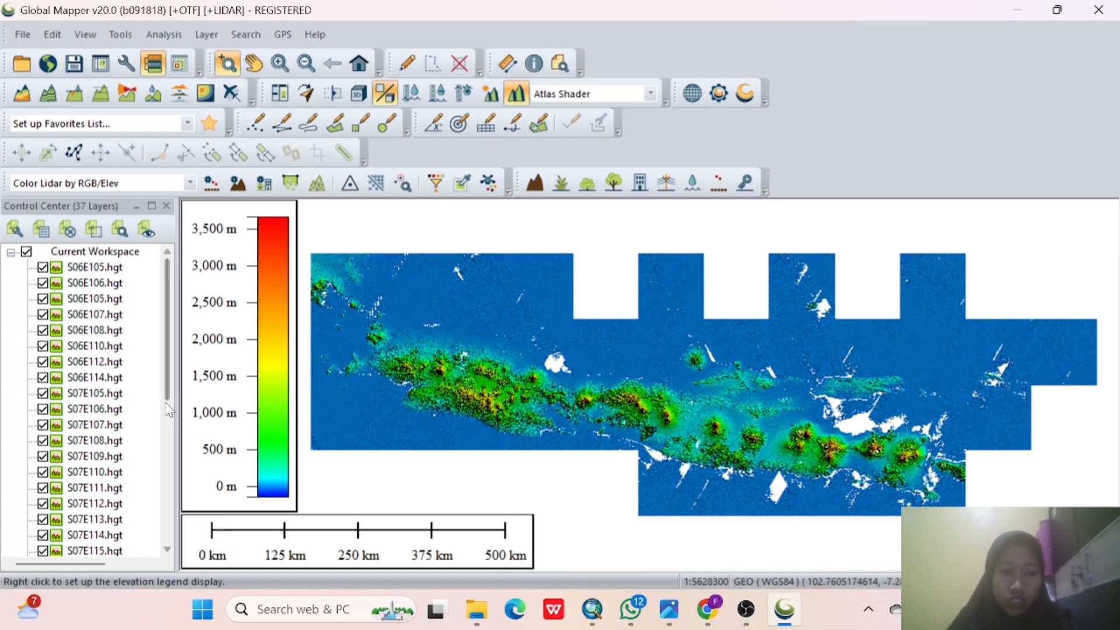
pyautogui.scroll(-6, 143, 466)
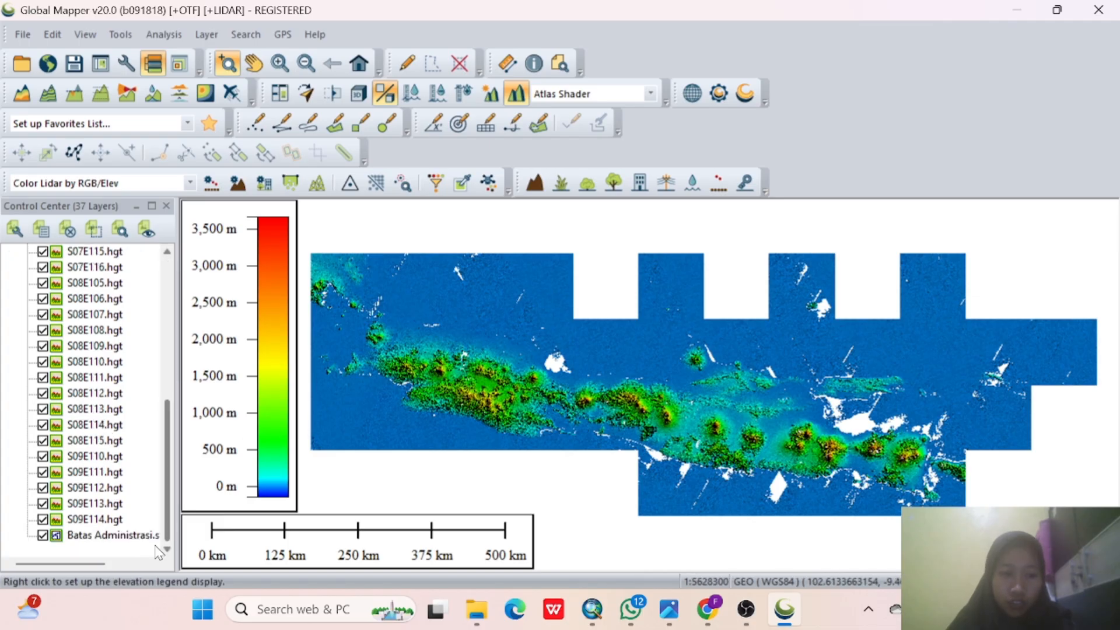
pyautogui.rightClick(119, 546)
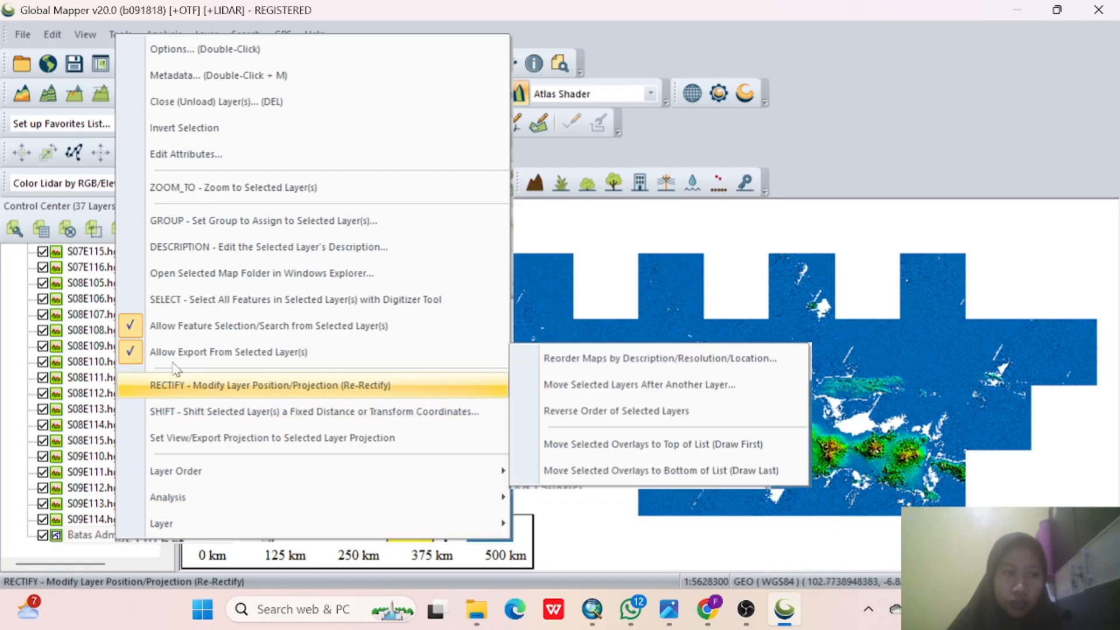
pyautogui.click(229, 187)
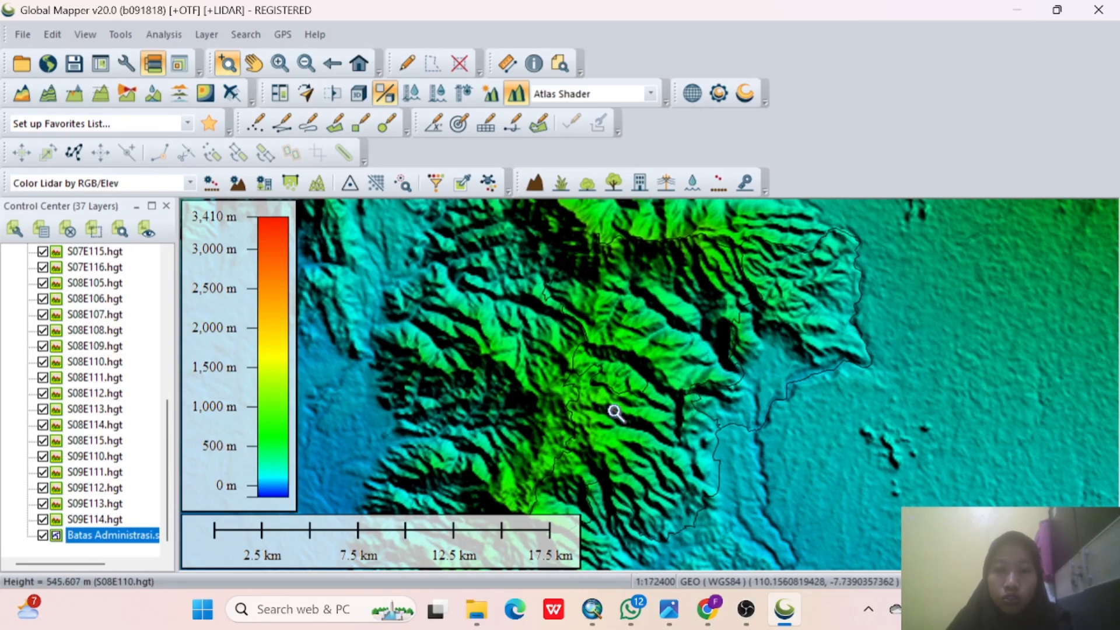
# Generate contours at a 40 m interval within a drawn box around the district boundaries, about 110.098 to 110.278 longitude and -7.631 to -7.802 latitude.
pyautogui.click(51, 96)
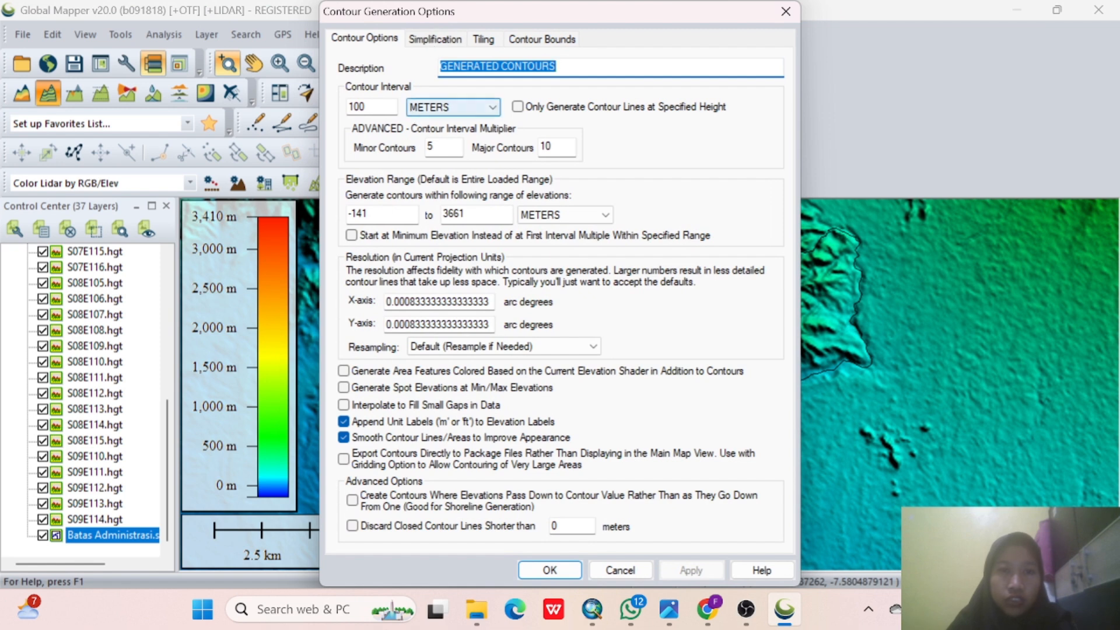
pyautogui.click(365, 107)
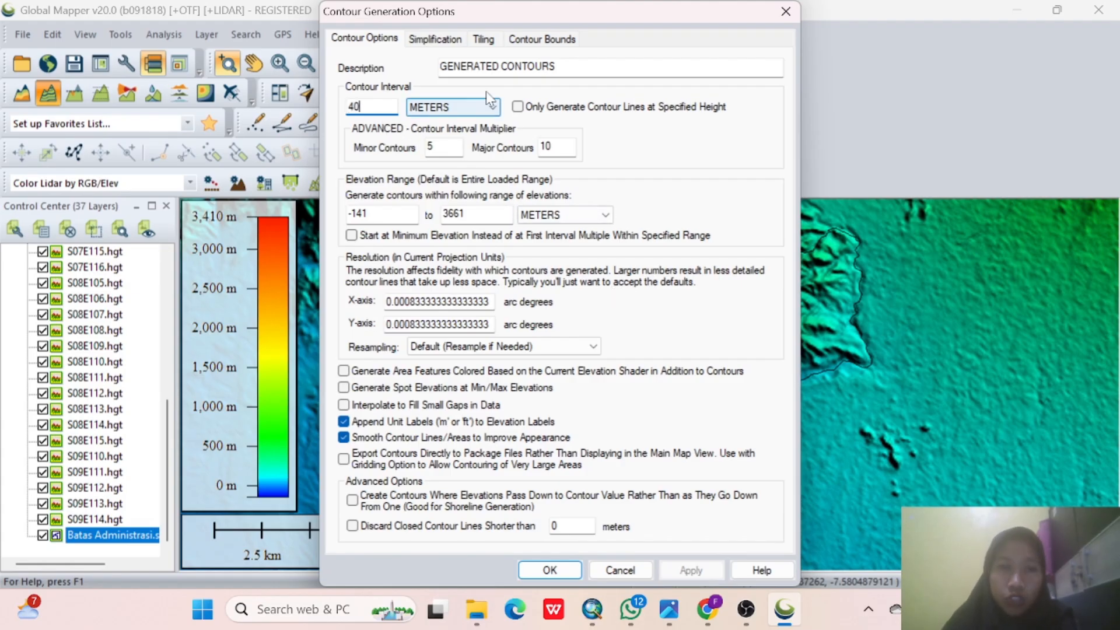
pyautogui.click(542, 39)
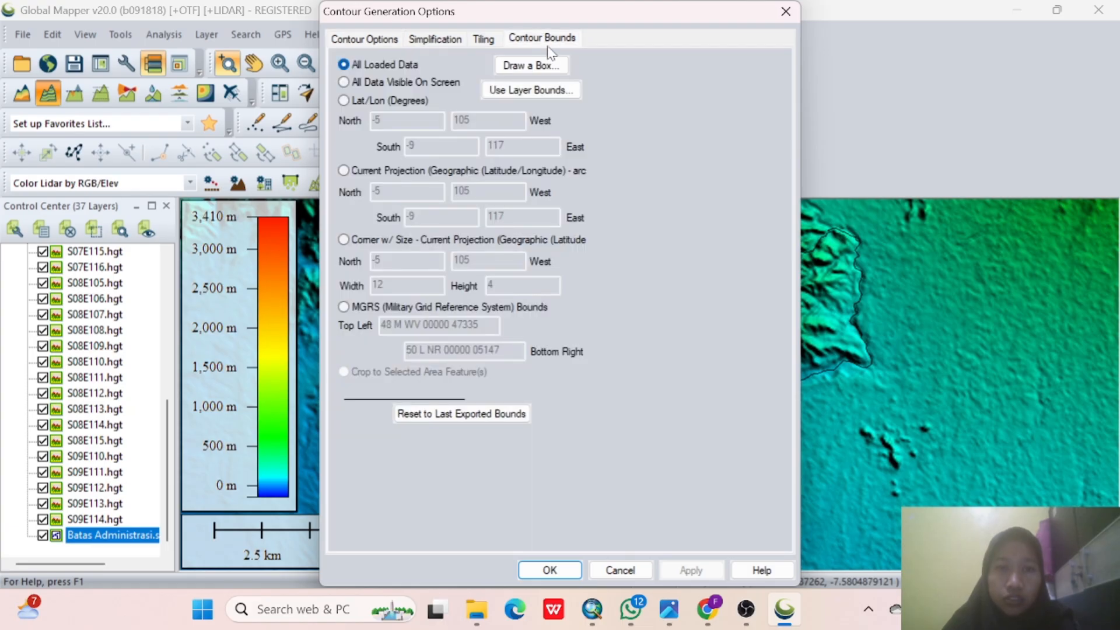
pyautogui.click(548, 66)
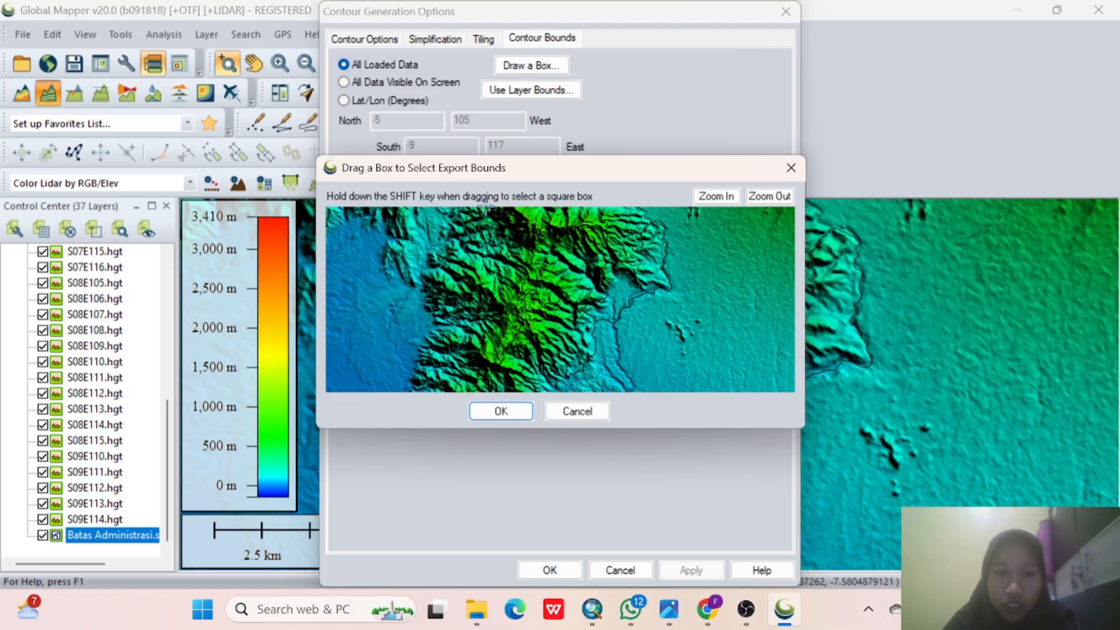
pyautogui.moveTo(486, 208); pyautogui.dragTo(678, 389)
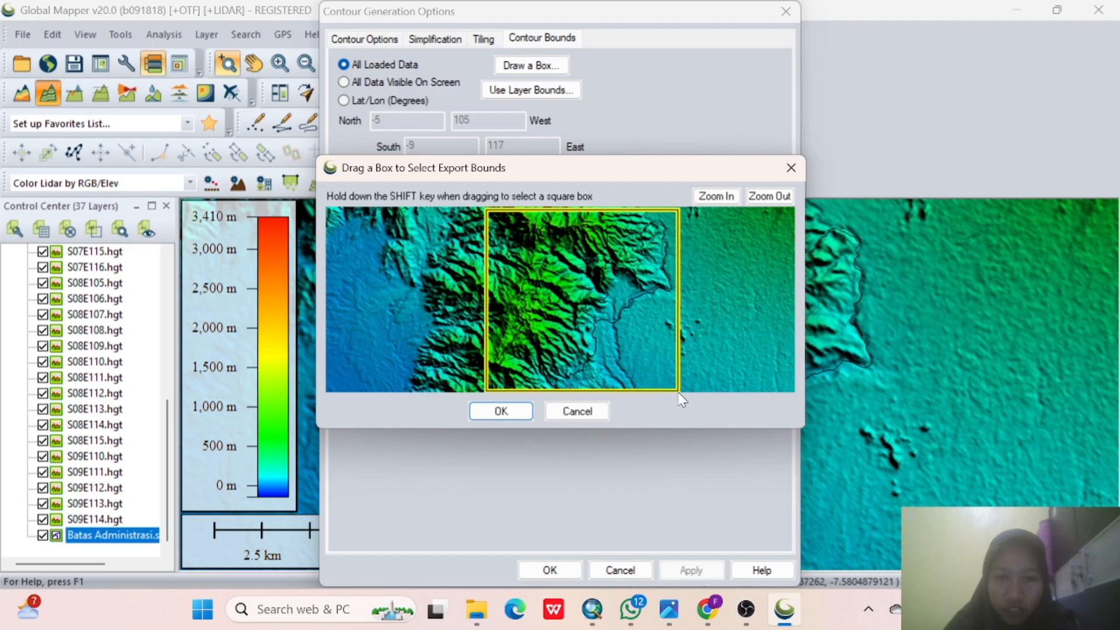
pyautogui.click(504, 412)
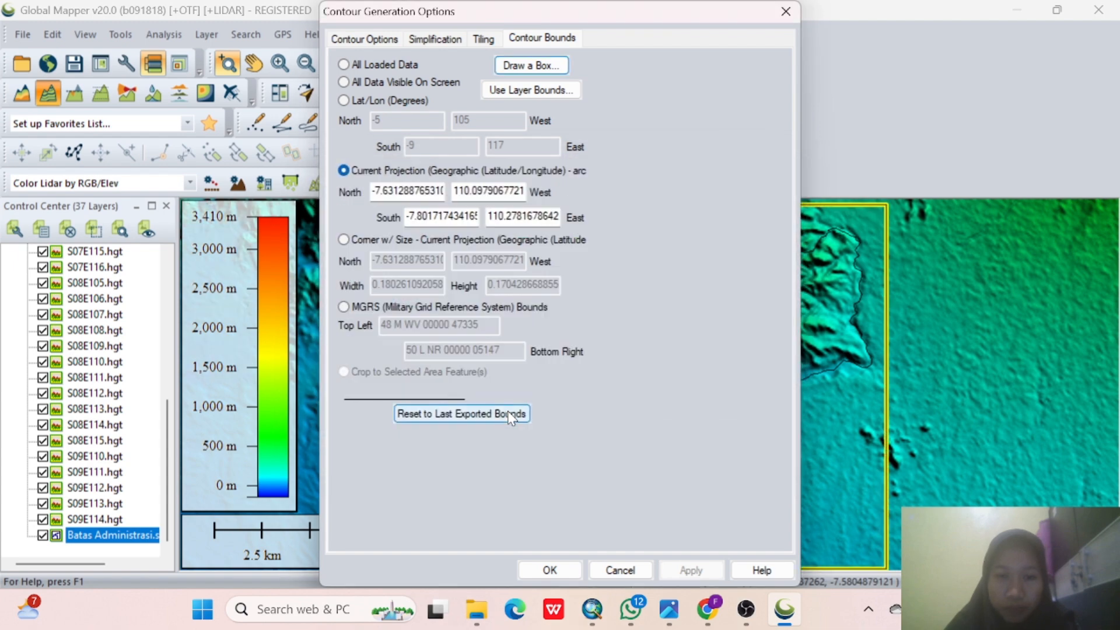
pyautogui.click(561, 569)
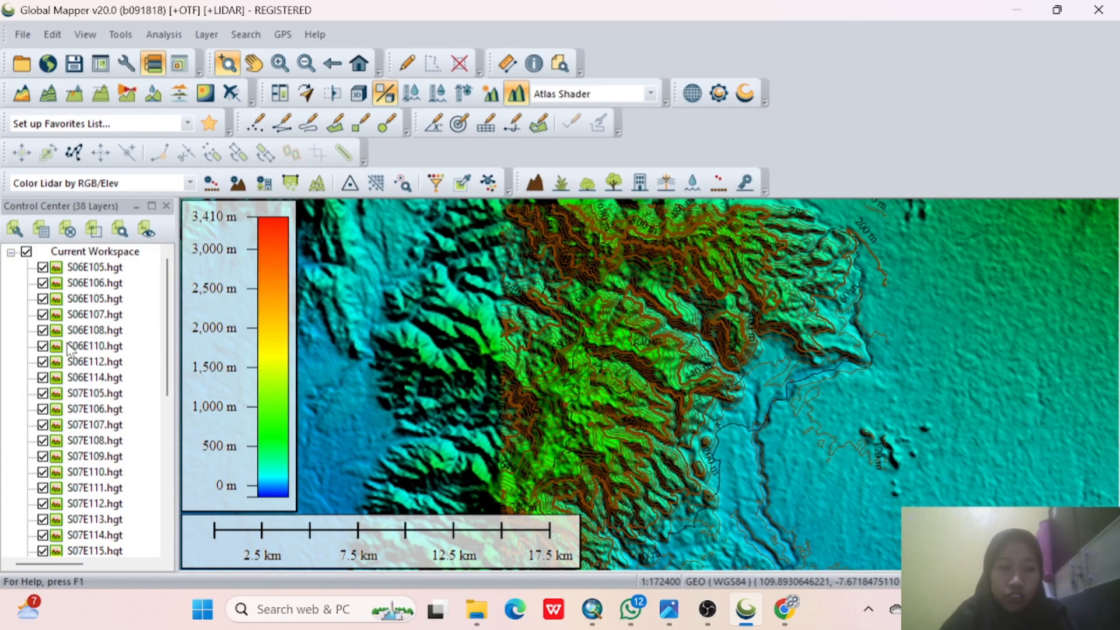
# Start exporting only the GENERATED CONTOURS layer to a new file in Shapefile format.
pyautogui.scroll(-7, 99, 544)
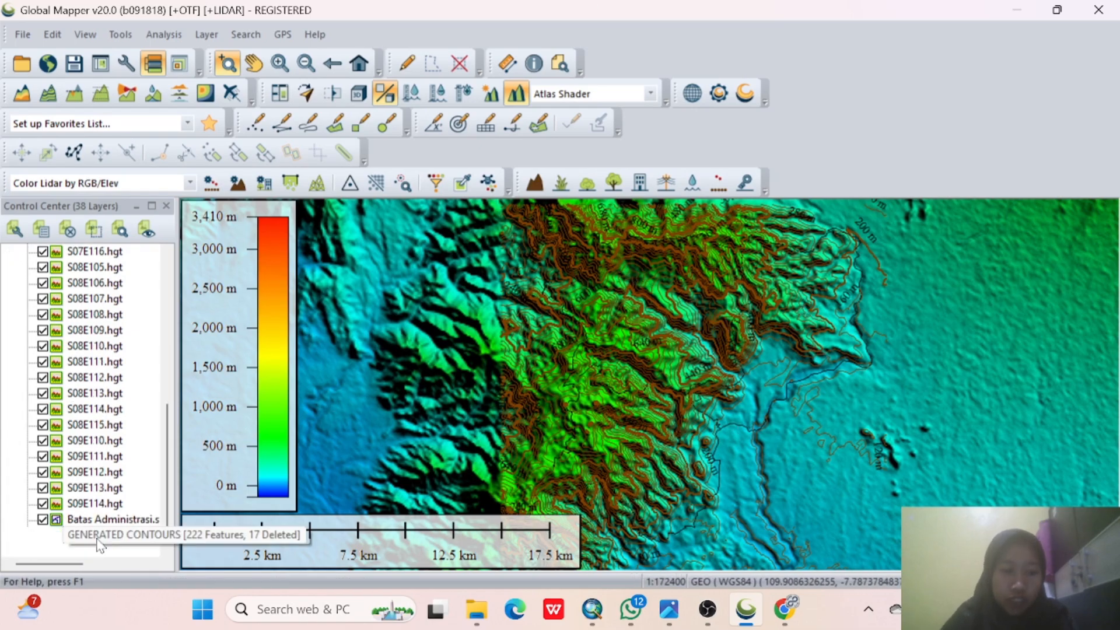
pyautogui.rightClick(99, 541)
pyautogui.moveTo(173, 523)
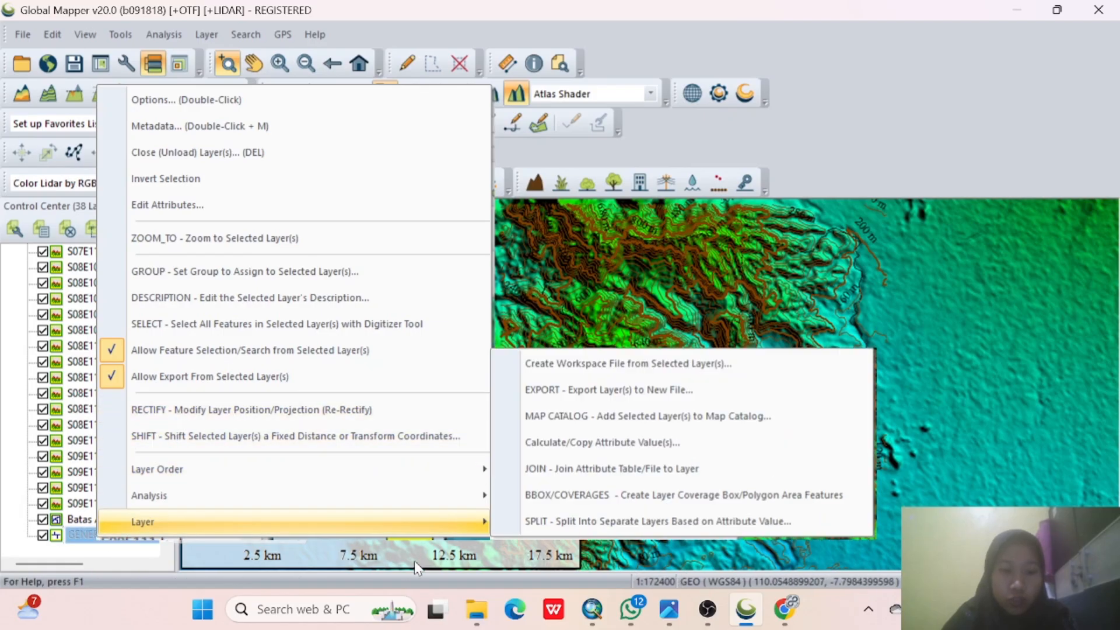
pyautogui.click(576, 402)
pyautogui.scroll(-8, 562, 327)
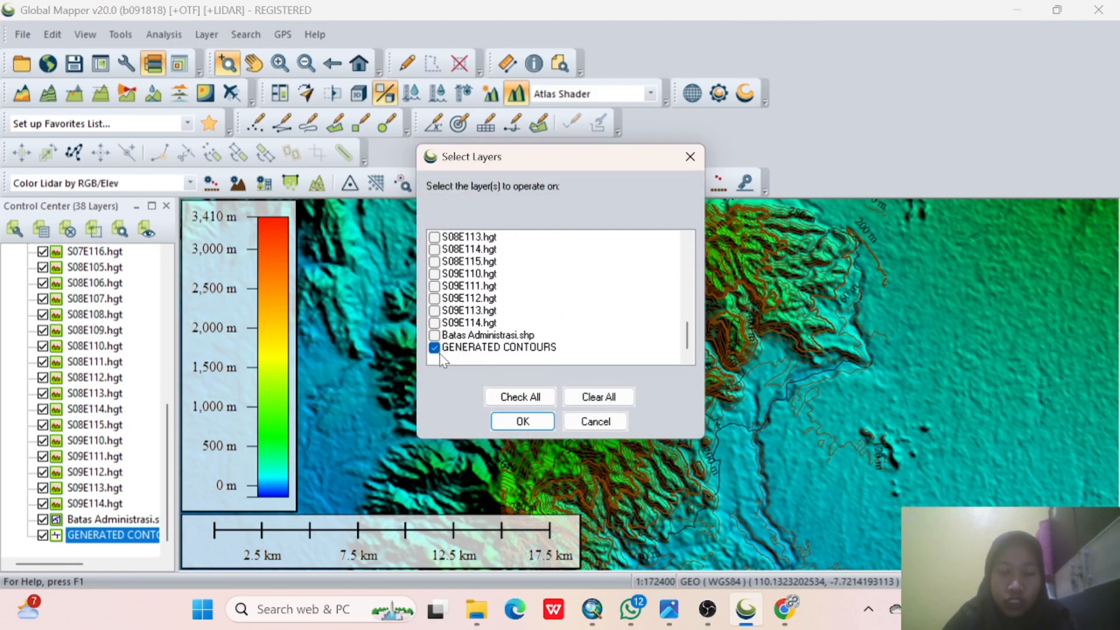
pyautogui.click(521, 425)
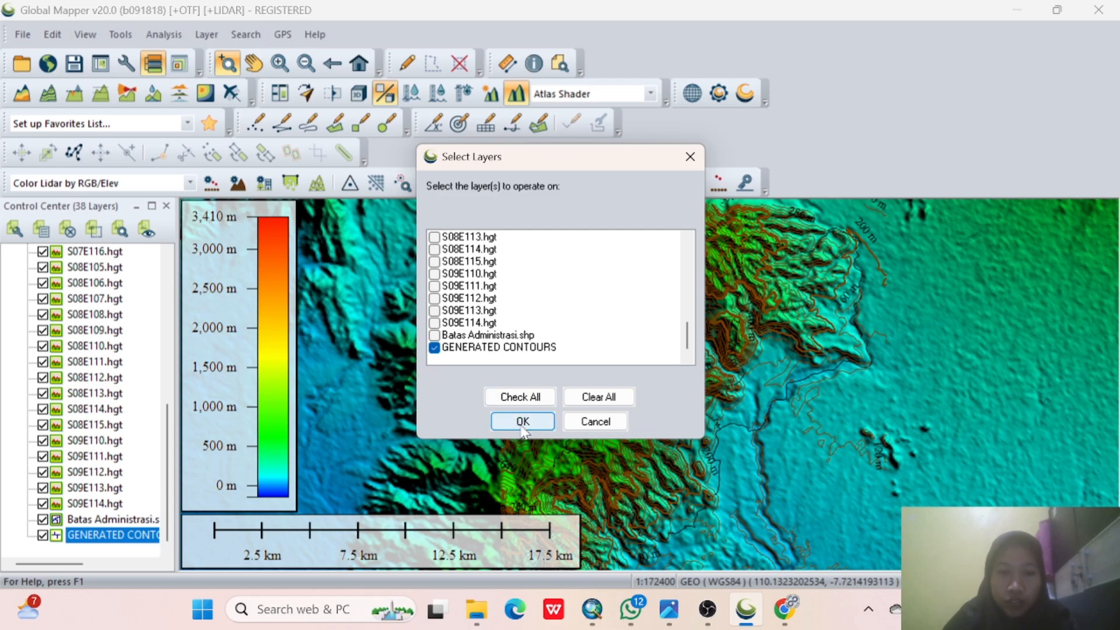
pyautogui.click(520, 325)
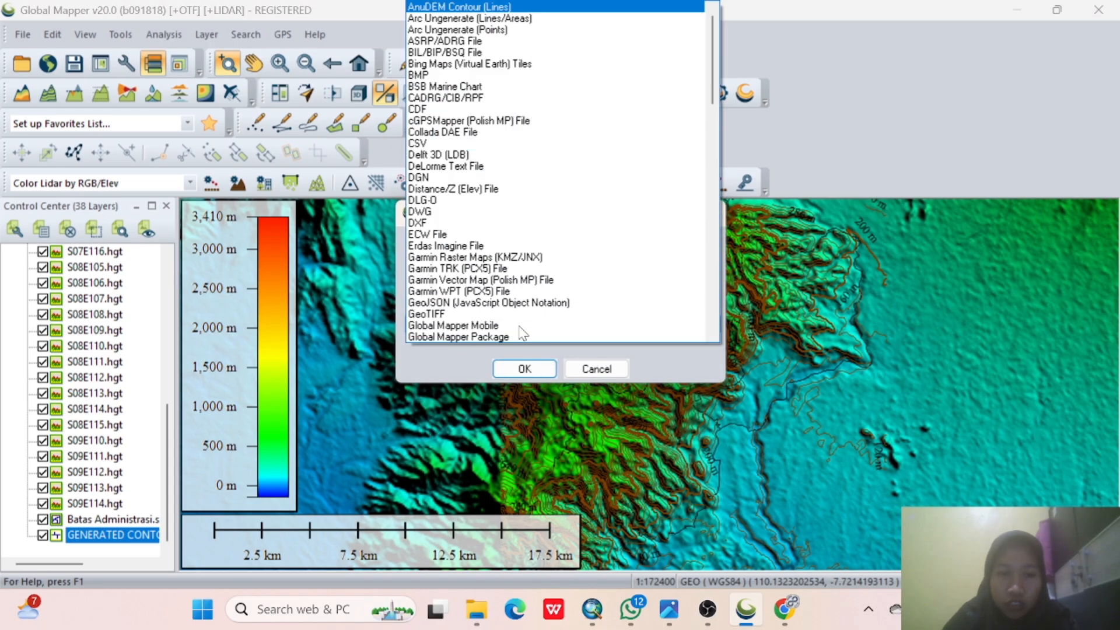
pyautogui.scroll(-10, 523, 287)
pyautogui.scroll(-10, 524, 292)
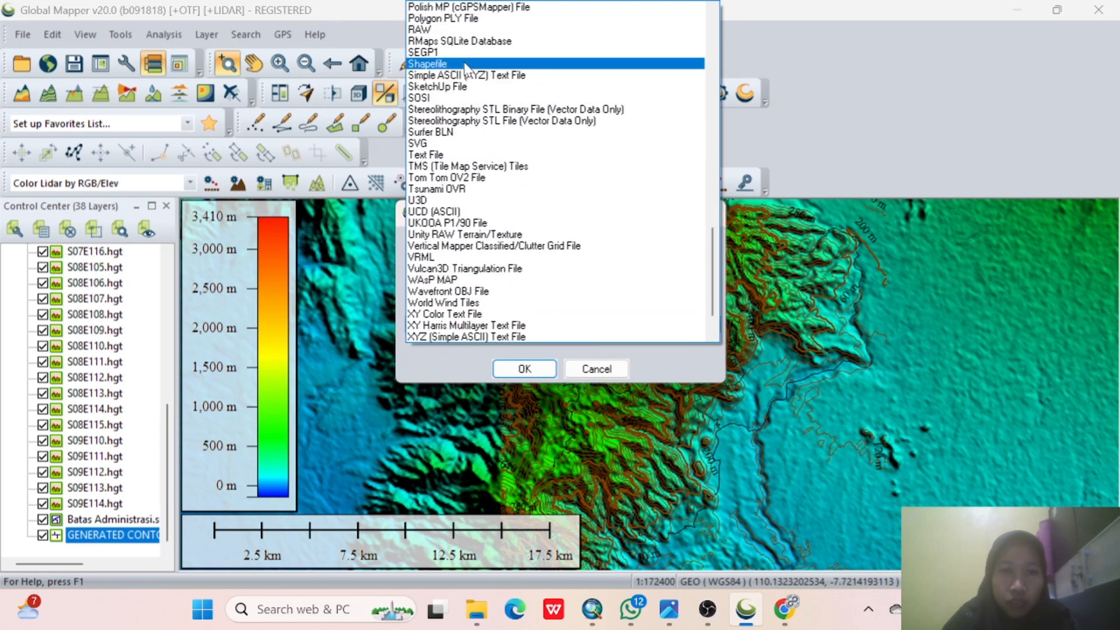
pyautogui.click(443, 63)
pyautogui.click(529, 374)
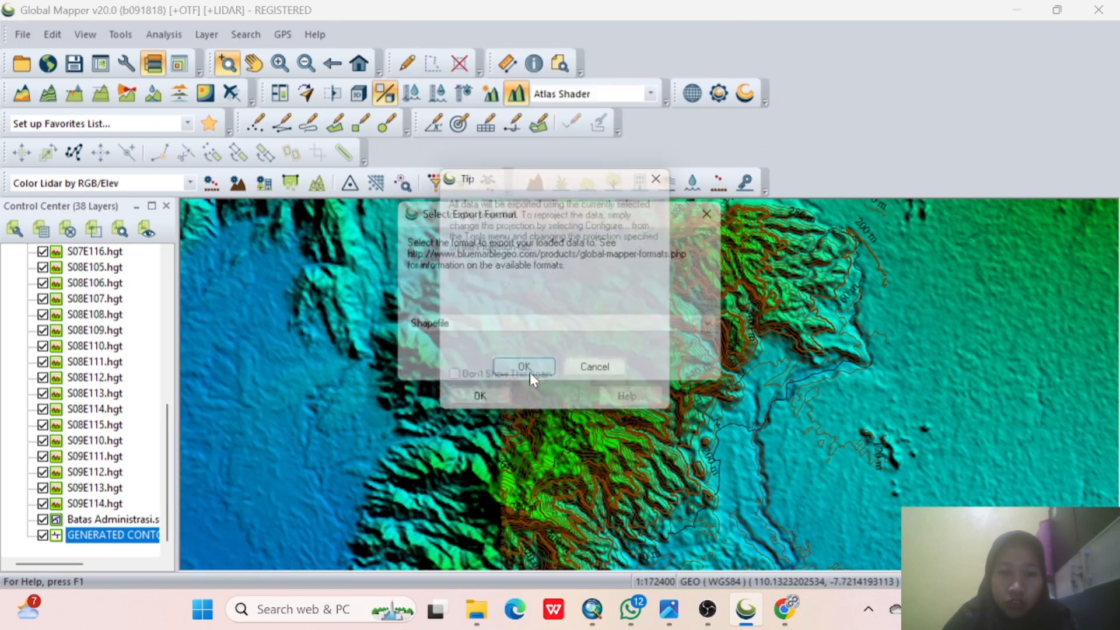
pyautogui.click(481, 407)
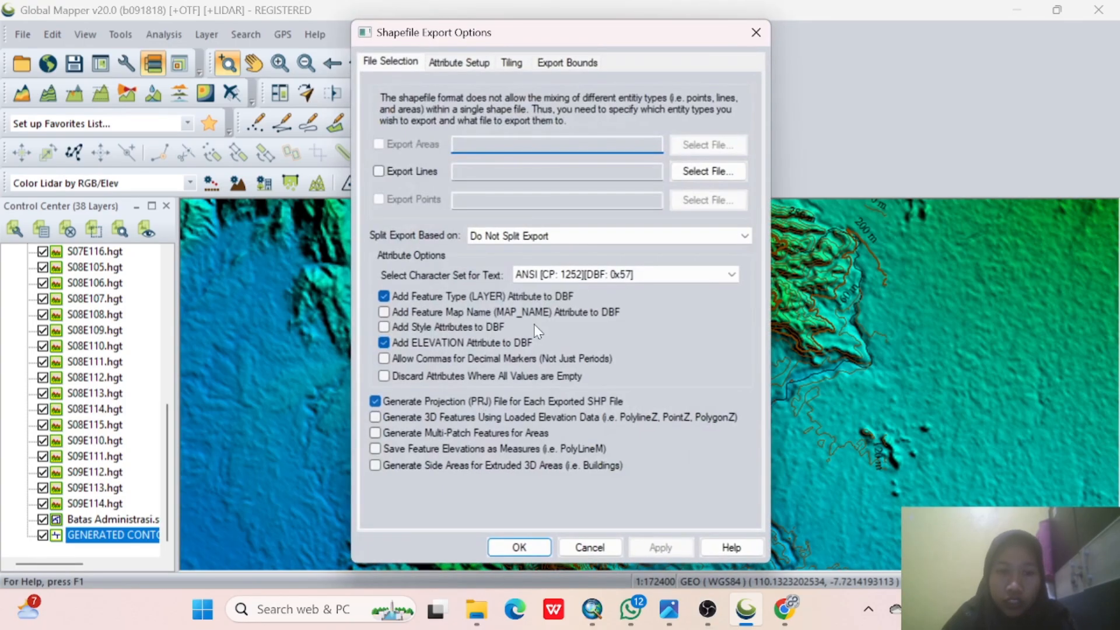
# Enable line export and set its output shapefile to KONTUR IK 40 in the Documents\ArcGIS folder.
pyautogui.click(378, 171)
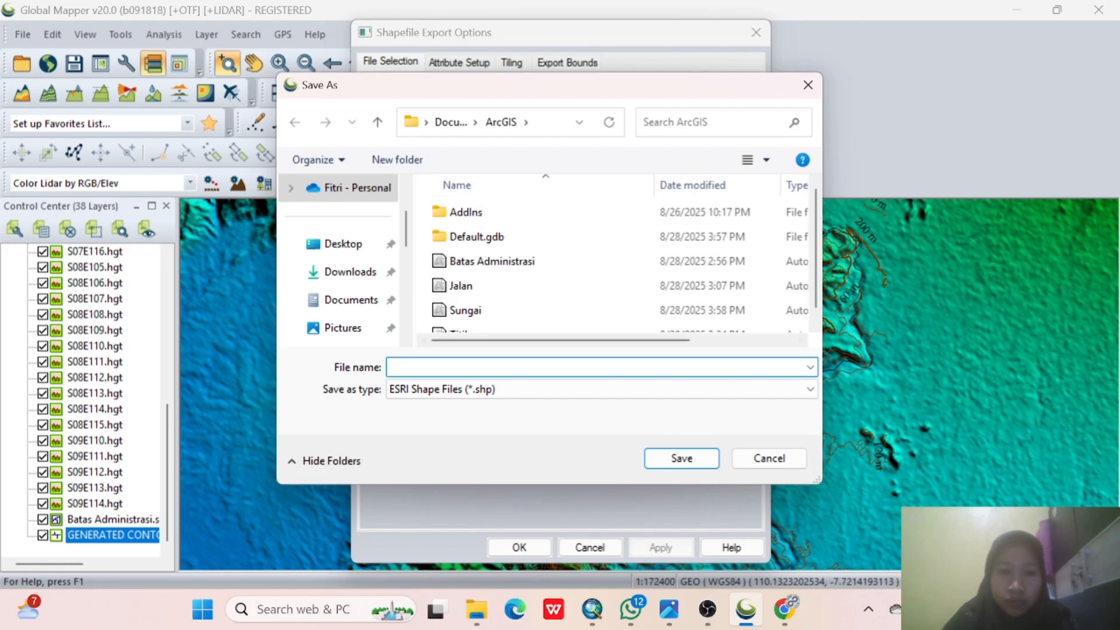
pyautogui.write('KON')
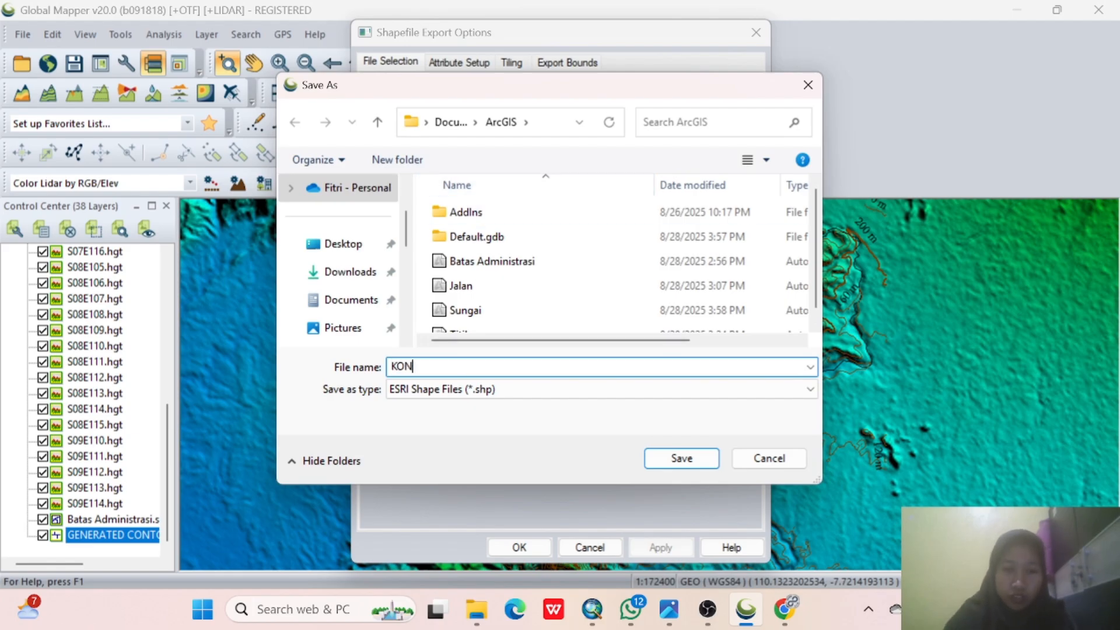
pyautogui.write('TUR IK 4')
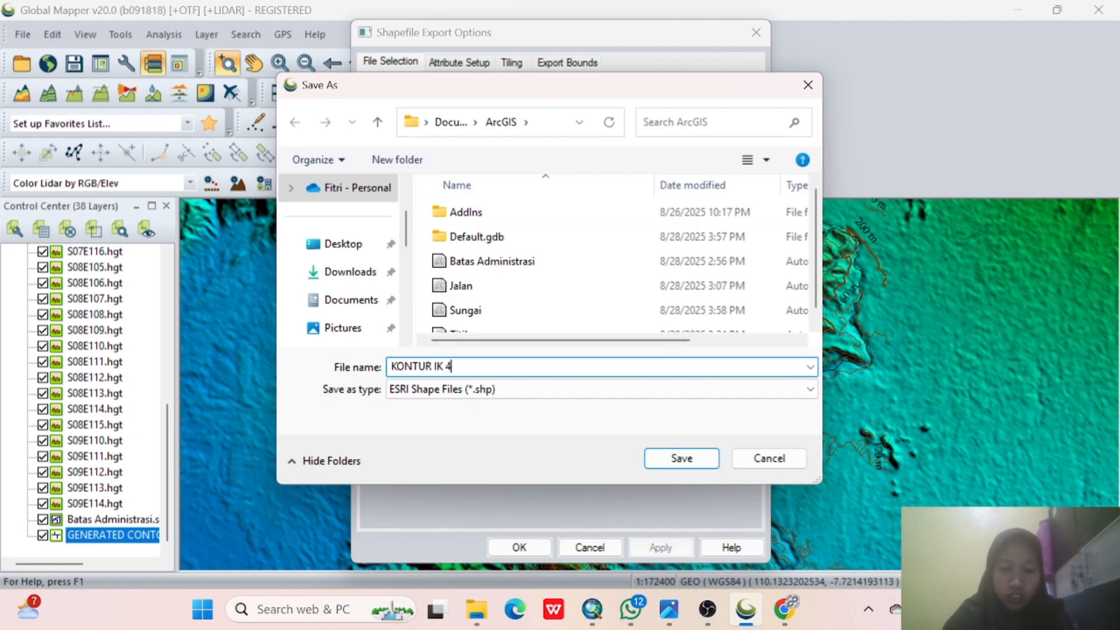
pyautogui.write('0')
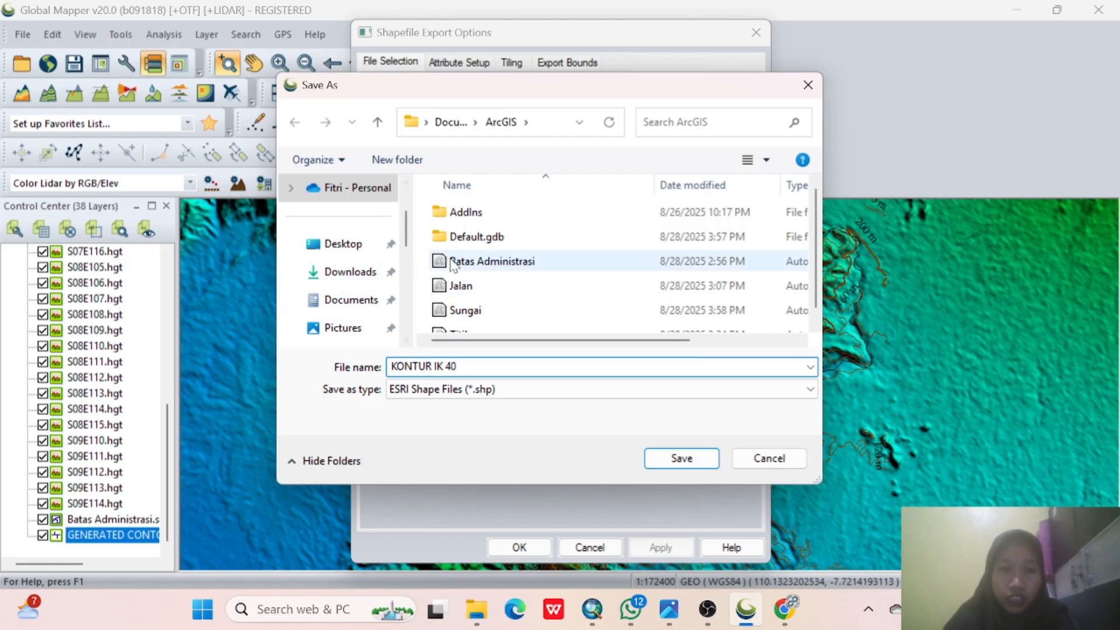
pyautogui.scroll(-1, 454, 265)
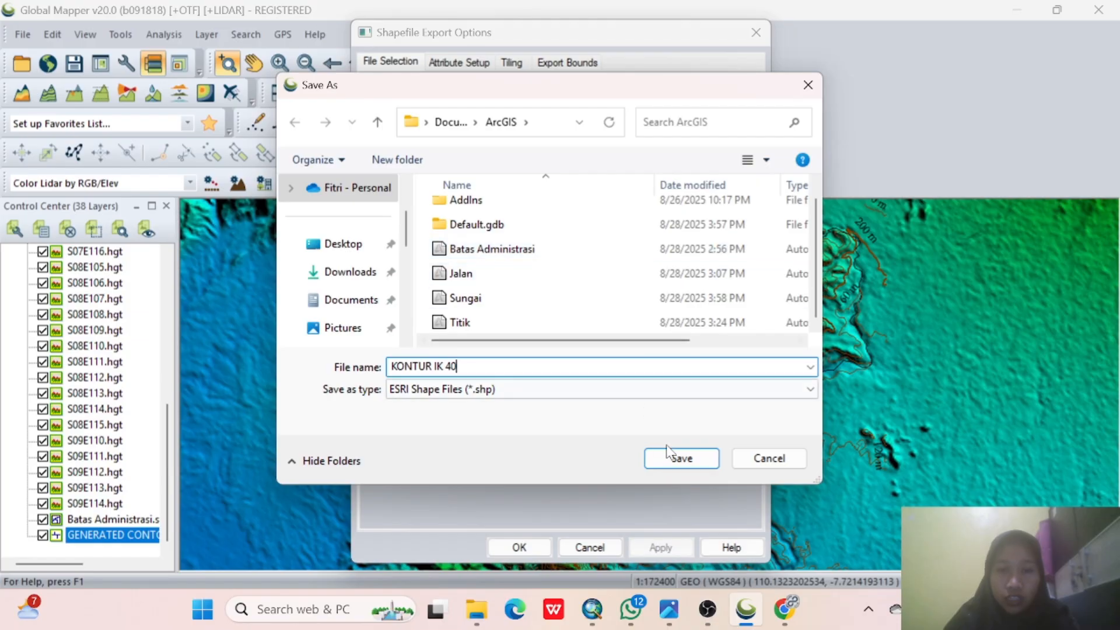
pyautogui.click(694, 463)
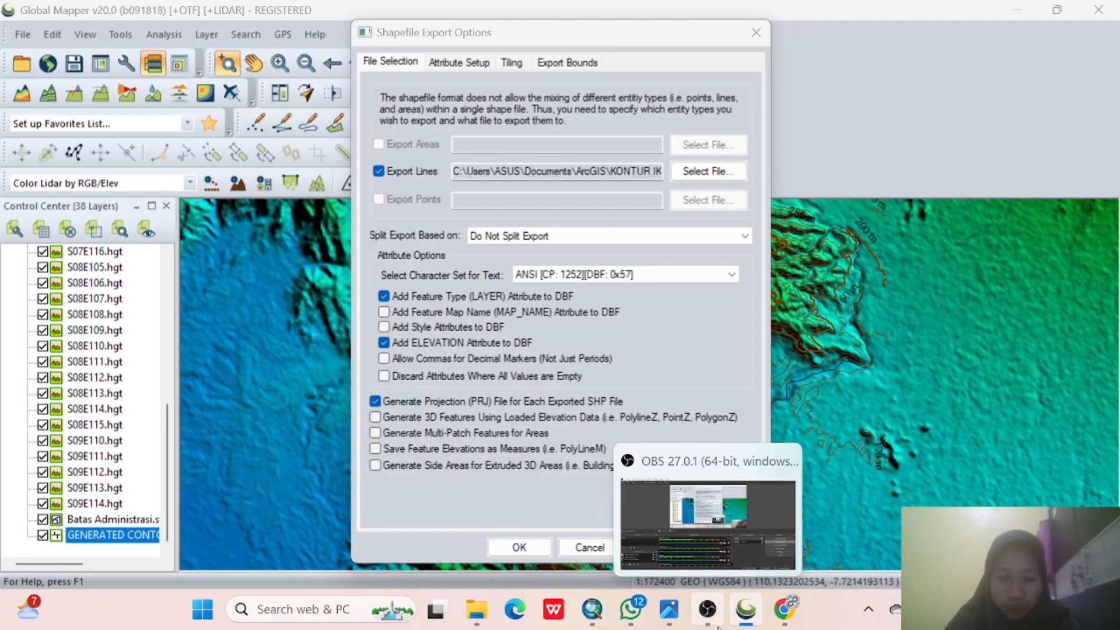
# Switch to ArcMap and add KONTUR IK 40 KP.shp to the Layers data frame, dismissing the coordinate system warning.
pyautogui.moveTo(623, 627)
pyautogui.click(593, 617)
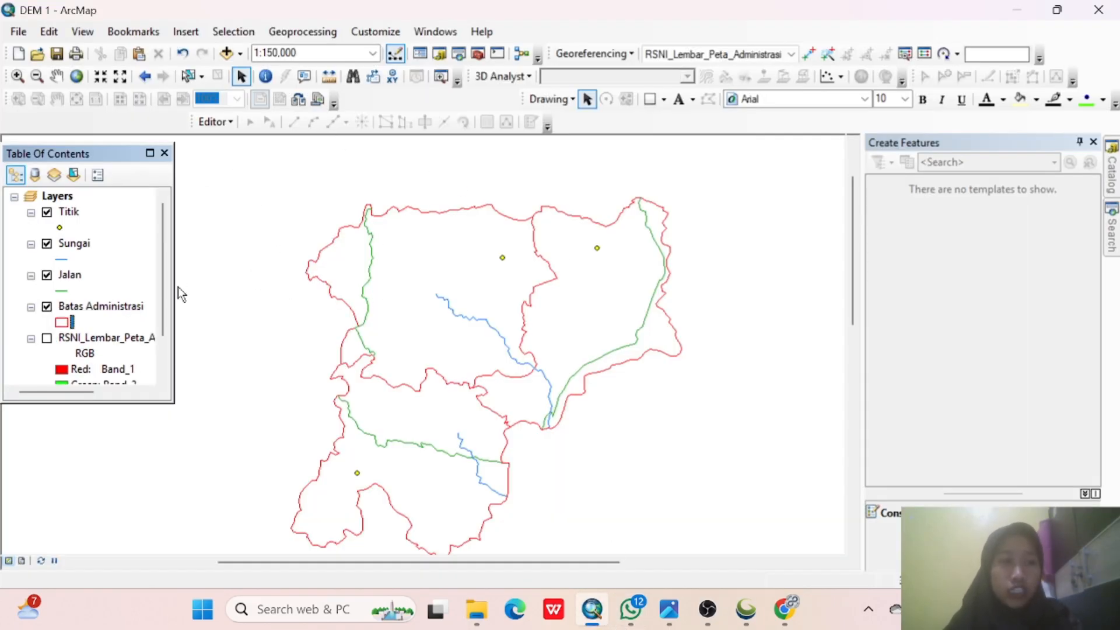
pyautogui.click(52, 198)
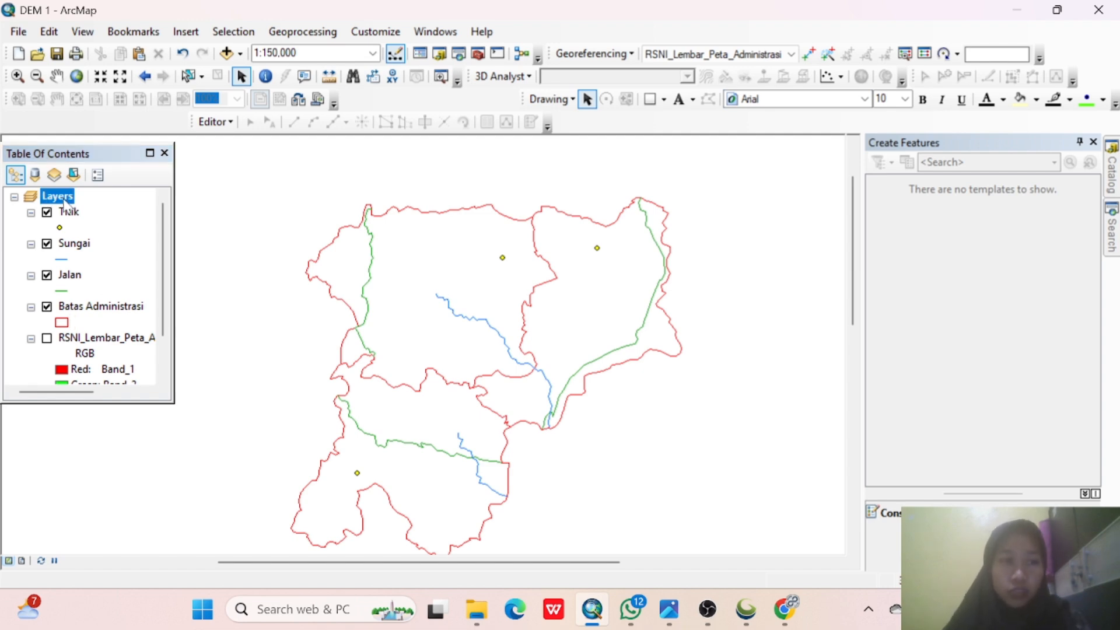
pyautogui.rightClick(66, 205)
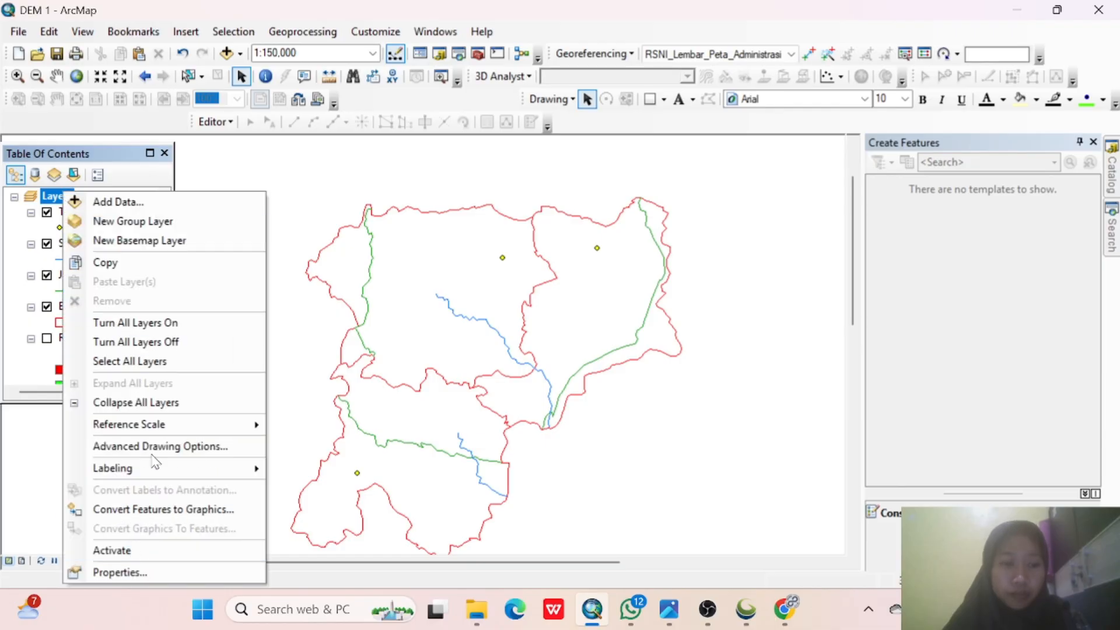
pyautogui.click(140, 202)
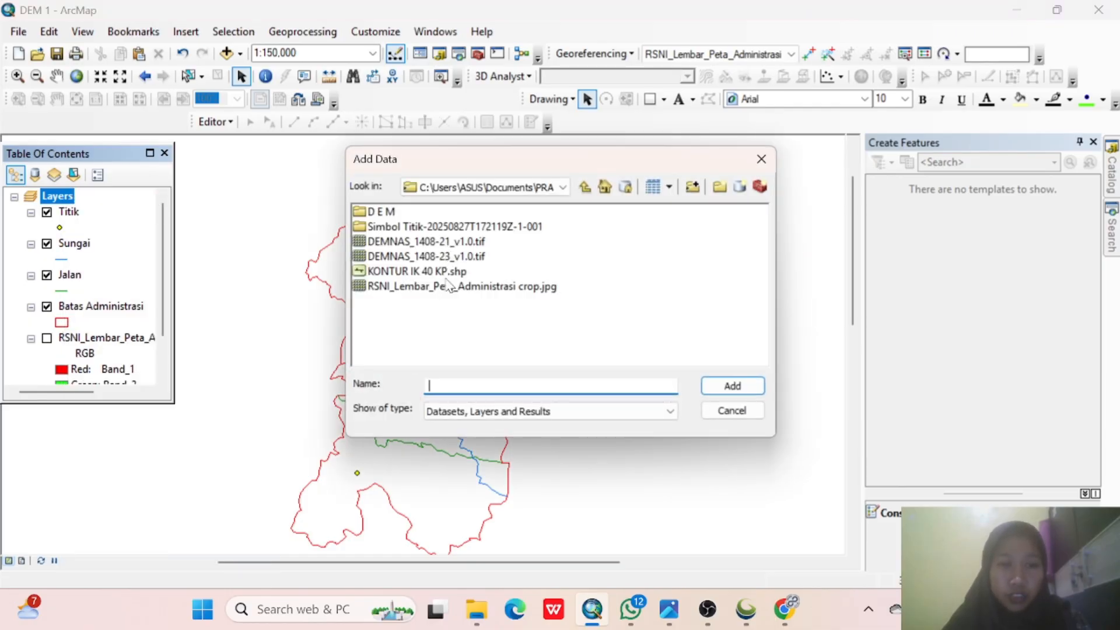
pyautogui.click(409, 273)
pyautogui.click(713, 386)
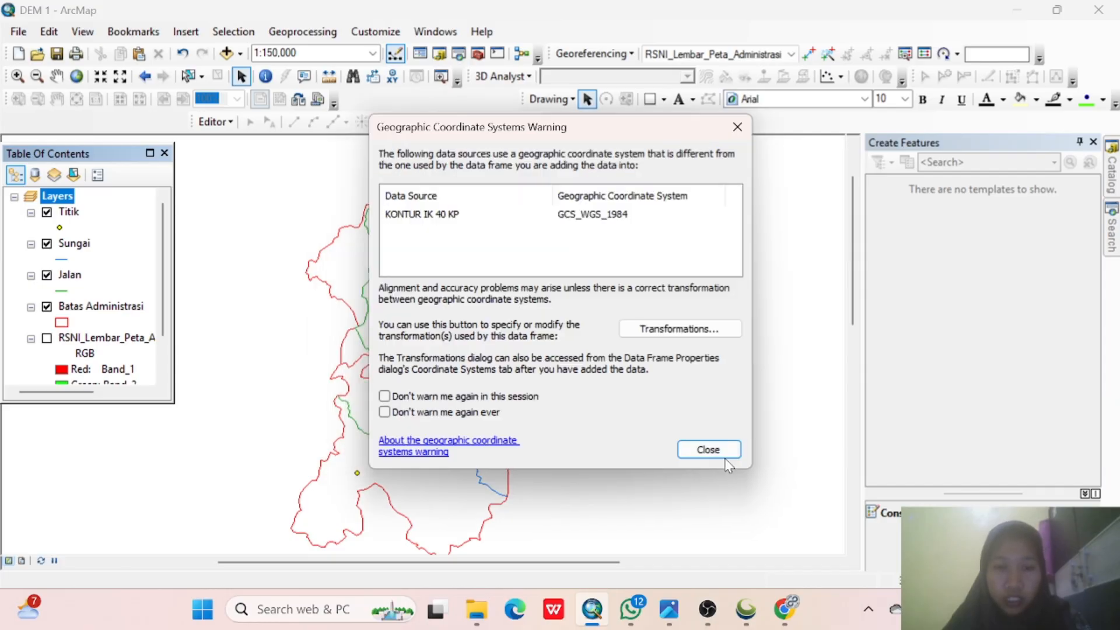
pyautogui.click(727, 455)
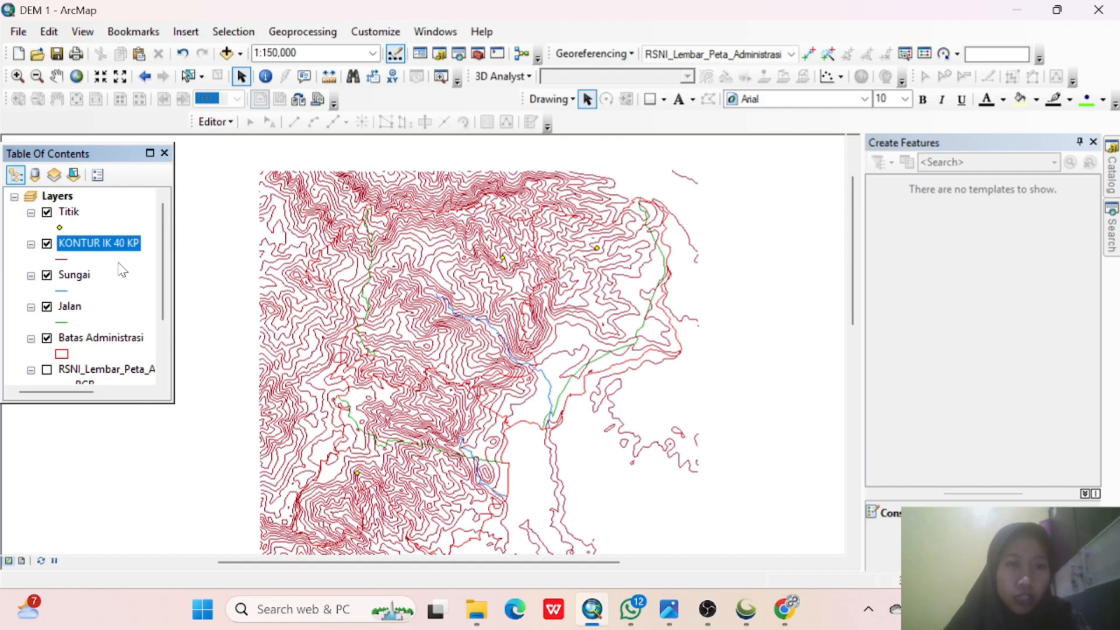
# Clip KONTUR IK 40 KP to the Batas Administrasi boundaries, naming the output CLIP KONTUR IK 40 KP.
pyautogui.press('Down')
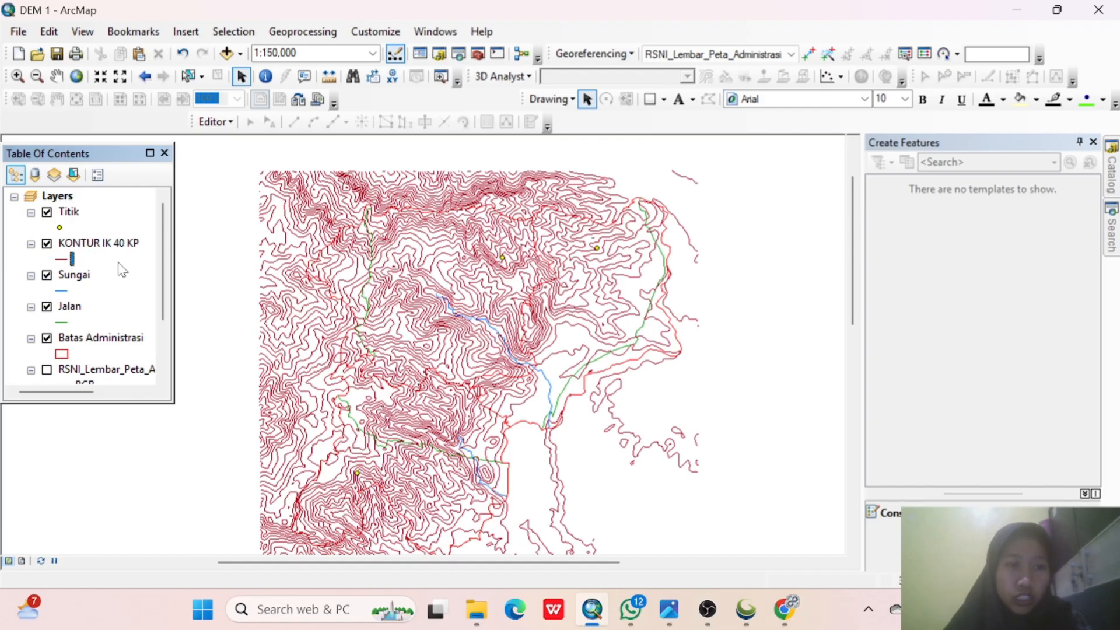
pyautogui.click(324, 34)
pyautogui.click(303, 69)
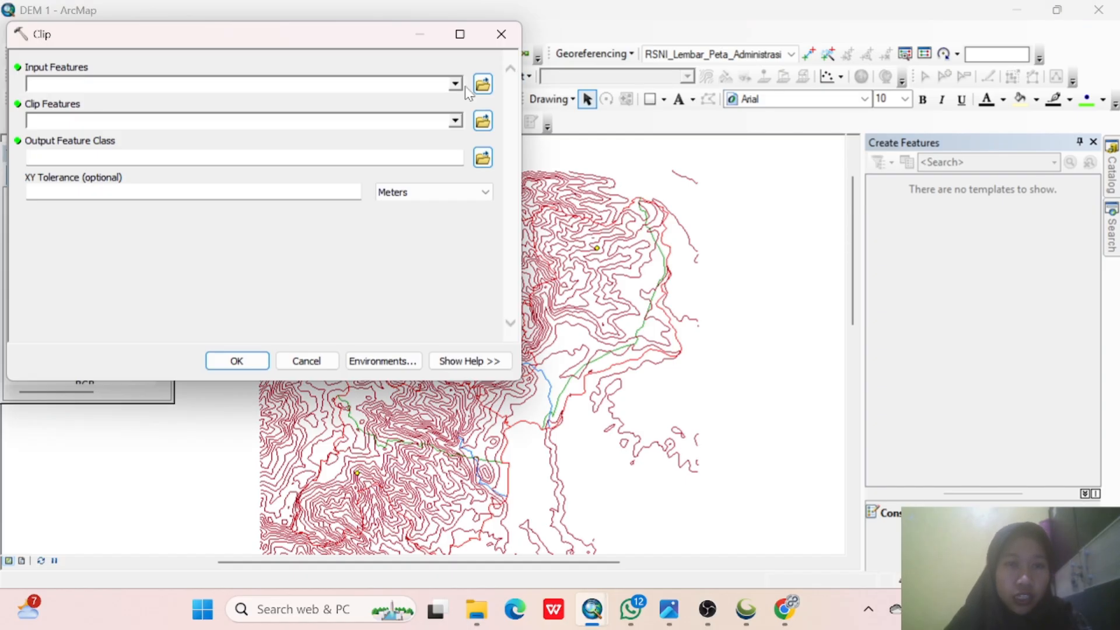
pyautogui.click(456, 85)
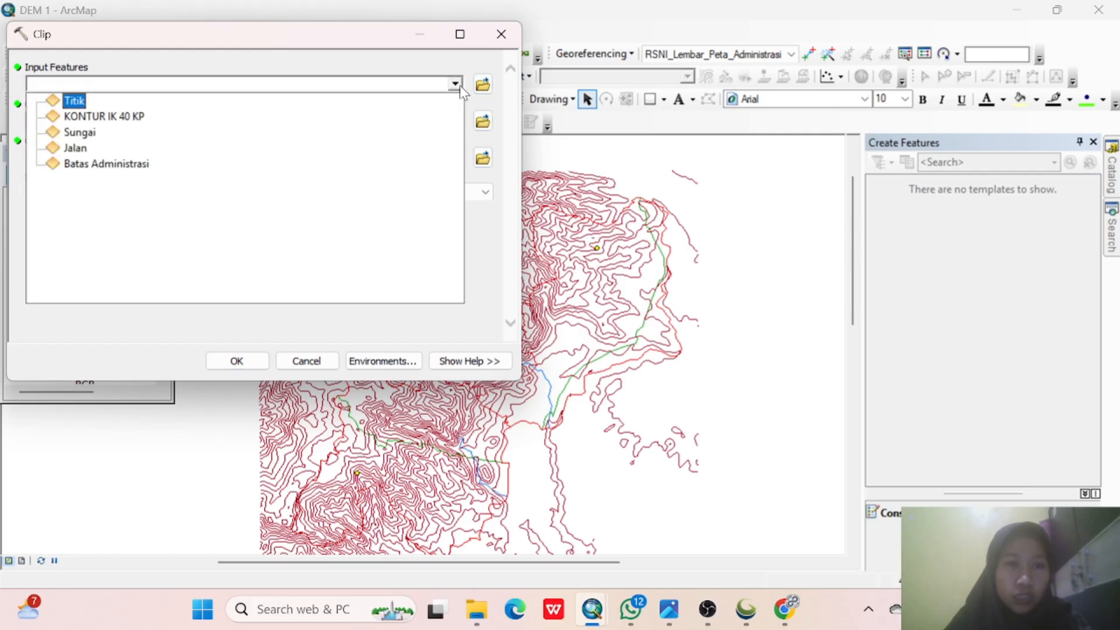
pyautogui.click(133, 119)
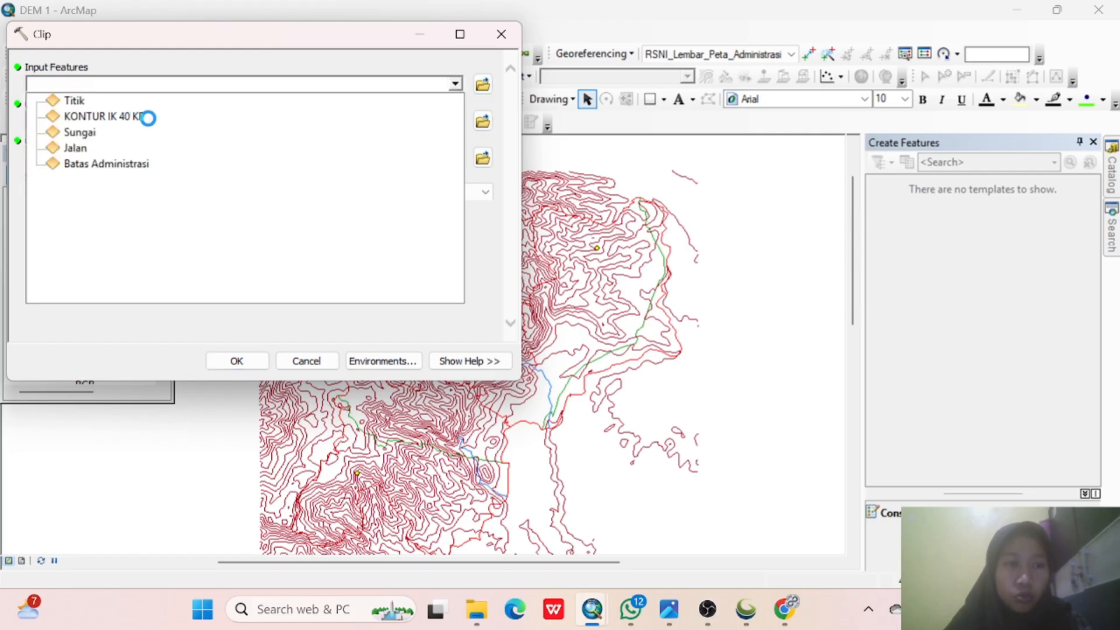
pyautogui.click(455, 120)
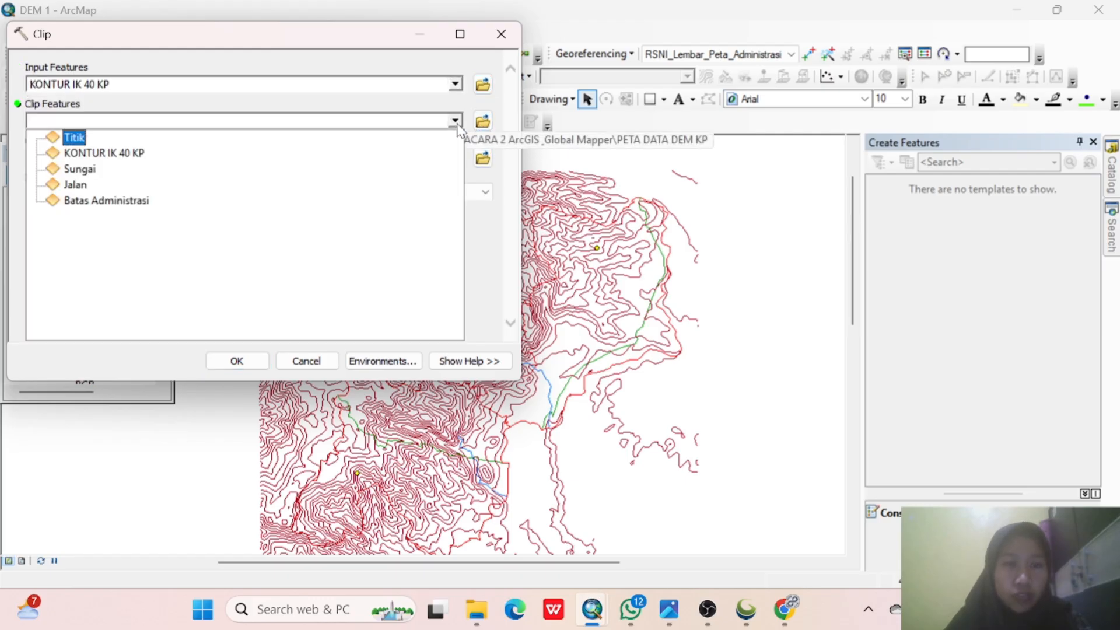
pyautogui.click(111, 200)
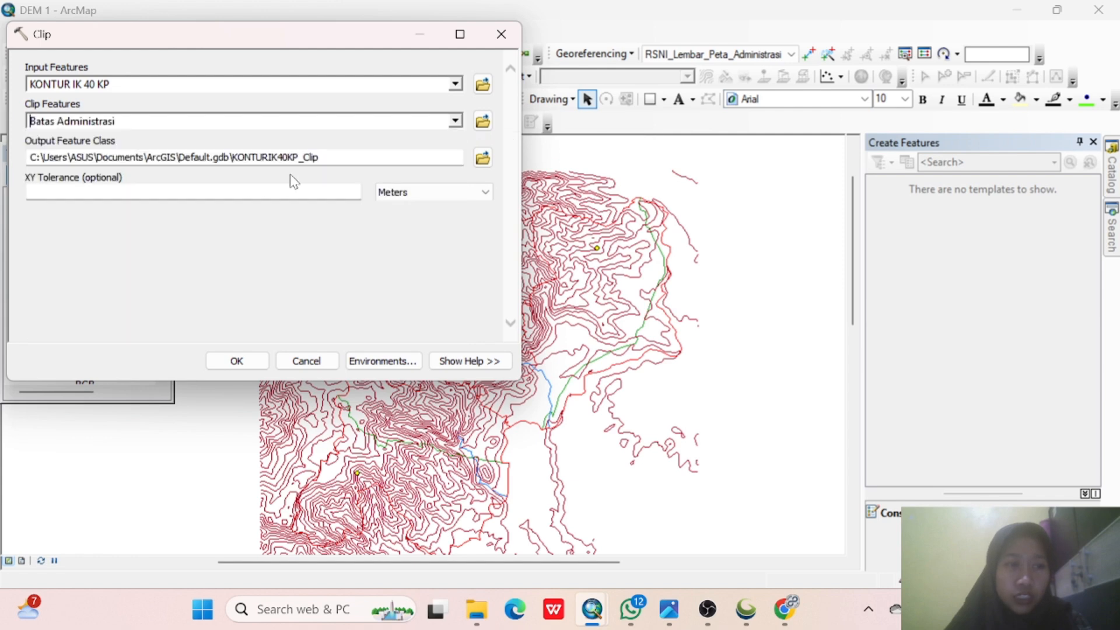
pyautogui.click(482, 157)
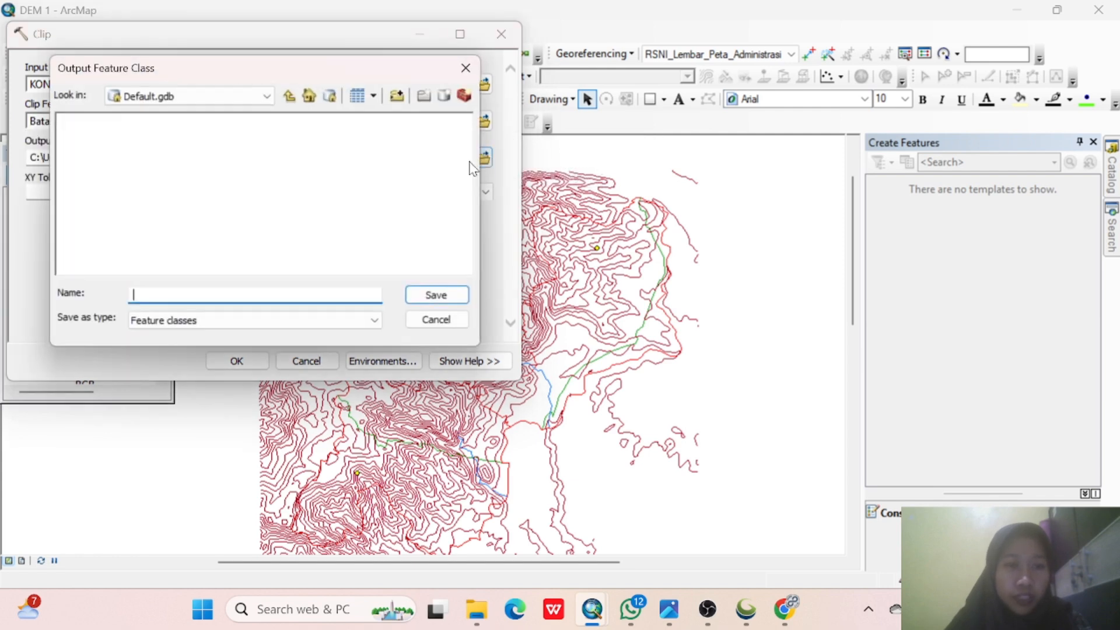
pyautogui.press('Escape')
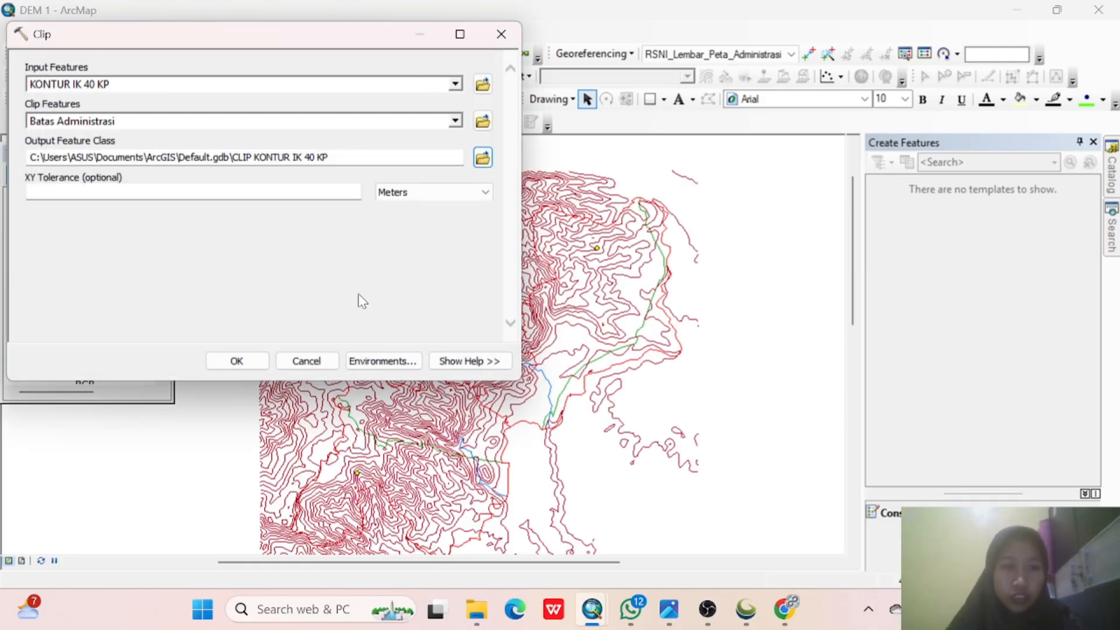
pyautogui.click(247, 358)
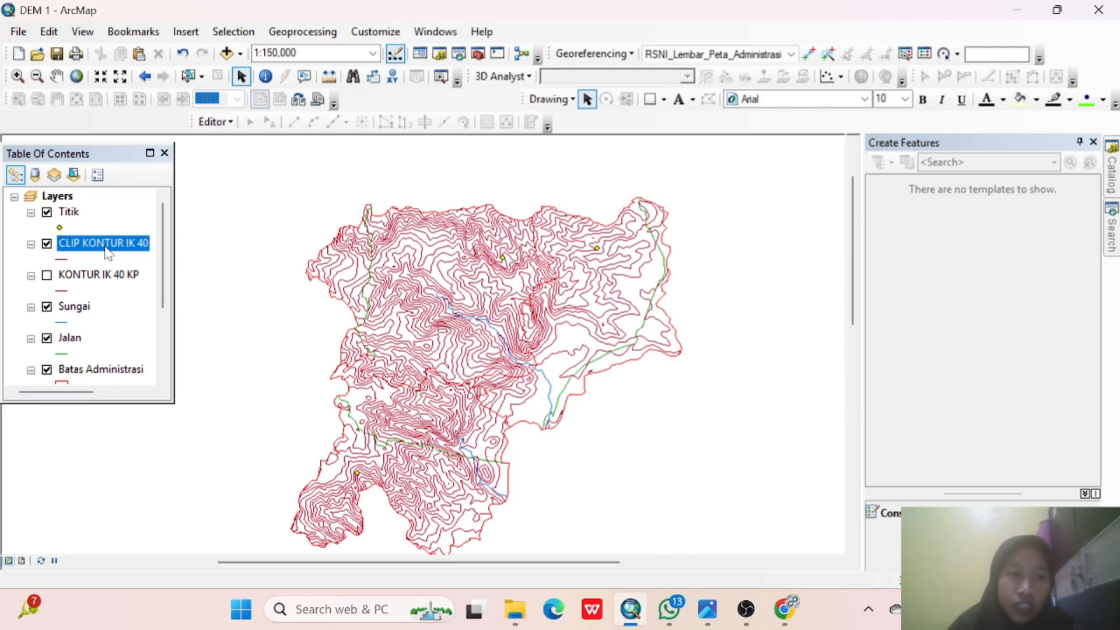
# Add a Short Integer field named IK to the attribute table of the clipped contour layer.
pyautogui.rightClick(108, 252)
pyautogui.click(200, 257)
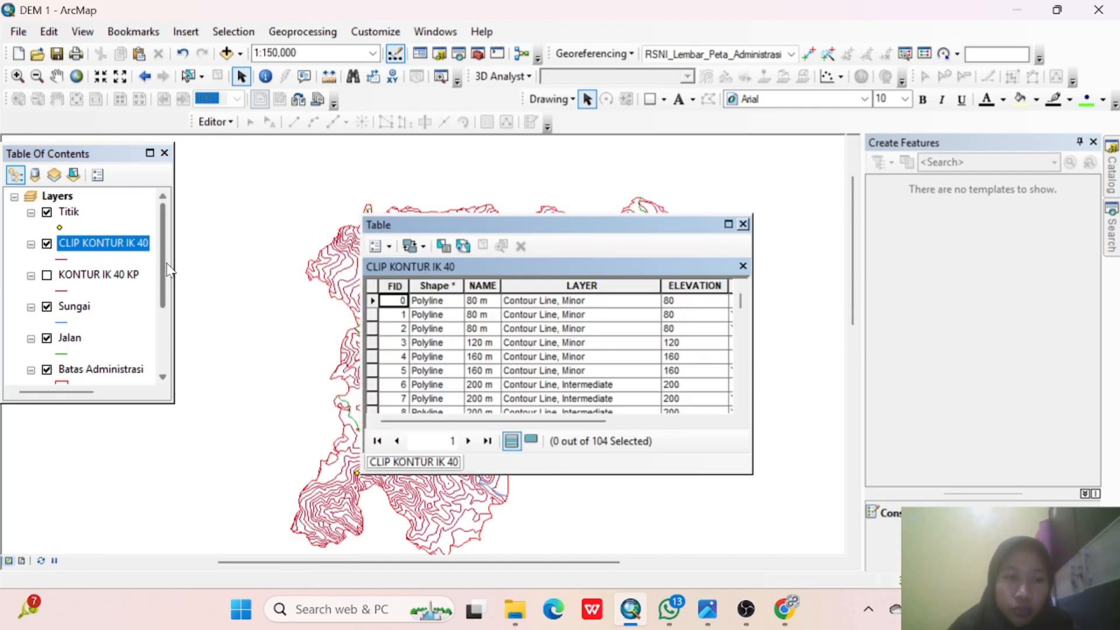
pyautogui.click(388, 247)
pyautogui.click(411, 214)
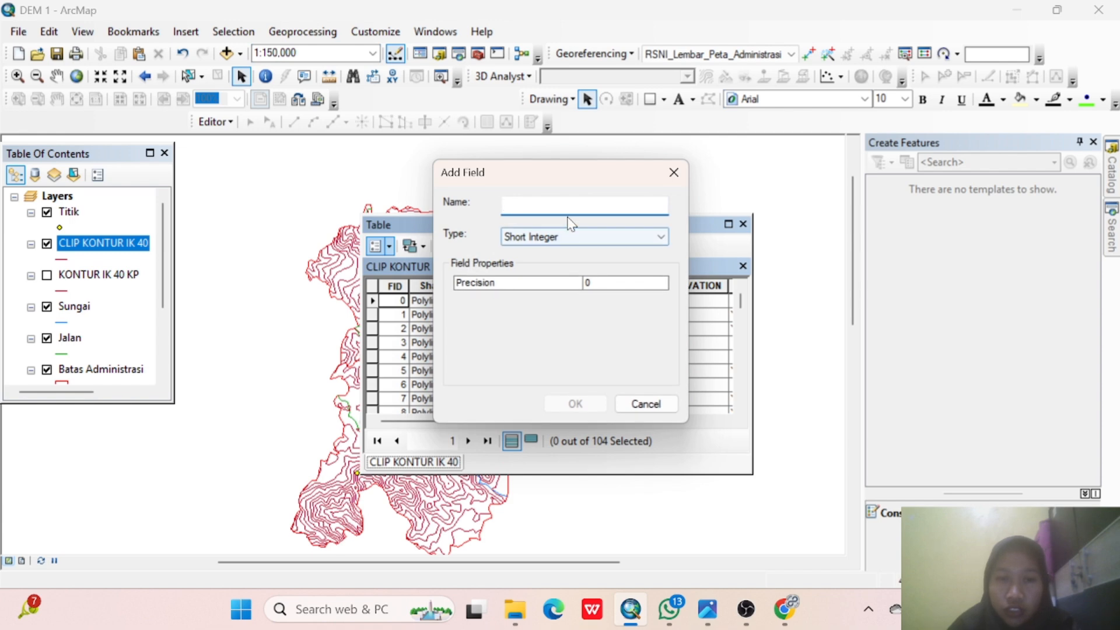
pyautogui.write('IK')
pyautogui.click(575, 404)
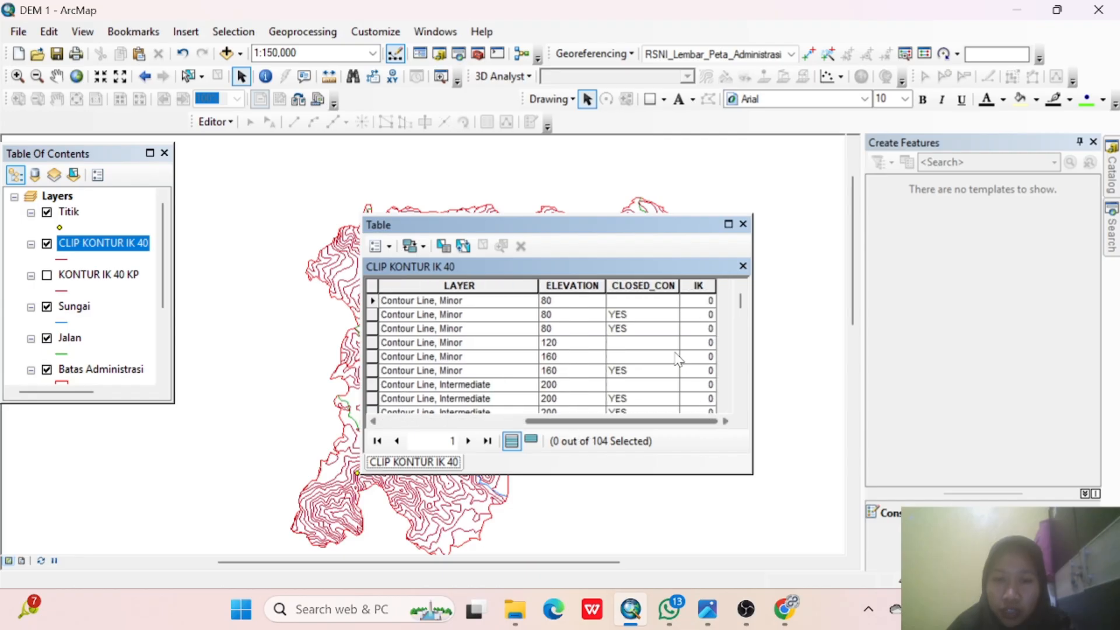
# Calculate the IK field of the clipped contours as [ELEVATION] MOD 160 = 0, and close the attribute table.
pyautogui.click(521, 335)
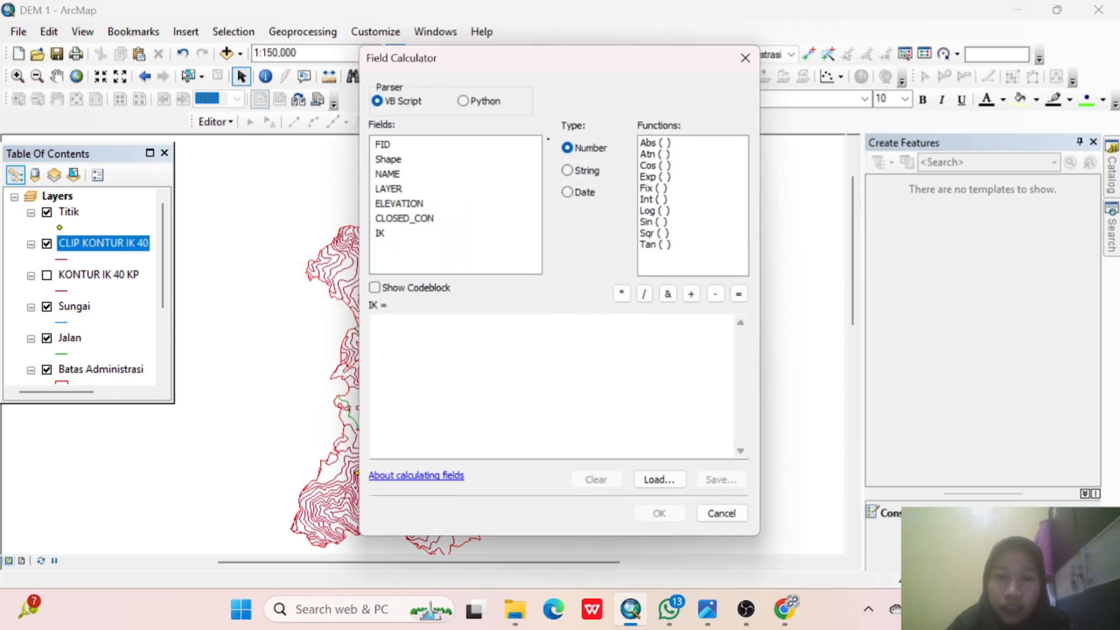
pyautogui.doubleClick(405, 204)
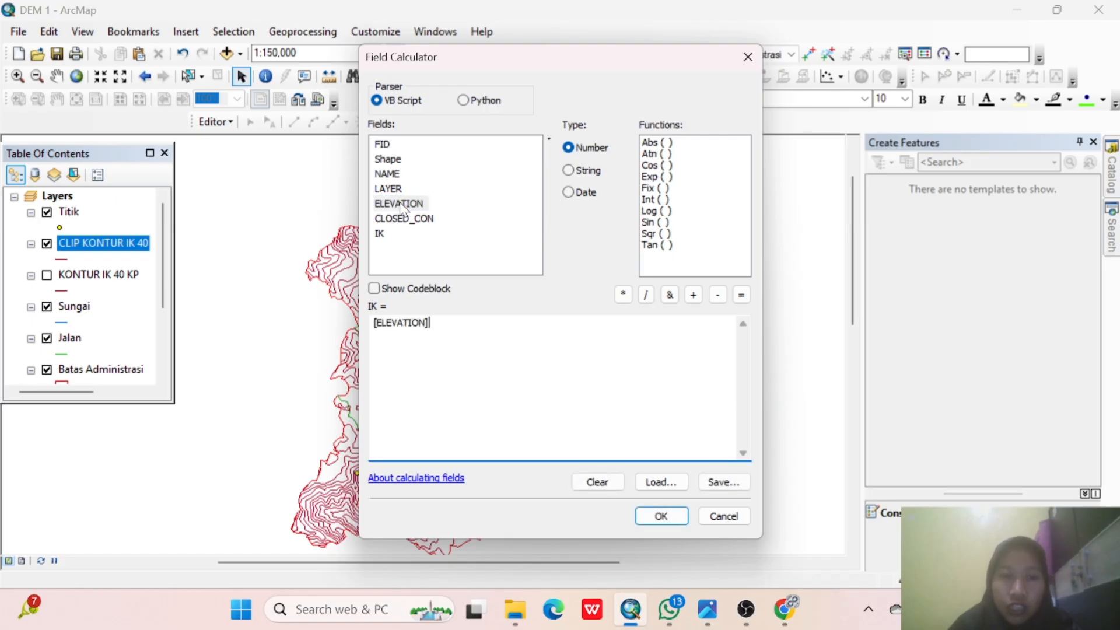
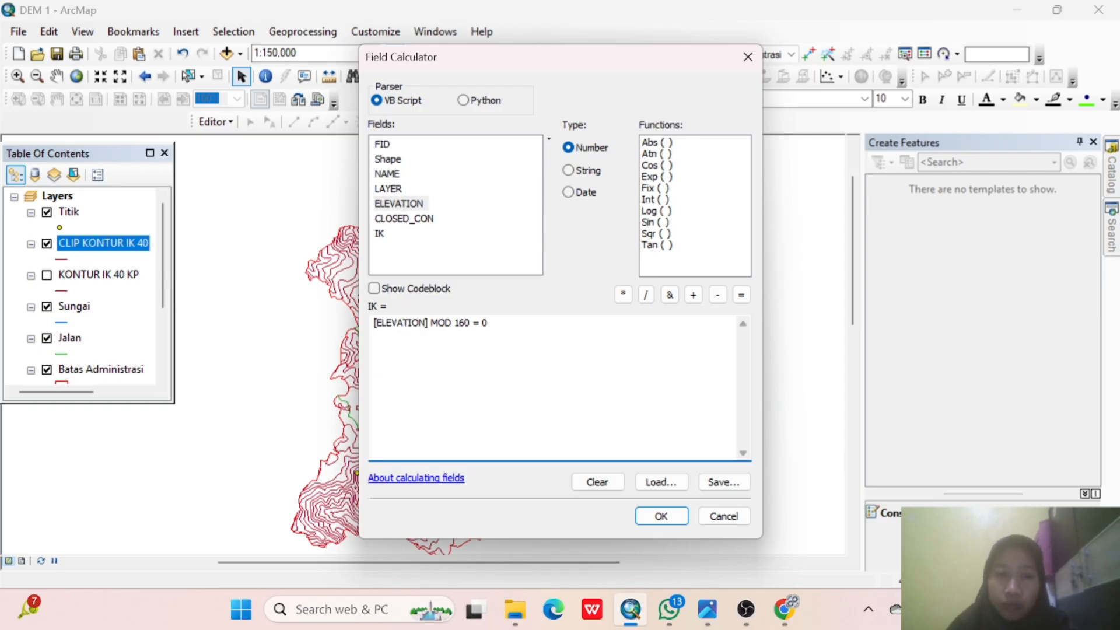
pyautogui.click(660, 515)
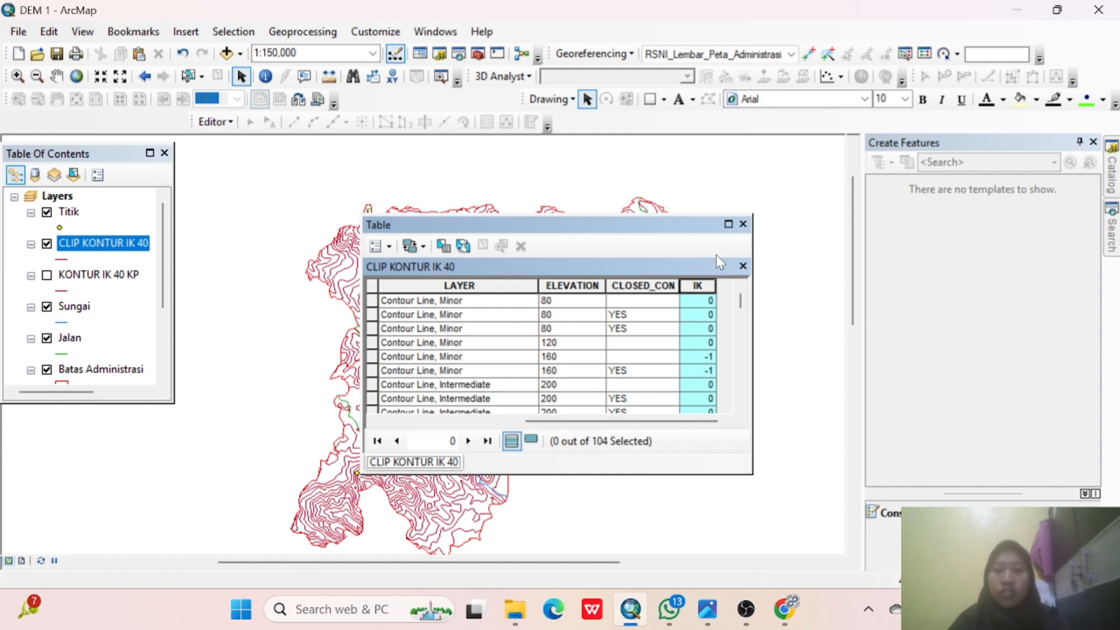
pyautogui.click(742, 224)
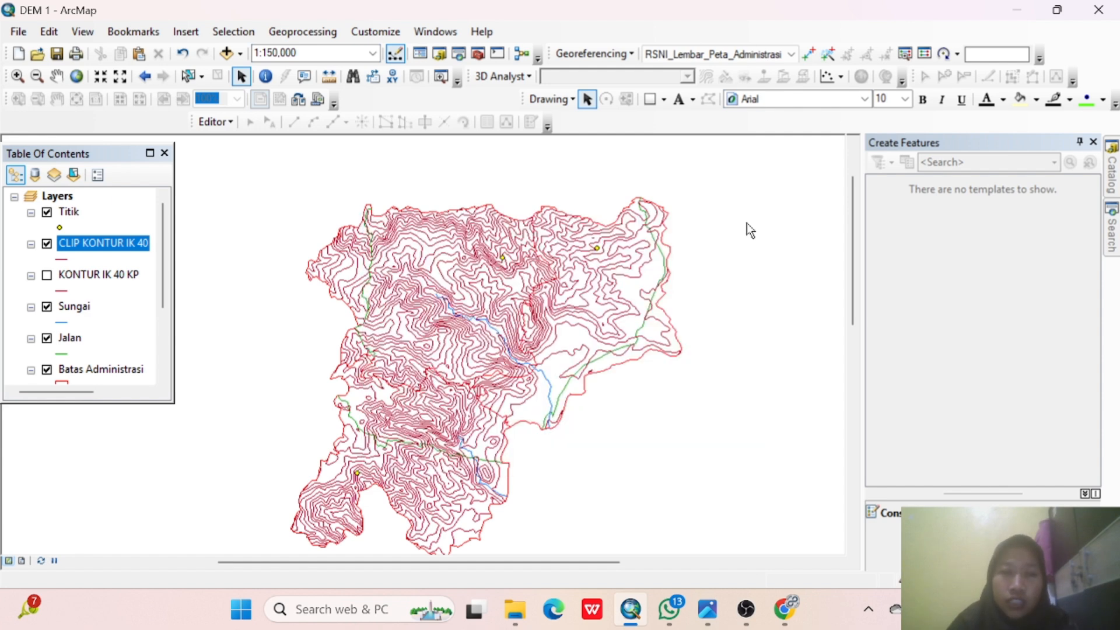
# Add a Text field named Keterangan with length 50 to the Batas Administrasi attribute table.
pyautogui.click(107, 369)
pyautogui.rightClick(107, 373)
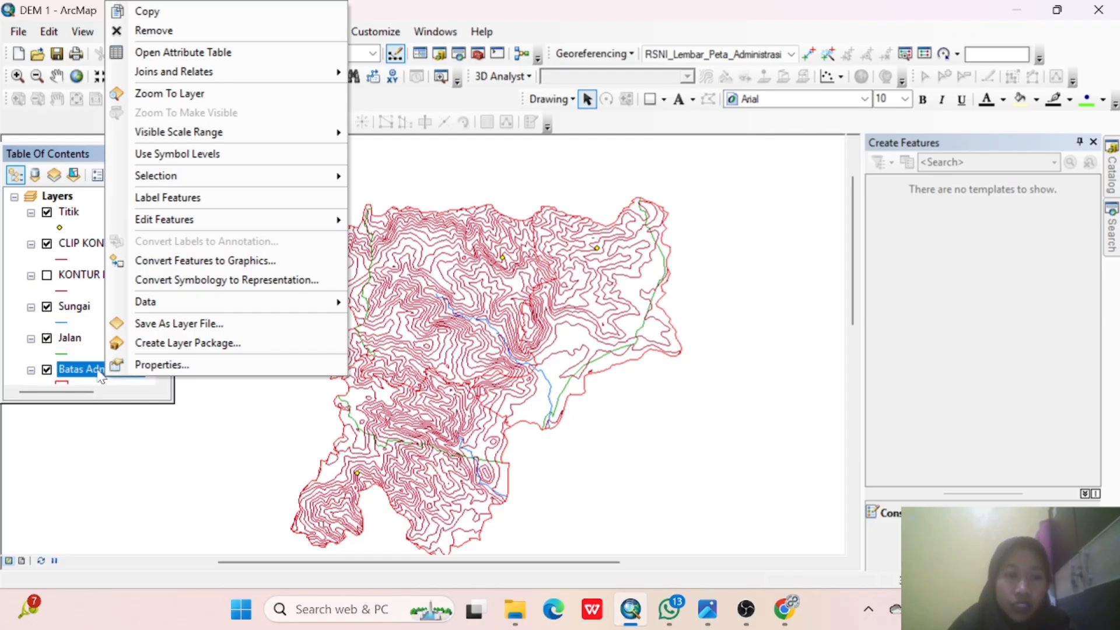
pyautogui.click(204, 55)
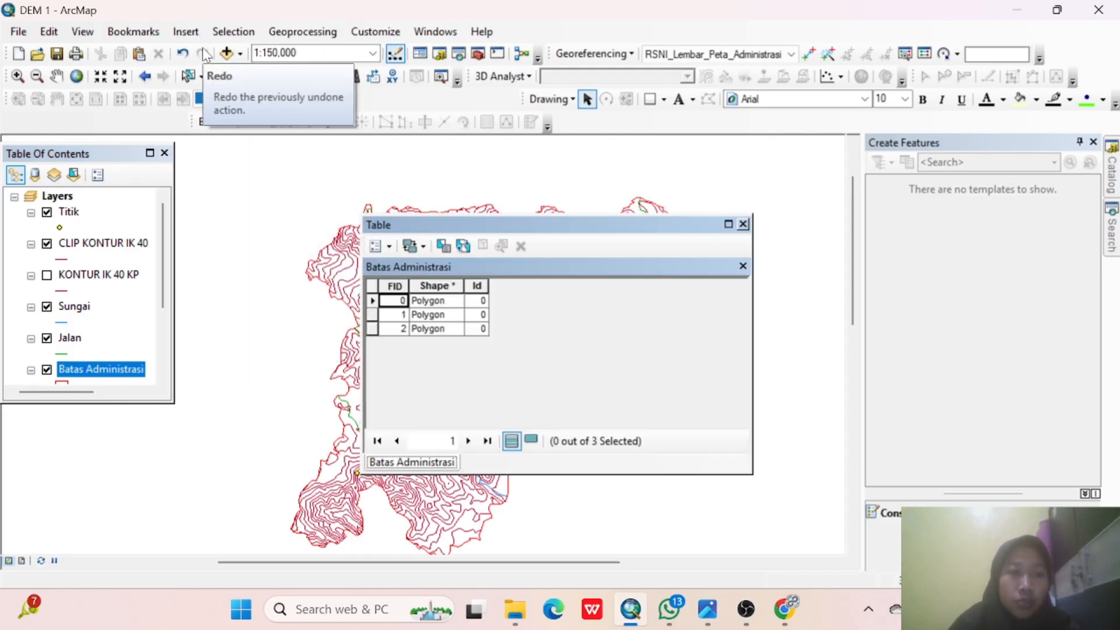
pyautogui.click(387, 249)
pyautogui.click(415, 284)
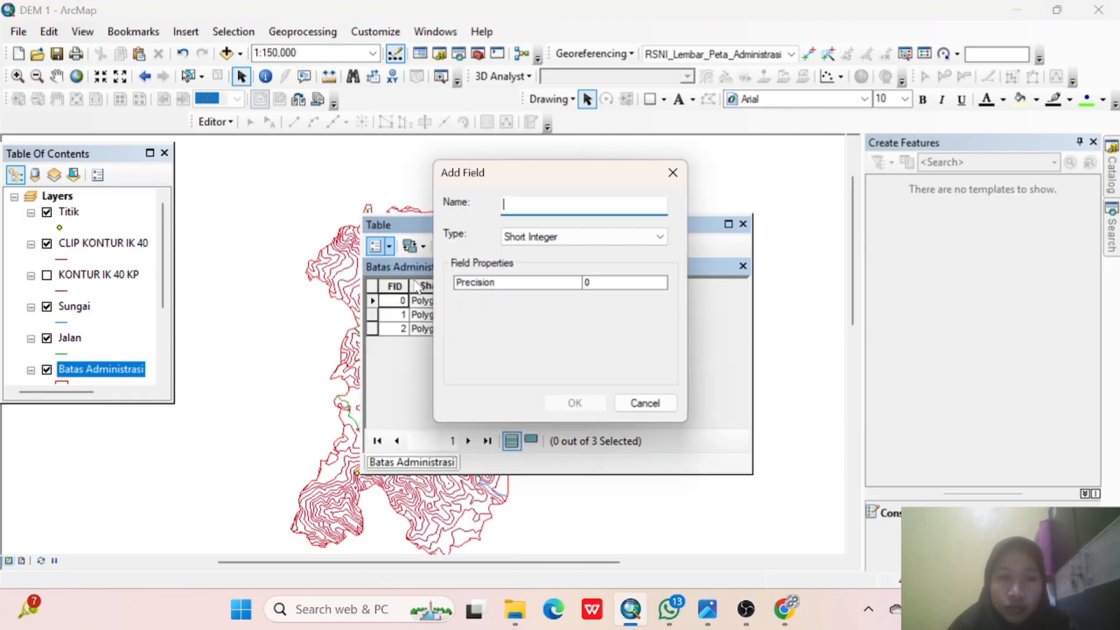
pyautogui.write('Keterangan')
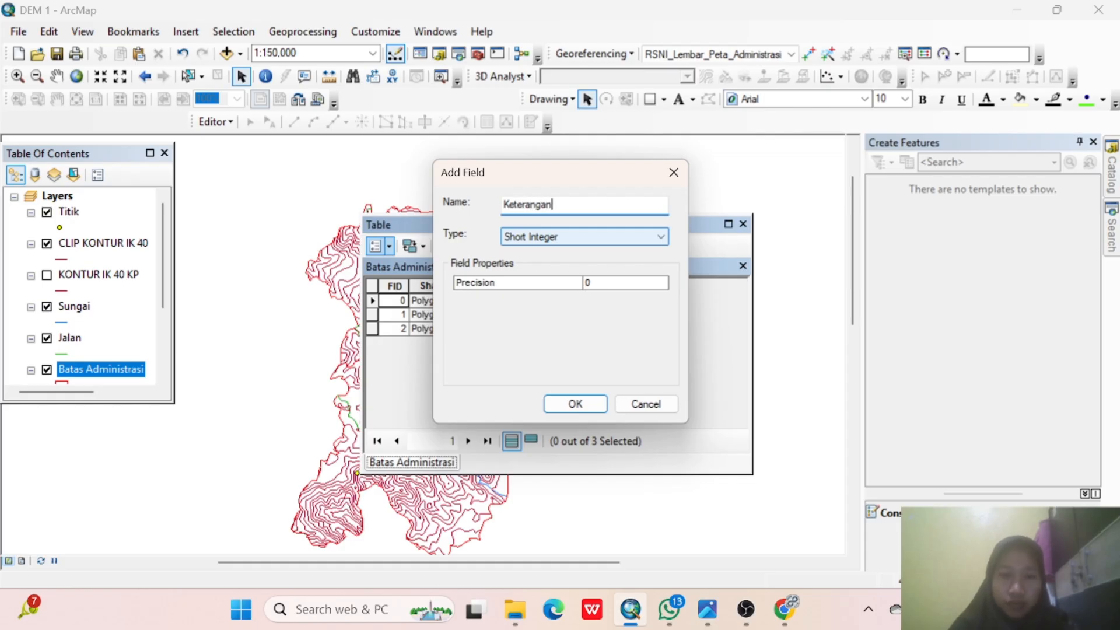
pyautogui.click(560, 235)
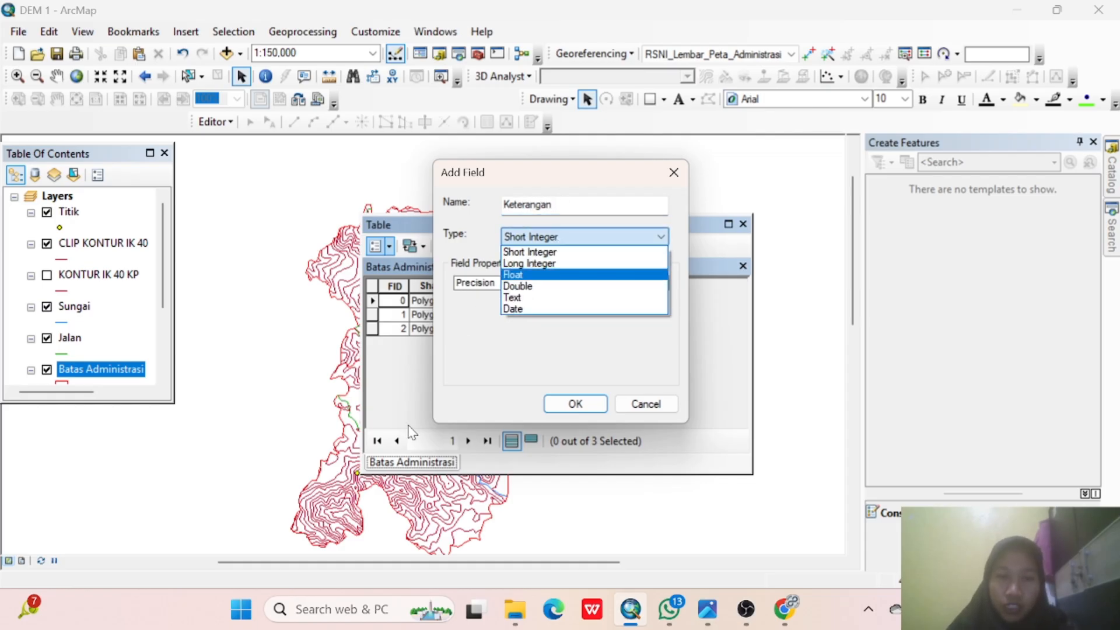
pyautogui.click(506, 296)
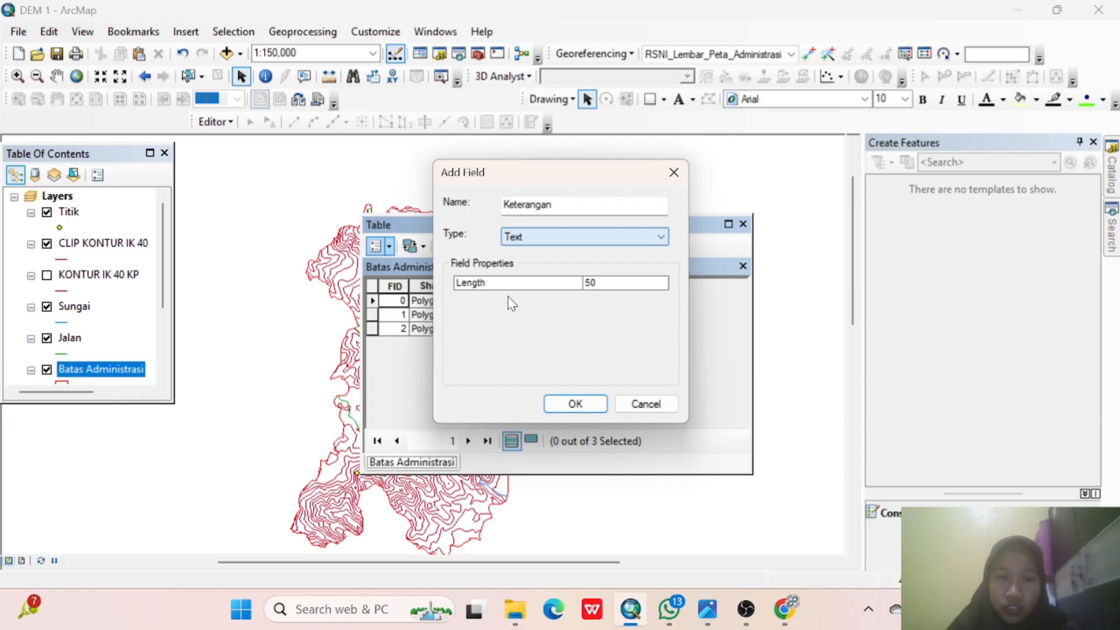
pyautogui.click(575, 404)
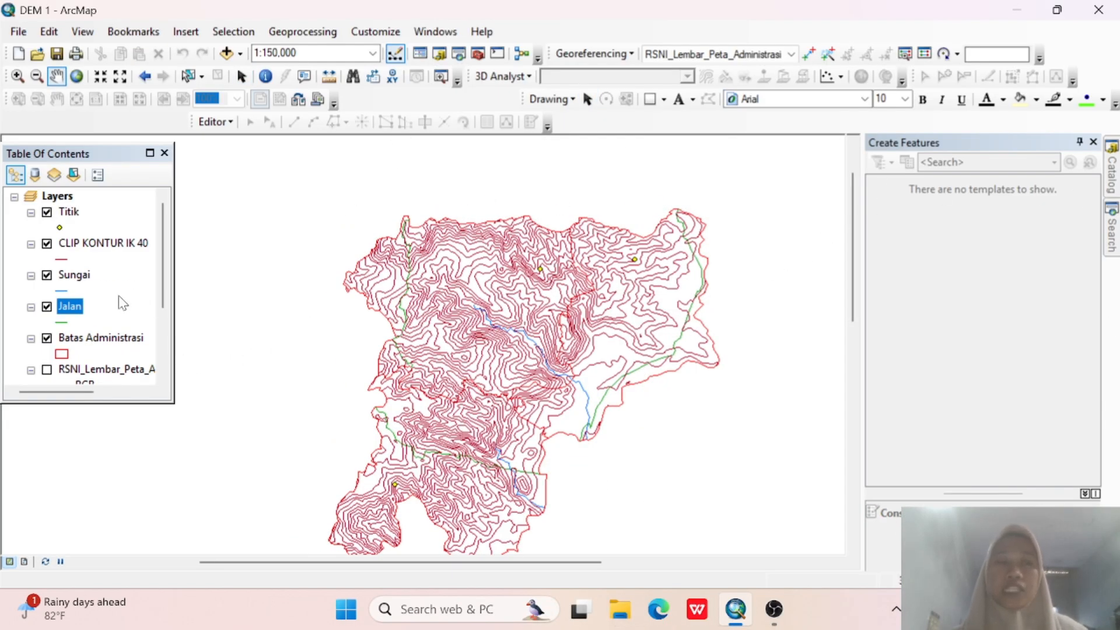
# Add a Text field named KETERANGAN with length 50 to the Jalan attribute table, and close the table.
pyautogui.rightClick(77, 314)
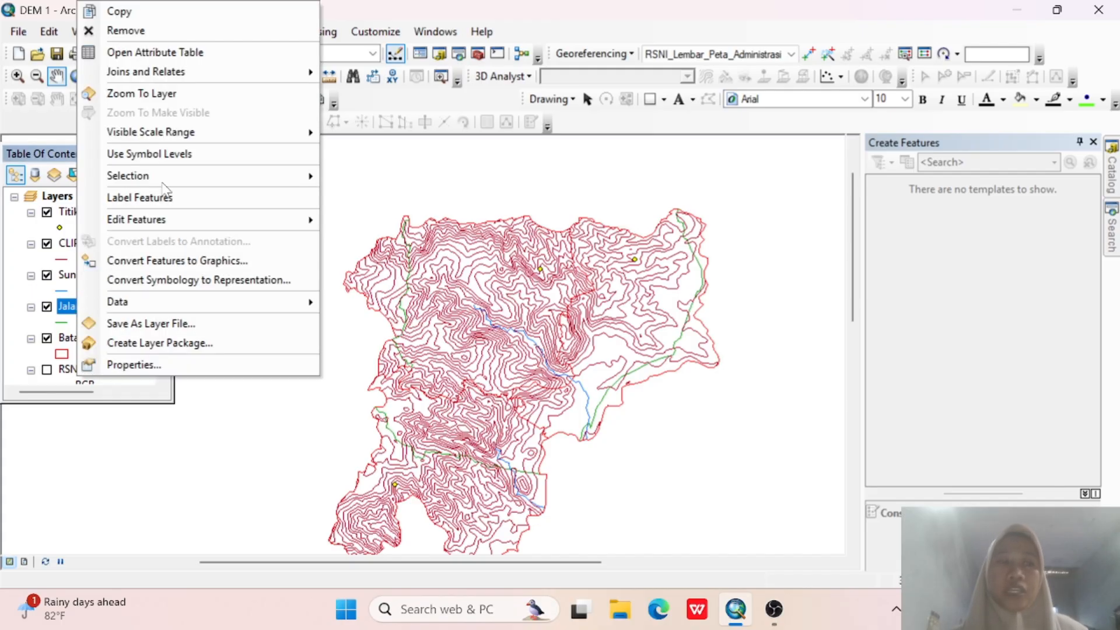
pyautogui.click(192, 53)
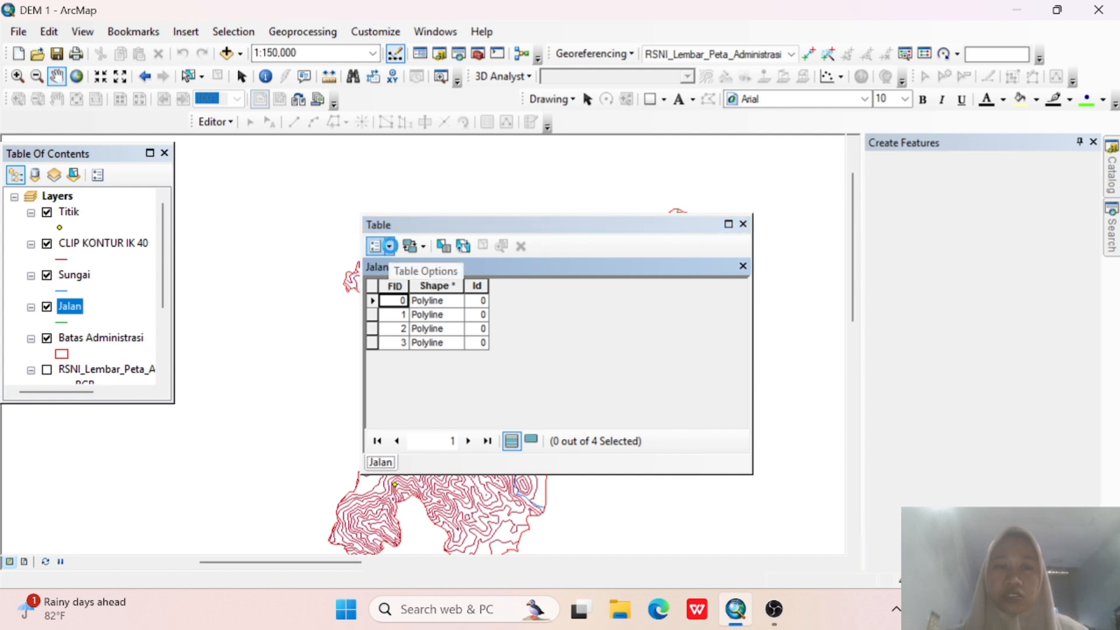
pyautogui.click(382, 250)
pyautogui.click(428, 286)
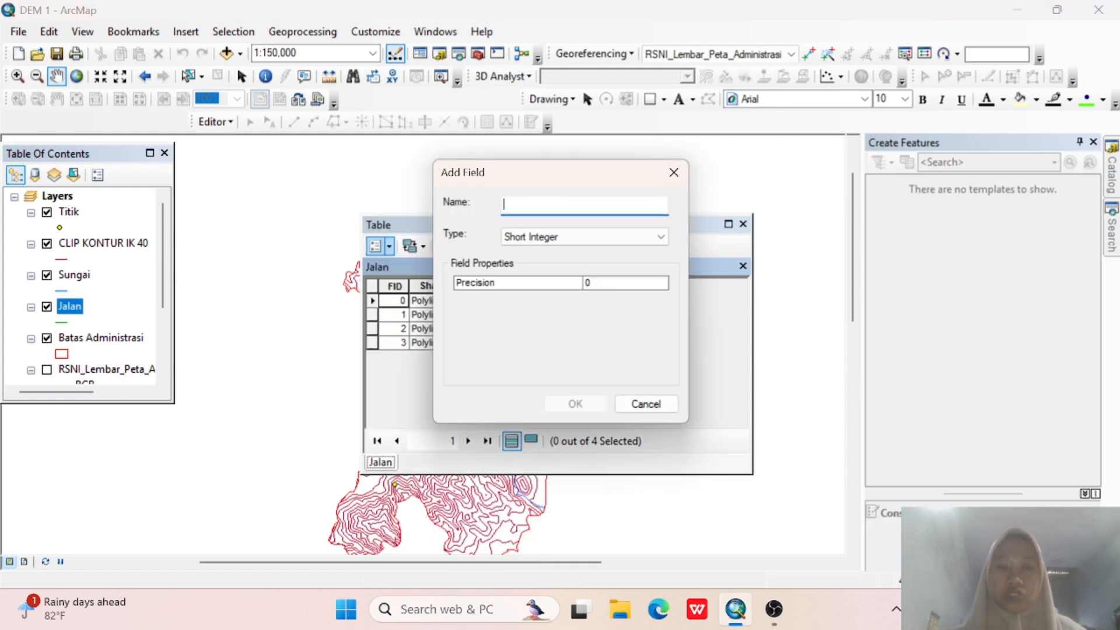
pyautogui.write('KETERAN')
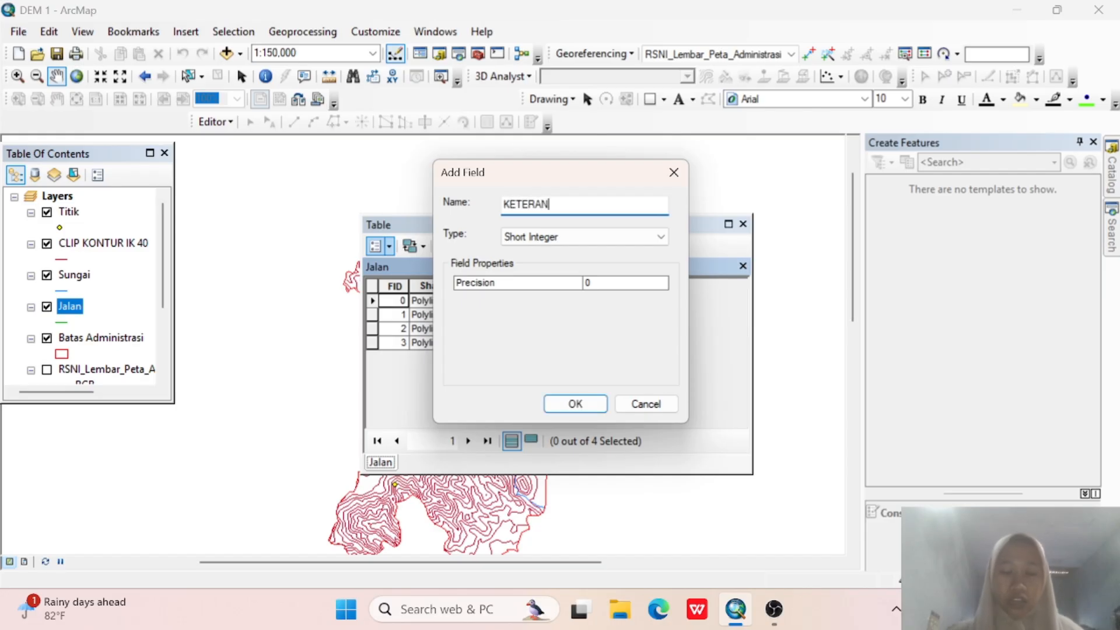
pyautogui.write('GAN')
pyautogui.click(544, 236)
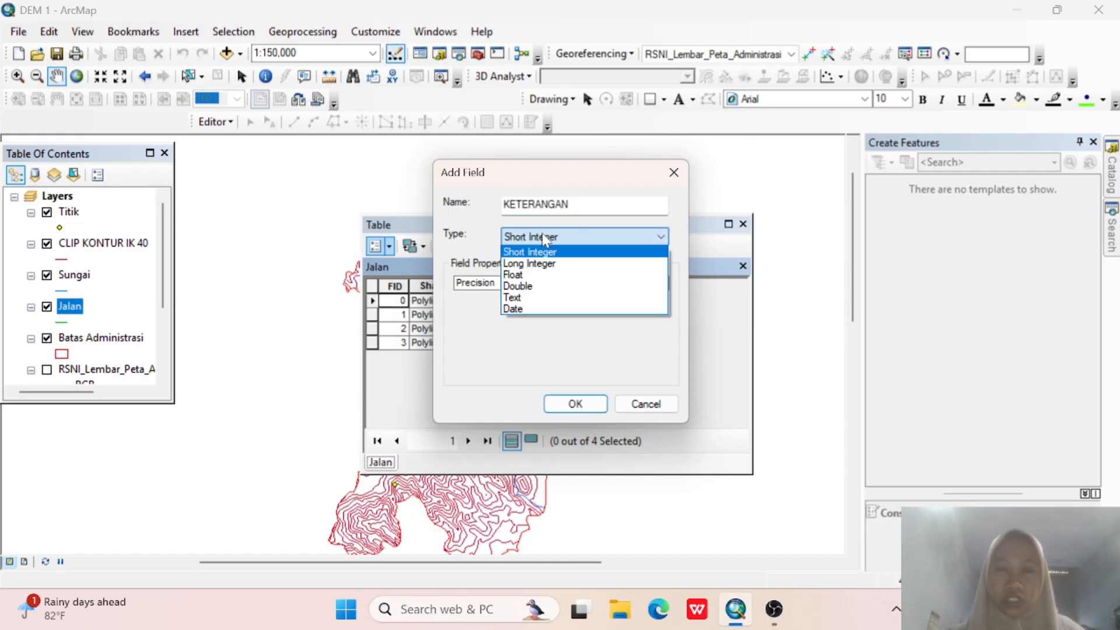
pyautogui.click(524, 297)
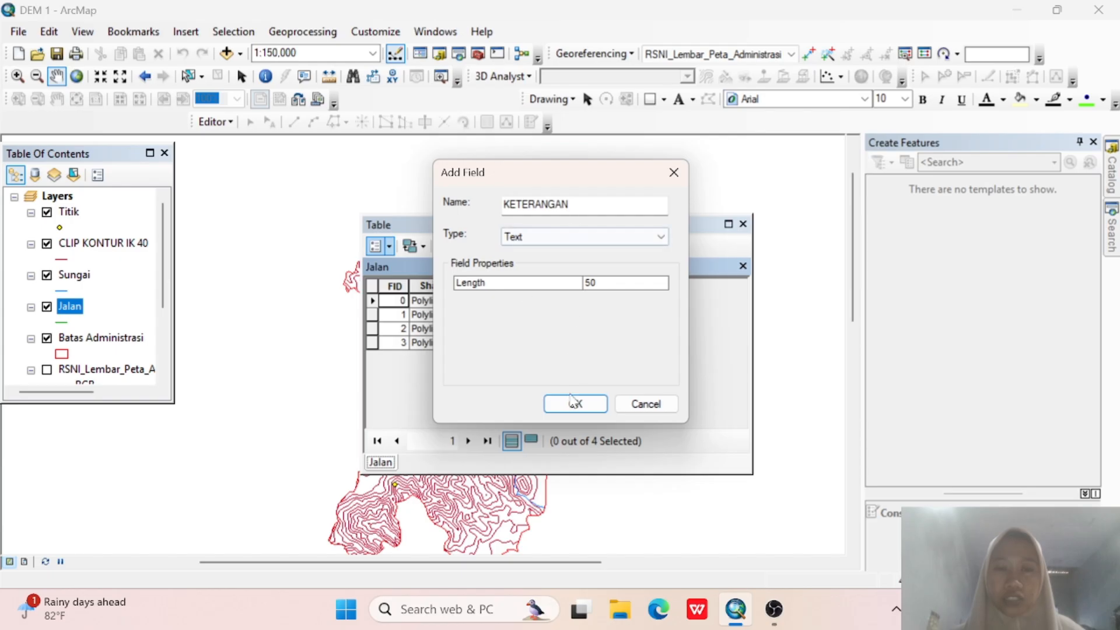
pyautogui.click(574, 403)
pyautogui.click(743, 224)
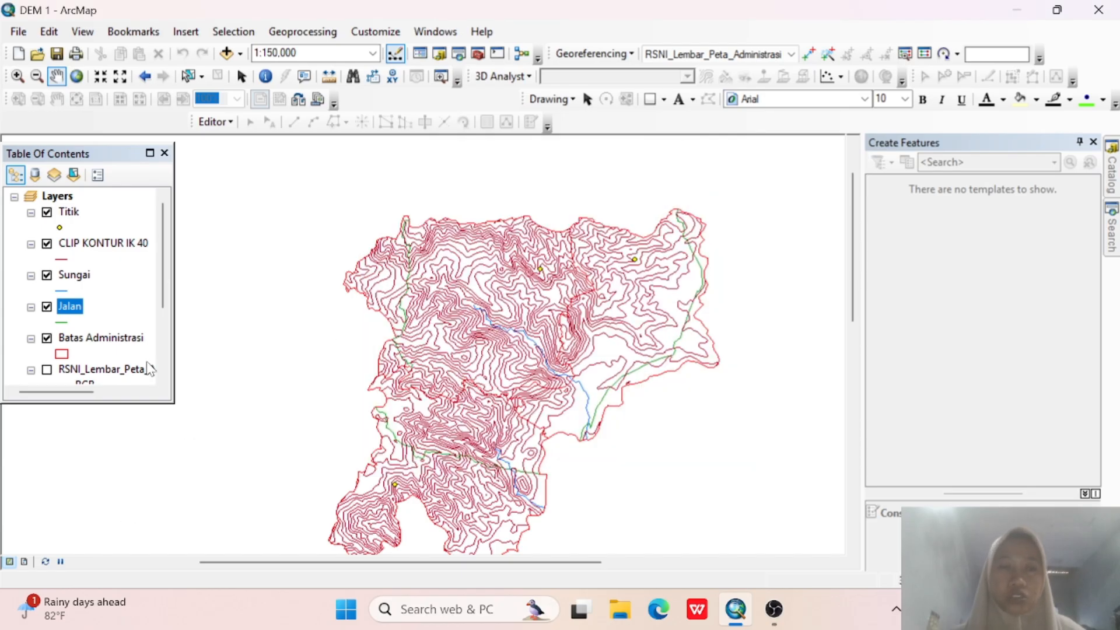
# Add a Text field named KETERANGAN with length 50 to the Sungai attribute table, and close the table.
pyautogui.rightClick(92, 278)
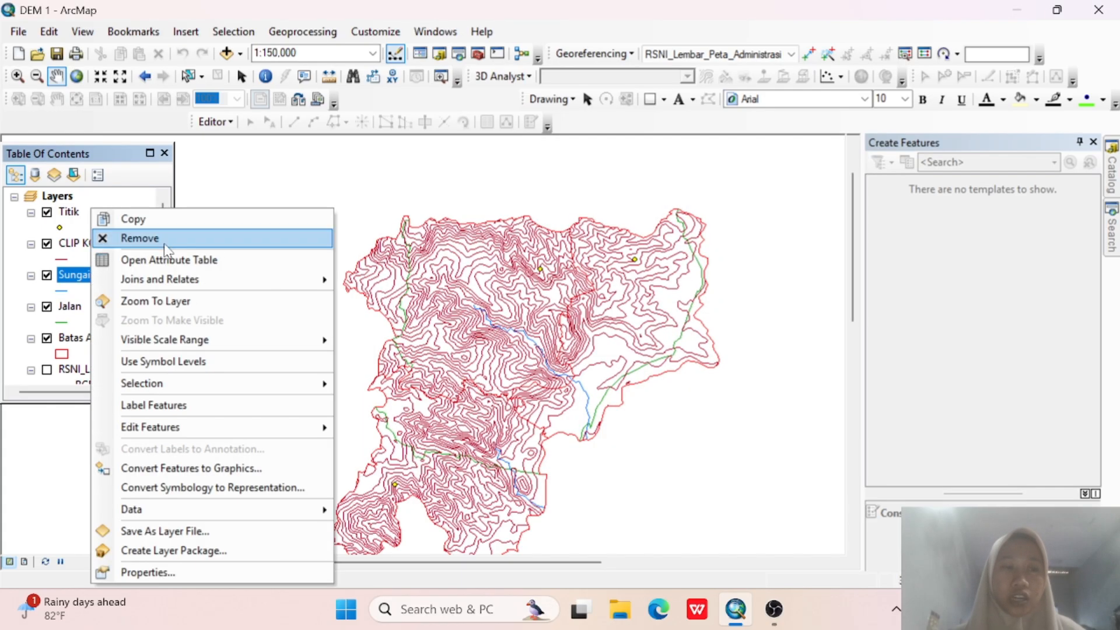
pyautogui.click(175, 266)
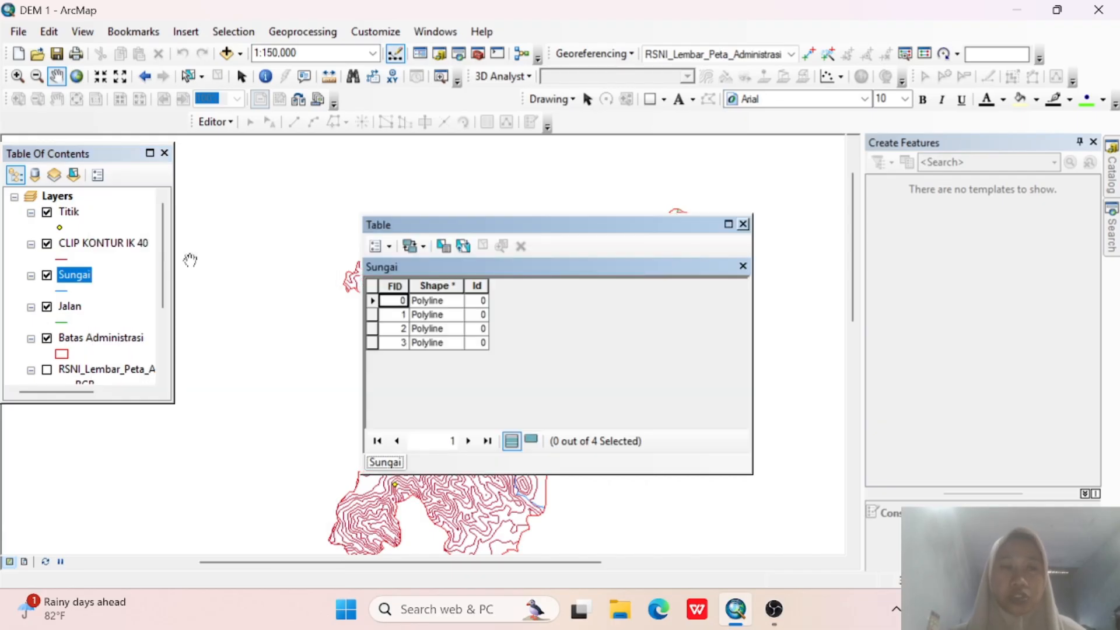
pyautogui.click(384, 249)
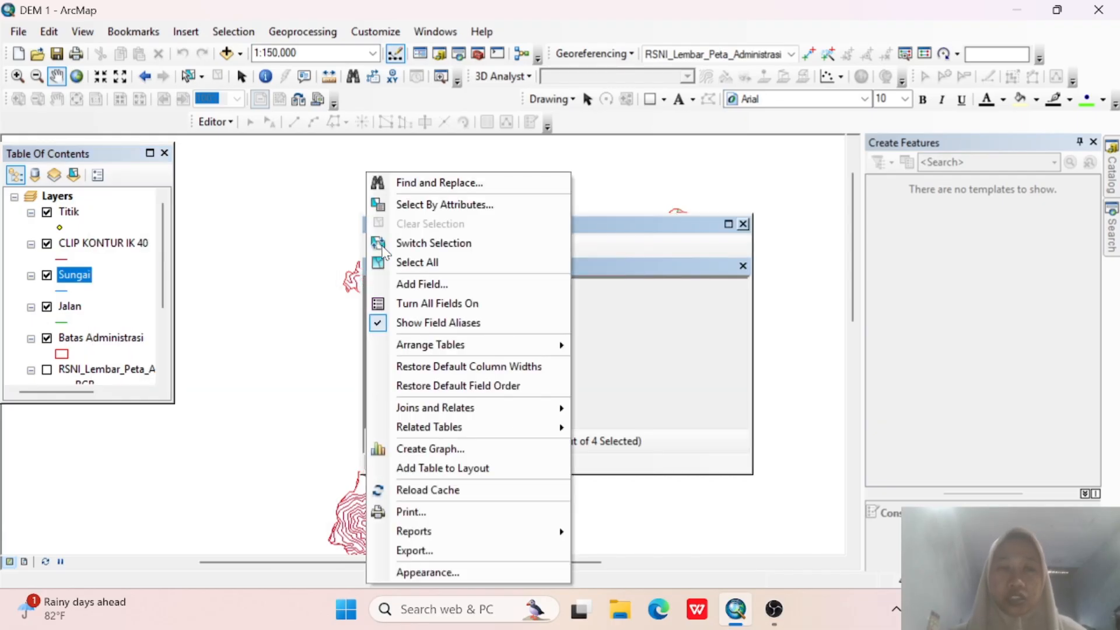
pyautogui.click(418, 213)
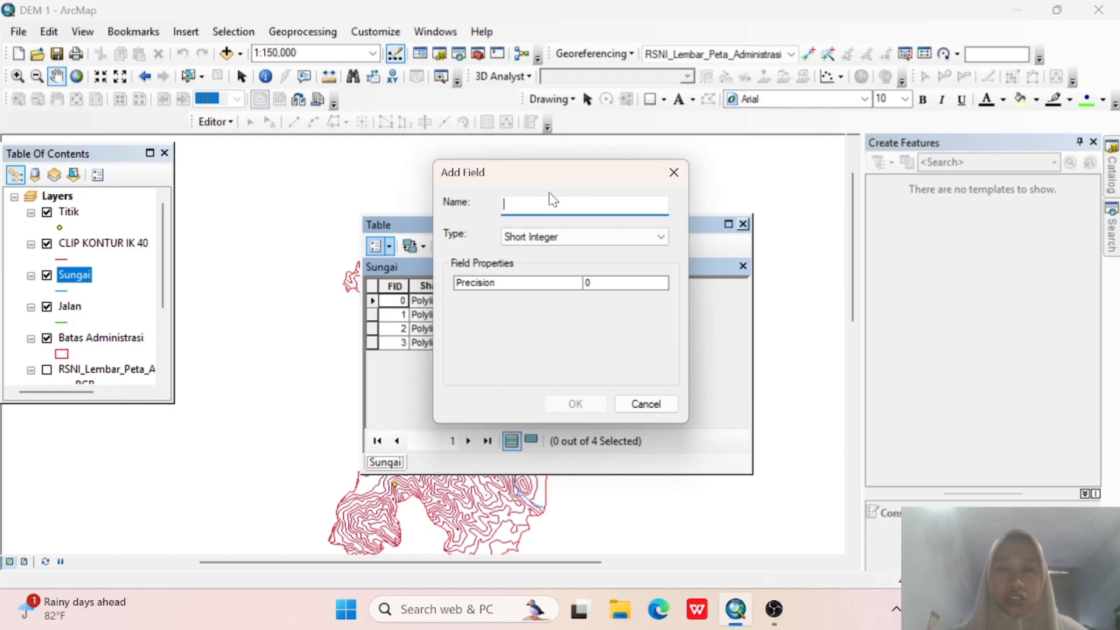
pyautogui.write('KETERANGAN')
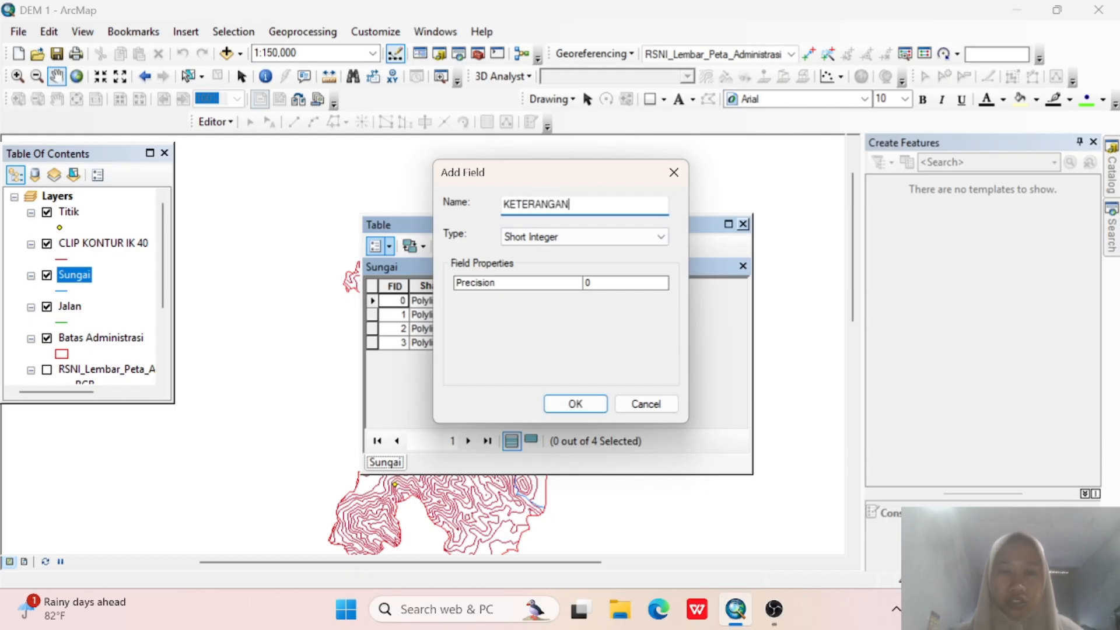
pyautogui.click(532, 239)
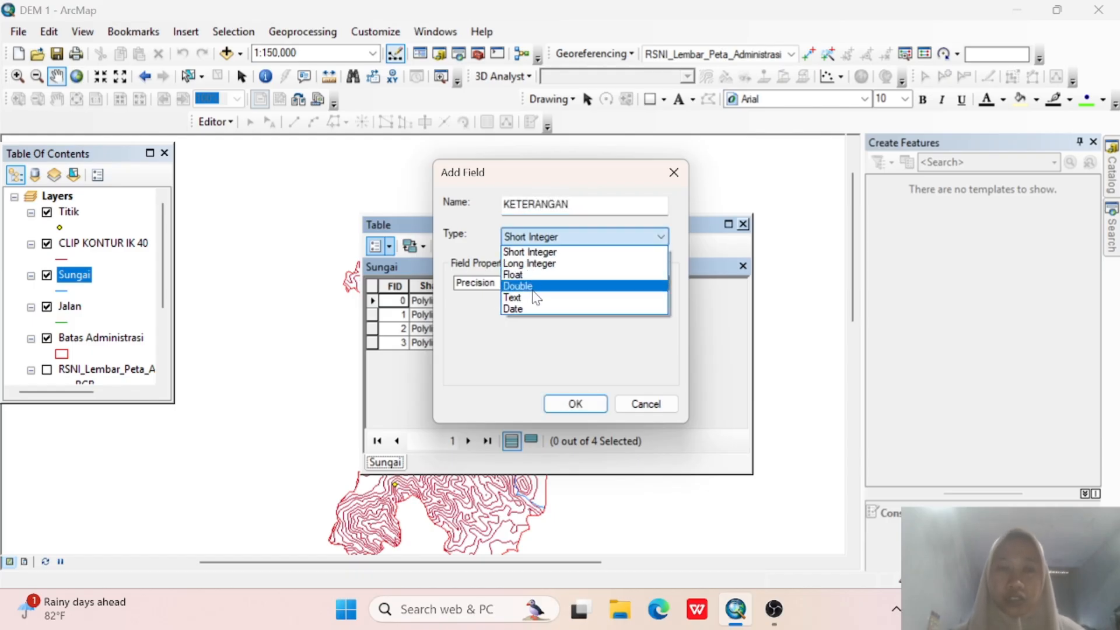
pyautogui.click(535, 289)
pyautogui.click(544, 240)
pyautogui.click(543, 298)
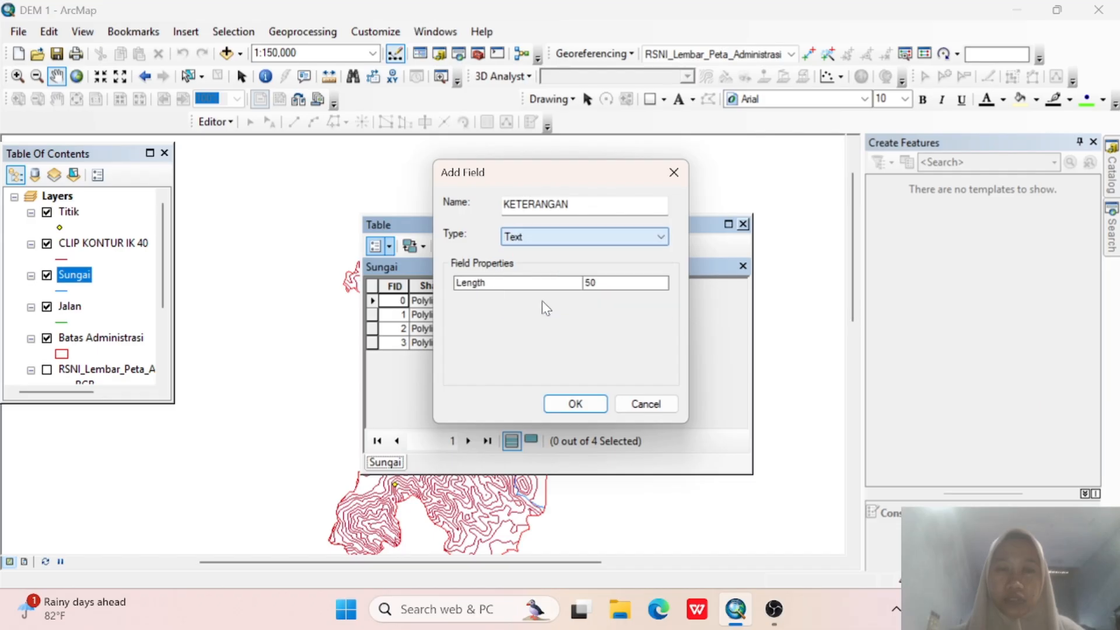
pyautogui.click(575, 404)
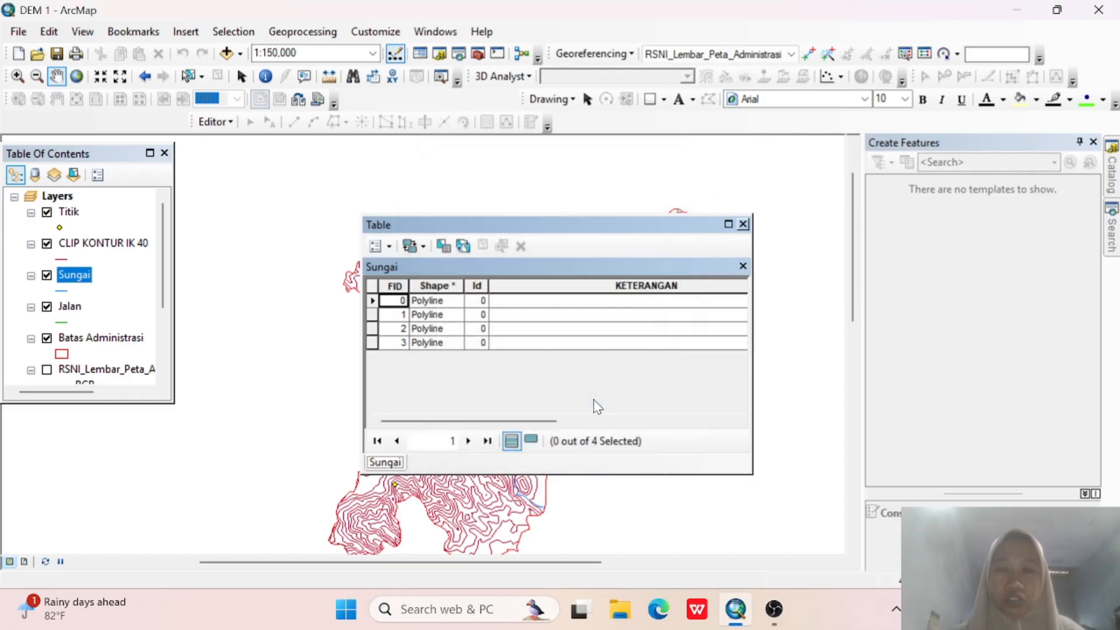
pyautogui.click(742, 224)
pyautogui.click(108, 246)
pyautogui.rightClick(108, 246)
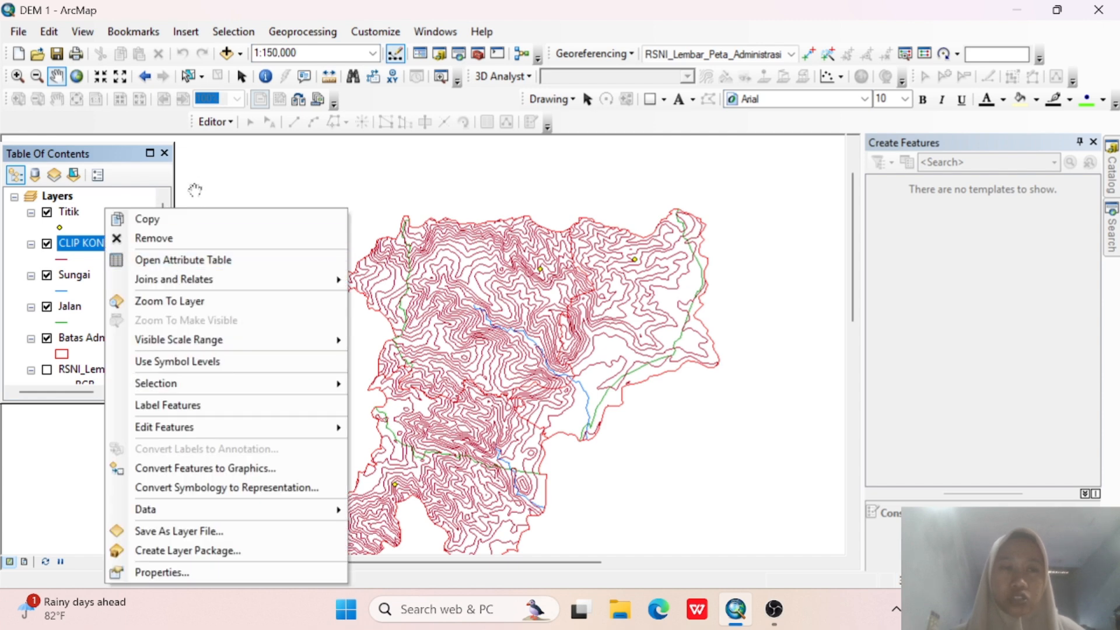
pyautogui.click(195, 190)
pyautogui.moveTo(193, 187); pyautogui.dragTo(421, 342)
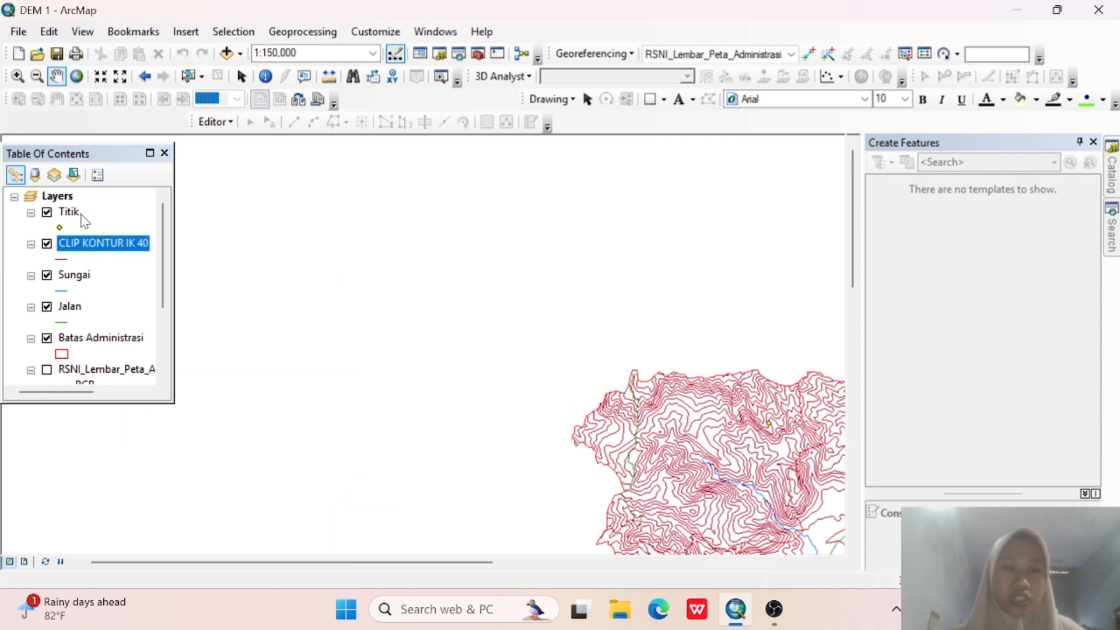
# Define a new Text field named KETERANGAN with length 50 for the Titik attribute table.
pyautogui.click(70, 211)
pyautogui.rightClick(70, 210)
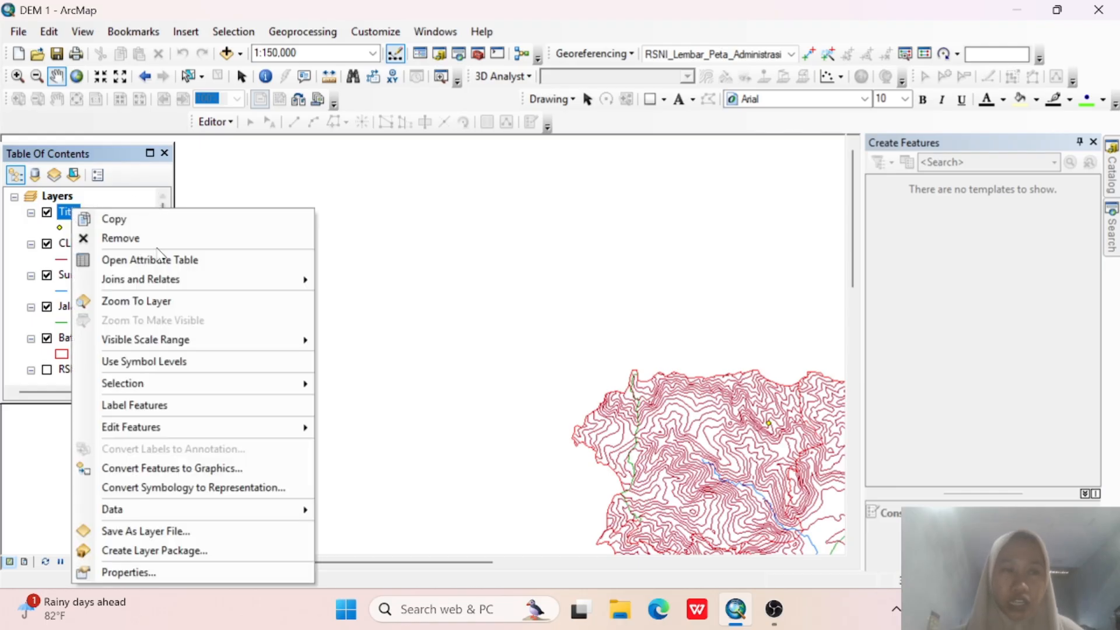
pyautogui.click(161, 259)
pyautogui.click(387, 243)
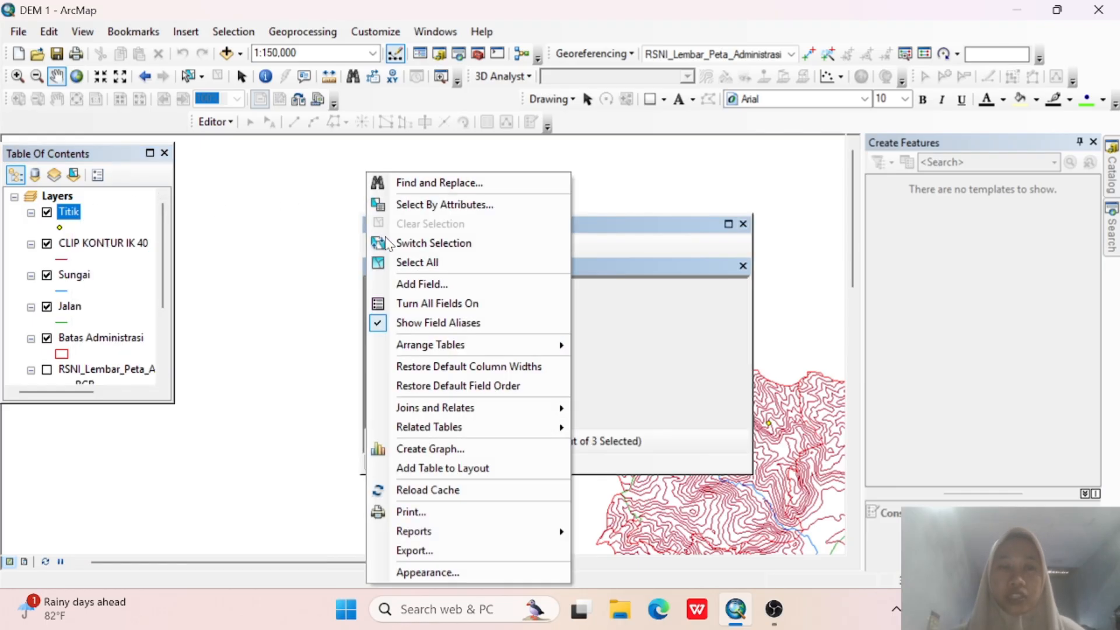
pyautogui.click(418, 284)
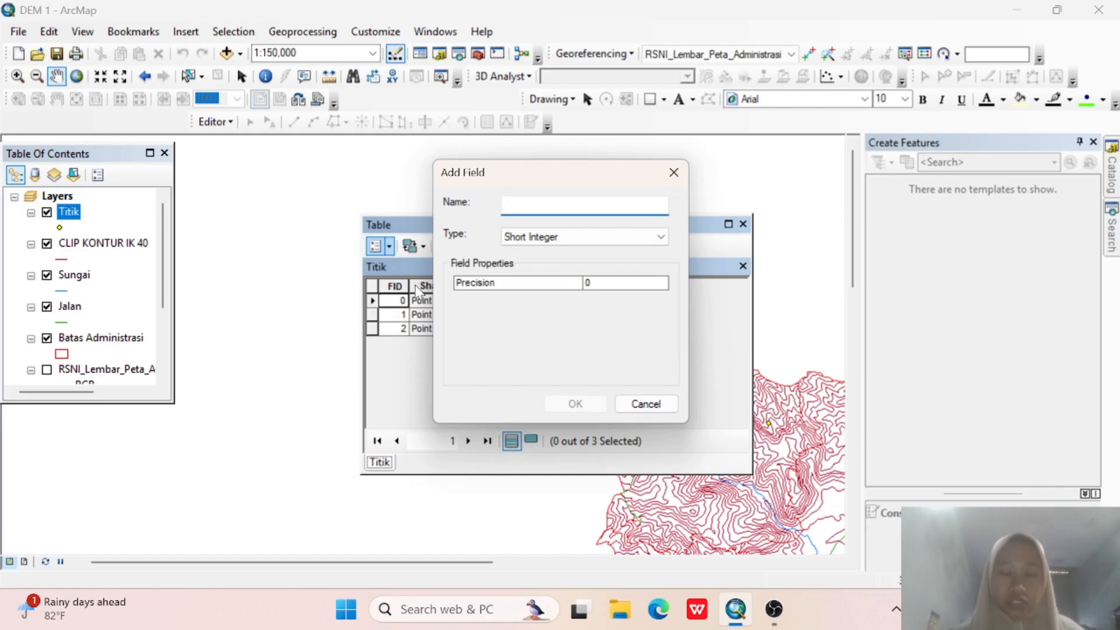
pyautogui.write('KETERAN')
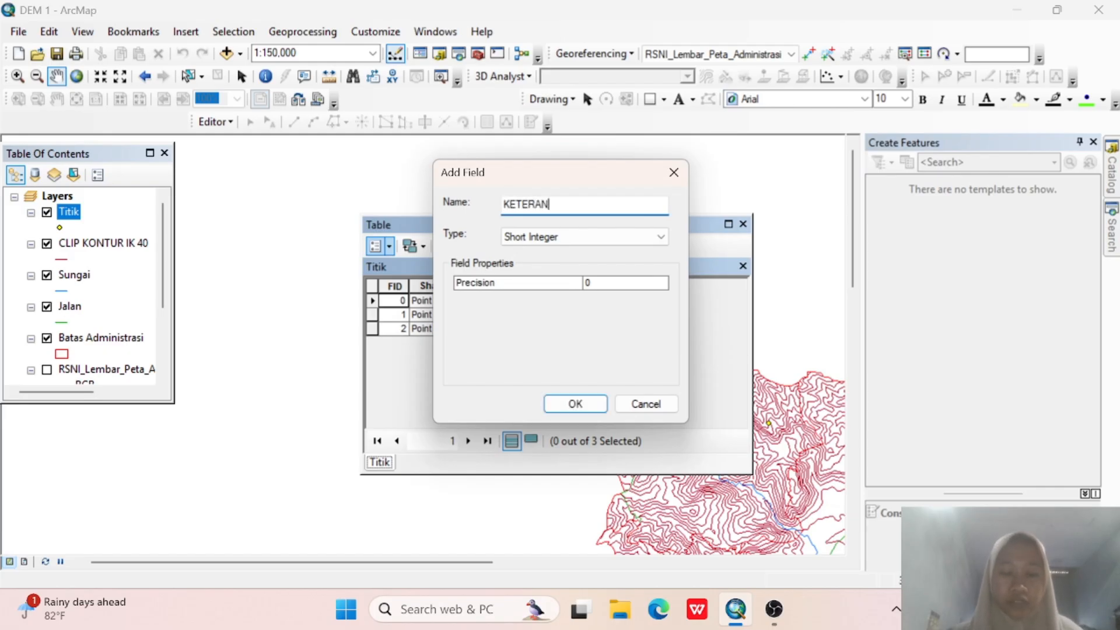
pyautogui.write('GAN')
pyautogui.click(554, 239)
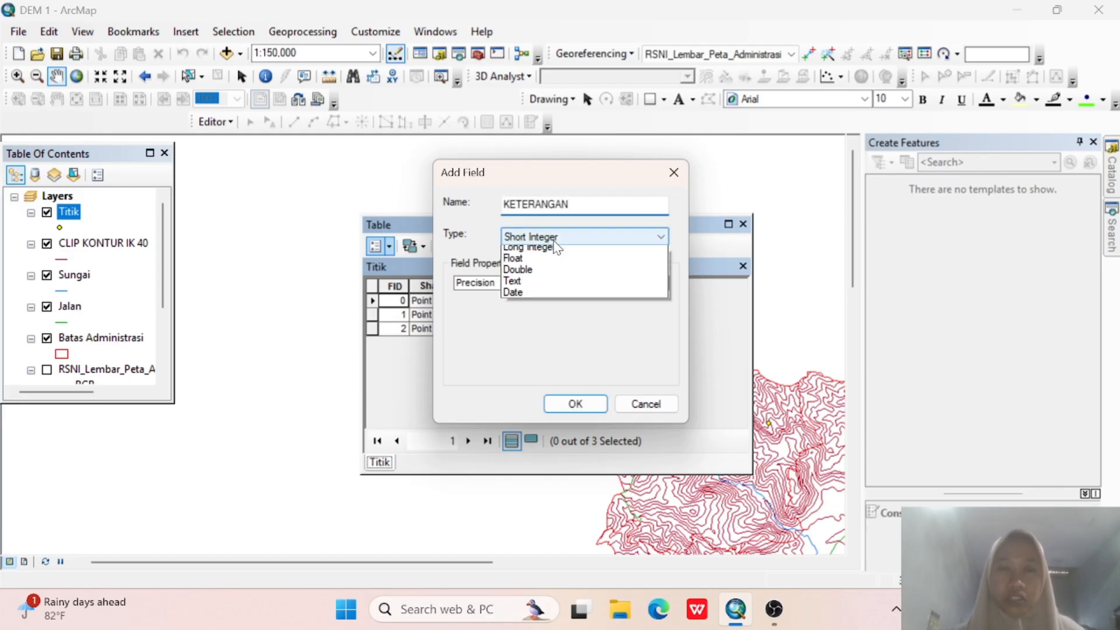
pyautogui.click(550, 295)
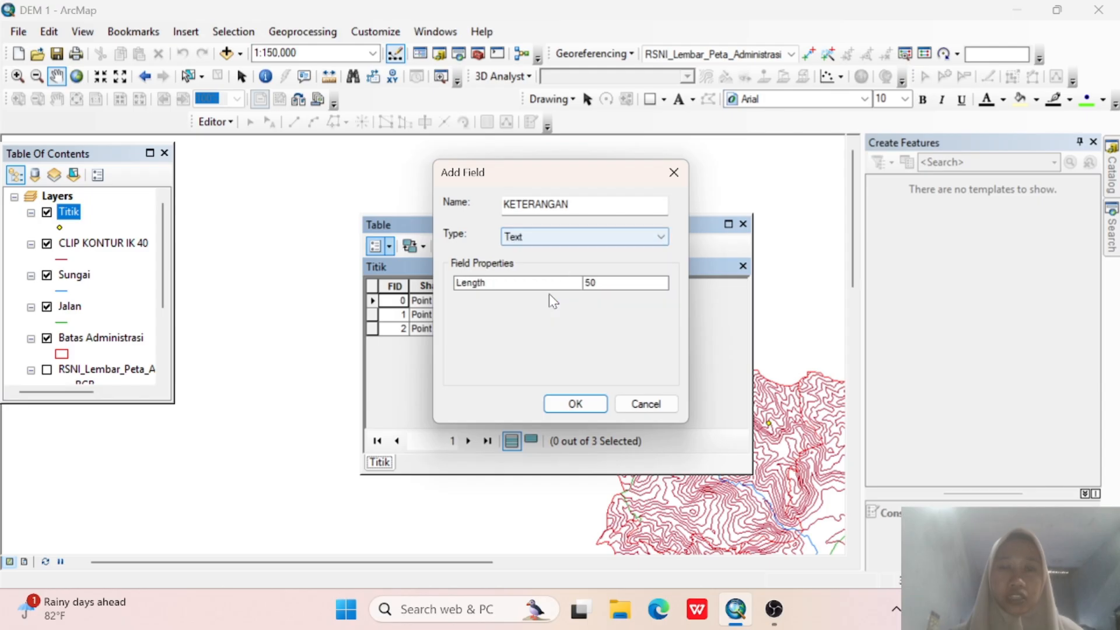
# Add the text field KETERANGAN with length 50 to the Titik attribute table, and close the table.
pyautogui.click(593, 408)
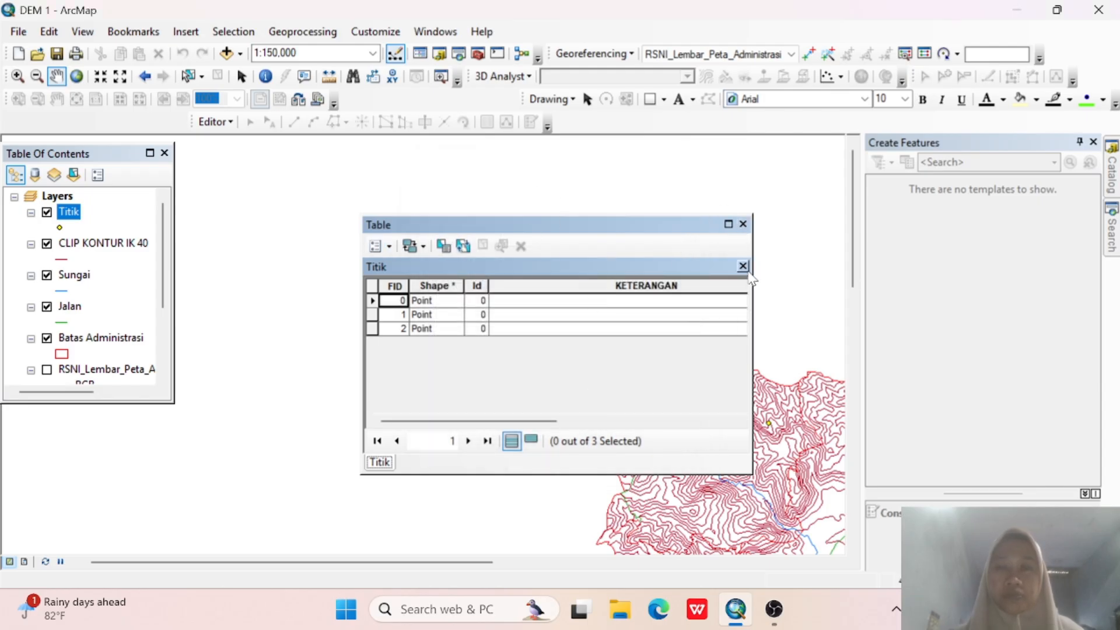
pyautogui.click(743, 267)
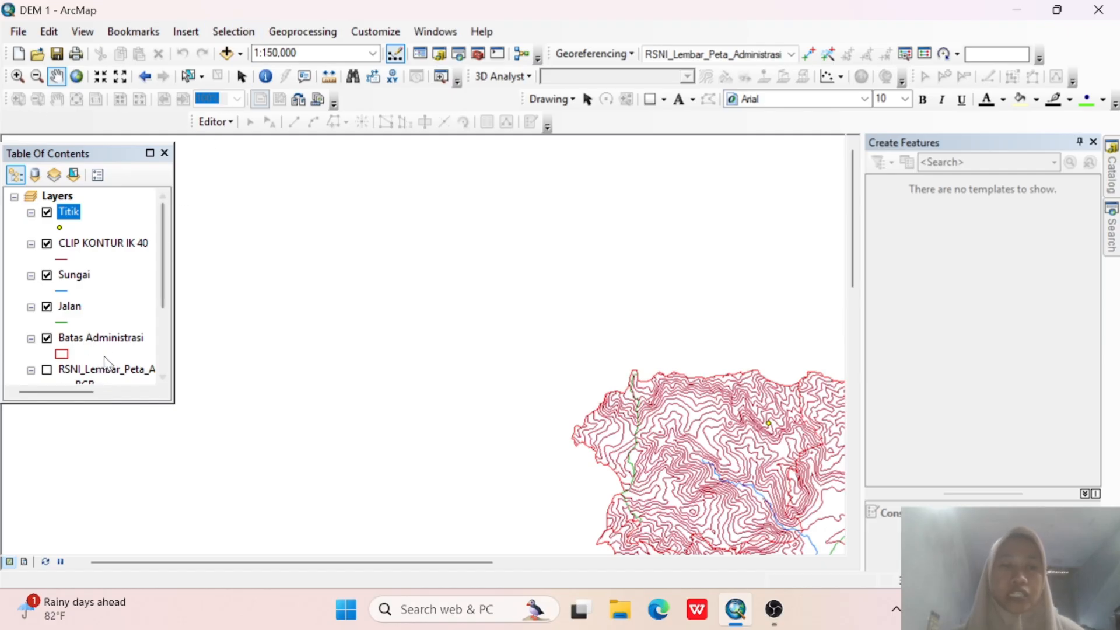
pyautogui.click(102, 338)
pyautogui.rightClick(105, 341)
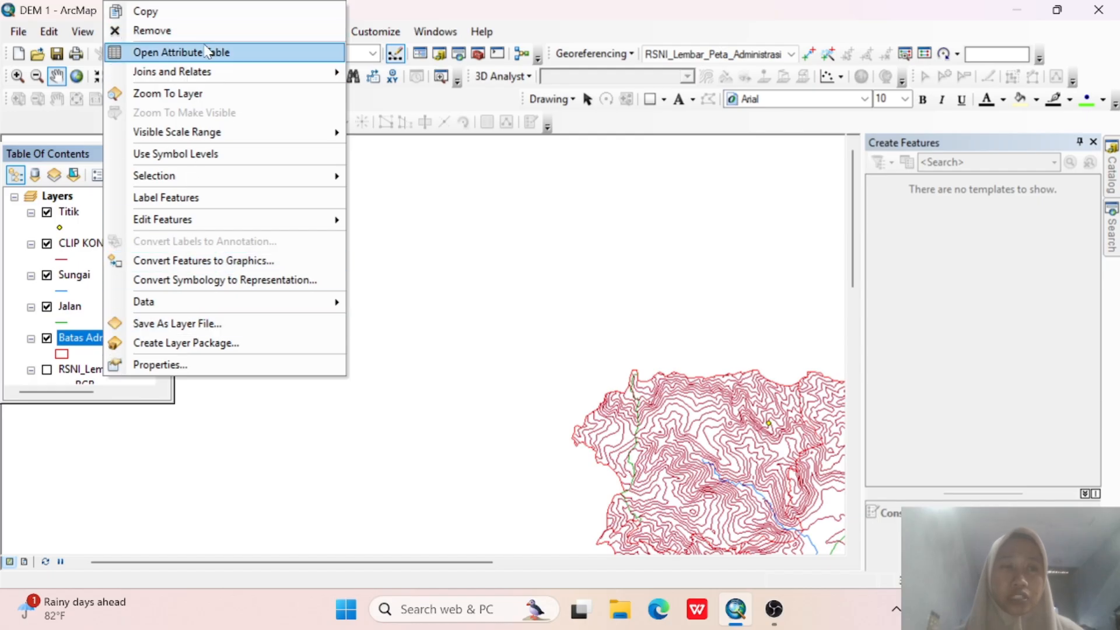
pyautogui.moveTo(291, 220)
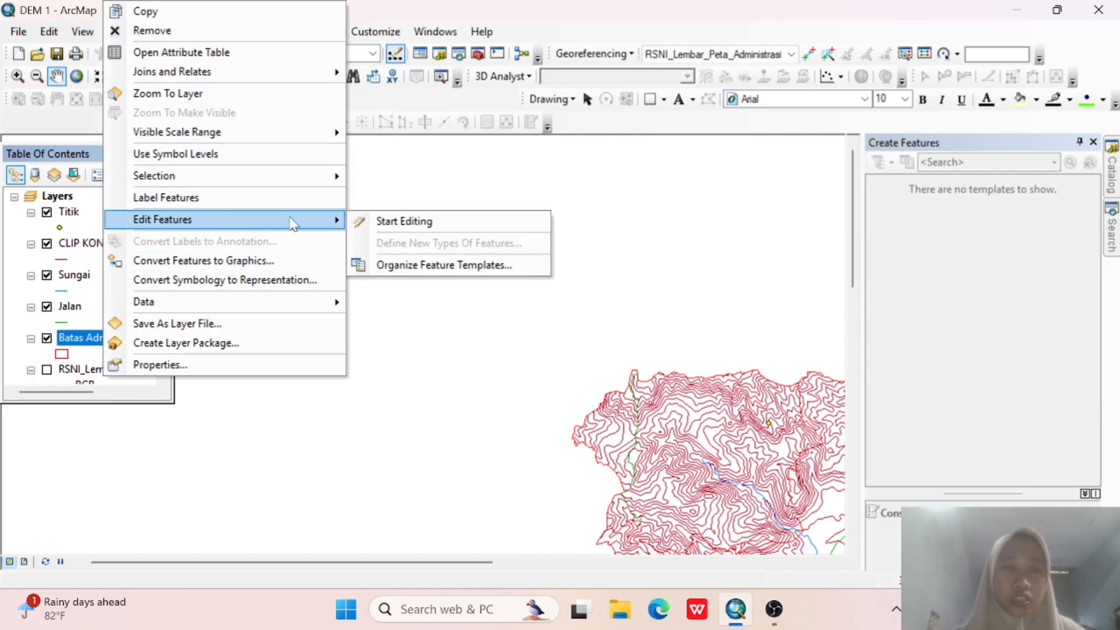
pyautogui.click(453, 222)
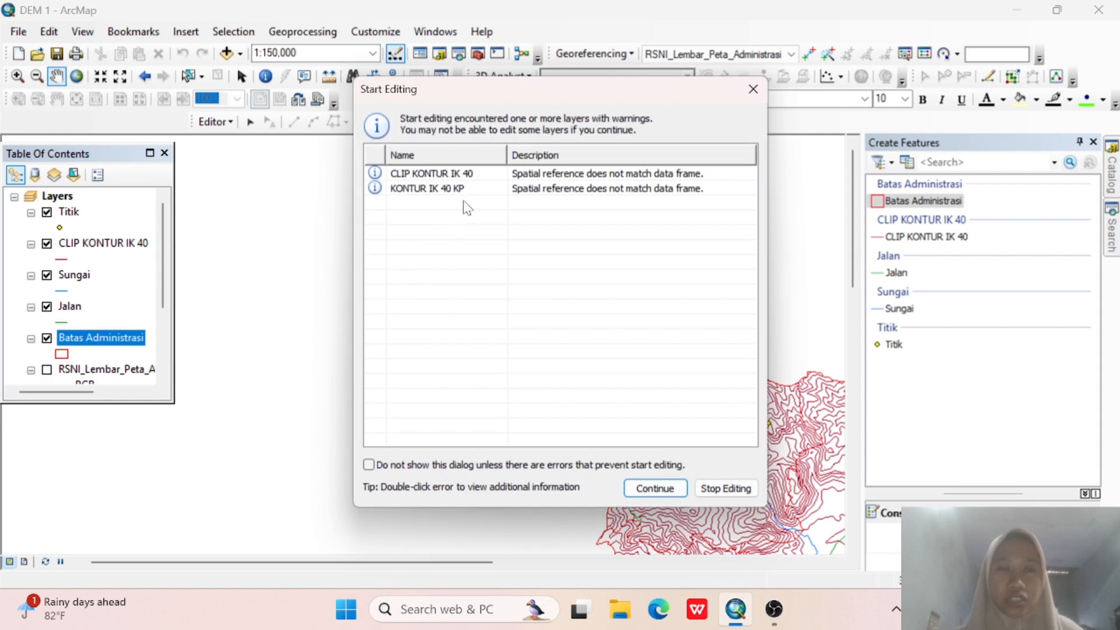
pyautogui.click(664, 489)
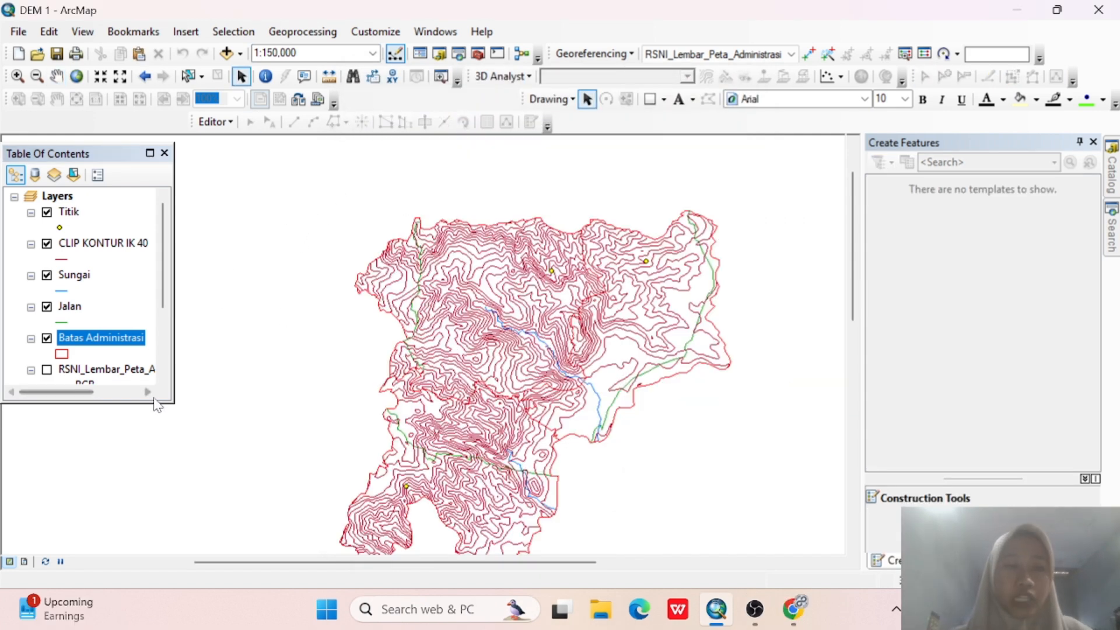
# Start an edit session on the Batas Administrasi layer despite the layer warnings, and choose its feature template.
pyautogui.rightClick(107, 344)
pyautogui.moveTo(272, 227)
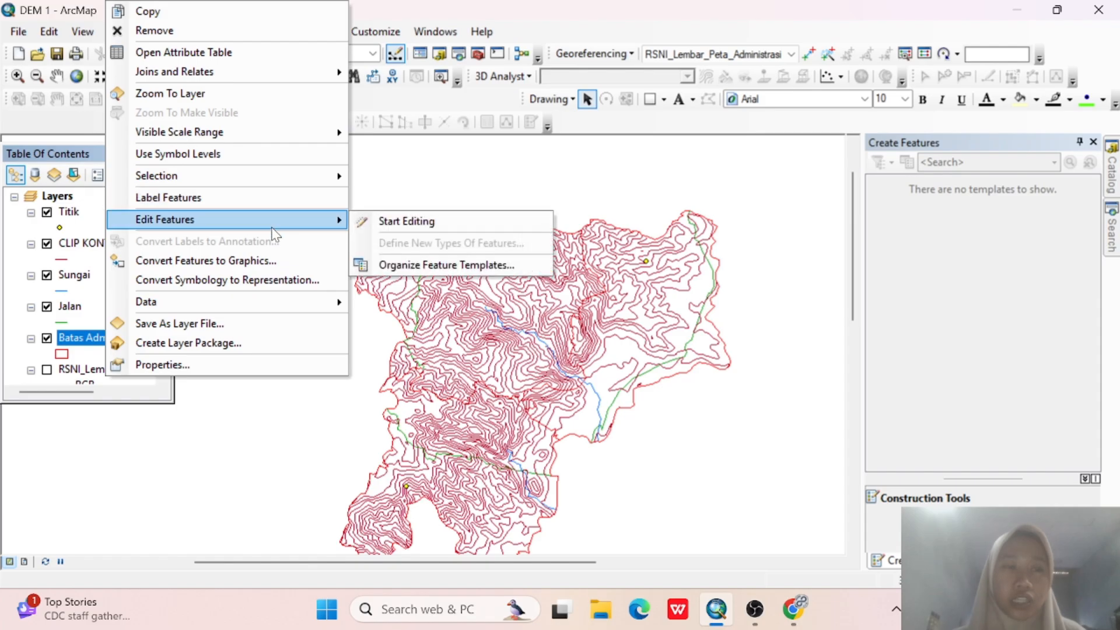
pyautogui.click(396, 221)
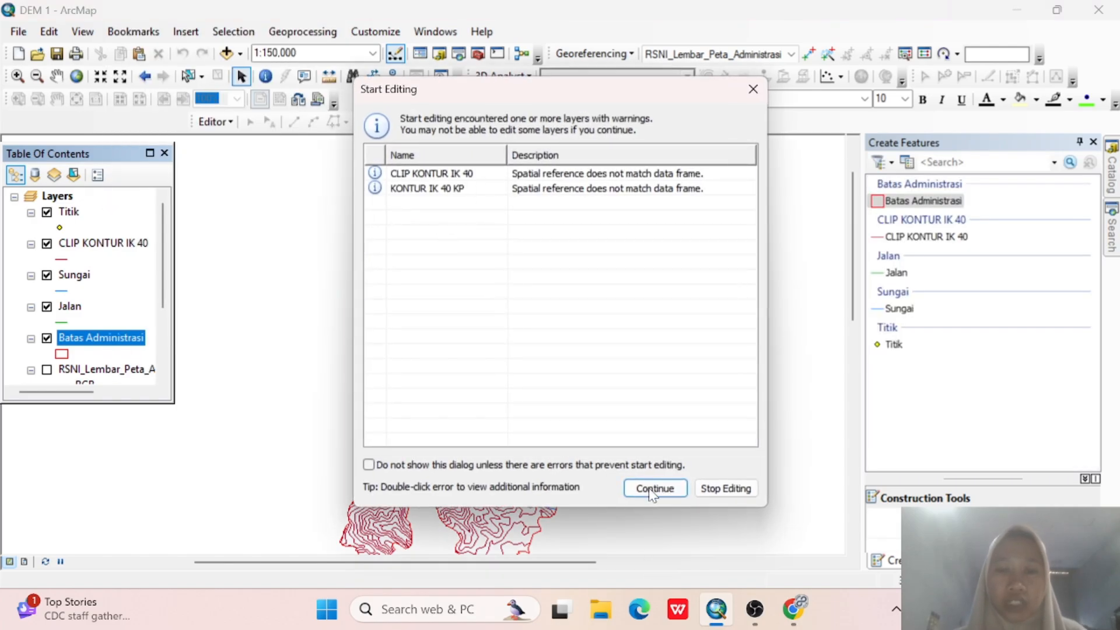
pyautogui.click(653, 494)
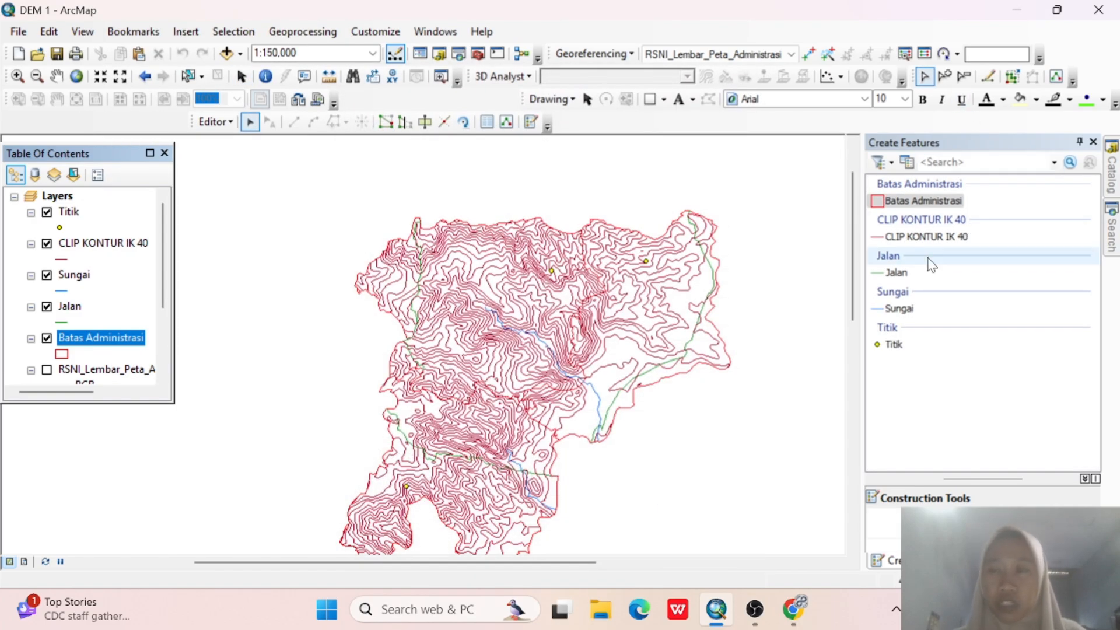
pyautogui.click(913, 202)
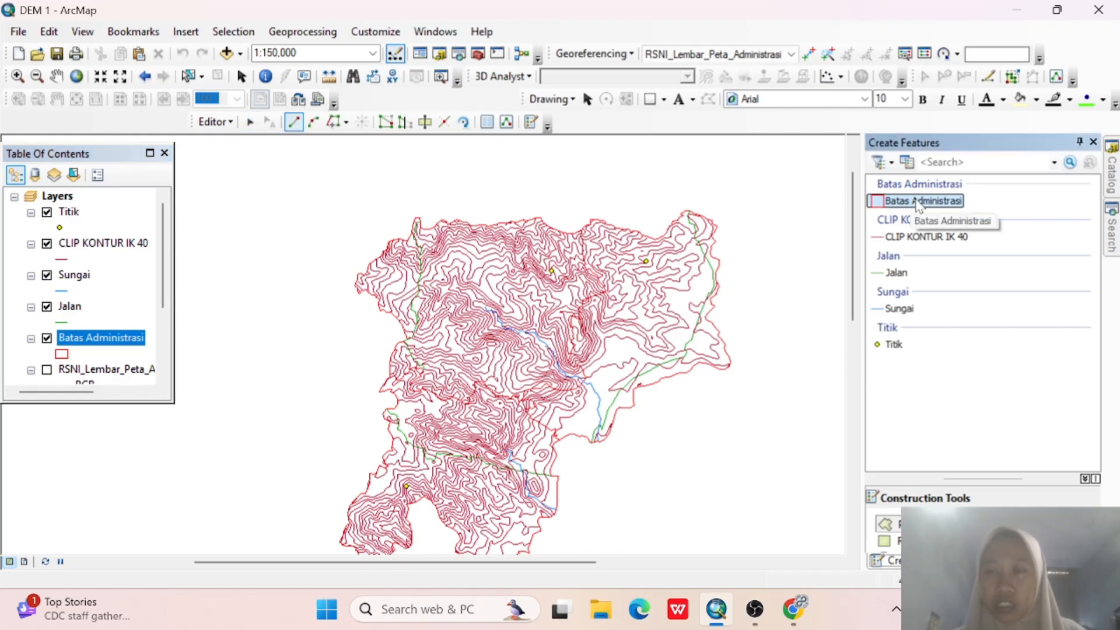
pyautogui.doubleClick(915, 202)
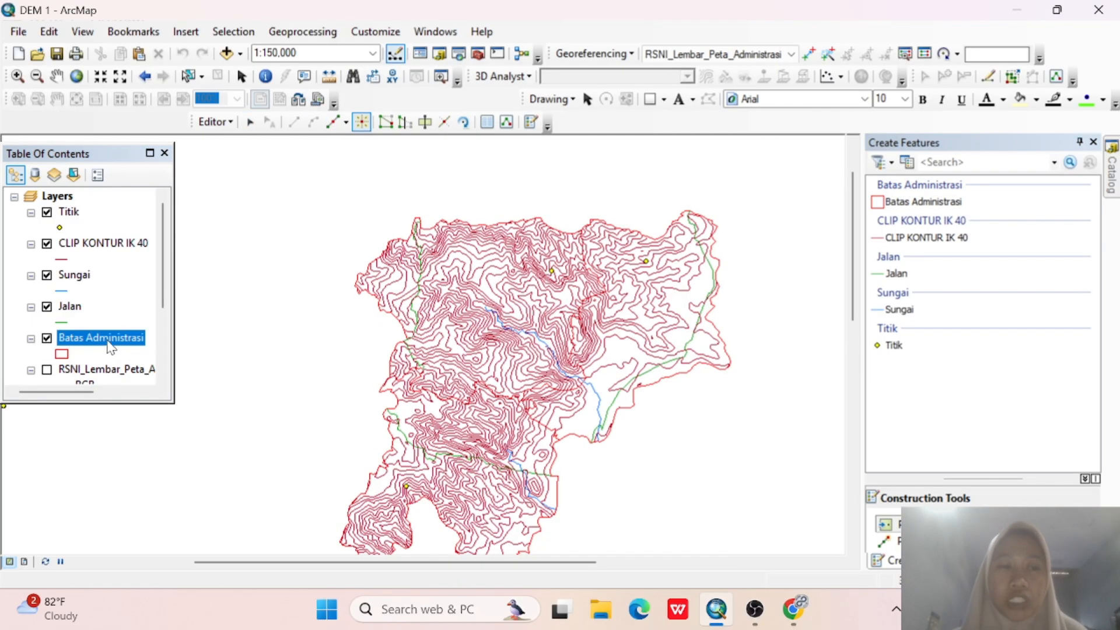
# Open the attribute table of Batas Administrasi at its PL field and move the table clear of the map area.
pyautogui.rightClick(108, 347)
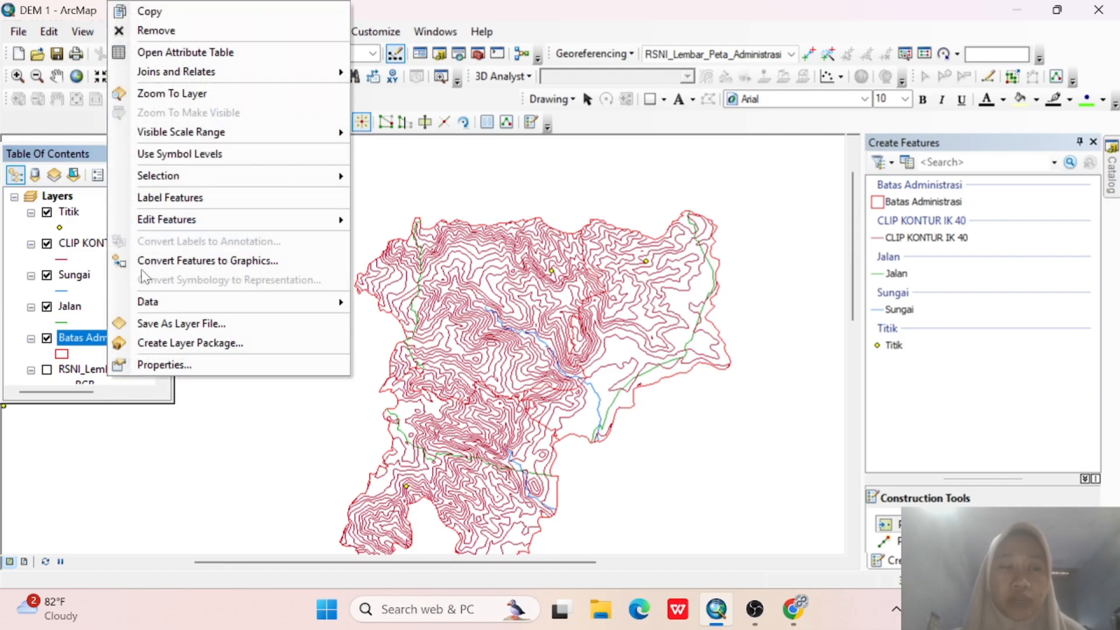
pyautogui.click(243, 52)
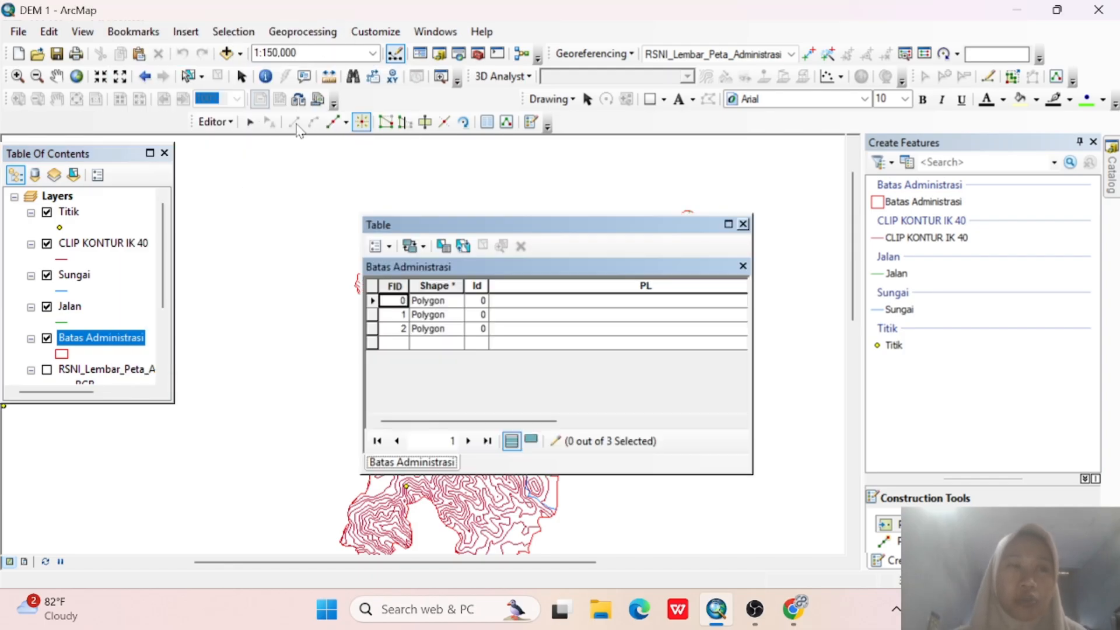
pyautogui.click(509, 304)
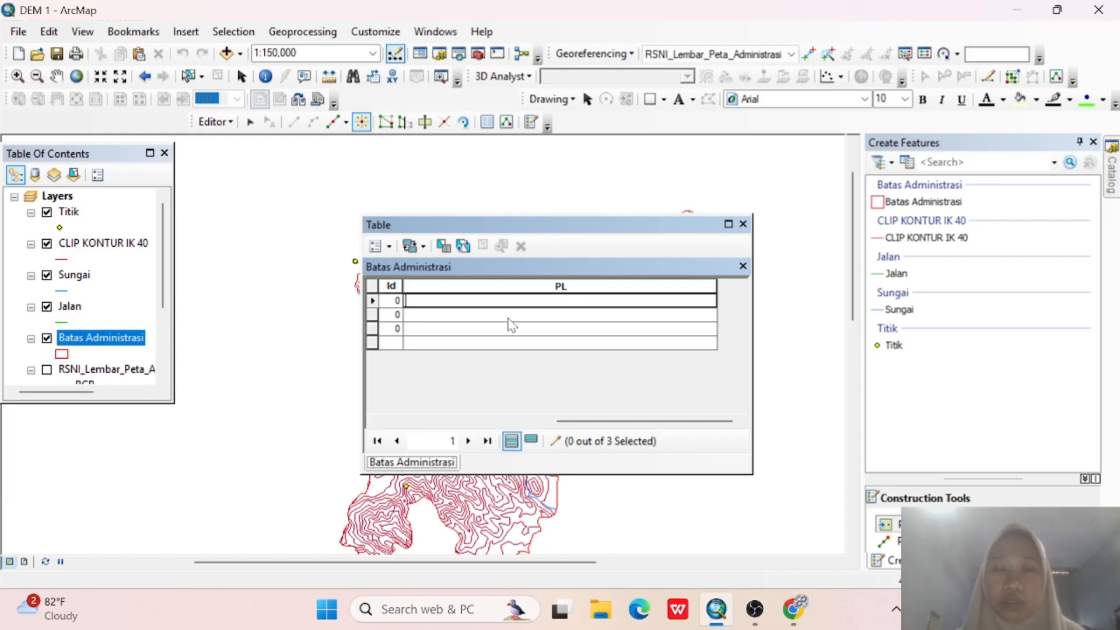
pyautogui.moveTo(528, 224); pyautogui.dragTo(664, 123)
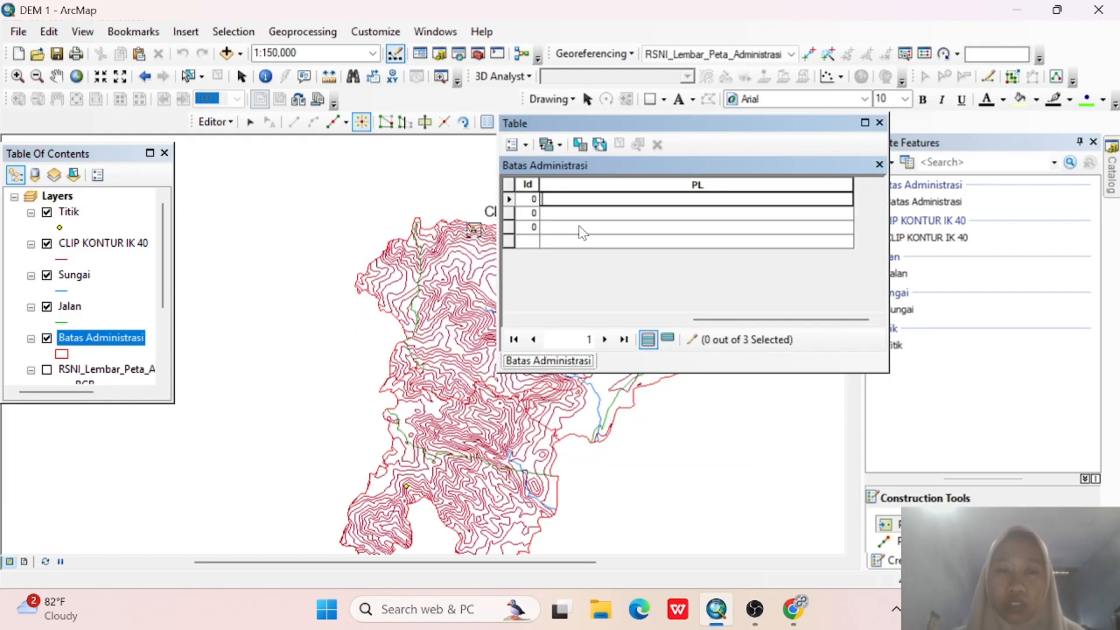
# Select the Batas Administrasi records one at a time to identify which polygon each represents, ending at the first record's PL cell.
pyautogui.click(510, 186)
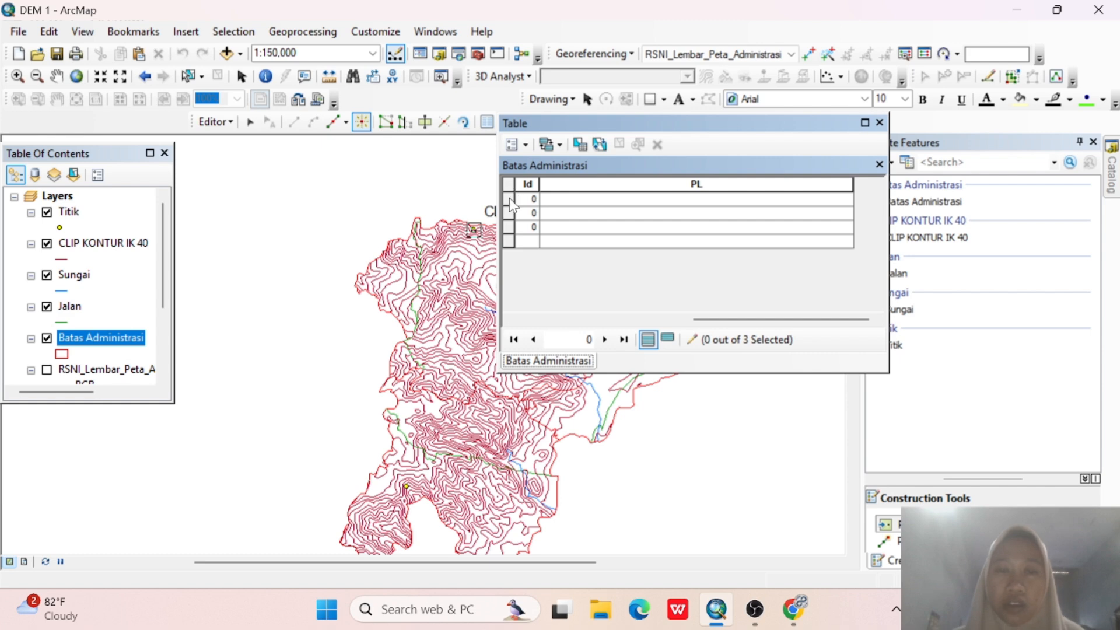
pyautogui.click(509, 199)
pyautogui.click(569, 213)
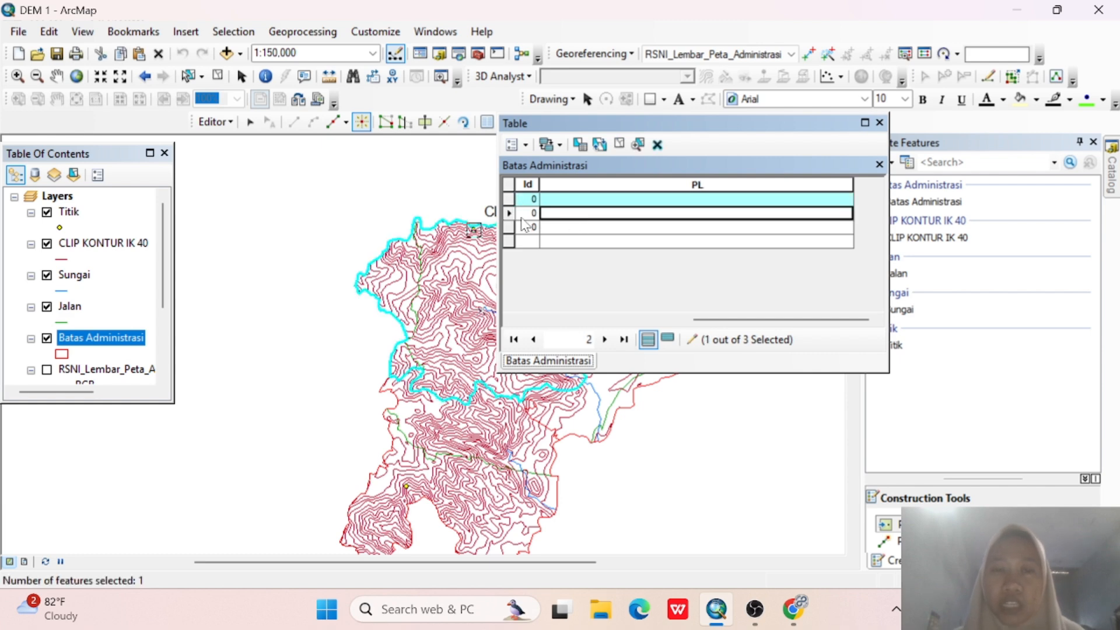
pyautogui.click(508, 228)
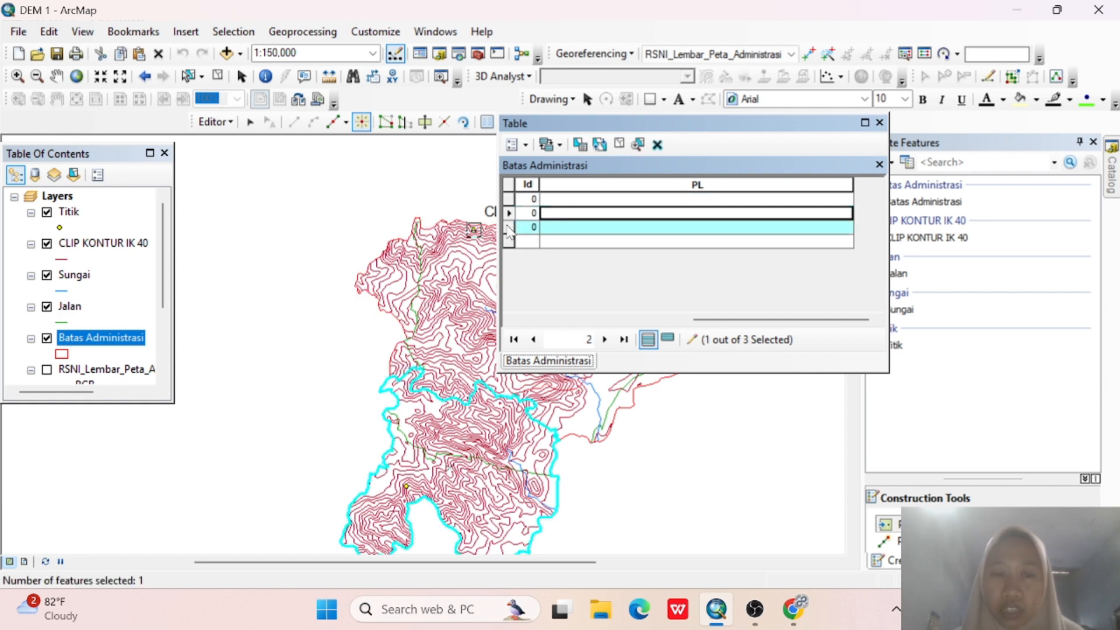
pyautogui.click(508, 213)
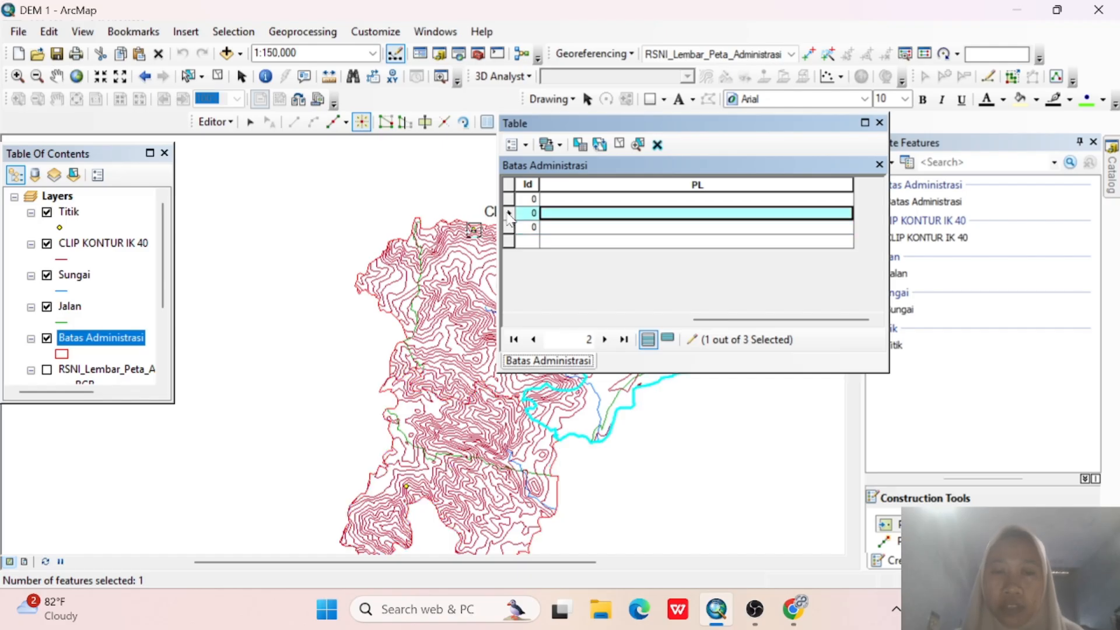
pyautogui.click(508, 199)
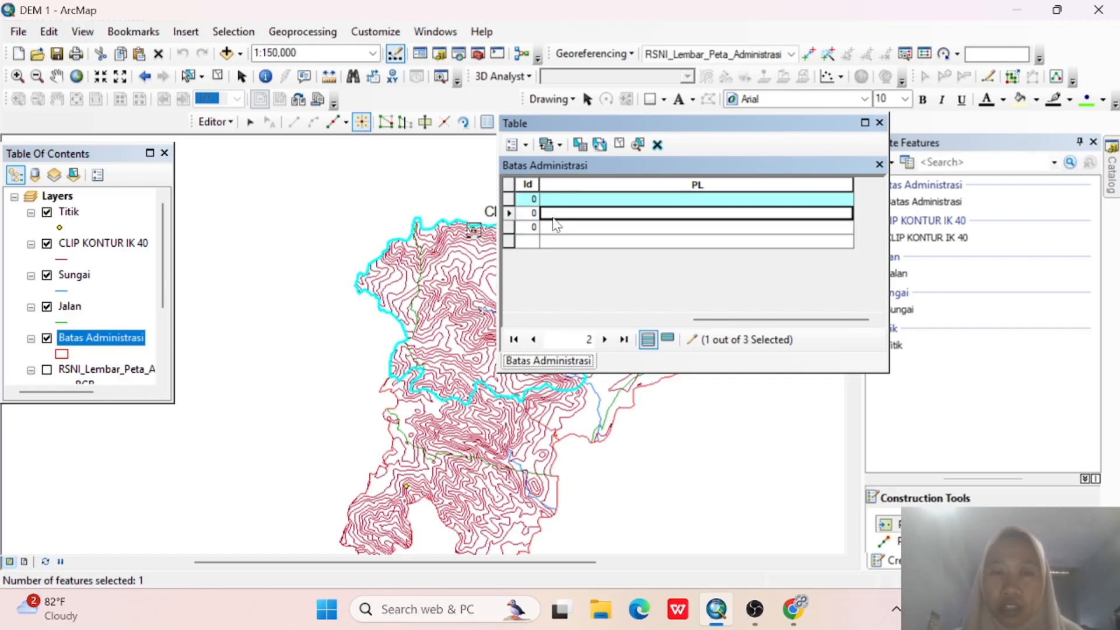
pyautogui.click(556, 201)
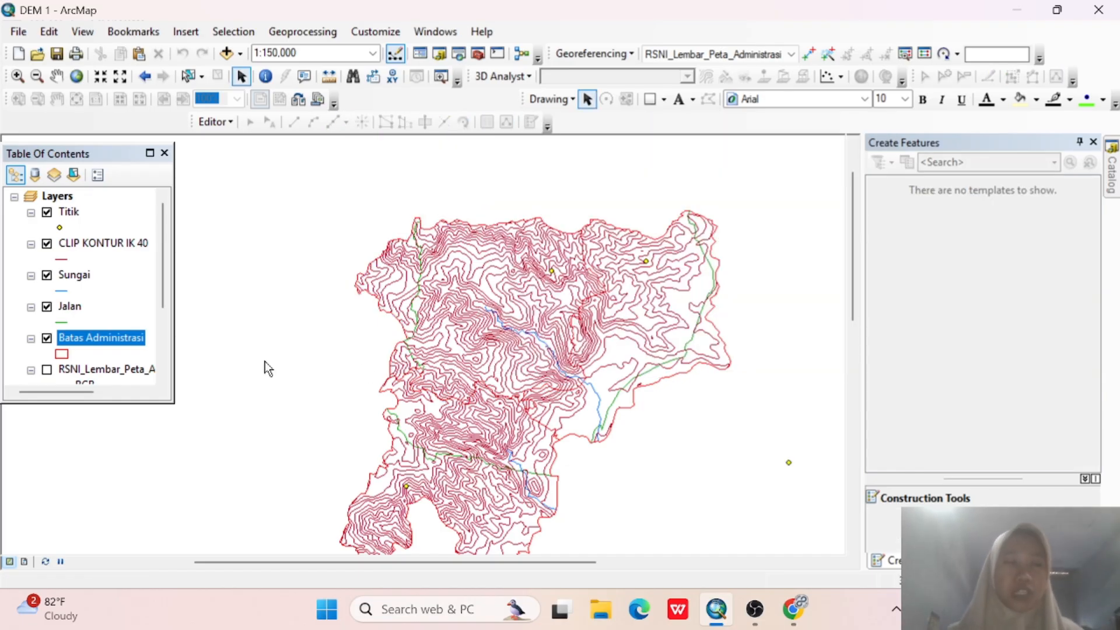
# Start an edit session on the Jalan layer and continue past the layer warnings.
pyautogui.rightClick(69, 307)
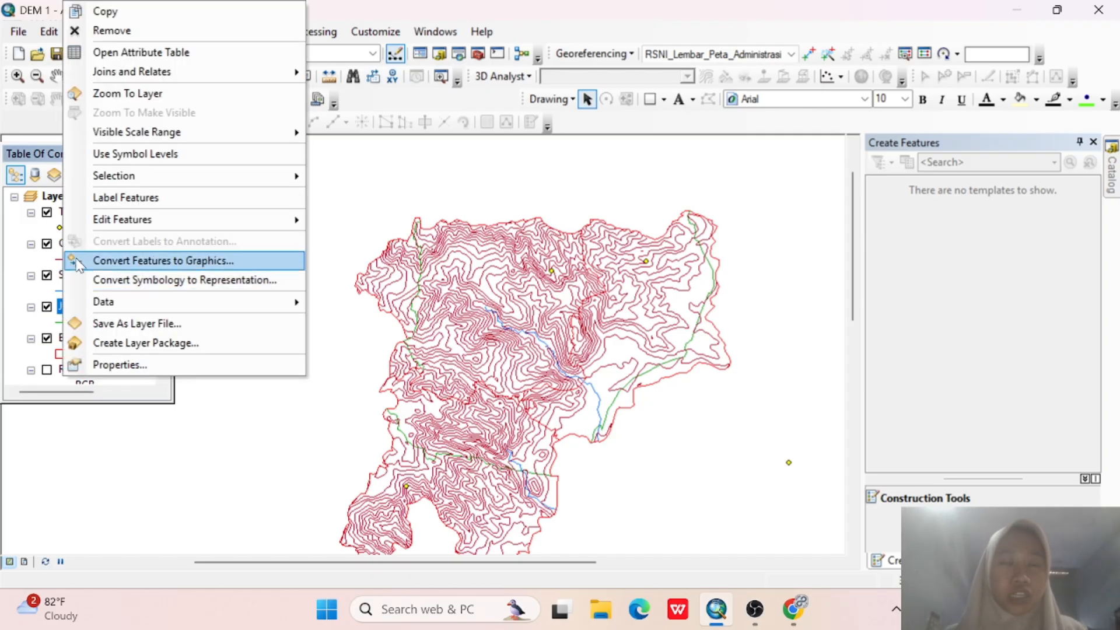
pyautogui.moveTo(160, 220)
pyautogui.click(359, 220)
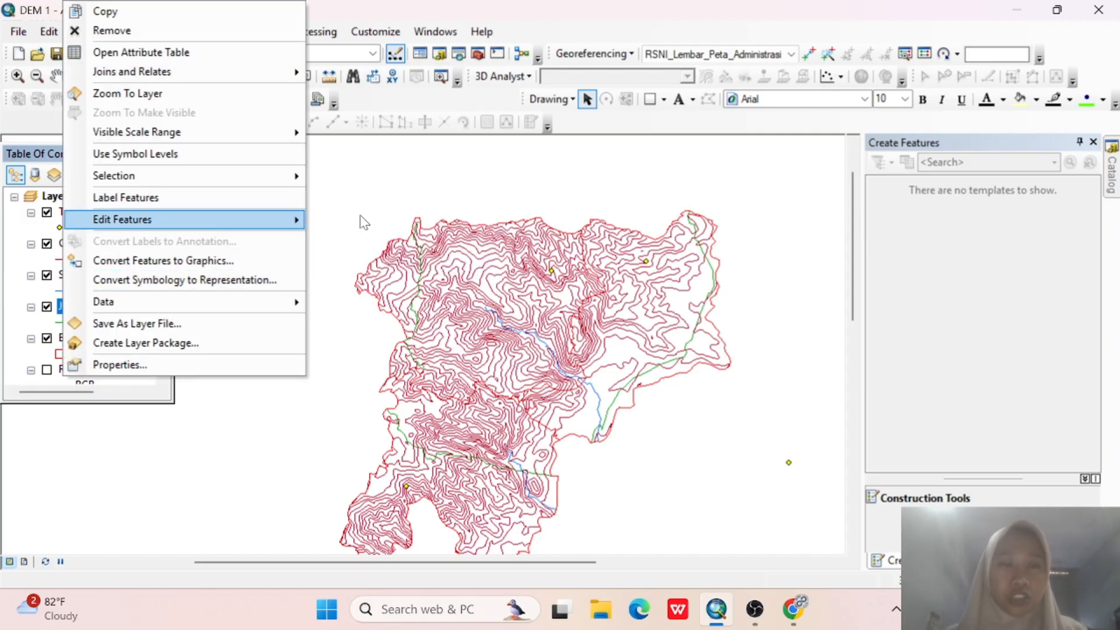
pyautogui.click(656, 490)
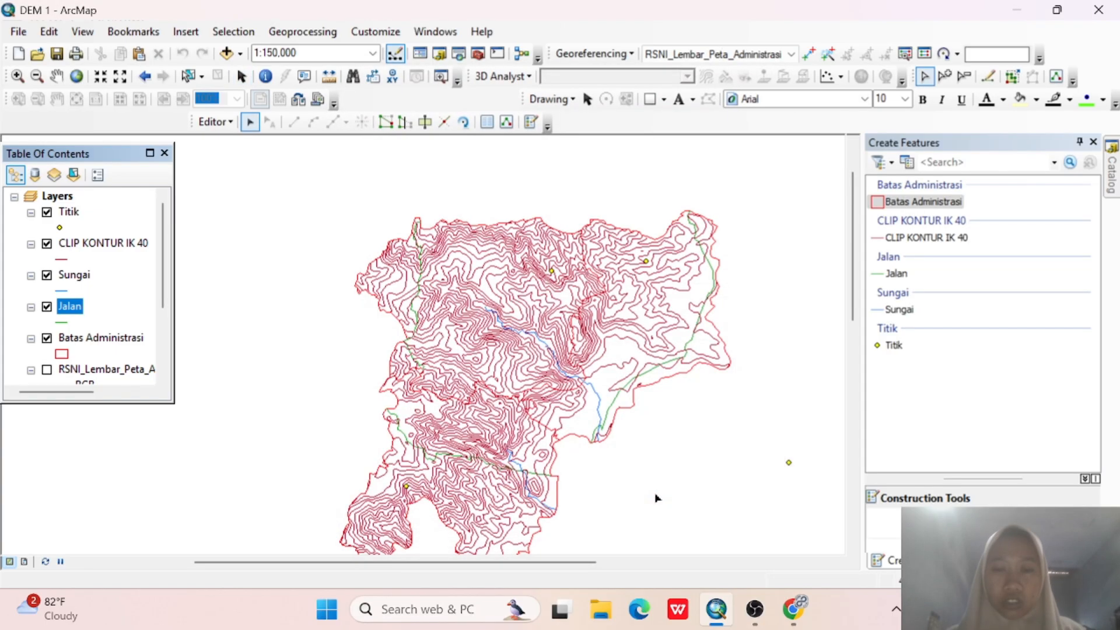
# Fill KETERANGAN for the first three records in the Jalan attribute table with Jalan Kolektor, Jalan Arteri and Jalan Lokal, and close the table.
pyautogui.rightClick(74, 310)
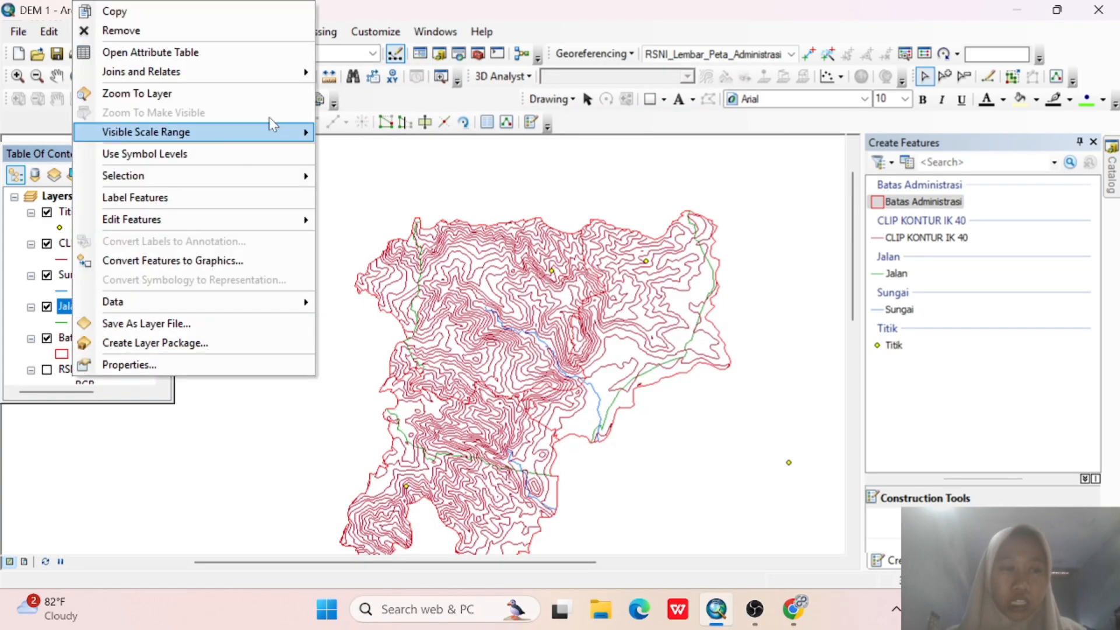
pyautogui.click(215, 55)
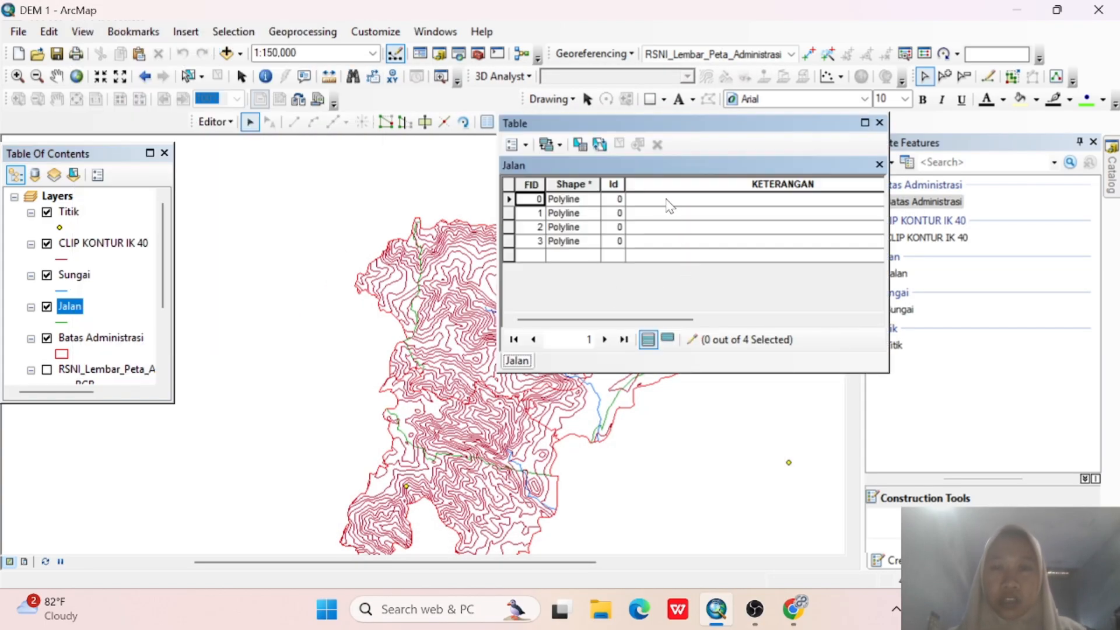
pyautogui.click(667, 199)
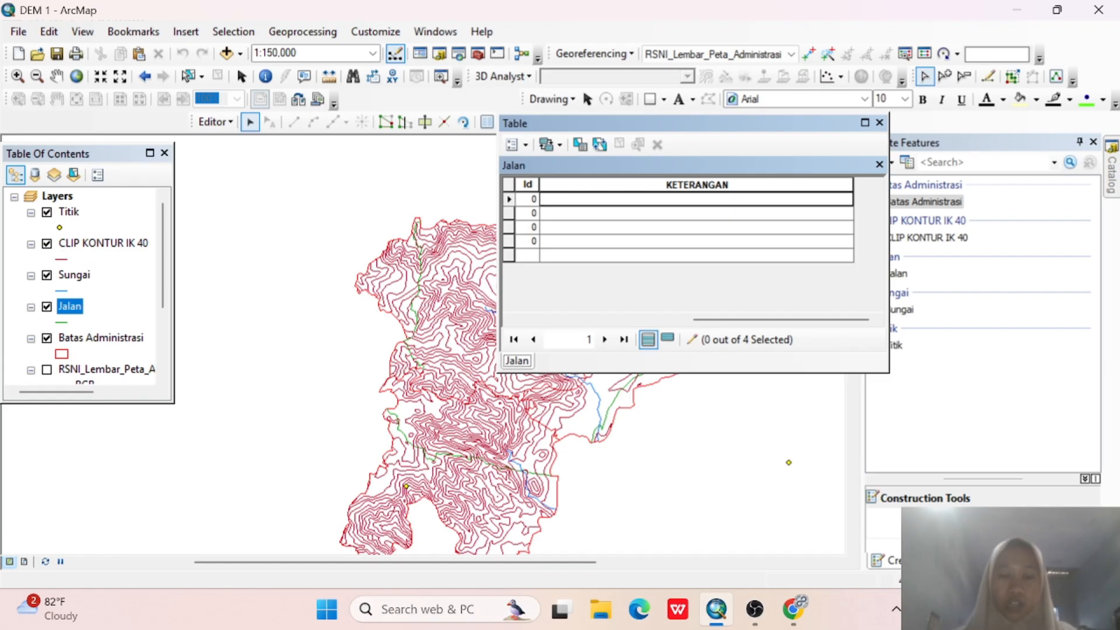
pyautogui.write('Jalan Kolektor')
pyautogui.press('Return')
pyautogui.write('Jalan S')
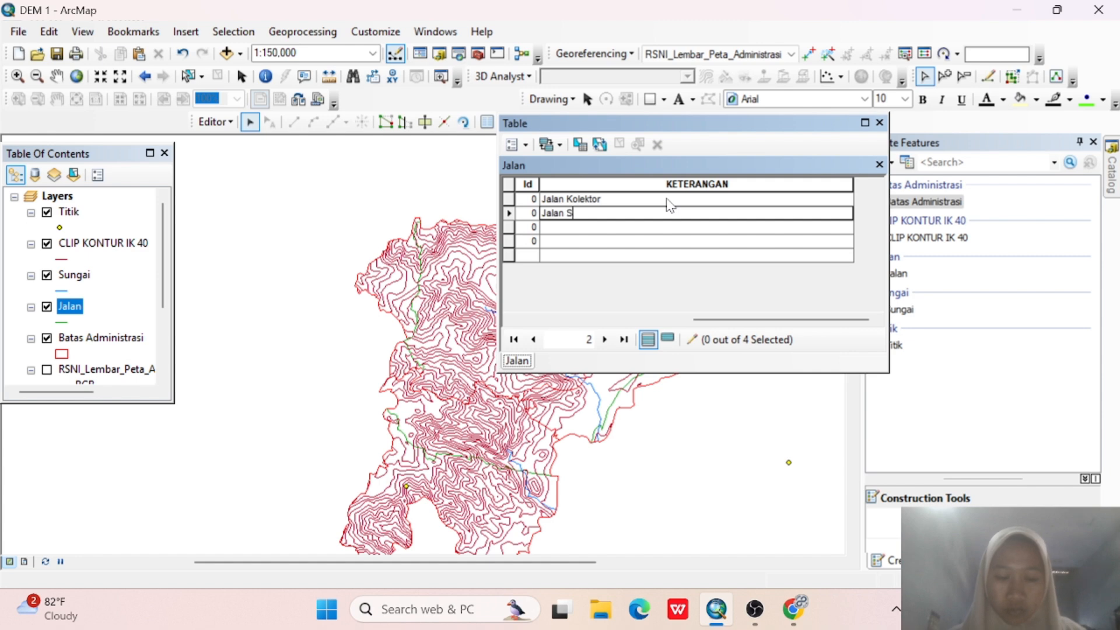
pyautogui.write('etapak')
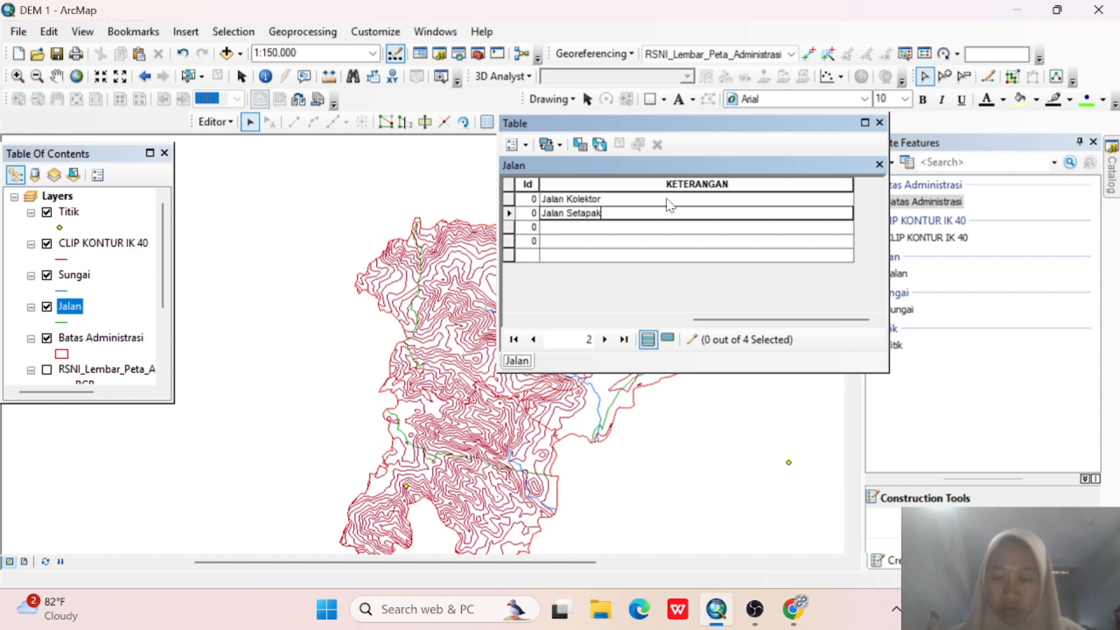
pyautogui.press('Return')
pyautogui.write('Jalan Lokal')
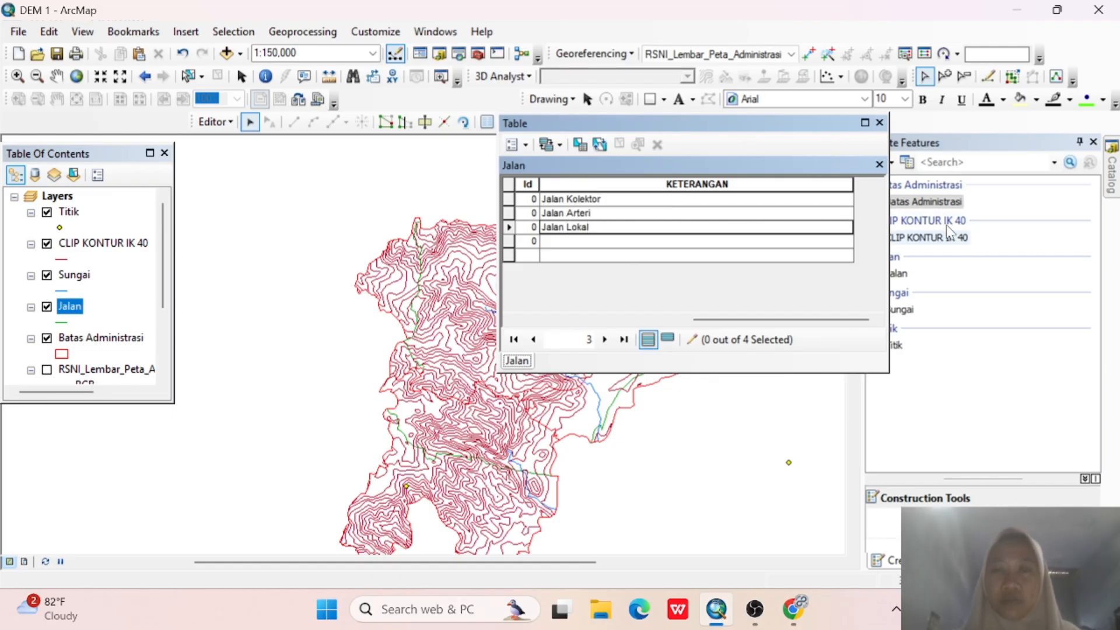
pyautogui.click(879, 165)
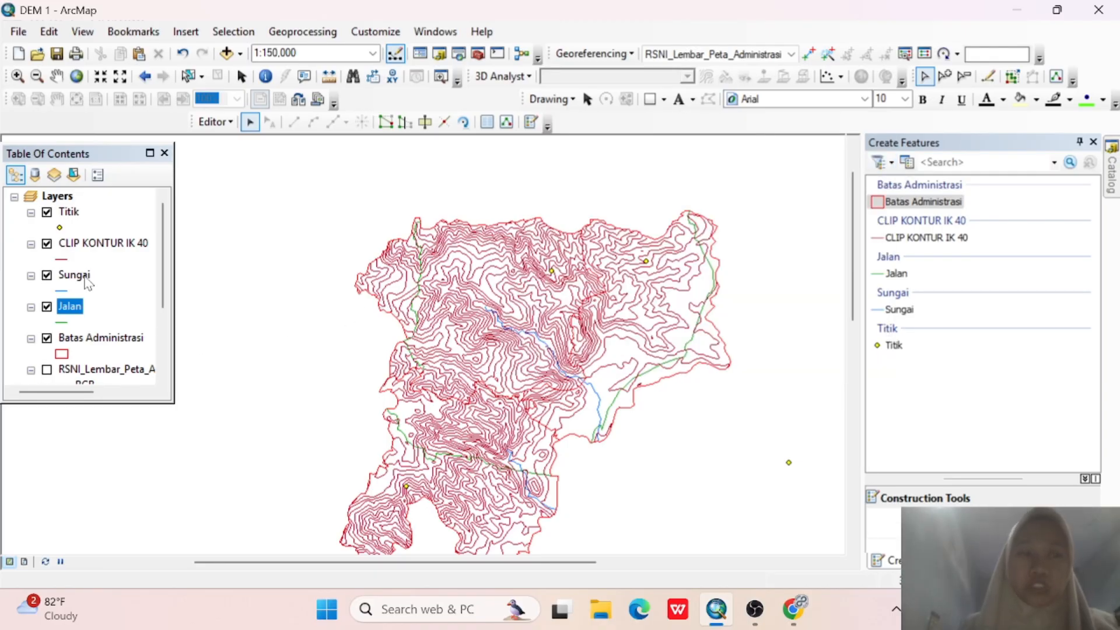
# Fill KETERANGAN for the first record in the Sungai attribute table with Sungai, and close the table.
pyautogui.rightClick(86, 279)
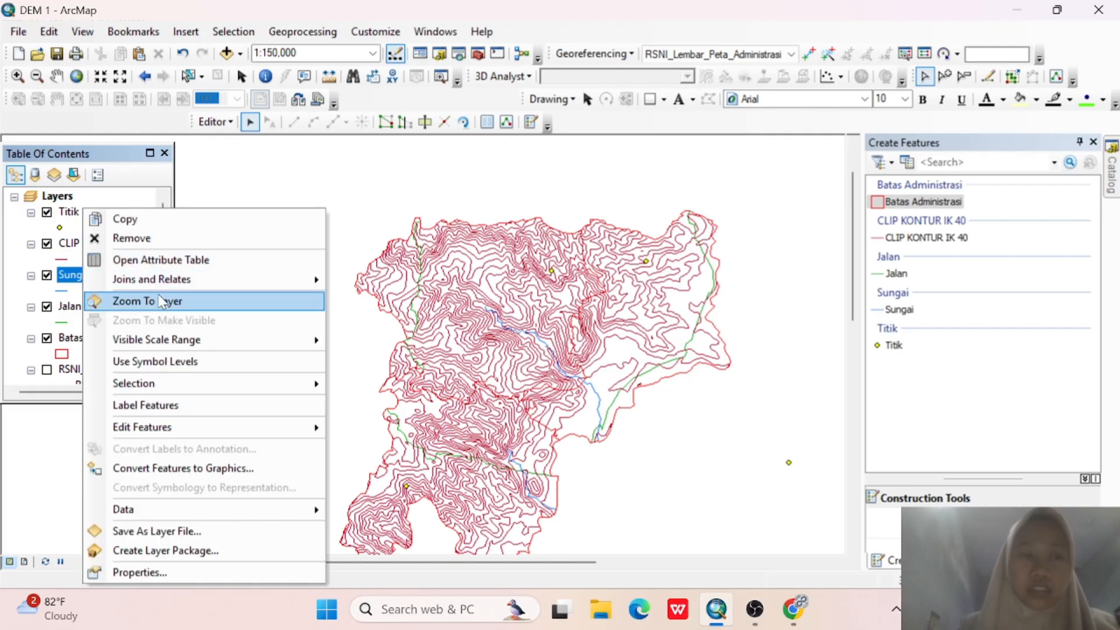
pyautogui.click(169, 261)
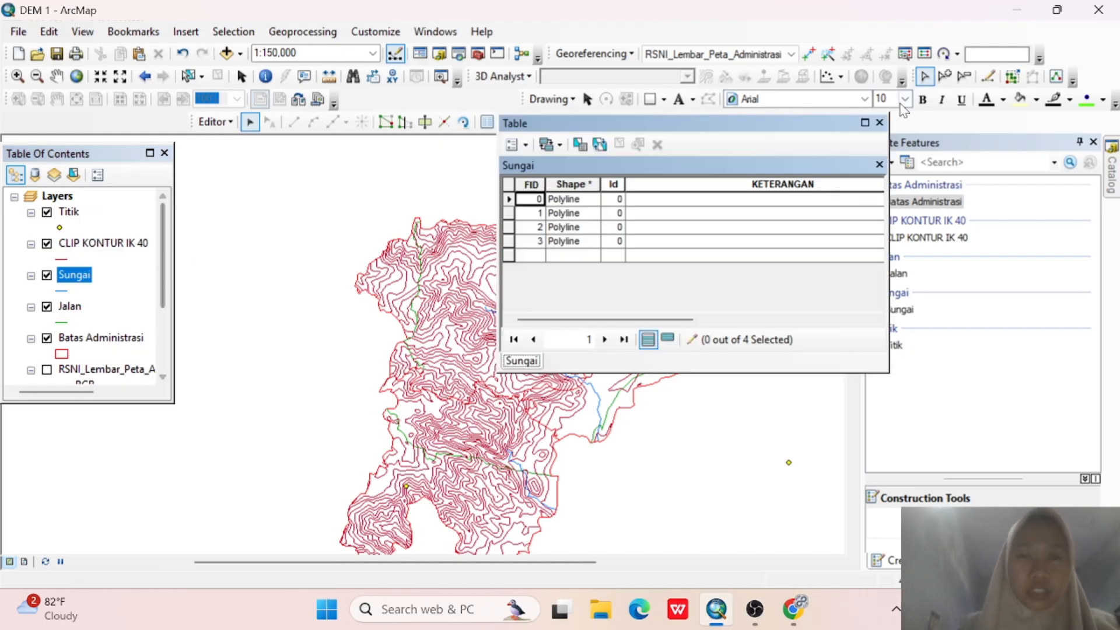
pyautogui.click(719, 200)
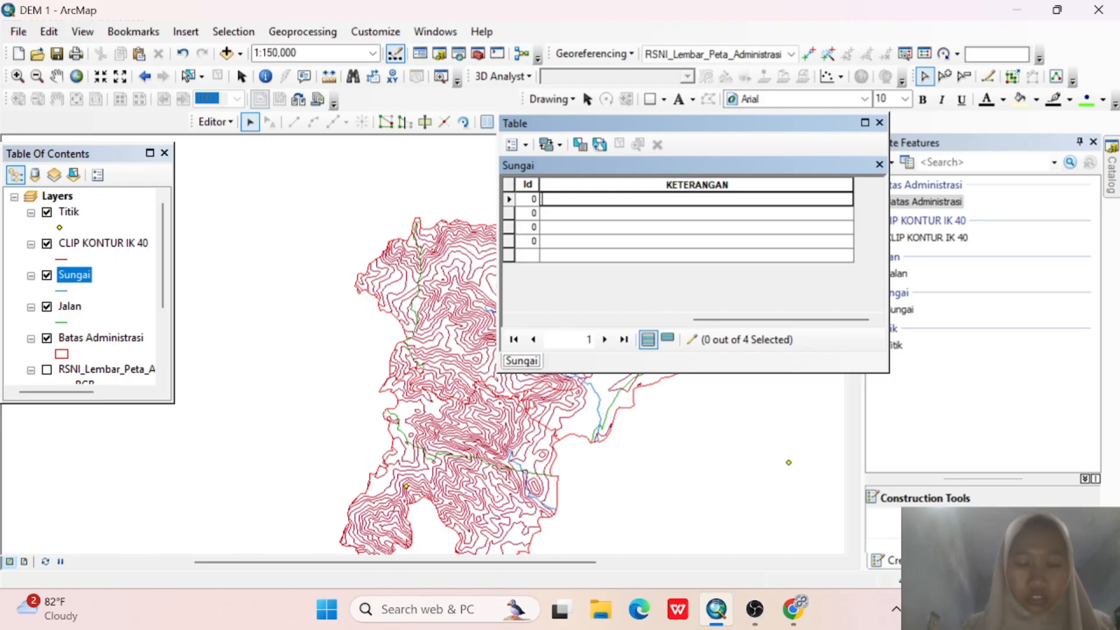
pyautogui.write('Sungai')
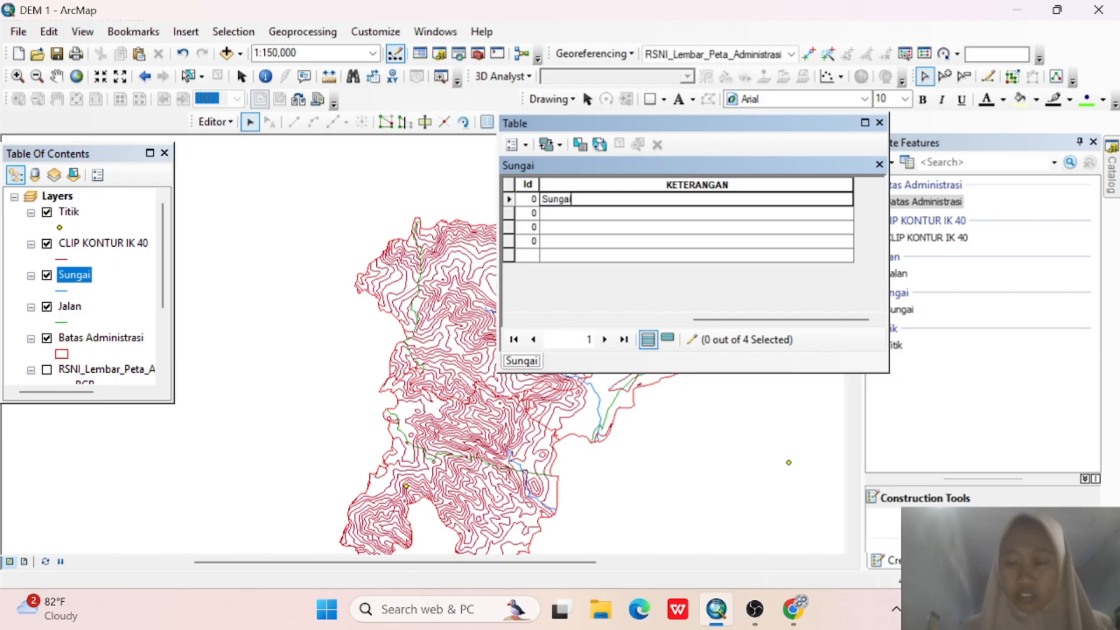
pyautogui.click(879, 165)
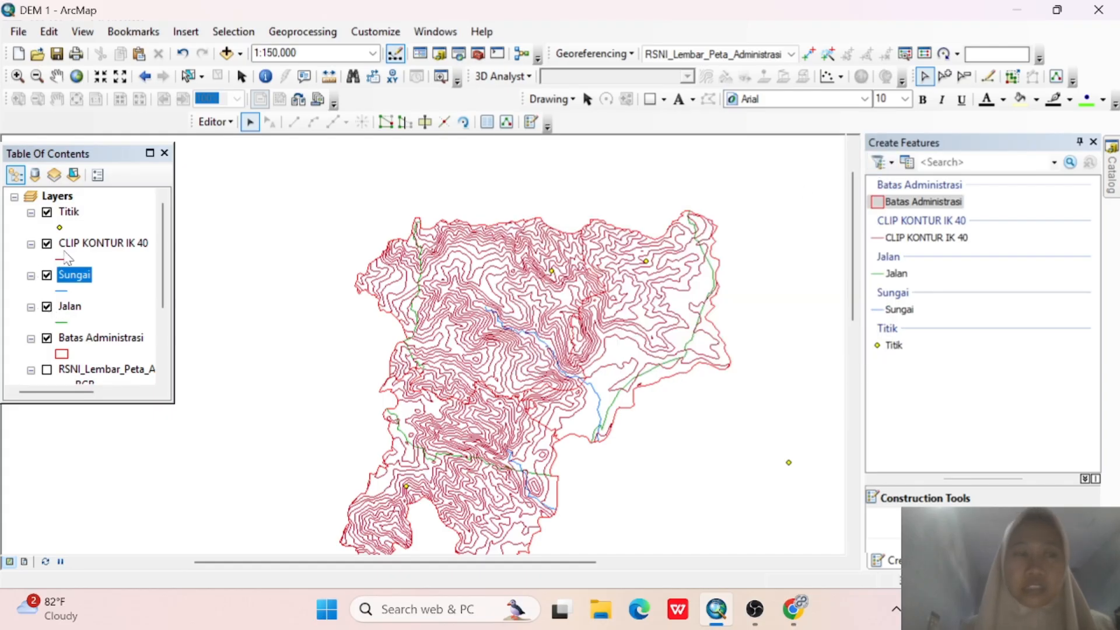
# Fill KETERANGAN for the first four records in the Titik attribute table with Sekolah, Masjid, Gereja and Kantor Kecamatan, and close the table.
pyautogui.click(68, 214)
pyautogui.rightClick(68, 221)
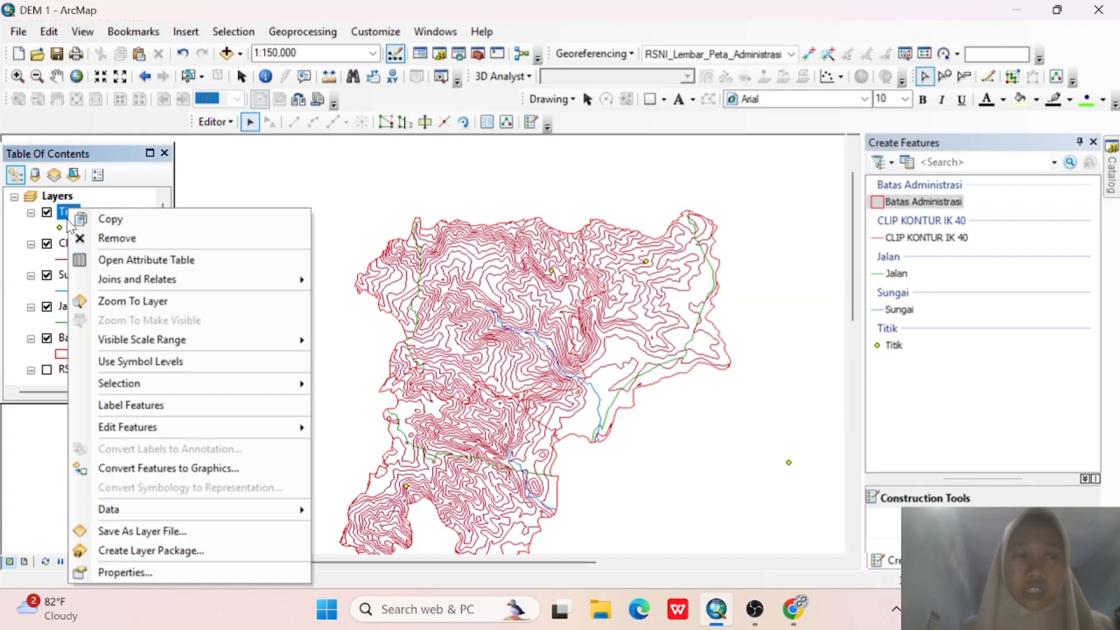
pyautogui.click(167, 259)
pyautogui.click(645, 199)
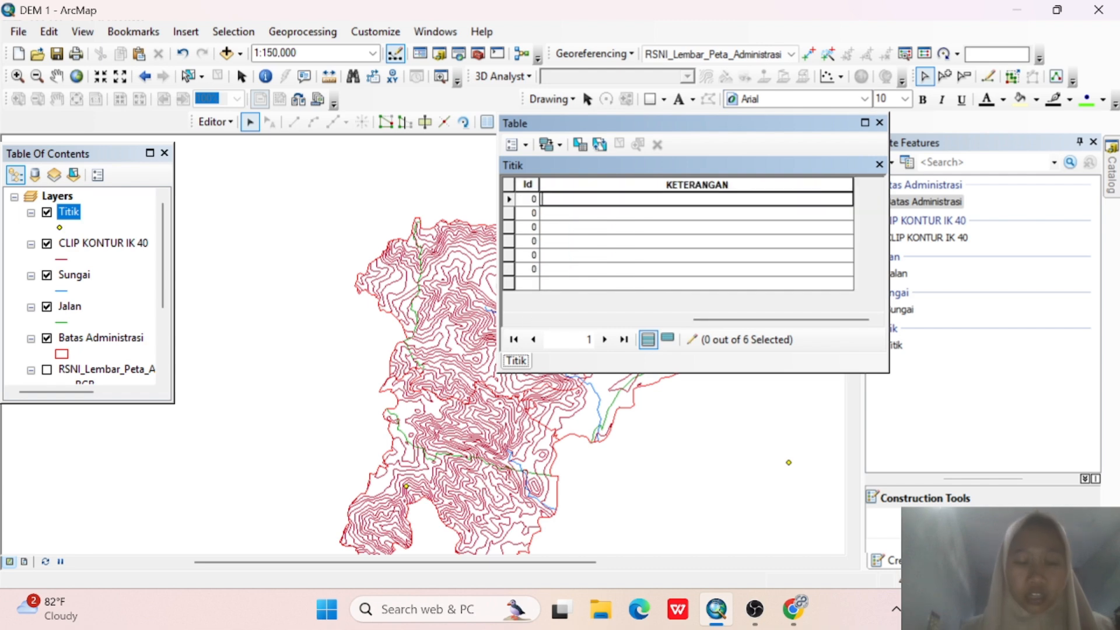
pyautogui.write('Sekolah')
pyautogui.press('Return')
pyautogui.write('Ma')
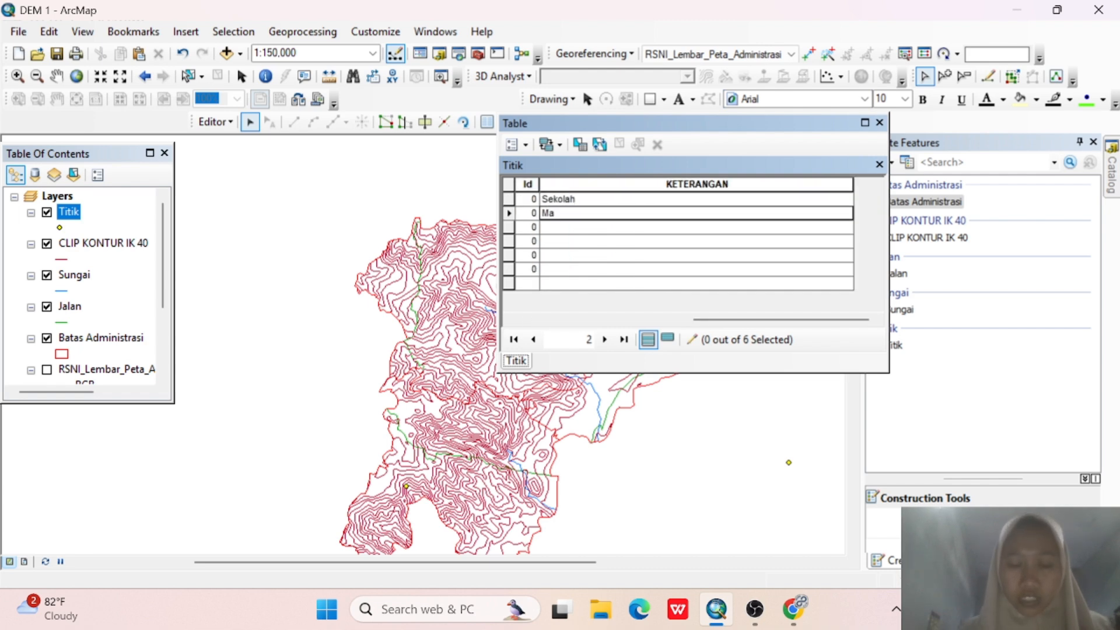
pyautogui.write('sjid')
pyautogui.press('Return')
pyautogui.write('Gereja')
pyautogui.press('Return')
pyautogui.write('Kanto')
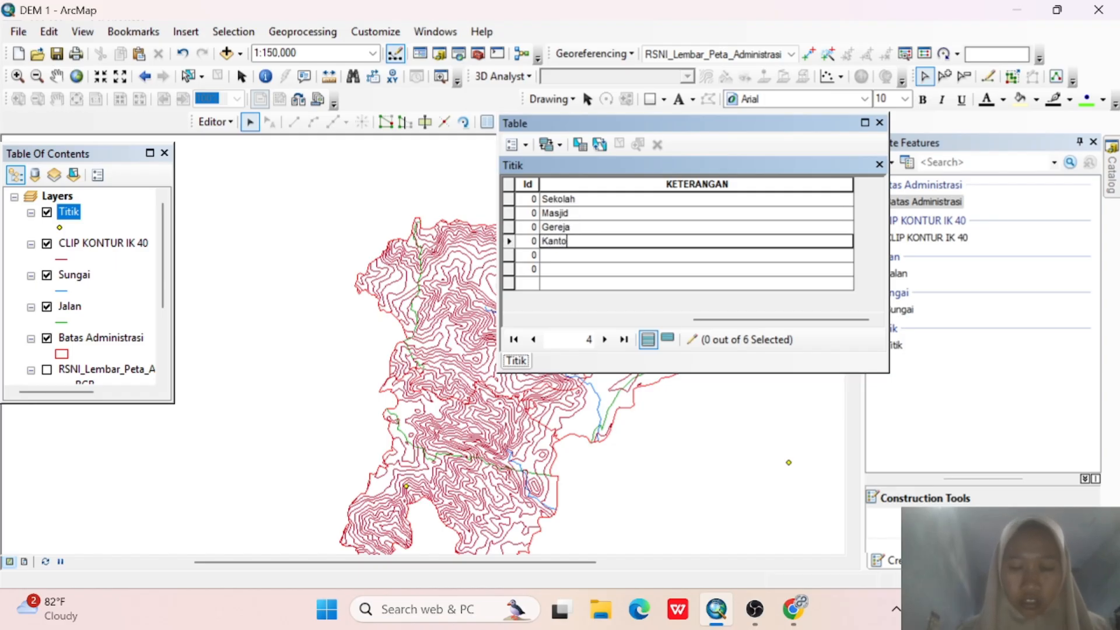
pyautogui.write('r Kecamatan')
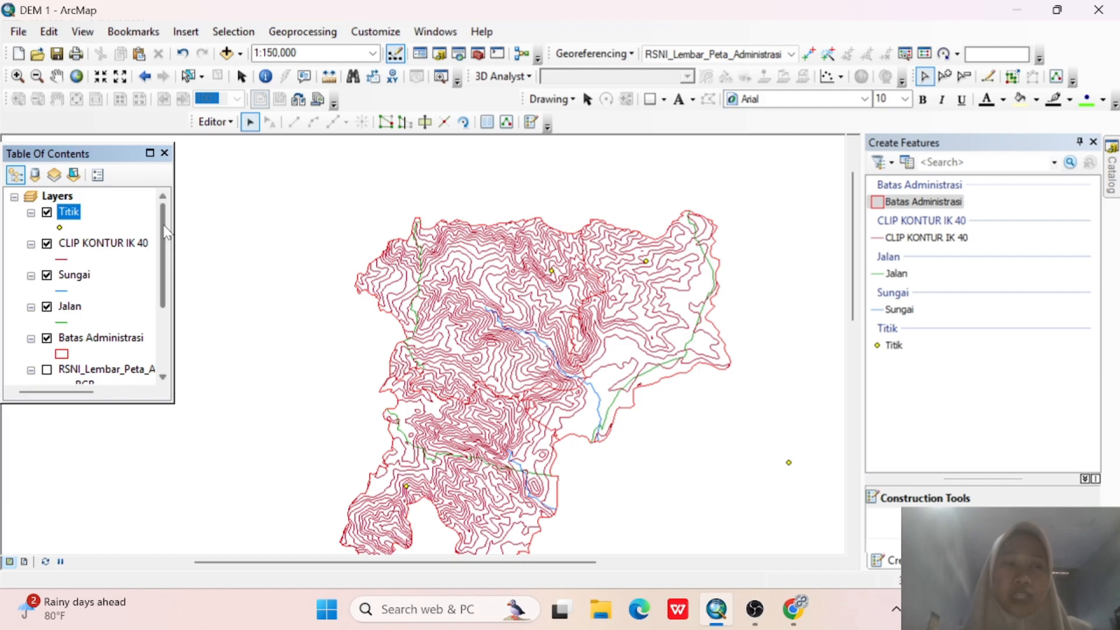
# Symbolize the CLIP KONTUR IK 40 layer by unique values of the IK field and add all its values.
pyautogui.click(87, 244)
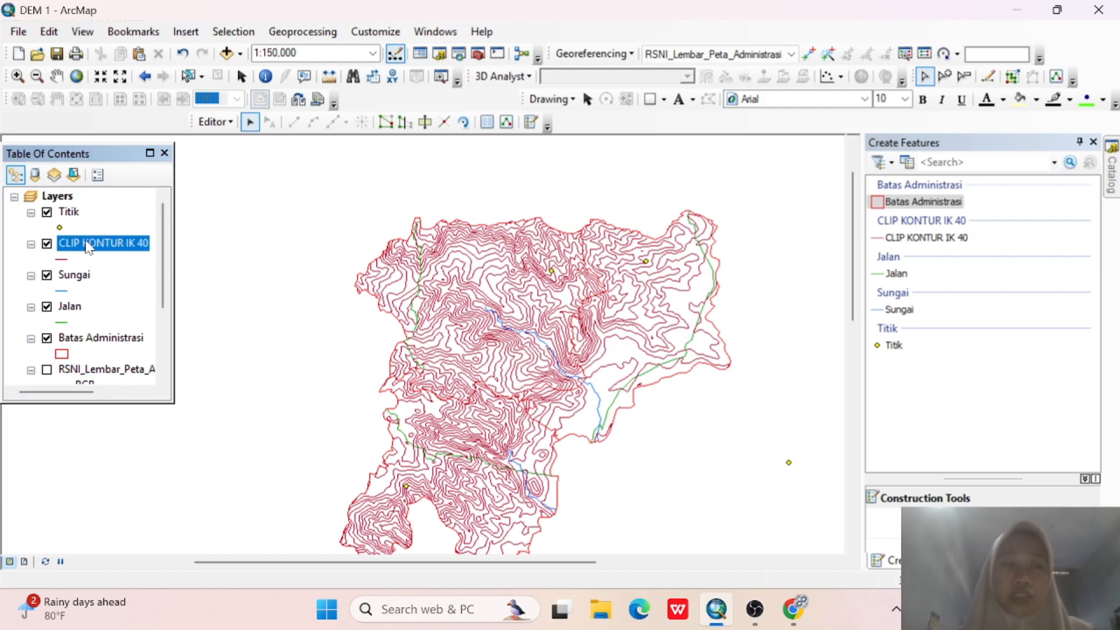
pyautogui.rightClick(87, 245)
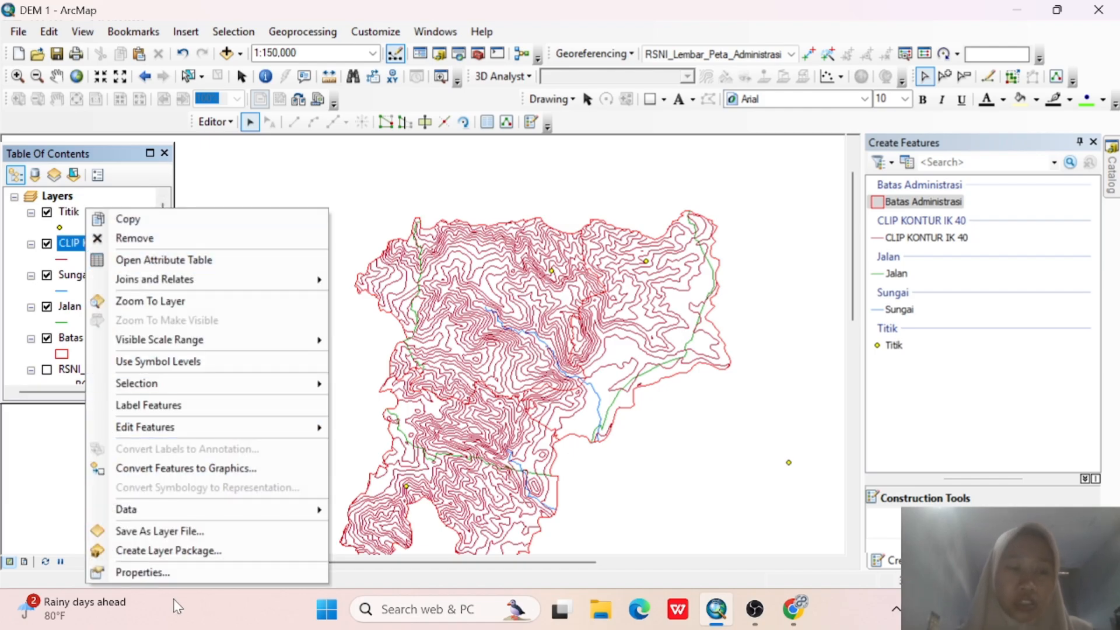
pyautogui.click(178, 576)
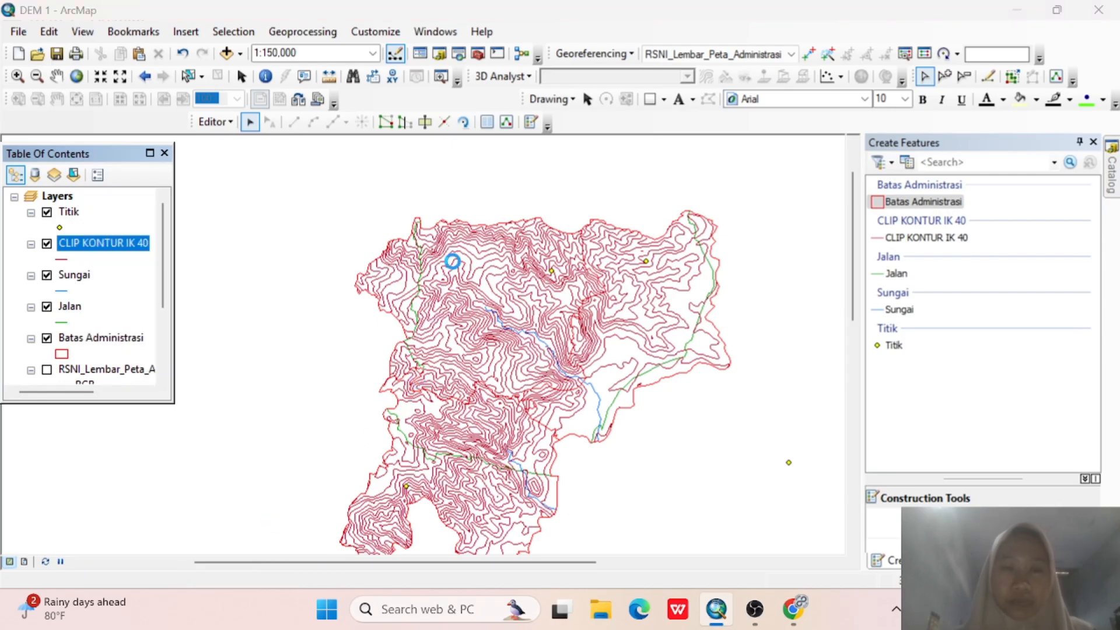
pyautogui.click(473, 90)
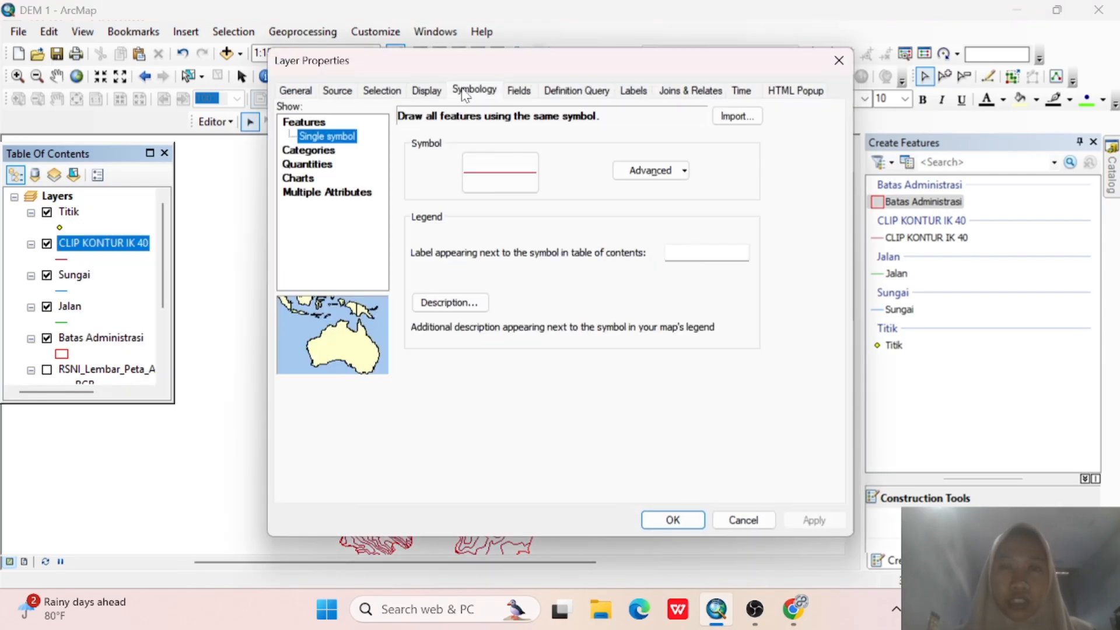
pyautogui.click(325, 153)
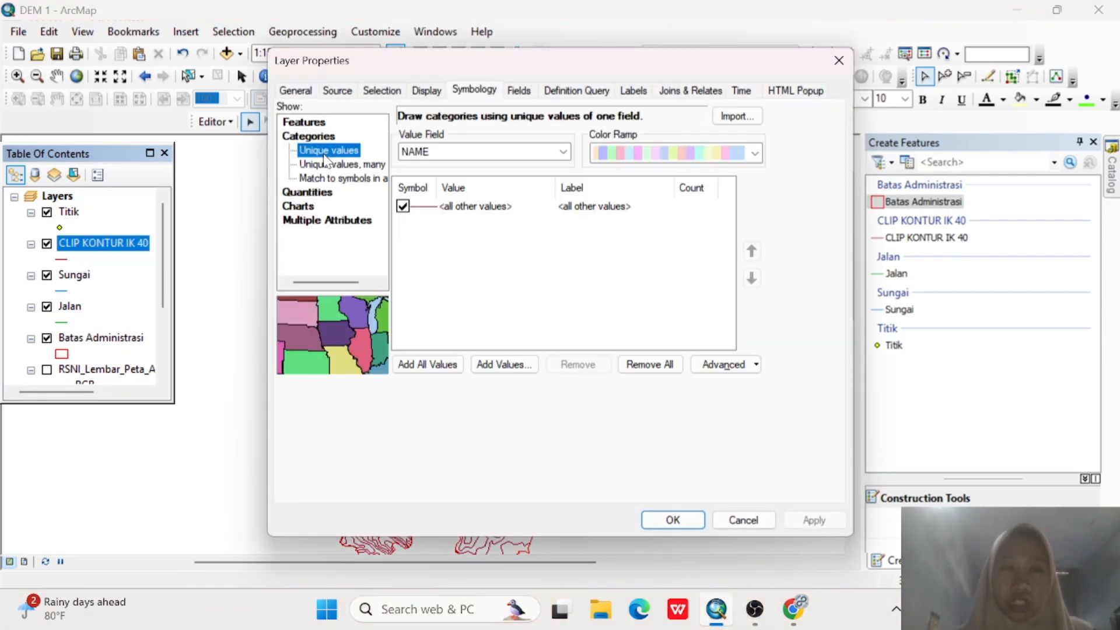
pyautogui.click(467, 153)
pyautogui.click(437, 212)
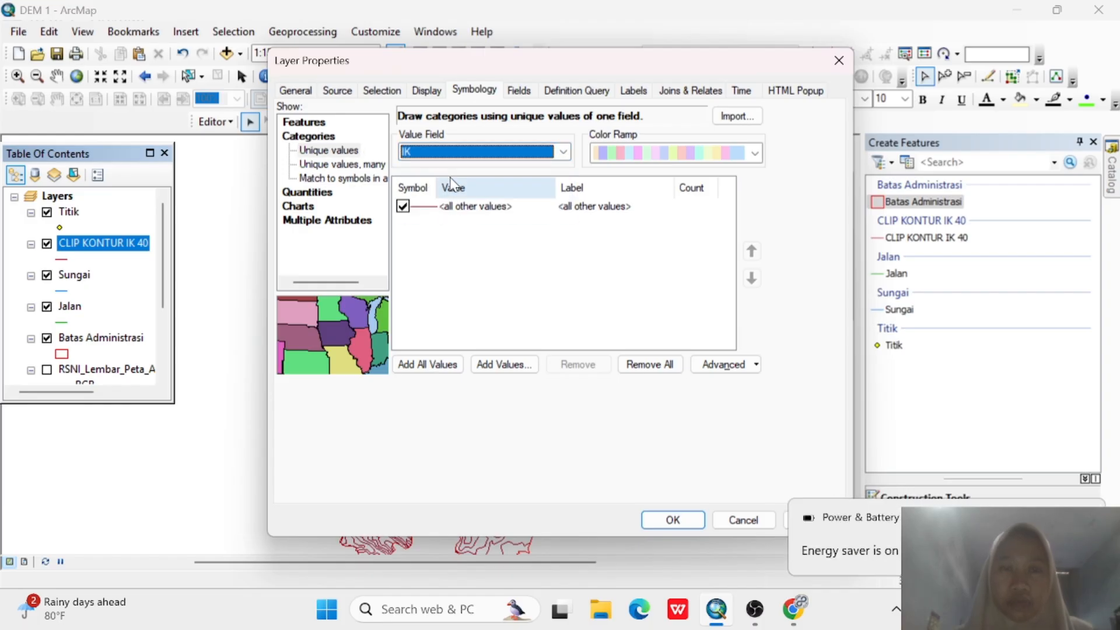
pyautogui.click(426, 363)
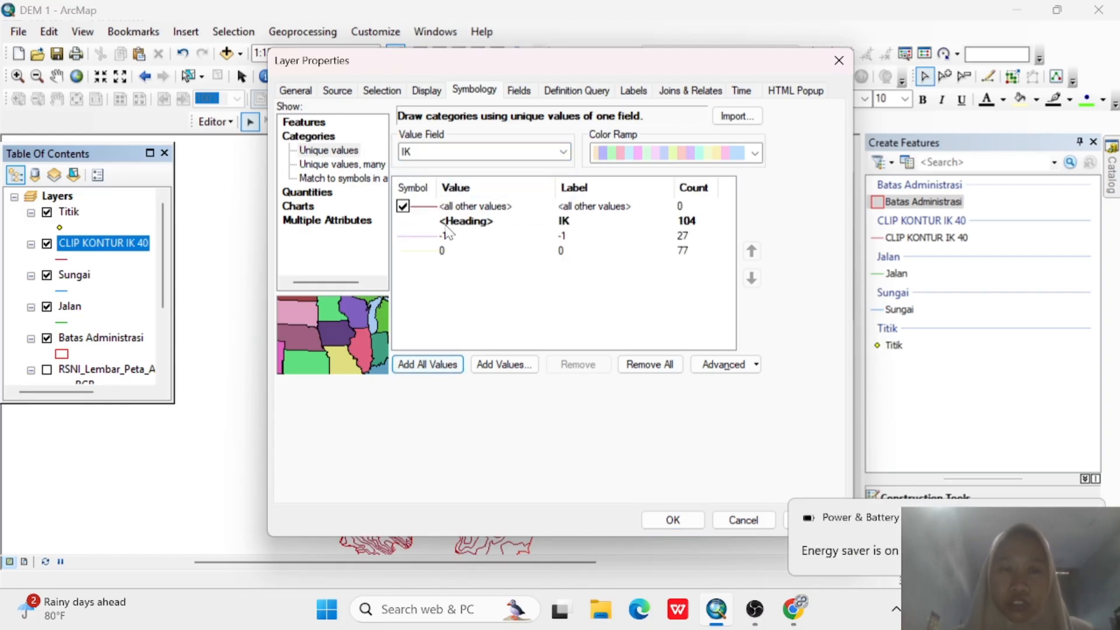
# Set the line symbol of the IK value -1 to orange with a width of 1.5.
pyautogui.click(427, 237)
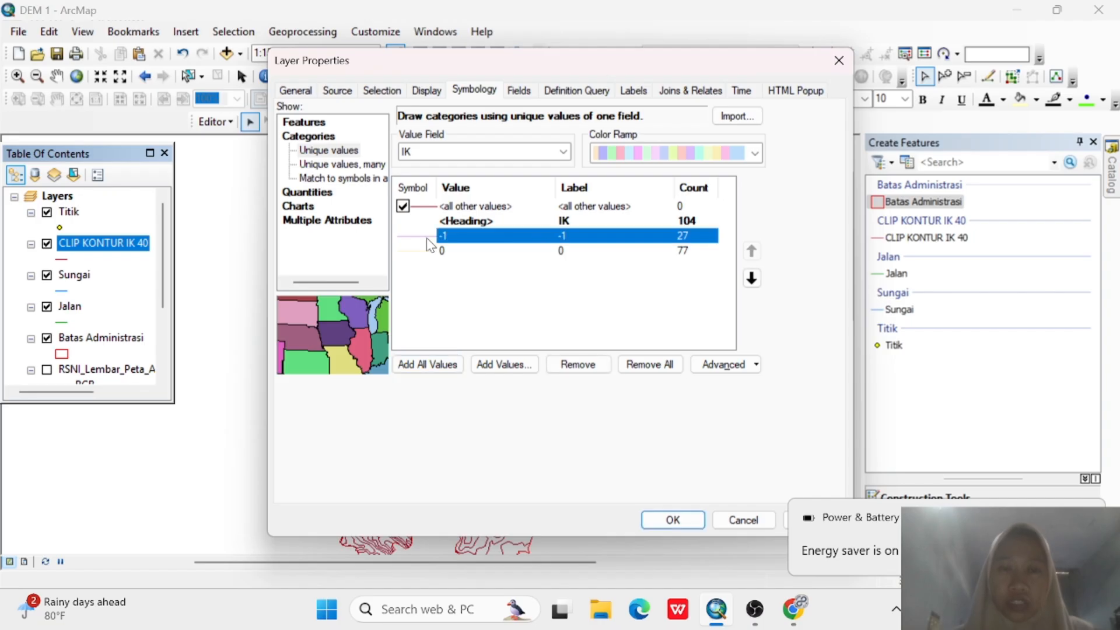
pyautogui.rightClick(426, 237)
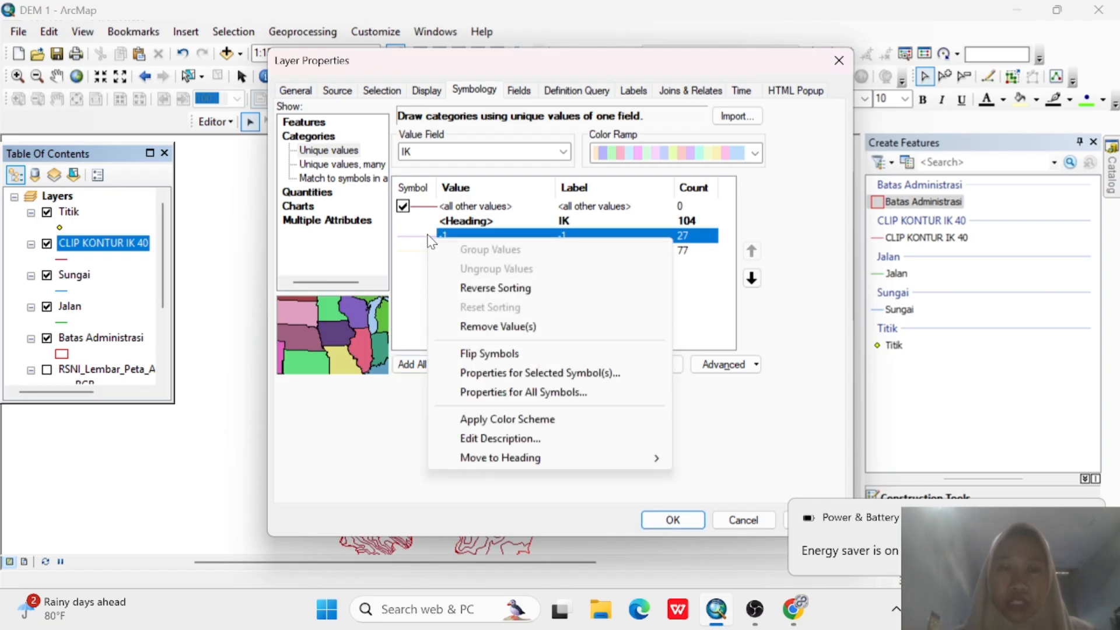
pyautogui.press('Escape')
pyautogui.doubleClick(426, 239)
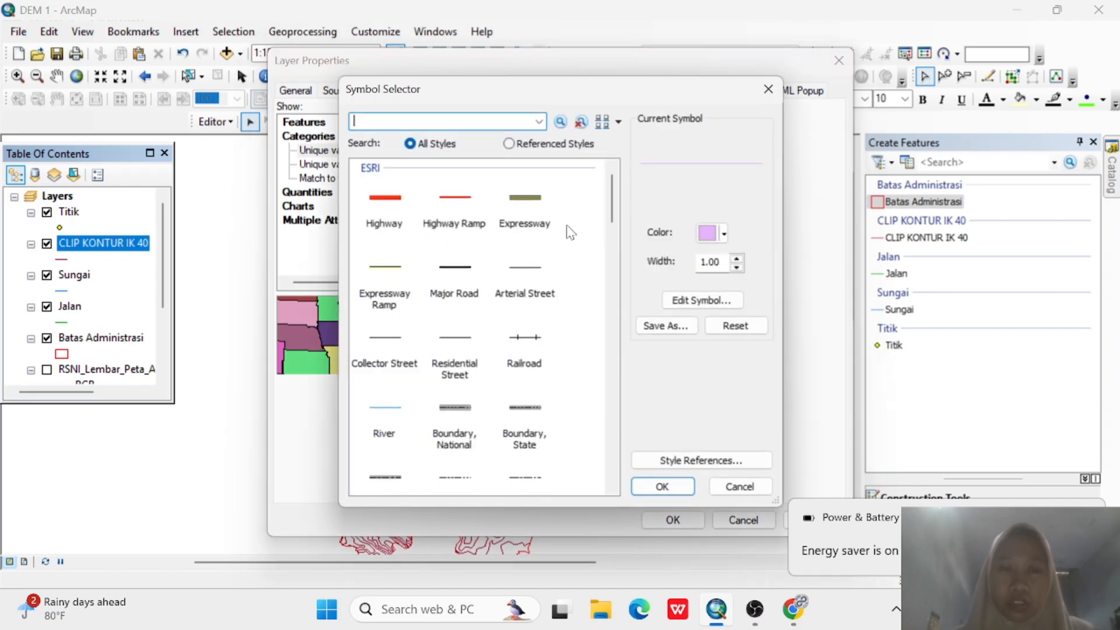
pyautogui.click(711, 233)
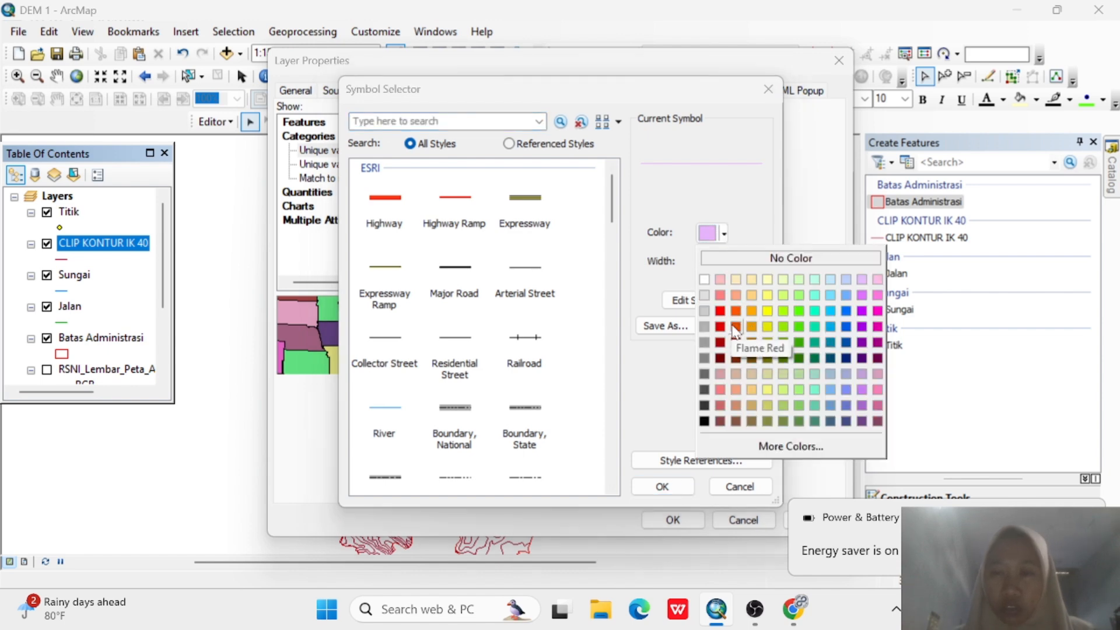
pyautogui.click(751, 326)
pyautogui.click(736, 259)
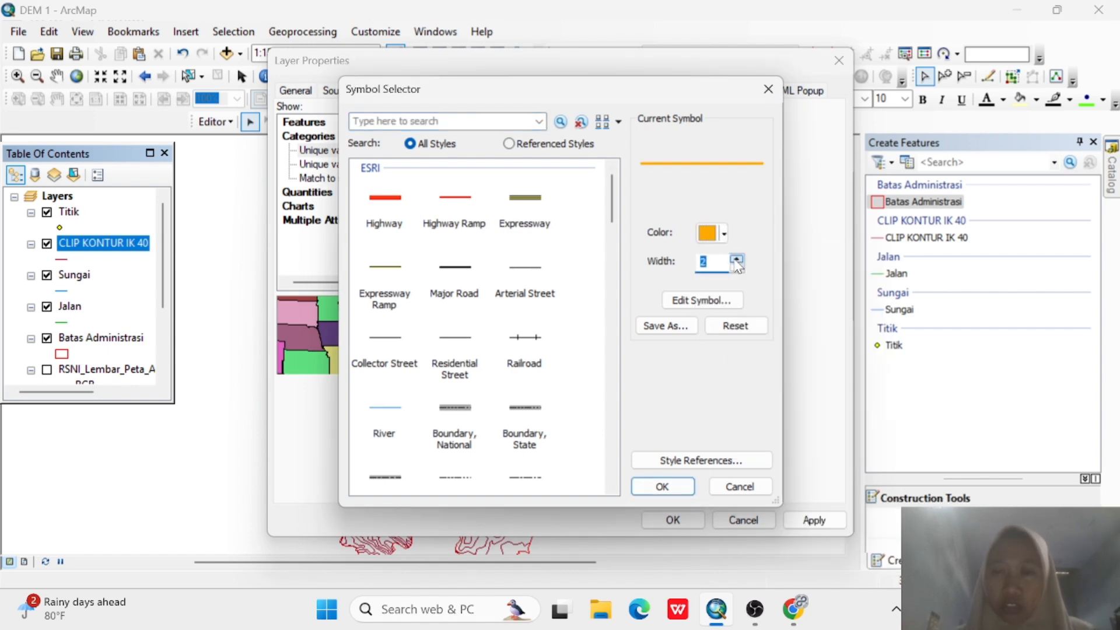
pyautogui.click(658, 488)
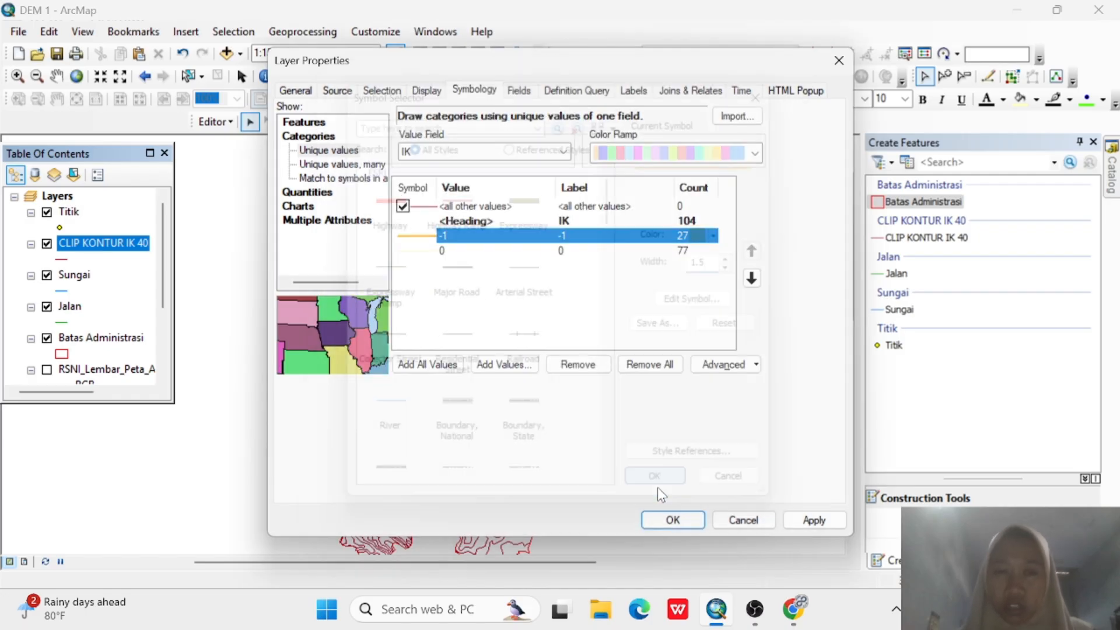
# Set the line symbol of the IK value 0 to orange and apply the contour layer's symbology.
pyautogui.doubleClick(430, 253)
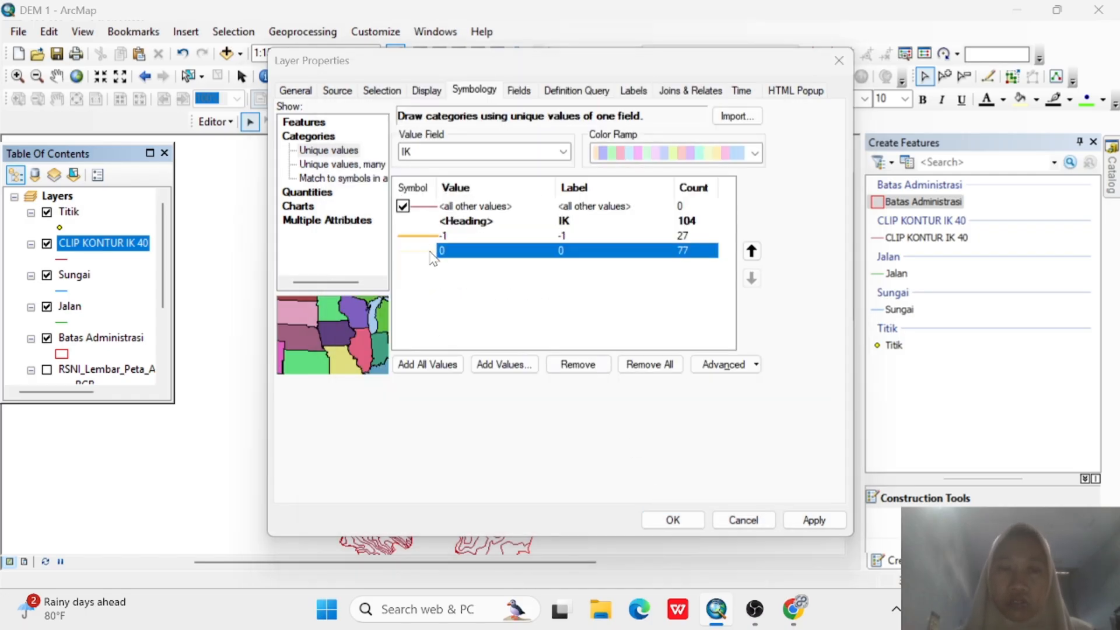
pyautogui.click(715, 236)
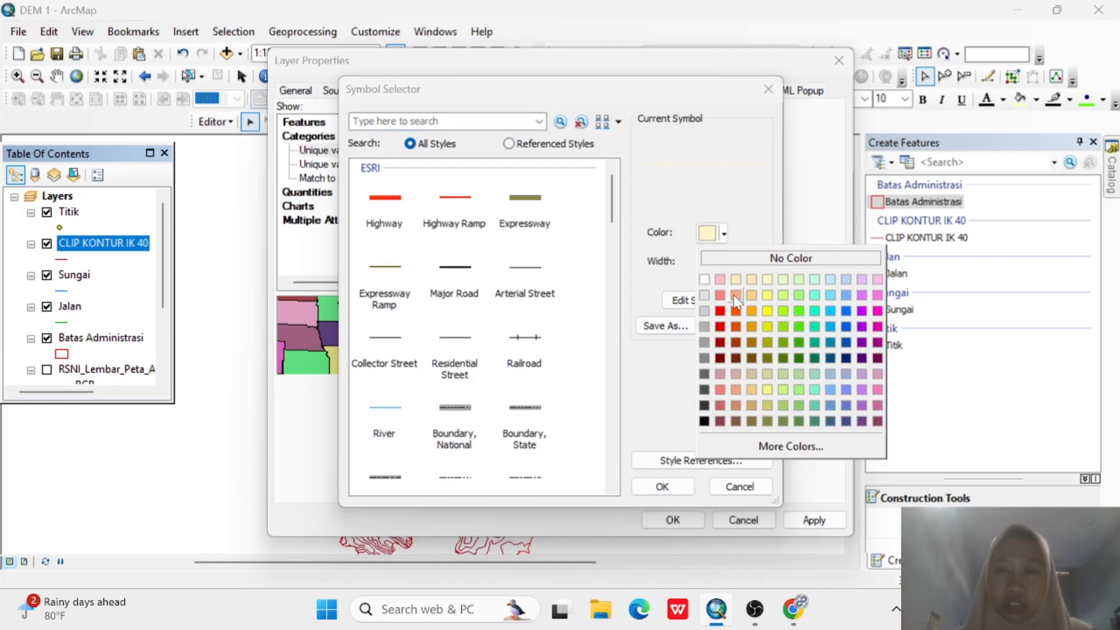
pyautogui.click(750, 310)
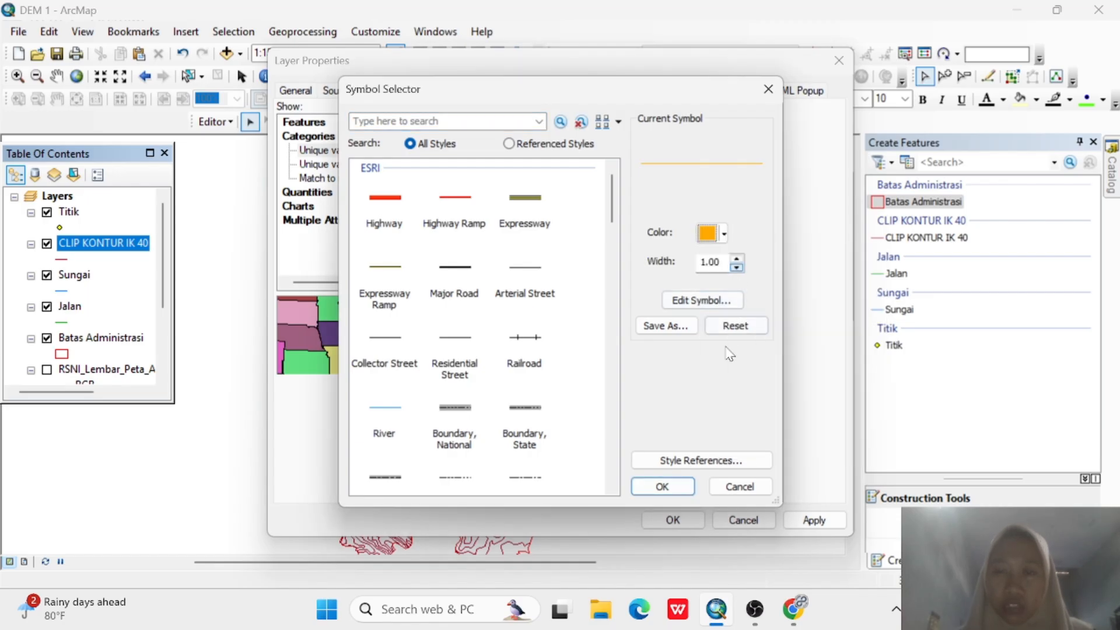
pyautogui.click(663, 487)
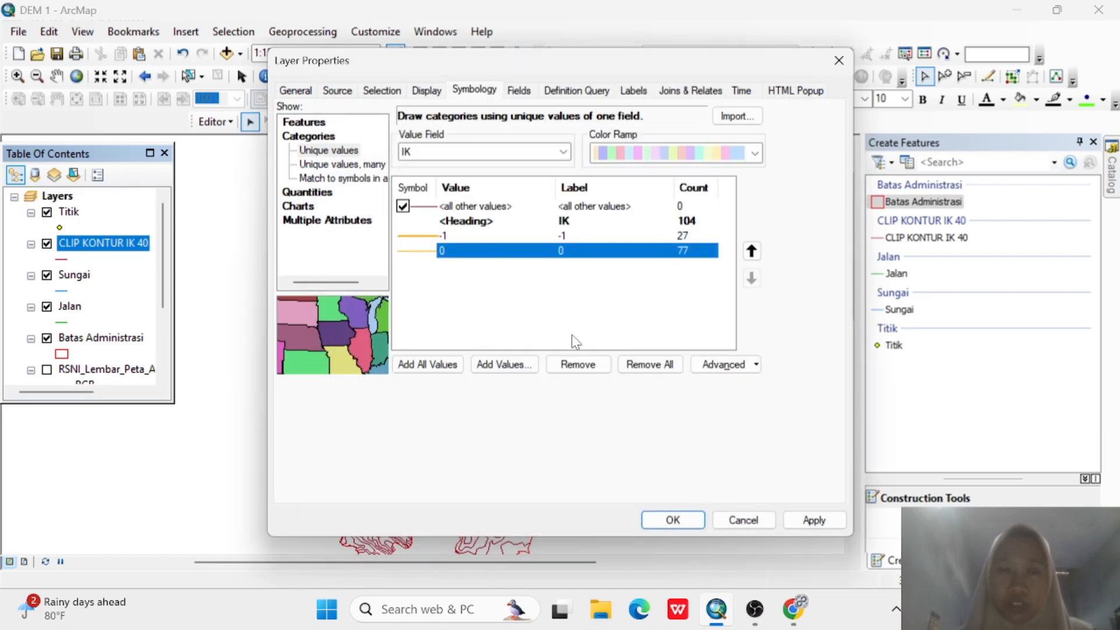
pyautogui.click(671, 521)
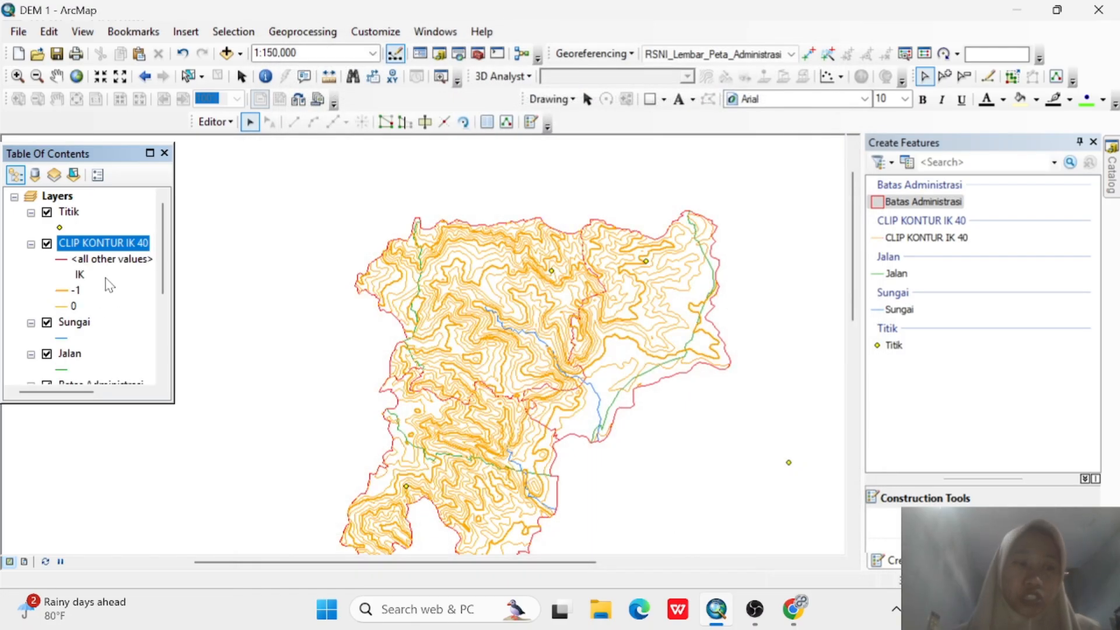
# Symbolize the Batas Administrasi layer by unique values of the PL field and add all its values.
pyautogui.moveTo(164, 274); pyautogui.dragTo(166, 343)
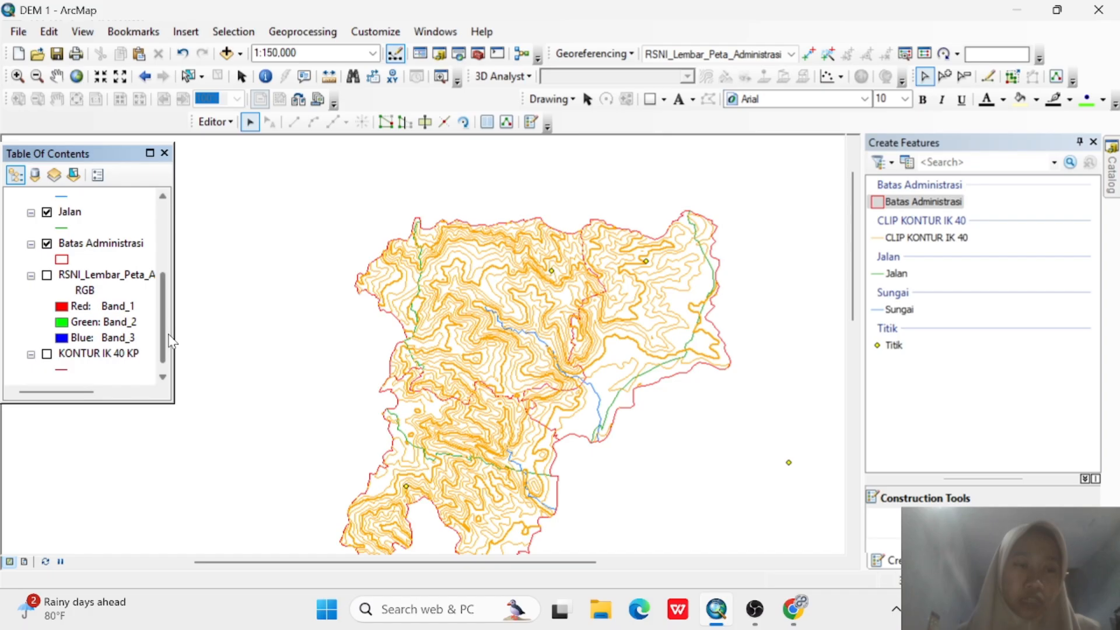
pyautogui.click(101, 249)
pyautogui.rightClick(102, 249)
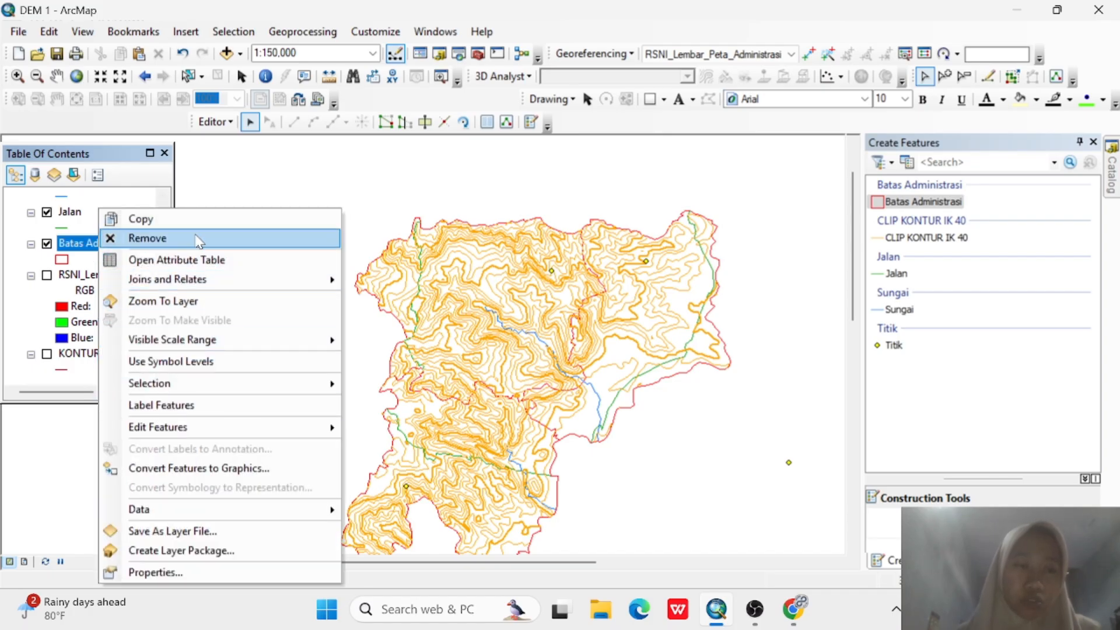
pyautogui.click(199, 571)
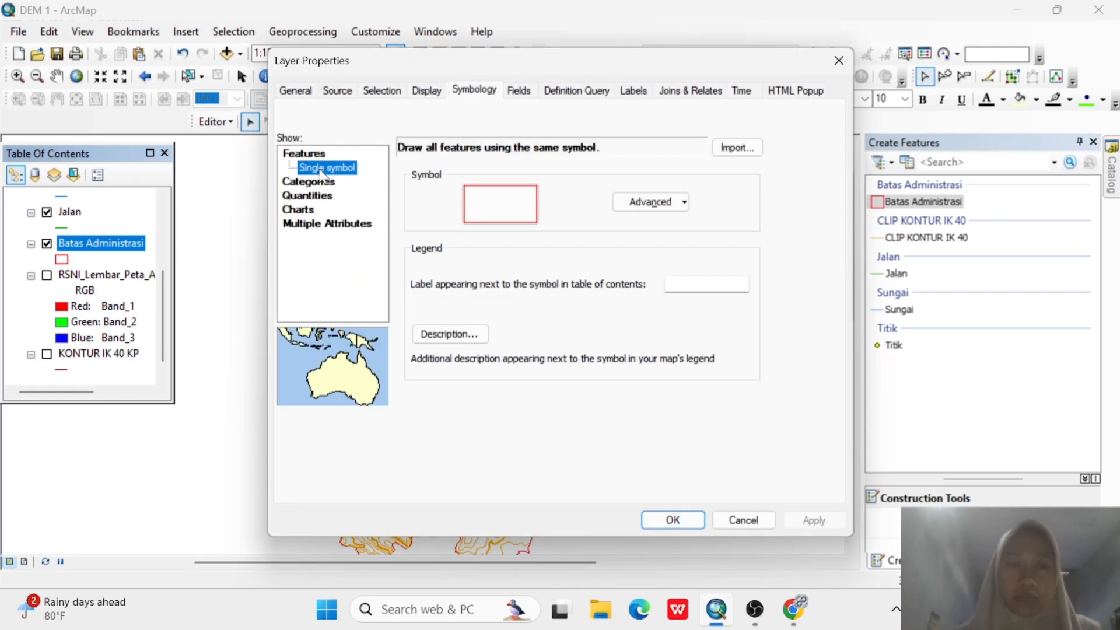
pyautogui.click(312, 182)
pyautogui.click(508, 184)
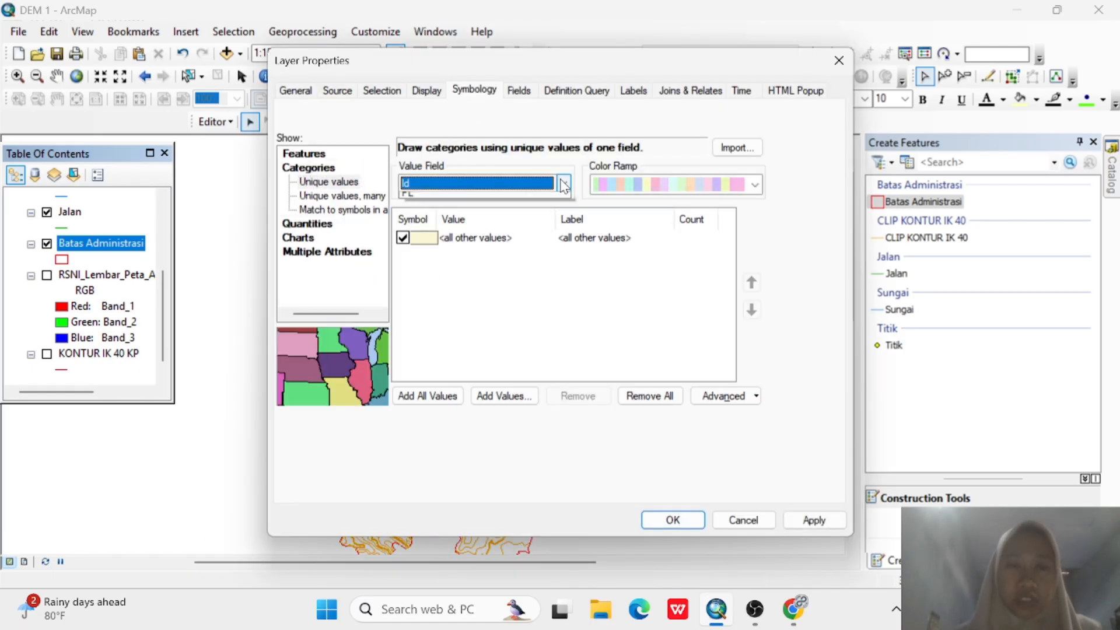
pyautogui.click(508, 209)
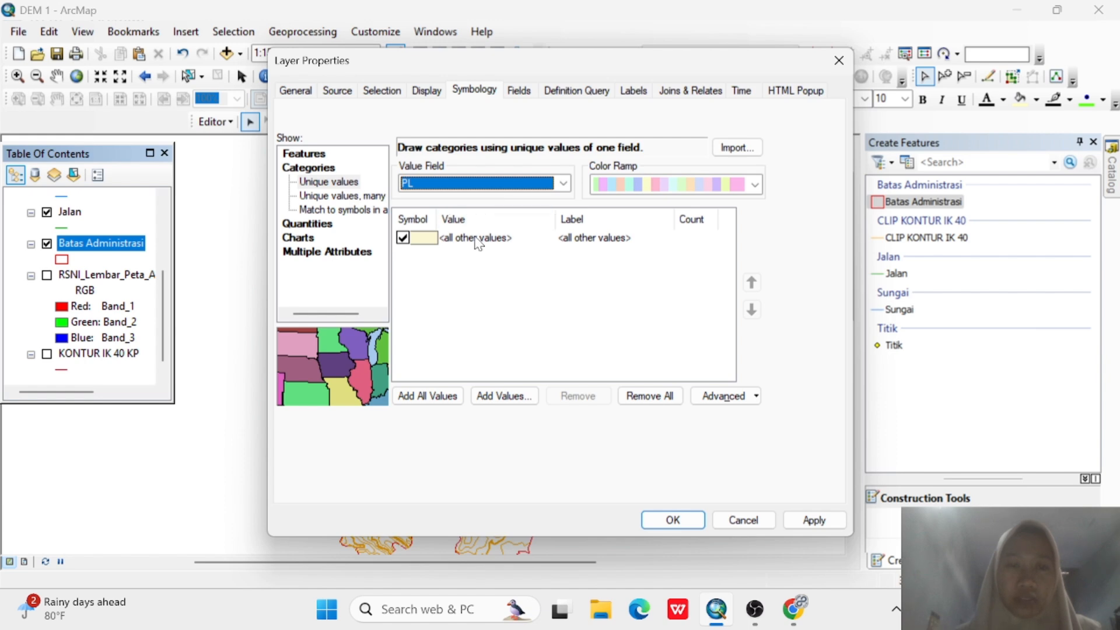
pyautogui.click(413, 399)
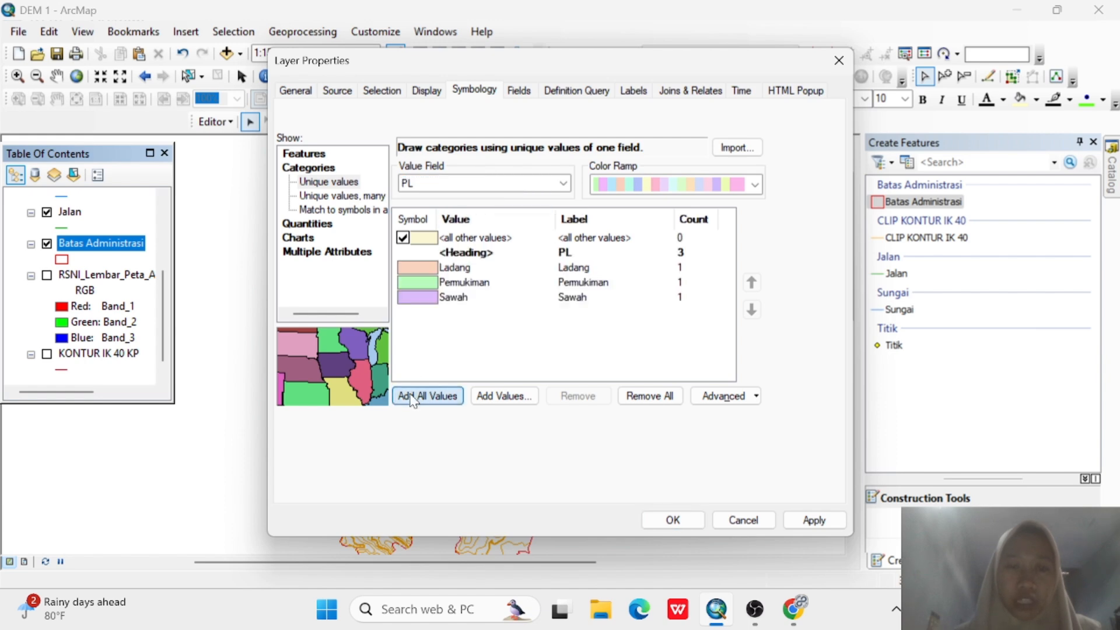
# Add the style file stored under D:\PRAKTIKUM SIL to the style references used for the Batas Administrasi symbols.
pyautogui.doubleClick(447, 272)
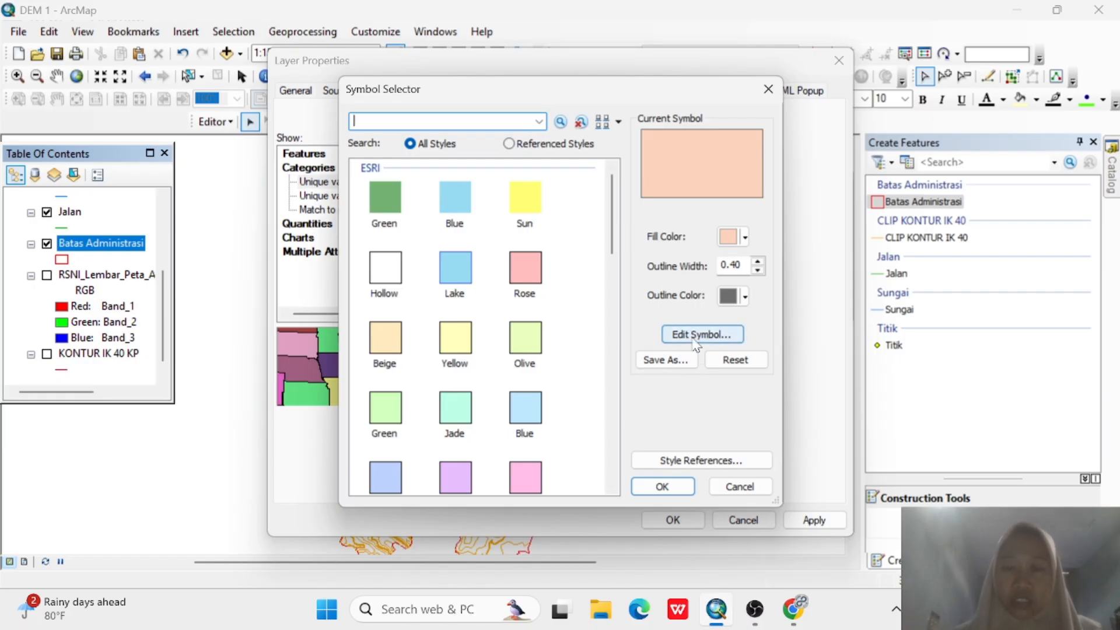
pyautogui.click(720, 460)
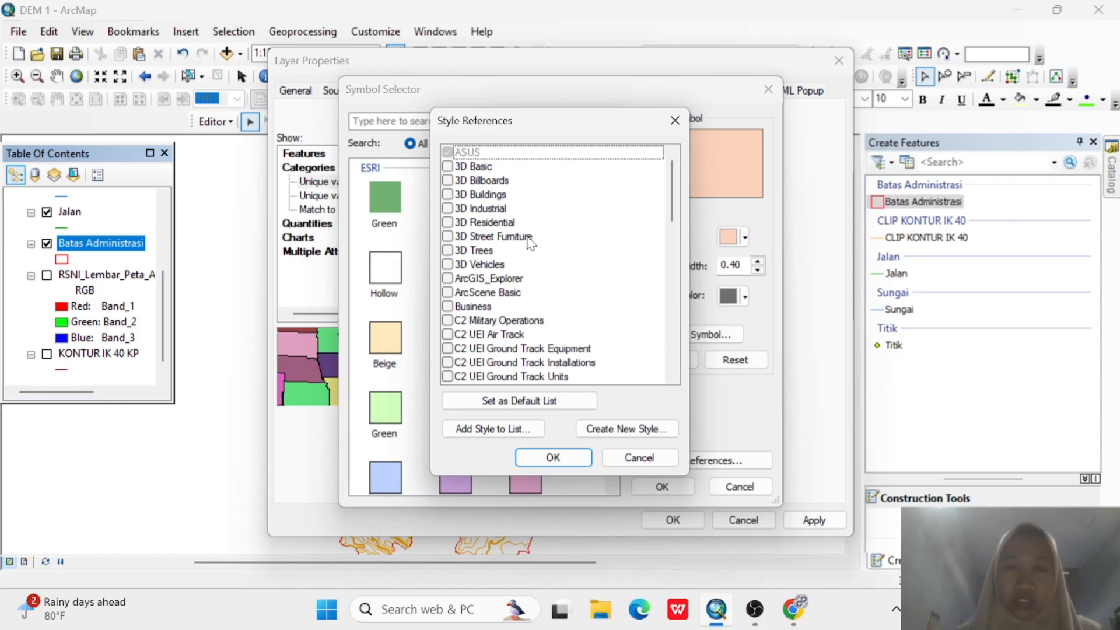
pyautogui.scroll(-1, 527, 237)
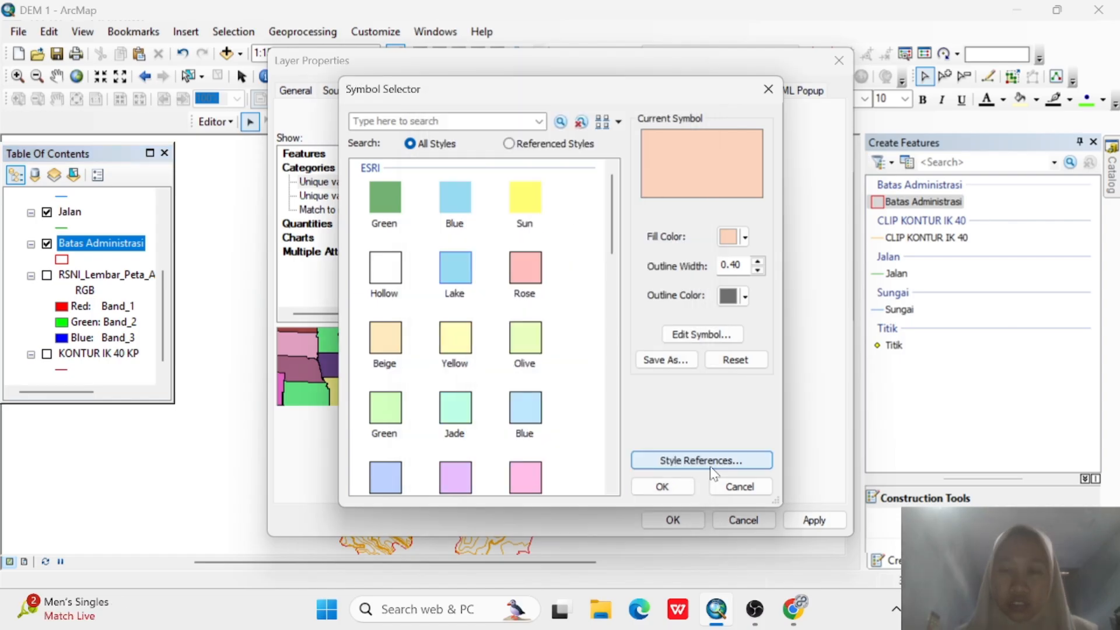
pyautogui.click(709, 466)
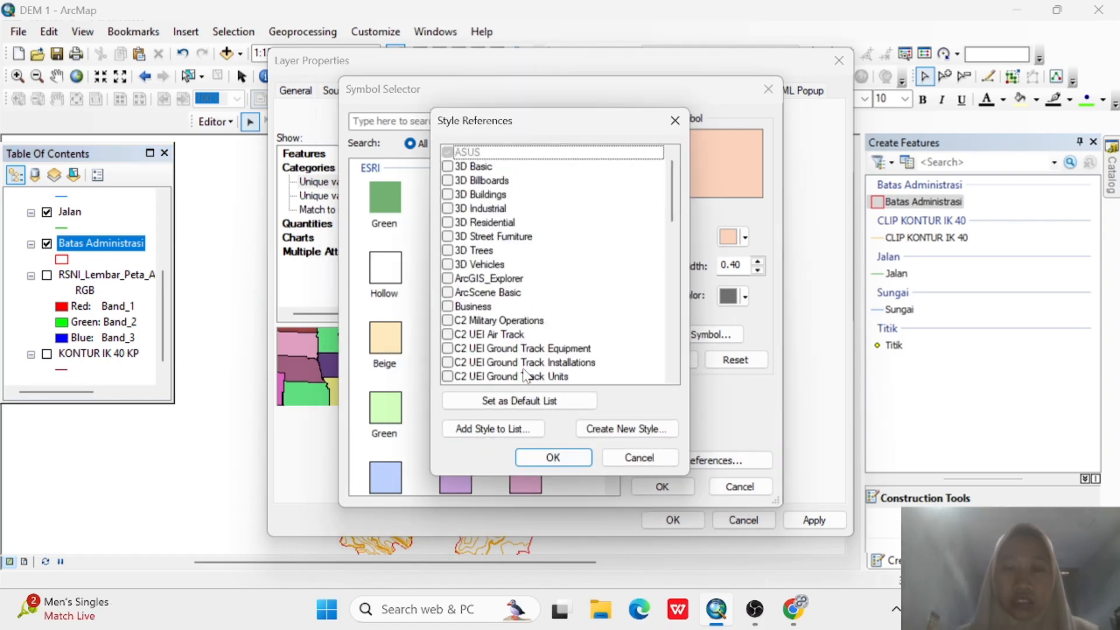
pyautogui.click(488, 431)
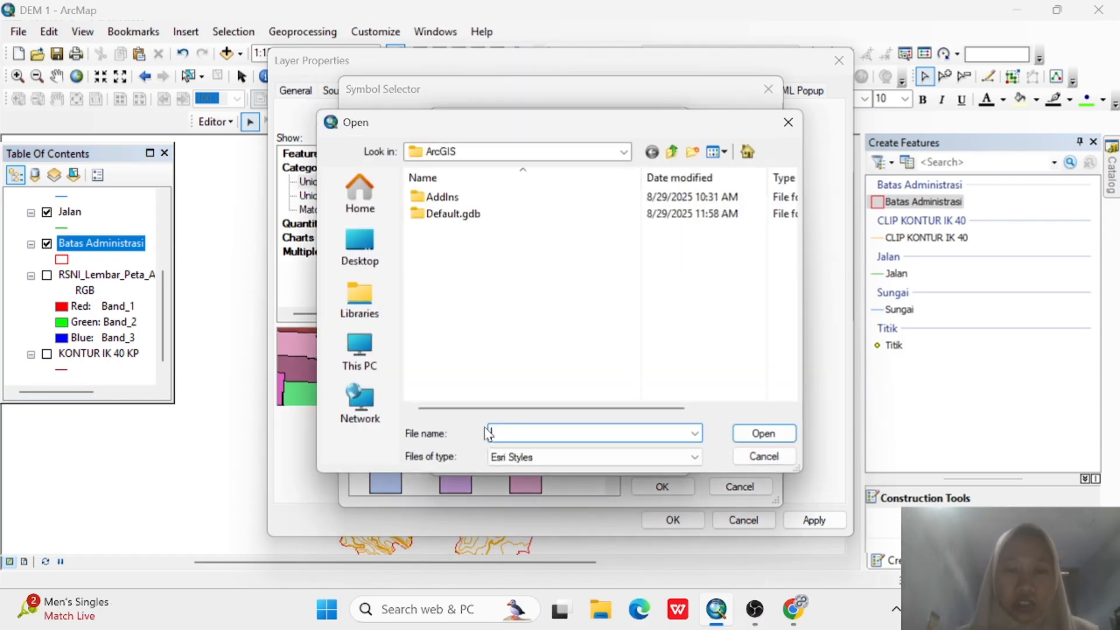
pyautogui.click(358, 350)
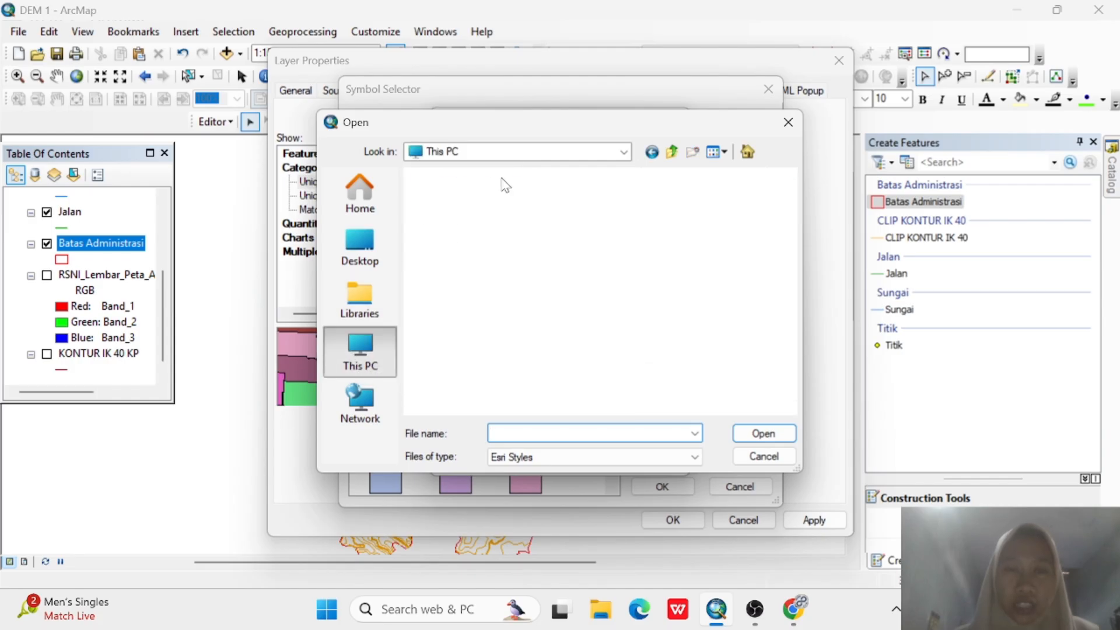
pyautogui.doubleClick(499, 264)
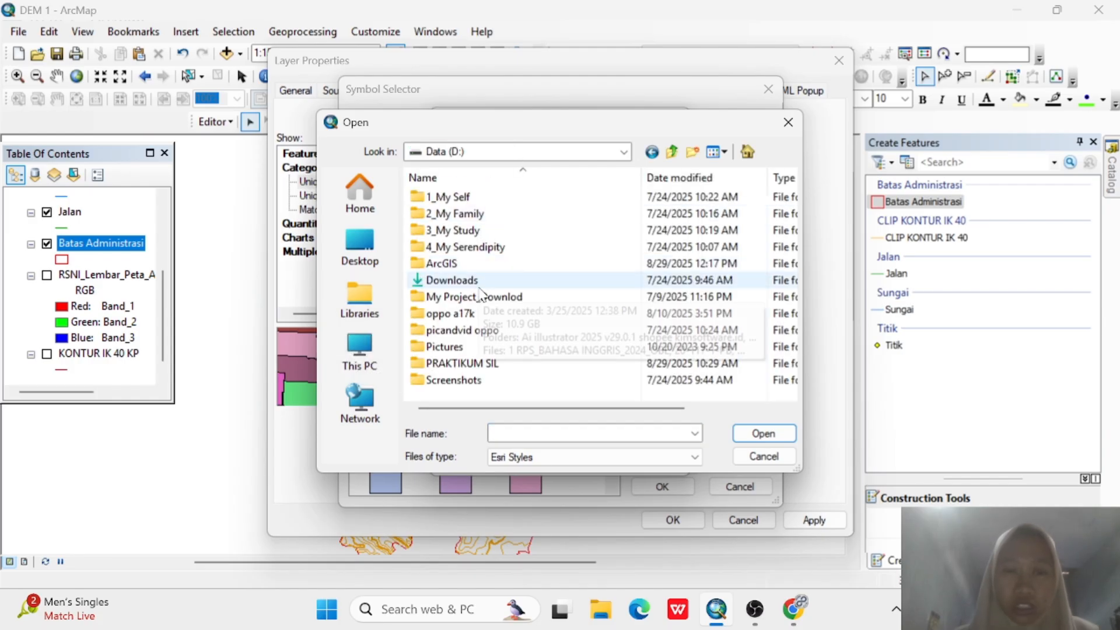
pyautogui.doubleClick(490, 331)
pyautogui.click(481, 230)
pyautogui.click(749, 432)
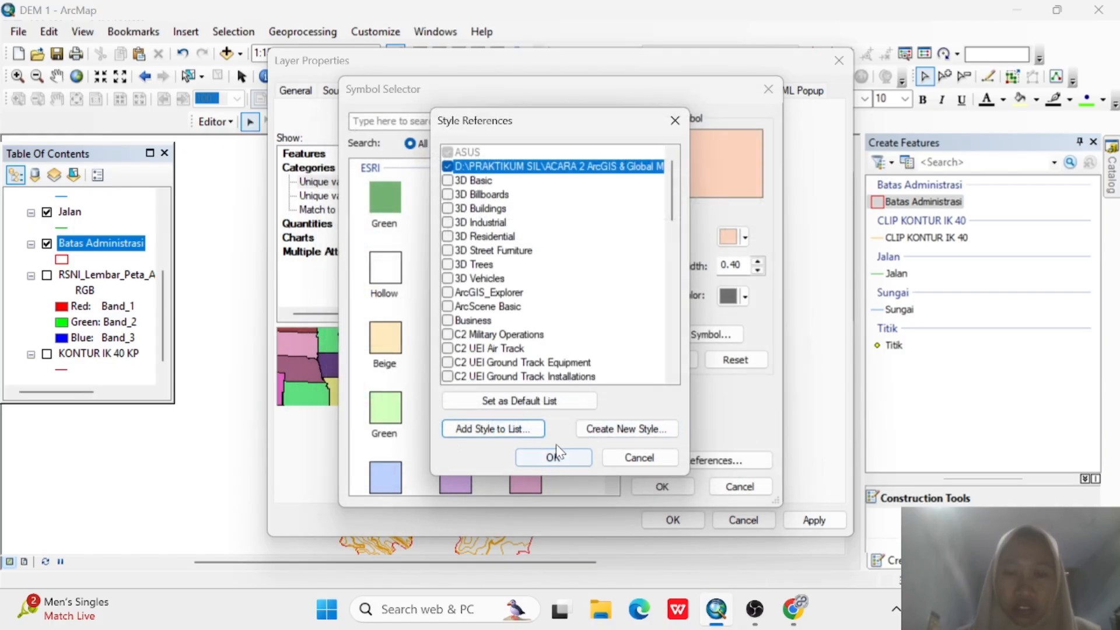
pyautogui.click(552, 458)
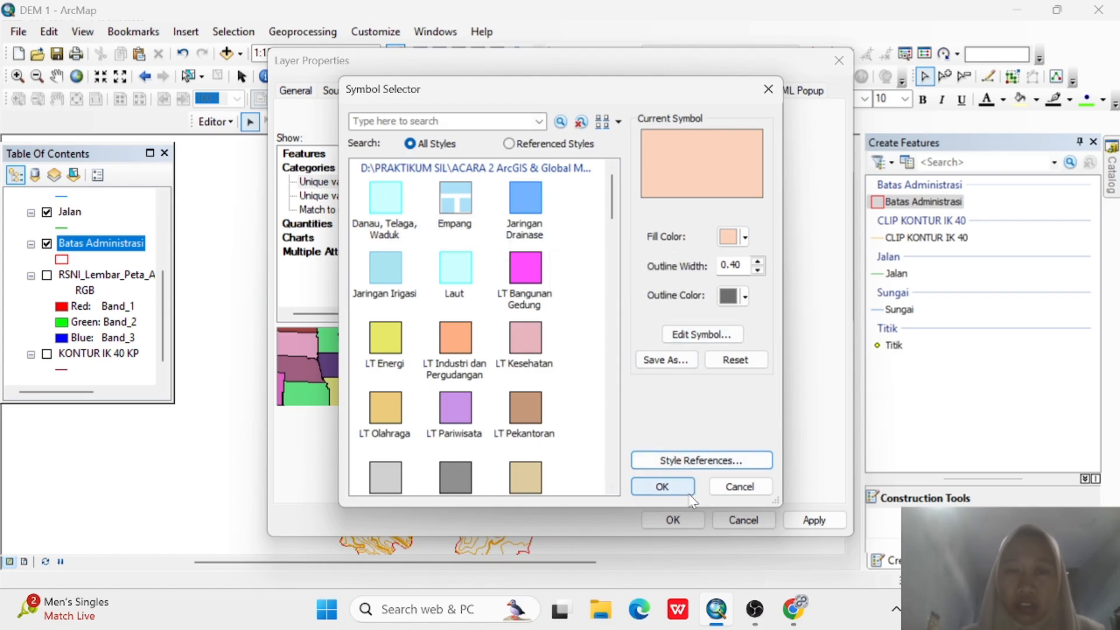
pyautogui.click(401, 122)
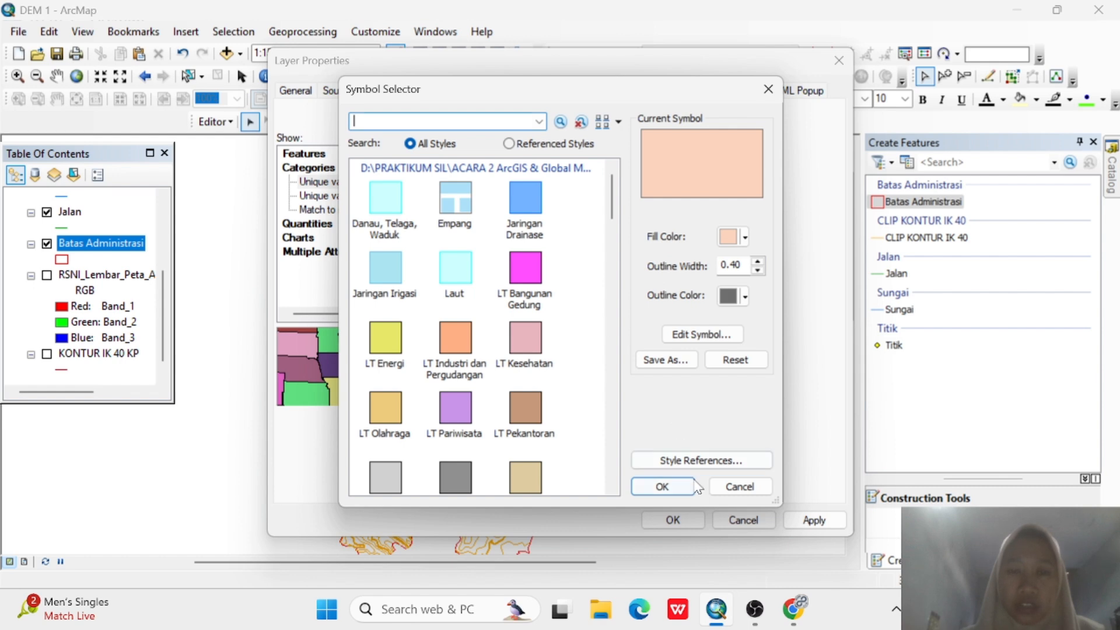
pyautogui.click(677, 488)
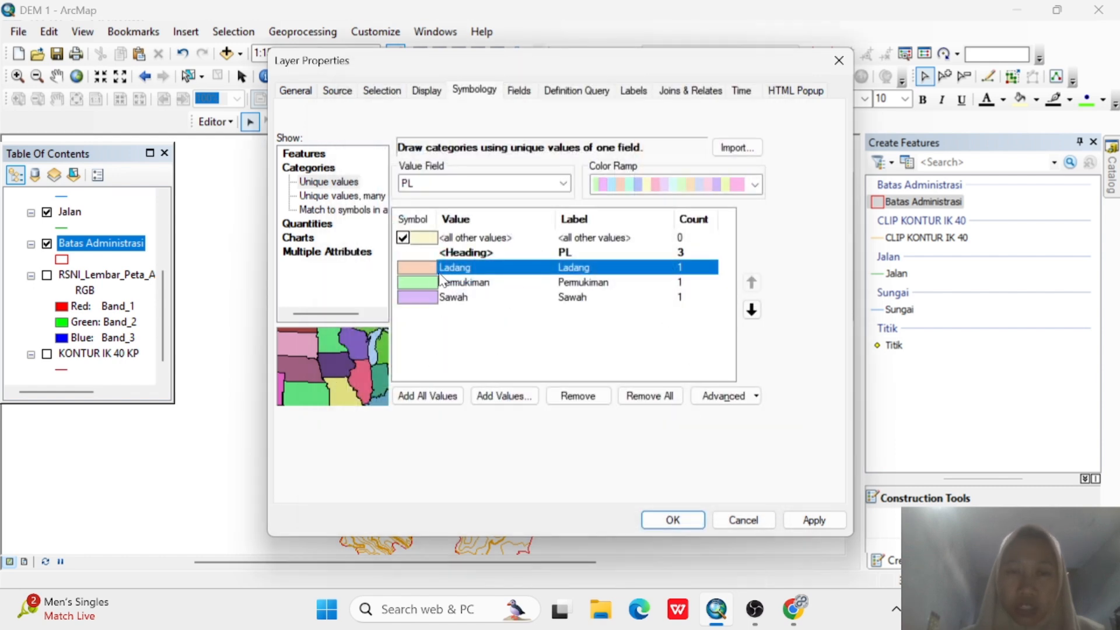
# Give the Ladang value the LTT Tegalan/Ladang symbol, found by searching for "ladang", with outline width 1 and no outline color.
pyautogui.doubleClick(449, 274)
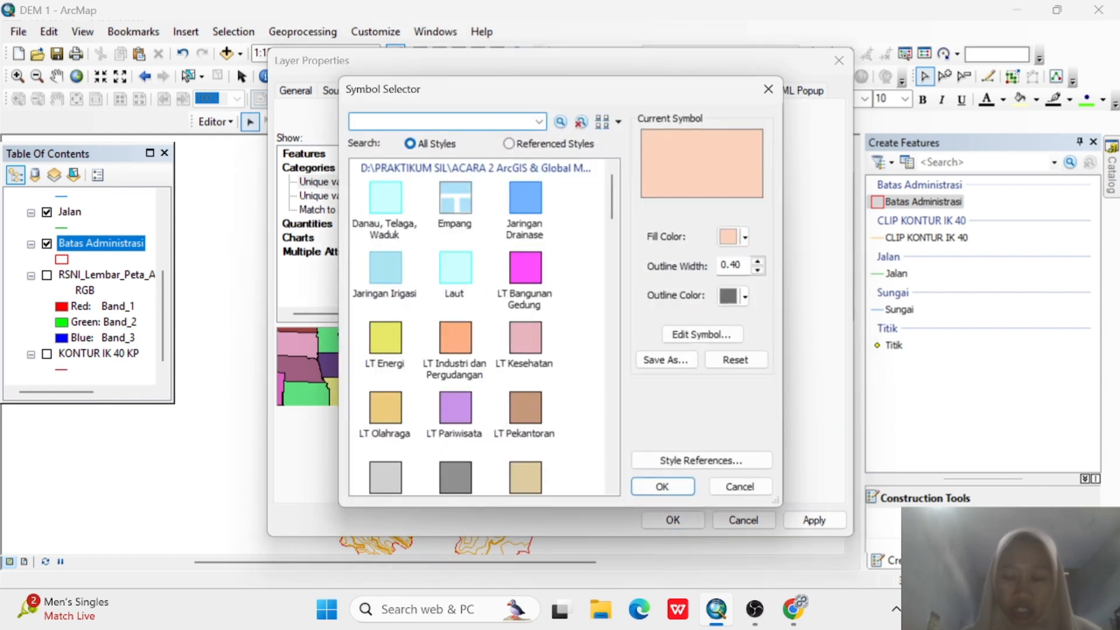
pyautogui.write('ladang')
pyautogui.press('Return')
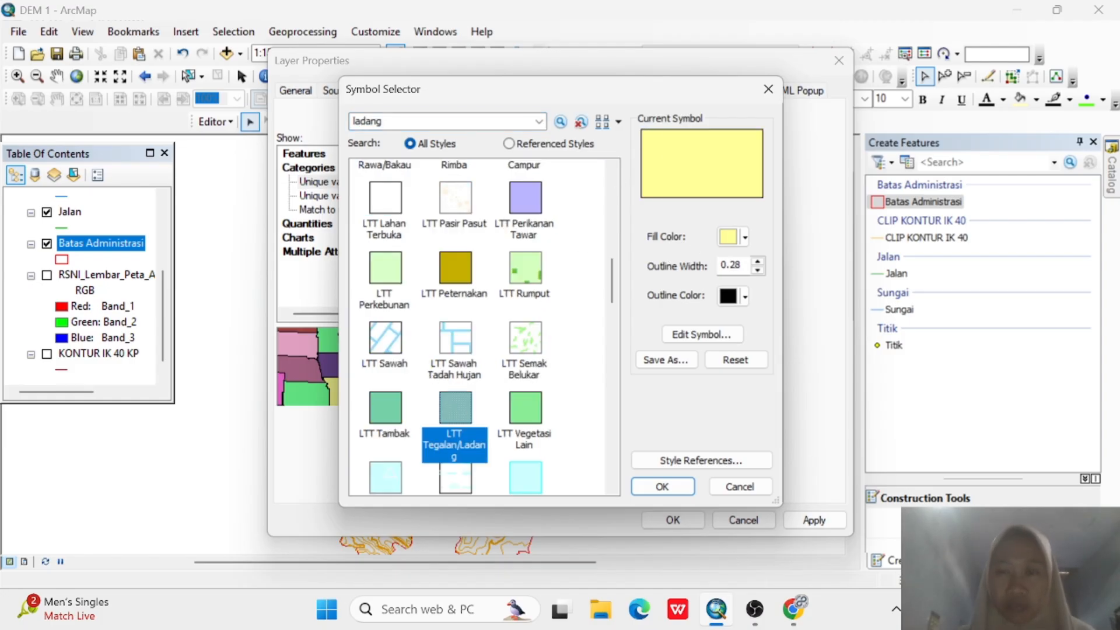
pyautogui.click(757, 262)
pyautogui.click(744, 296)
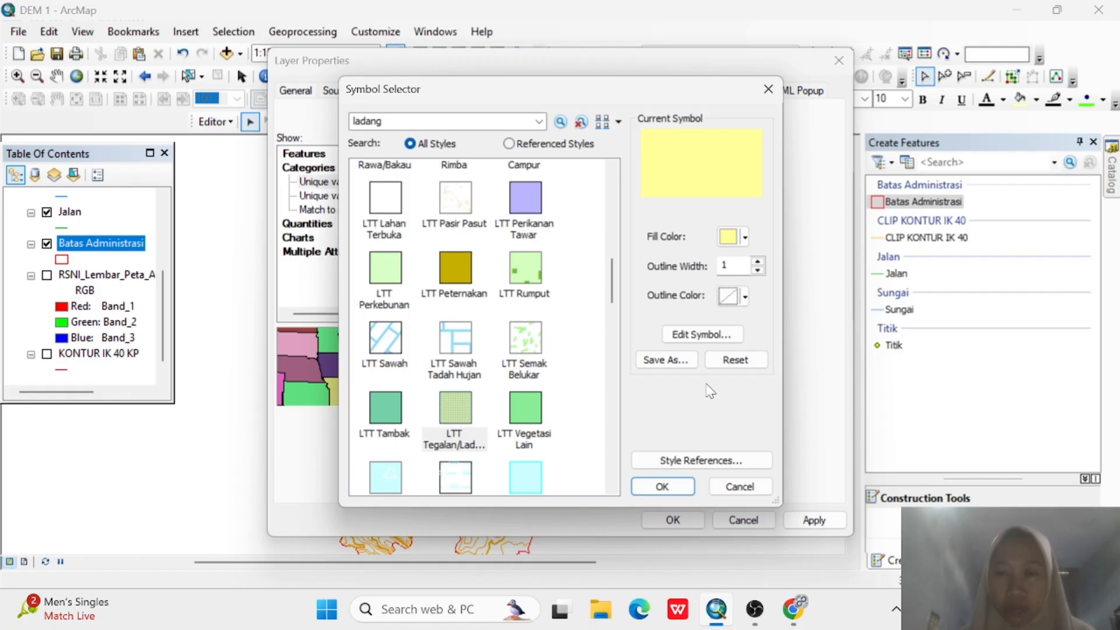
pyautogui.click(662, 487)
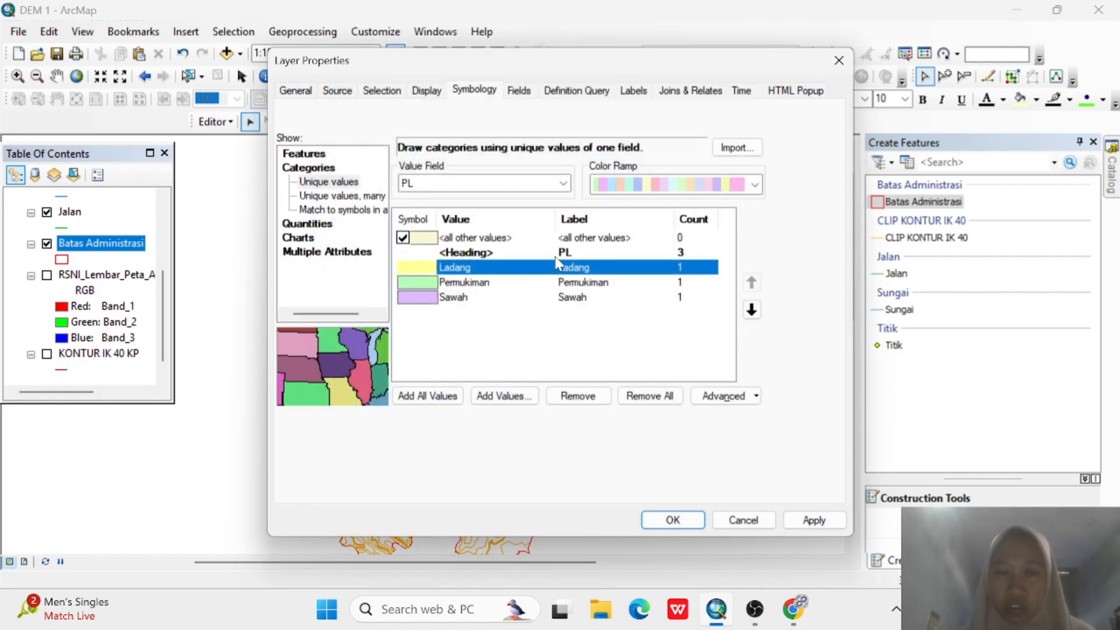
# Give the Permukiman value the LT Sosial Budaya symbol with outline width 1 and no outline color.
pyautogui.doubleClick(470, 282)
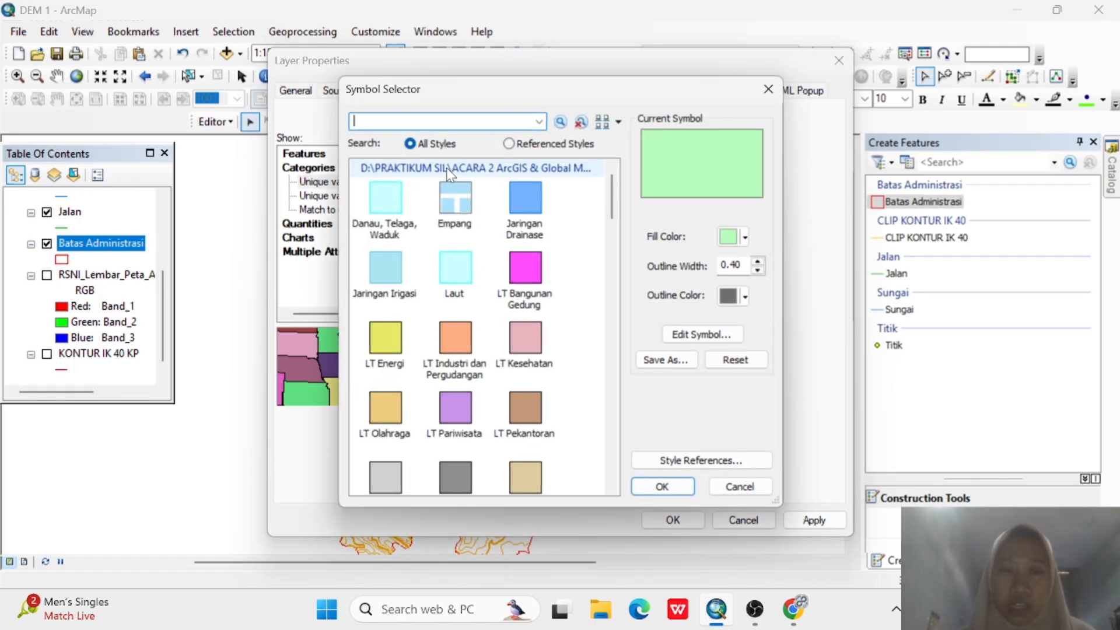
pyautogui.scroll(-3, 481, 433)
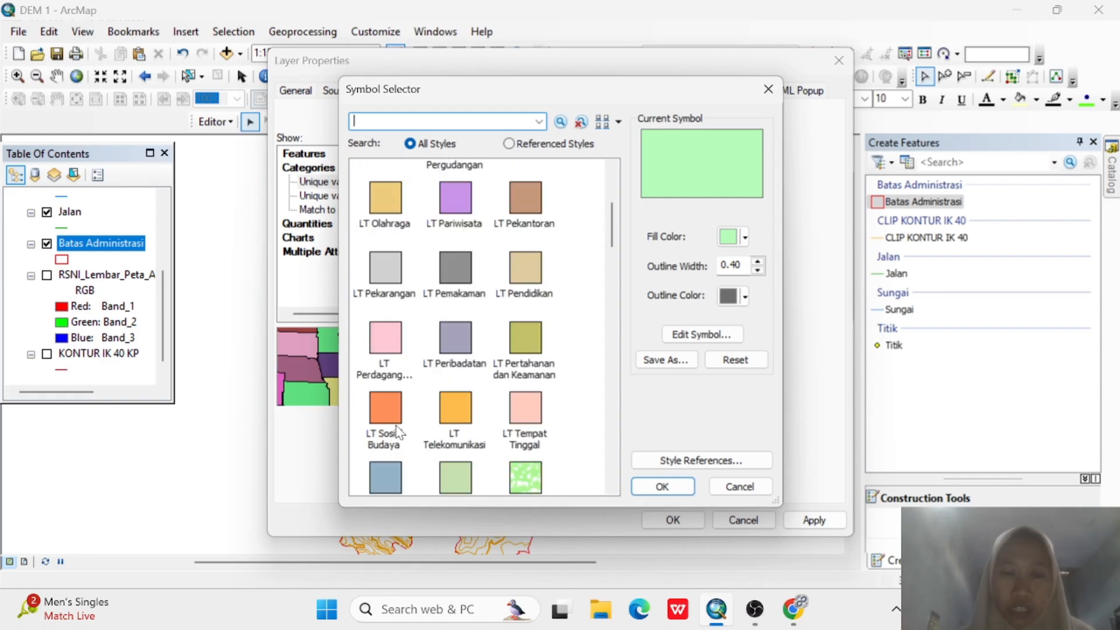
pyautogui.click(398, 433)
pyautogui.click(758, 262)
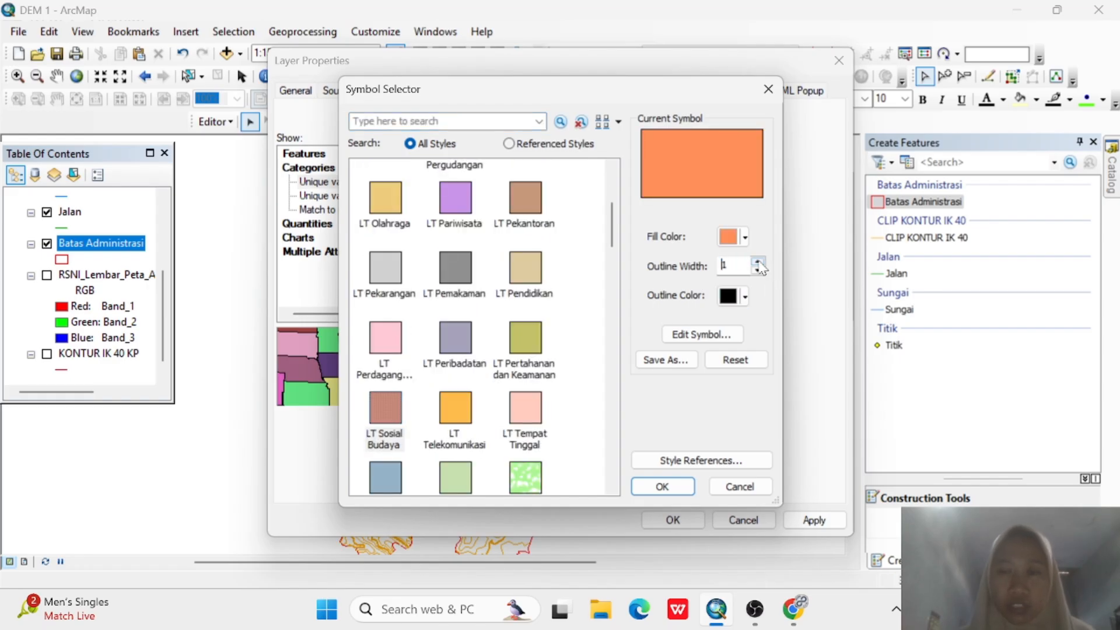
pyautogui.click(744, 297)
pyautogui.click(752, 320)
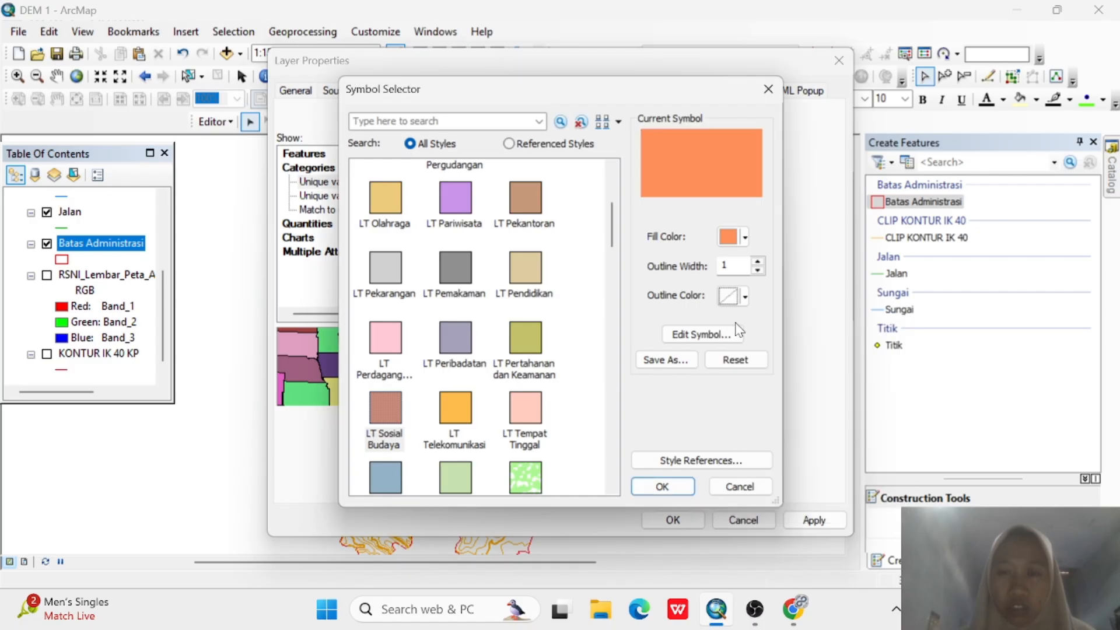
pyautogui.click(661, 486)
# Give the Sawah value the LTT Sawah symbol with outline width 1 and no outline color, and apply the layer's symbology.
pyautogui.doubleClick(460, 299)
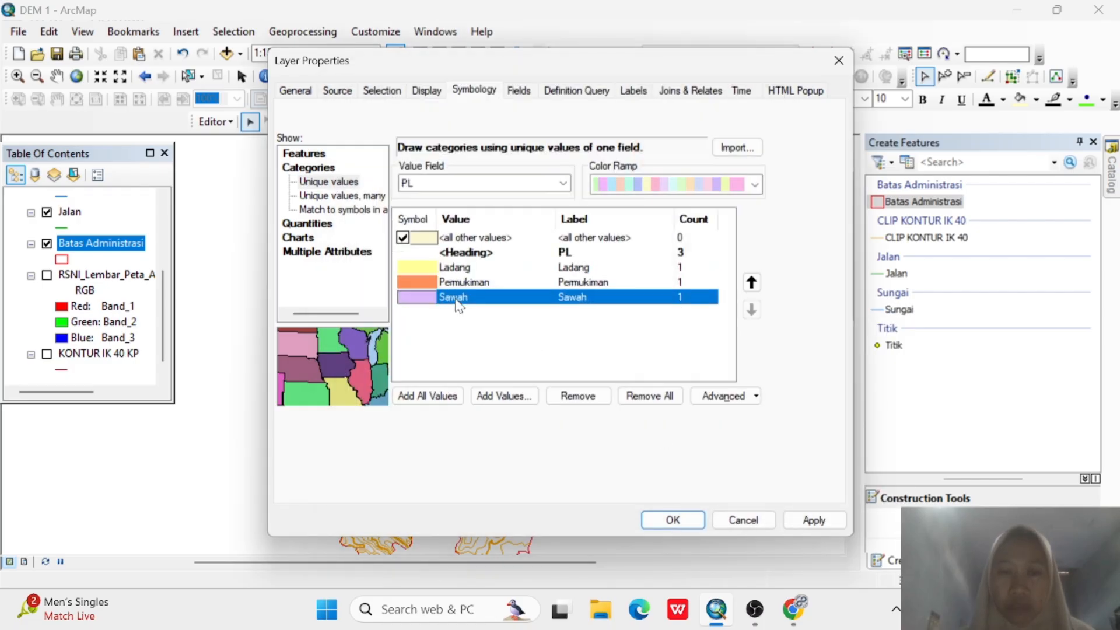
pyautogui.write('sawah')
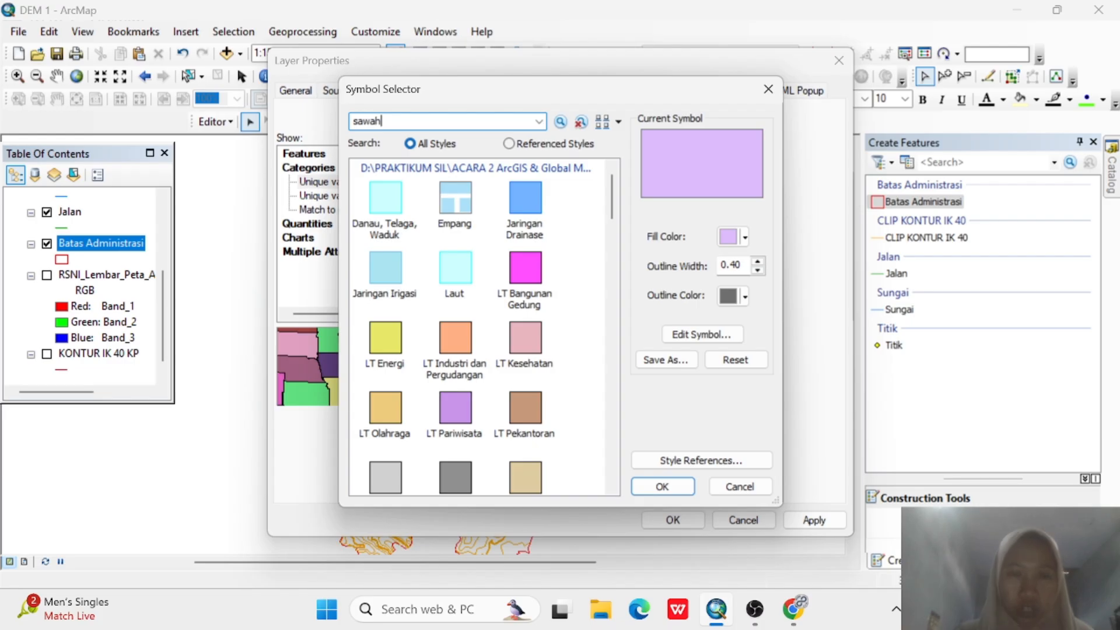
pyautogui.press('Return')
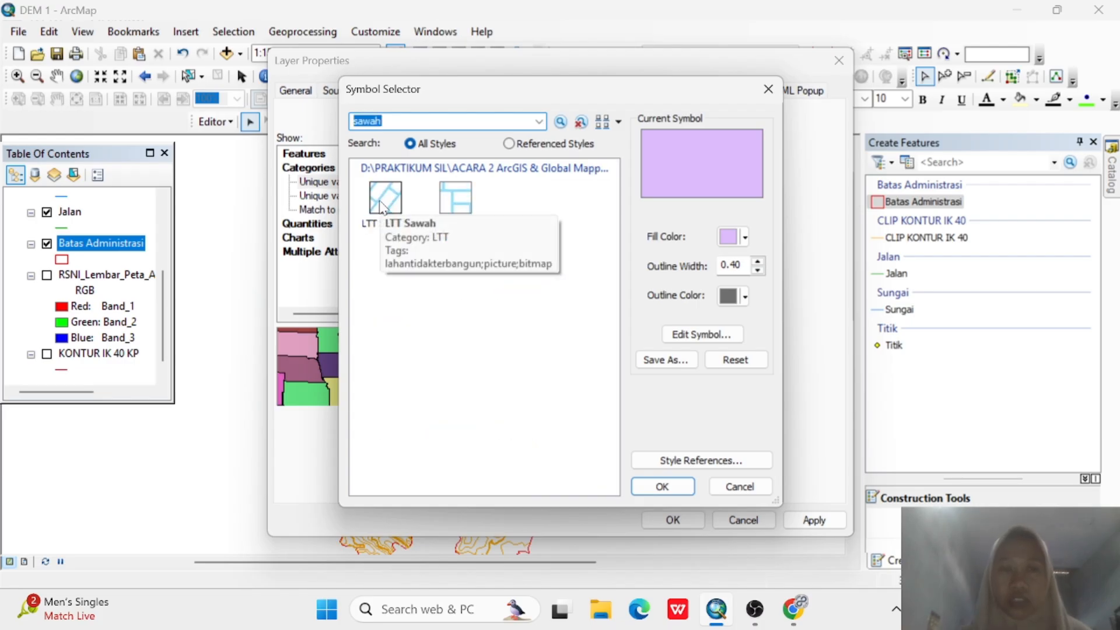
pyautogui.click(382, 207)
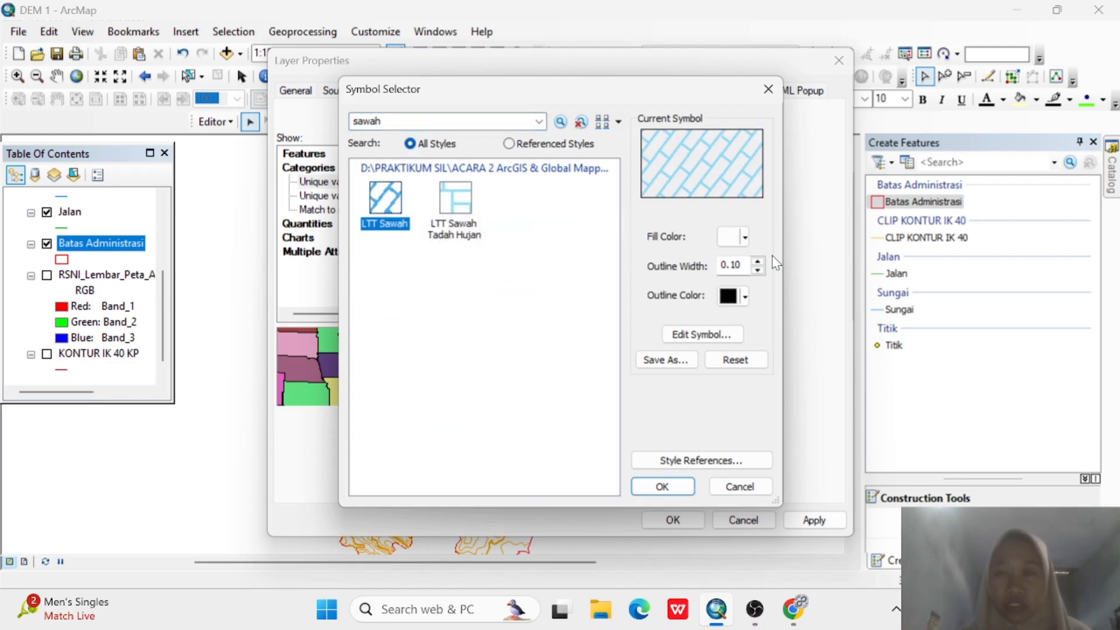
pyautogui.click(758, 262)
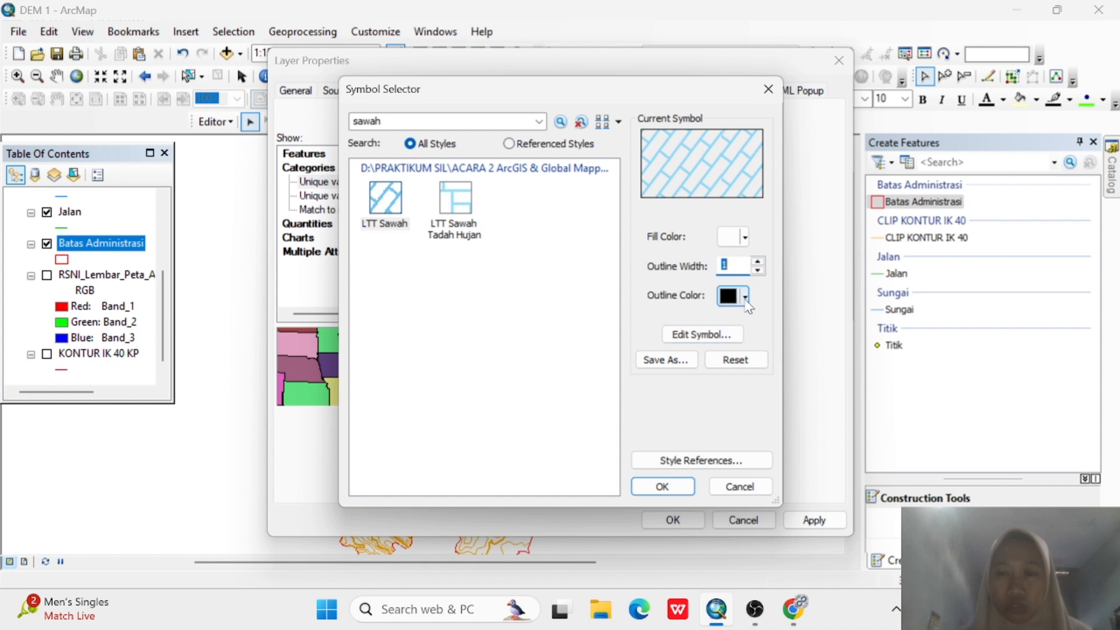
pyautogui.click(745, 296)
pyautogui.click(750, 320)
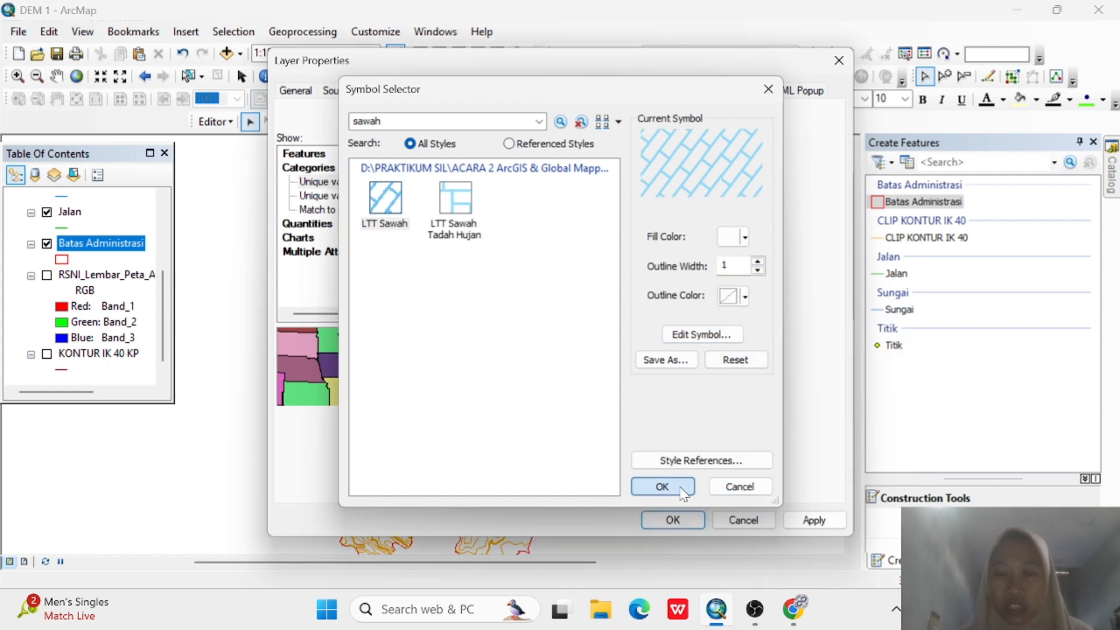
pyautogui.click(662, 487)
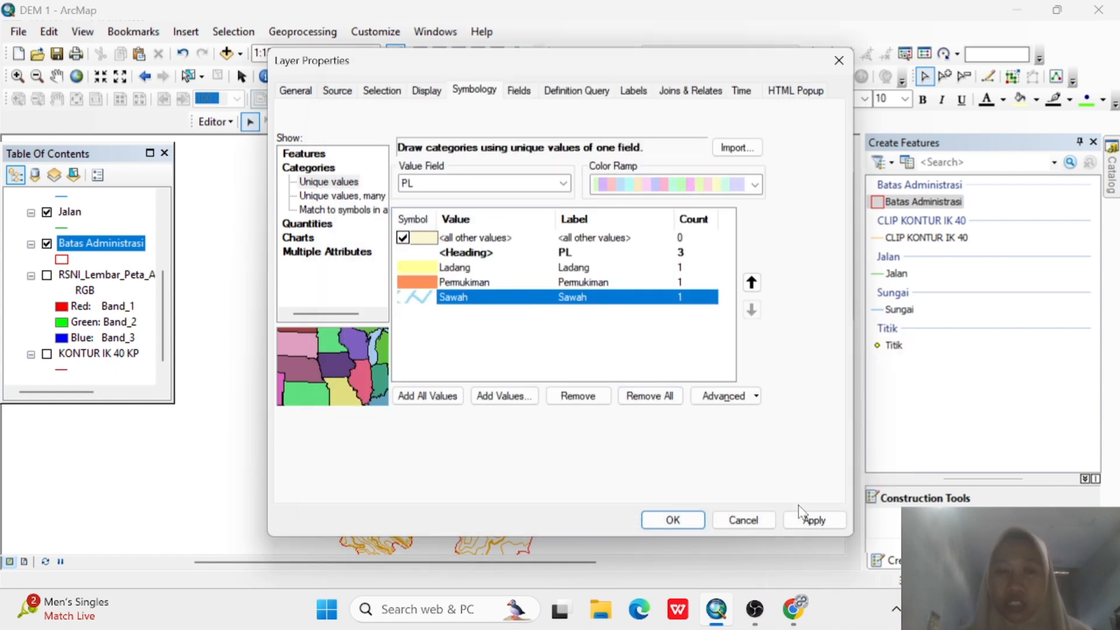
pyautogui.click(671, 520)
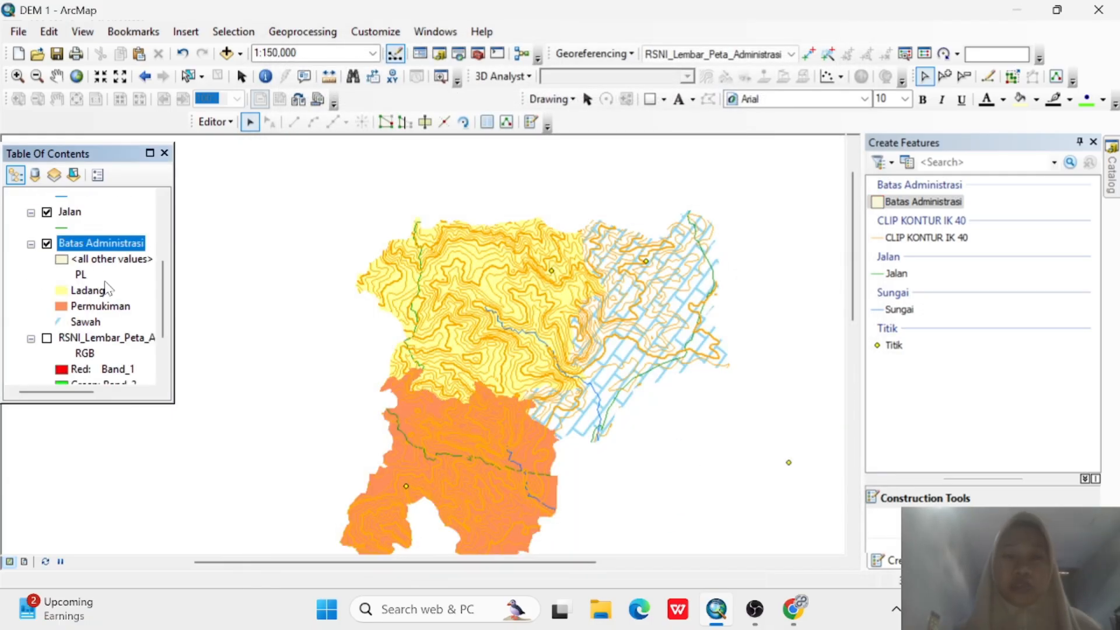
# Symbolize the Jalan layer by unique values of the KETERANGAN field and add all its values.
pyautogui.click(68, 211)
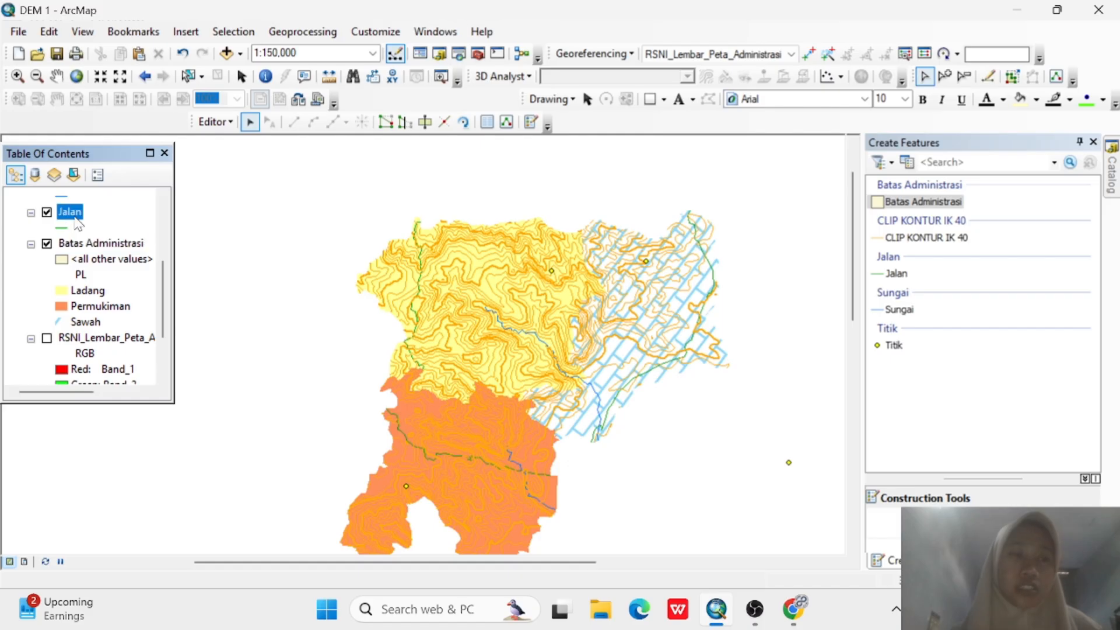
pyautogui.rightClick(73, 209)
pyautogui.click(170, 574)
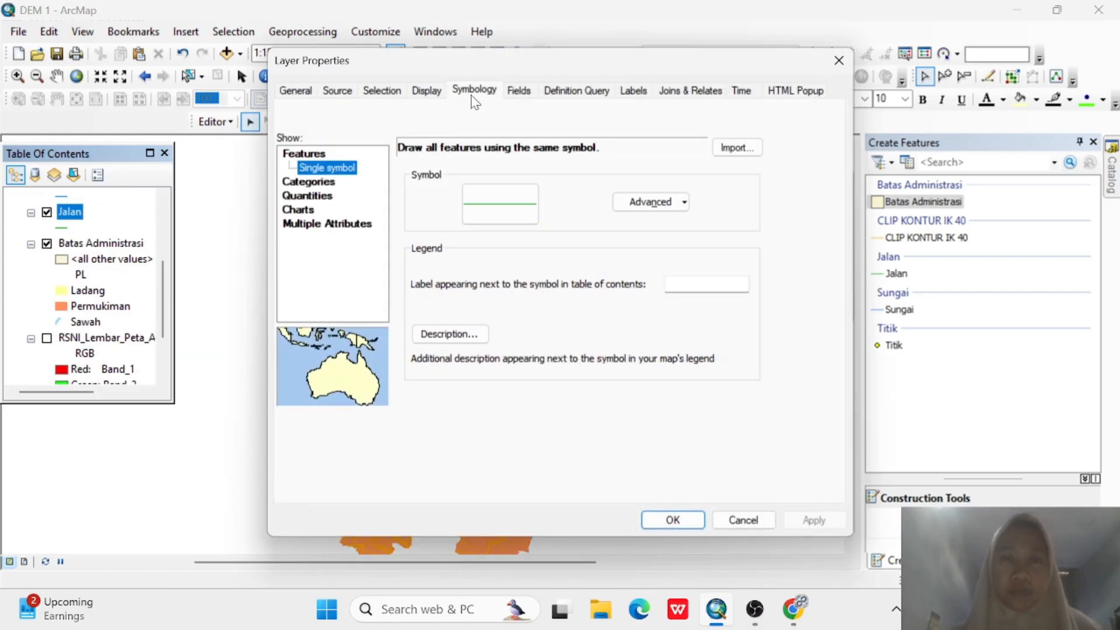
pyautogui.click(301, 182)
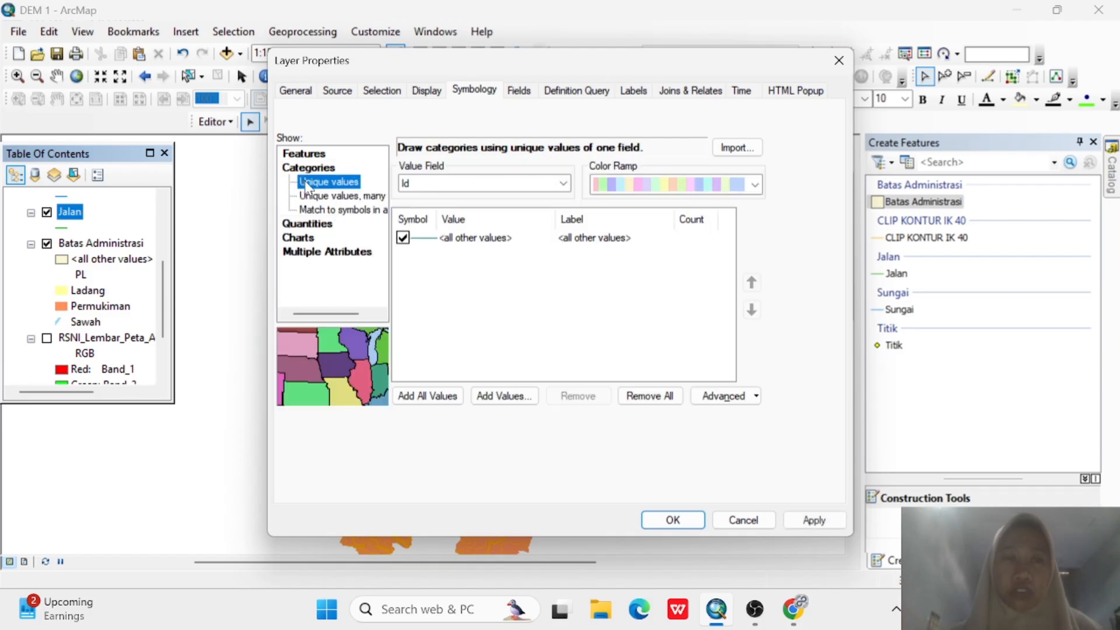
pyautogui.click(431, 186)
pyautogui.click(435, 212)
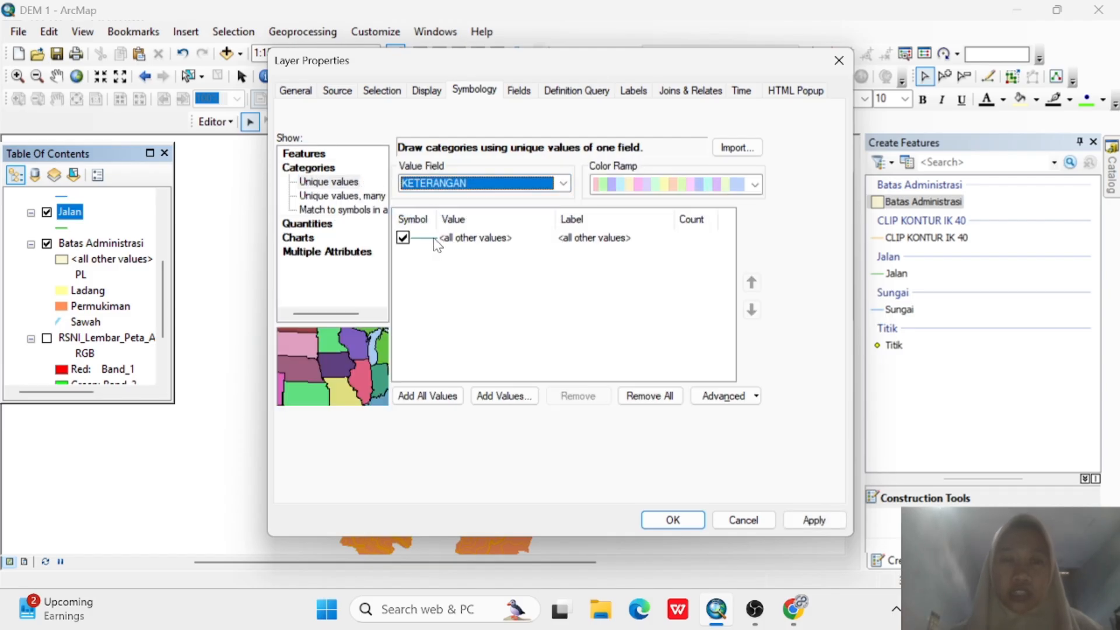
pyautogui.click(437, 395)
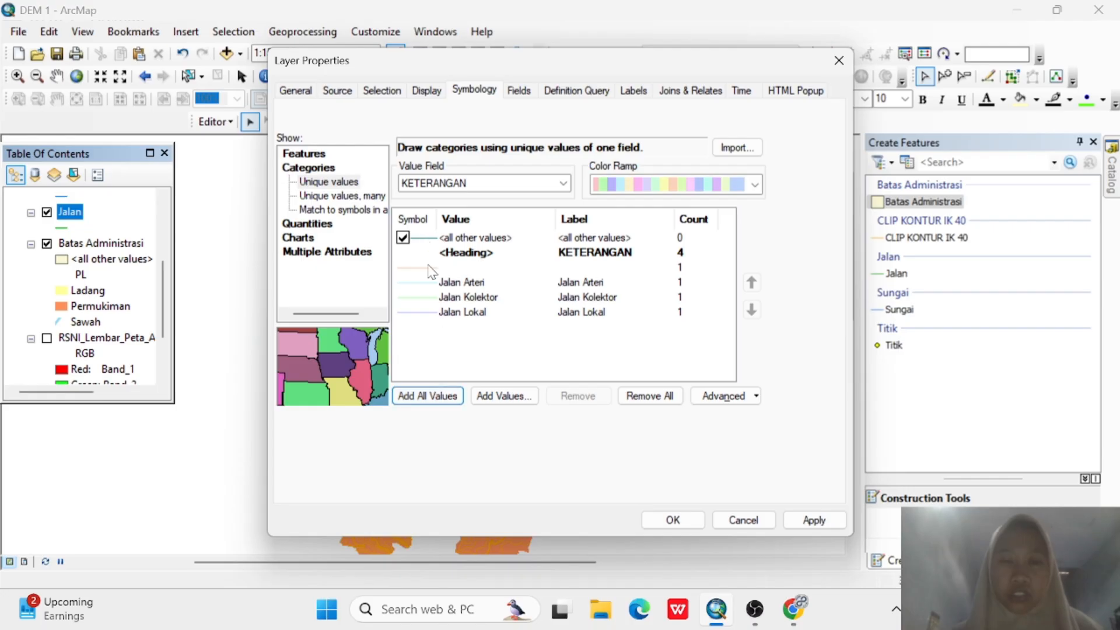
# Give the Jalan Lokal value the Jalan Lokal line symbol with width 2.
pyautogui.doubleClick(417, 314)
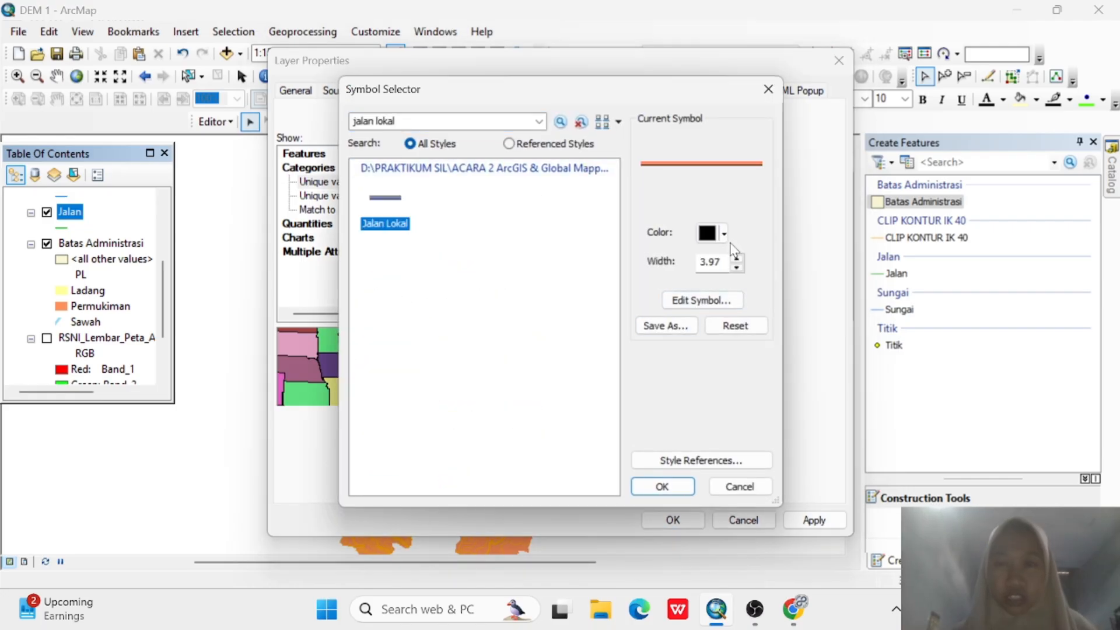
pyautogui.click(726, 238)
pyautogui.click(732, 255)
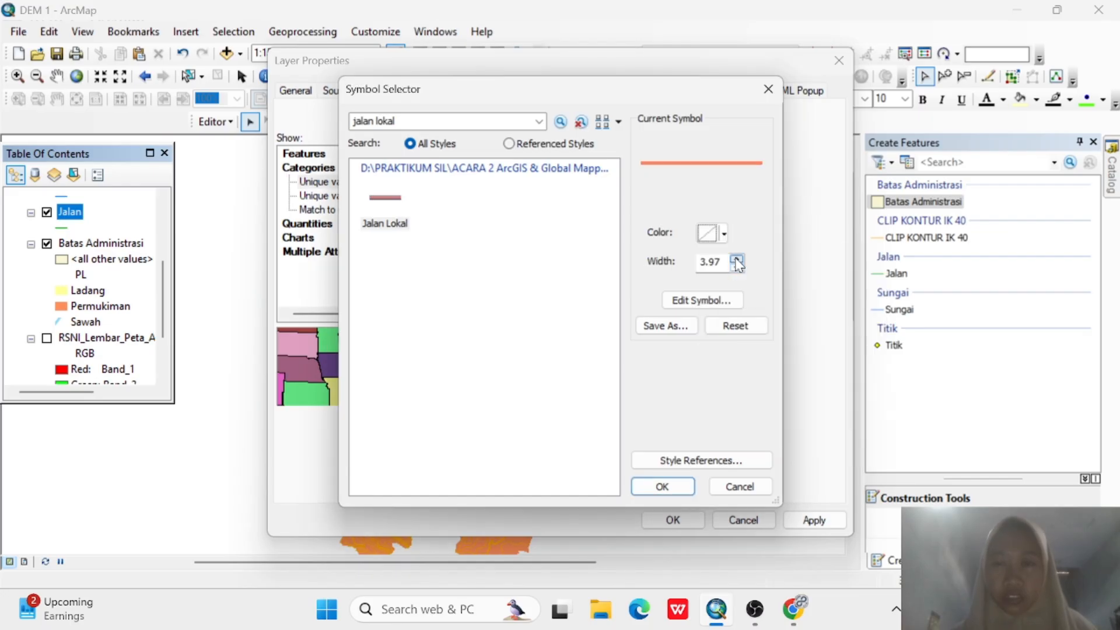
pyautogui.click(737, 268)
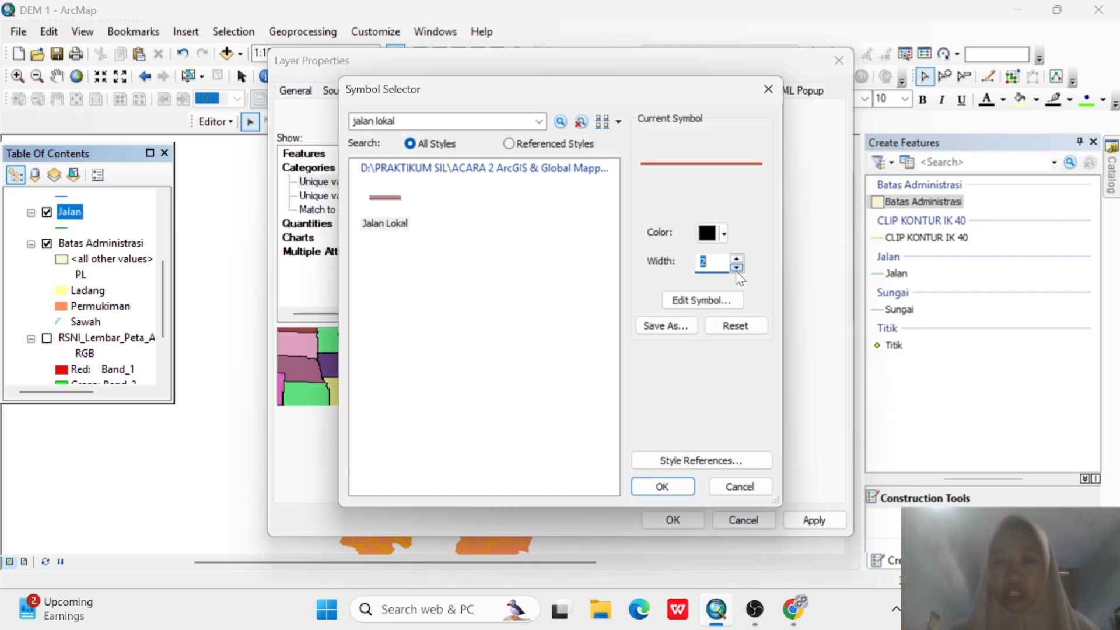
pyautogui.click(662, 487)
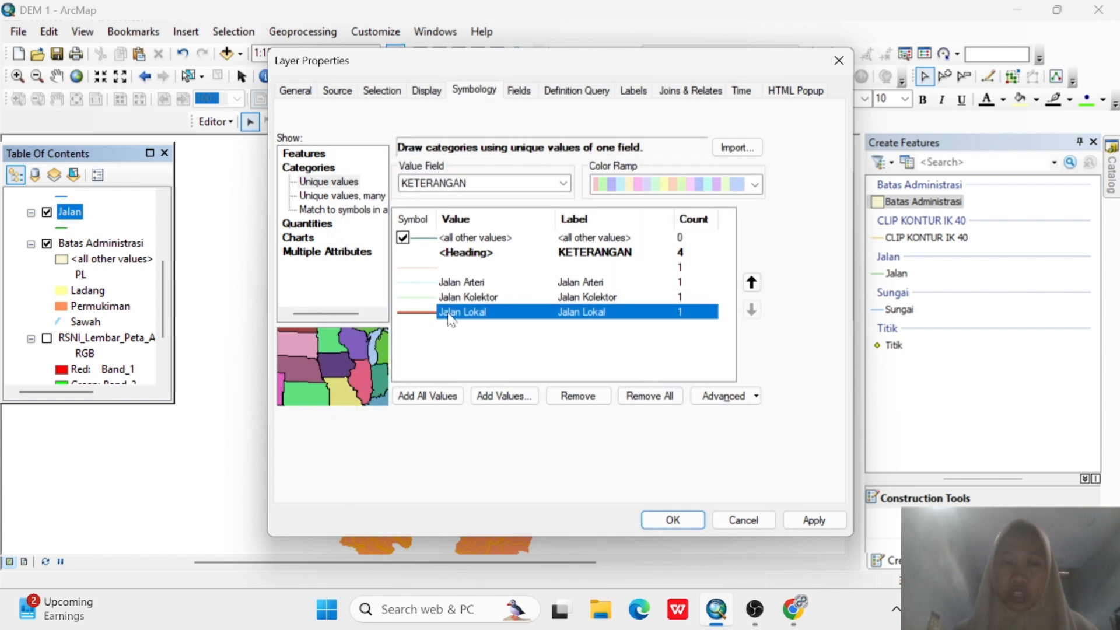
# Give the Jalan Kolektor value the Jalan Kolektor/Utama symbol, found by searching for "kolektor", with width 2.
pyautogui.doubleClick(453, 296)
pyautogui.write('ko')
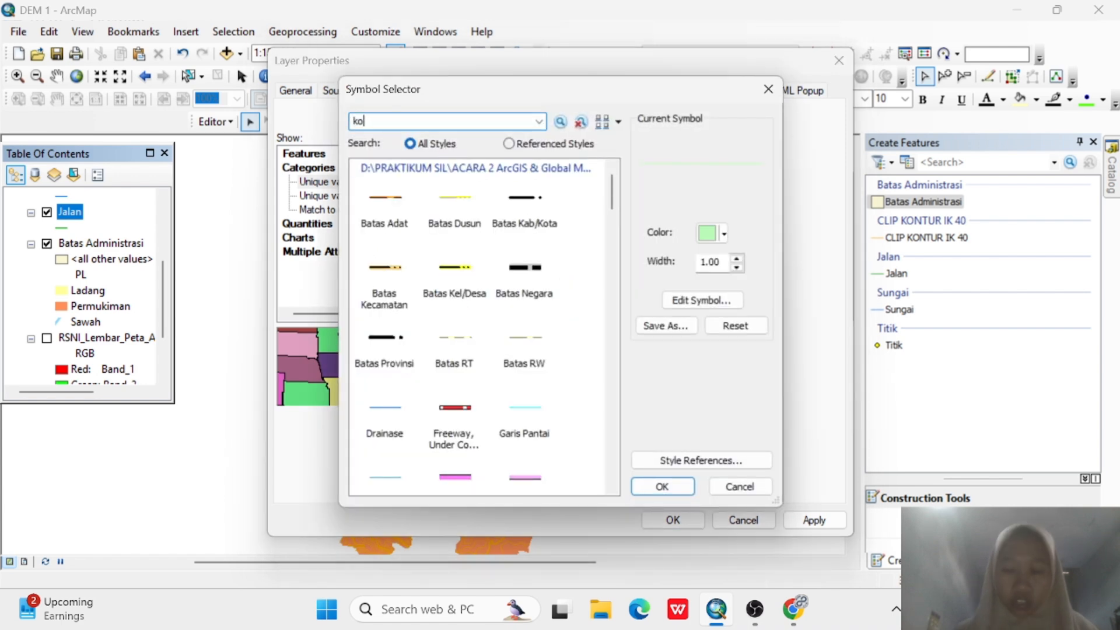
pyautogui.write('lektor')
pyautogui.press('Return')
pyautogui.click(737, 267)
pyautogui.click(662, 487)
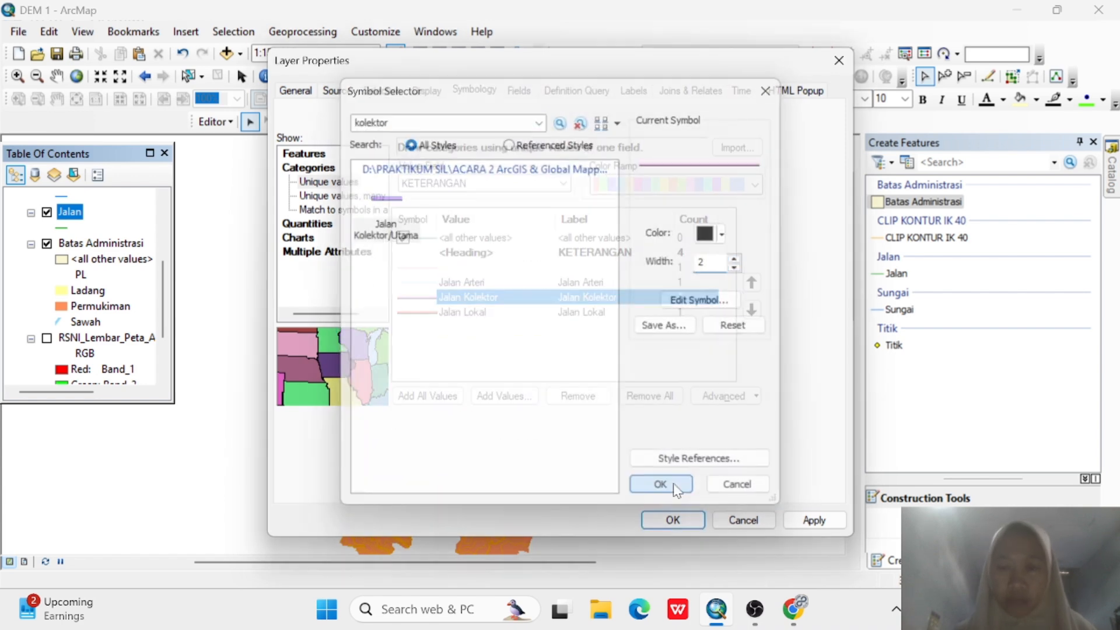
# Give the Jalan Arteri value the Jalan Arteri symbol, found by searching for "arteri", with width 3, and apply the layer's symbology.
pyautogui.doubleClick(467, 281)
pyautogui.write('art')
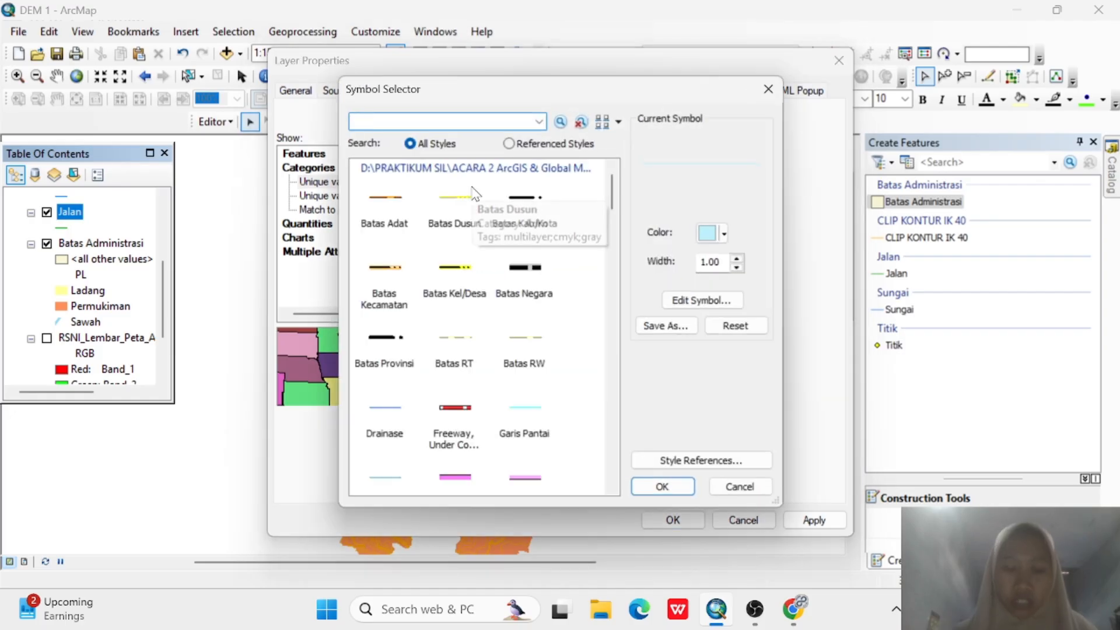
pyautogui.write('eri')
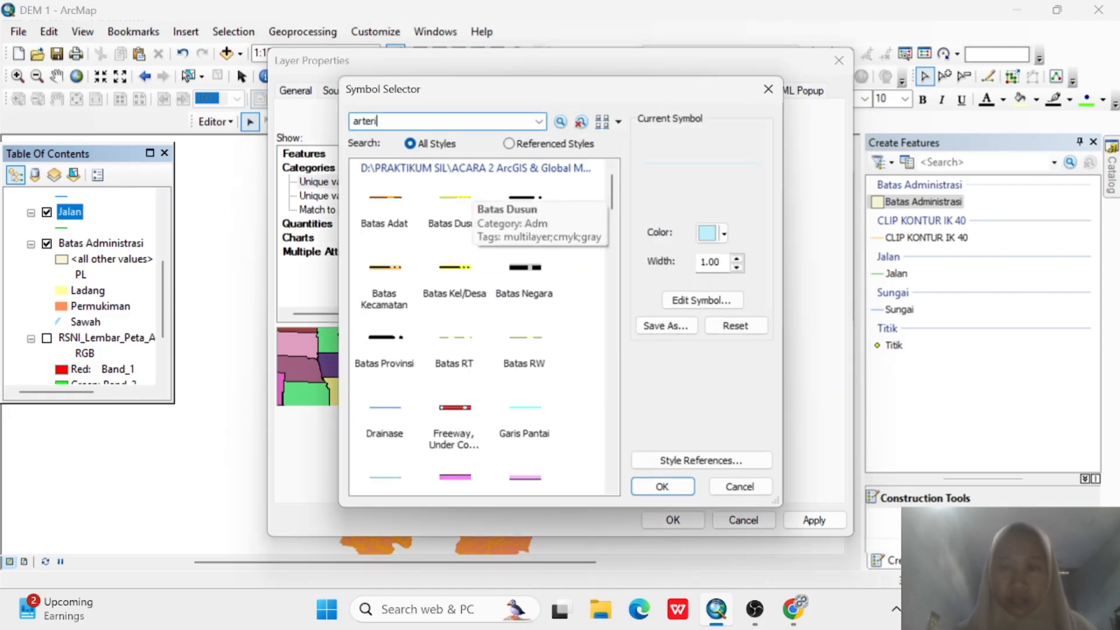
pyautogui.press('Return')
pyautogui.click(408, 222)
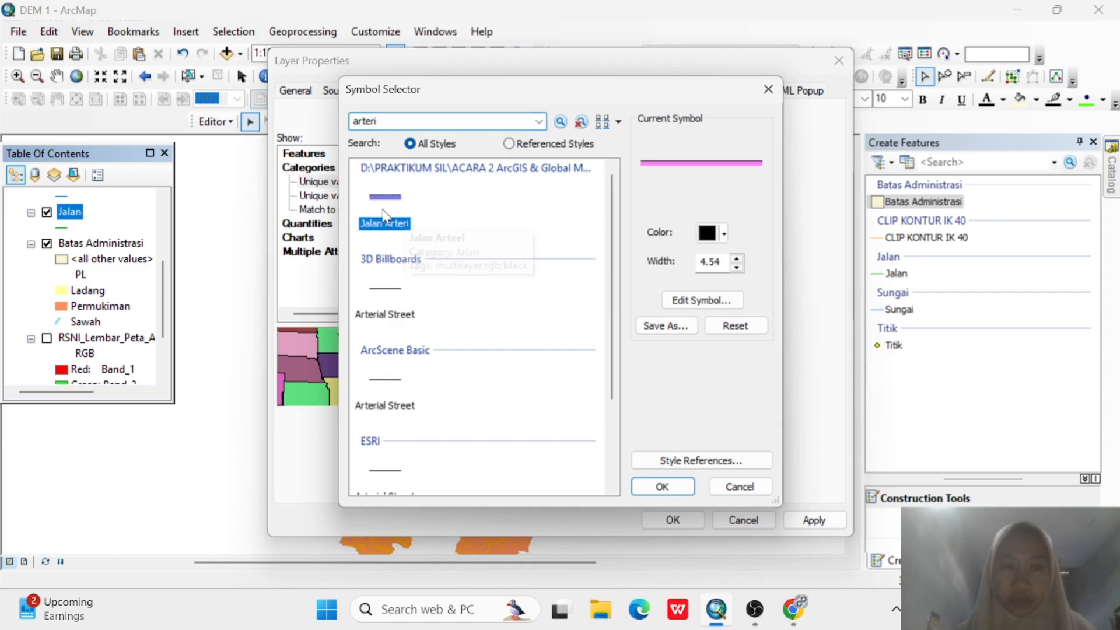
pyautogui.click(735, 266)
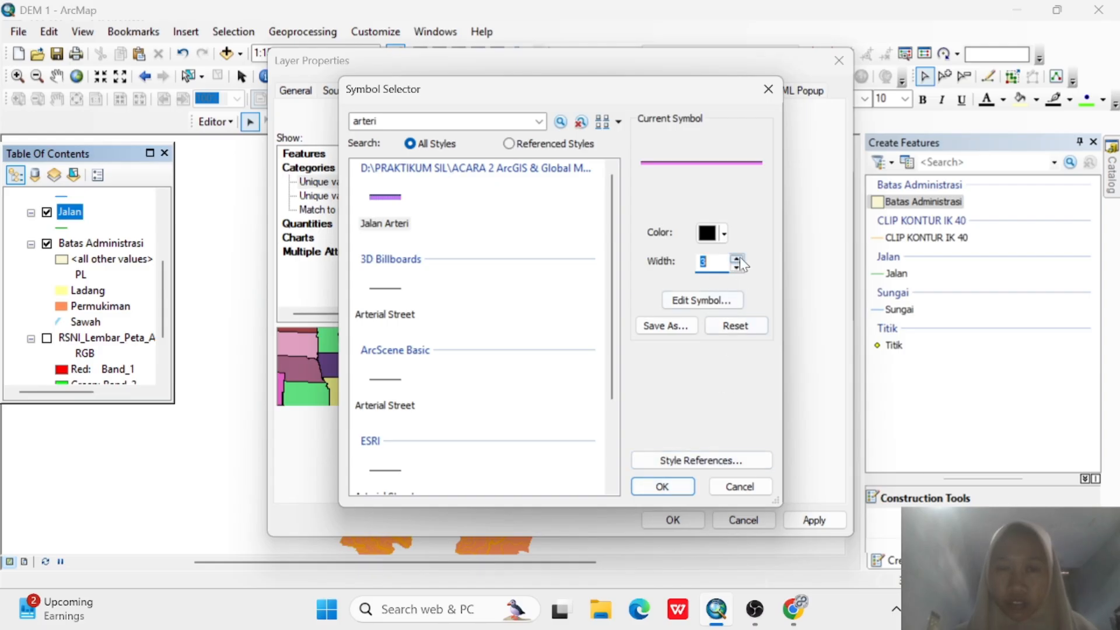
pyautogui.click(663, 485)
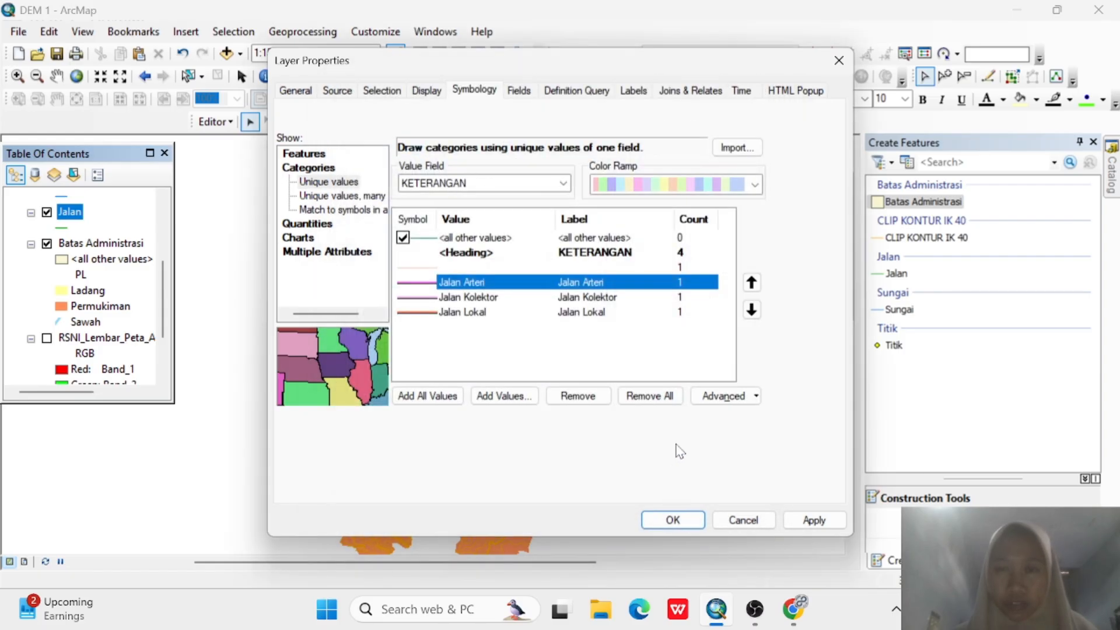
pyautogui.press('Return')
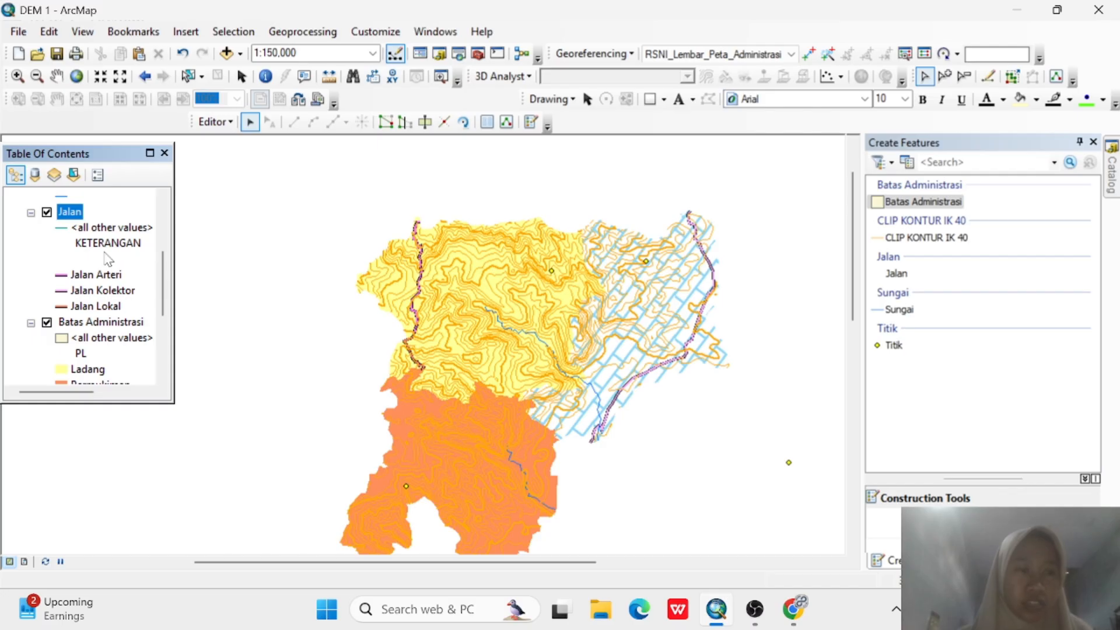
# Symbolize the Sungai layer by unique values of the KETERANGAN field and add all its values.
pyautogui.scroll(5, 166, 244)
pyautogui.click(86, 327)
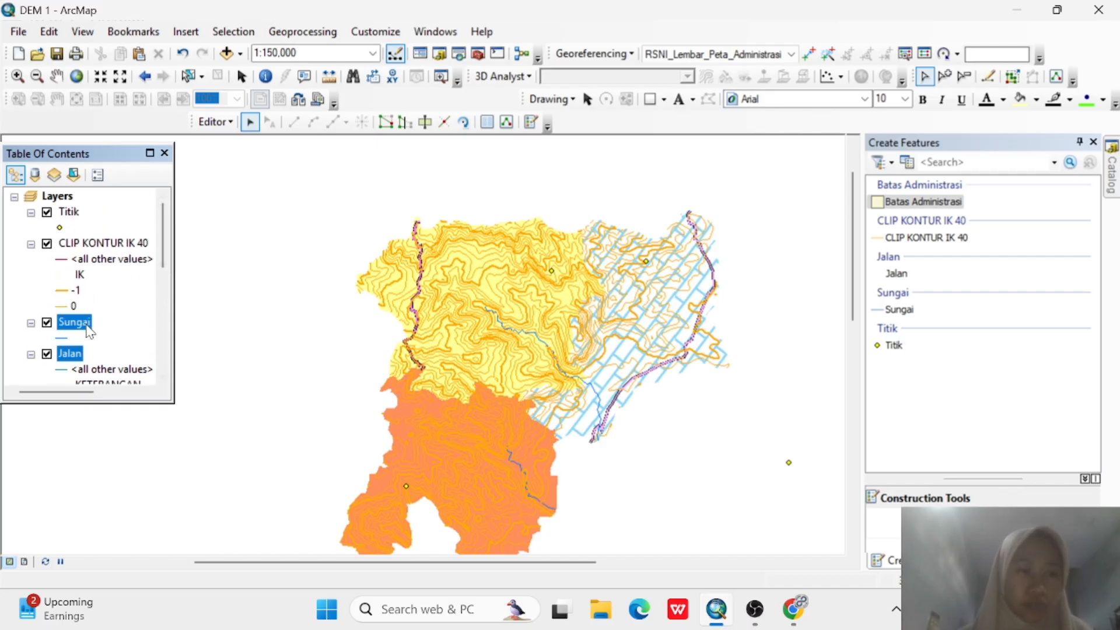
pyautogui.rightClick(86, 328)
pyautogui.click(150, 391)
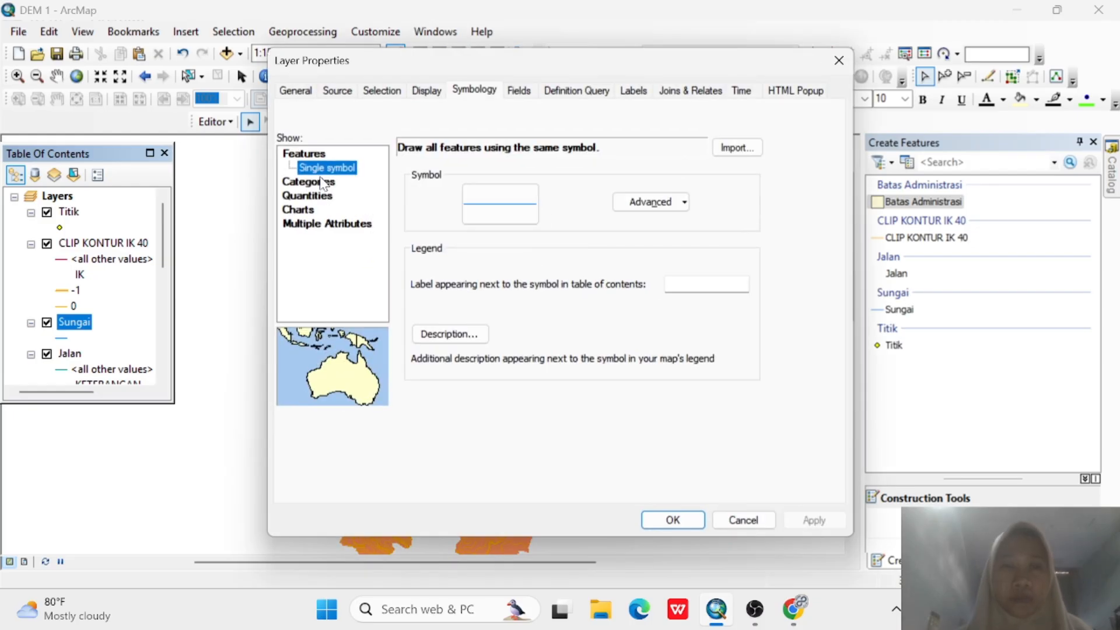
pyautogui.click(323, 183)
pyautogui.click(449, 184)
pyautogui.click(449, 210)
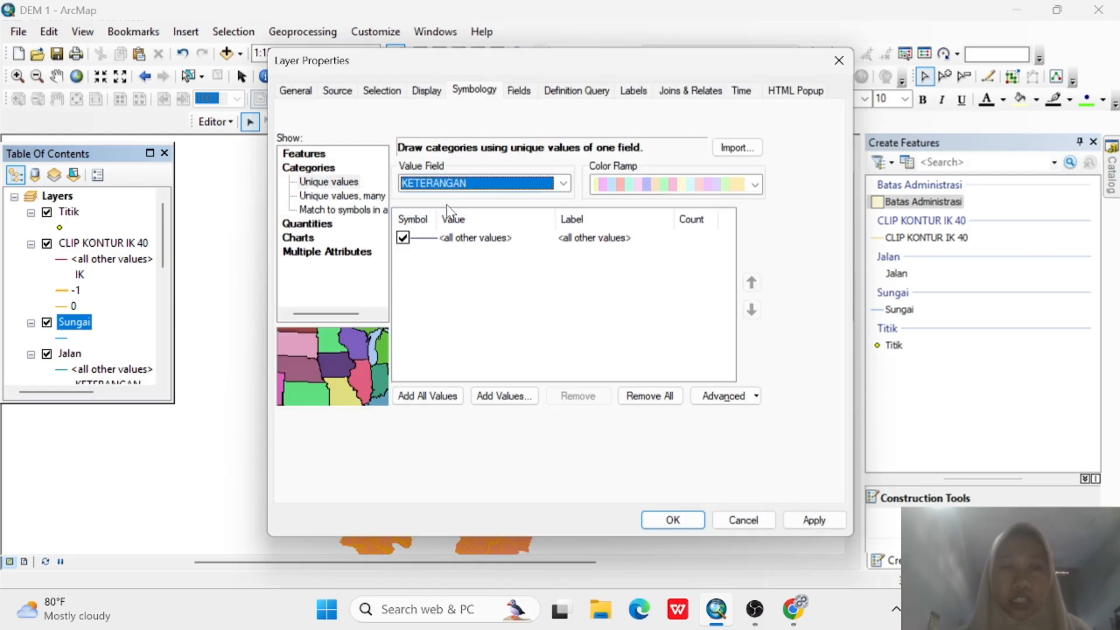
pyautogui.click(426, 397)
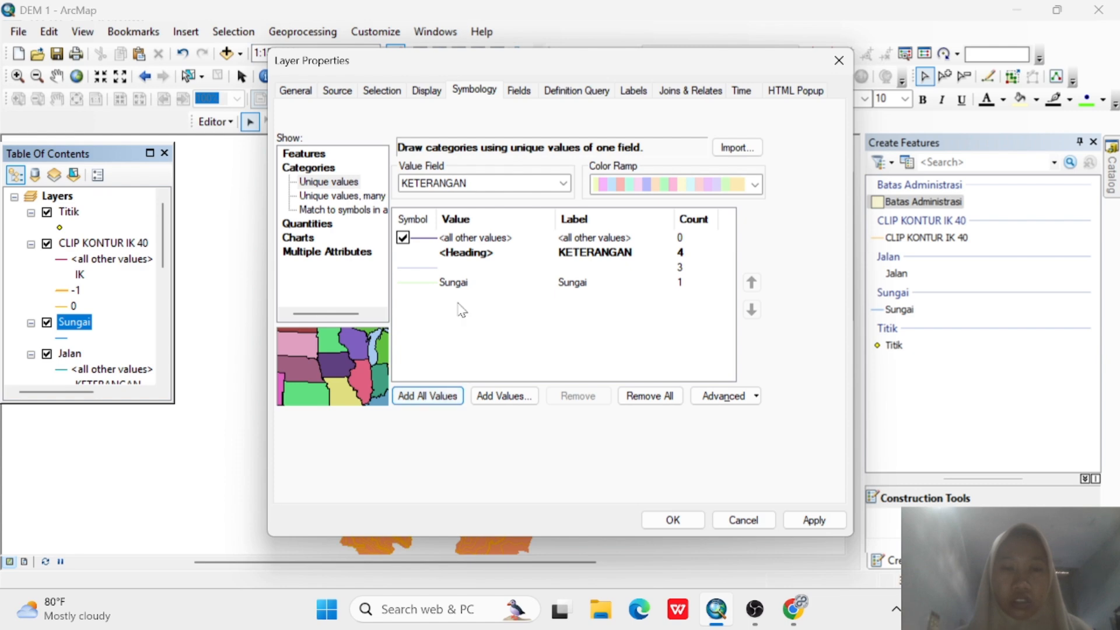
# Give the blank value of the Sungai layer the Sungai symbol, found by searching for "sungai", with width 1, and apply the symbology.
pyautogui.doubleClick(423, 275)
pyautogui.write('su')
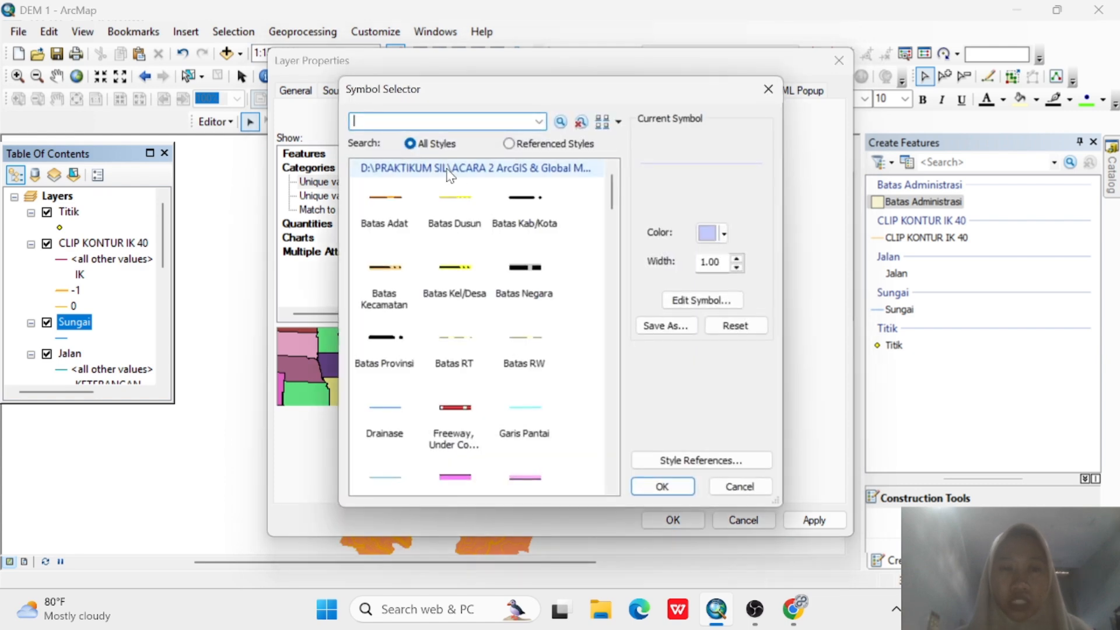
pyautogui.write('ngai')
pyautogui.press('Return')
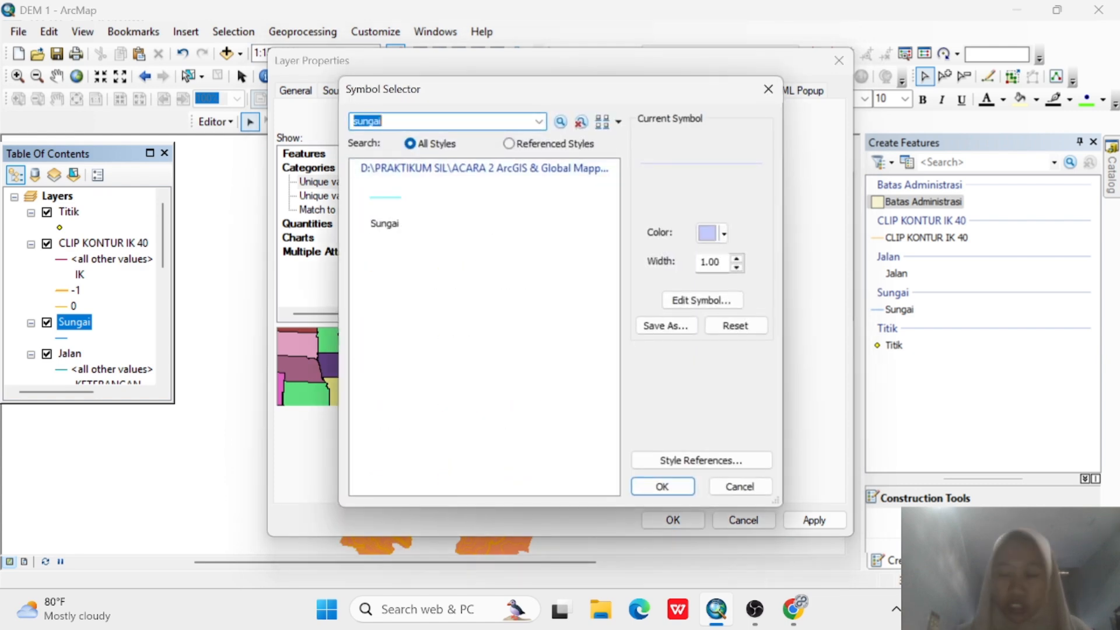
pyautogui.click(366, 201)
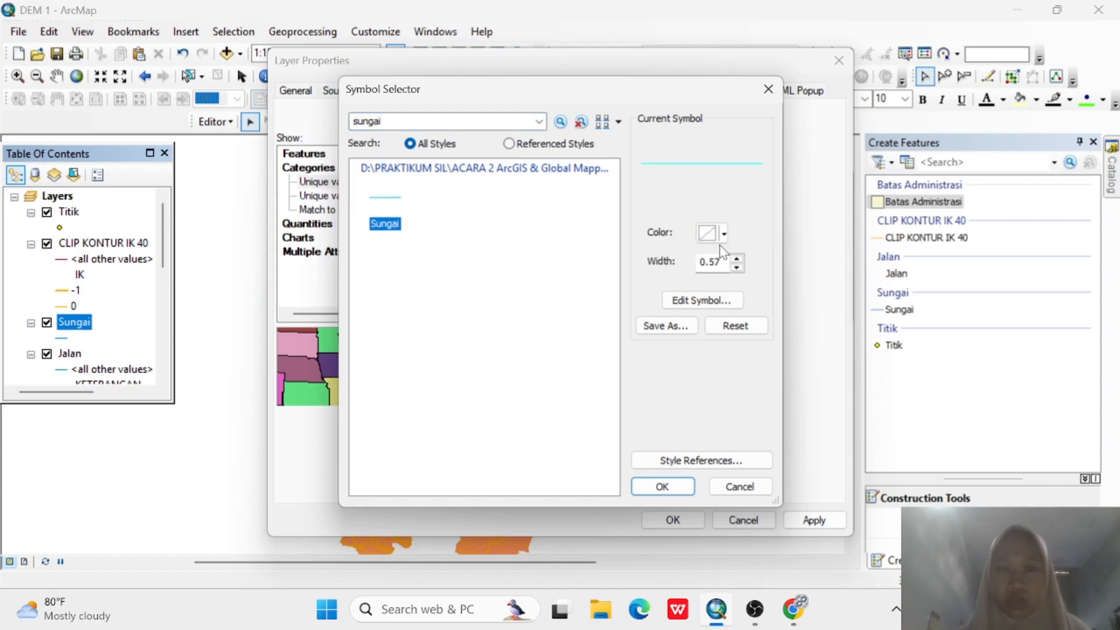
pyautogui.click(736, 260)
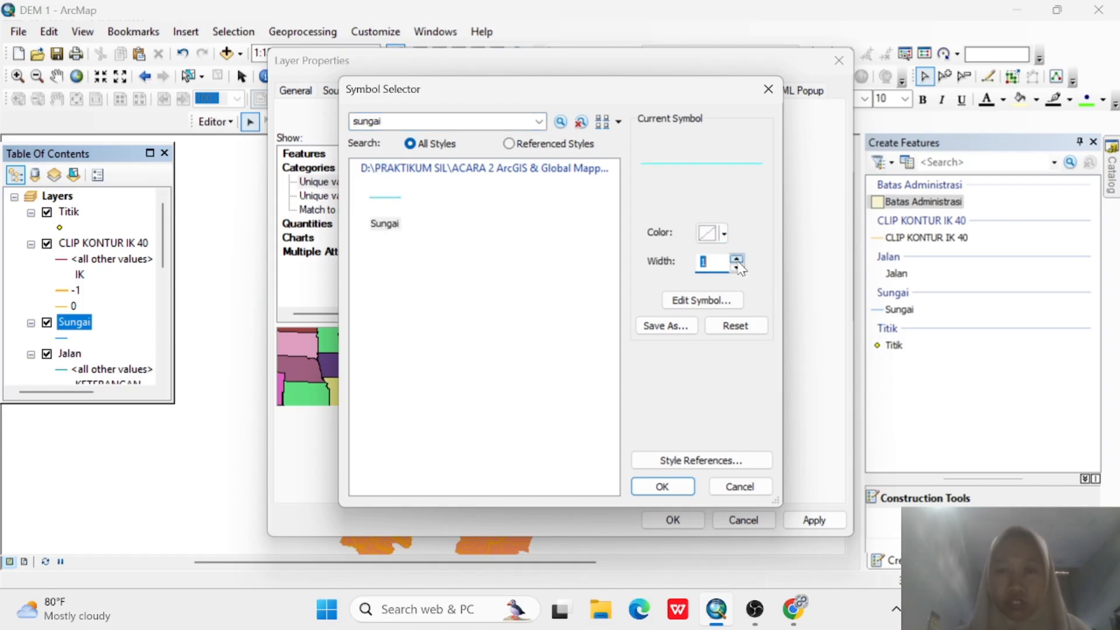
pyautogui.click(663, 486)
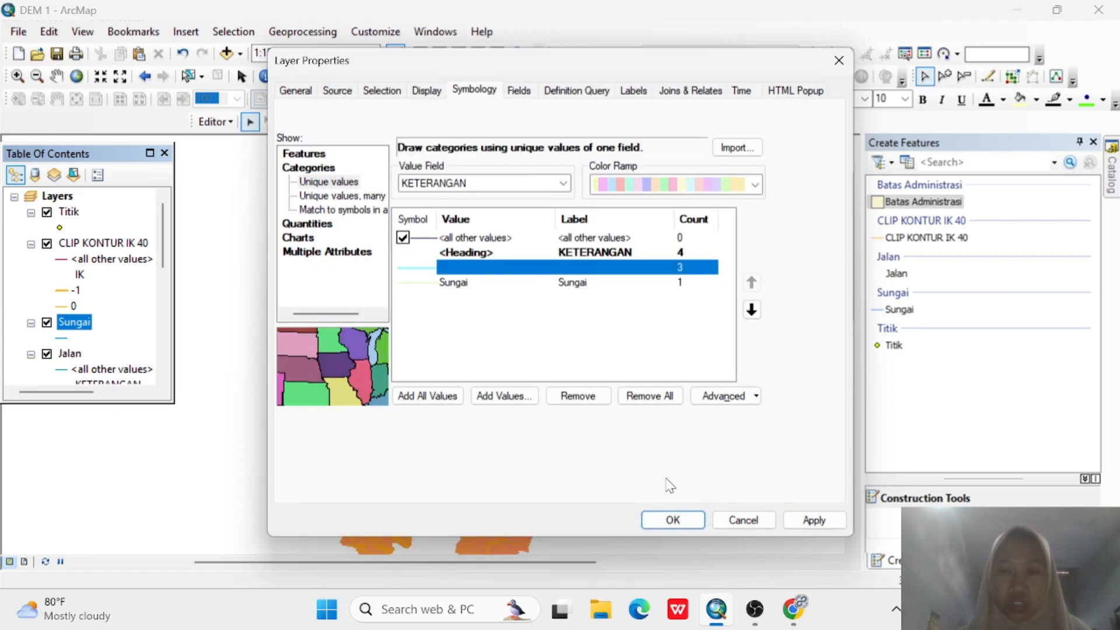
pyautogui.press('Return')
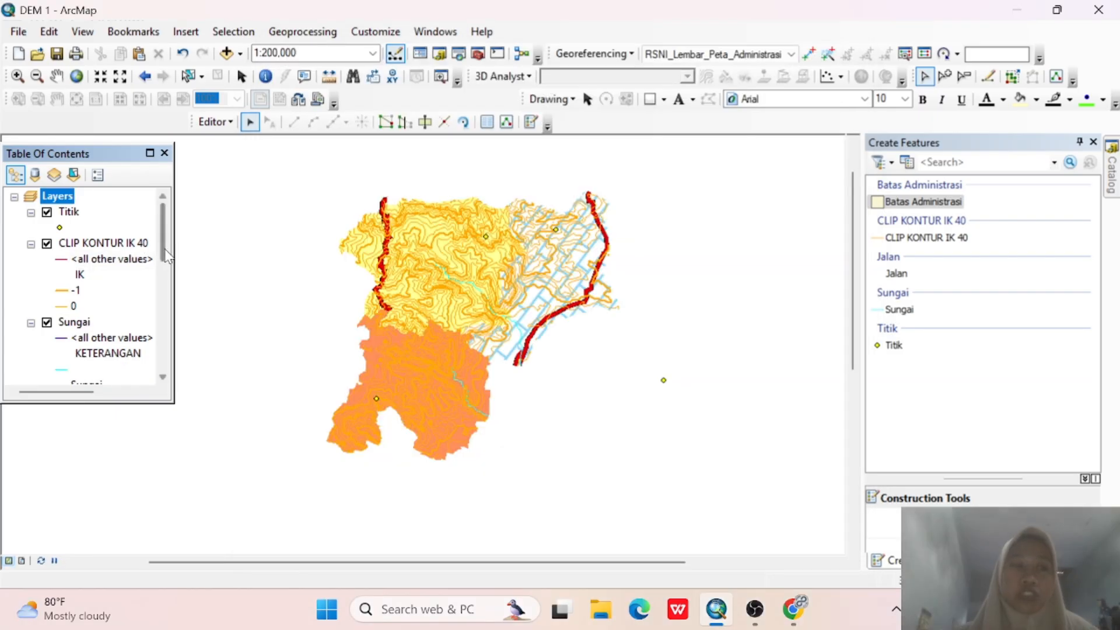
# Symbolize the Titik layer by unique values of the KETERANGAN field and add all its values.
pyautogui.click(75, 213)
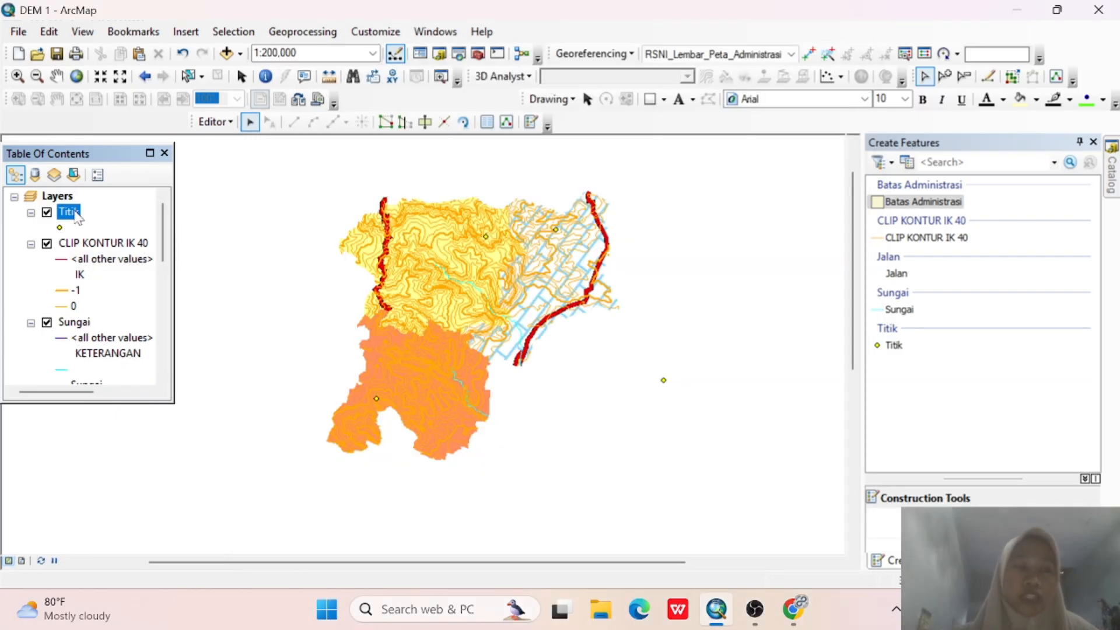
pyautogui.rightClick(76, 214)
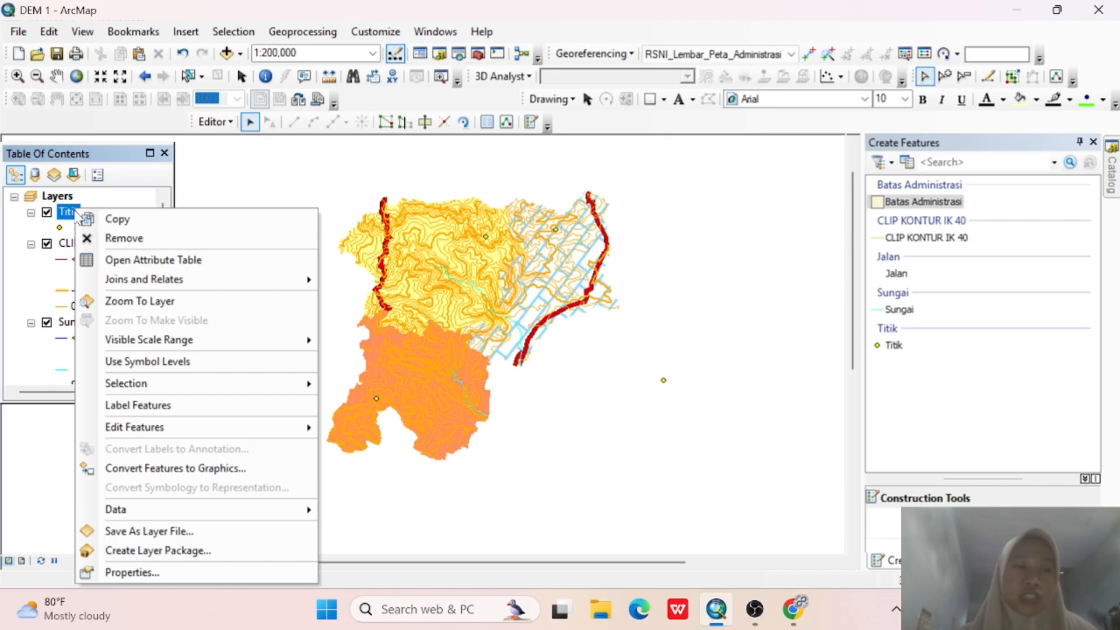
pyautogui.click(162, 575)
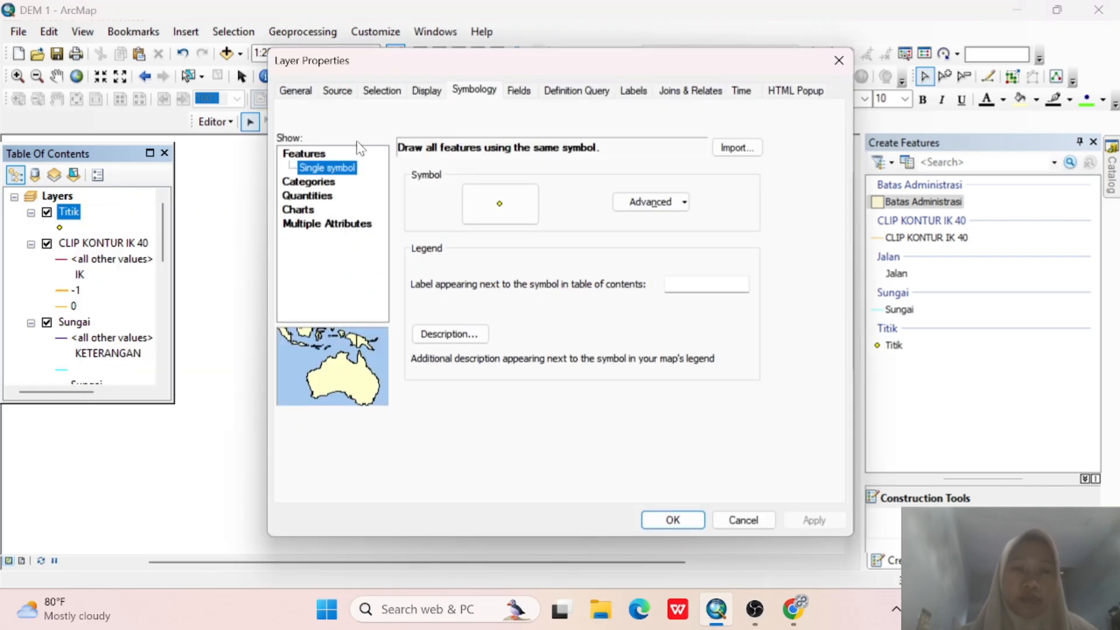
pyautogui.click(308, 182)
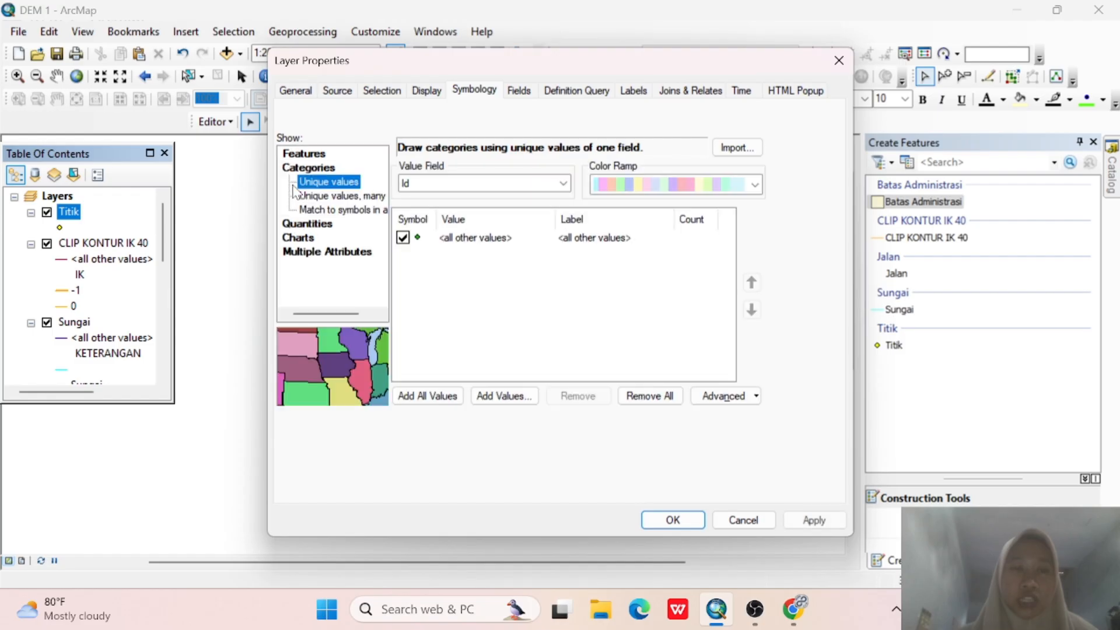
pyautogui.click(460, 186)
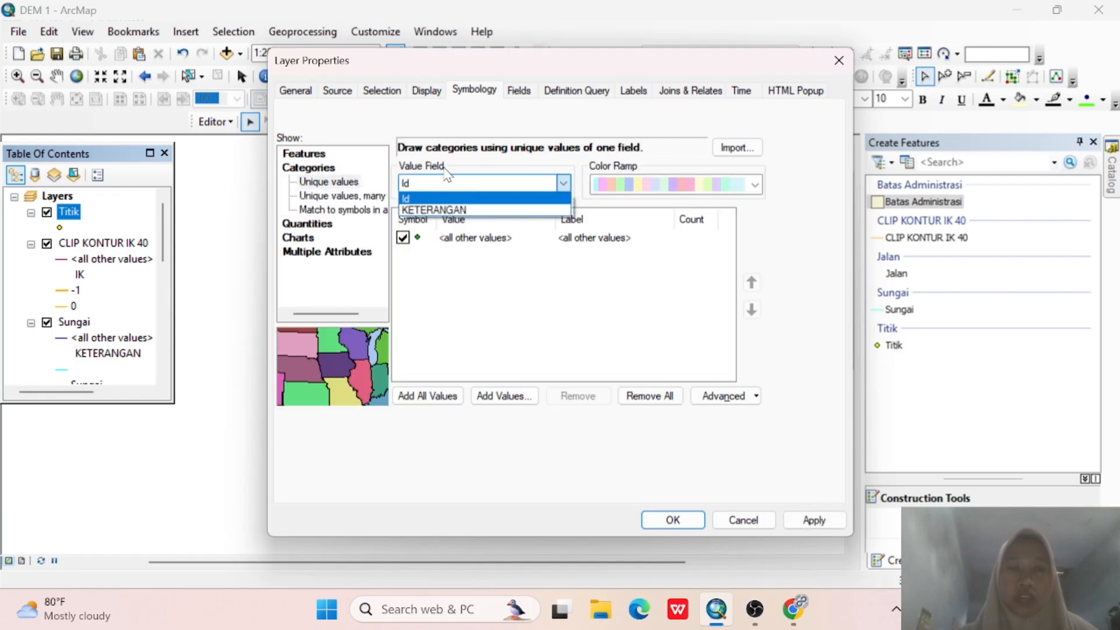
pyautogui.click(436, 209)
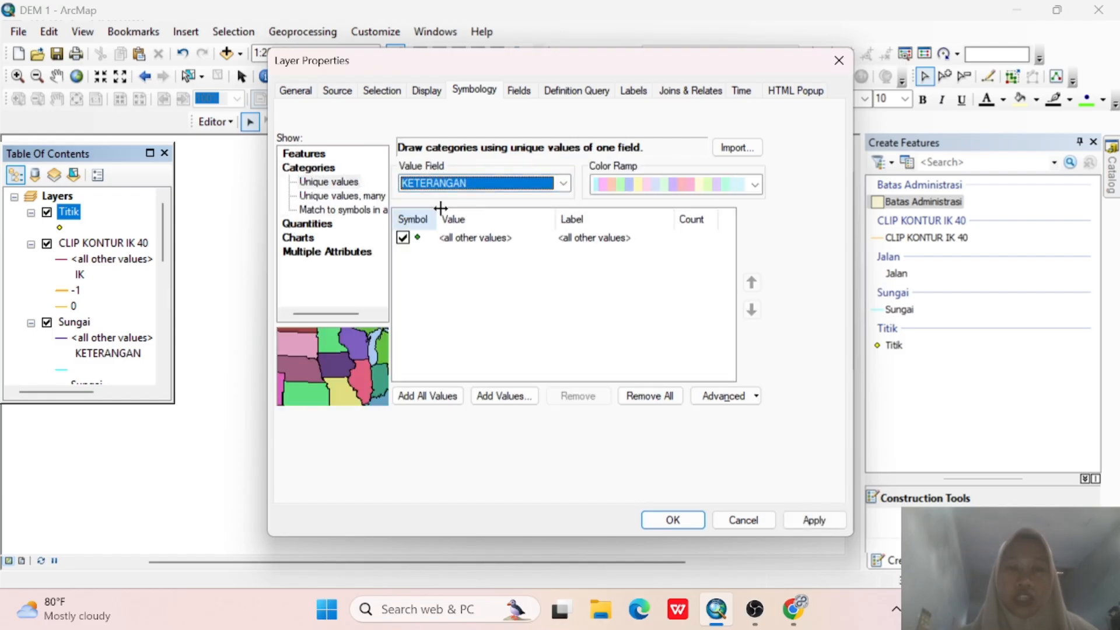
pyautogui.click(419, 396)
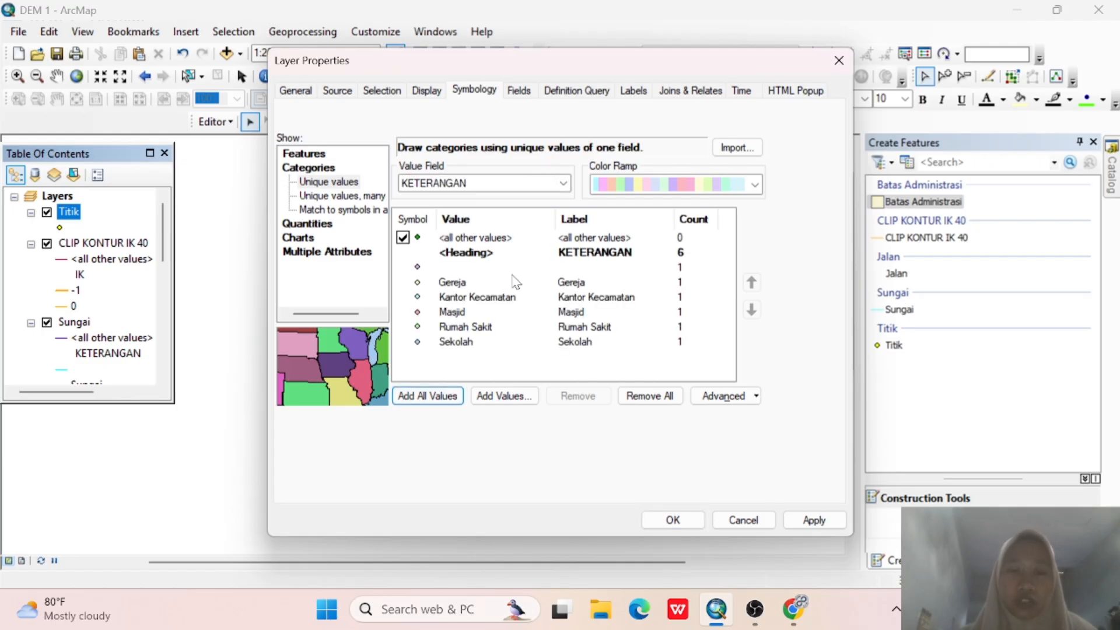
# Turn the symbol of the Sekolah value into a Character Marker Symbol using the Geosiana Extra font.
pyautogui.click(459, 343)
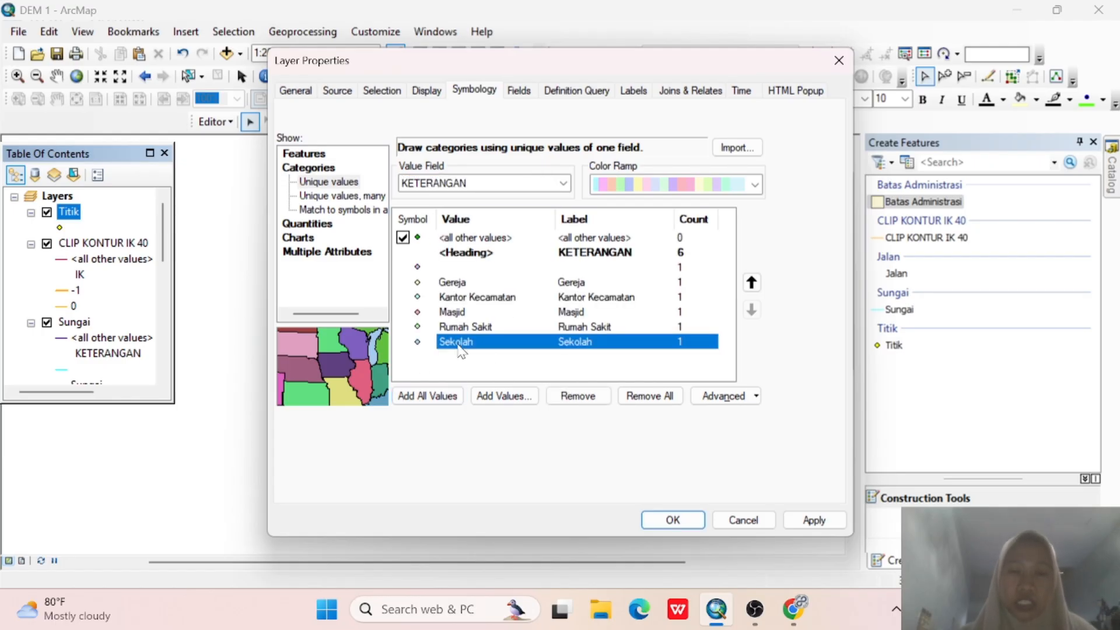
pyautogui.doubleClick(459, 344)
pyautogui.click(698, 329)
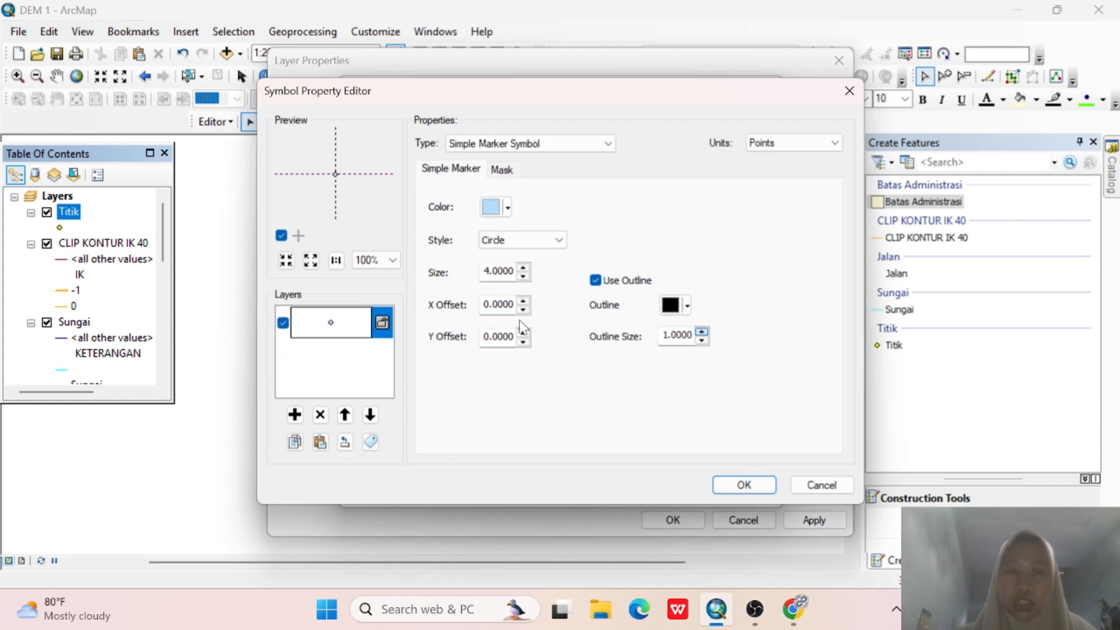
pyautogui.click(486, 145)
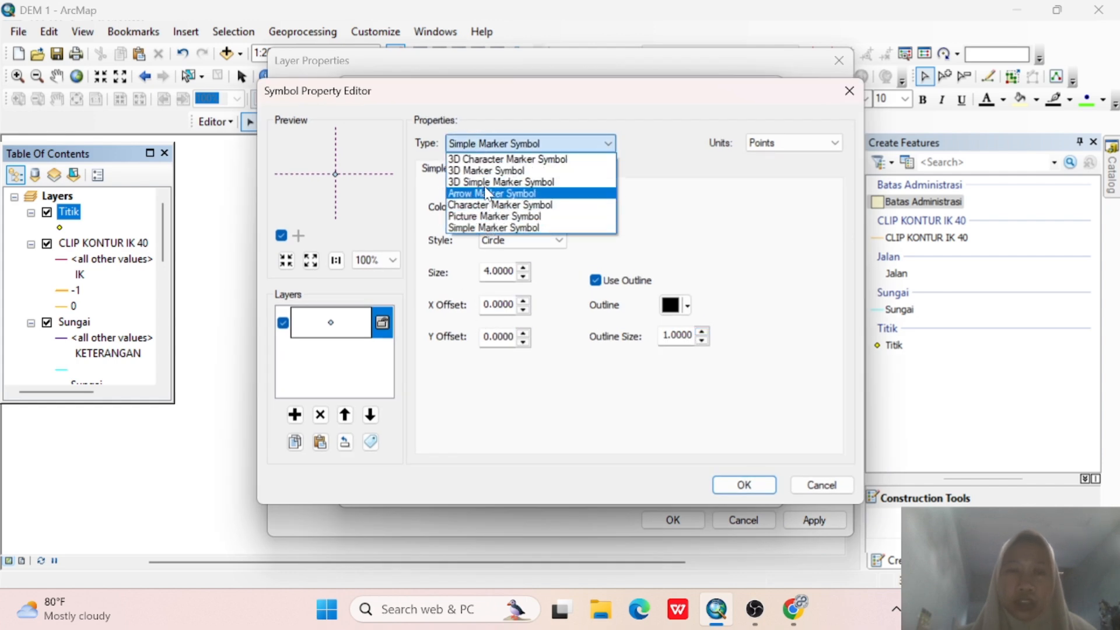
pyautogui.click(491, 206)
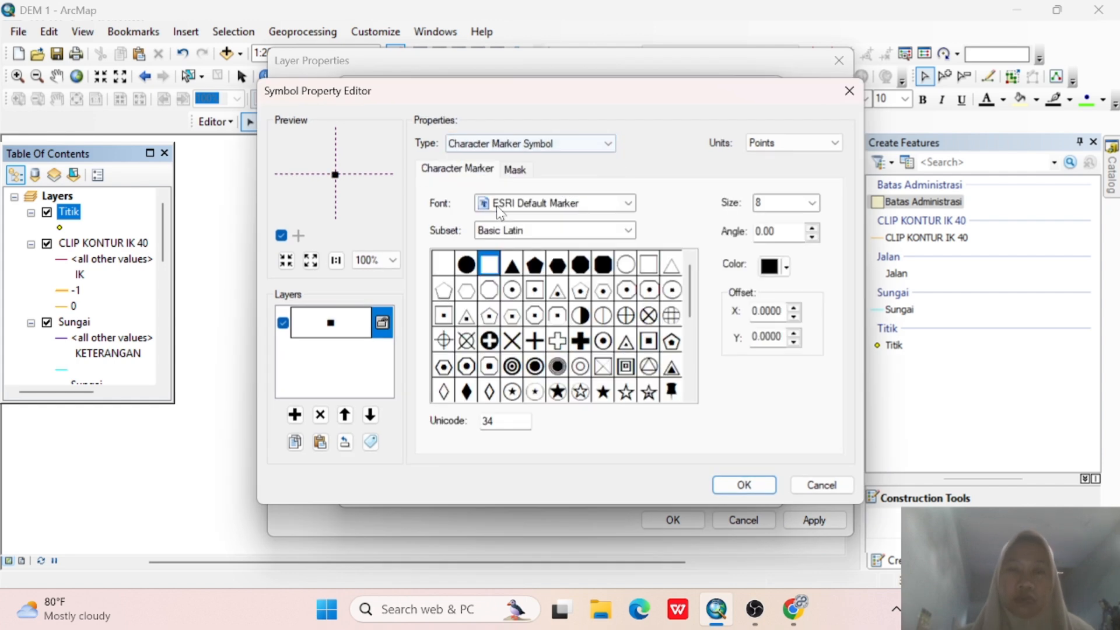
pyautogui.click(558, 206)
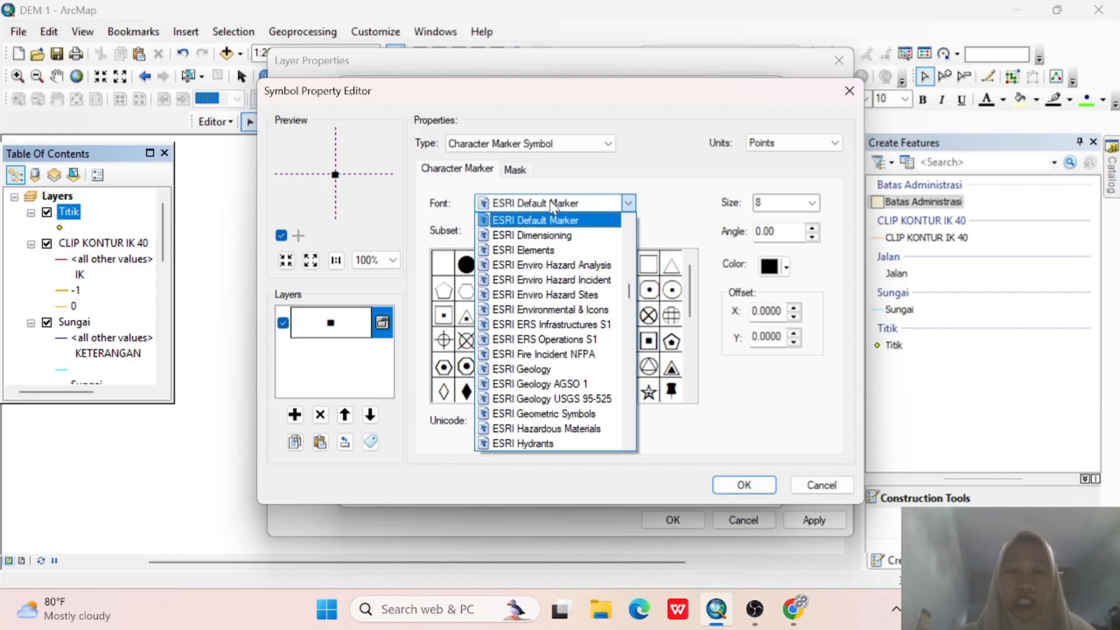
pyautogui.moveTo(629, 295); pyautogui.dragTo(625, 324)
pyautogui.click(589, 310)
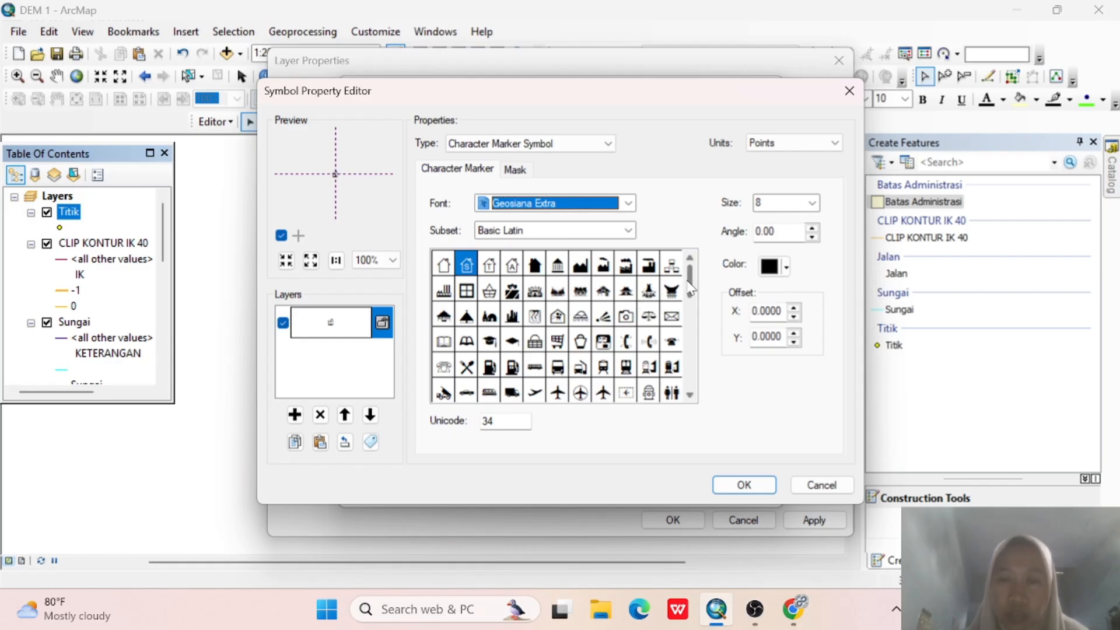
# Choose the open-book character (Unicode 66) at size 18 for the Sekolah symbol and accept it.
pyautogui.moveTo(690, 290)
pyautogui.mouseDown()
pyautogui.moveTo(690, 328)
pyautogui.moveTo(690, 293)
pyautogui.mouseUp()
pyautogui.click(443, 290)
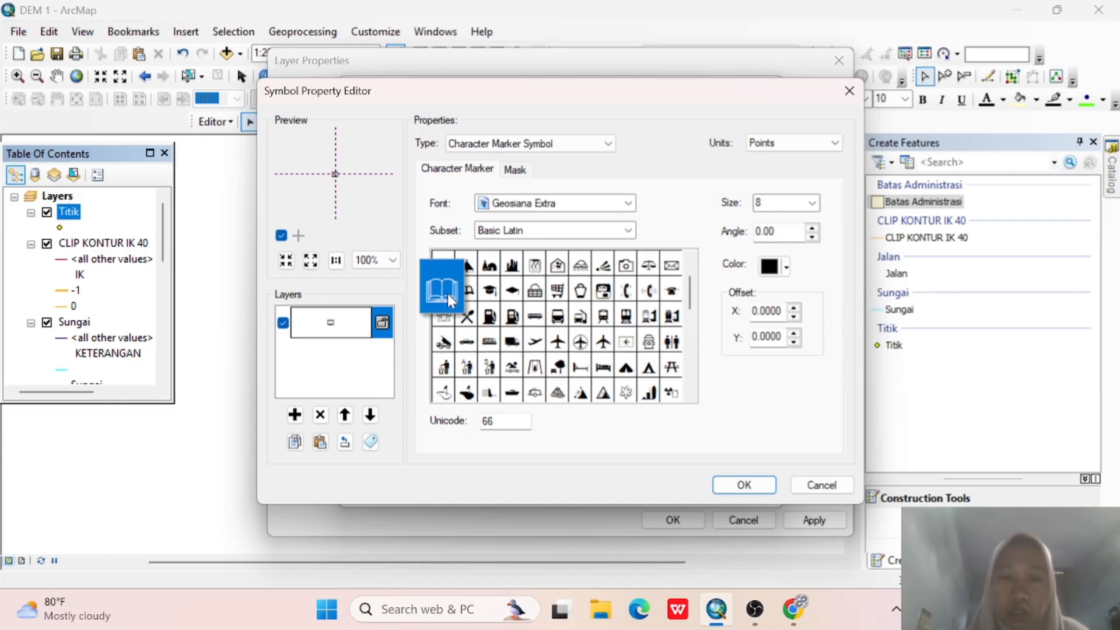
pyautogui.click(811, 211)
pyautogui.write('18')
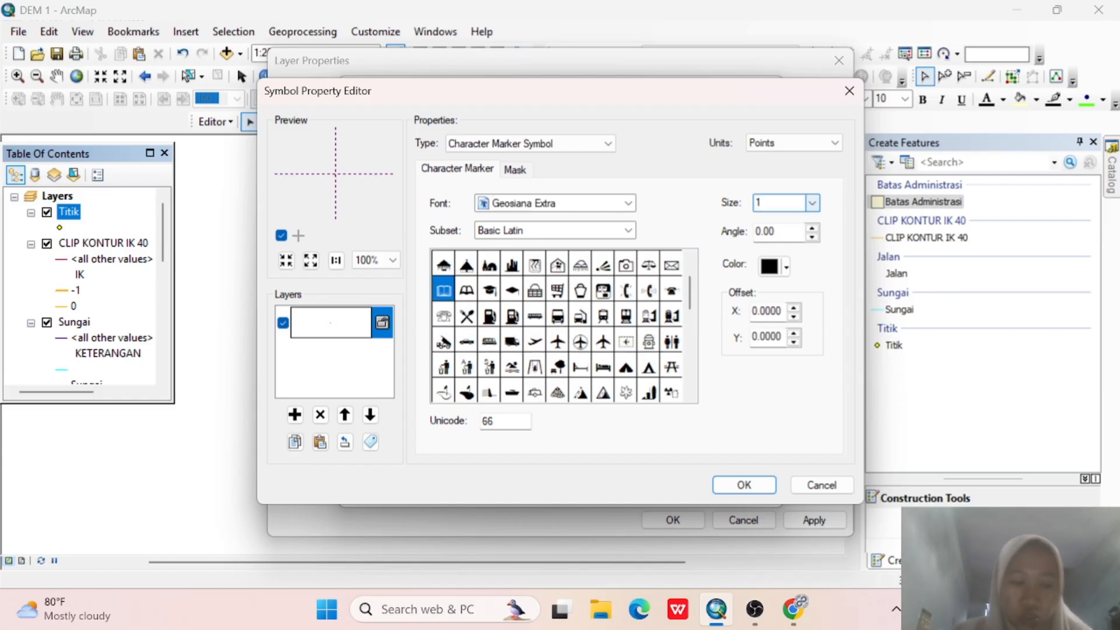
pyautogui.click(730, 489)
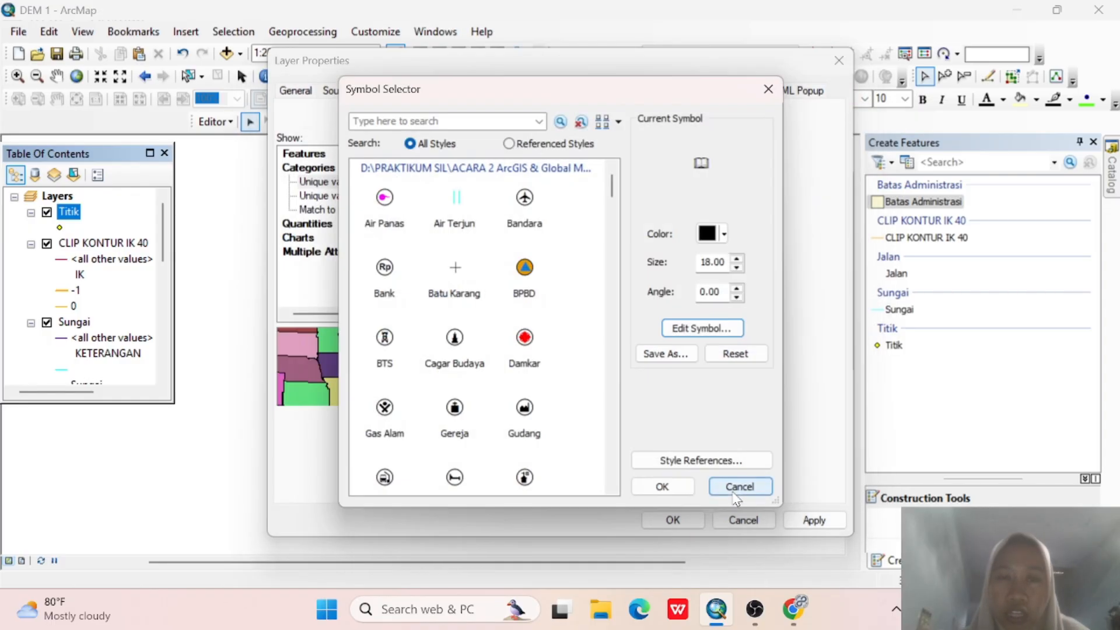
pyautogui.click(668, 490)
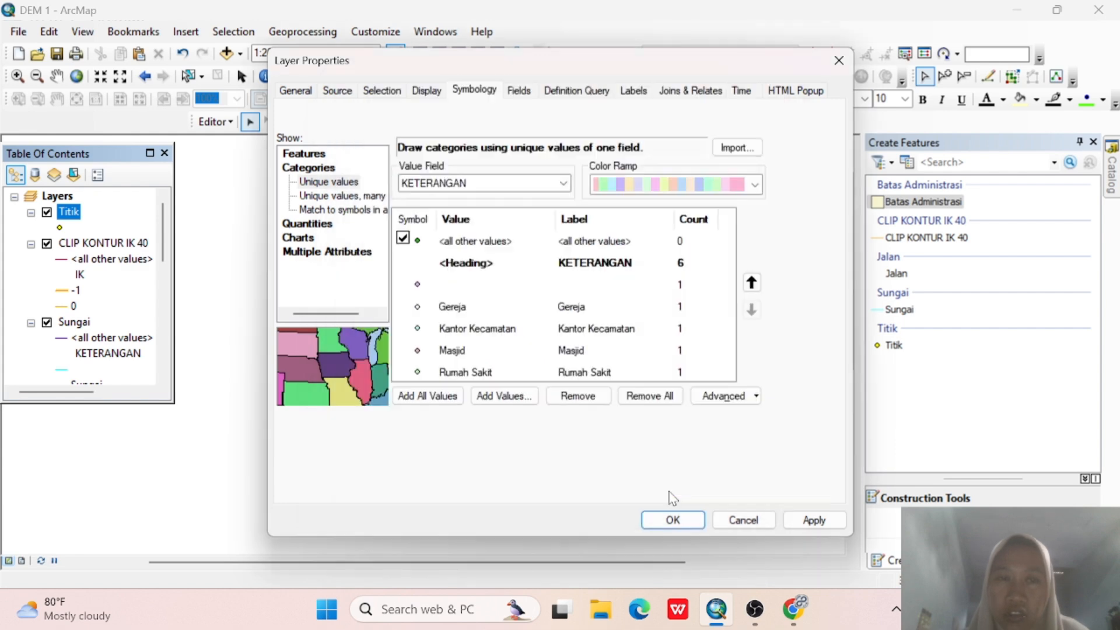
# Turn the symbol of the Rumah Sakit value into a Character Marker Symbol using the Geosiana Default font.
pyautogui.doubleClick(493, 348)
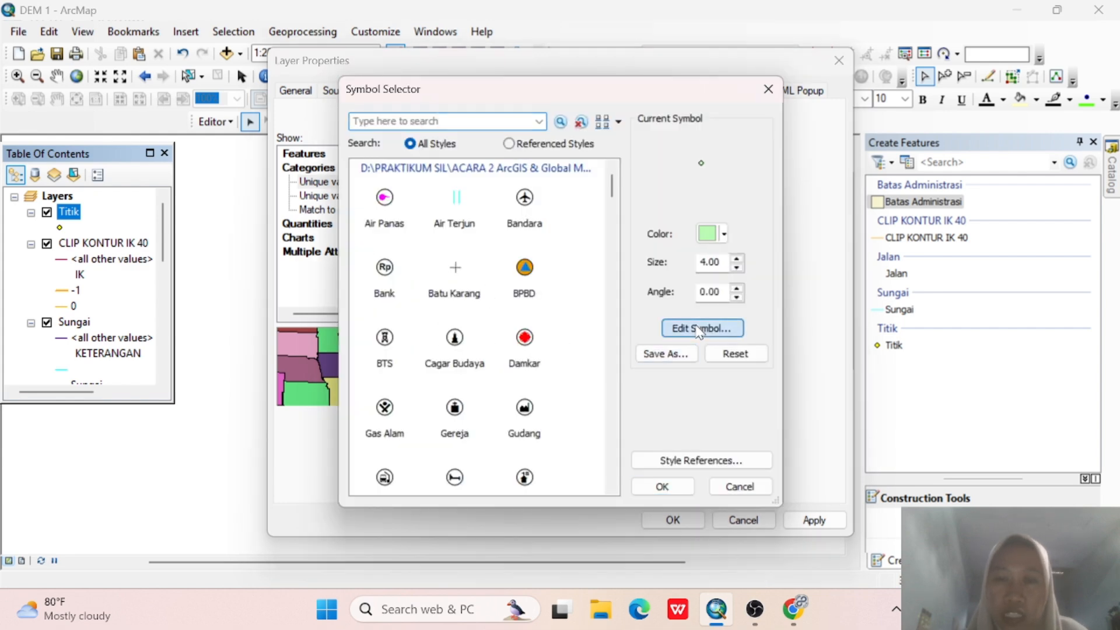
pyautogui.click(703, 327)
pyautogui.click(528, 144)
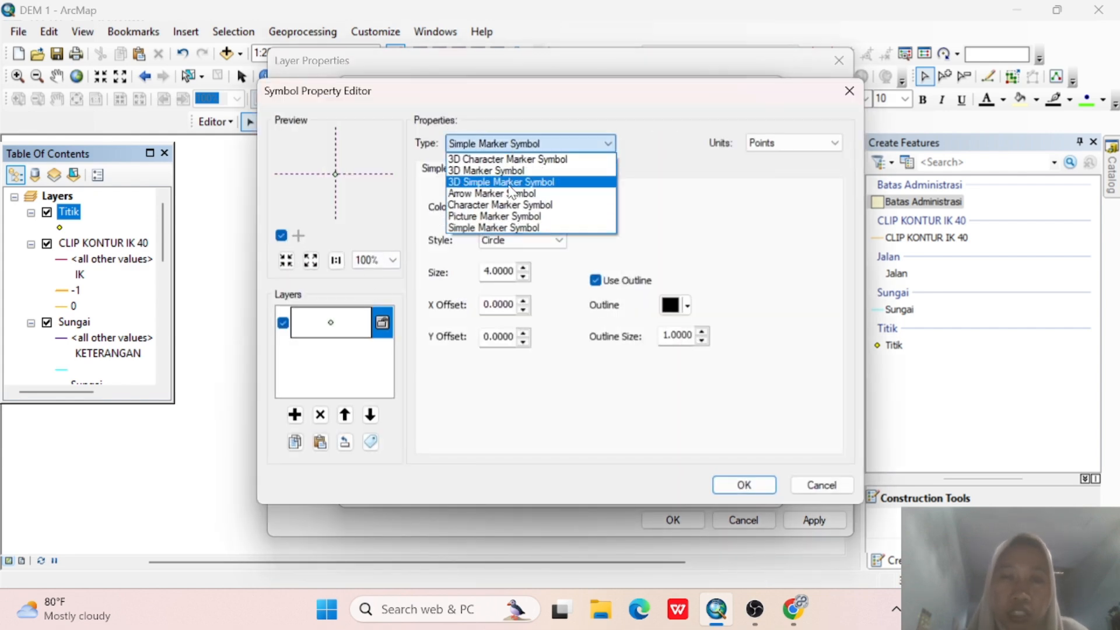
pyautogui.click(524, 208)
pyautogui.click(628, 203)
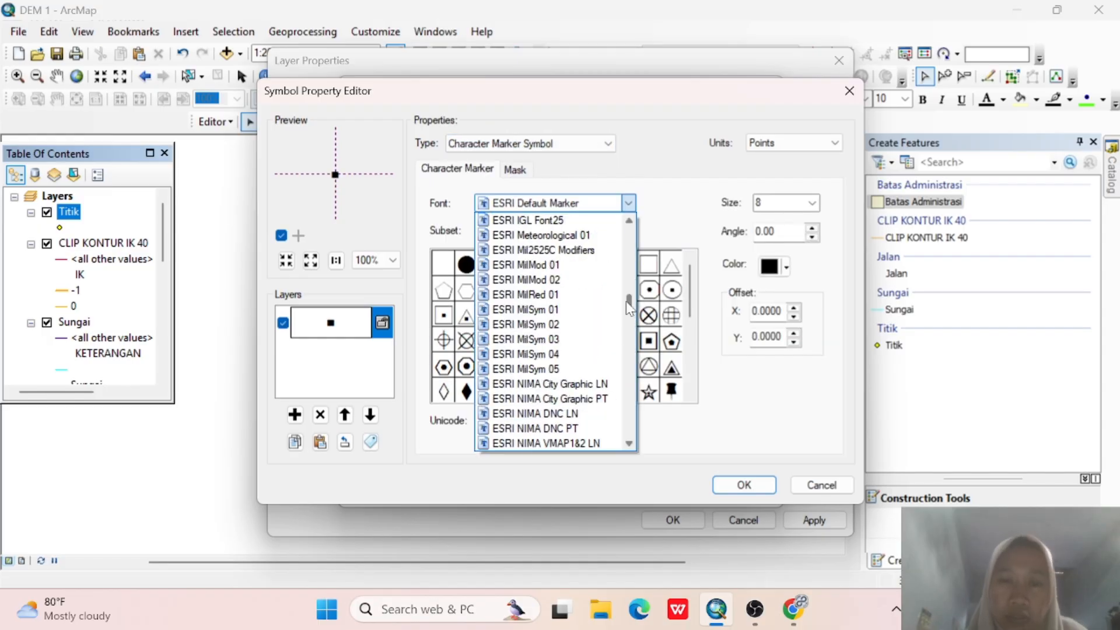
pyautogui.moveTo(628, 306)
pyautogui.mouseDown()
pyautogui.moveTo(628, 332)
pyautogui.moveTo(628, 317)
pyautogui.mouseUp()
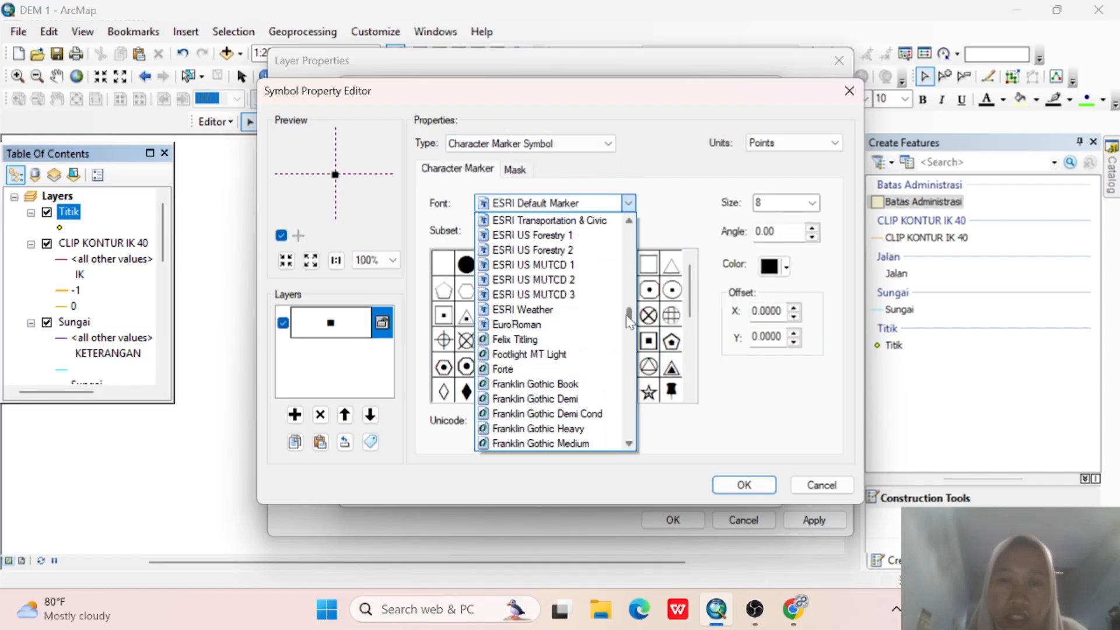
pyautogui.click(580, 276)
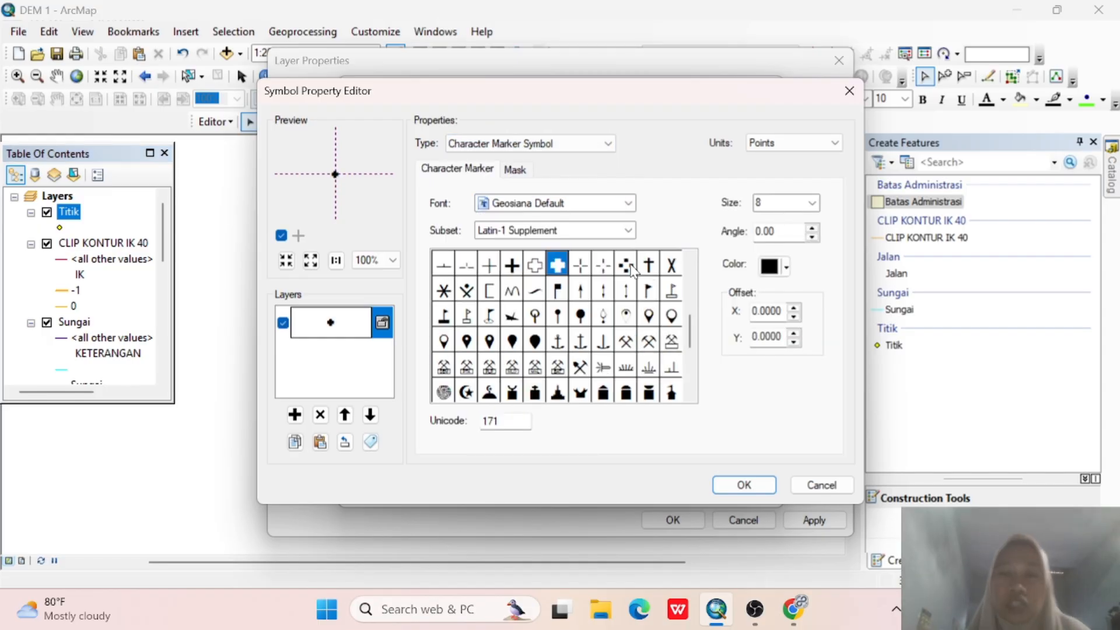
# Use the solid cross character (Unicode 171) at size 18 for the Rumah Sakit symbol and accept it.
pyautogui.click(560, 271)
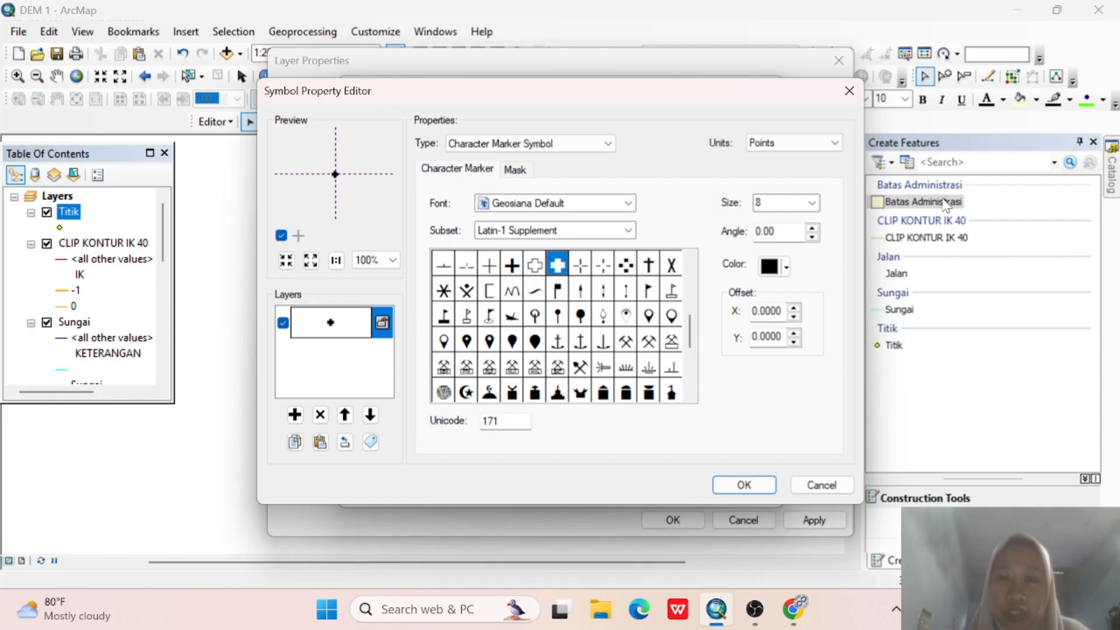
pyautogui.click(818, 202)
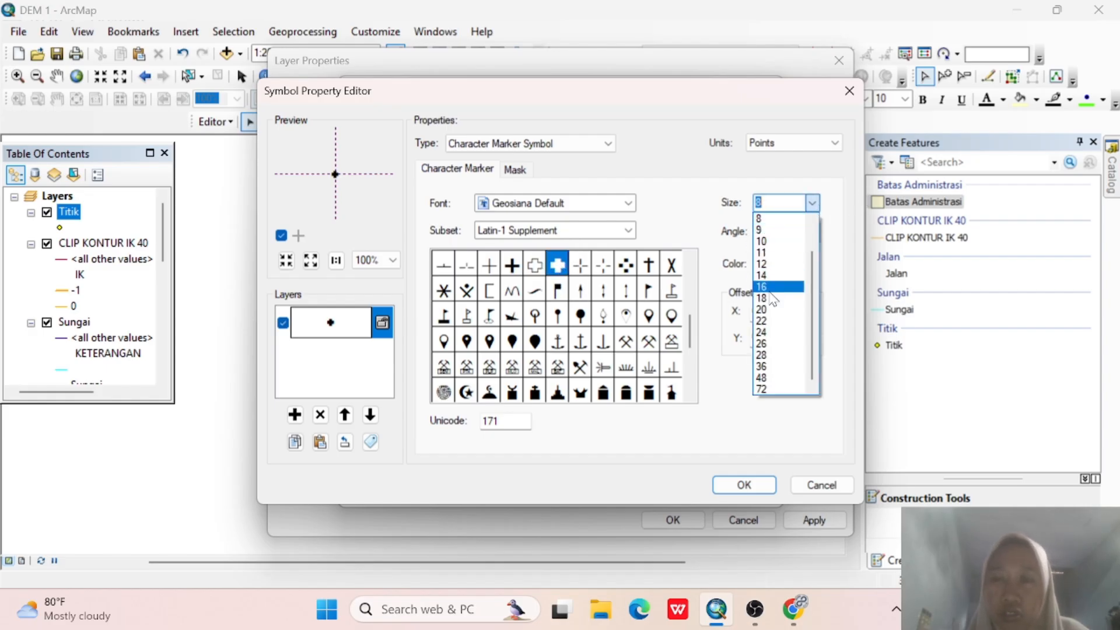
pyautogui.click(770, 299)
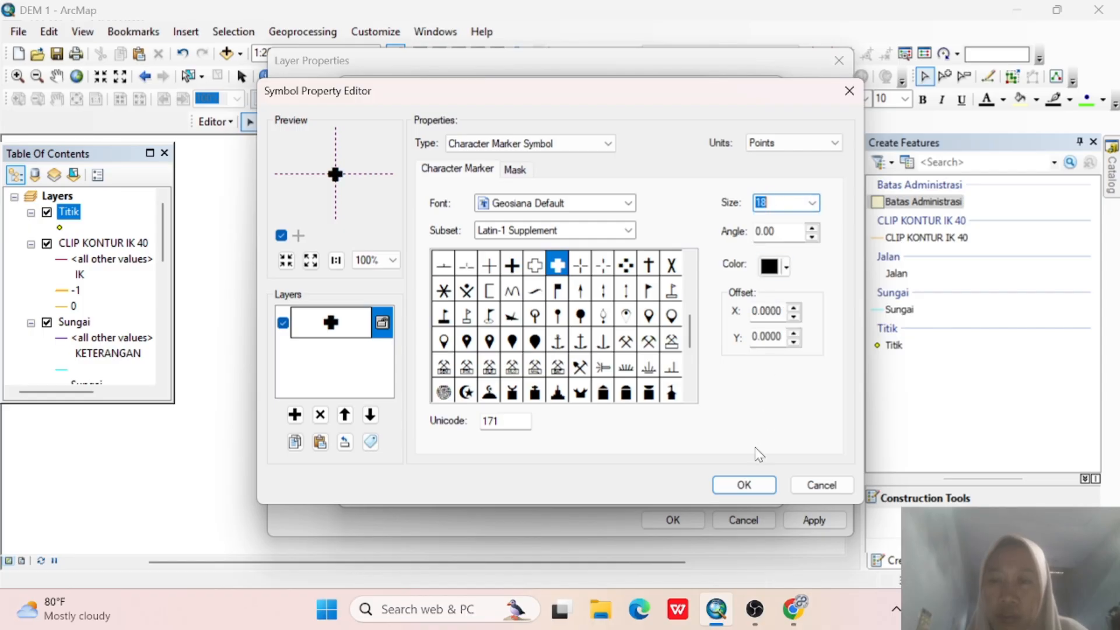
pyautogui.click(744, 486)
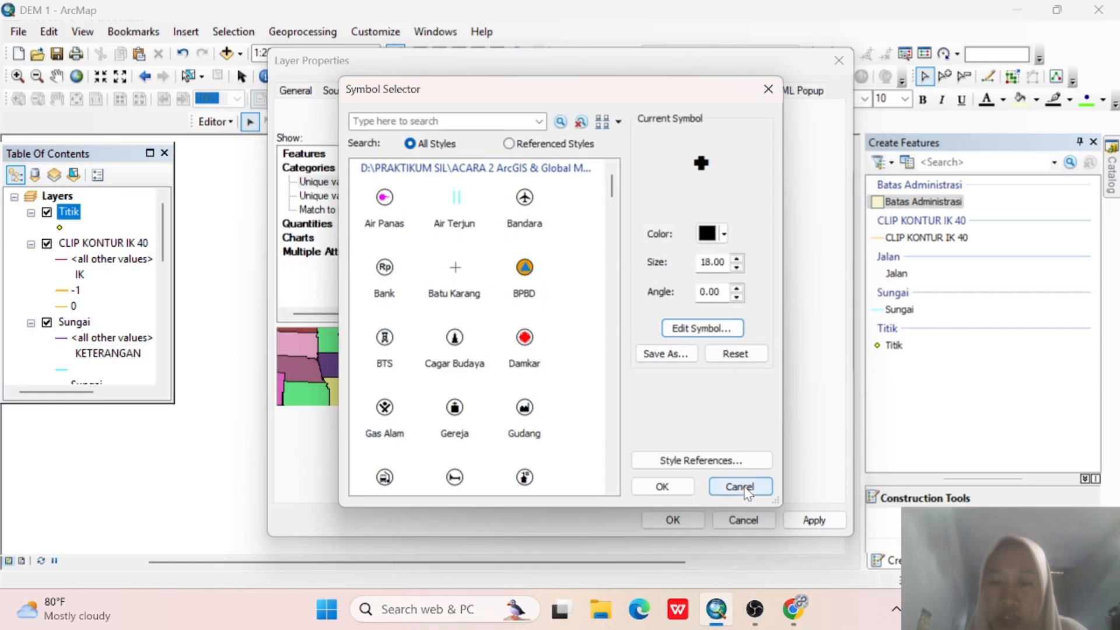
pyautogui.click(663, 486)
# Turn the symbol of the Masjid value into a Character Marker Symbol using the Geosiana Default font.
pyautogui.doubleClick(562, 327)
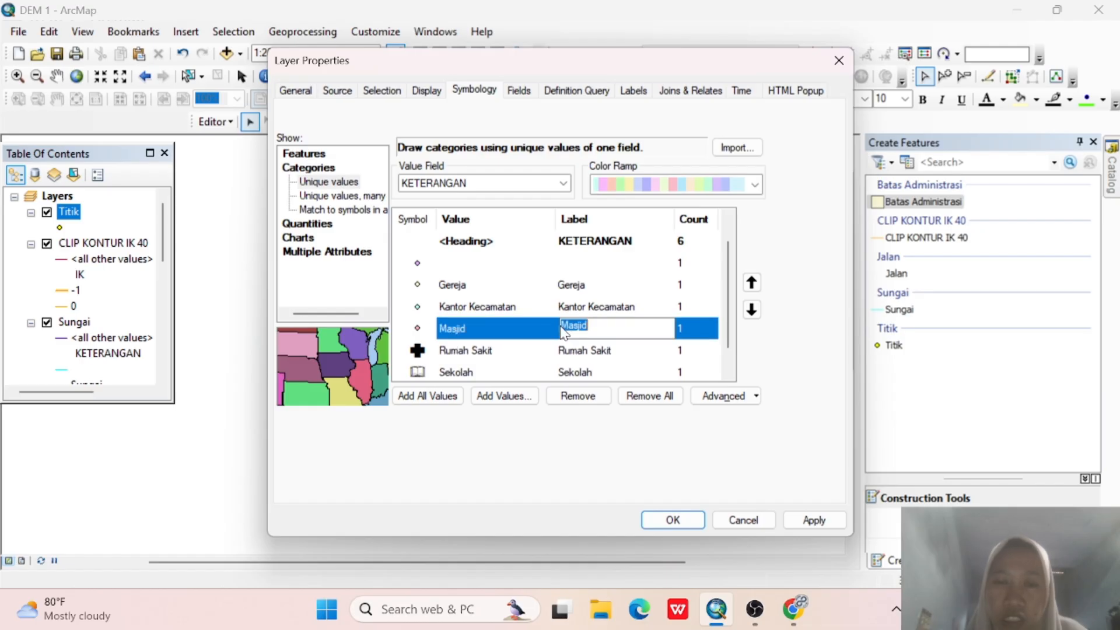
pyautogui.doubleClick(417, 327)
pyautogui.click(706, 327)
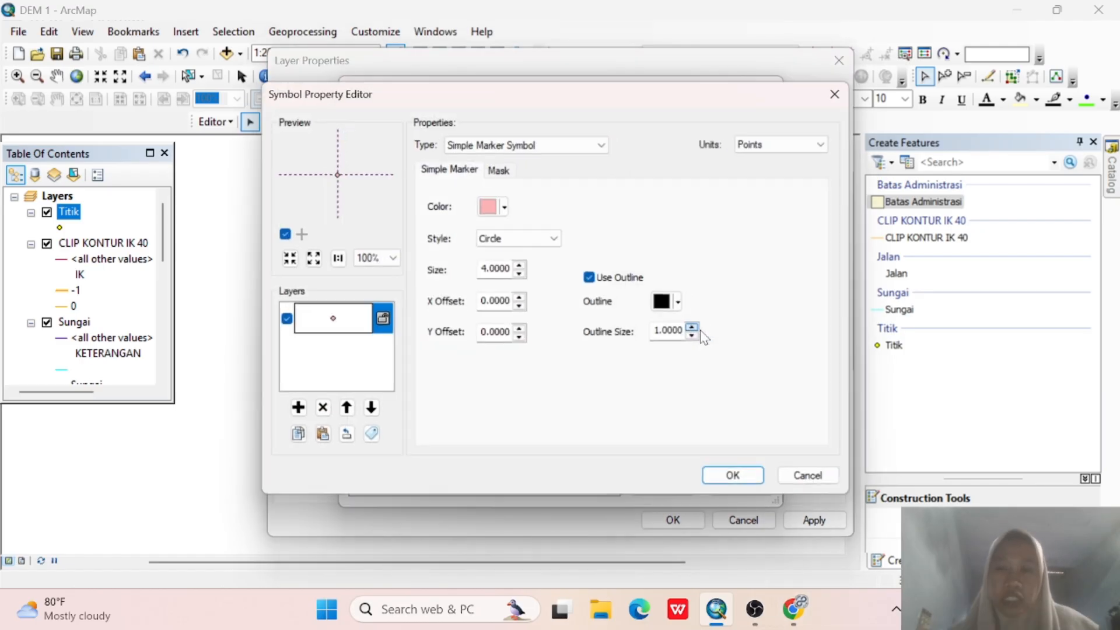
pyautogui.click(532, 143)
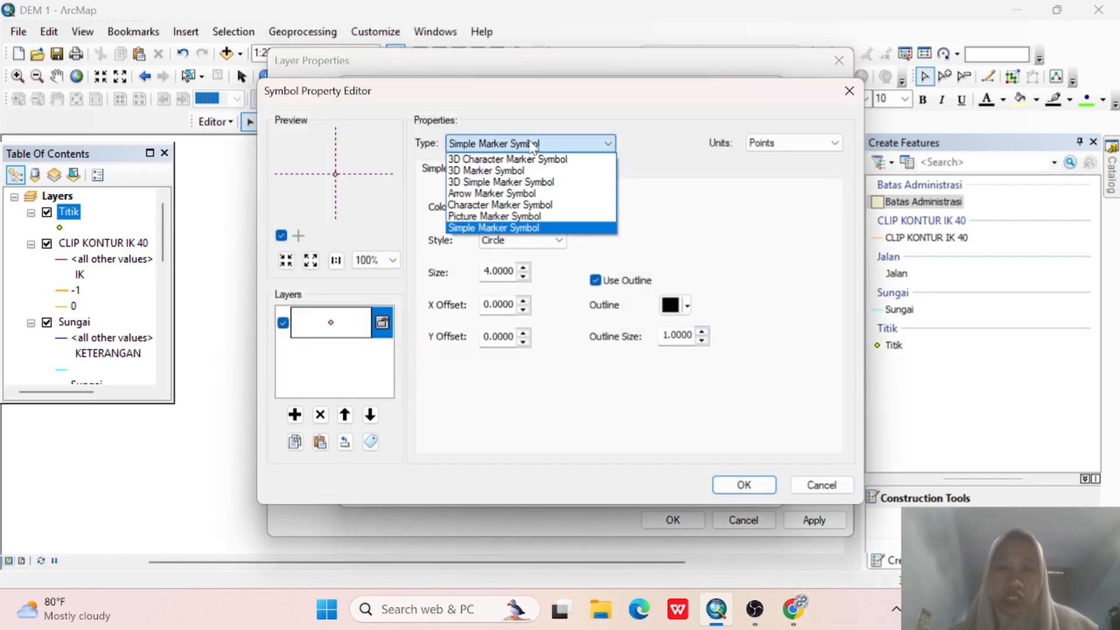
pyautogui.click(517, 207)
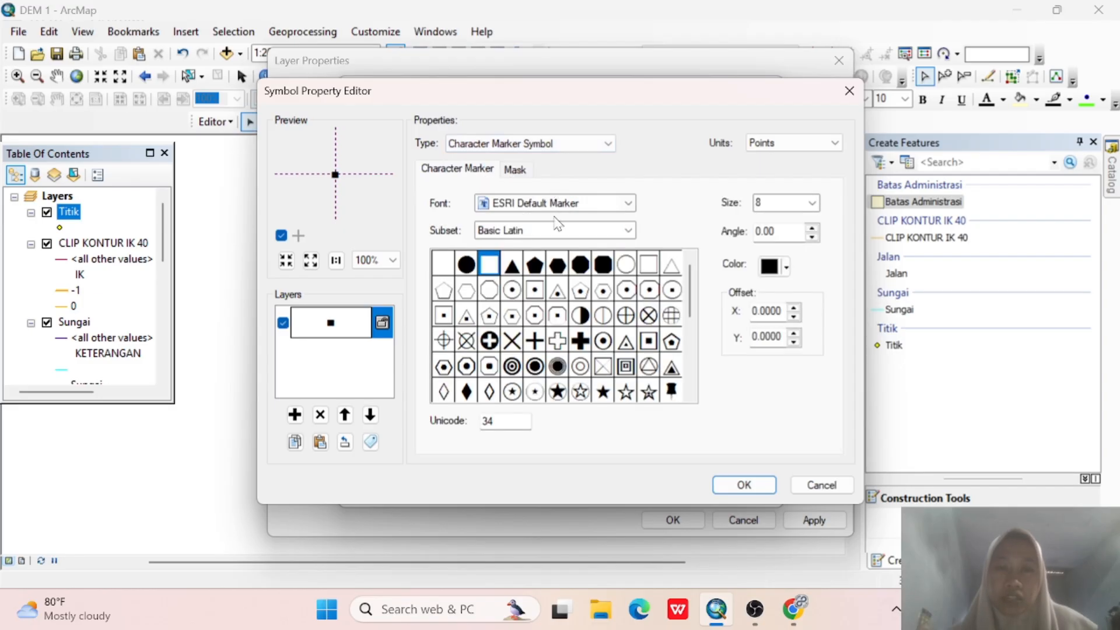
pyautogui.click(628, 202)
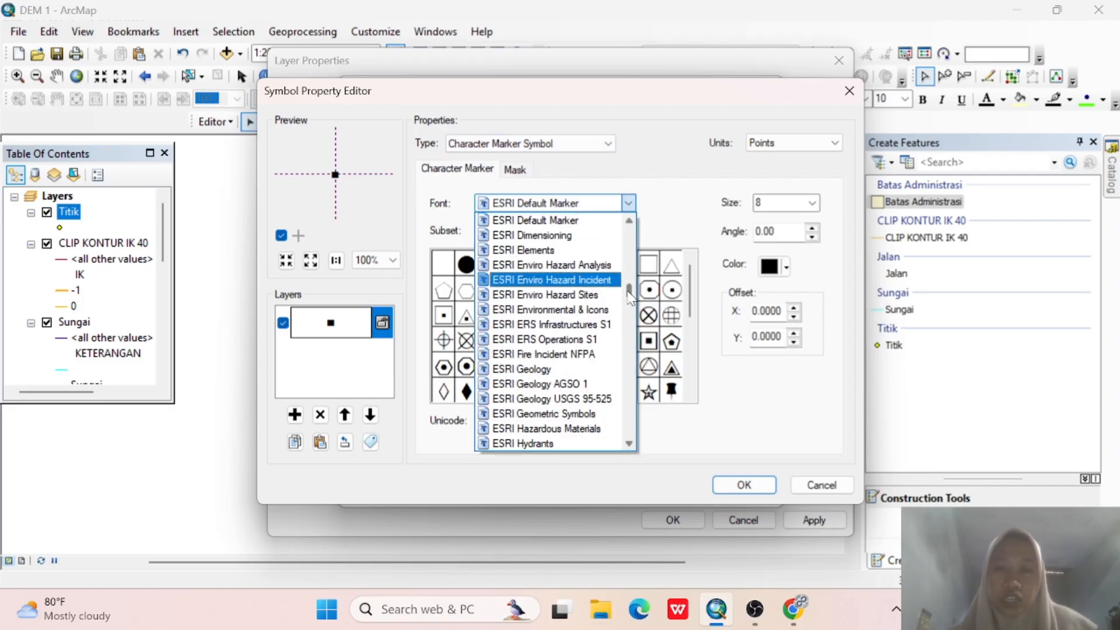
pyautogui.moveTo(629, 294); pyautogui.dragTo(630, 309)
# Choose the mosque dome character (Unicode 224) at size 18 for the Masjid symbol and accept it.
pyautogui.click(488, 367)
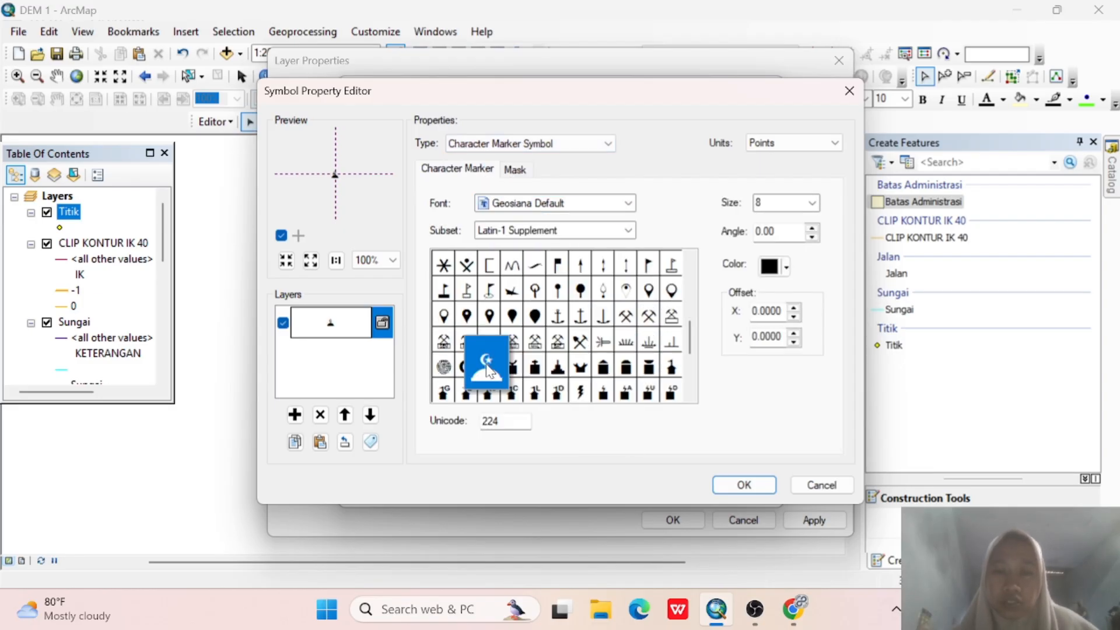
pyautogui.click(811, 203)
pyautogui.click(769, 298)
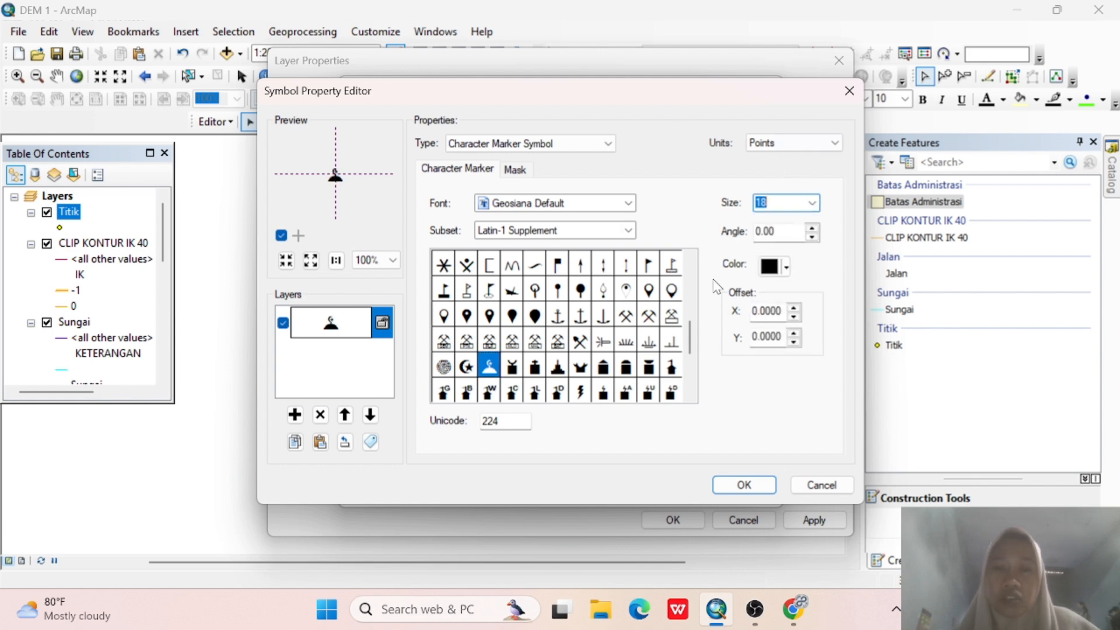
pyautogui.click(753, 485)
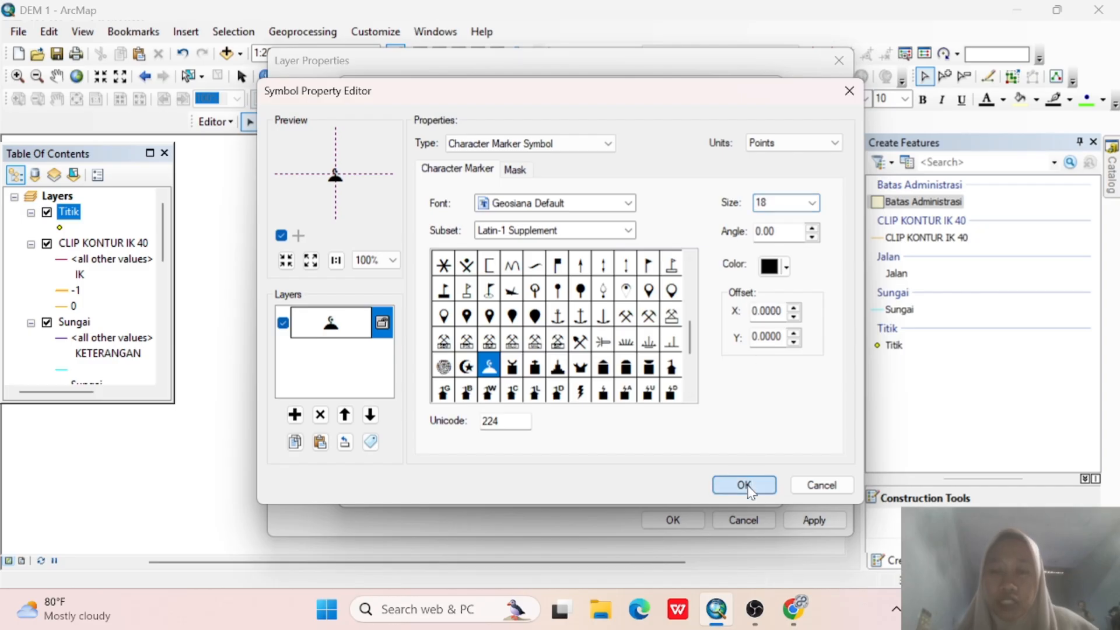
pyautogui.click(683, 479)
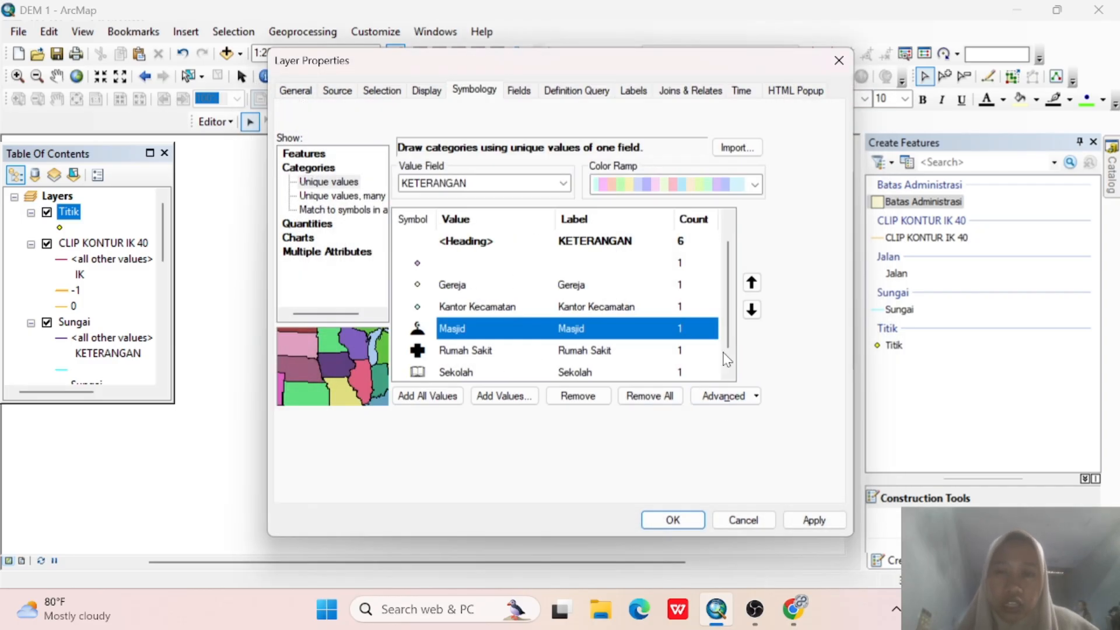
# Turn the symbol of the Kantor Kecamatan value into a Character Marker Symbol using the Geosiana Default font.
pyautogui.doubleClick(518, 309)
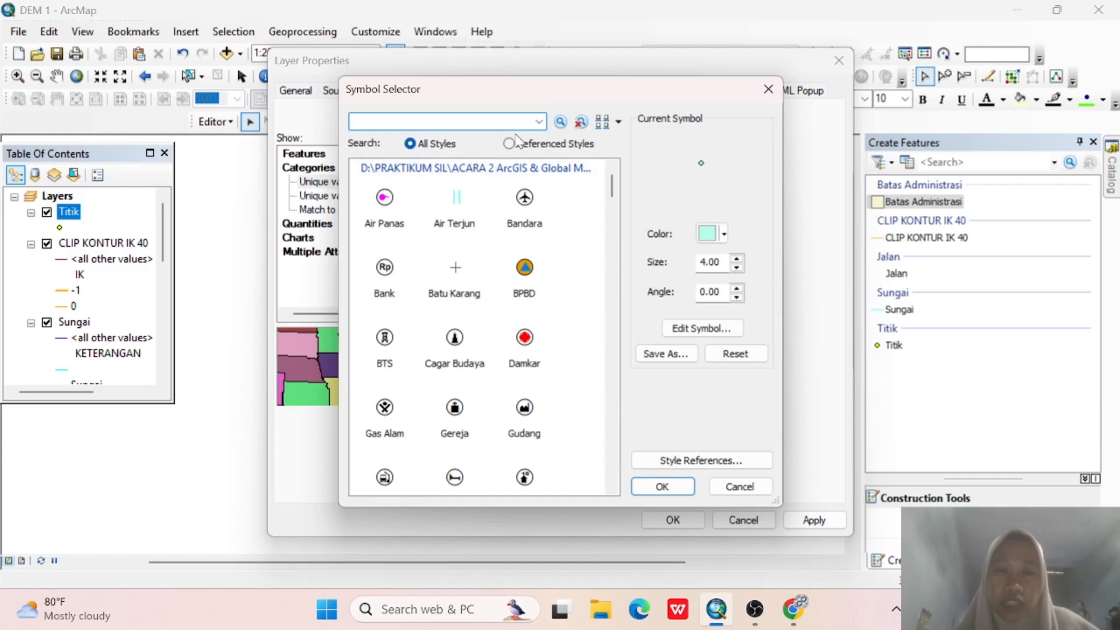
pyautogui.click(703, 327)
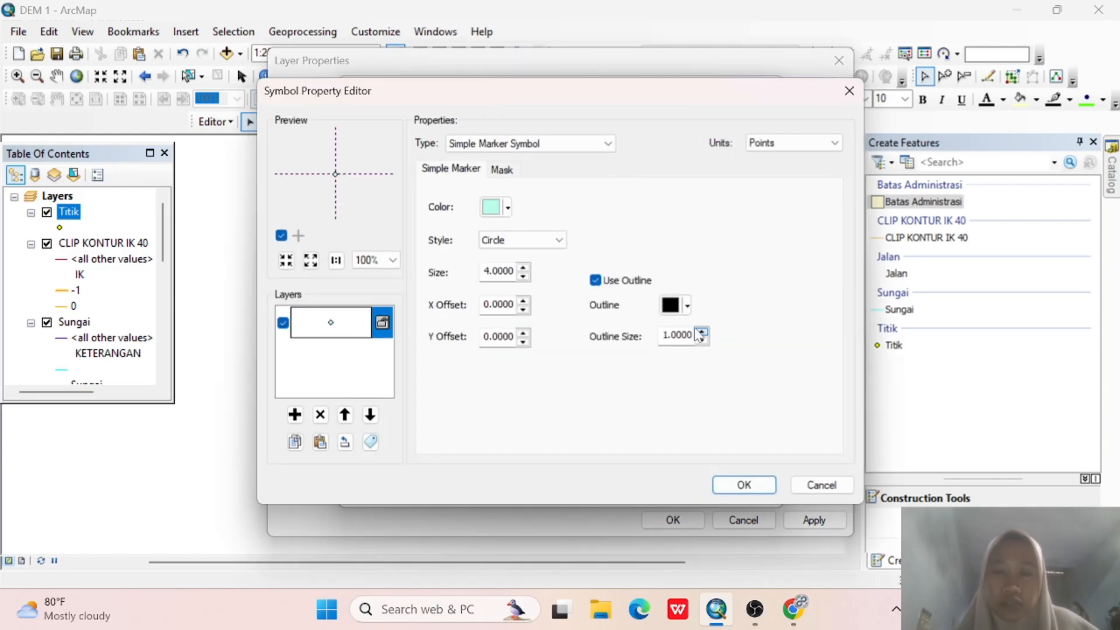
pyautogui.click(606, 143)
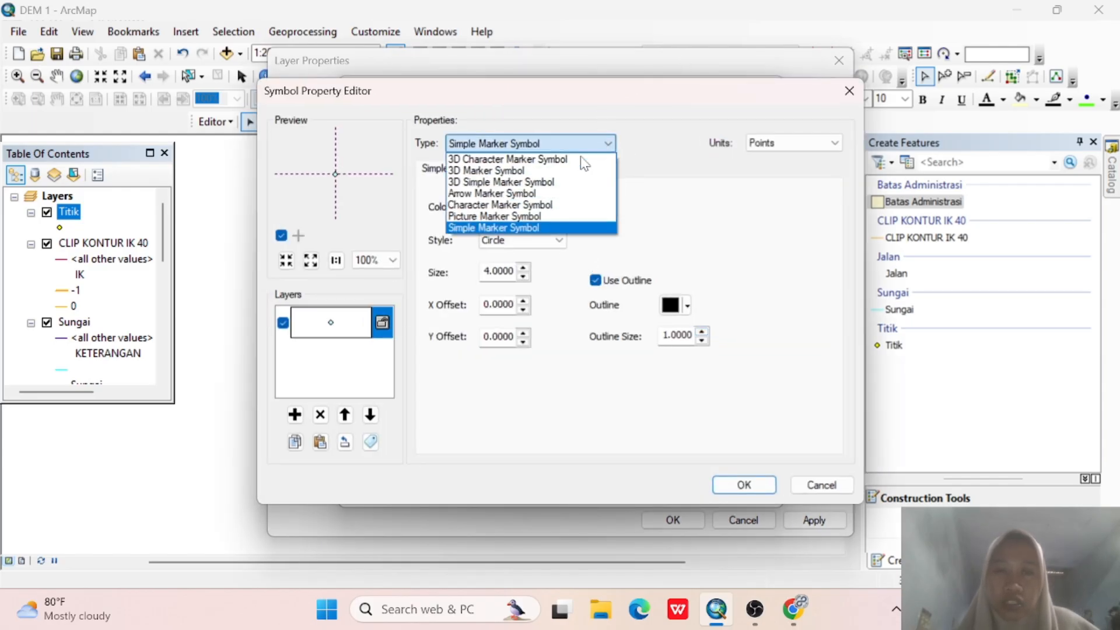
pyautogui.press('Up')
pyautogui.press('Up')
pyautogui.press('Return')
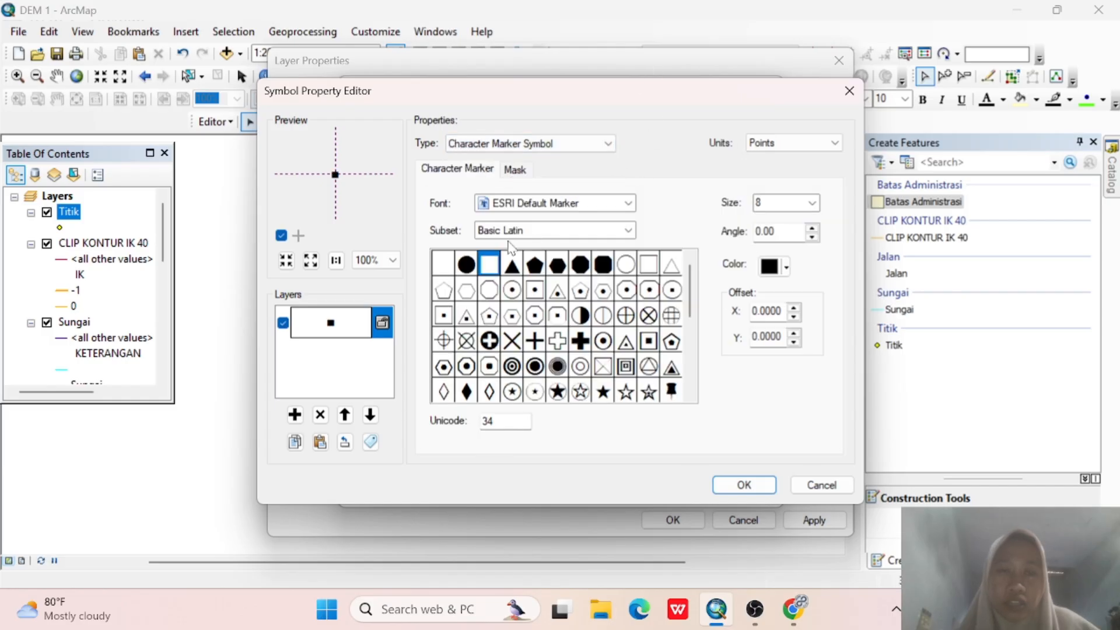
pyautogui.click(543, 207)
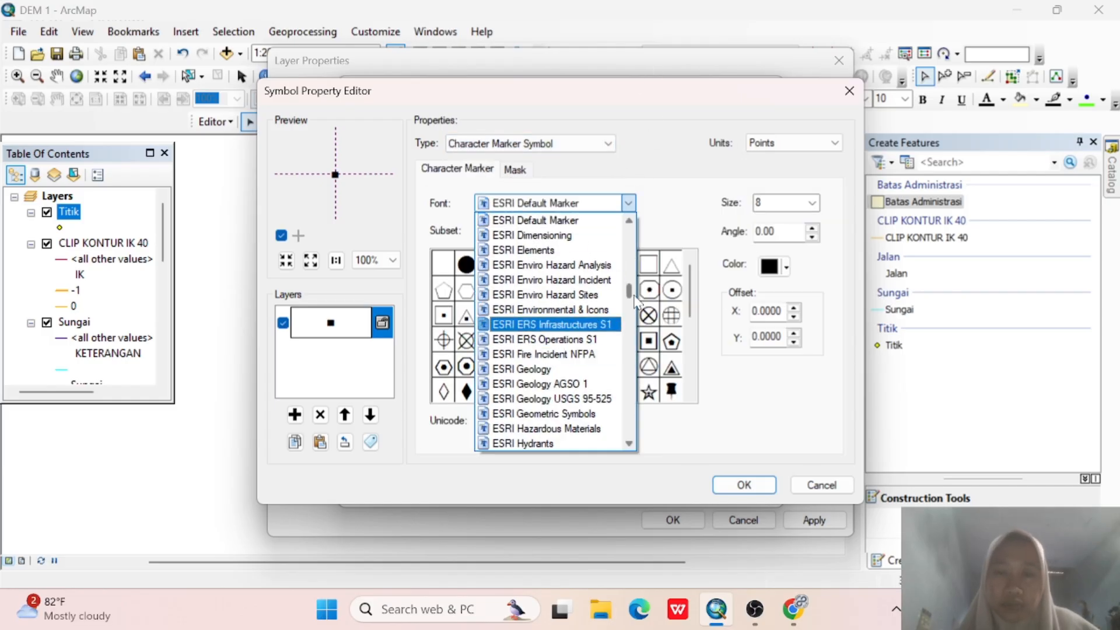
pyautogui.scroll(-15, 632, 300)
pyautogui.click(554, 310)
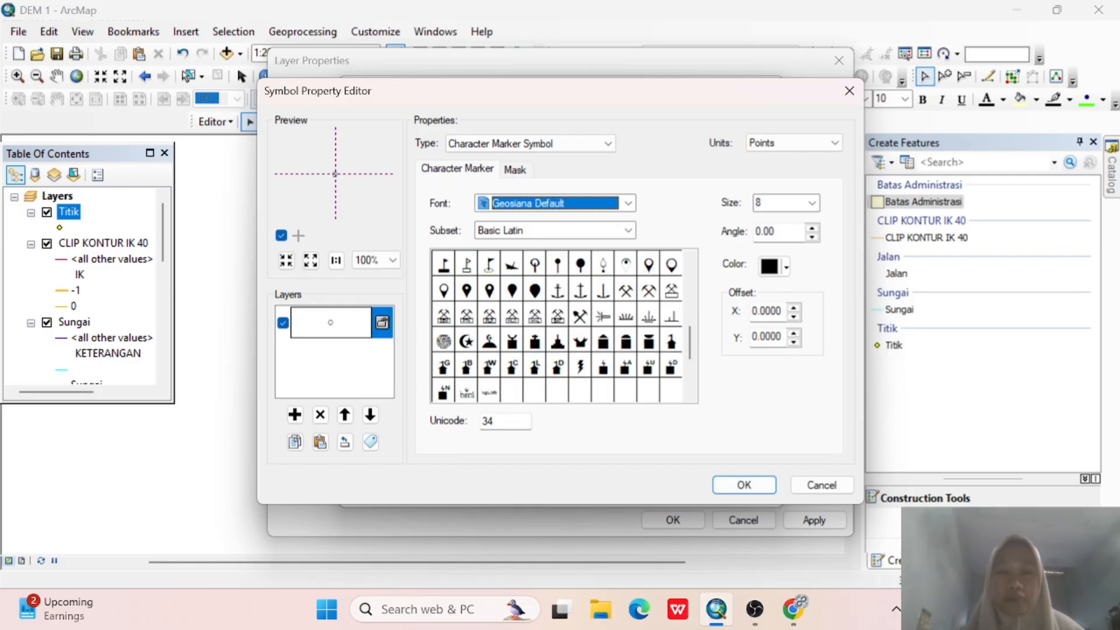
# Choose the building character marked C (Unicode 236) at size 18 for the Kantor Kecamatan symbol and accept it.
pyautogui.click(512, 365)
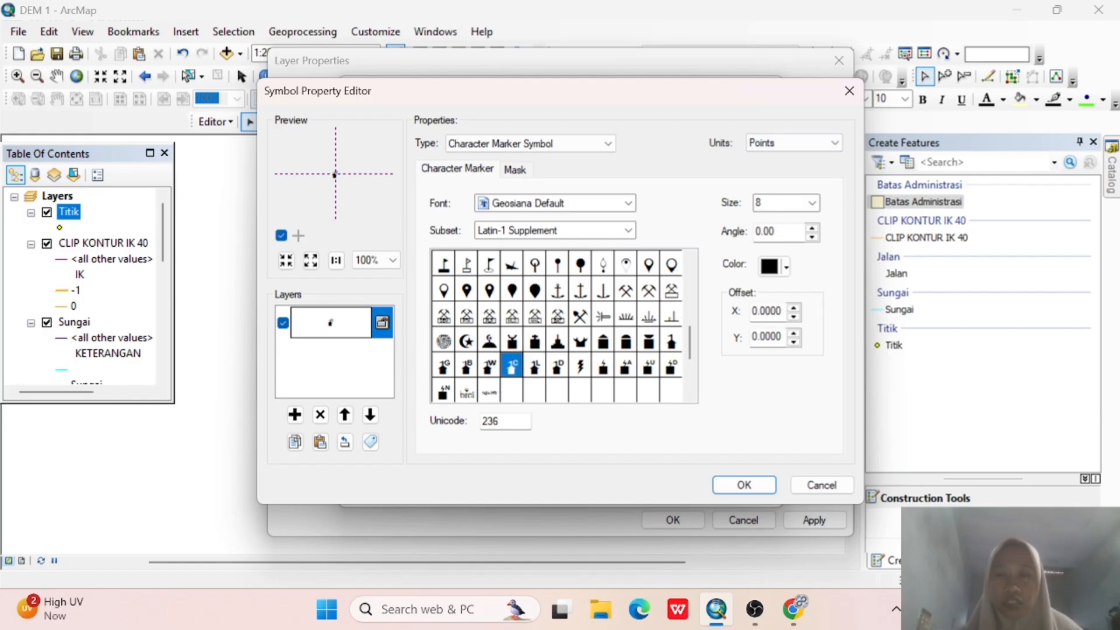
pyautogui.click(810, 204)
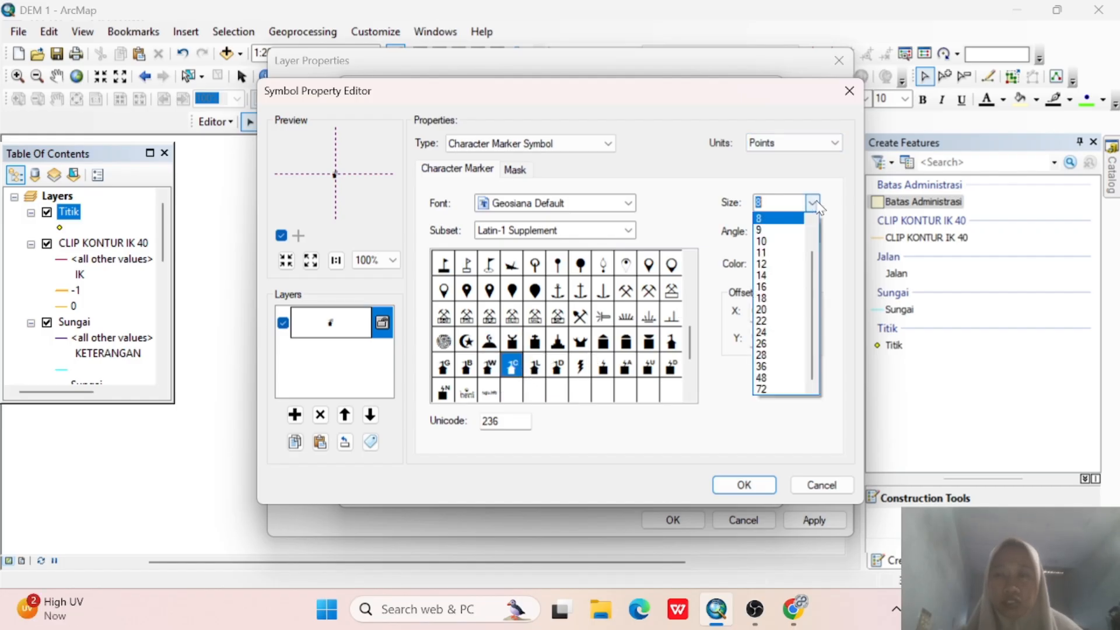
pyautogui.click(779, 298)
pyautogui.click(743, 485)
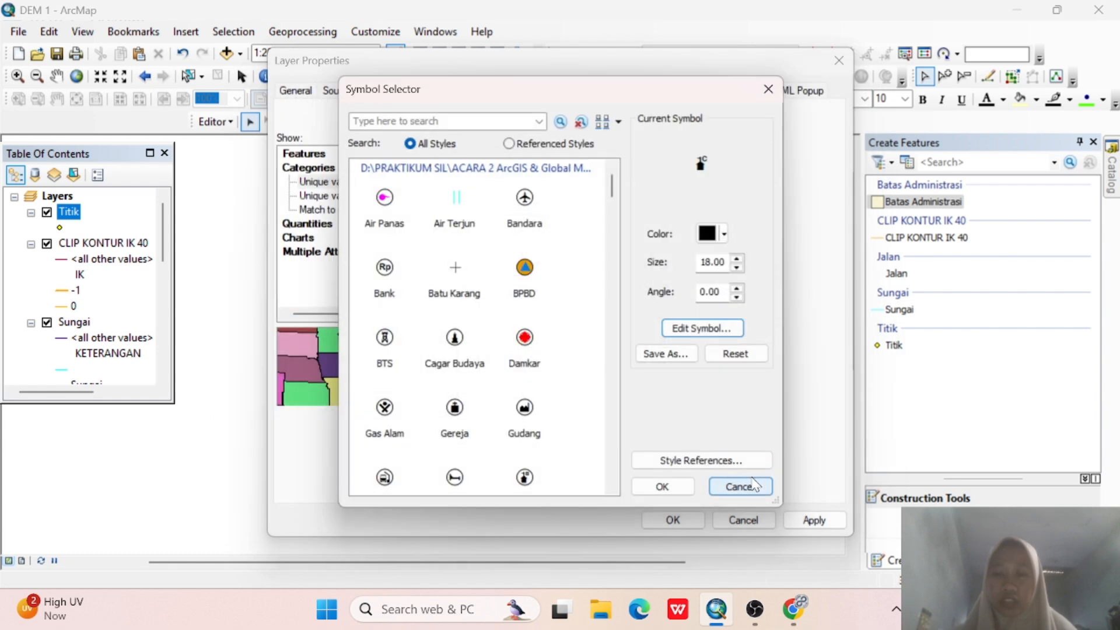
pyautogui.click(663, 485)
# Turn the symbol of the Gereja value into a Character Marker Symbol using the Geosiana Default font.
pyautogui.click(457, 285)
pyautogui.doubleClick(455, 290)
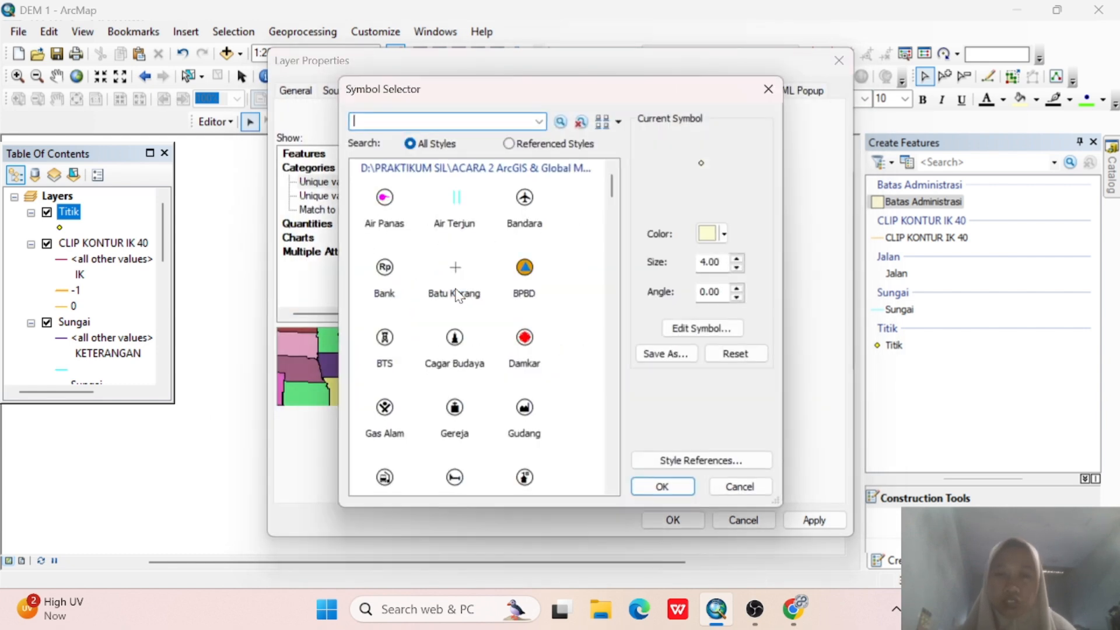
pyautogui.click(703, 328)
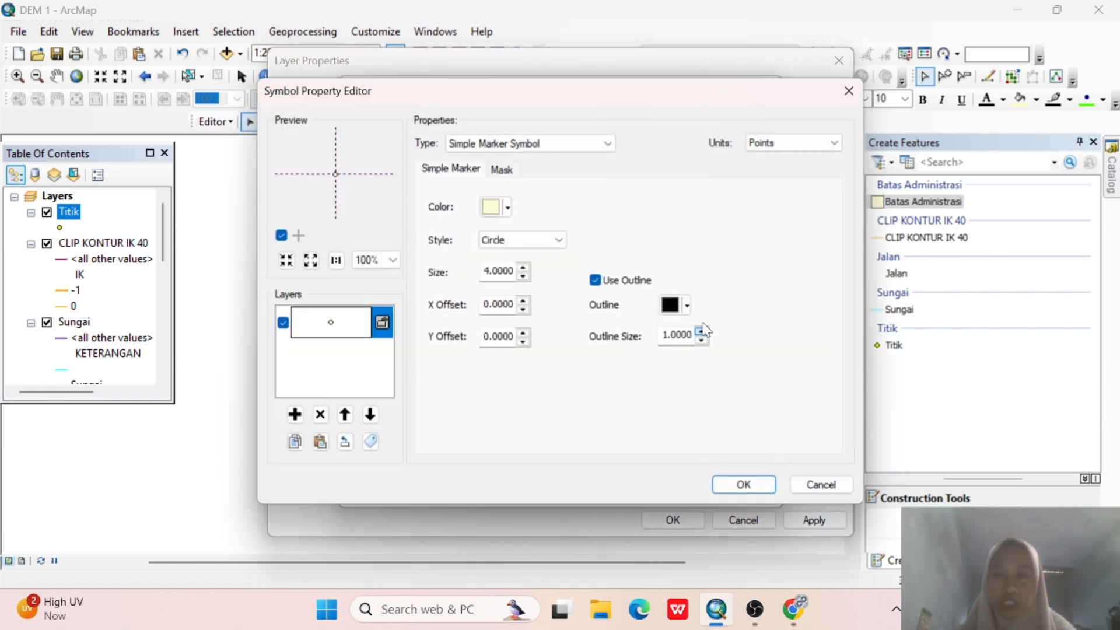
pyautogui.click(492, 153)
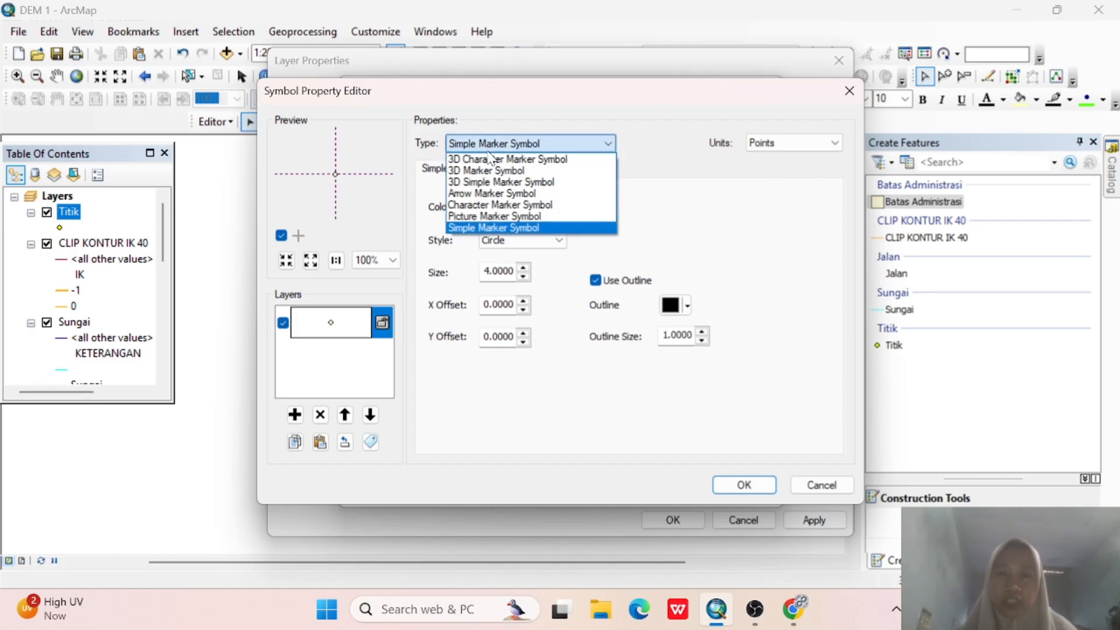
pyautogui.click(495, 208)
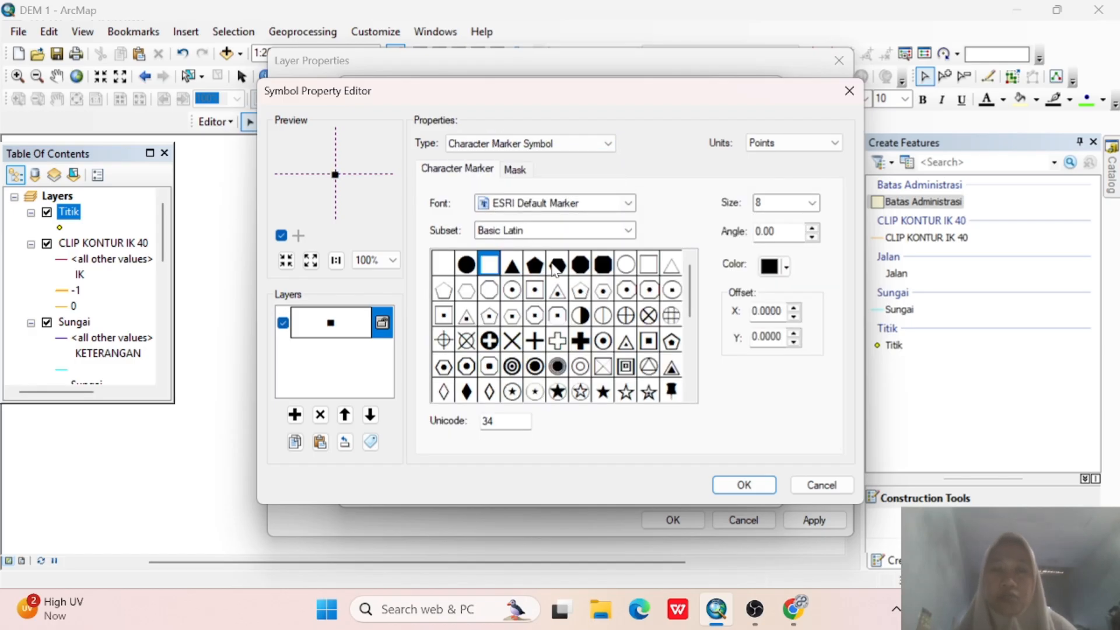
pyautogui.click(601, 204)
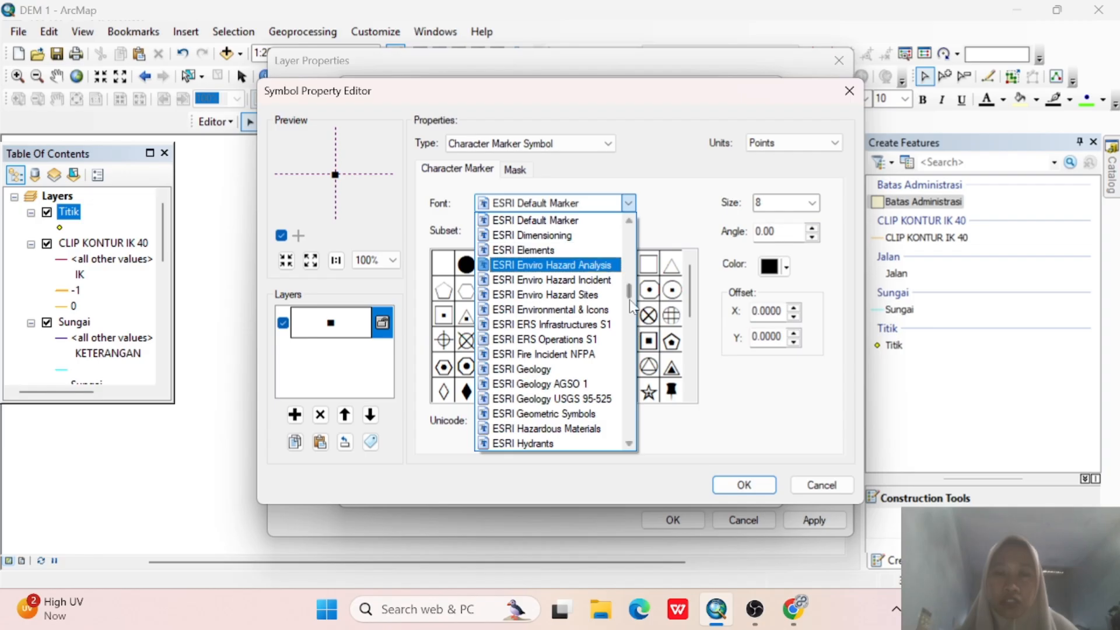
pyautogui.moveTo(630, 293); pyautogui.dragTo(630, 327)
pyautogui.click(542, 318)
# Use the church character (Unicode 226) at size 18 for the Gereja symbol and accept the Titik layer's symbology.
pyautogui.click(540, 343)
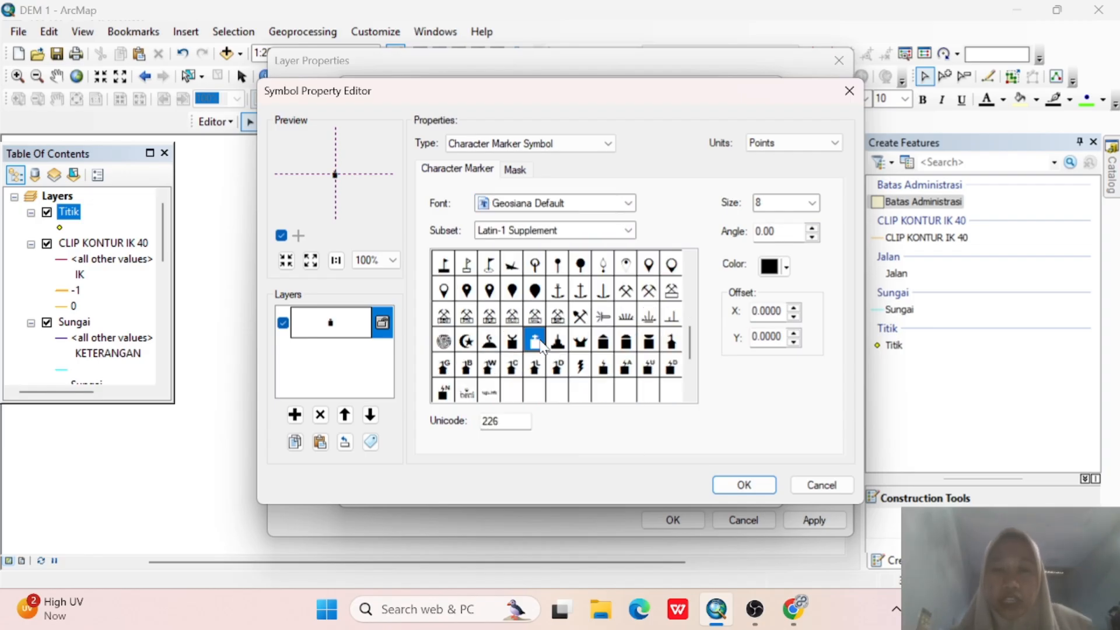
pyautogui.click(811, 202)
pyautogui.click(785, 299)
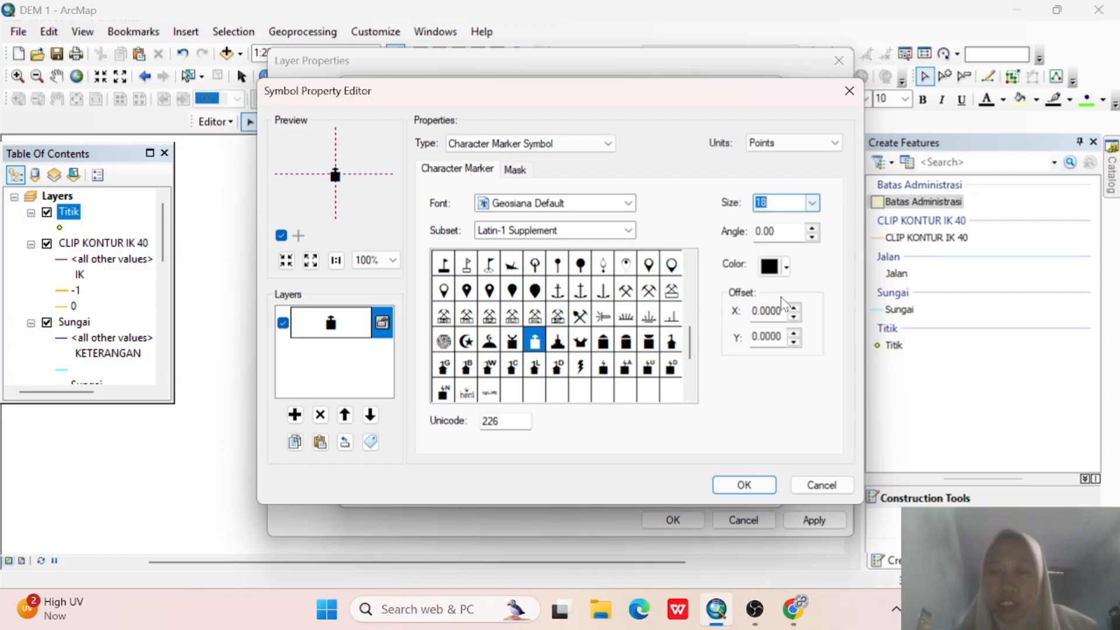
pyautogui.click(740, 484)
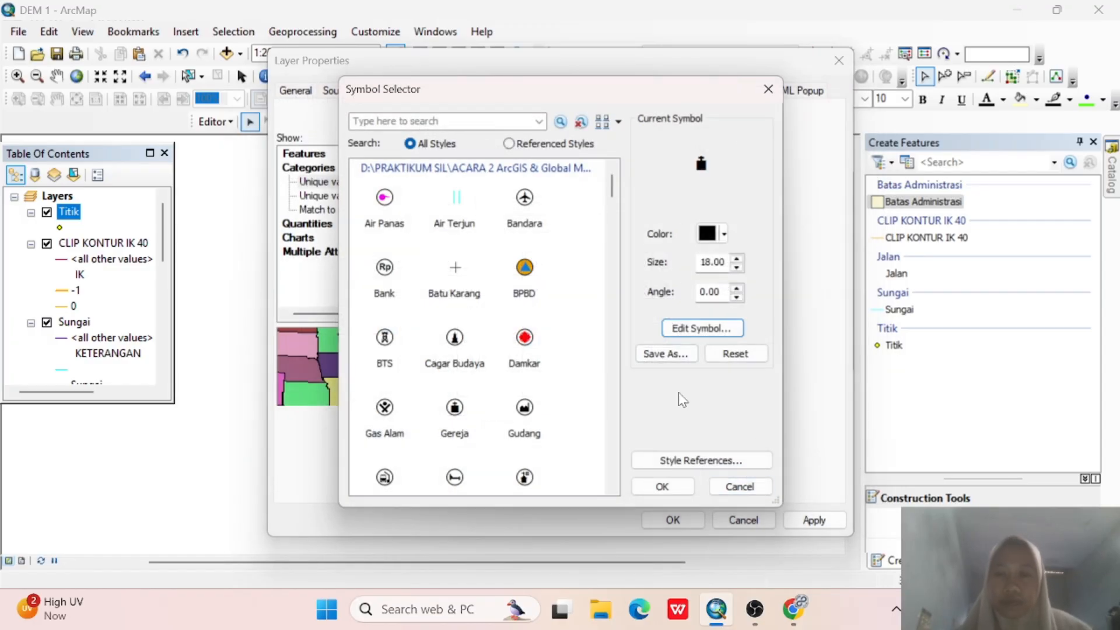
pyautogui.click(661, 486)
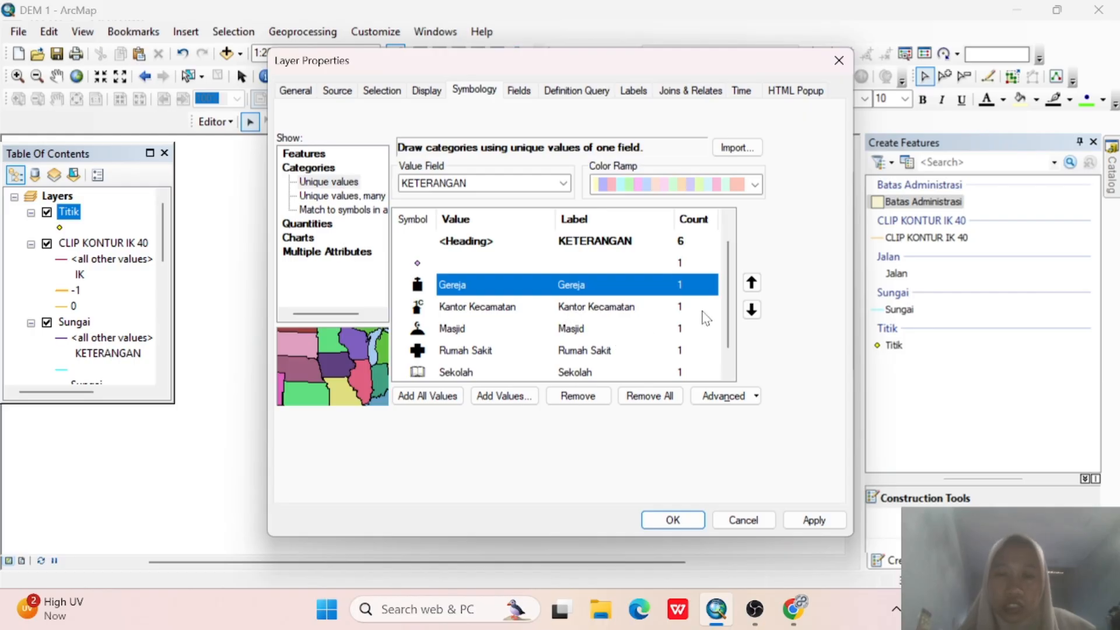
pyautogui.moveTo(729, 303); pyautogui.dragTo(715, 267)
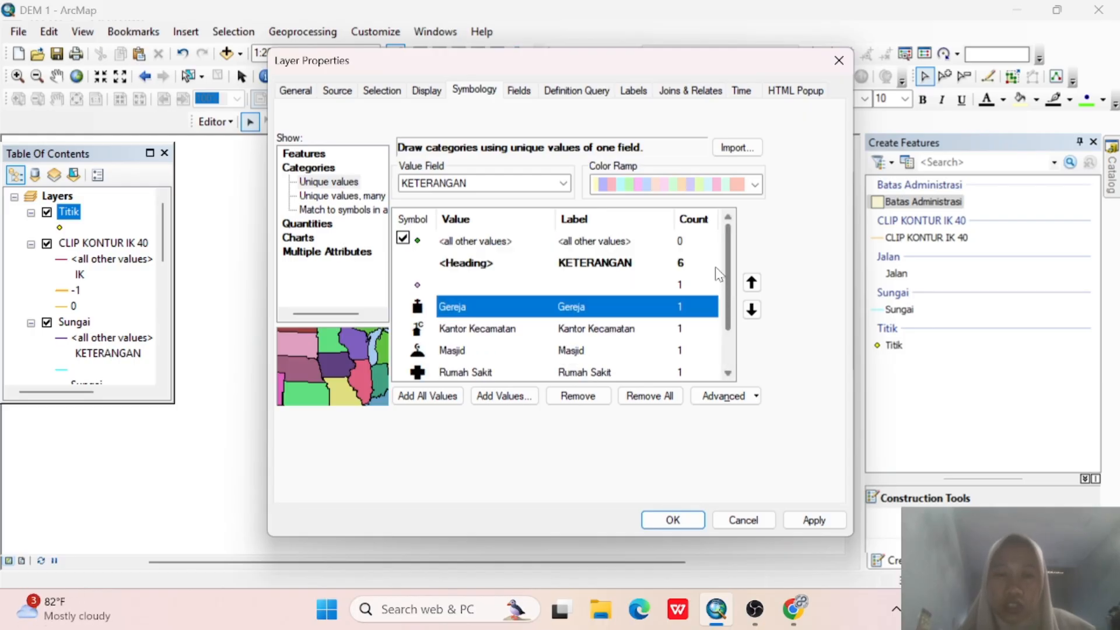
pyautogui.click(673, 519)
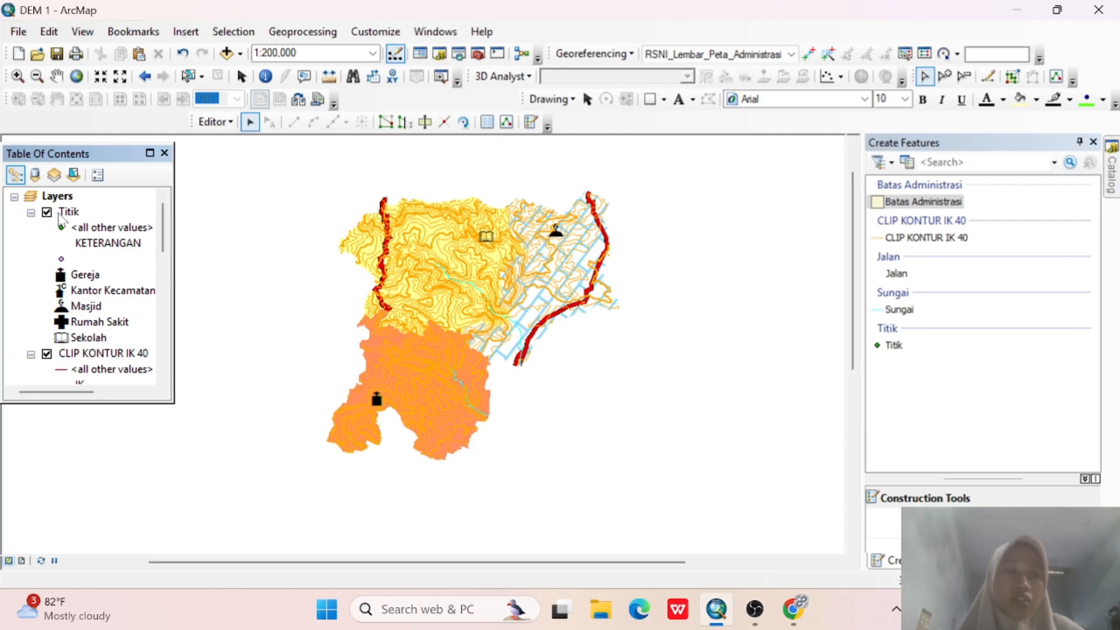
# Enable labels for the CLIP KONTUR IK 40 layer with the method that defines feature classes and labels each class differently.
pyautogui.moveTo(164, 233); pyautogui.dragTo(163, 262)
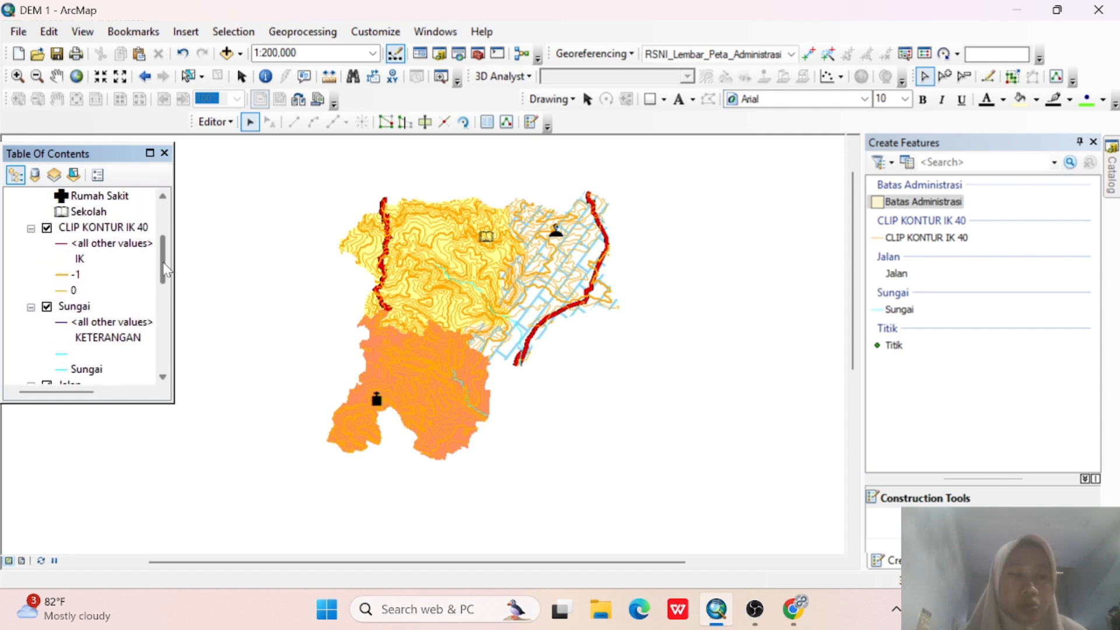
pyautogui.click(121, 227)
pyautogui.rightClick(122, 229)
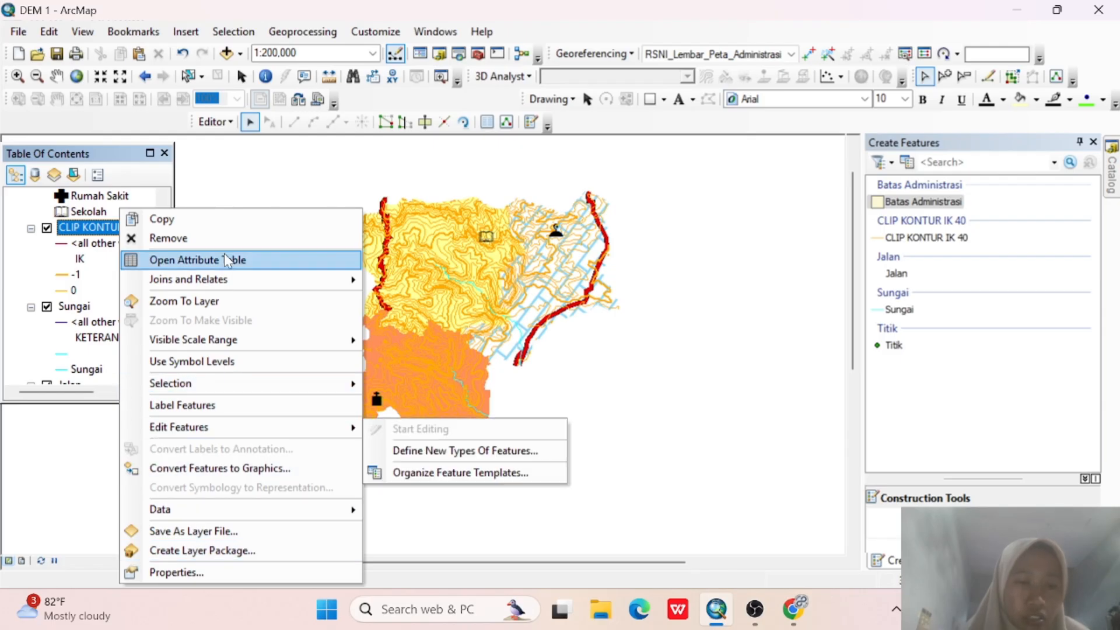
pyautogui.click(176, 572)
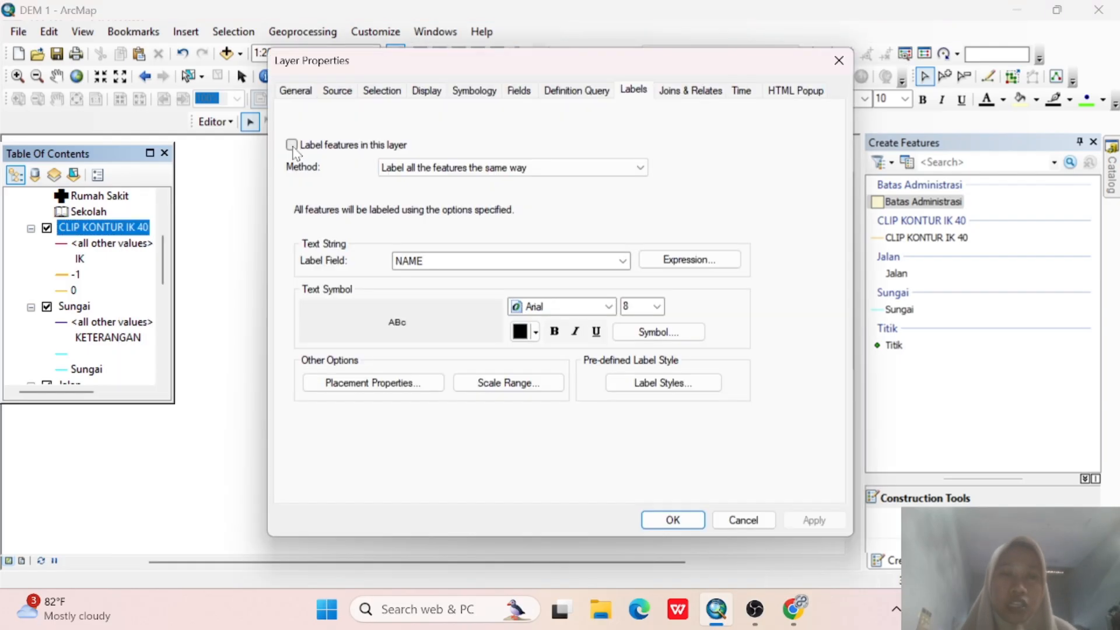
pyautogui.click(291, 144)
pyautogui.click(419, 167)
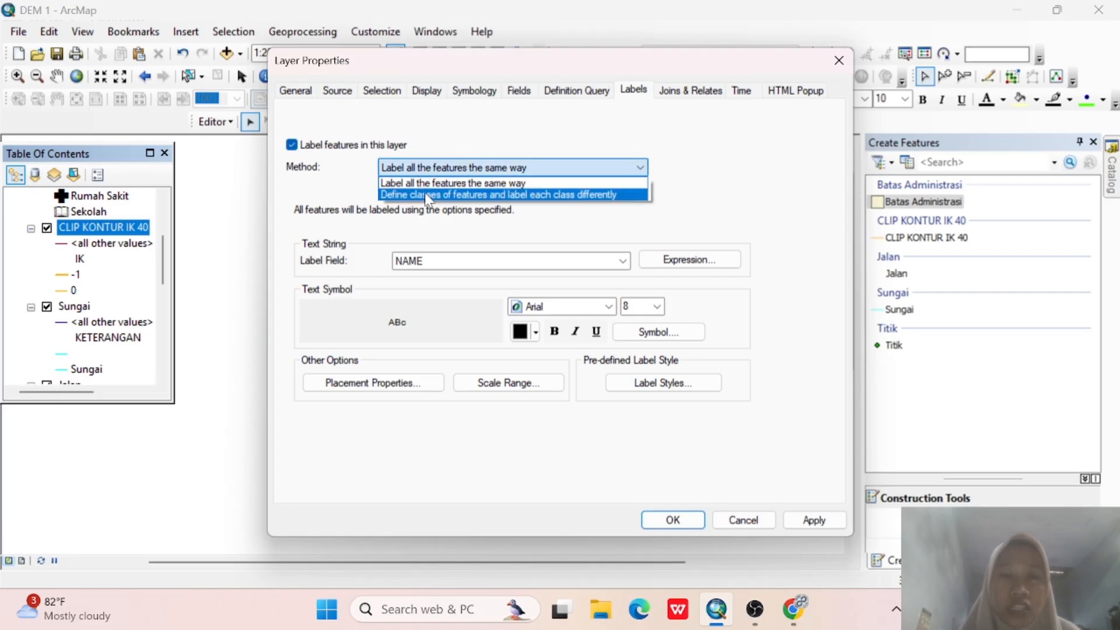
pyautogui.click(425, 194)
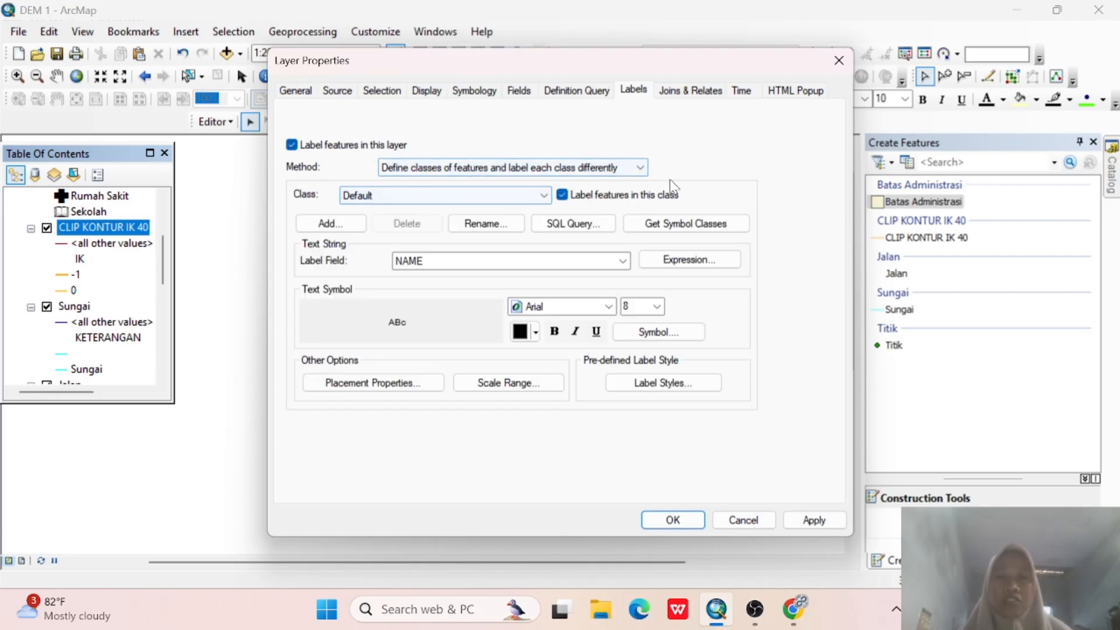
# Try to filter the Default label class with the SQL query "IK" = " m".
pyautogui.click(573, 226)
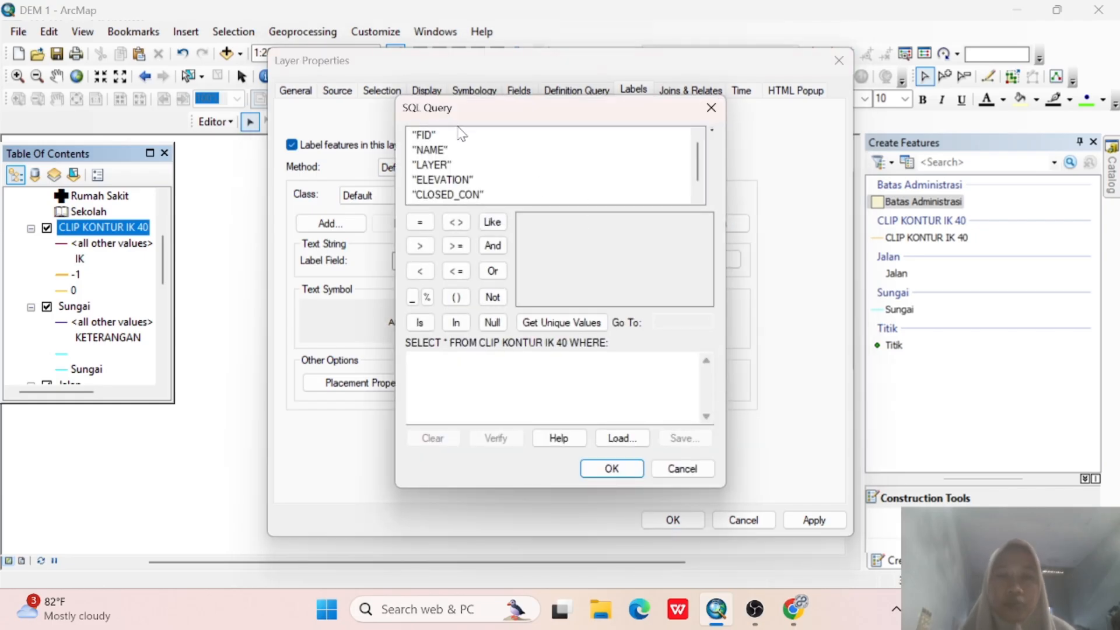
pyautogui.scroll(-1, 696, 175)
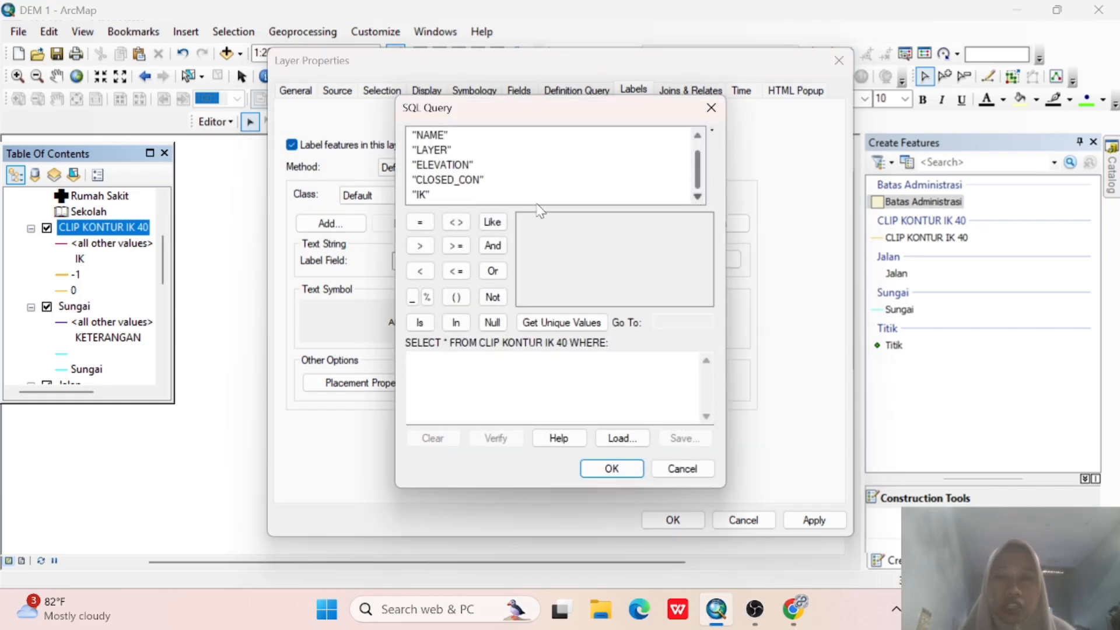
pyautogui.click(421, 195)
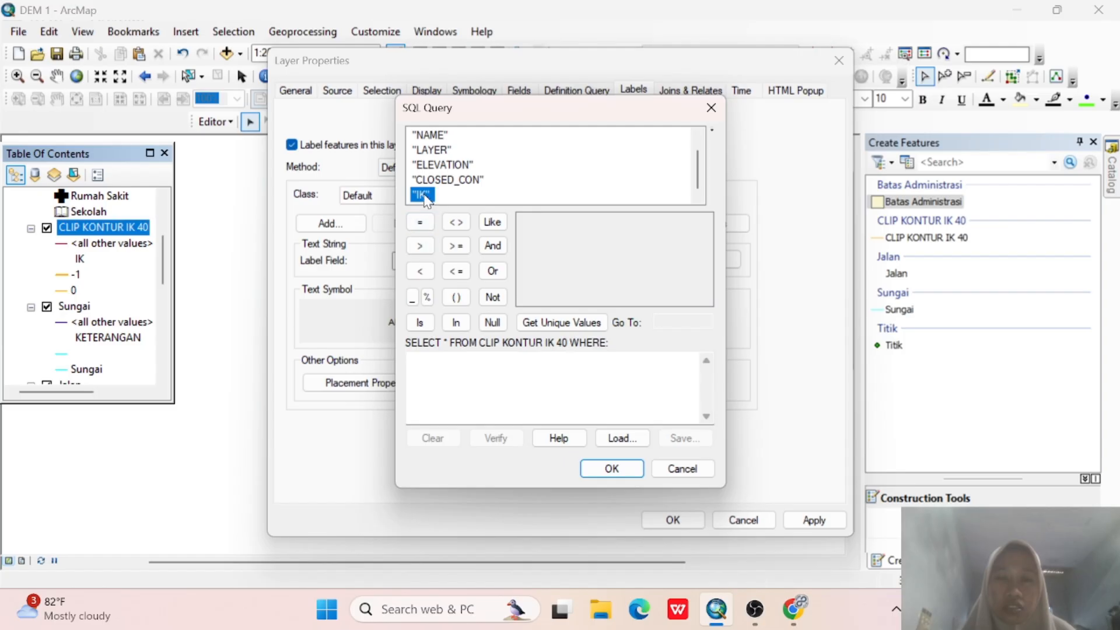
pyautogui.doubleClick(421, 194)
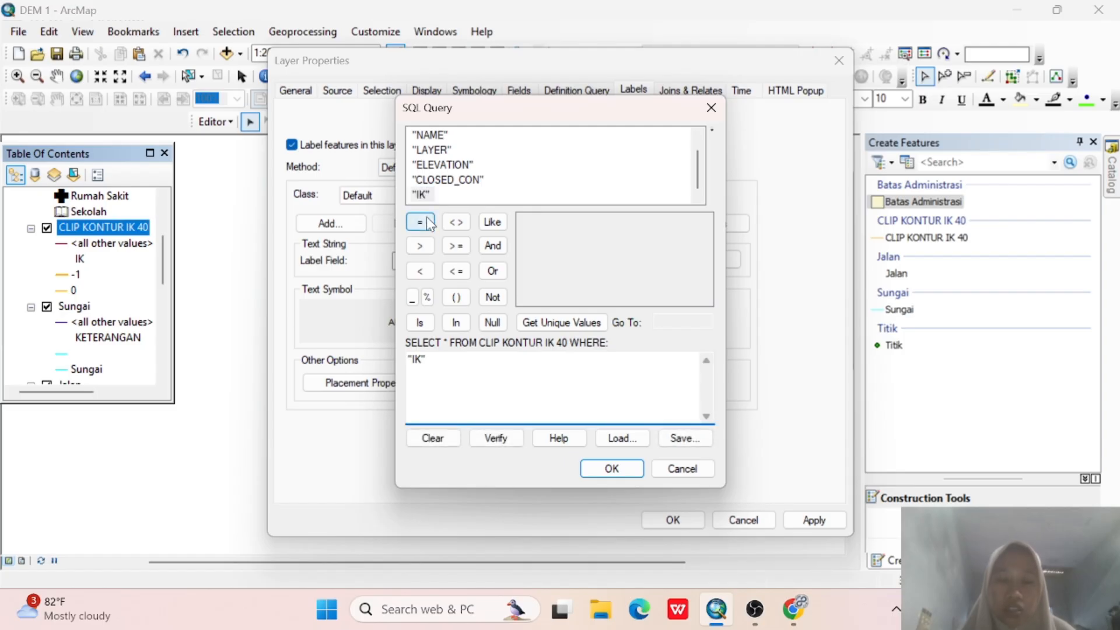
pyautogui.click(420, 221)
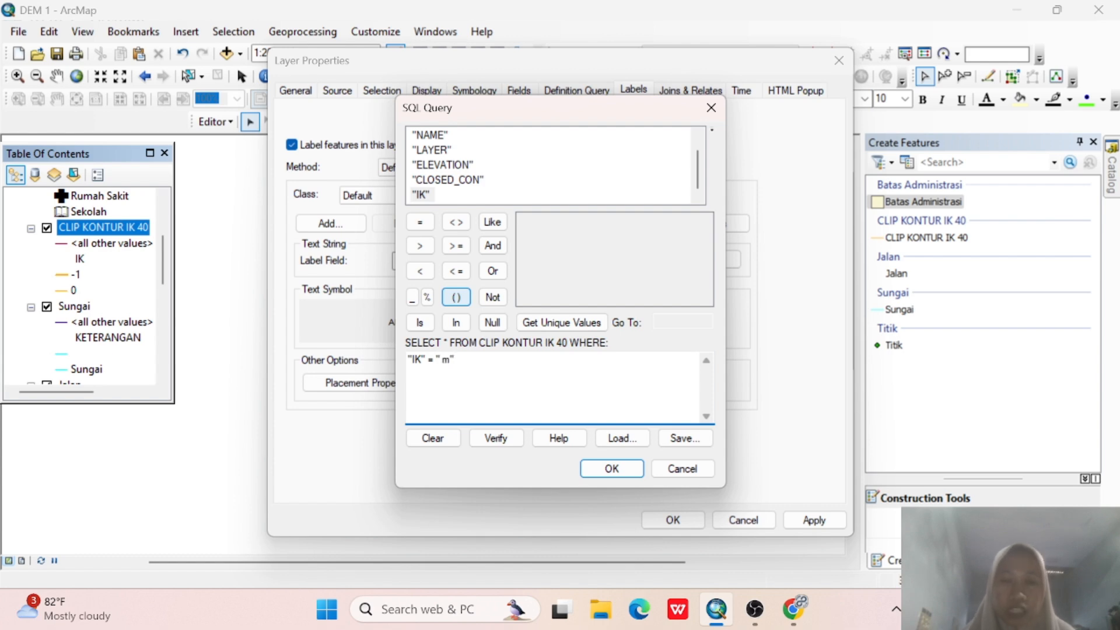
pyautogui.click(611, 468)
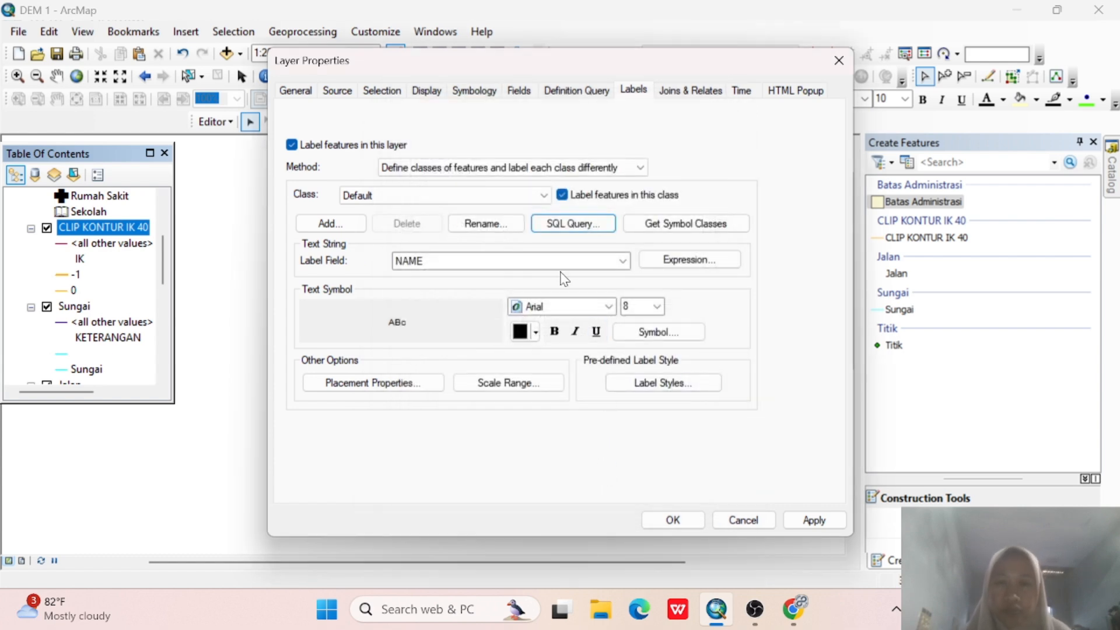
# Set the contour label font to Times and accept the layer properties.
pyautogui.click(609, 306)
pyautogui.click(580, 307)
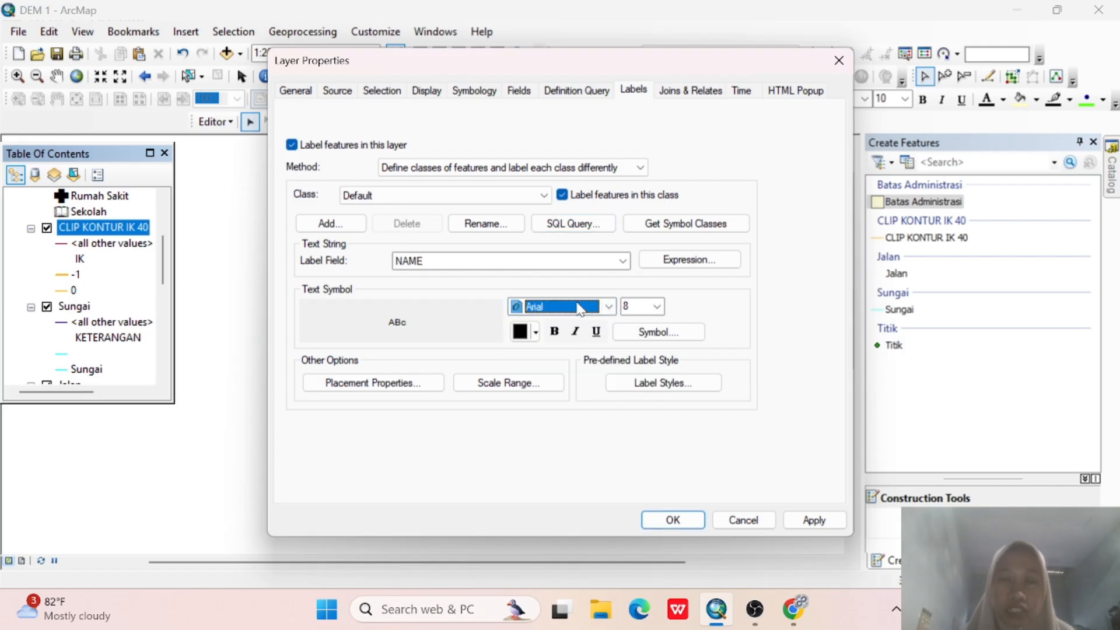
pyautogui.write('times')
pyautogui.press('Return')
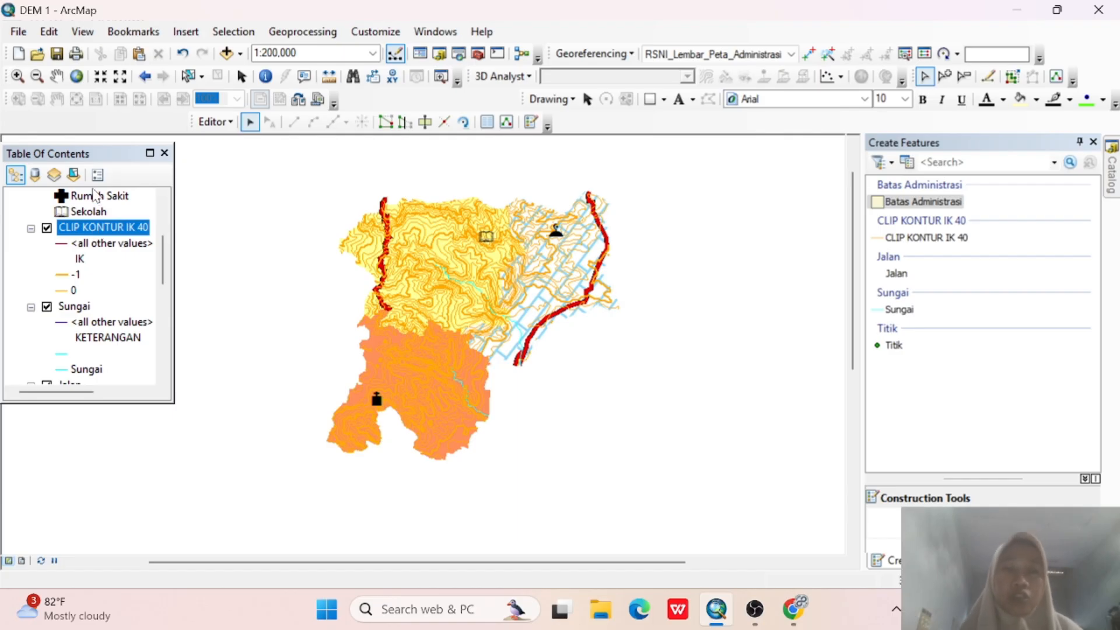
# Filter the Default label class of the CLIP KONTUR IK 40 layer with the SQL query "IK" = -1.
pyautogui.rightClick(86, 234)
pyautogui.click(184, 573)
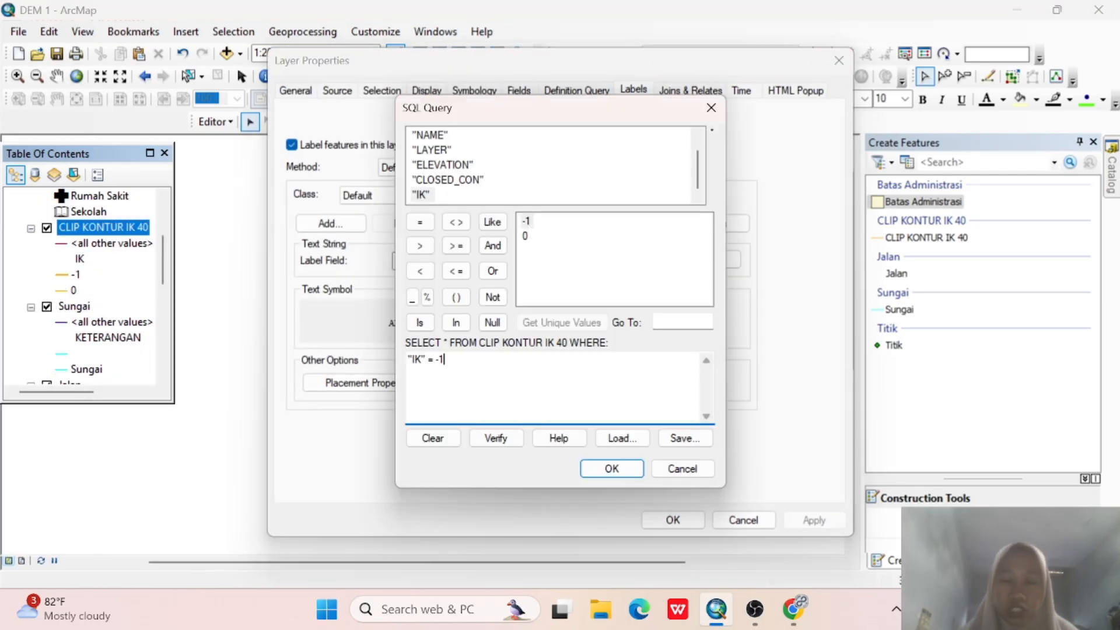
pyautogui.press('Return')
# Set the Default class's label expression to [ELEVATION] + " m", clearing any other field from it.
pyautogui.click(623, 261)
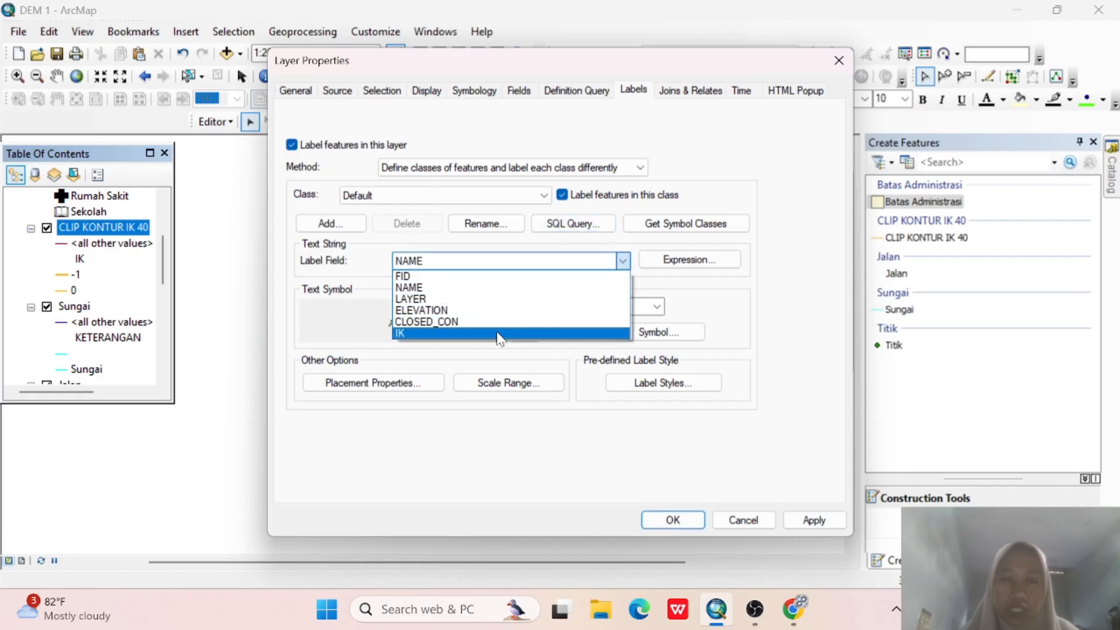
pyautogui.click(499, 333)
pyautogui.click(688, 259)
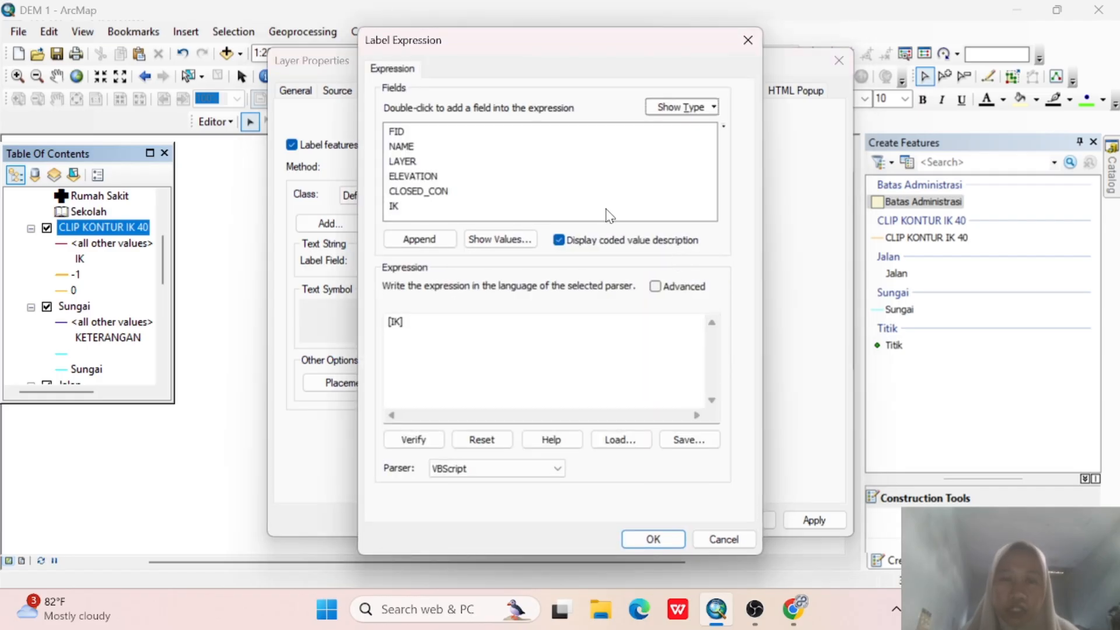
pyautogui.click(411, 178)
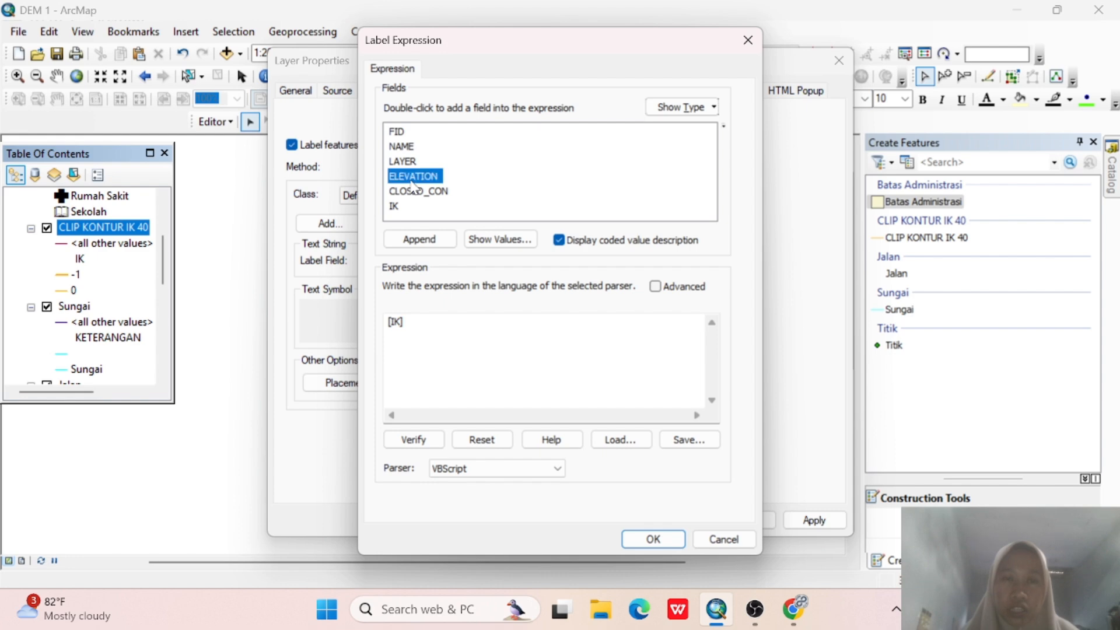
pyautogui.doubleClick(411, 177)
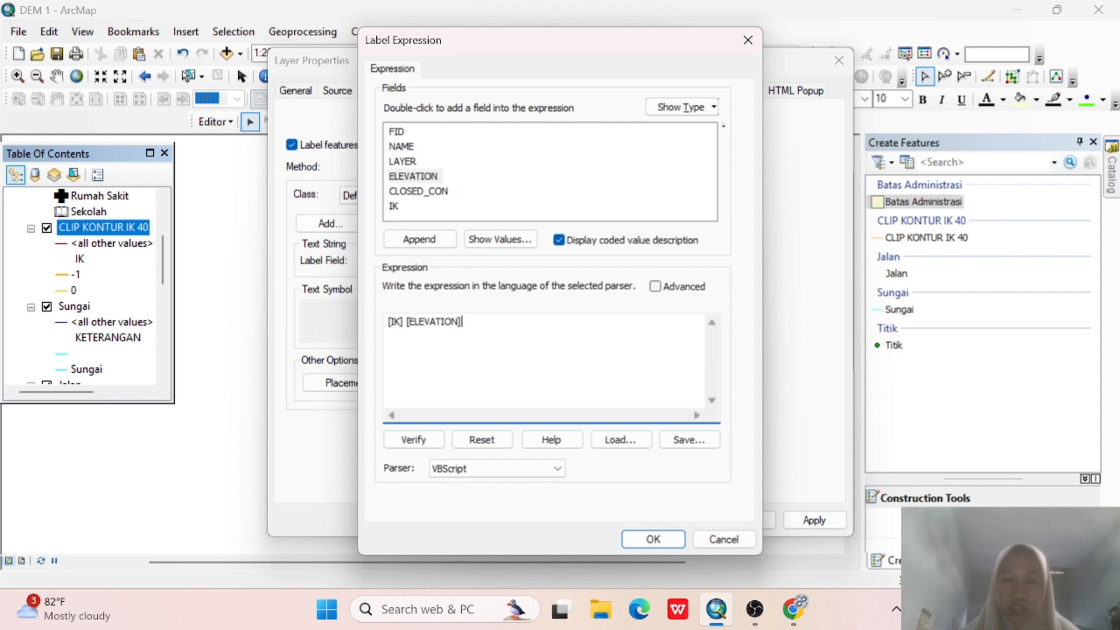
pyautogui.press('BackSpace')
pyautogui.press('BackSpace')
pyautogui.press('BackSpace')
pyautogui.press('BackSpace')
pyautogui.press('BackSpace')
pyautogui.press('BackSpace')
pyautogui.press('BackSpace')
pyautogui.press('BackSpace')
pyautogui.press('BackSpace')
pyautogui.press('BackSpace')
pyautogui.press('BackSpace')
pyautogui.press('BackSpace')
pyautogui.press('BackSpace')
pyautogui.press('BackSpace')
pyautogui.press('BackSpace')
pyautogui.press('BackSpace')
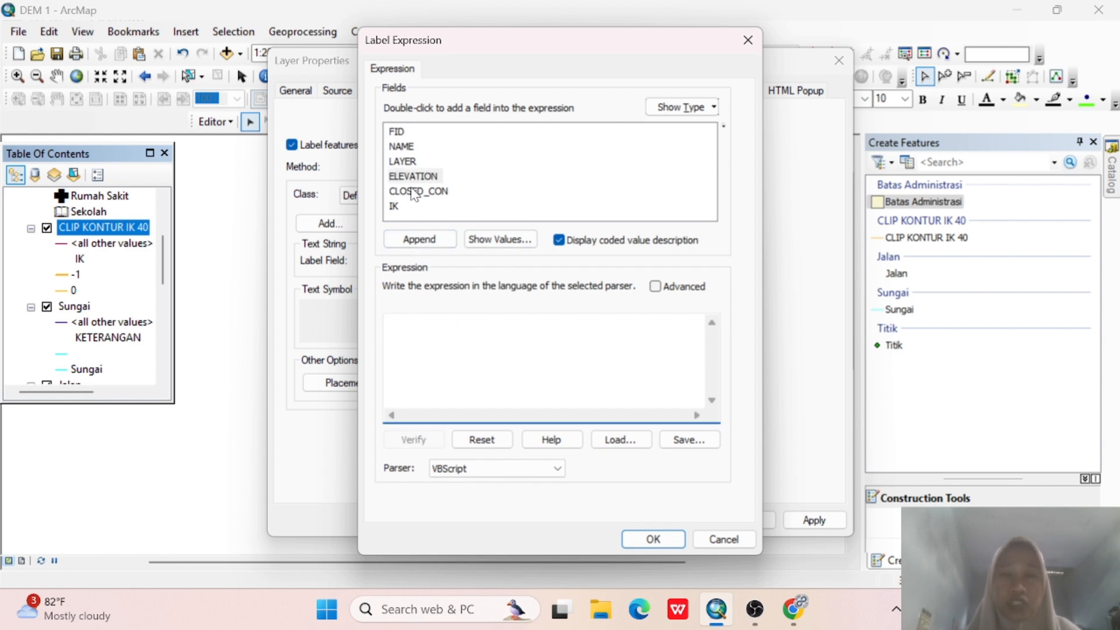
pyautogui.doubleClick(412, 178)
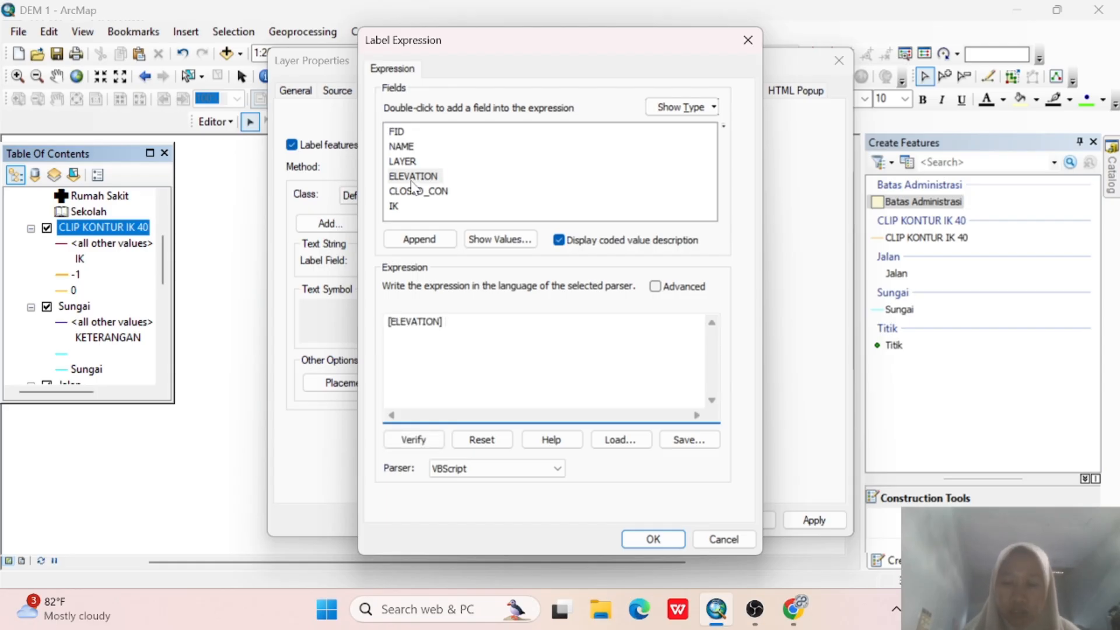
pyautogui.press('BackSpace')
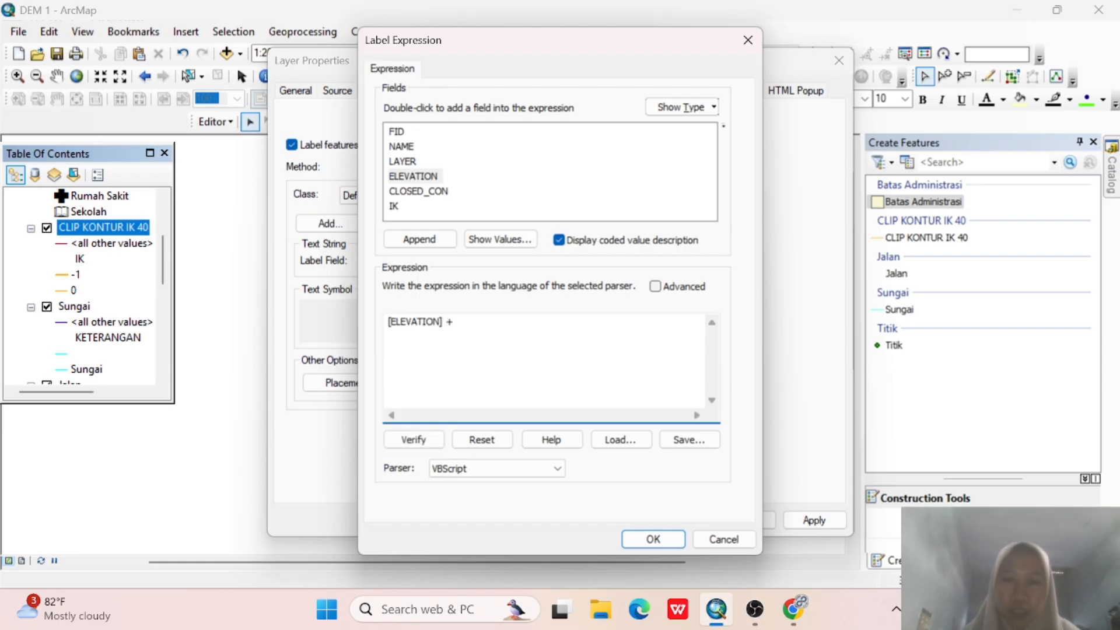
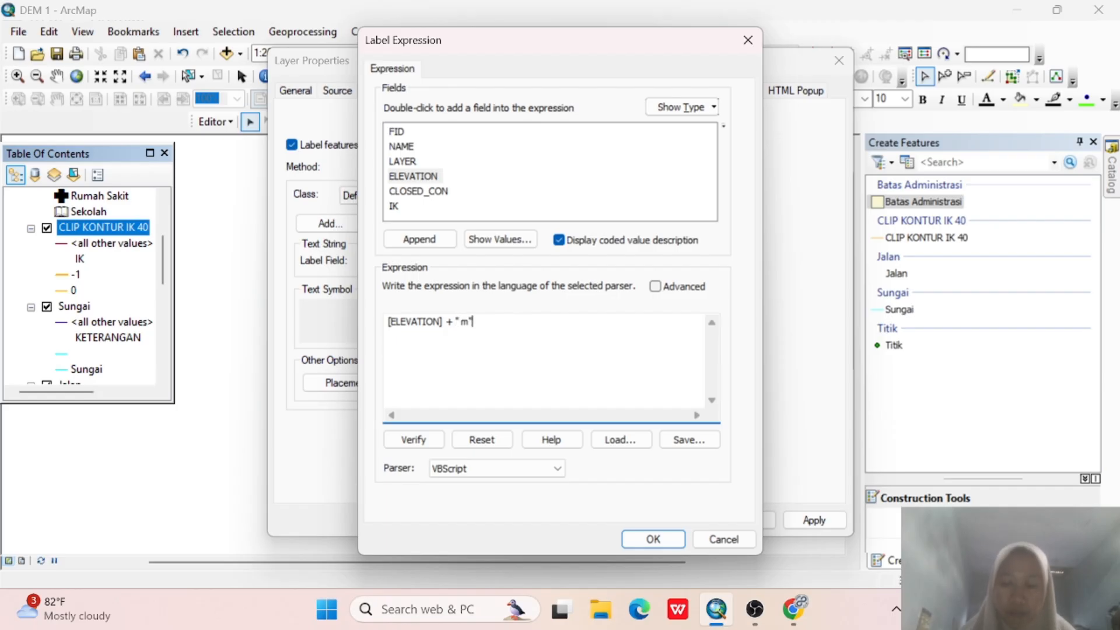
pyautogui.click(651, 538)
# Set the contour label text size to 12.
pyautogui.click(609, 306)
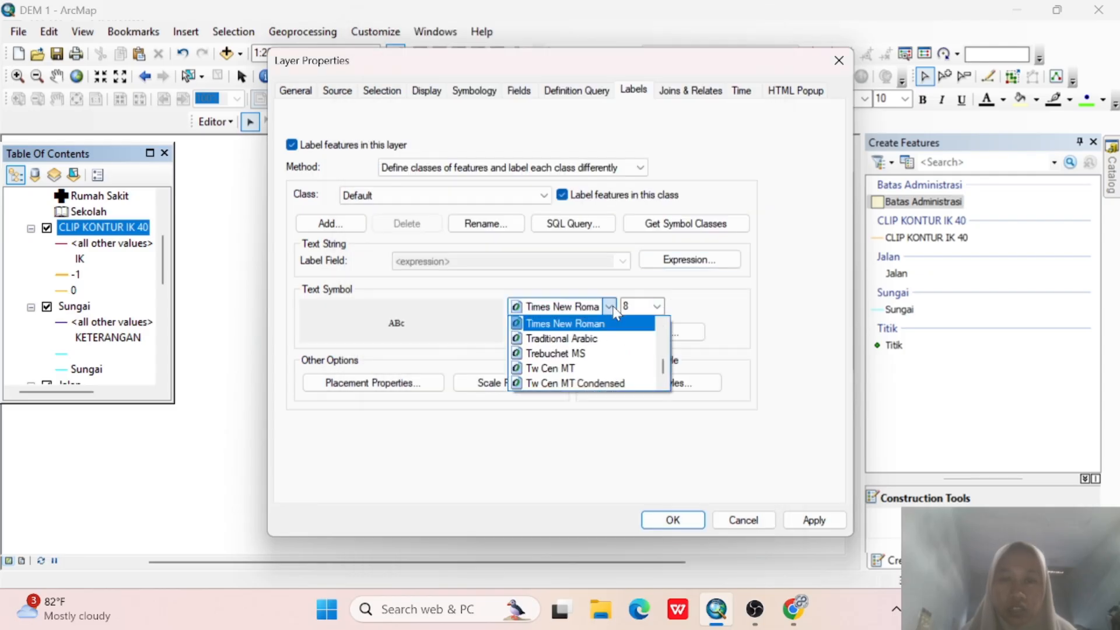
pyautogui.click(609, 306)
pyautogui.click(656, 306)
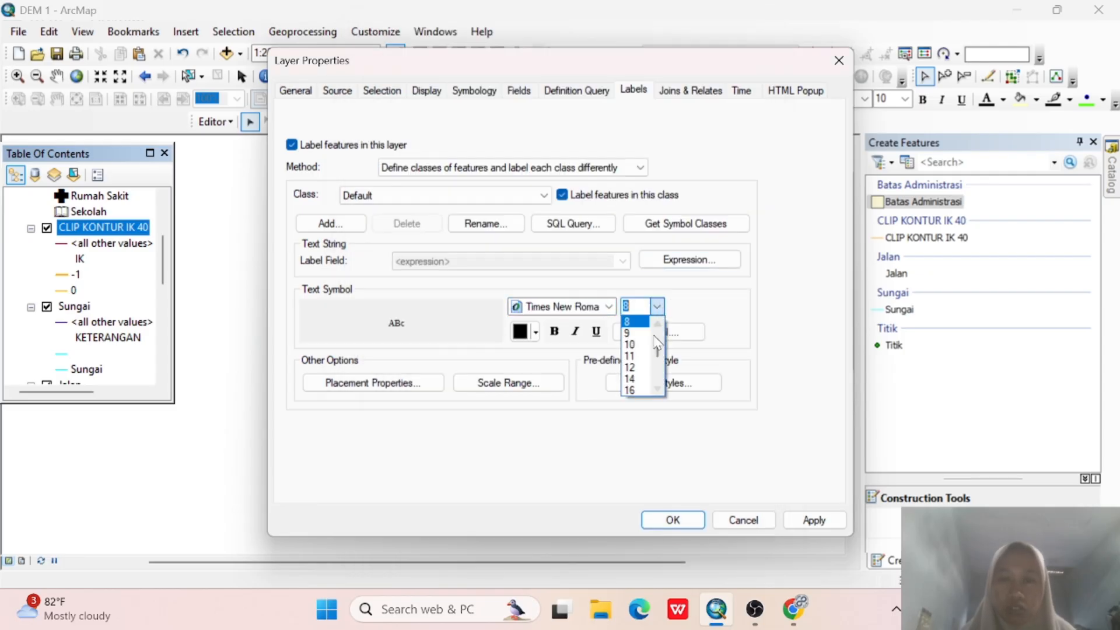
pyautogui.click(630, 367)
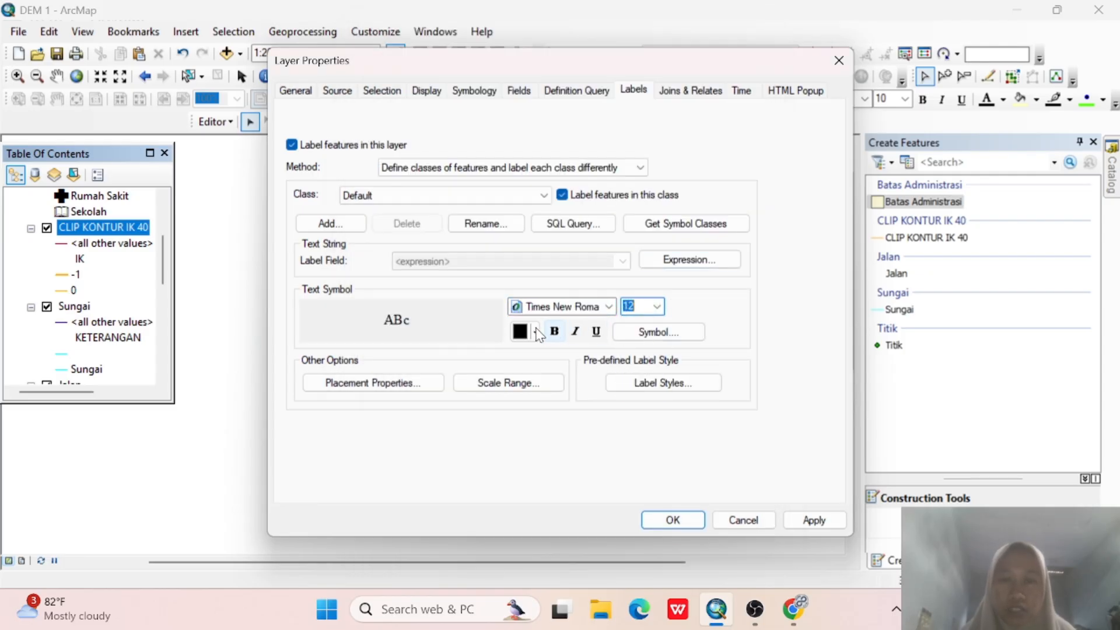
# Apply a Halo mask to the contour label's text symbol and accept the symbol.
pyautogui.click(662, 332)
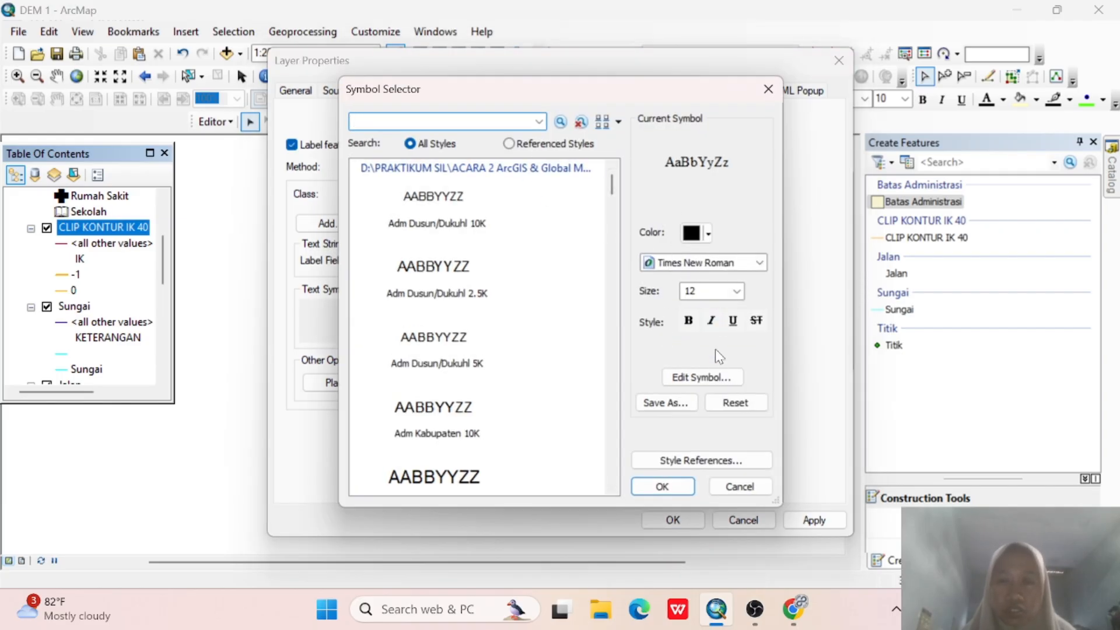
pyautogui.click(714, 381)
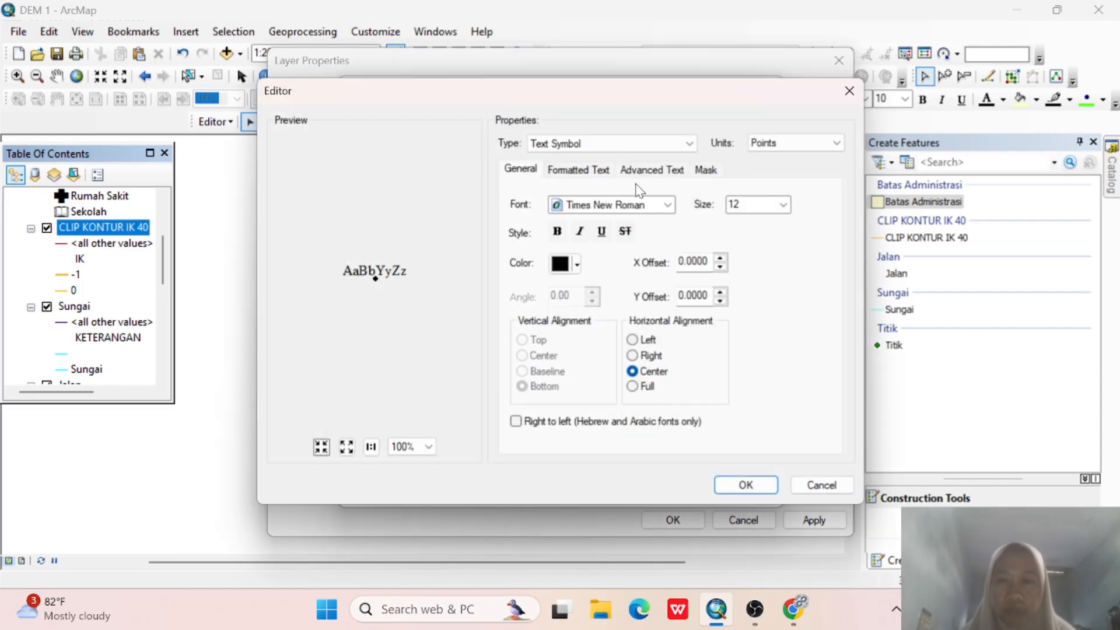
pyautogui.click(705, 170)
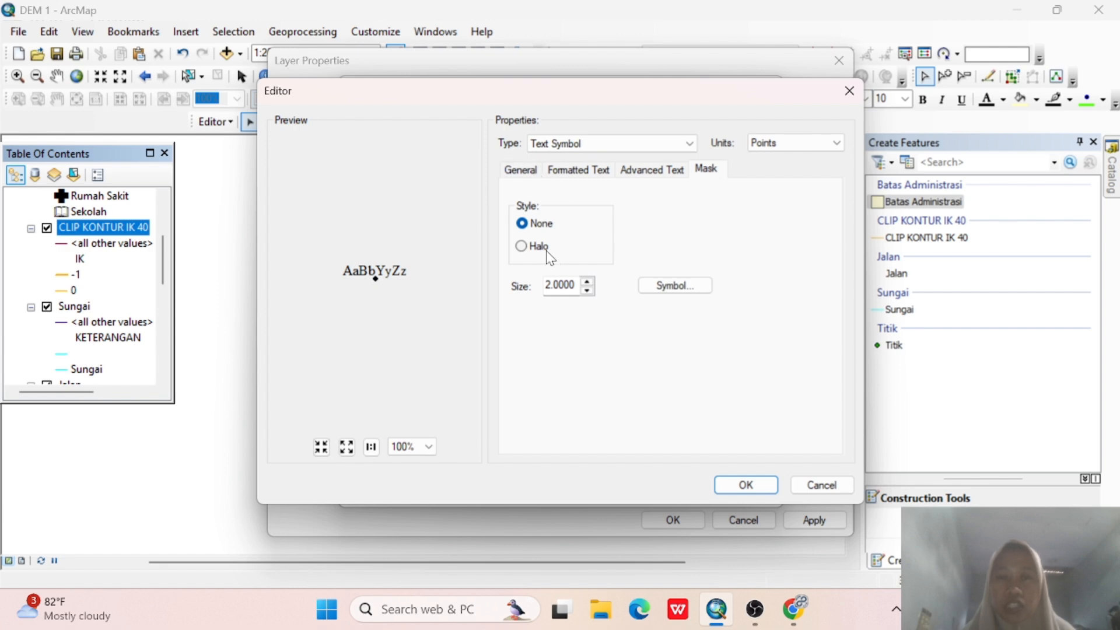
pyautogui.click(526, 247)
pyautogui.click(755, 492)
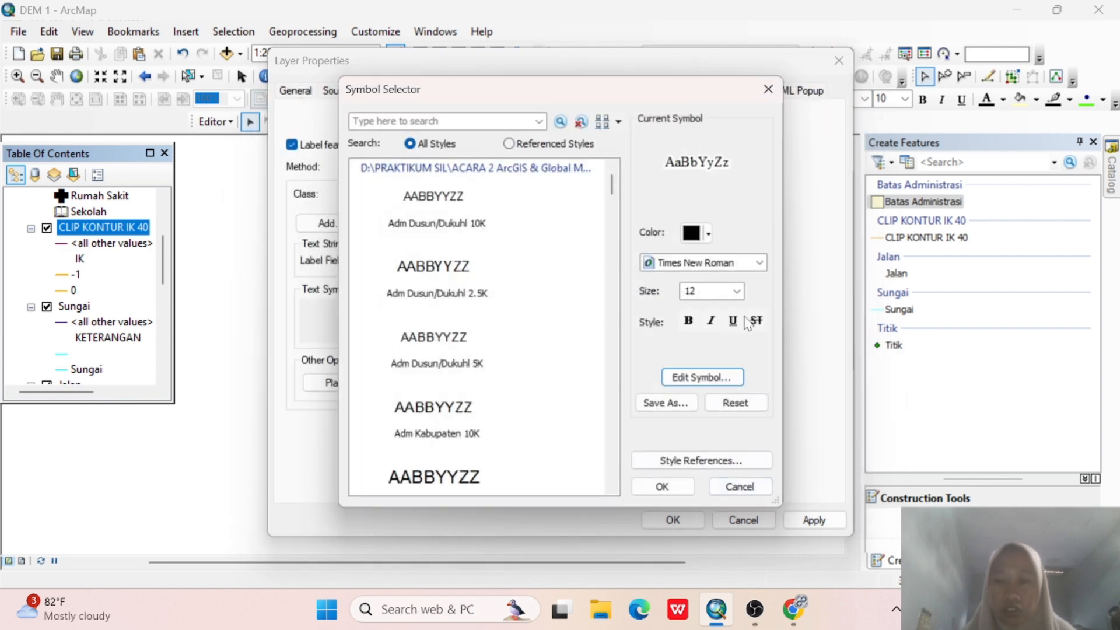
pyautogui.click(665, 488)
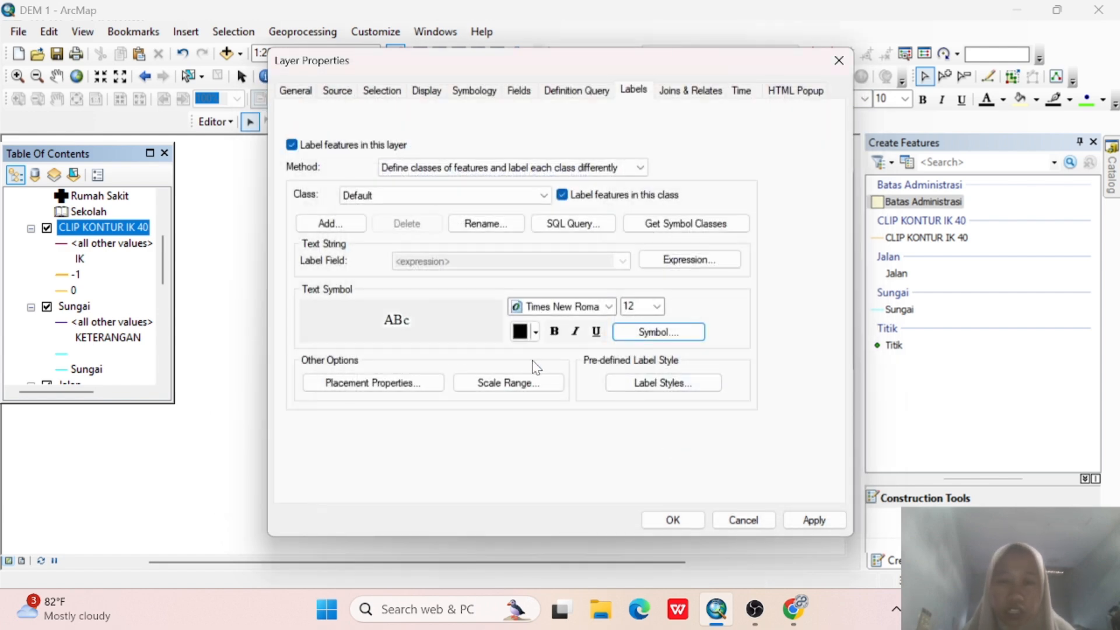
# Set the contour label placement to Curved with only the On the line position, and accept the layer properties.
pyautogui.click(393, 386)
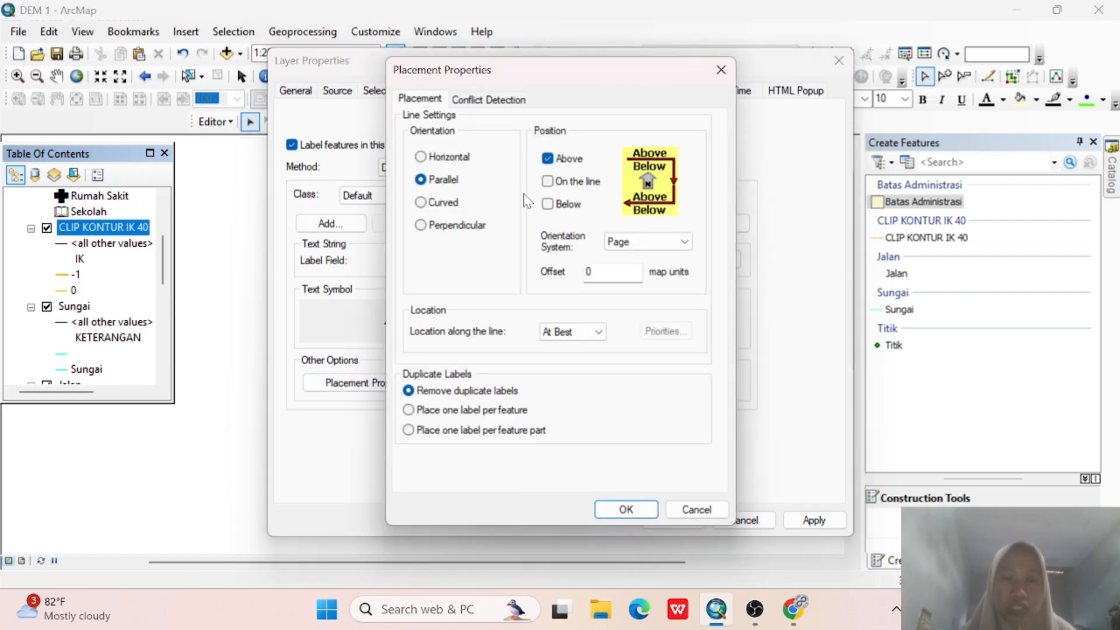
pyautogui.click(431, 203)
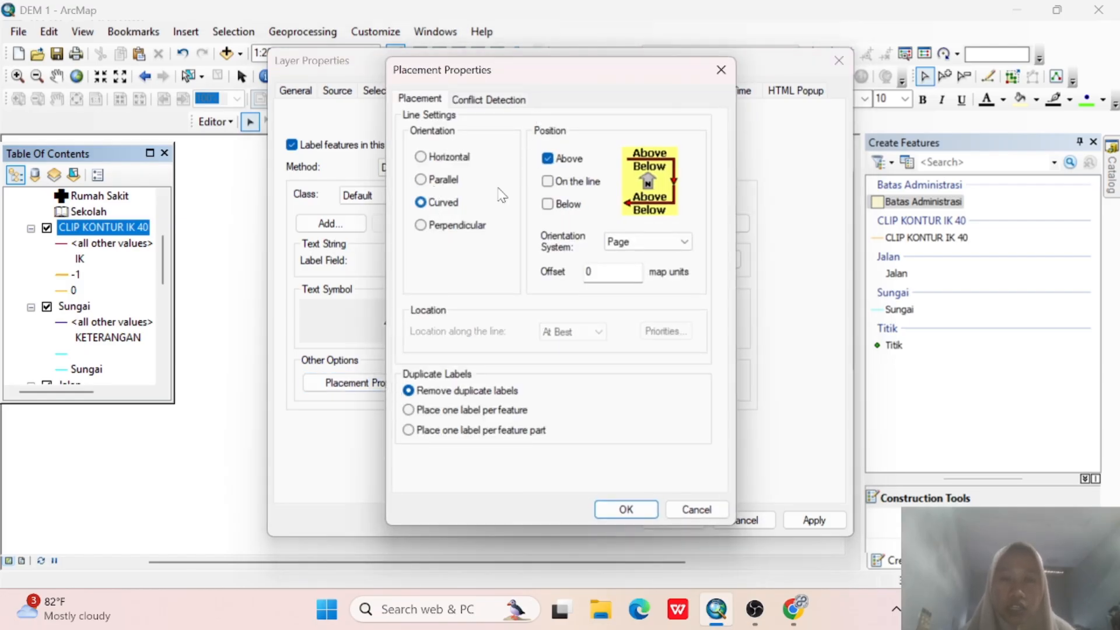
pyautogui.click(553, 187)
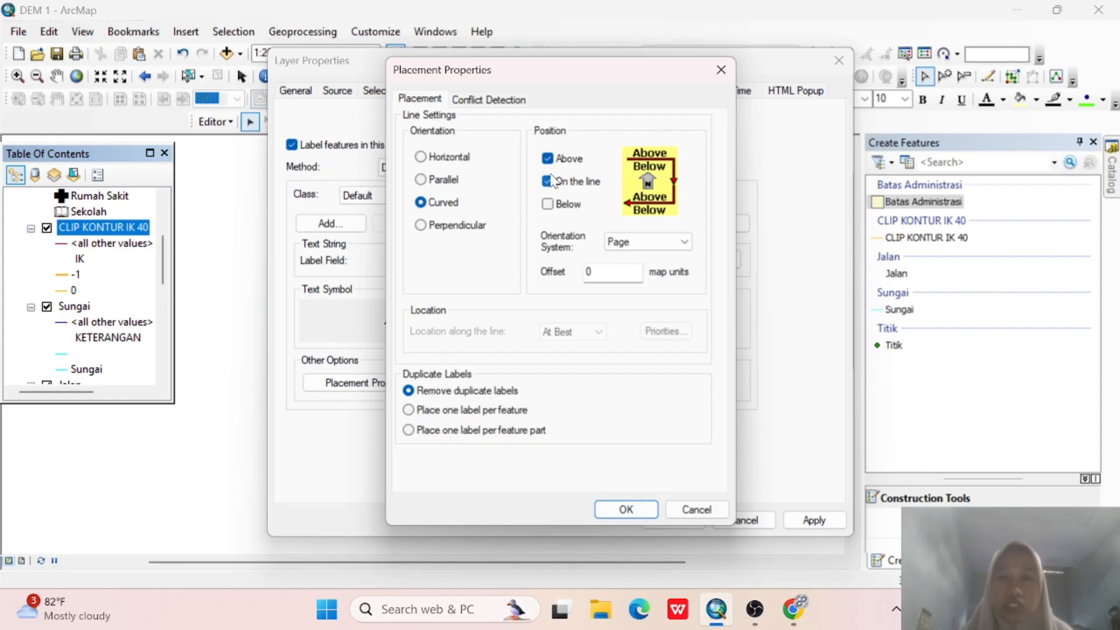
pyautogui.click(546, 158)
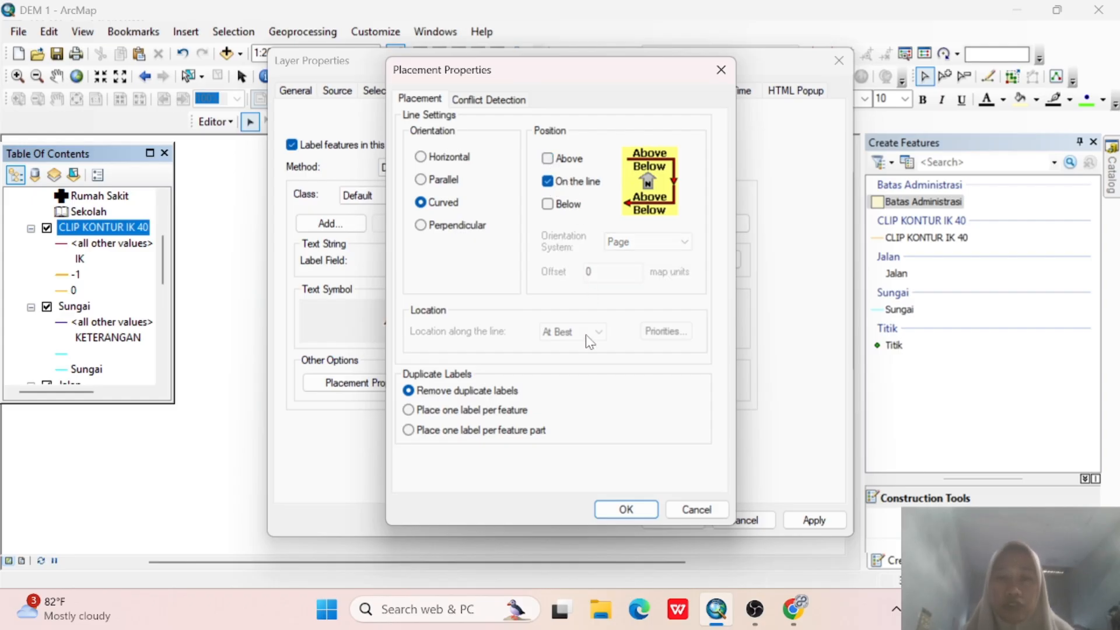
pyautogui.click(626, 511)
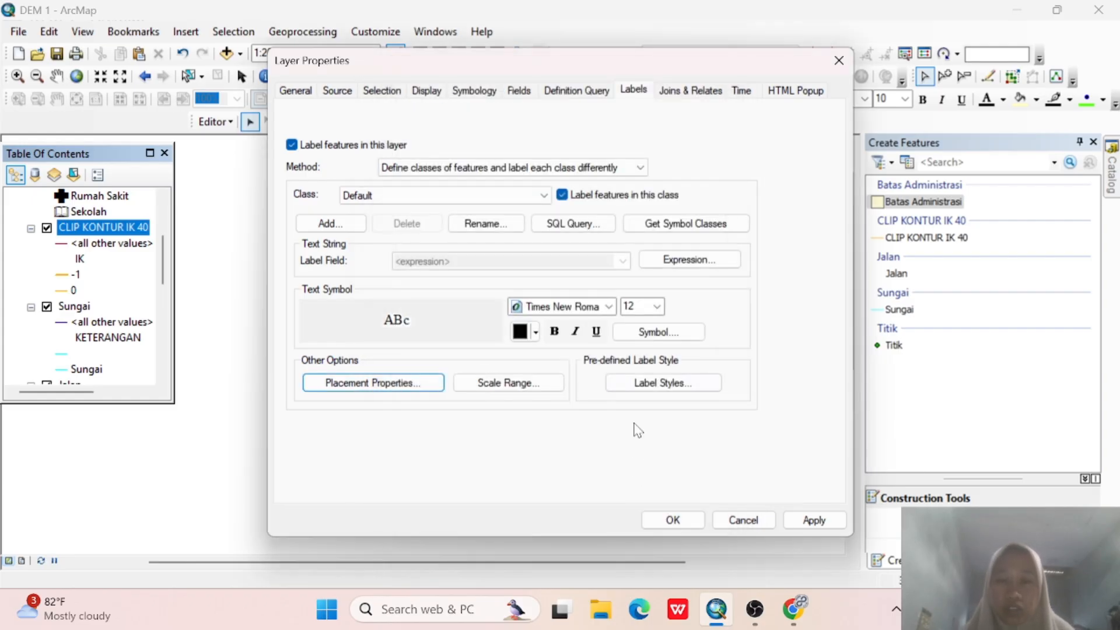
pyautogui.click(684, 522)
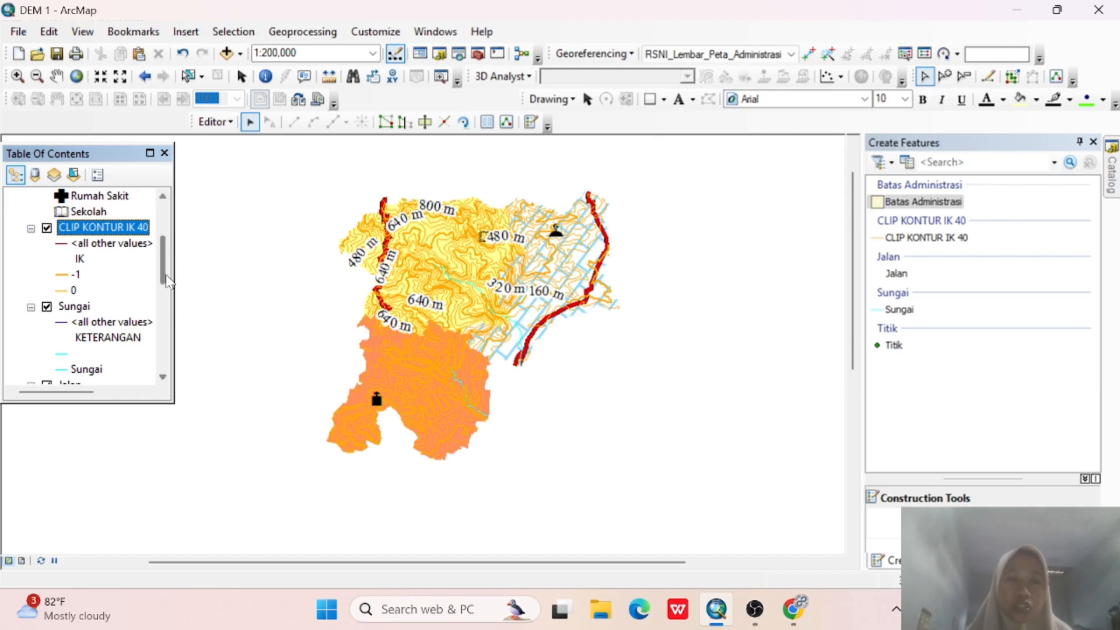
# Enable labels for the Batas Administrasi layer, labelling all features the same way with PL as the label field.
pyautogui.moveTo(164, 276); pyautogui.dragTo(167, 344)
pyautogui.rightClick(126, 261)
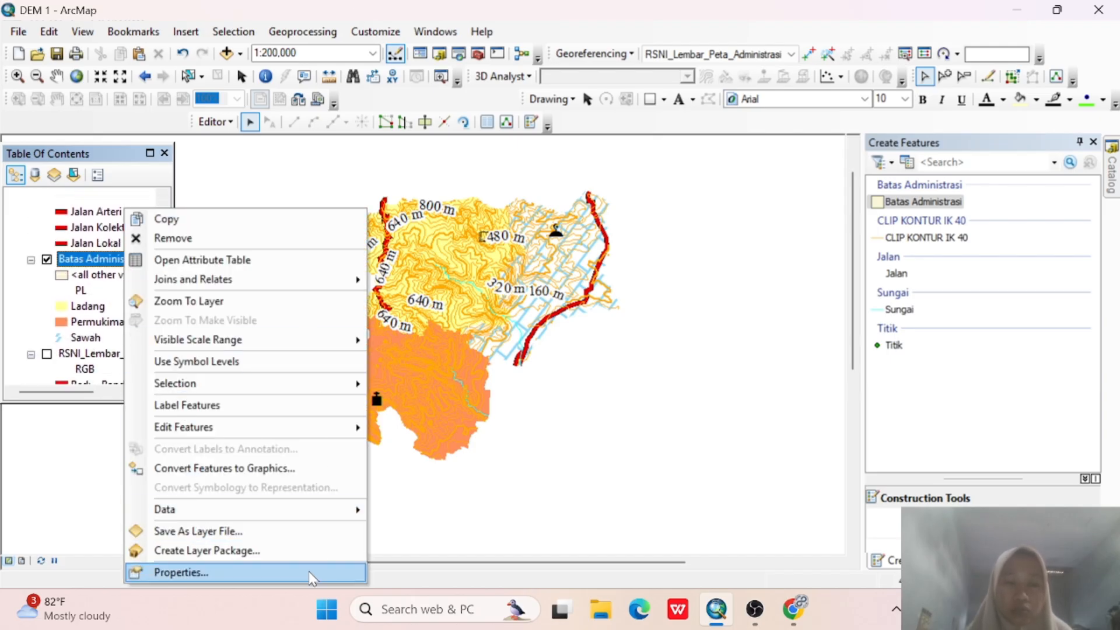
pyautogui.click(309, 572)
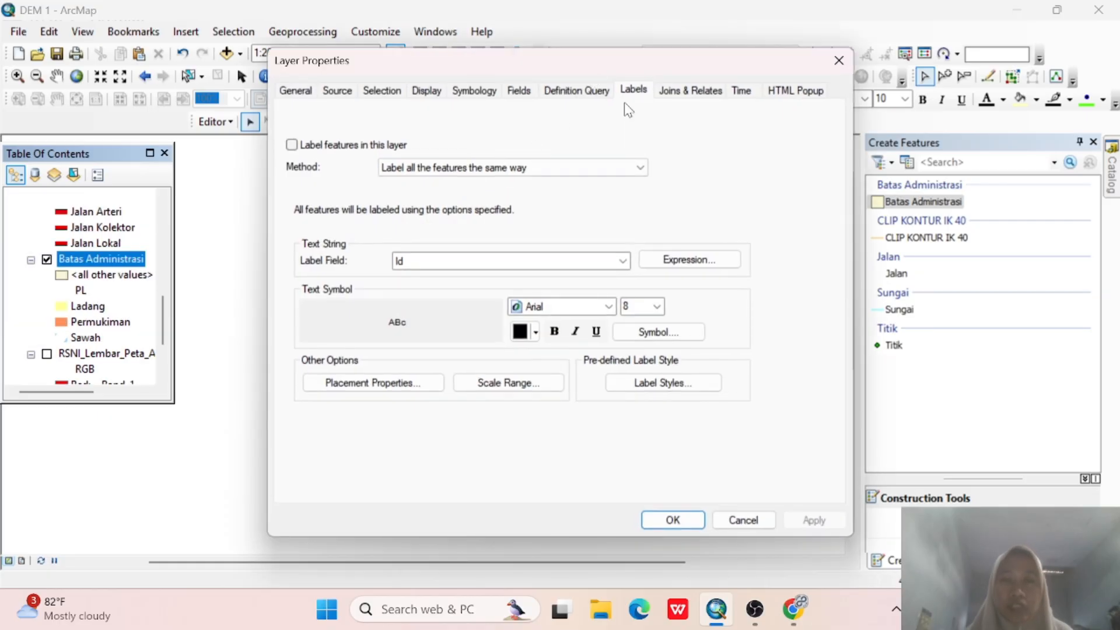
pyautogui.click(291, 146)
pyautogui.click(412, 167)
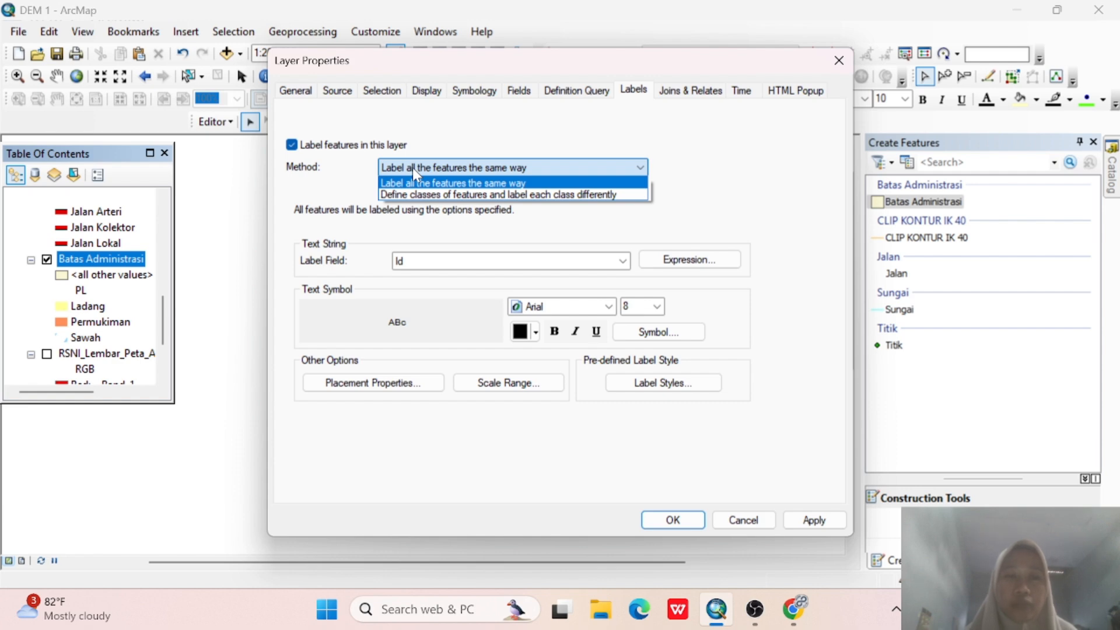
pyautogui.click(411, 167)
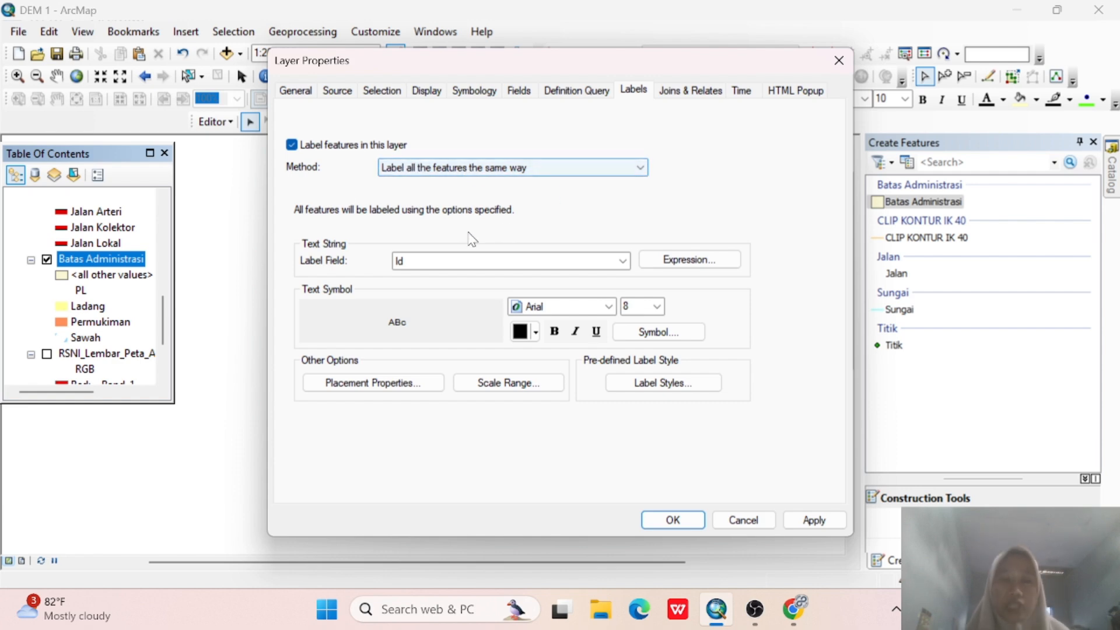
pyautogui.click(456, 262)
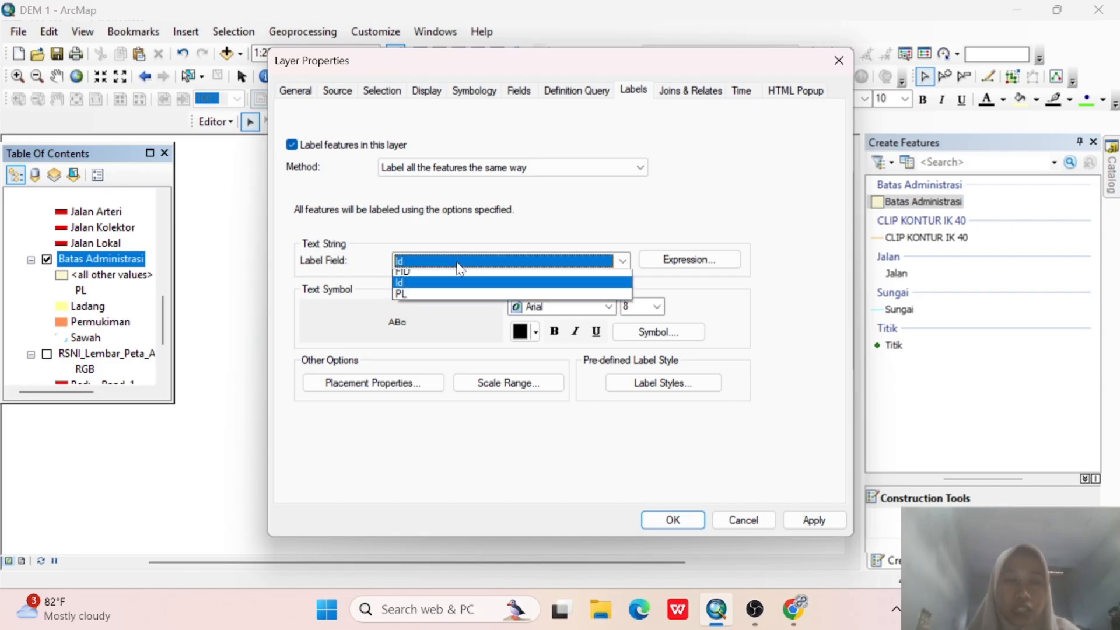
pyautogui.click(460, 292)
pyautogui.click(672, 260)
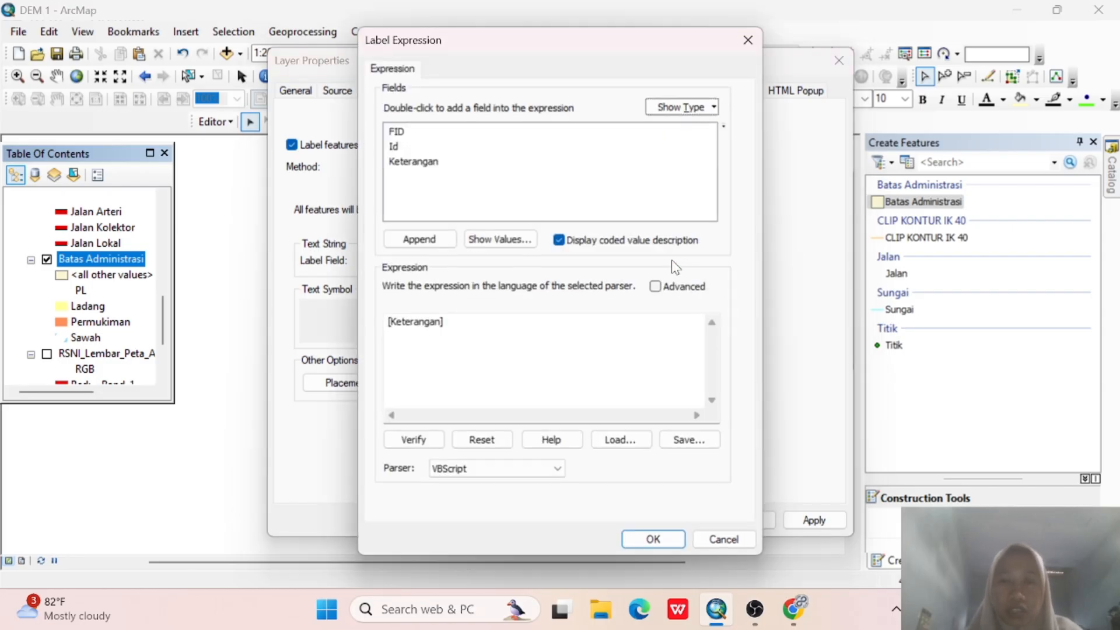
pyautogui.click(747, 39)
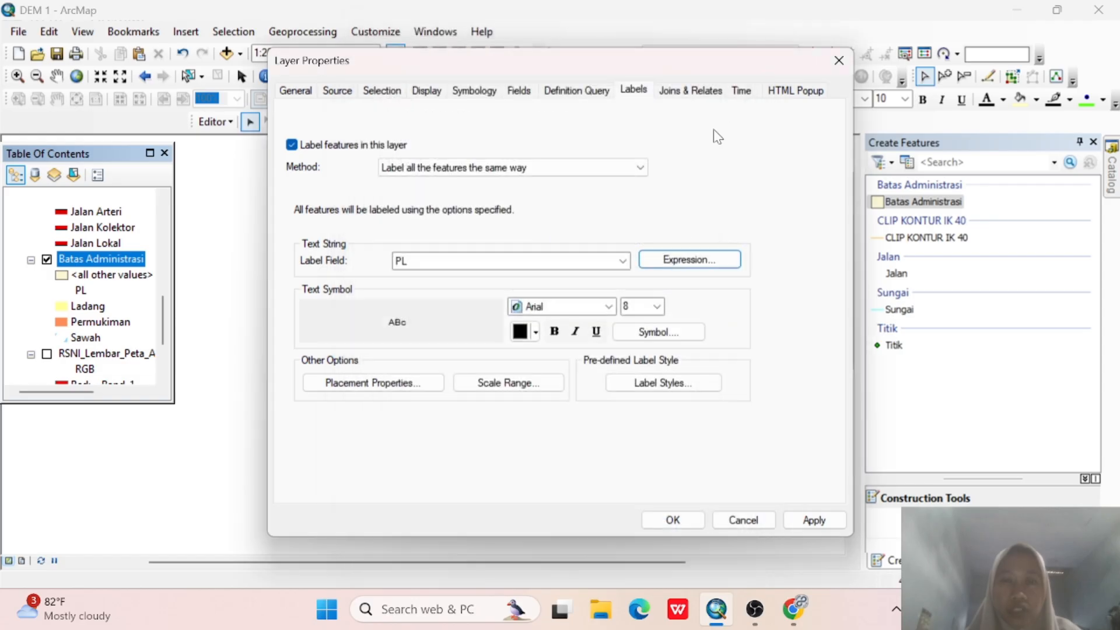
# Set the Batas Administrasi label text to Times New Roman, size 12.
pyautogui.click(608, 306)
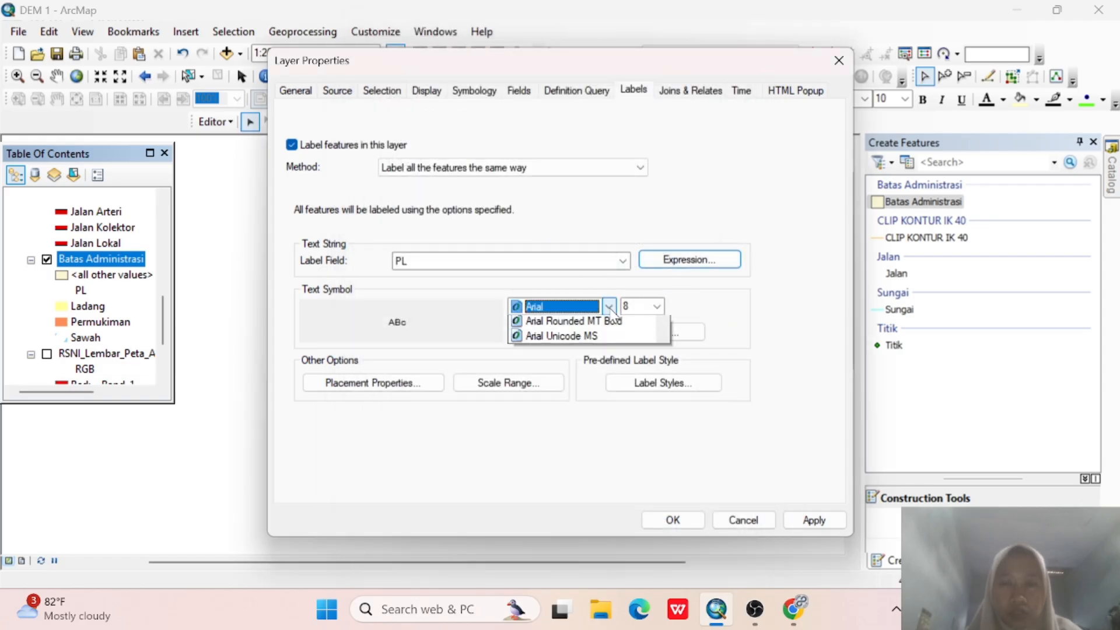
pyautogui.click(585, 320)
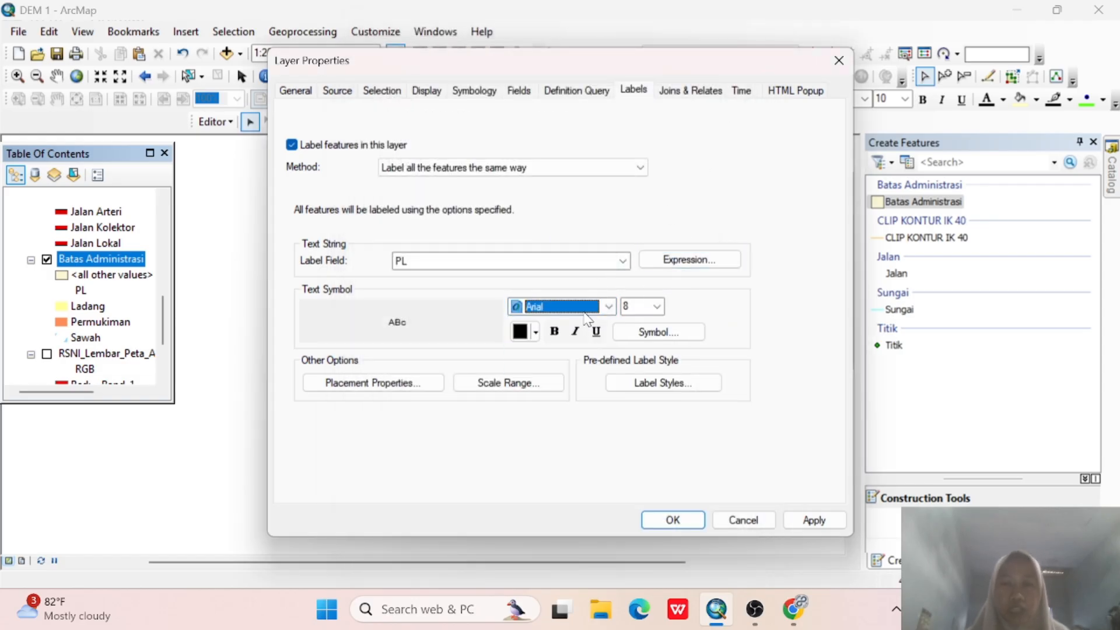
pyautogui.write('ti')
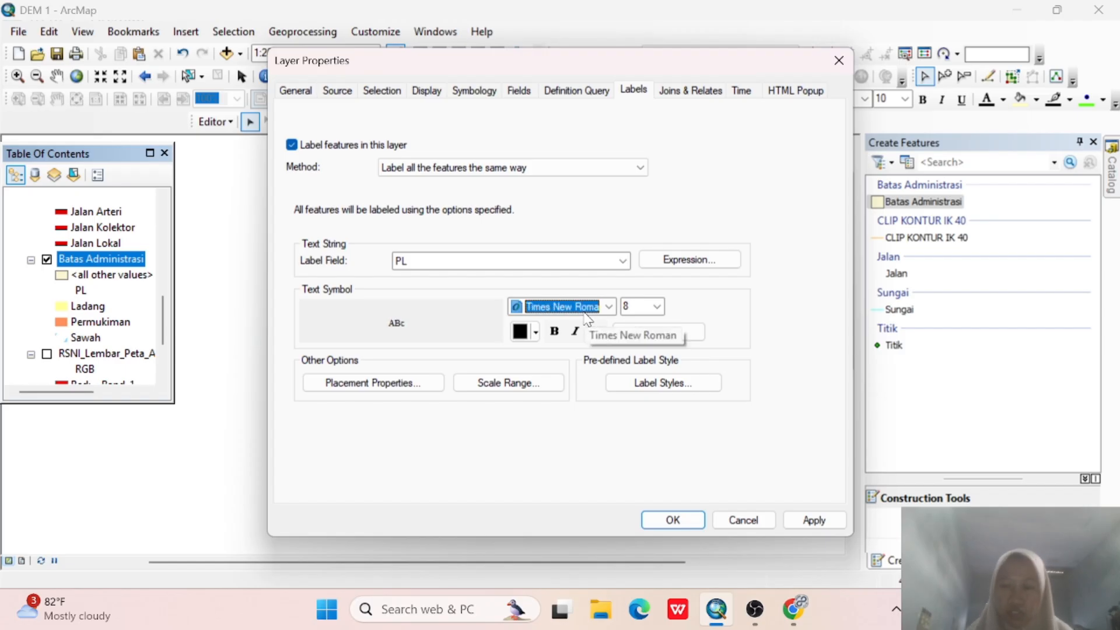
pyautogui.click(656, 306)
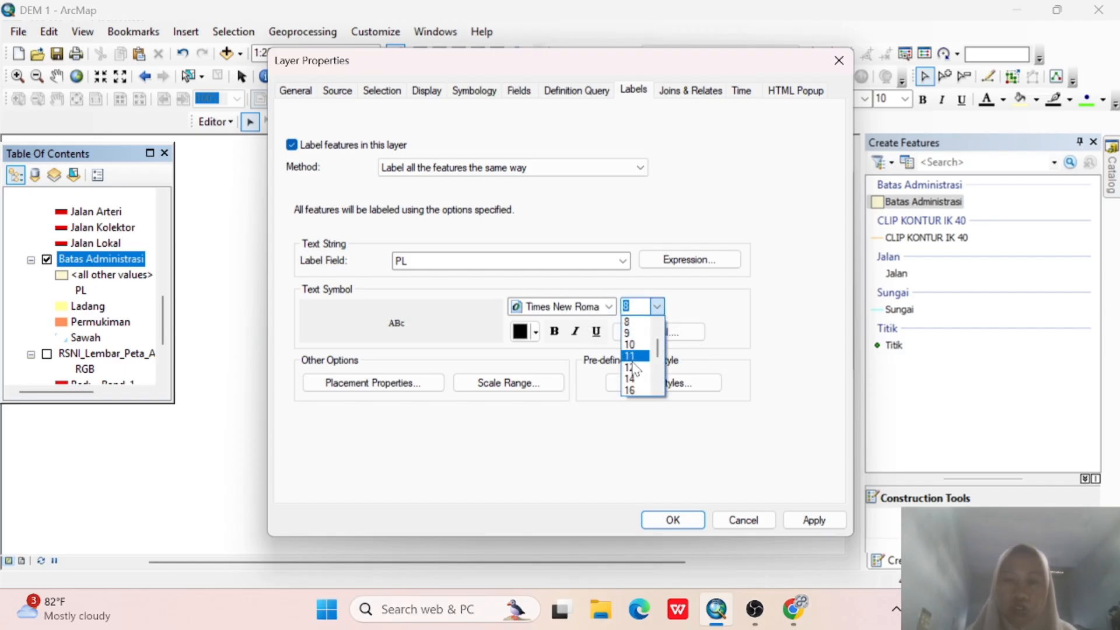
pyautogui.click(632, 358)
# Apply a Halo mask to the Batas Administrasi label's text symbol and accept the layer properties.
pyautogui.click(642, 331)
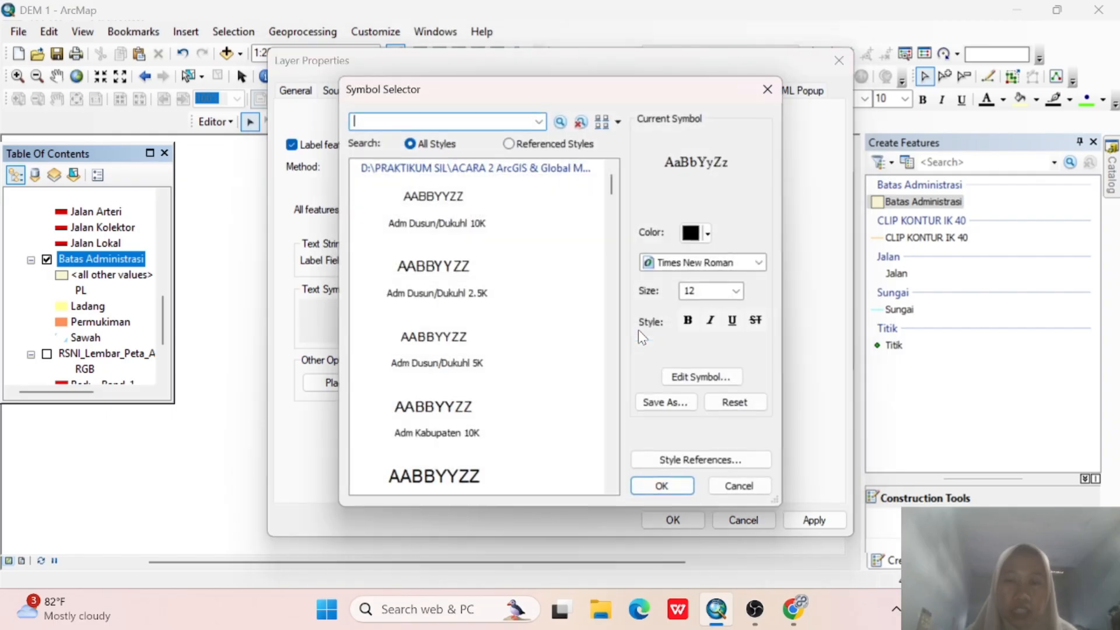
pyautogui.click(700, 376)
pyautogui.click(705, 170)
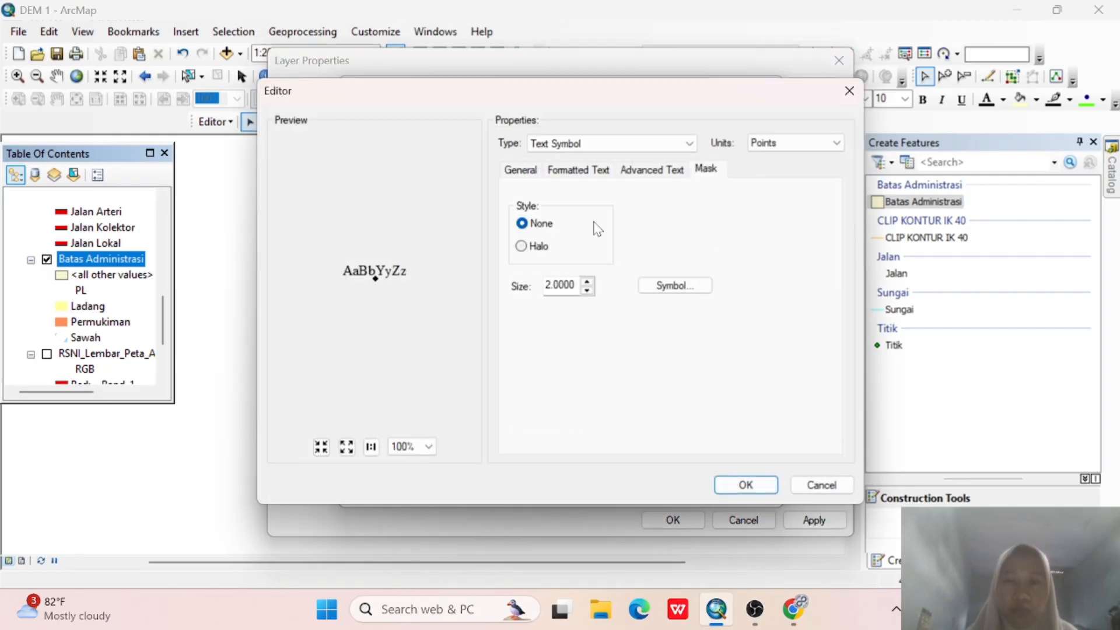
pyautogui.click(531, 250)
pyautogui.click(744, 484)
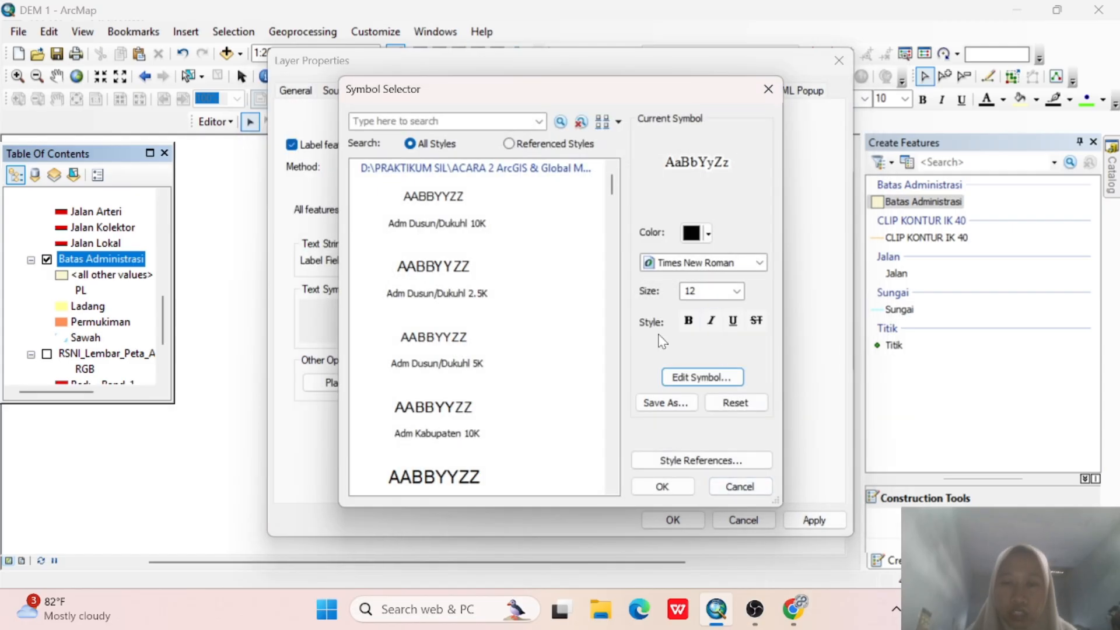
pyautogui.click(662, 486)
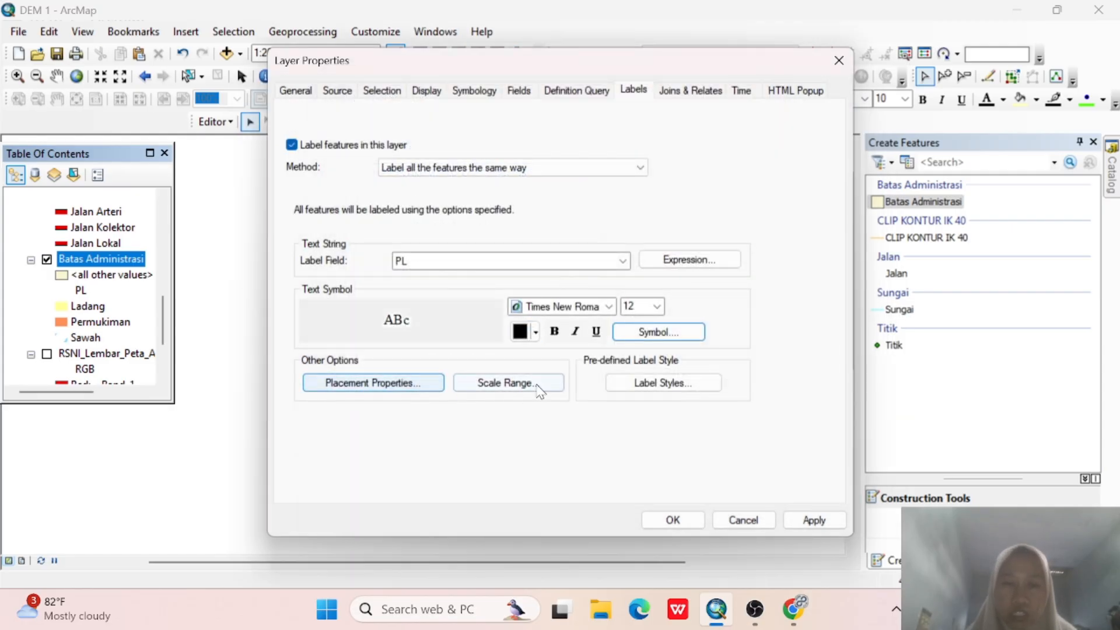
pyautogui.click(673, 519)
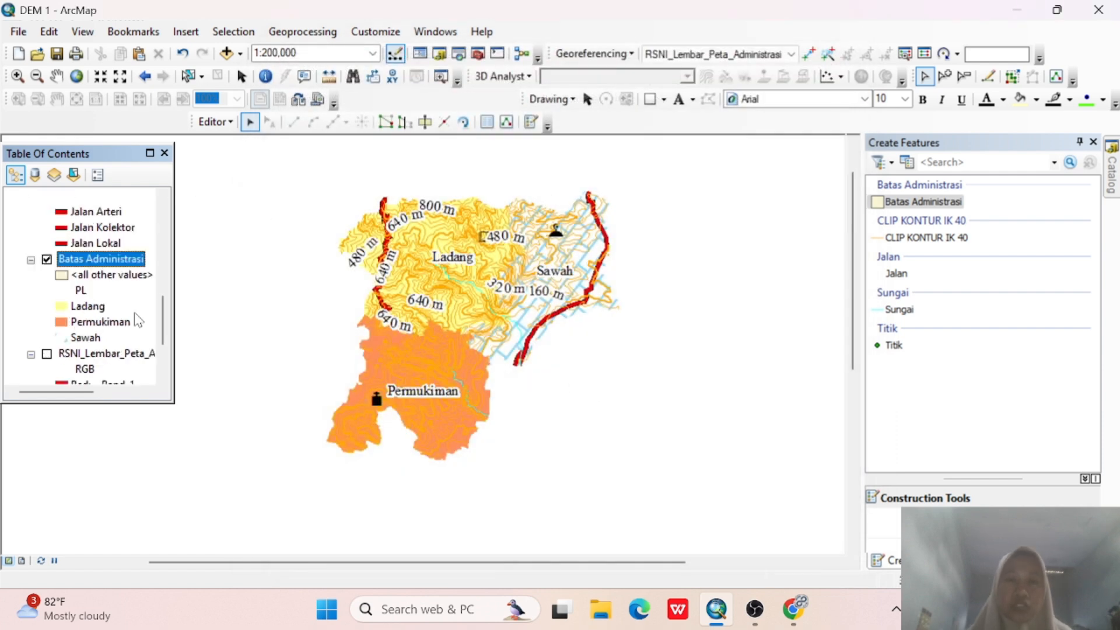
# Enable labels for the Jalan layer, labelling all features the same way with KETERANGAN as the label field.
pyautogui.scroll(4, 167, 301)
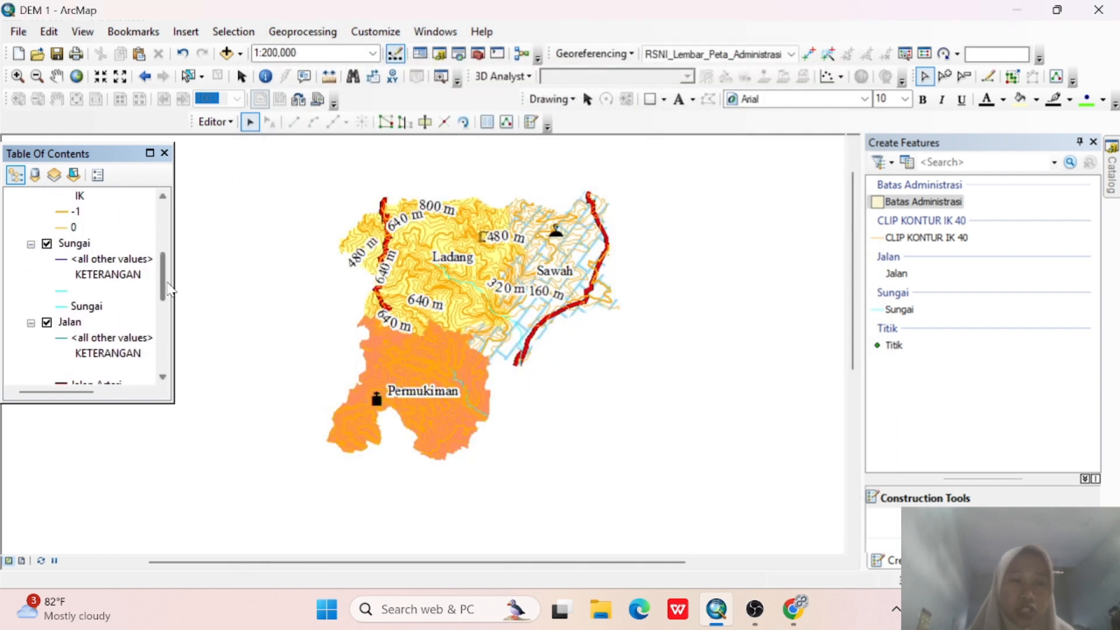
pyautogui.click(69, 322)
pyautogui.rightClick(70, 323)
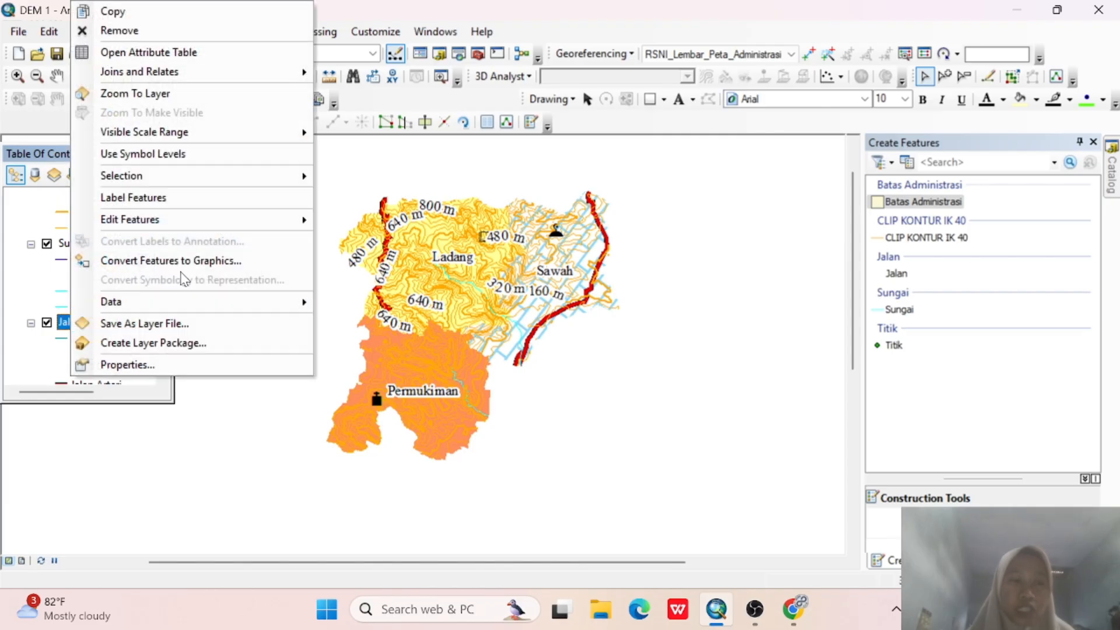
pyautogui.click(177, 365)
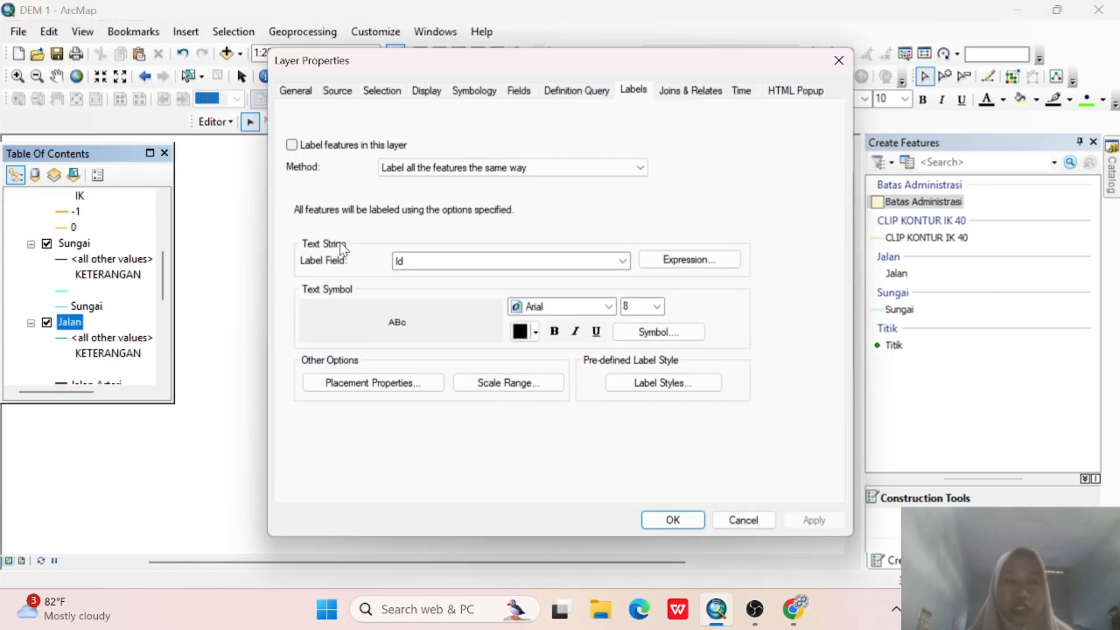
pyautogui.click(292, 144)
pyautogui.click(446, 170)
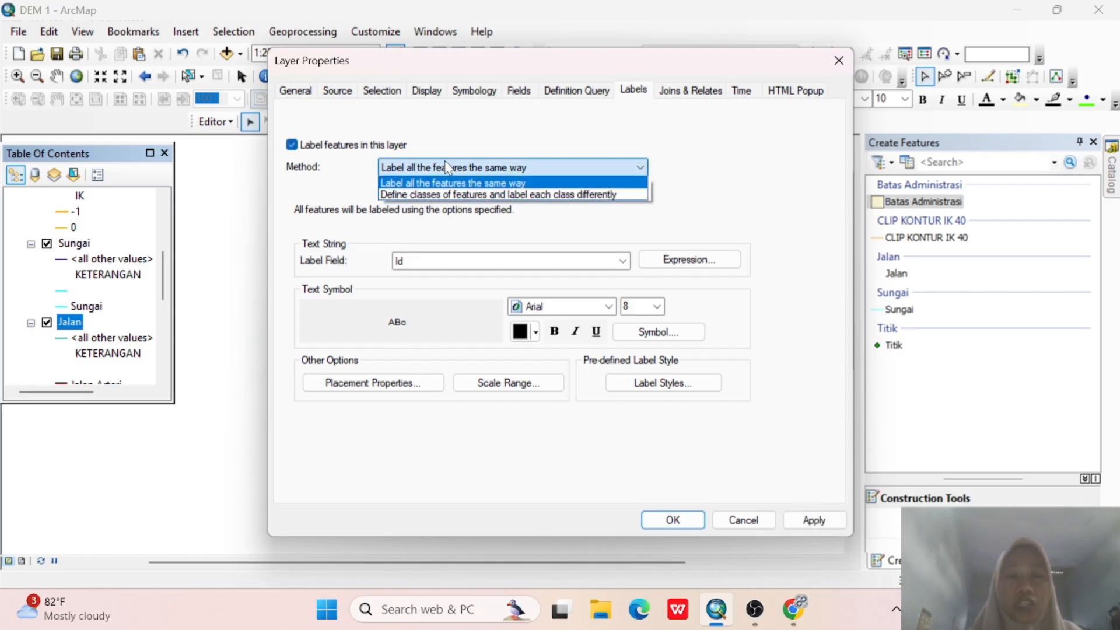
pyautogui.click(402, 182)
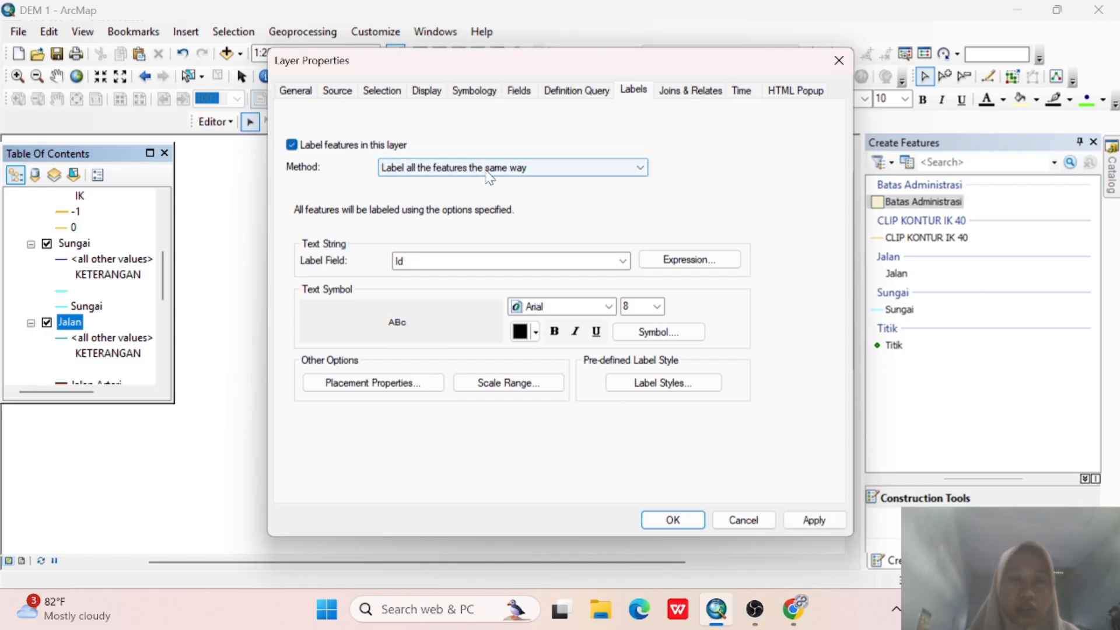
pyautogui.click(623, 261)
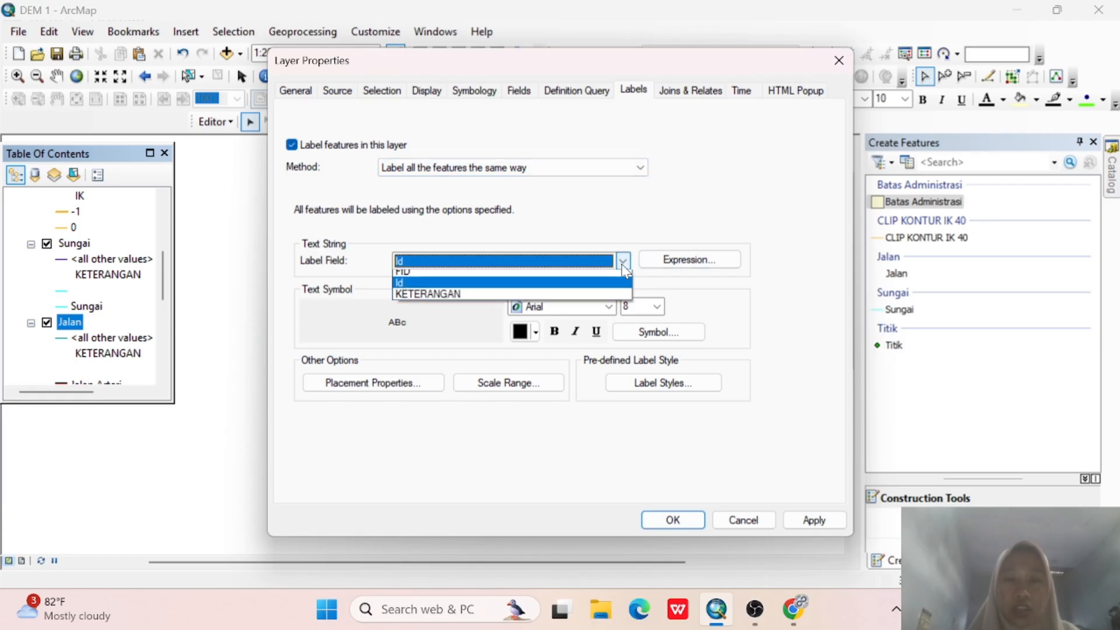
pyautogui.click(501, 302)
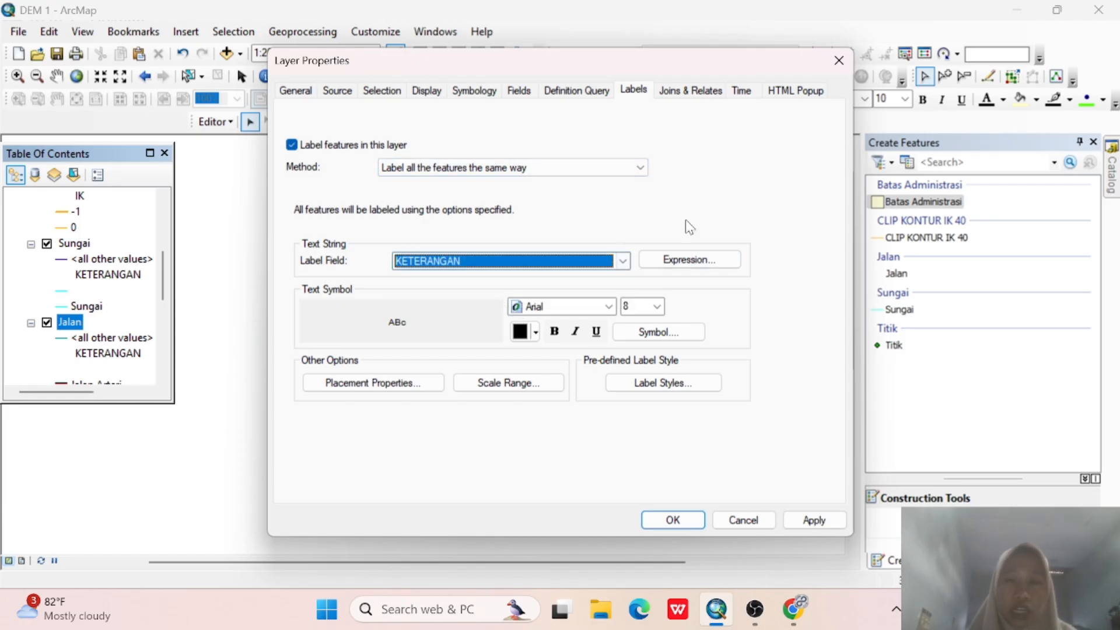
pyautogui.click(688, 260)
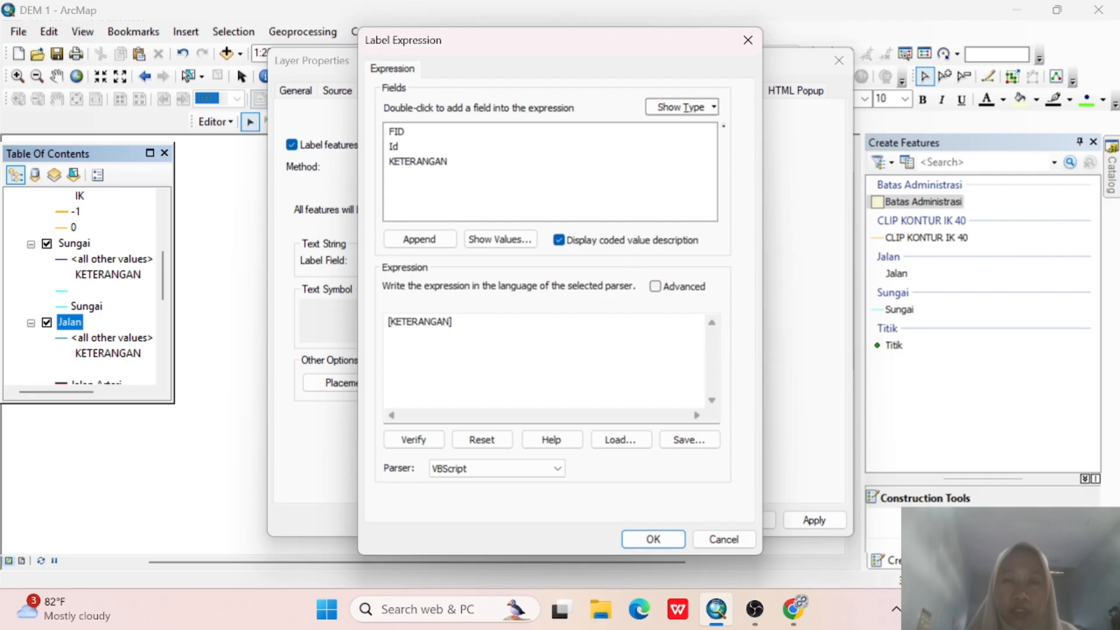
pyautogui.click(648, 538)
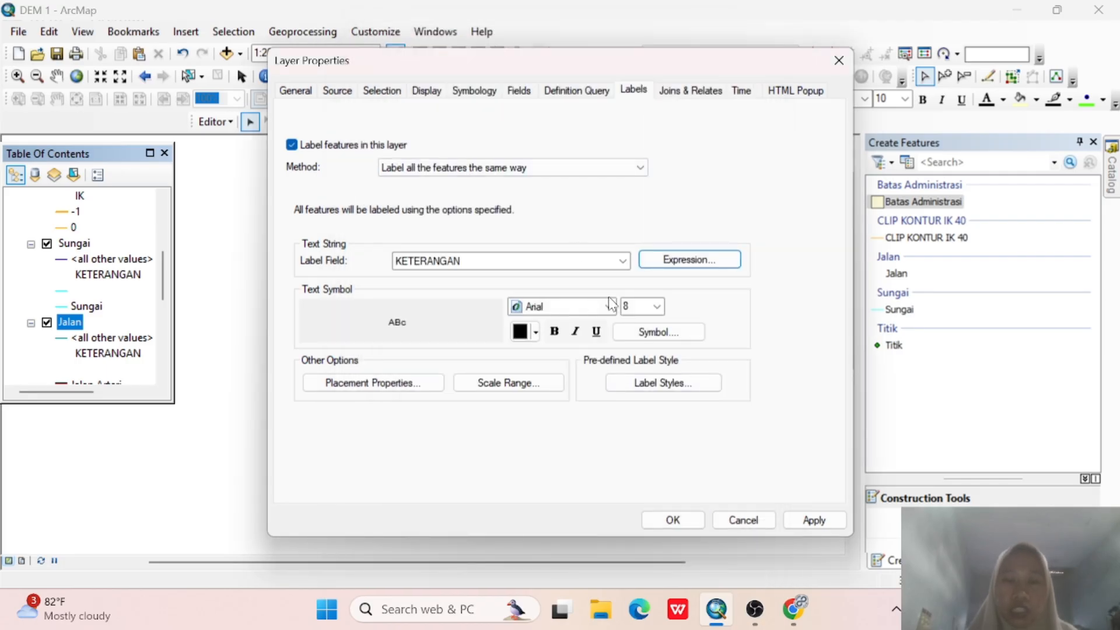
# Set the Jalan label text to Times New Roman, size 12.
pyautogui.click(609, 304)
pyautogui.click(579, 307)
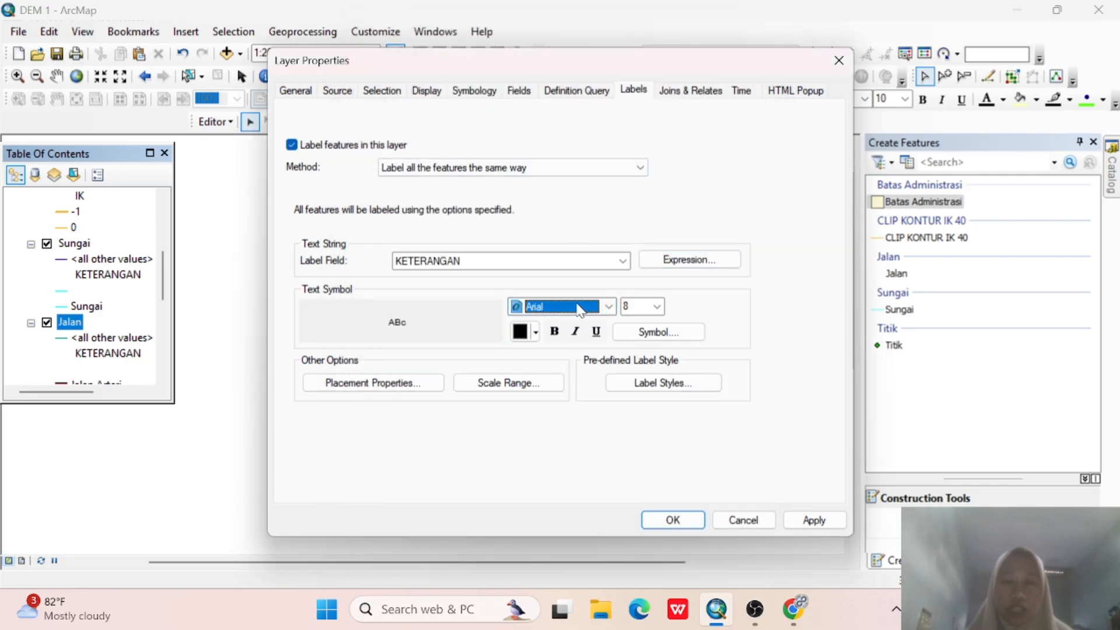
pyautogui.press('t')
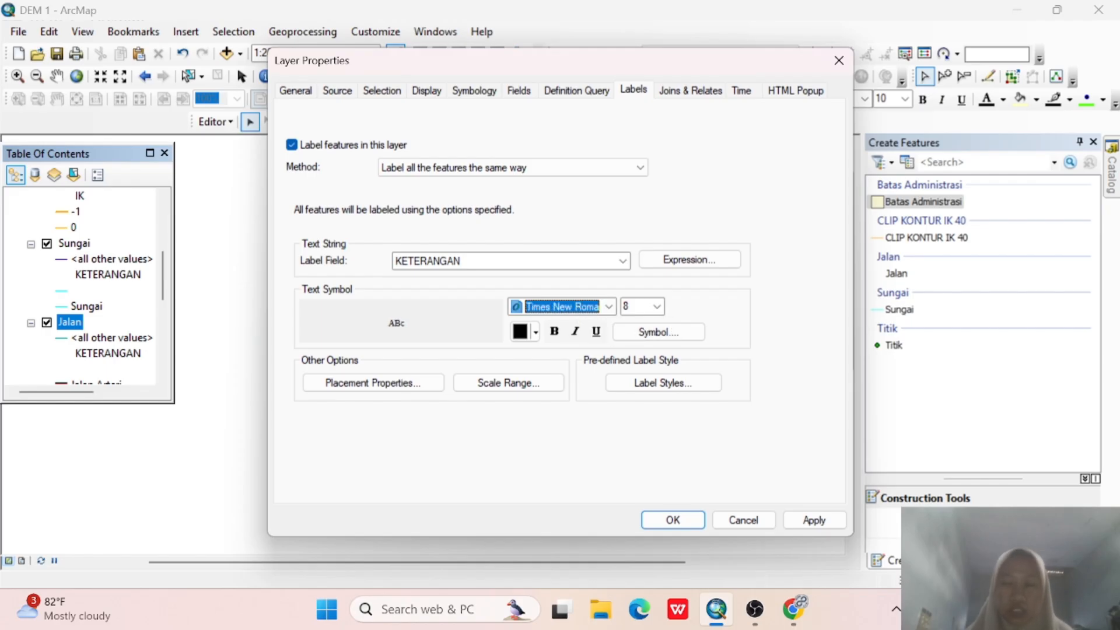
pyautogui.click(656, 306)
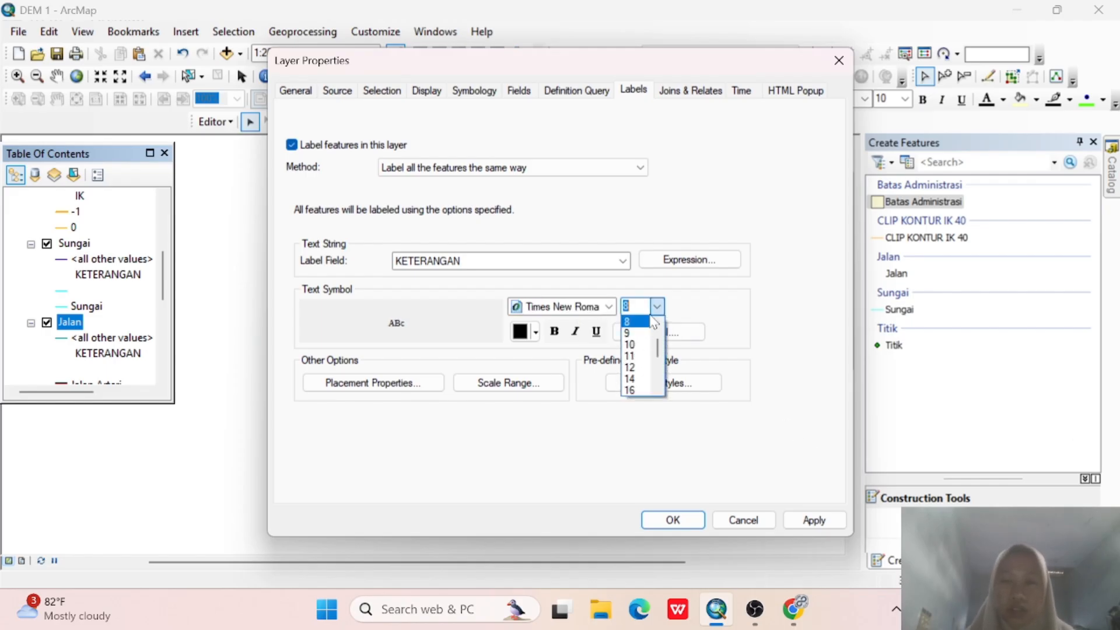
pyautogui.click(631, 366)
pyautogui.click(657, 306)
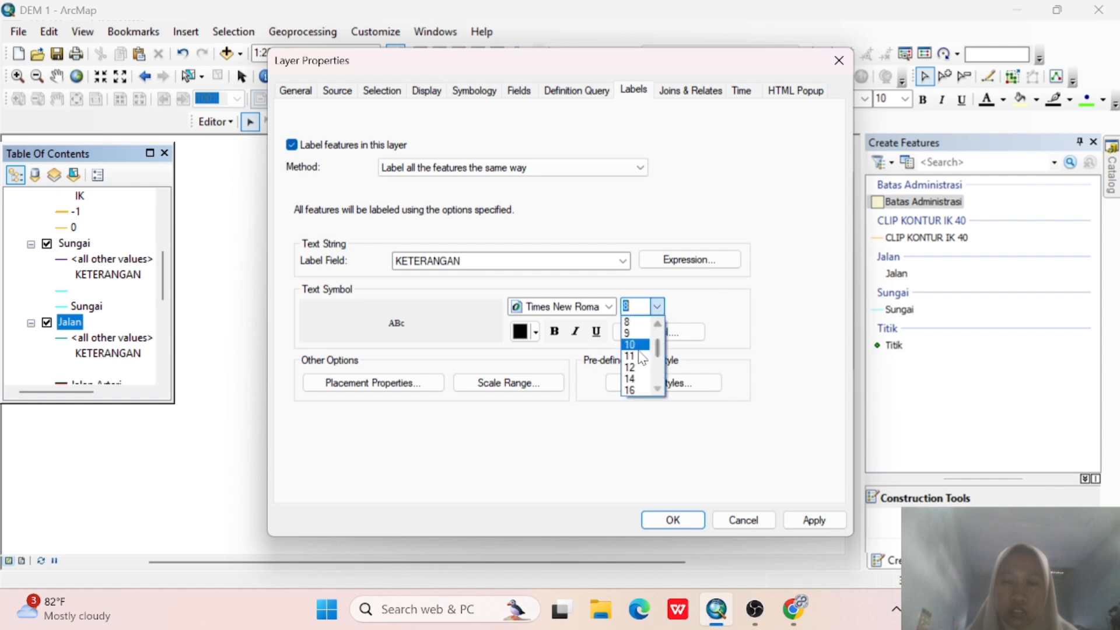
pyautogui.click(636, 357)
# Apply a Halo mask to the Jalan label's text symbol and accept the layer properties.
pyautogui.click(646, 335)
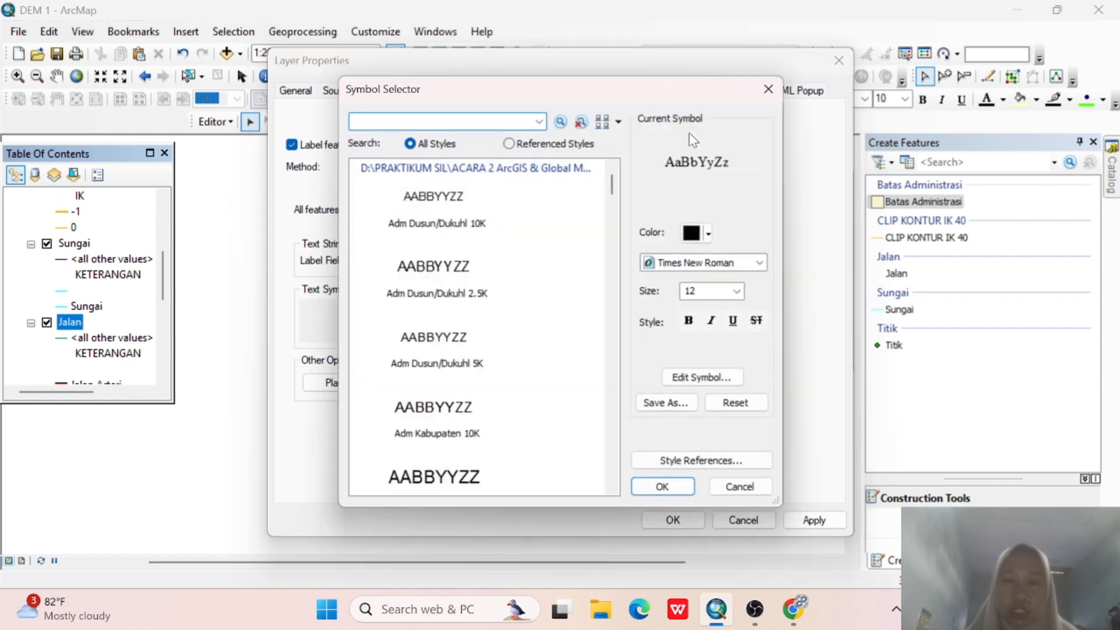
pyautogui.click(705, 377)
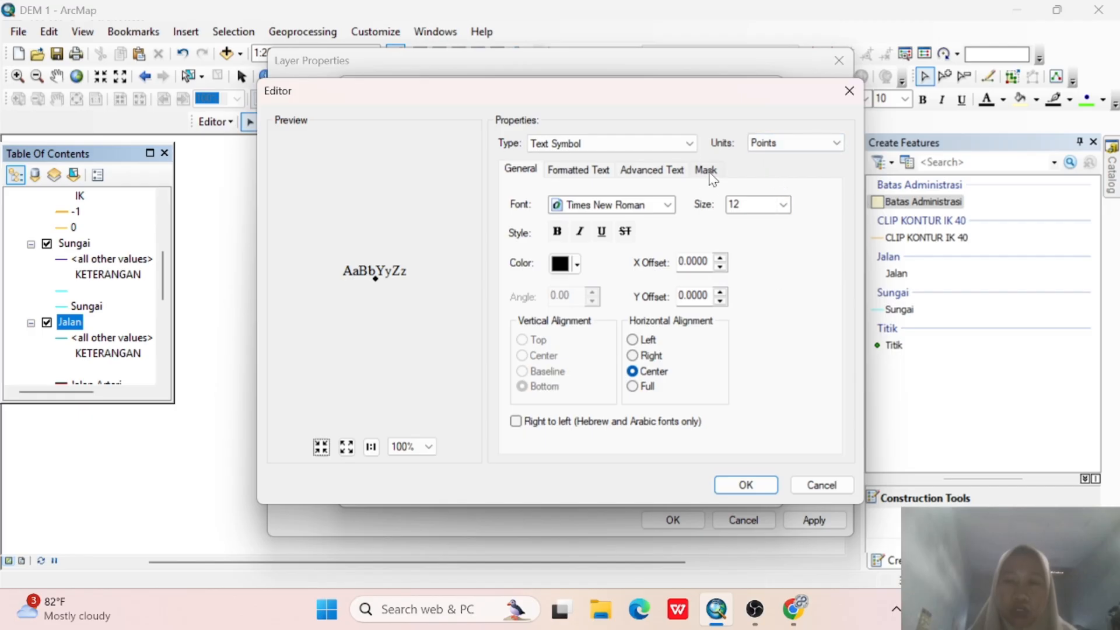
pyautogui.click(706, 170)
pyautogui.click(537, 252)
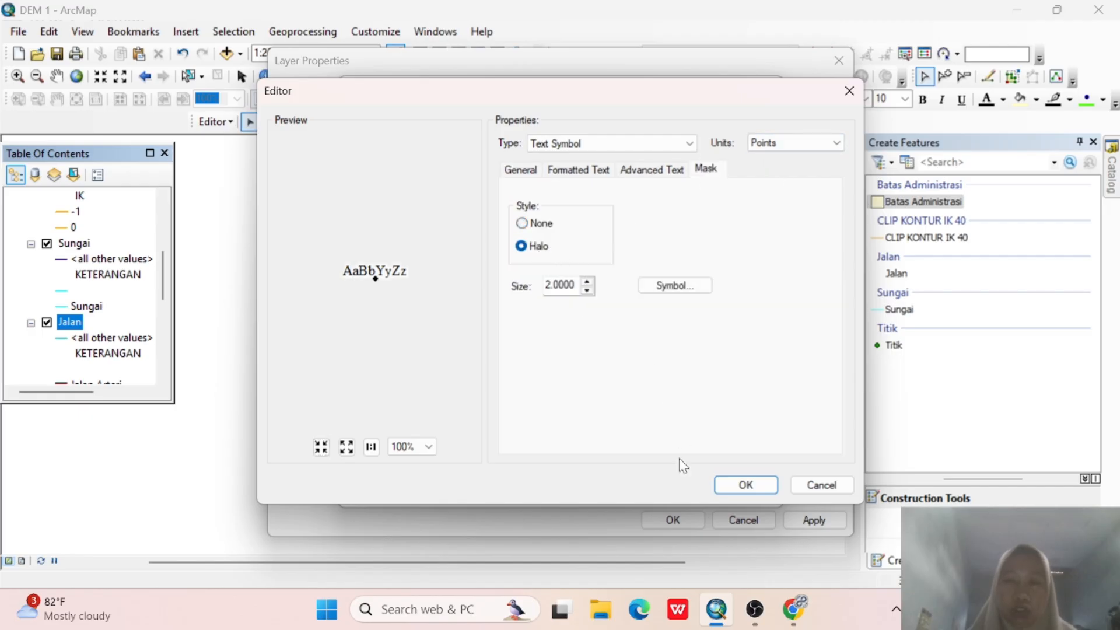
pyautogui.click(745, 484)
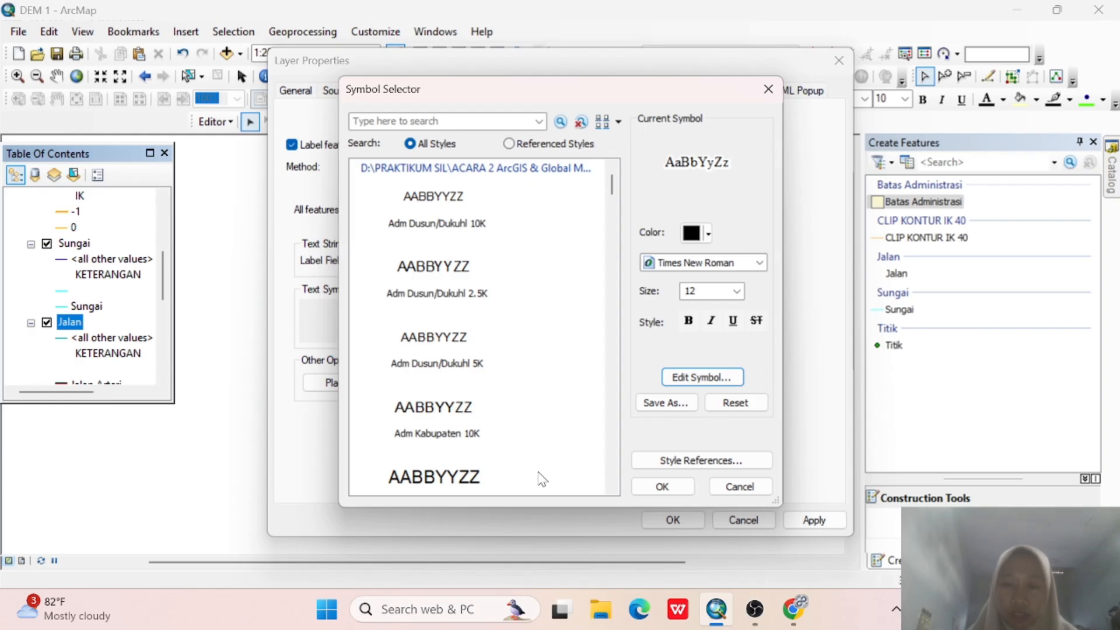
pyautogui.click(680, 478)
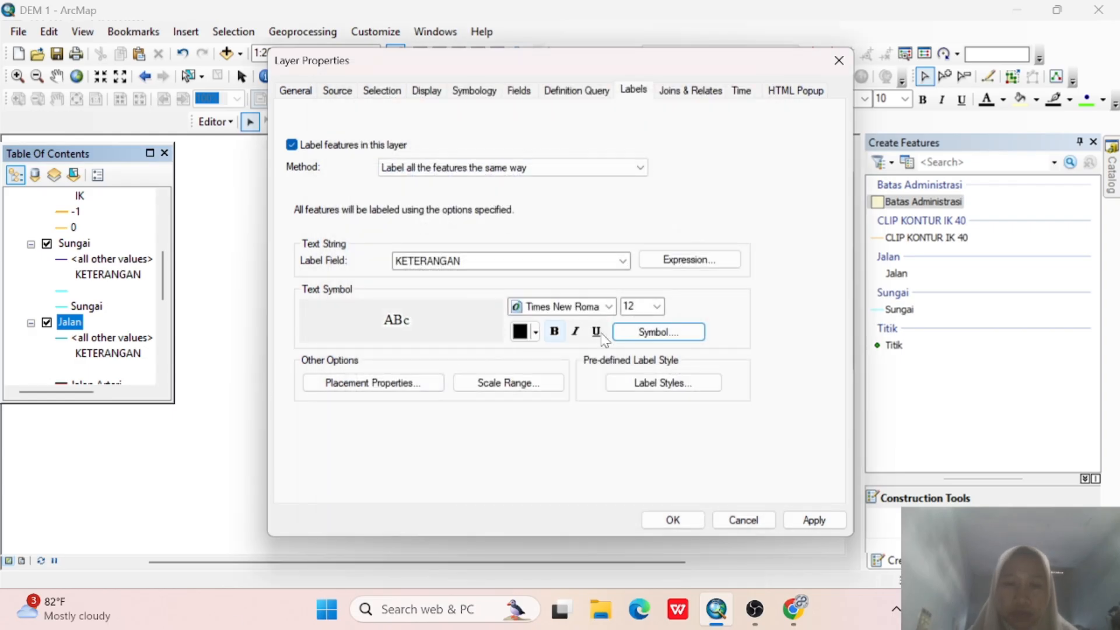
pyautogui.click(673, 520)
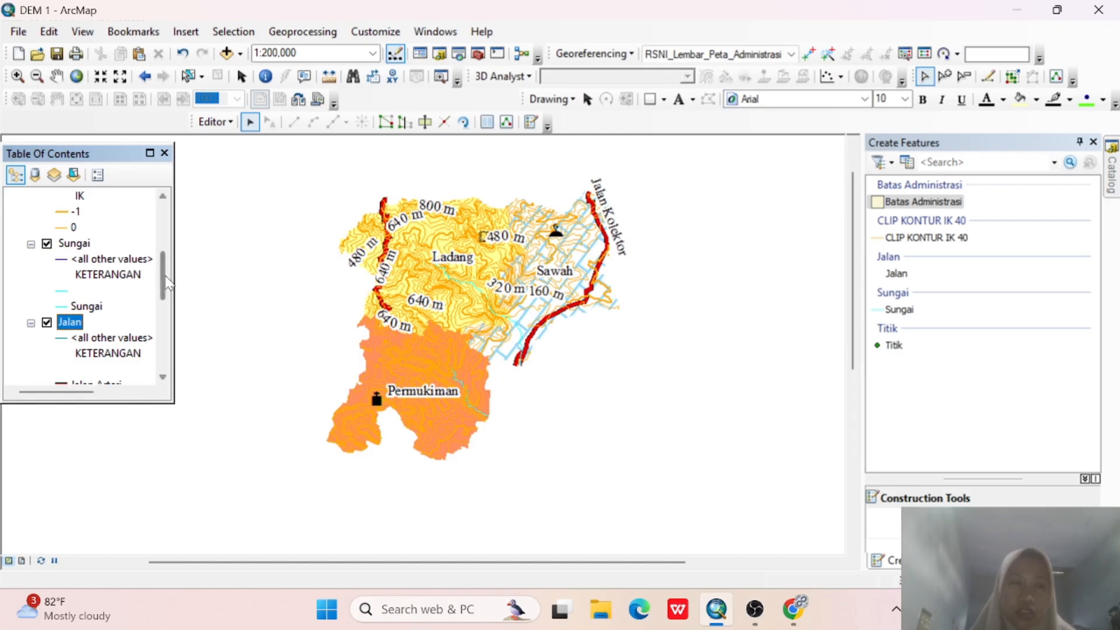
# Enable labels for the Sungai layer with KETERANGAN as the label field.
pyautogui.scroll(1, 73, 270)
pyautogui.click(74, 259)
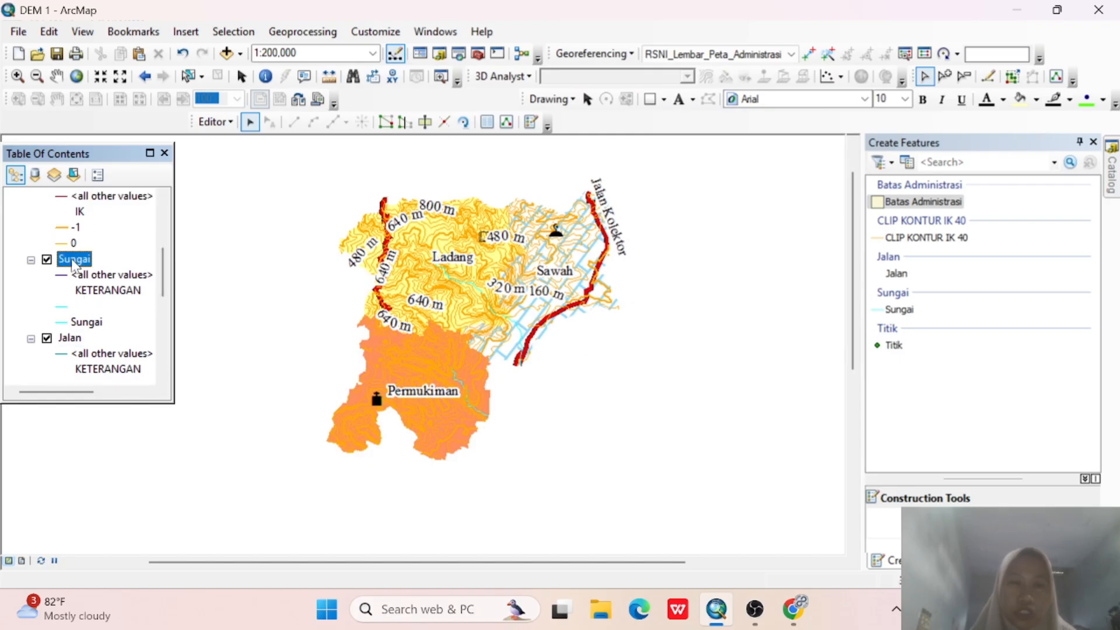
pyautogui.rightClick(74, 259)
pyautogui.click(169, 570)
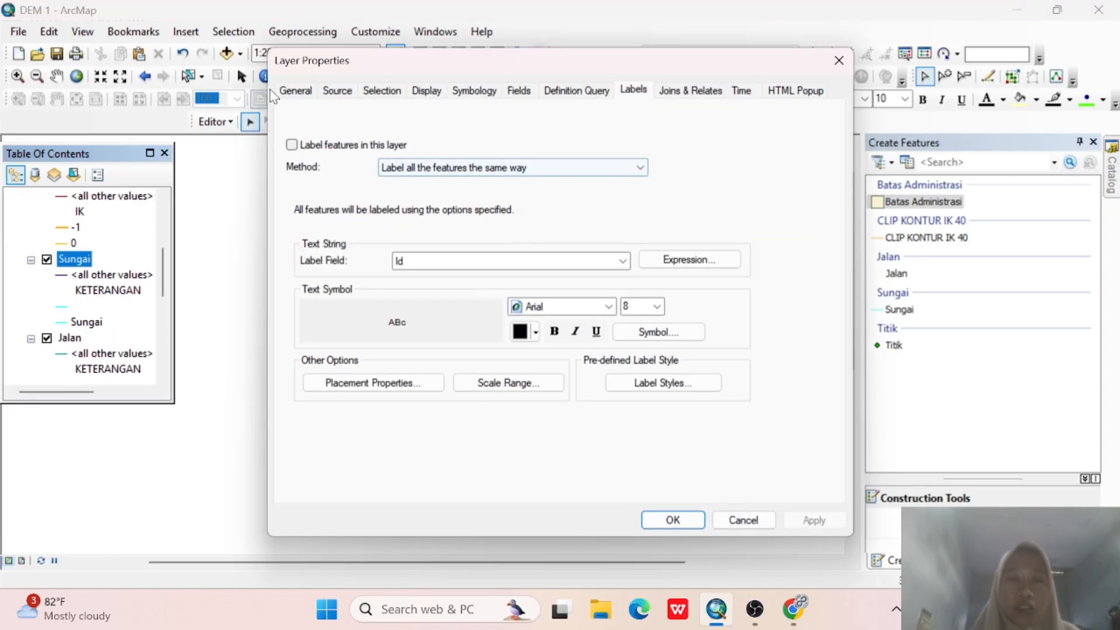
pyautogui.click(290, 146)
pyautogui.click(622, 260)
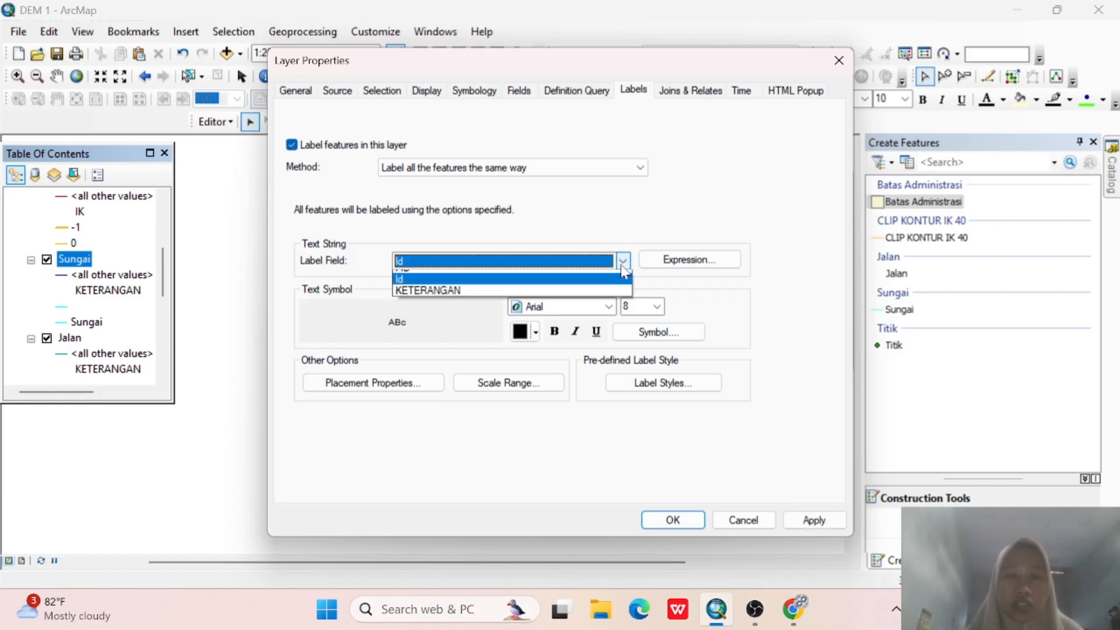
pyautogui.click(577, 298)
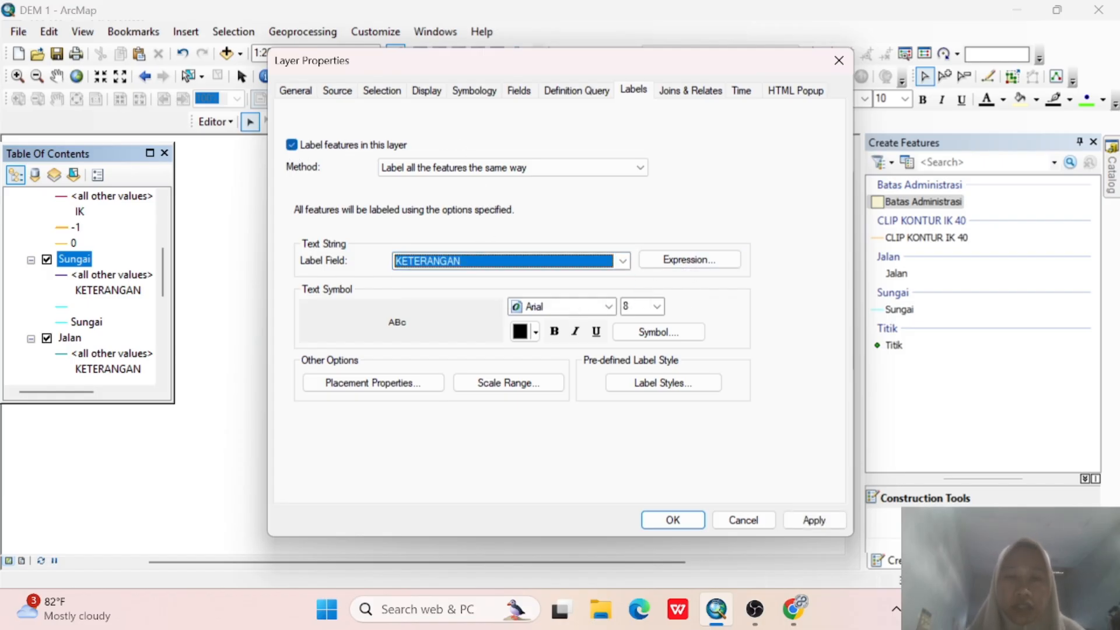
# Set the Sungai label text to Times New Roman, size 12.
pyautogui.click(614, 313)
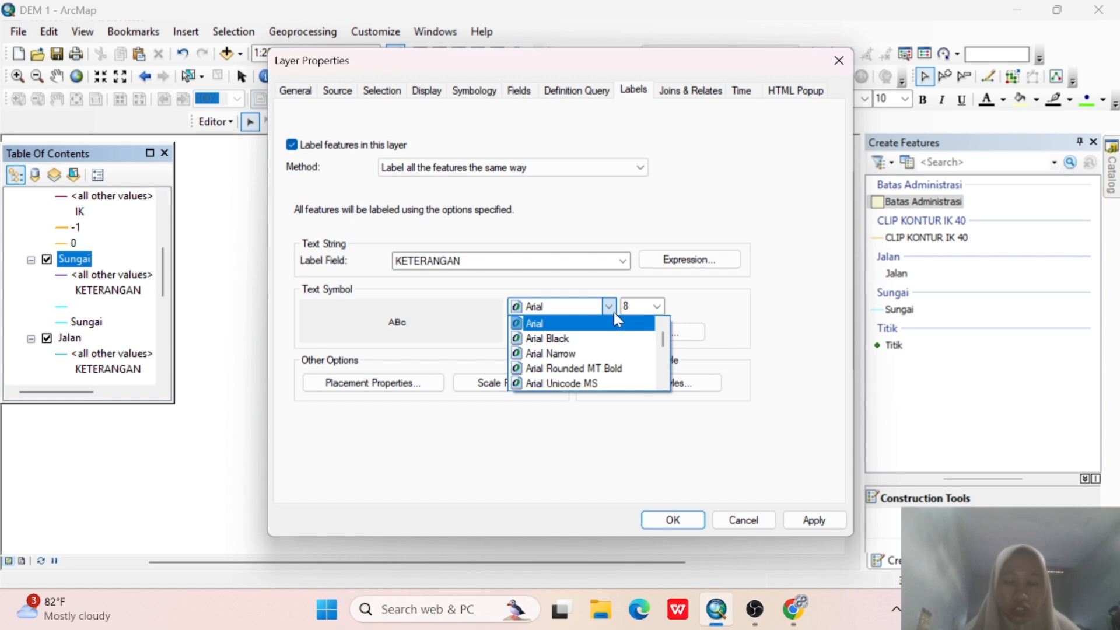
pyautogui.write('ti')
pyautogui.press('Up')
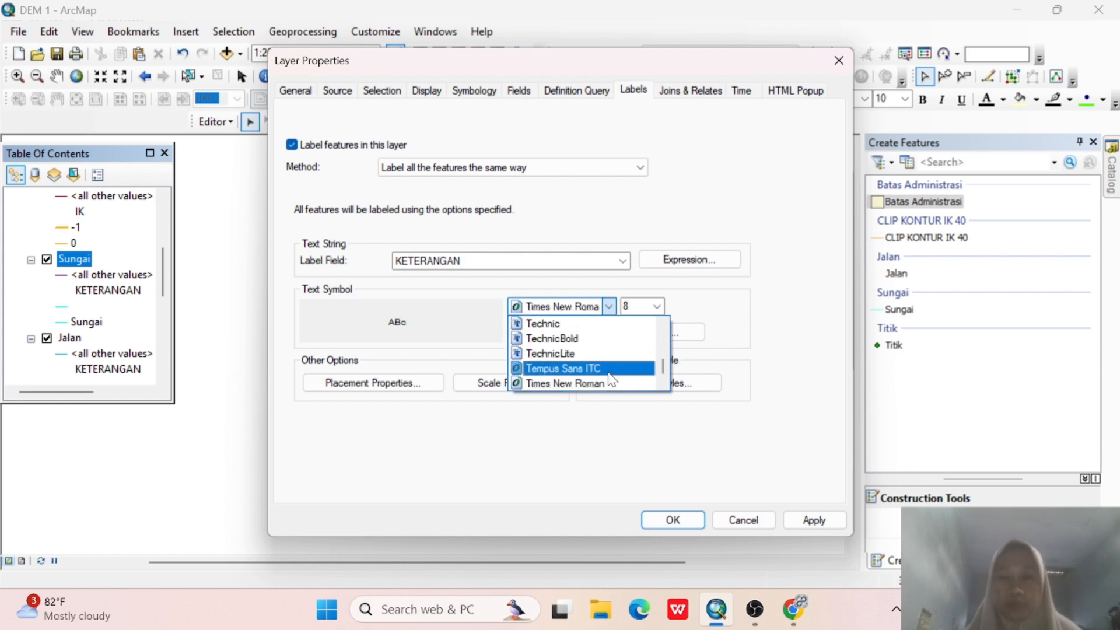
pyautogui.press('Down')
pyautogui.press('Return')
pyautogui.click(656, 309)
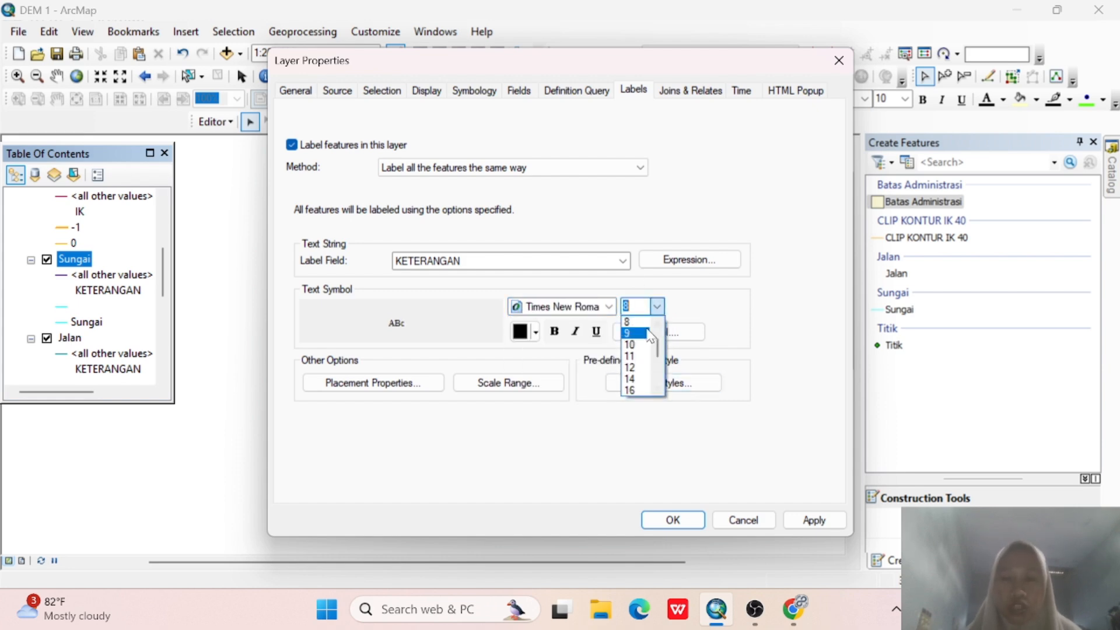
pyautogui.click(637, 357)
pyautogui.click(655, 309)
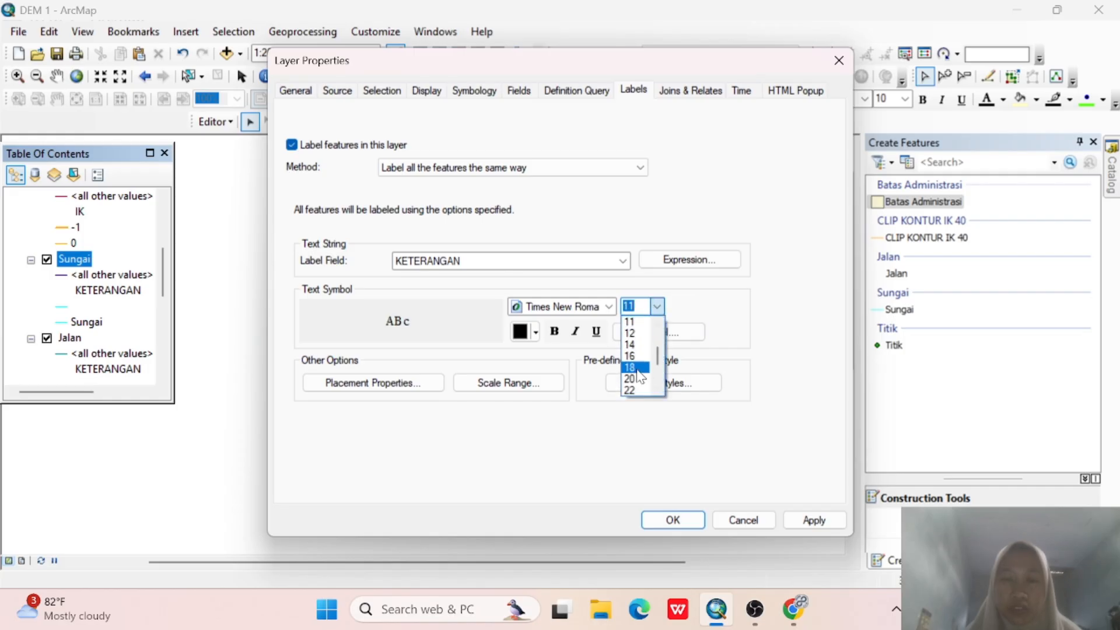
pyautogui.click(637, 333)
# Apply a Halo mask to the Sungai label's text symbol and accept the layer properties.
pyautogui.click(642, 334)
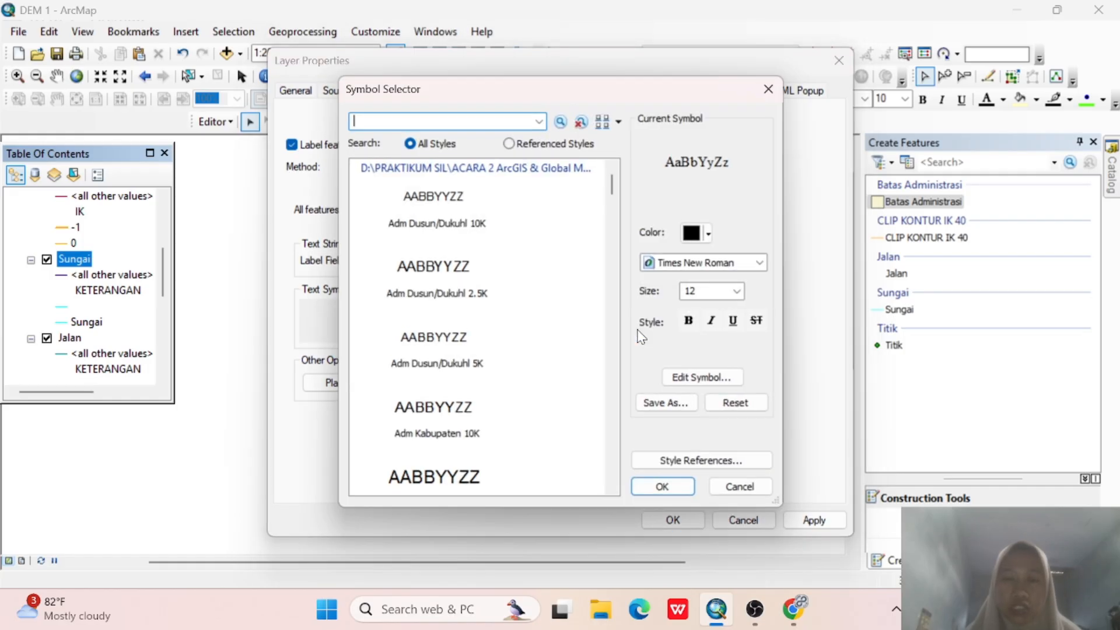
pyautogui.click(687, 379)
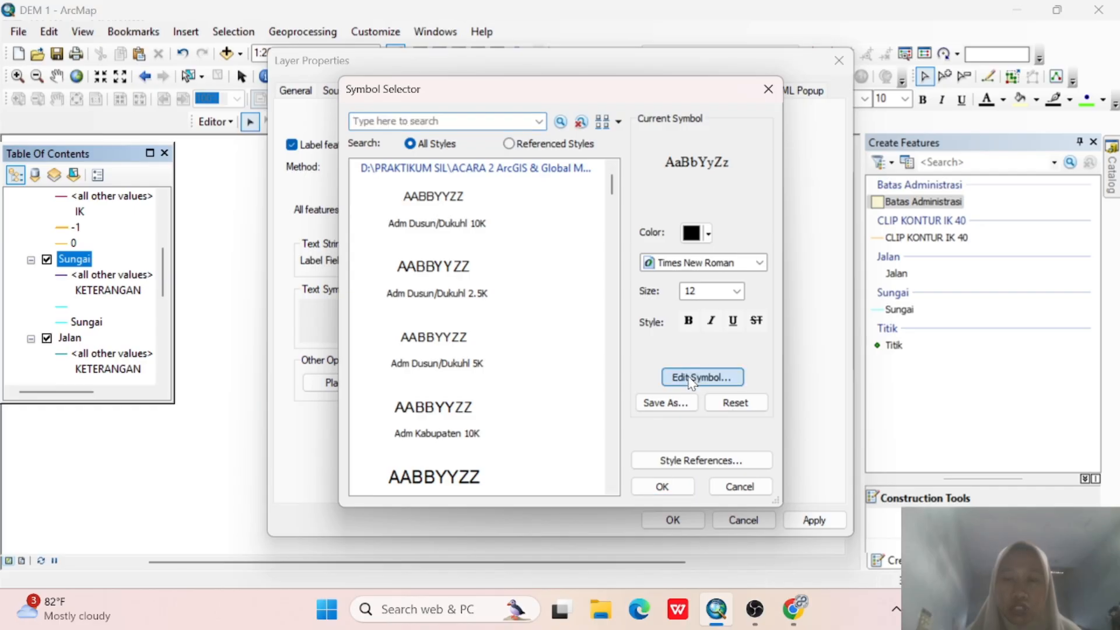
pyautogui.click(705, 170)
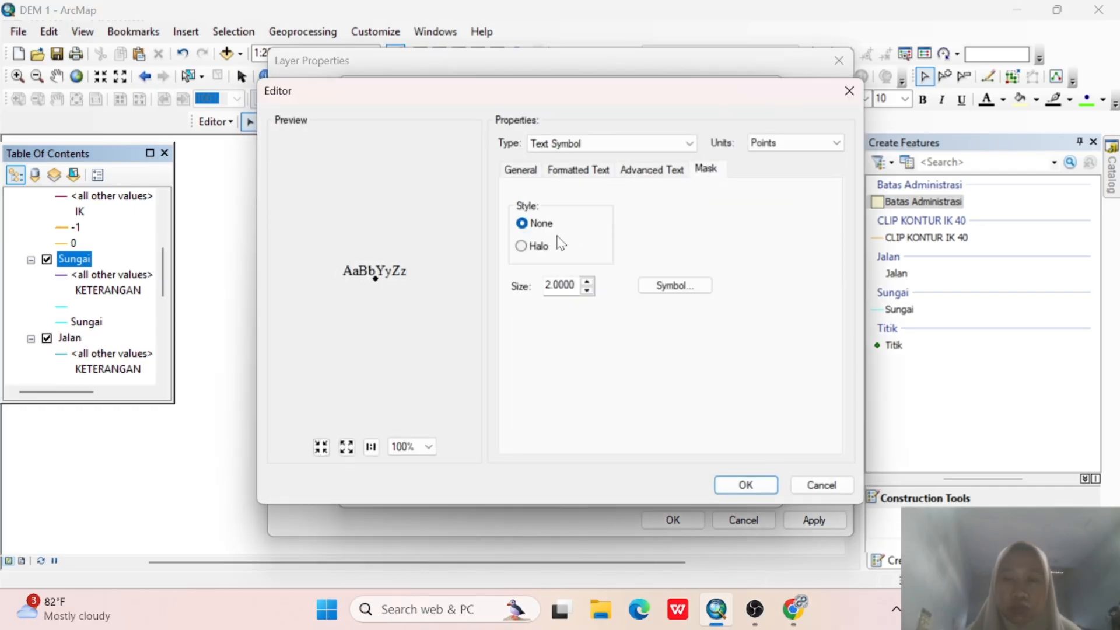
pyautogui.click(537, 247)
pyautogui.click(746, 485)
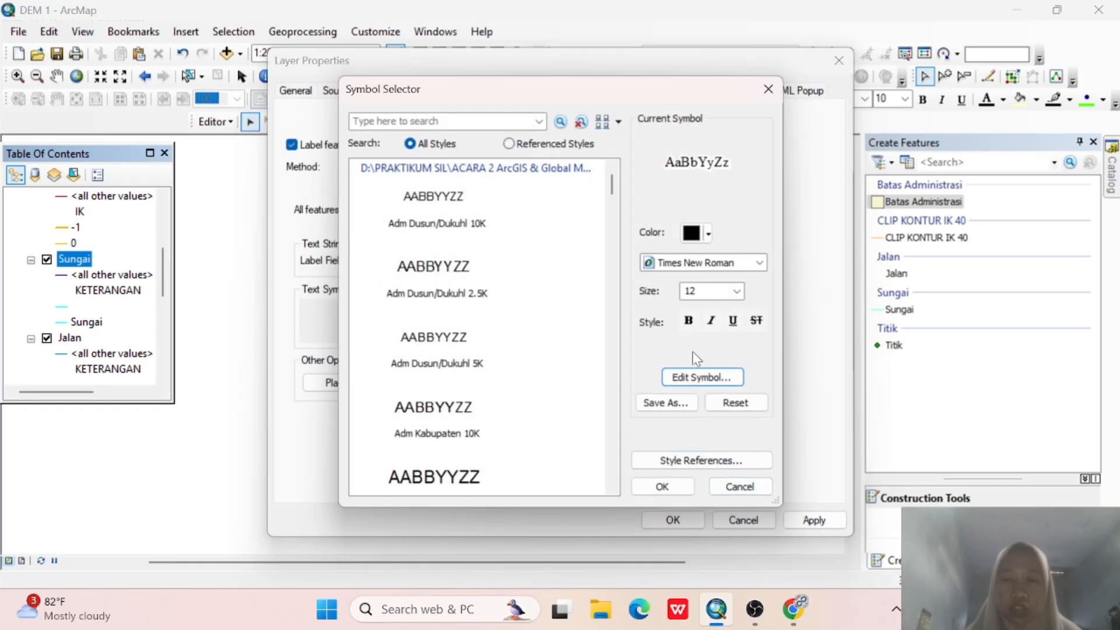
pyautogui.click(664, 488)
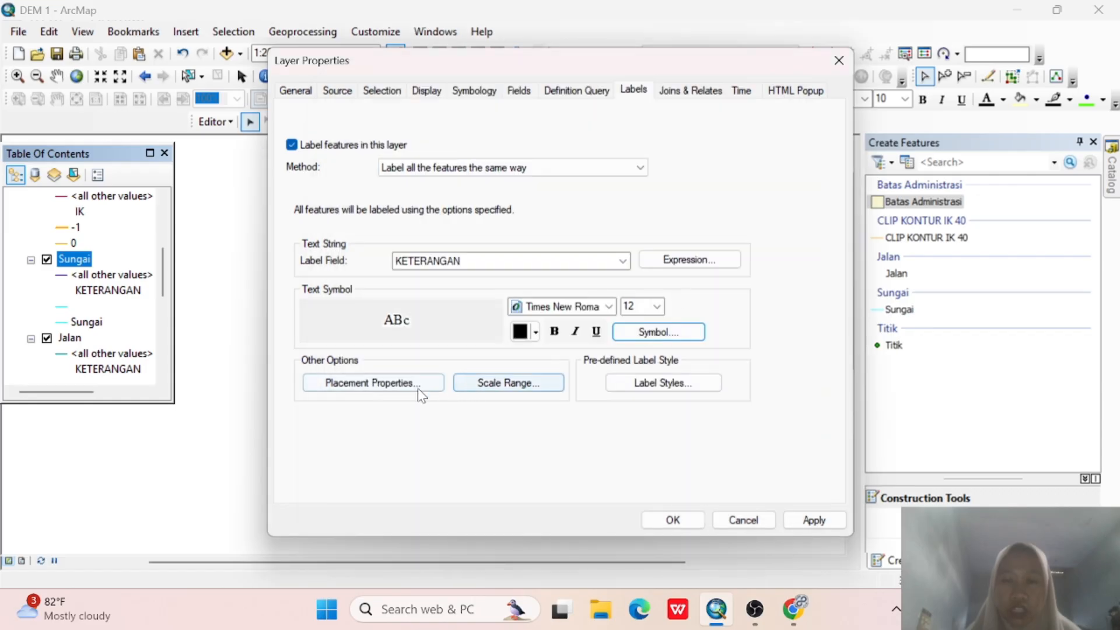
pyautogui.click(662, 520)
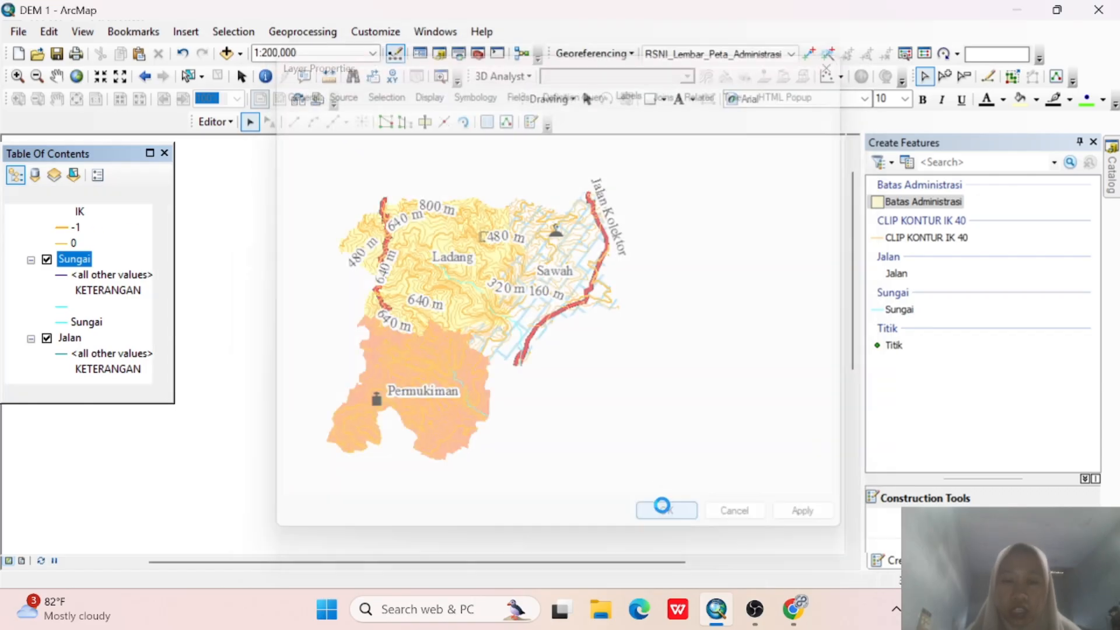
# Enable labels for the Titik layer with KETERANGAN as the label field.
pyautogui.scroll(1, 163, 274)
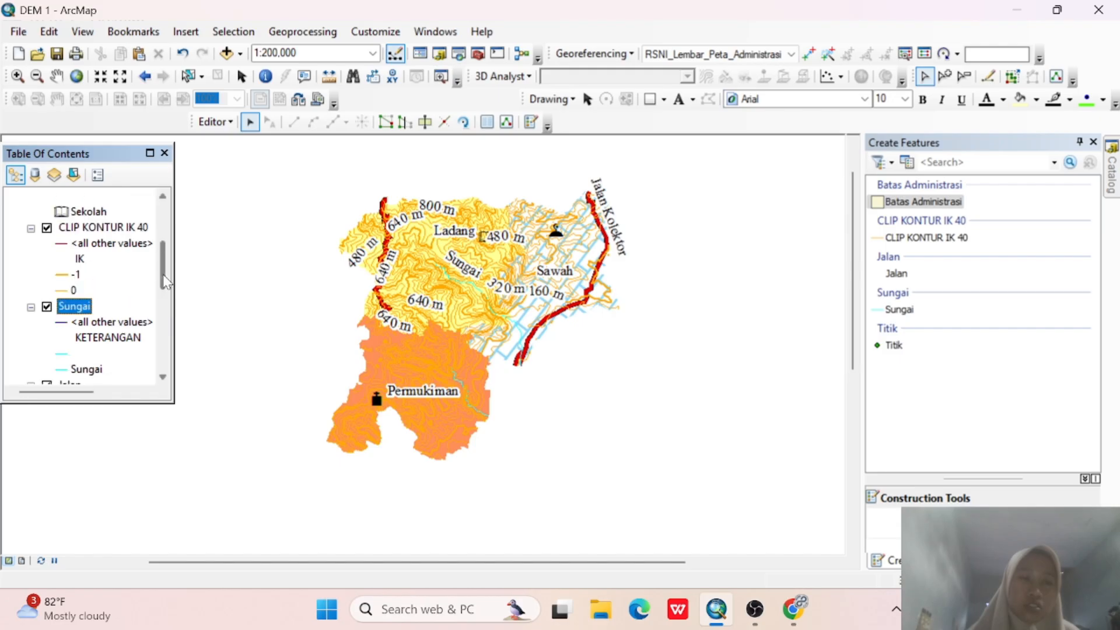
pyautogui.scroll(3, 162, 274)
pyautogui.rightClick(67, 211)
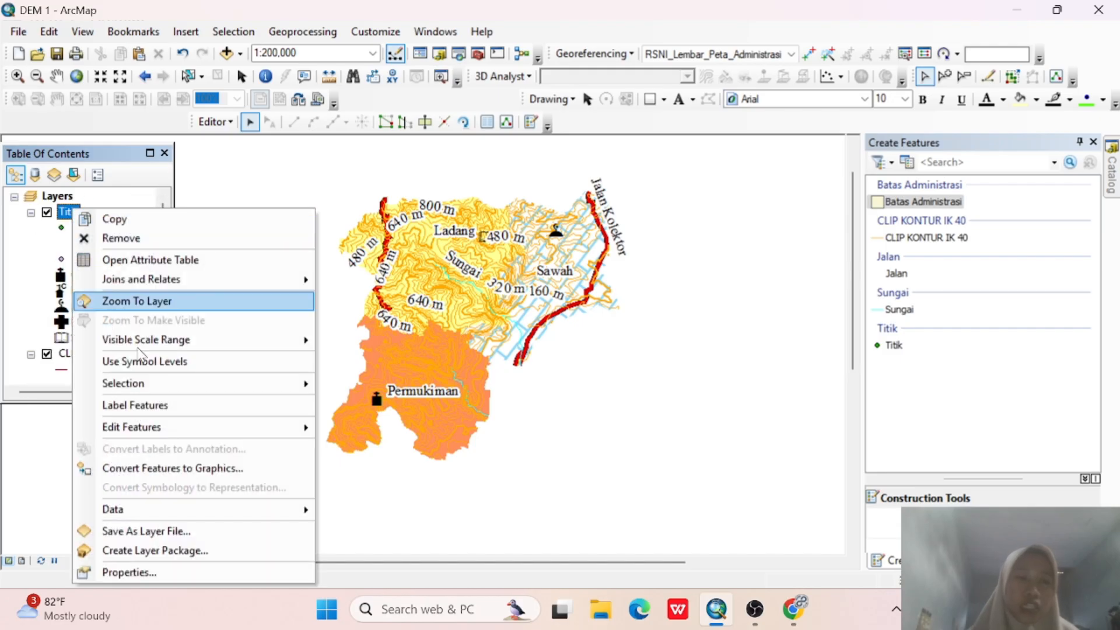
pyautogui.click(175, 572)
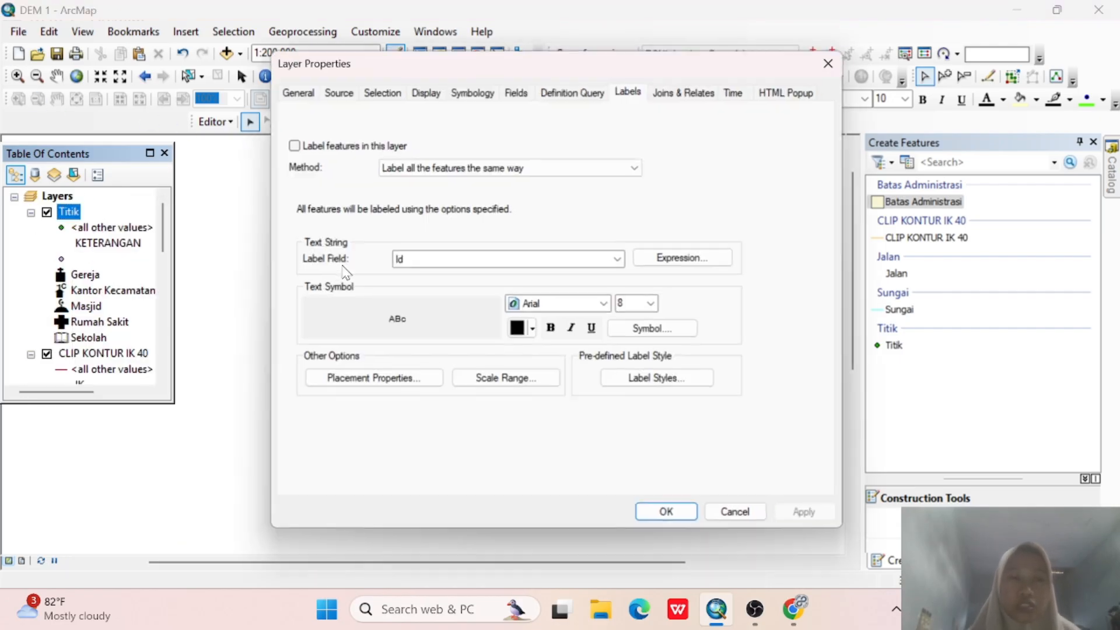
pyautogui.click(292, 146)
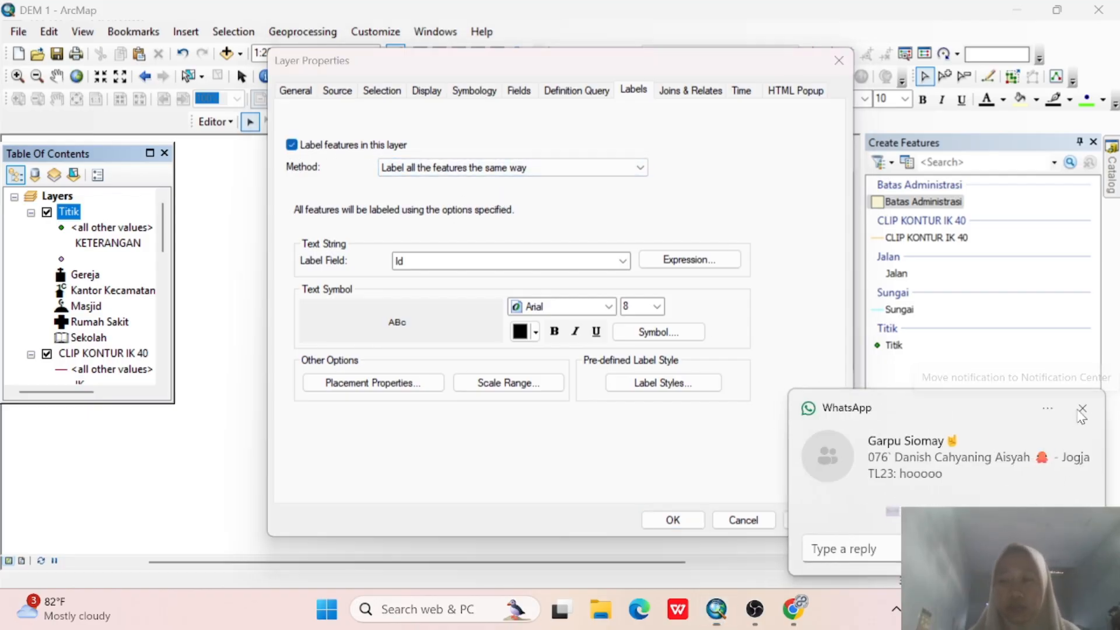
pyautogui.click(1081, 410)
pyautogui.click(621, 260)
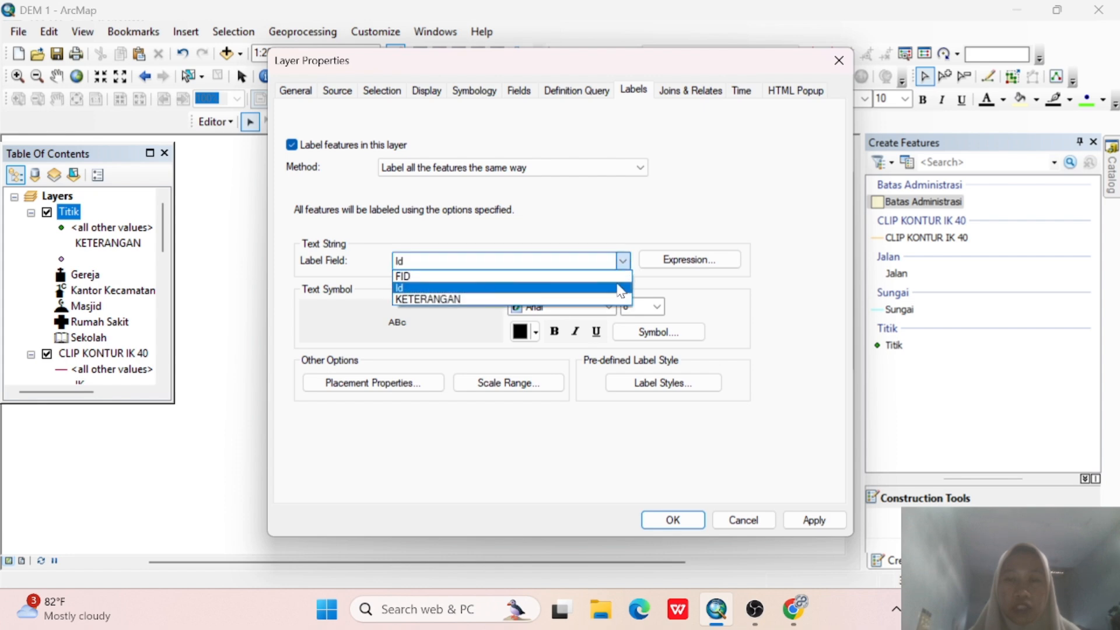
pyautogui.click(620, 298)
pyautogui.click(688, 259)
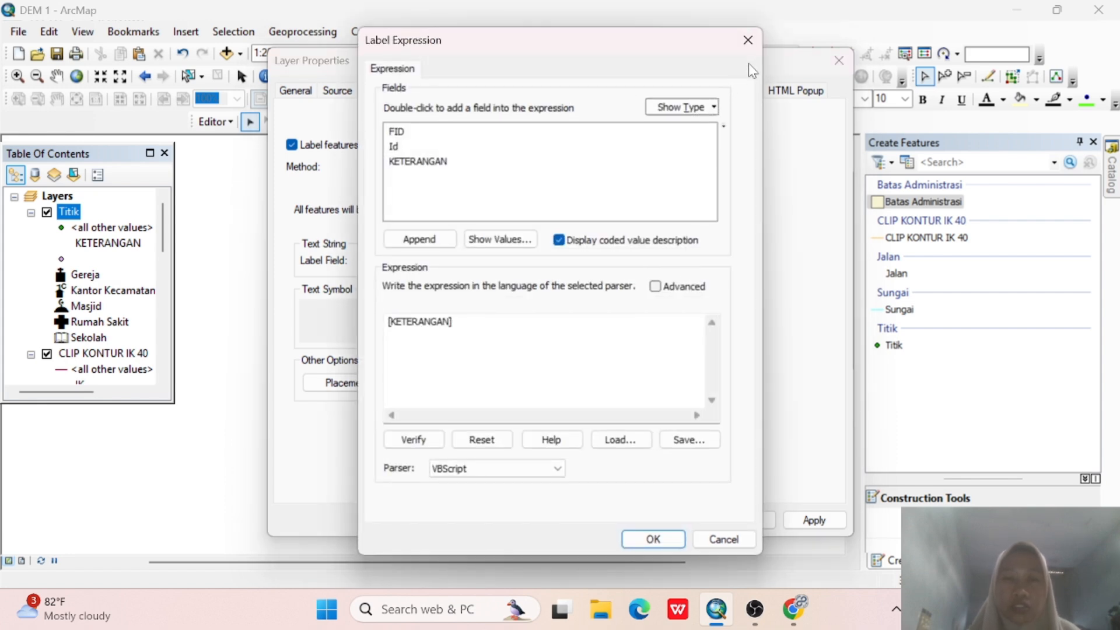
pyautogui.click(748, 39)
# Set the Titik label text to Times New Roman, size 12.
pyautogui.click(618, 308)
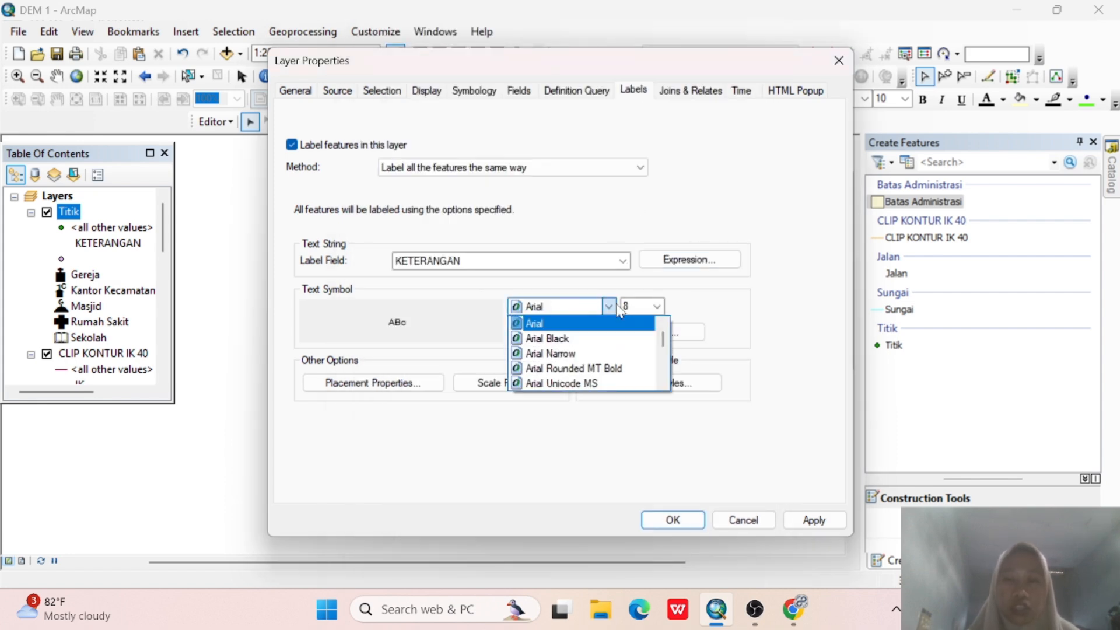
pyautogui.click(562, 309)
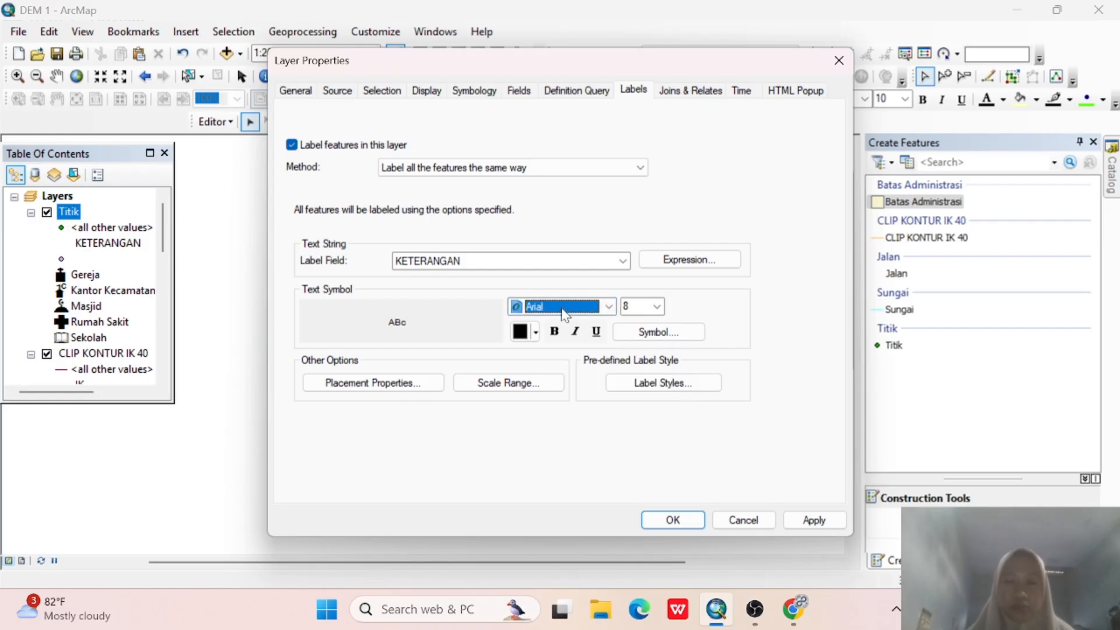
pyautogui.write('ti')
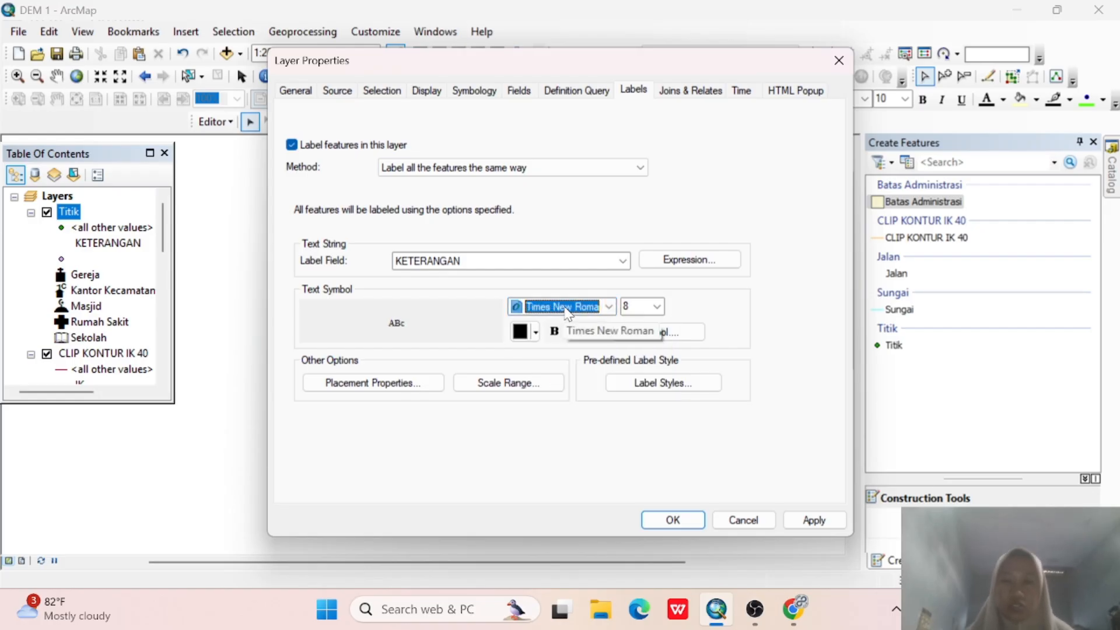
pyautogui.click(657, 306)
pyautogui.click(638, 364)
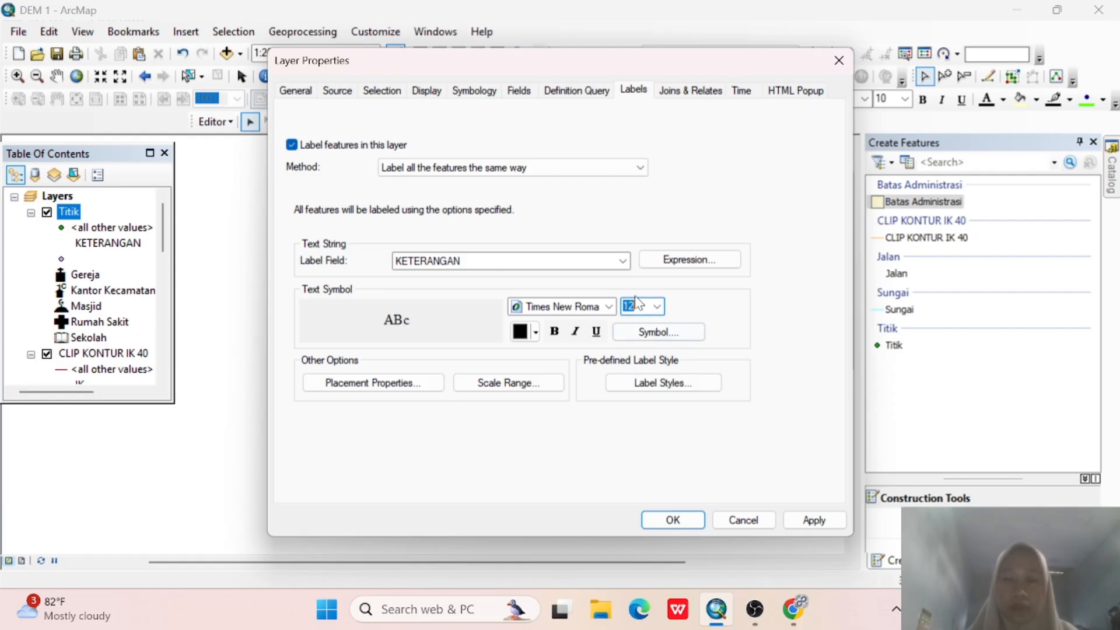
# Apply a Halo mask to the Titik label's text symbol.
pyautogui.click(653, 331)
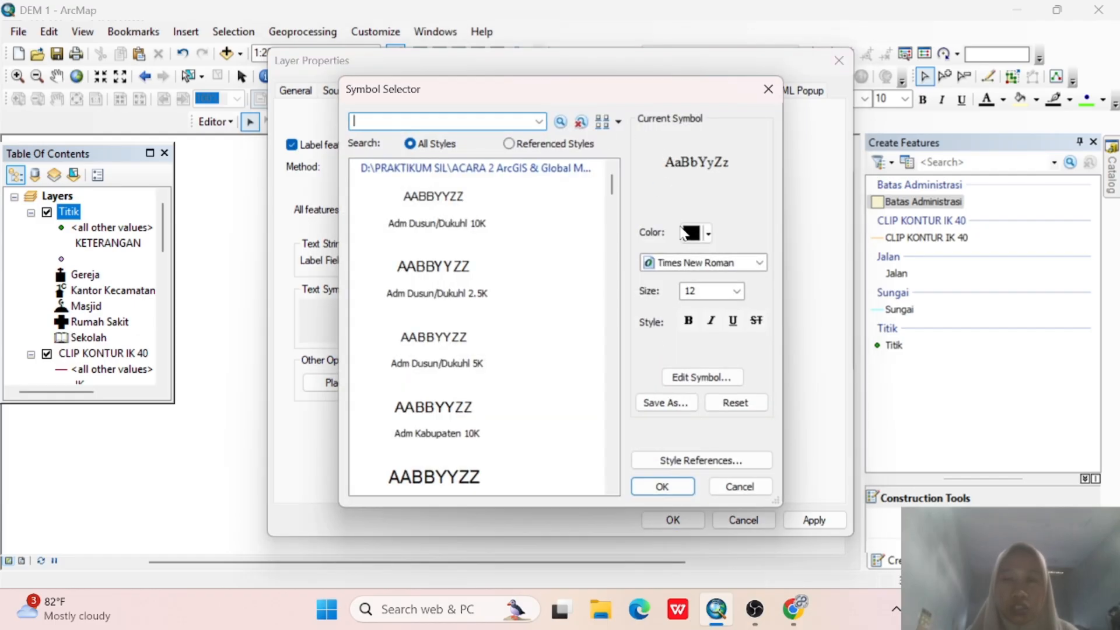
pyautogui.click(696, 377)
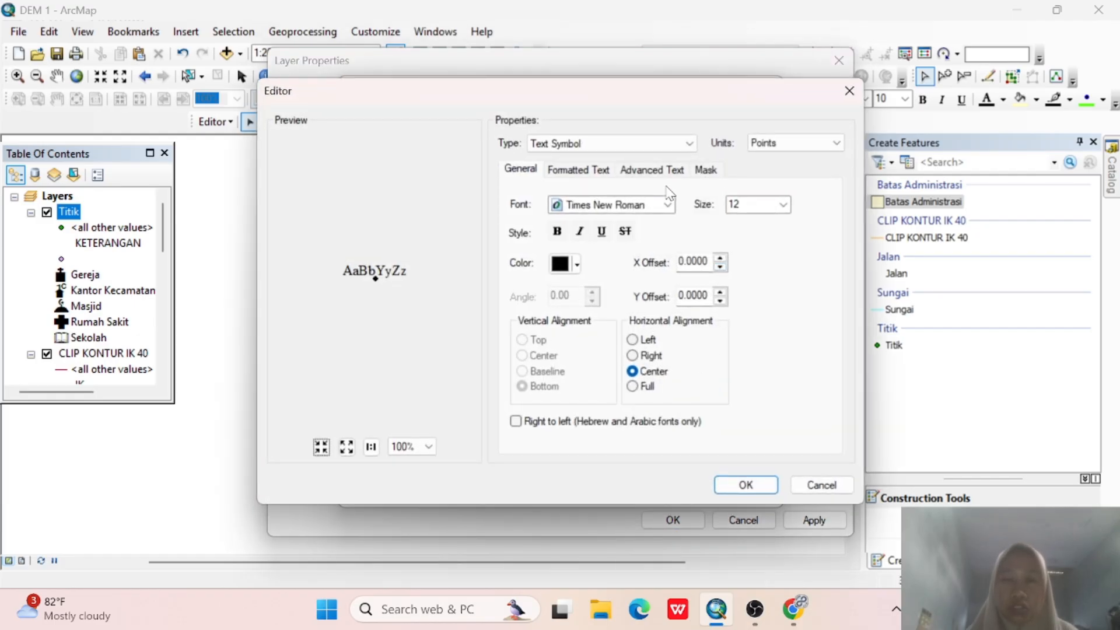
pyautogui.click(699, 169)
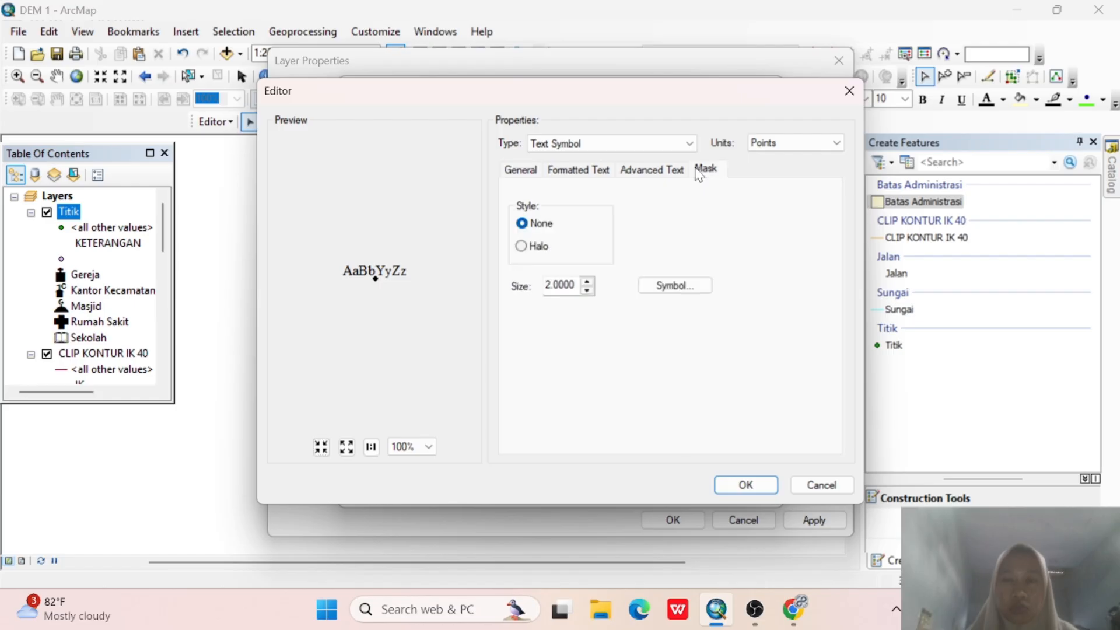
pyautogui.click(538, 249)
pyautogui.click(744, 484)
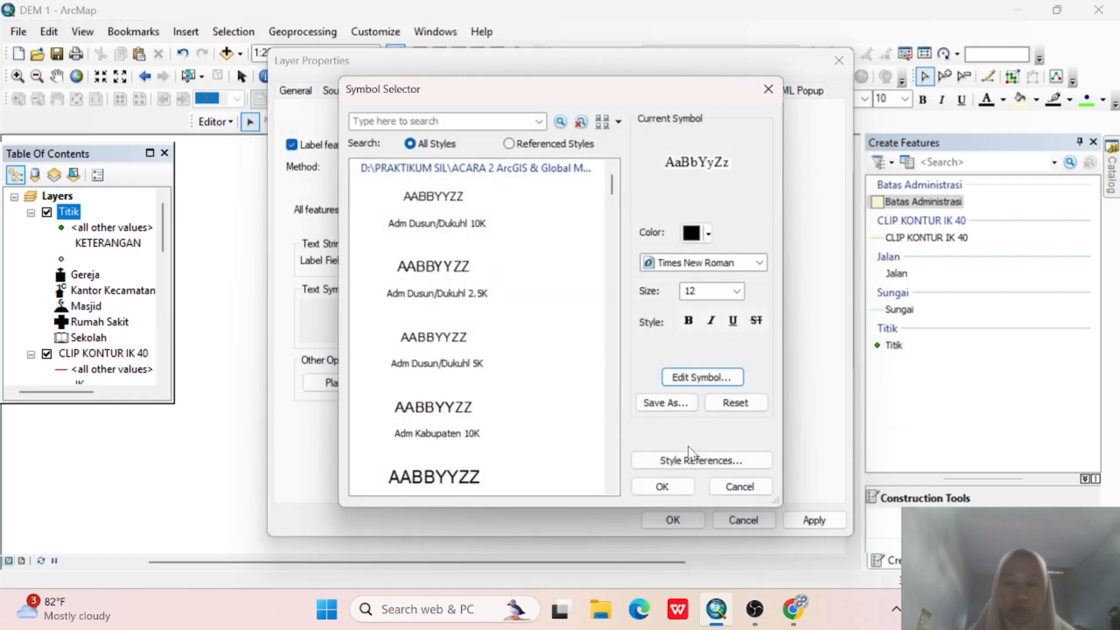
pyautogui.click(663, 485)
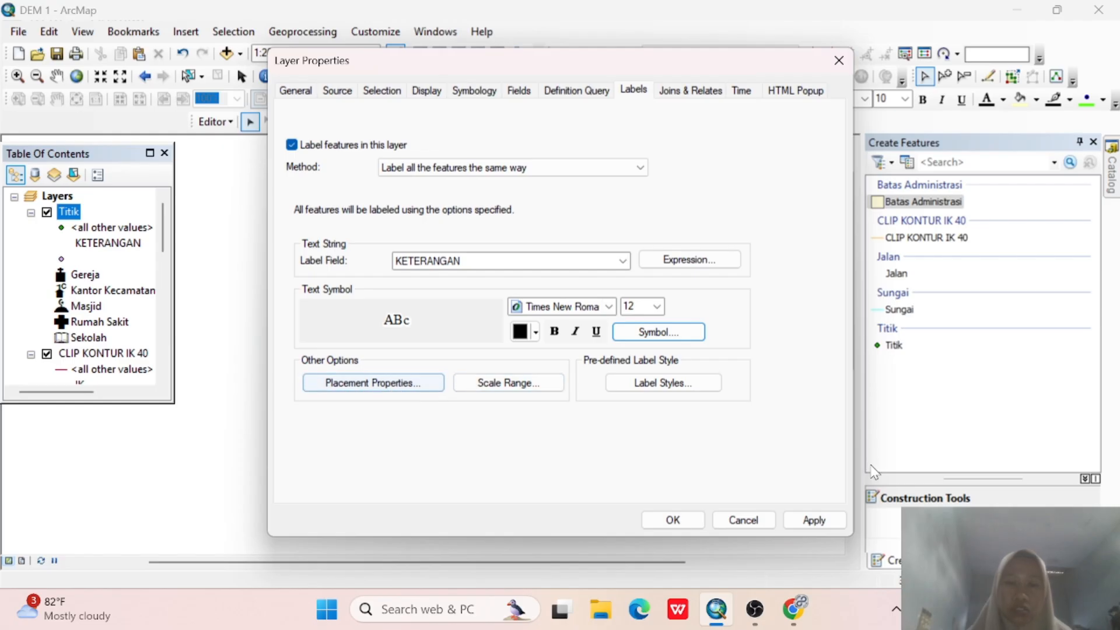
# Set the Titik label placement to Prefer Bottom Center, all allowed, and accept the layer properties.
pyautogui.click(417, 395)
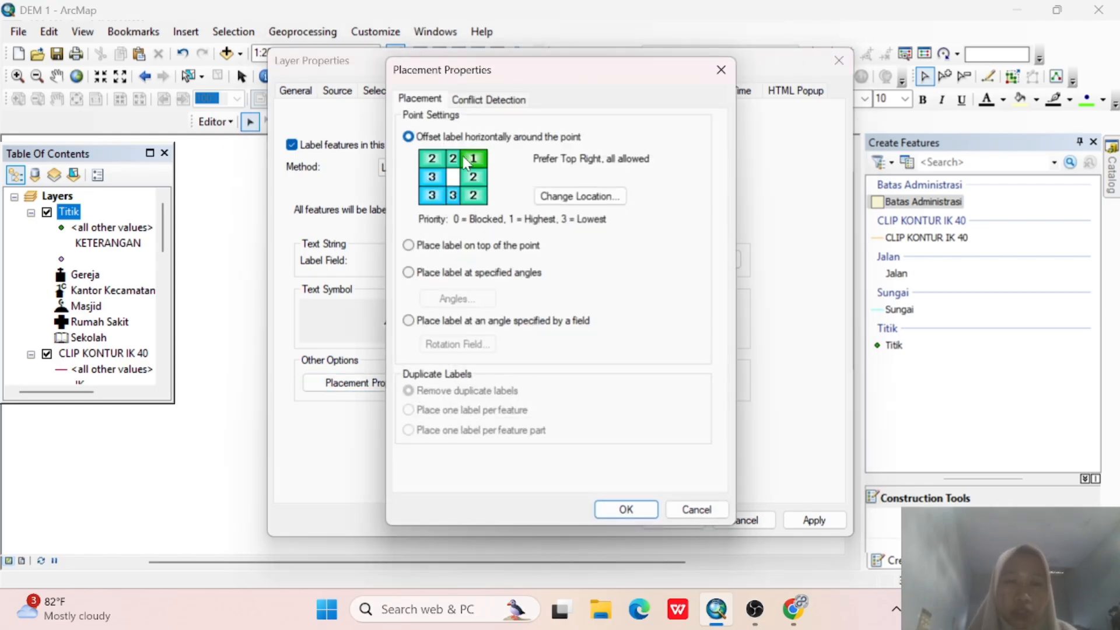
pyautogui.click(597, 198)
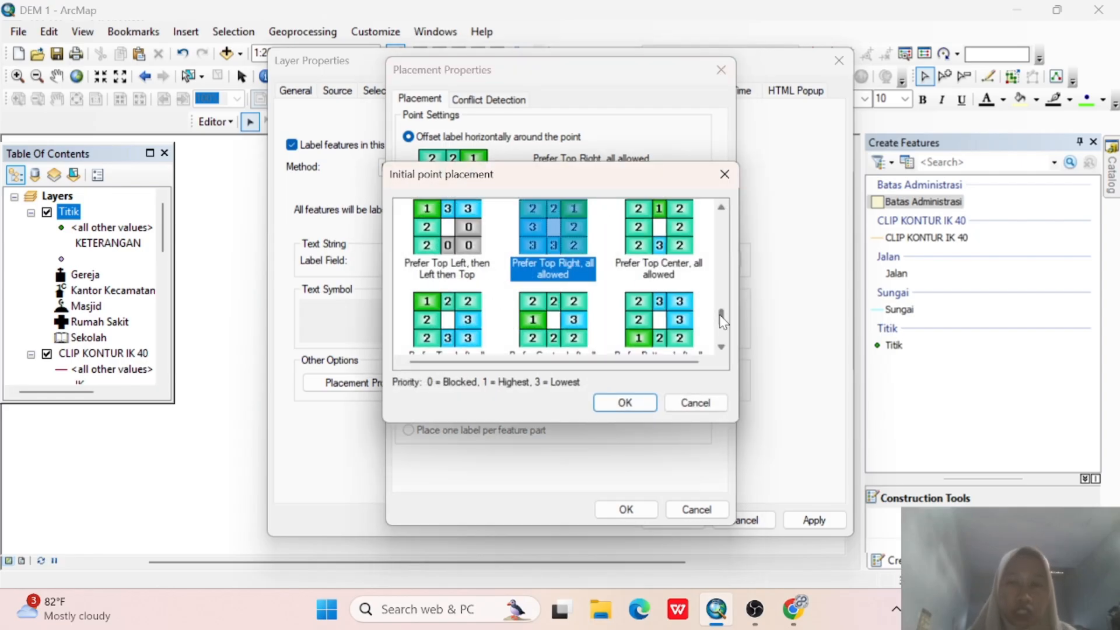
pyautogui.scroll(-3, 723, 320)
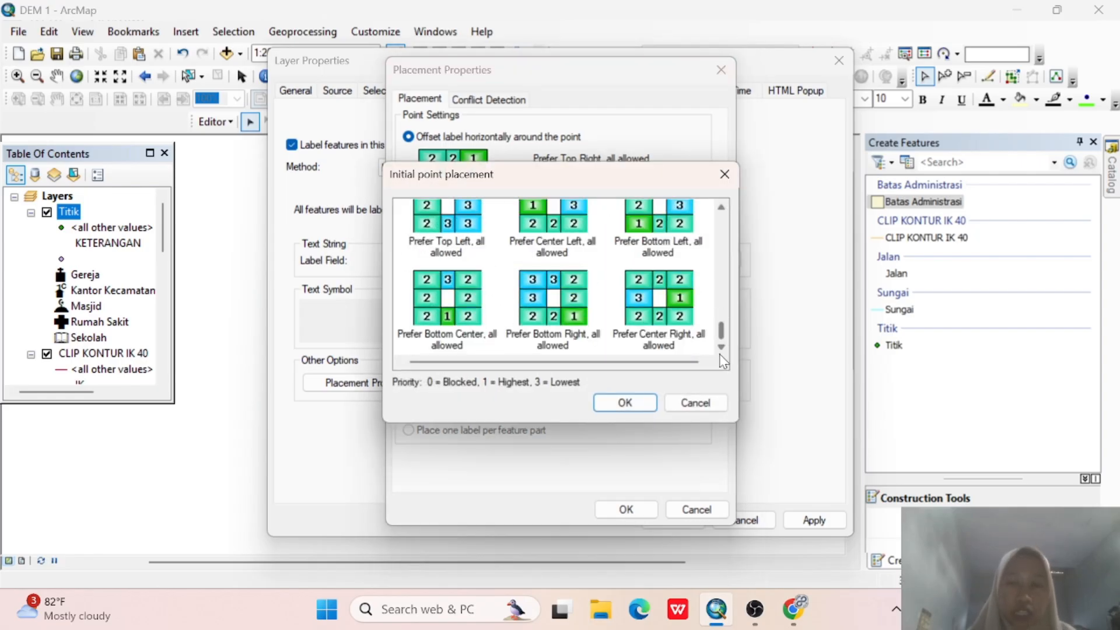
pyautogui.click(446, 303)
pyautogui.click(625, 403)
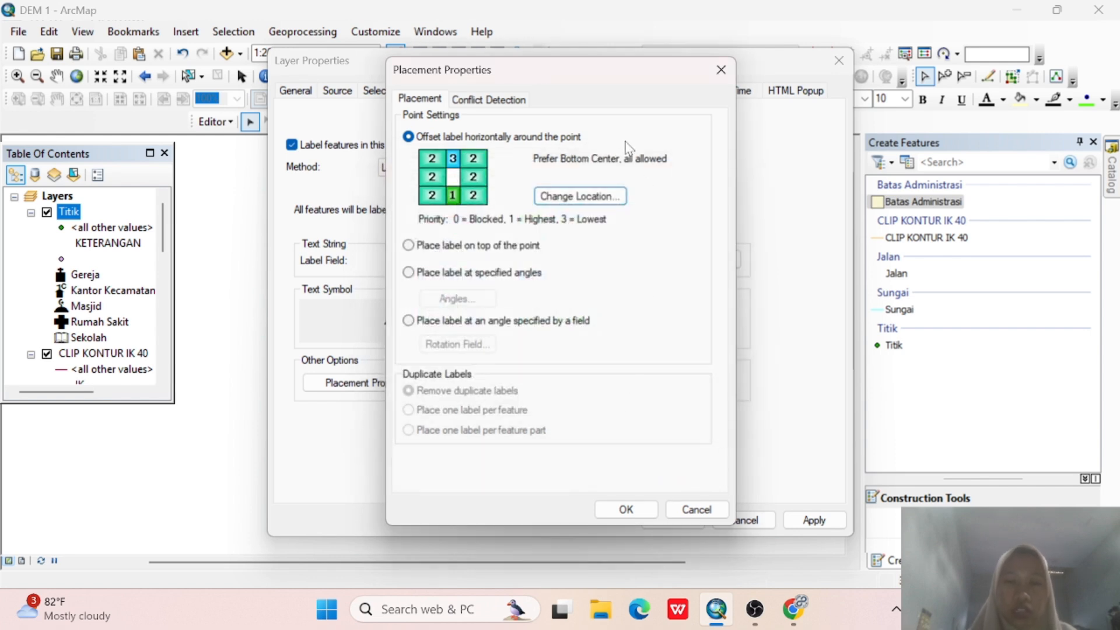
pyautogui.click(627, 509)
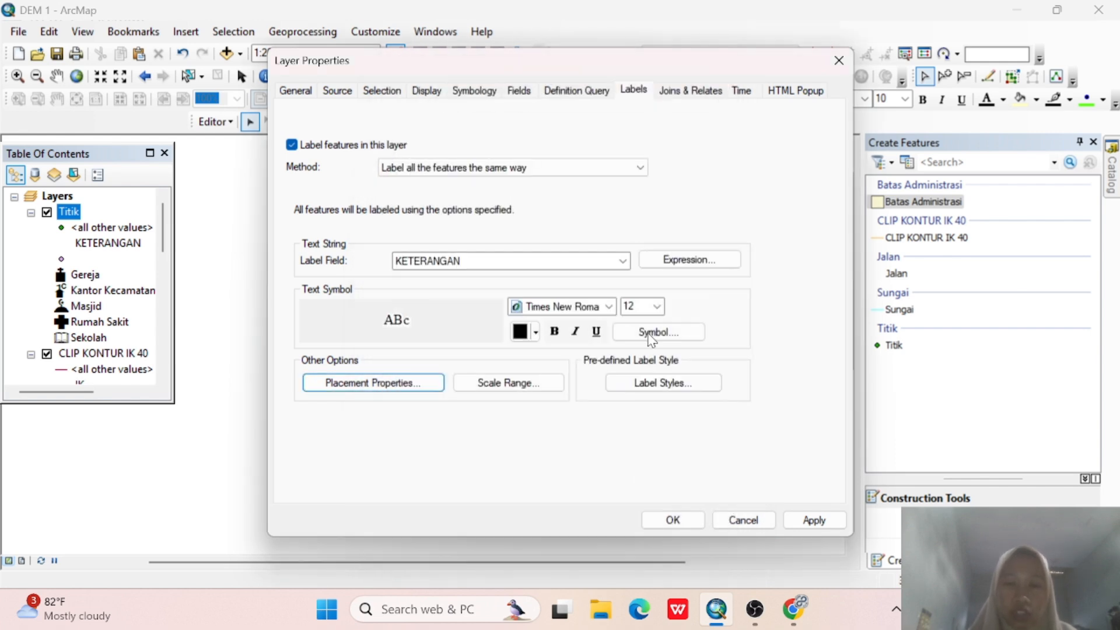
pyautogui.click(672, 519)
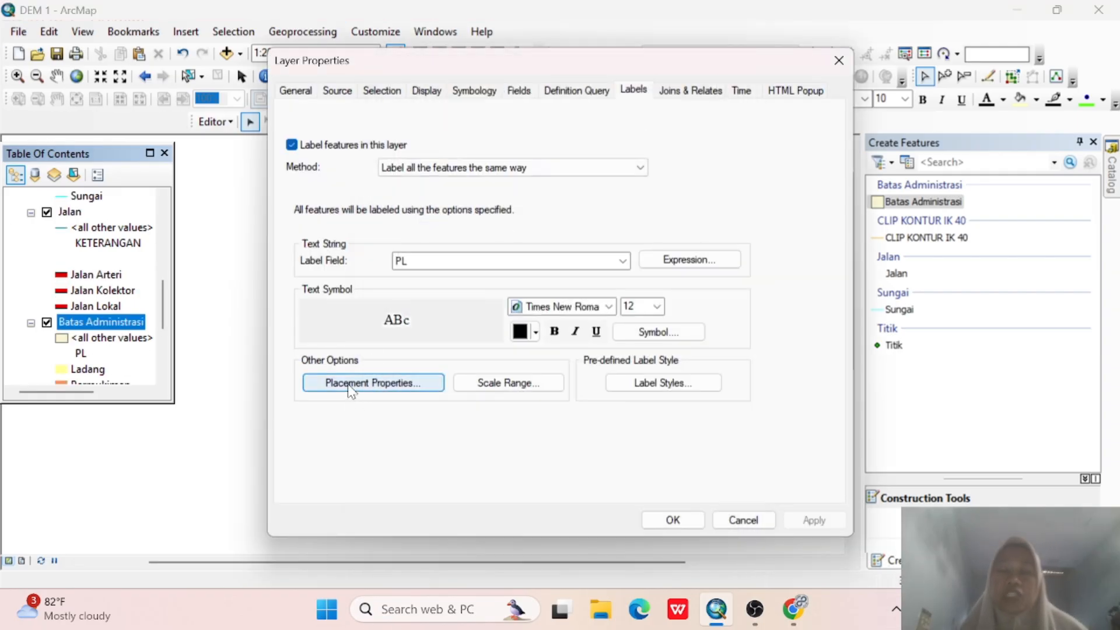
# Set the Batas Administrasi label placement to remove duplicate labels and accept the layer properties.
pyautogui.click(350, 383)
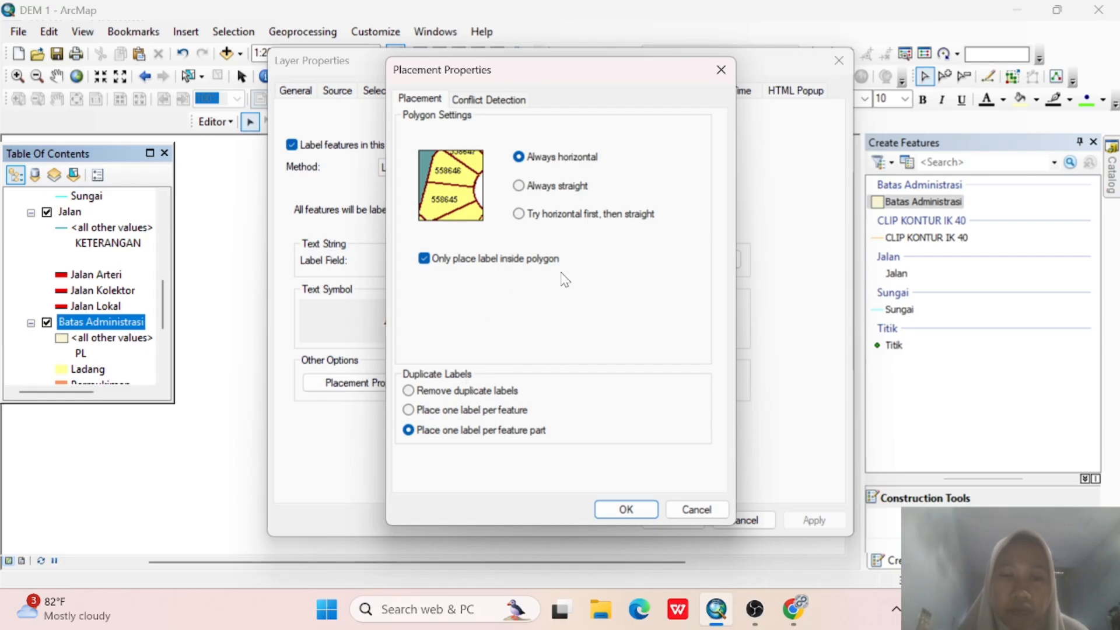
pyautogui.click(409, 390)
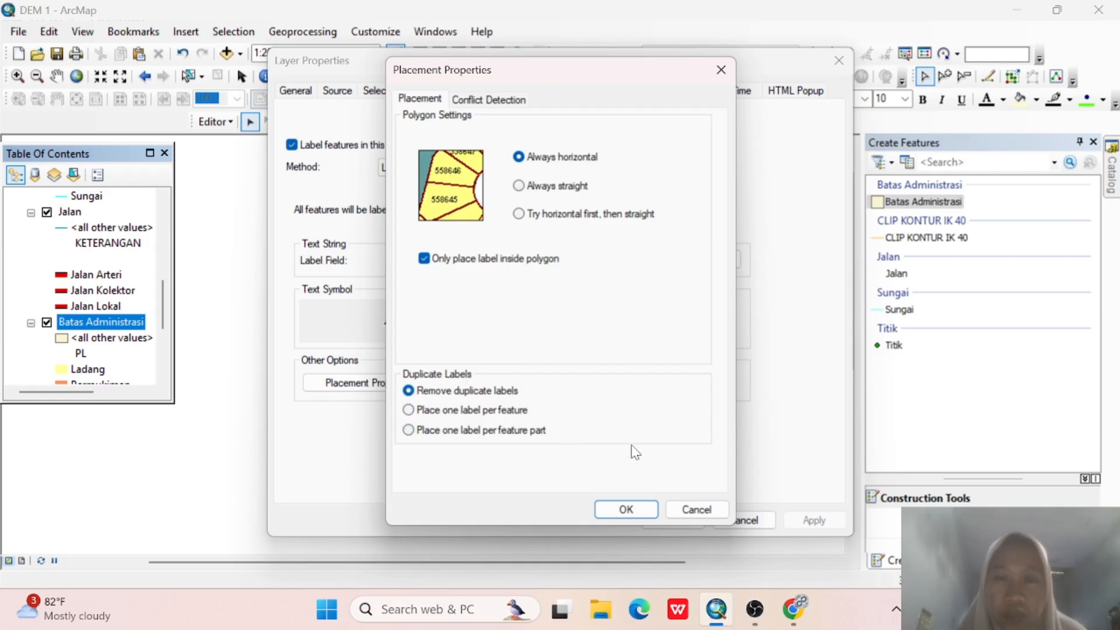
pyautogui.click(625, 509)
pyautogui.click(652, 526)
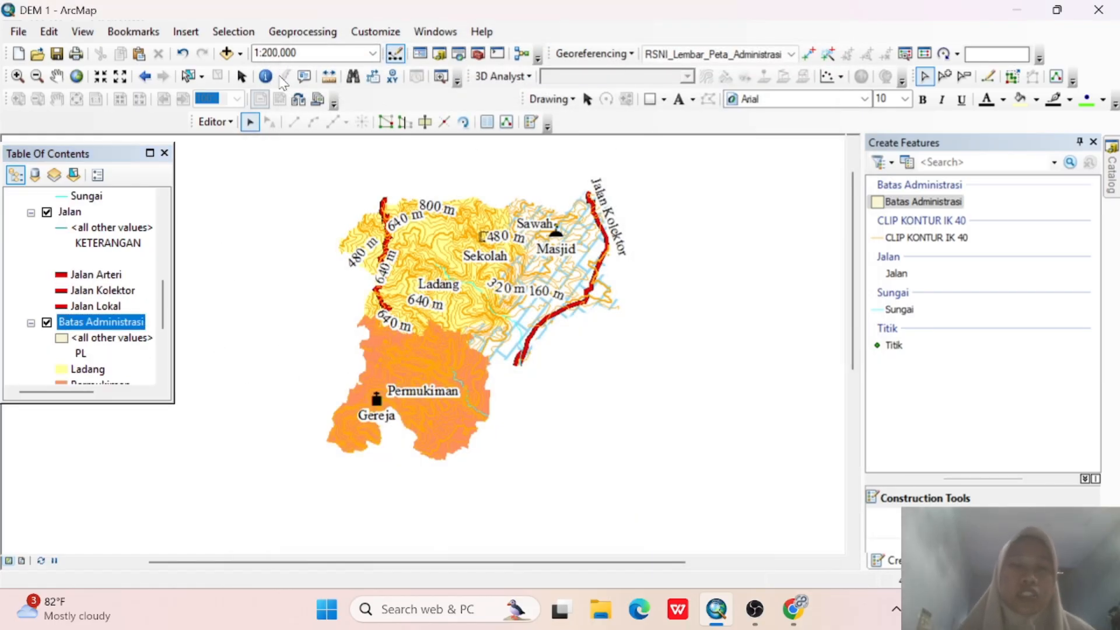
# Save the map document in the ArcGIS folder under a new name, ACARA 2_ followed by the author's full name.
pyautogui.click(19, 31)
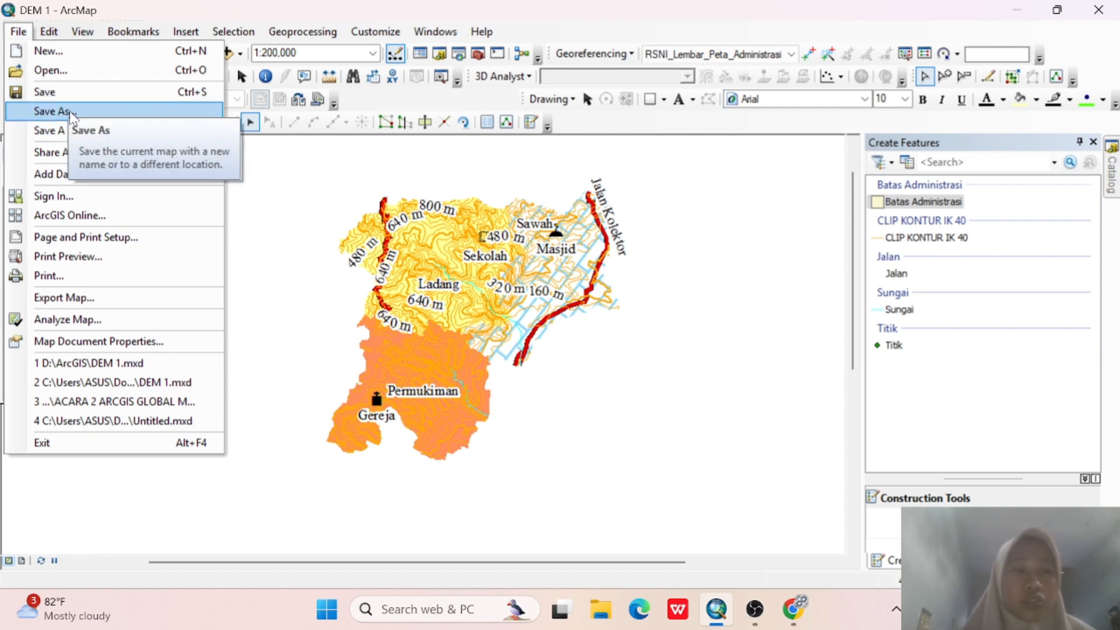
pyautogui.click(71, 115)
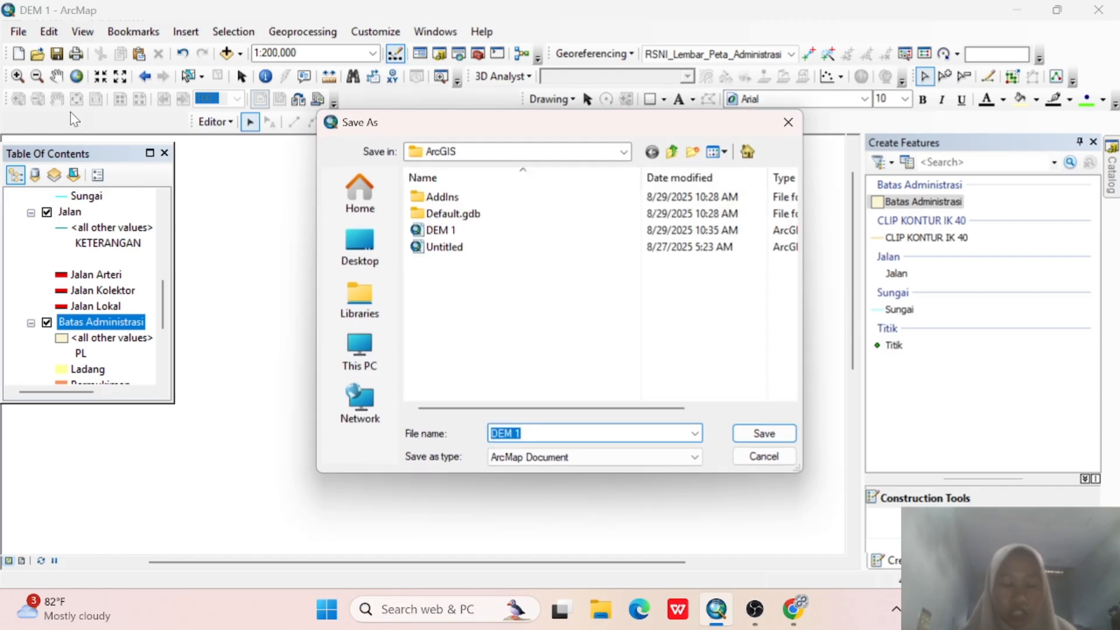
pyautogui.write('ACARA 2_FITRIANA RAMADHANI')
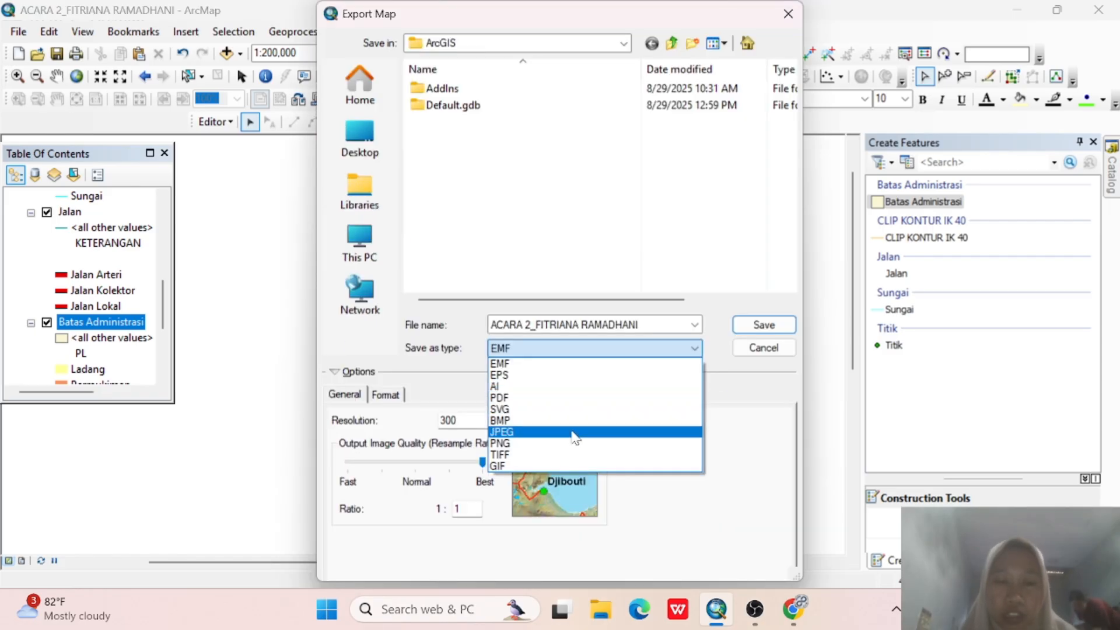
# Export the map as a PNG image.
pyautogui.click(565, 443)
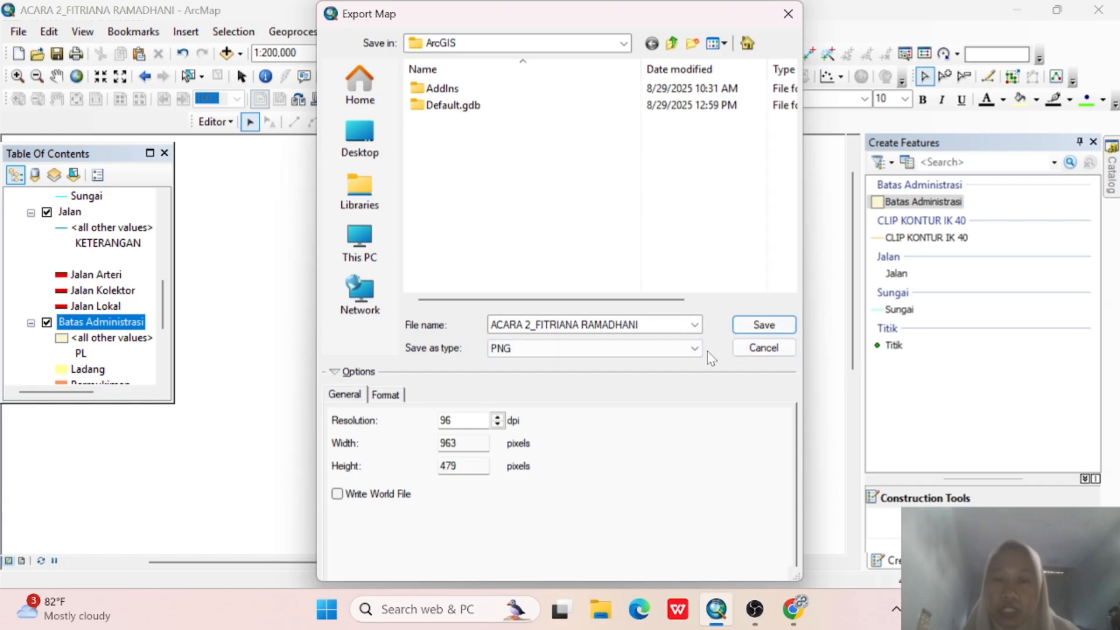